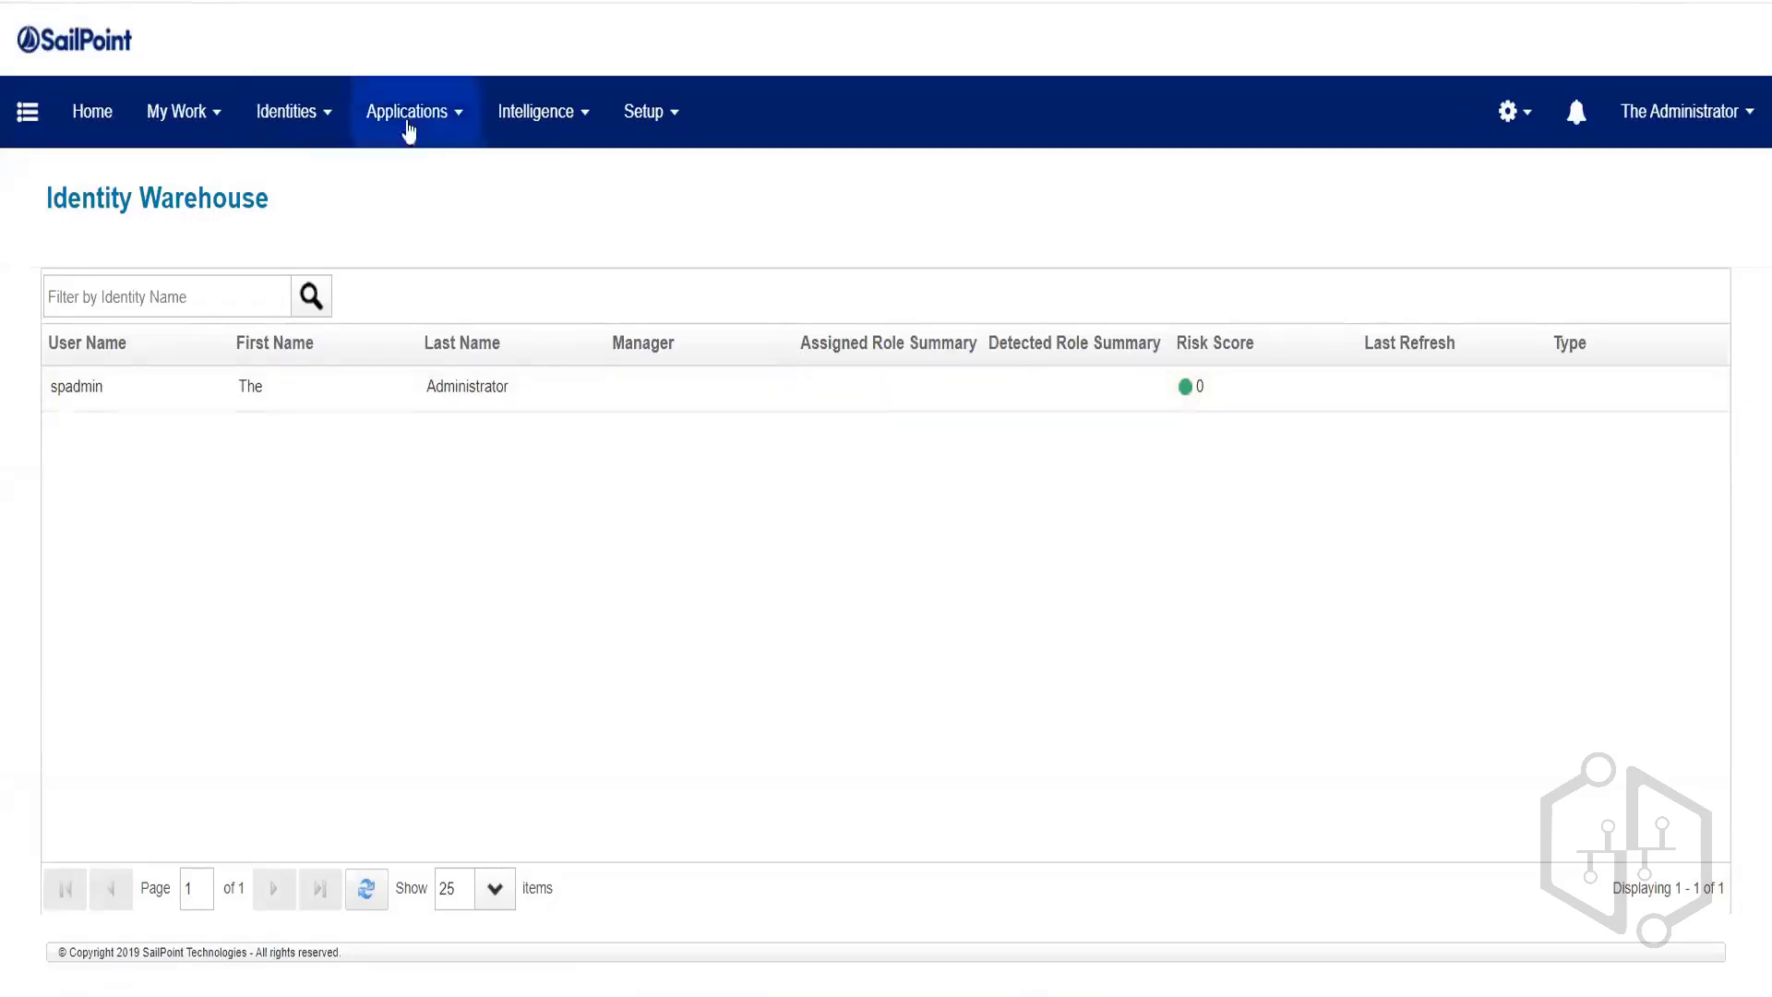
Try to delete the Google Drive application definition, which fails because one scorecard references it.
mouse_move(407, 114)
left_click(424, 185)
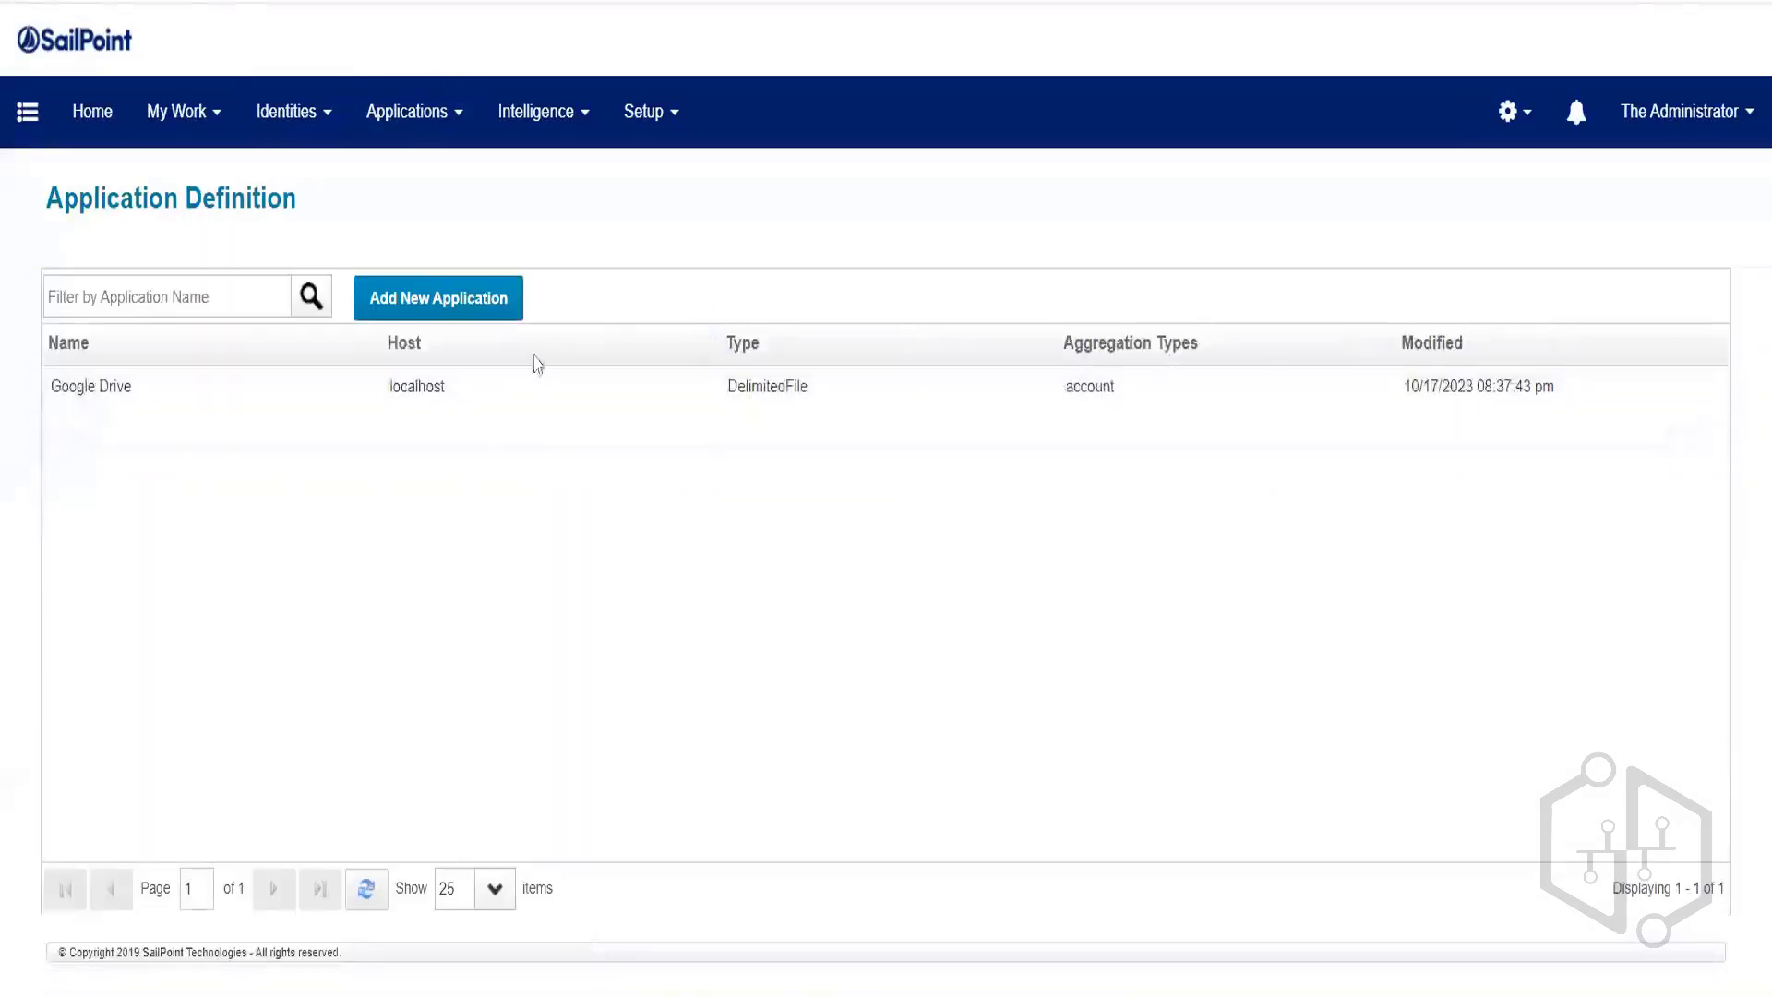
right_click(118, 405)
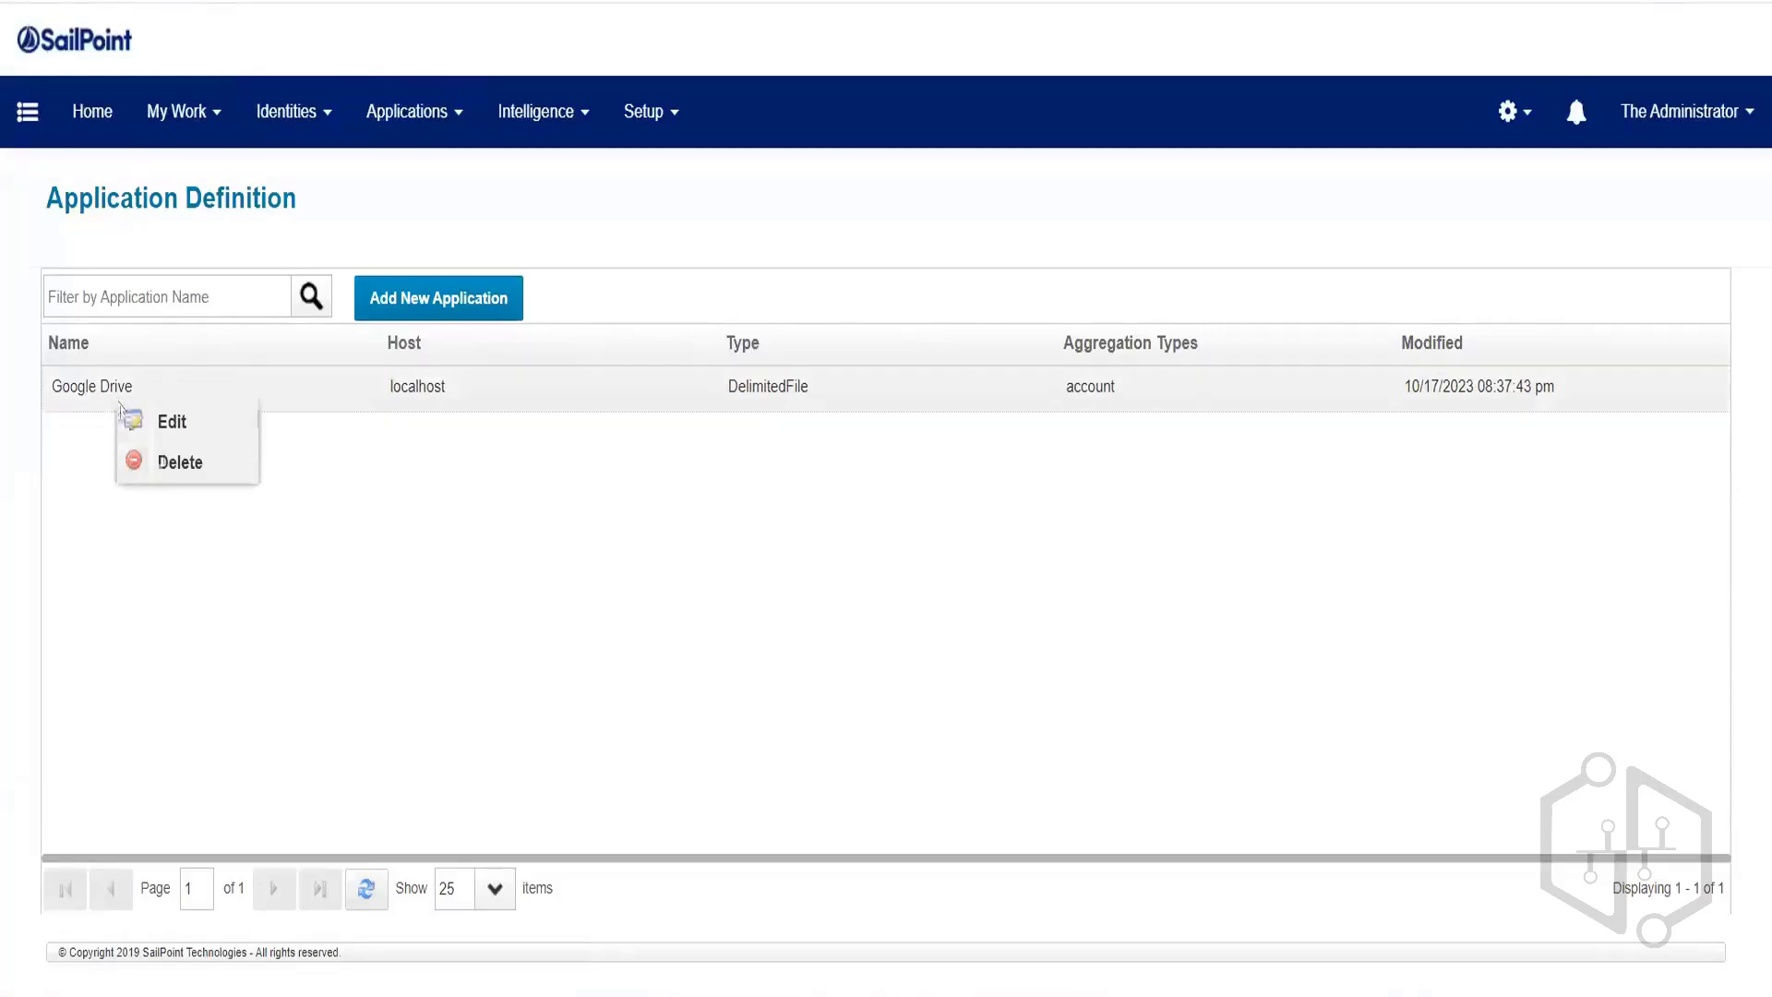
left_click(182, 482)
left_click(801, 559)
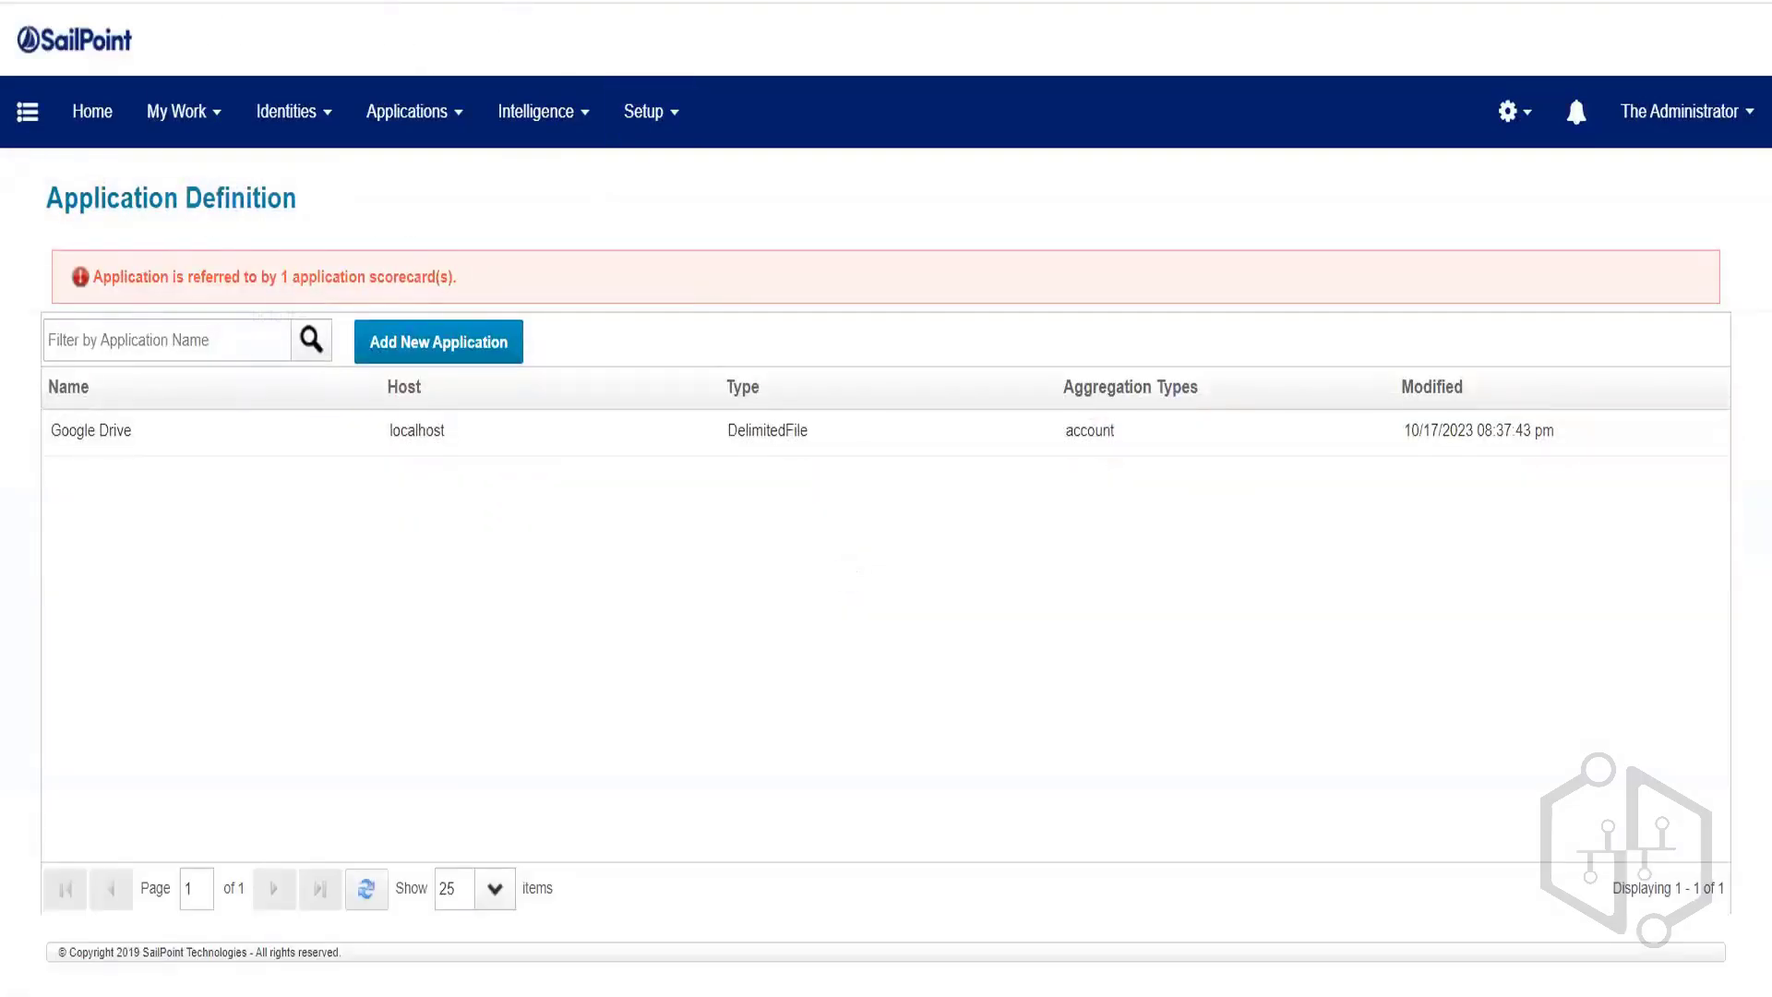
right_click(155, 1)
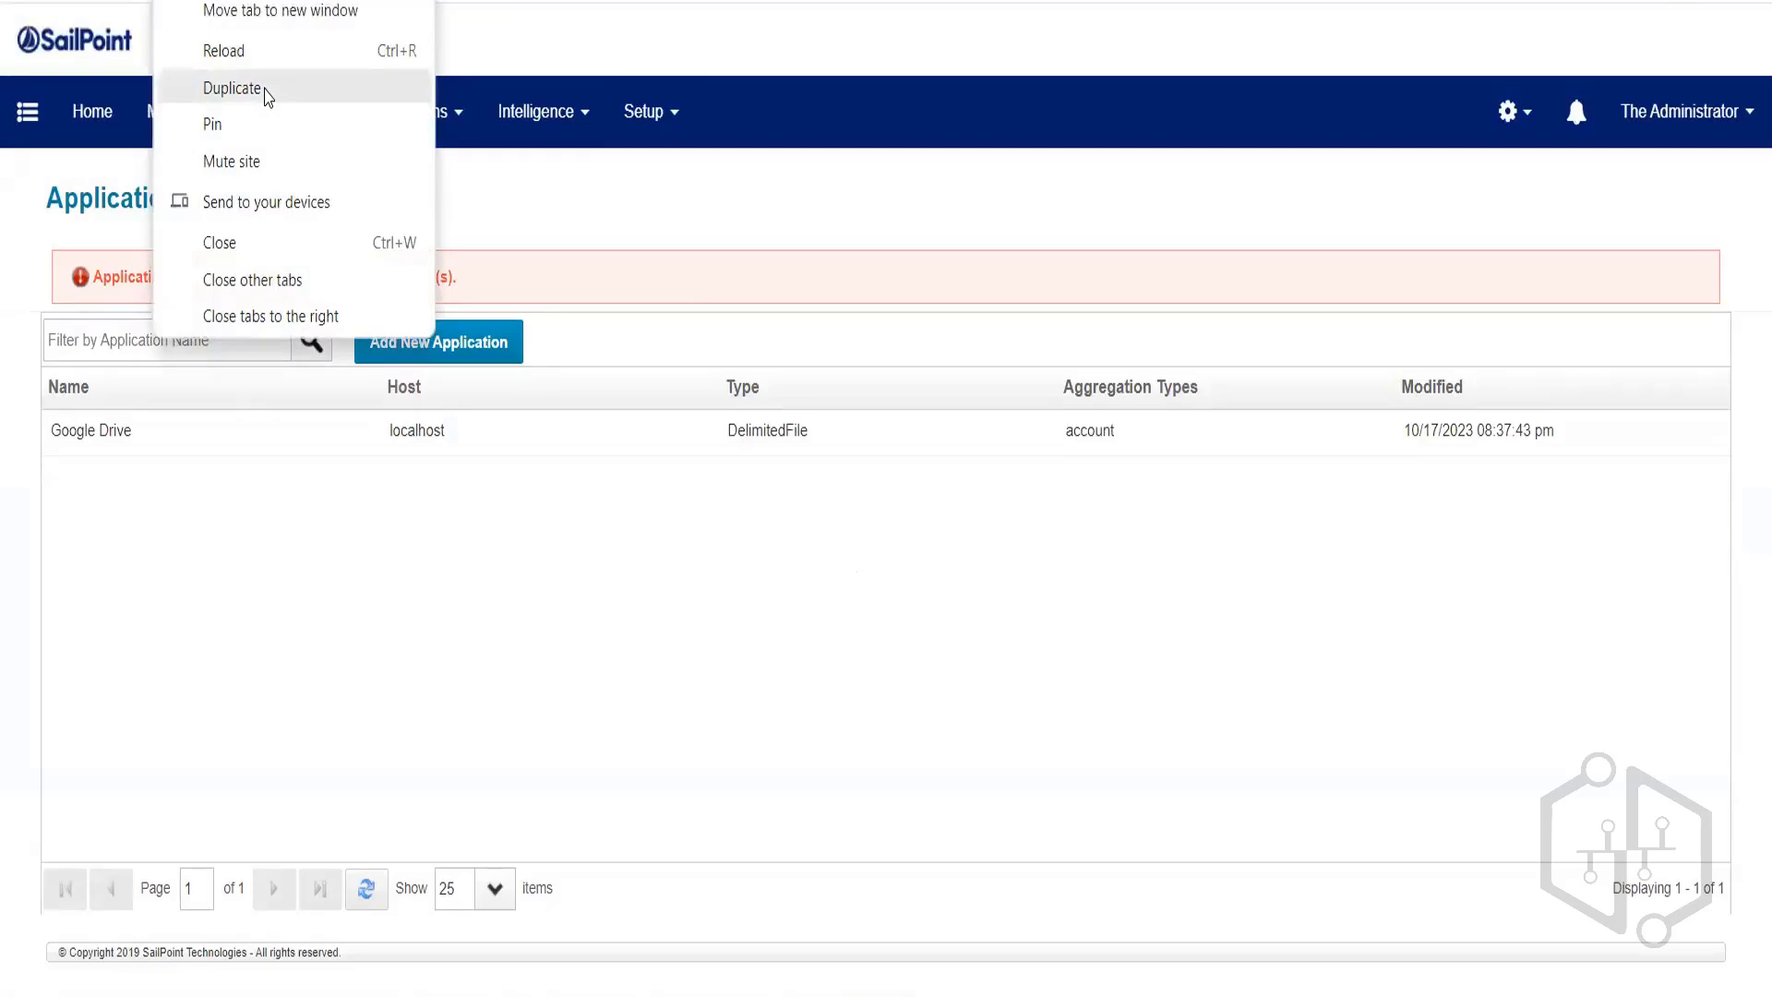
In a duplicated tab, open the IdentityIQ debug page and browse Application objects.
left_click(266, 95)
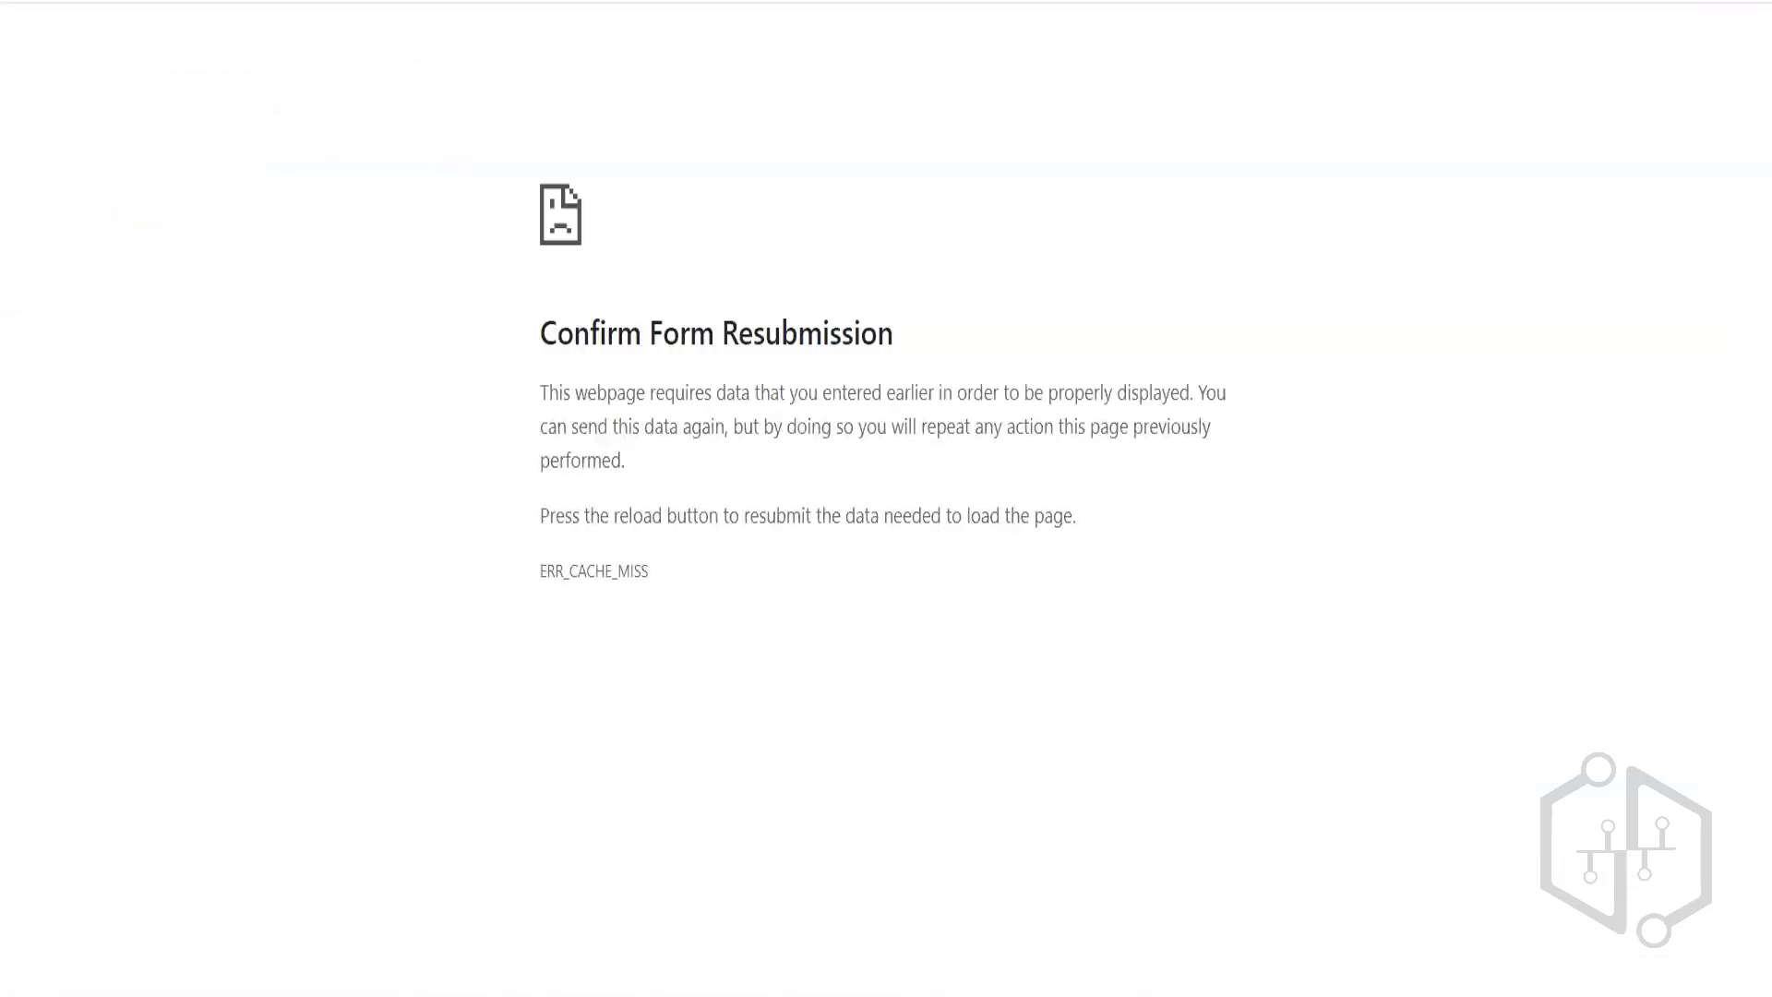
key("BackSpace")
key("Return")
type("appli")
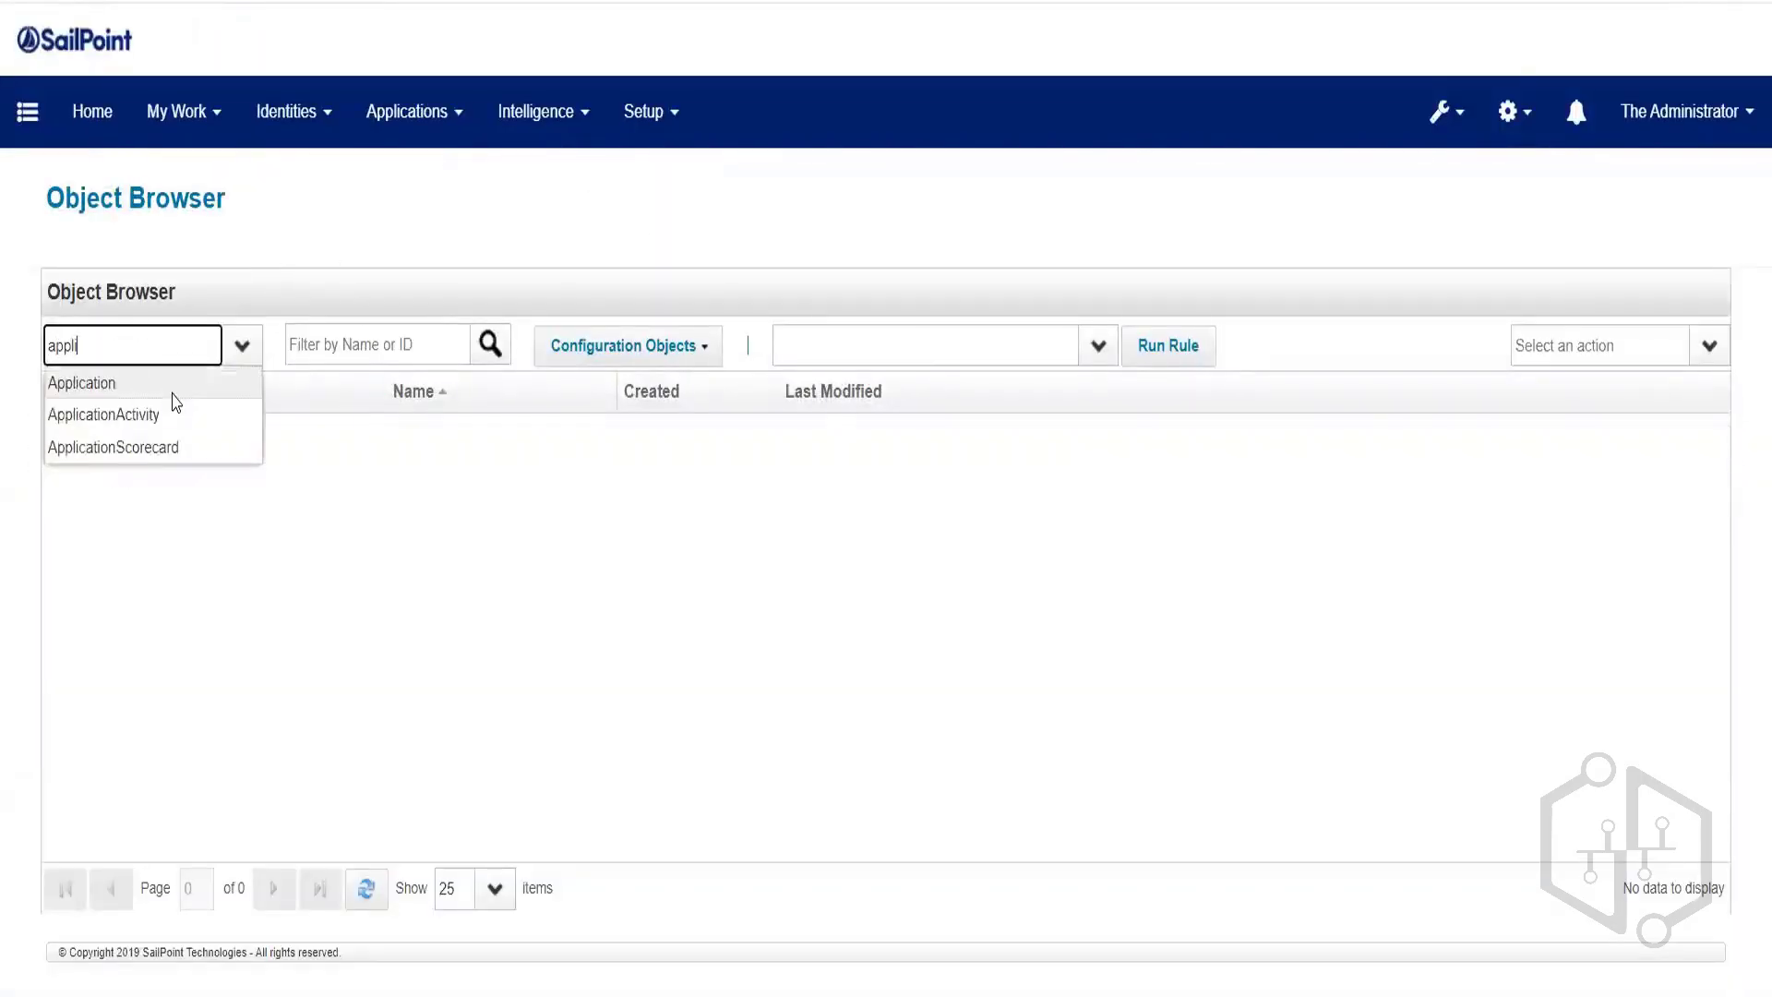
key("Return")
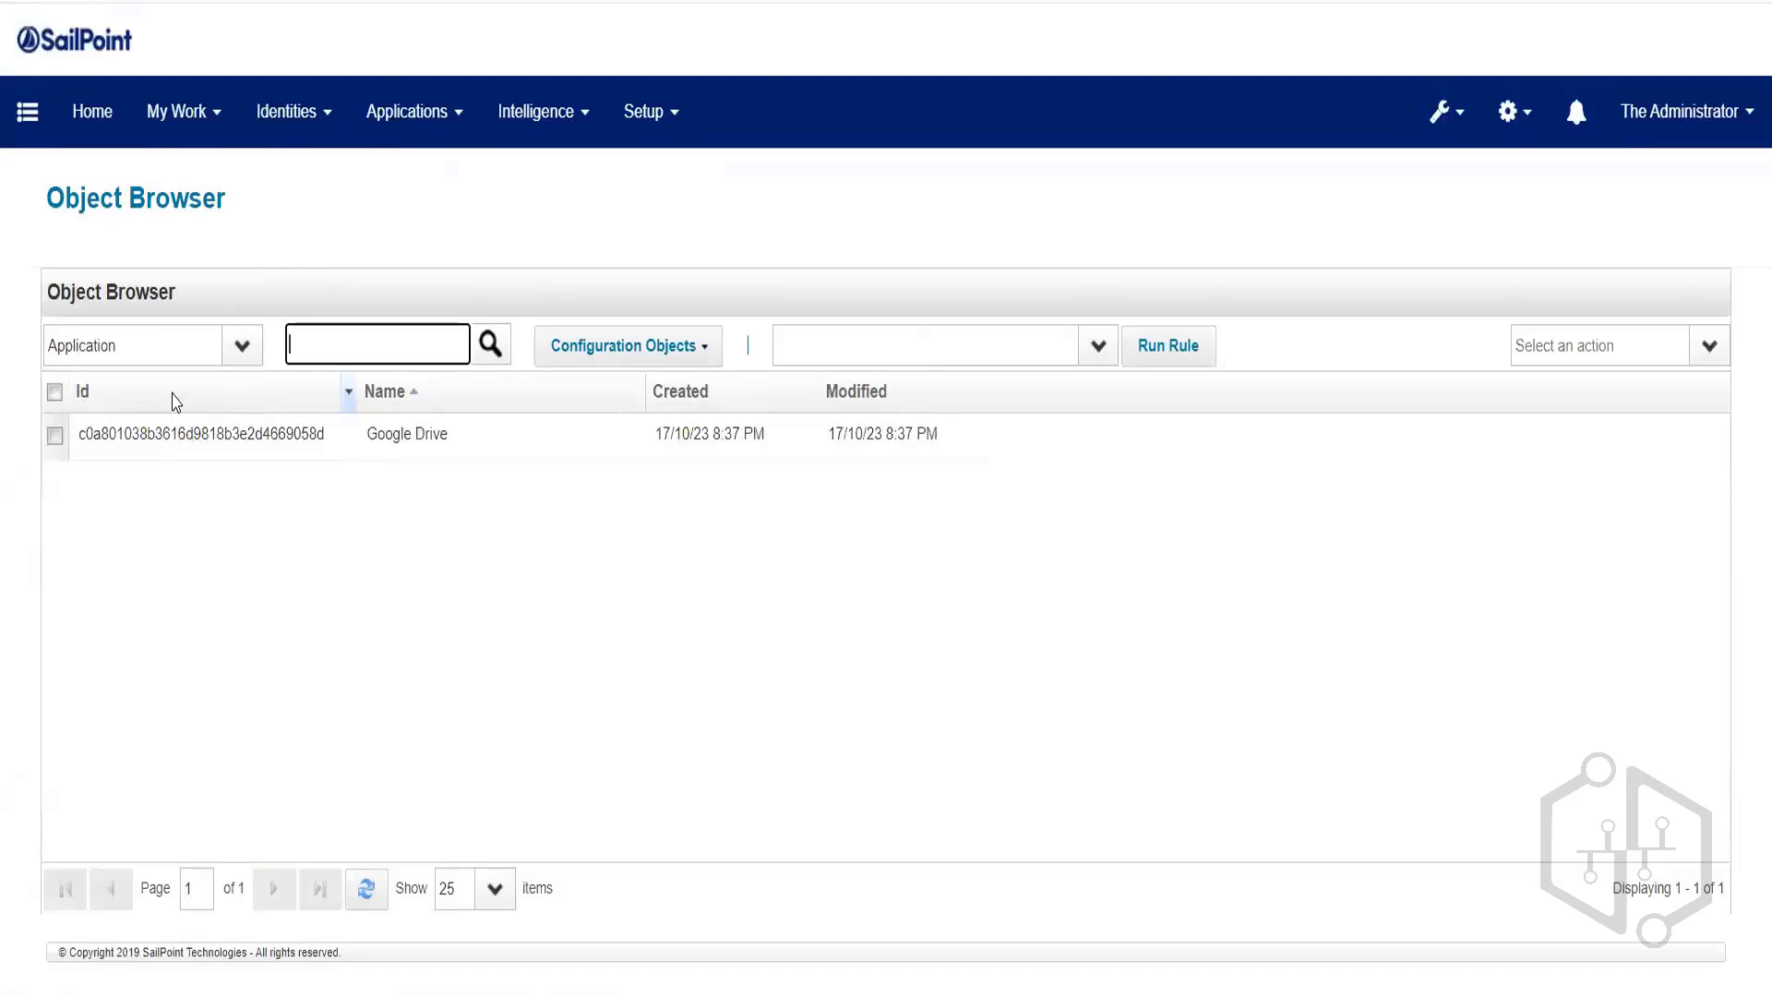
Delete the Google Drive Application object from the debug page.
left_click(57, 439)
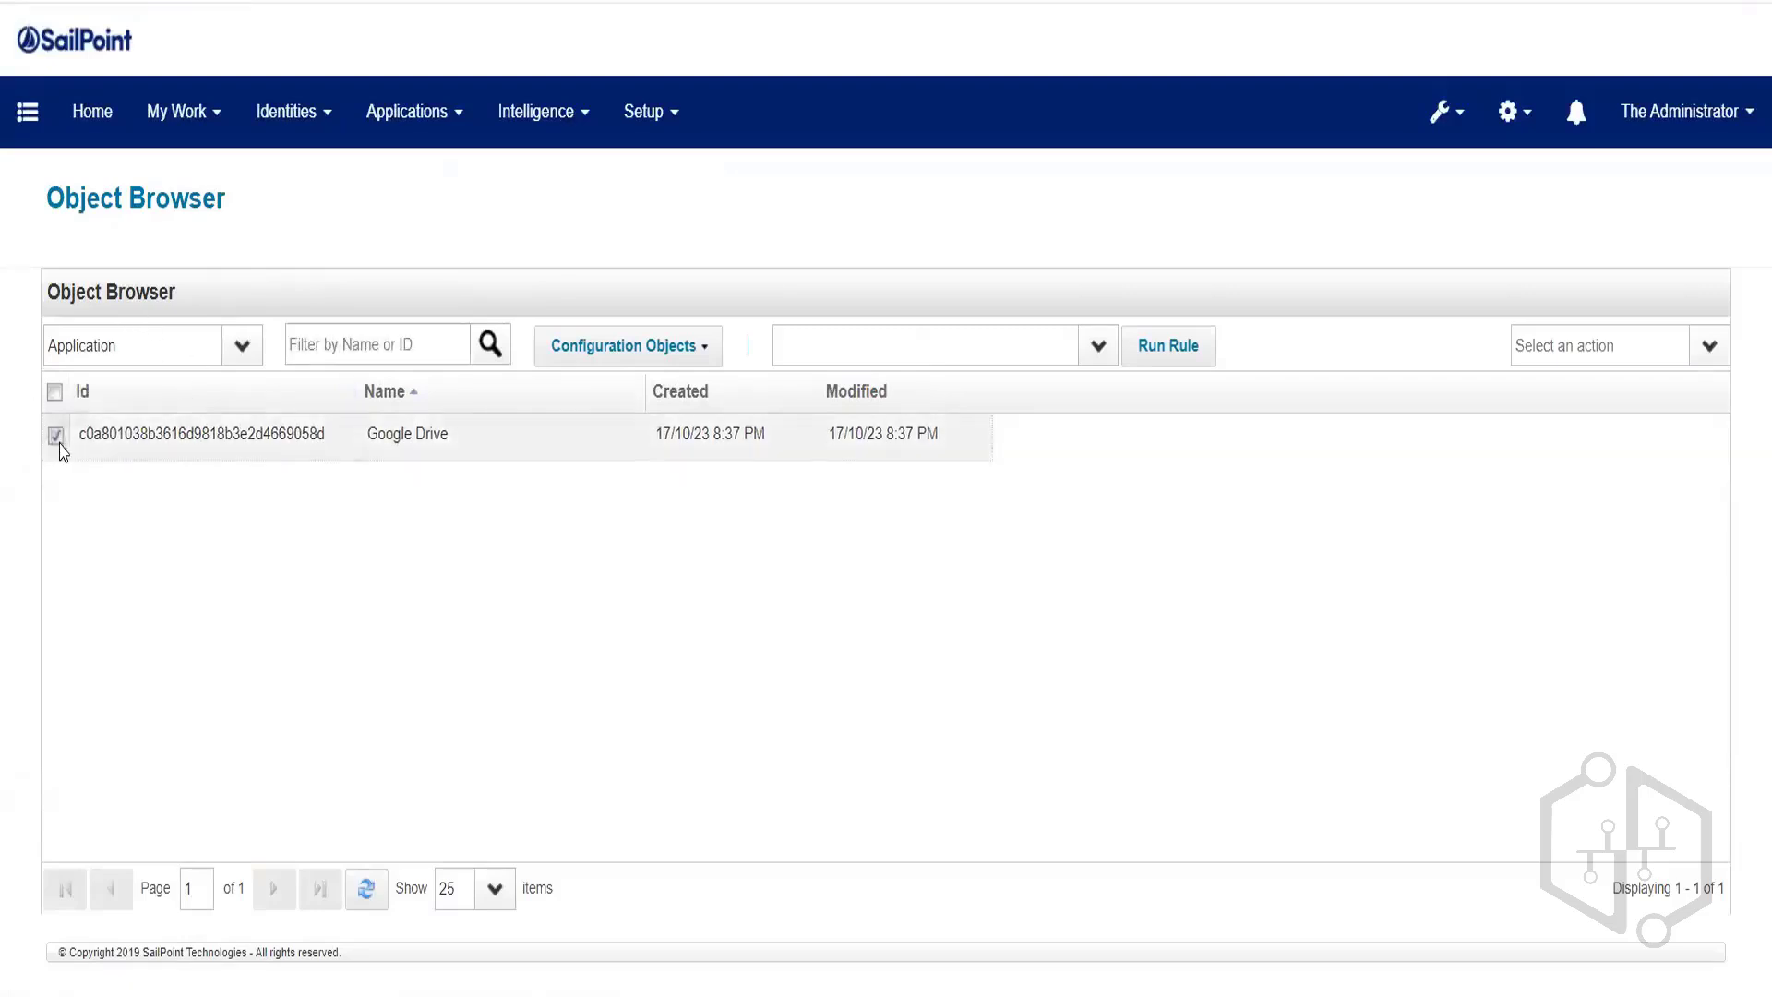
left_click(1712, 347)
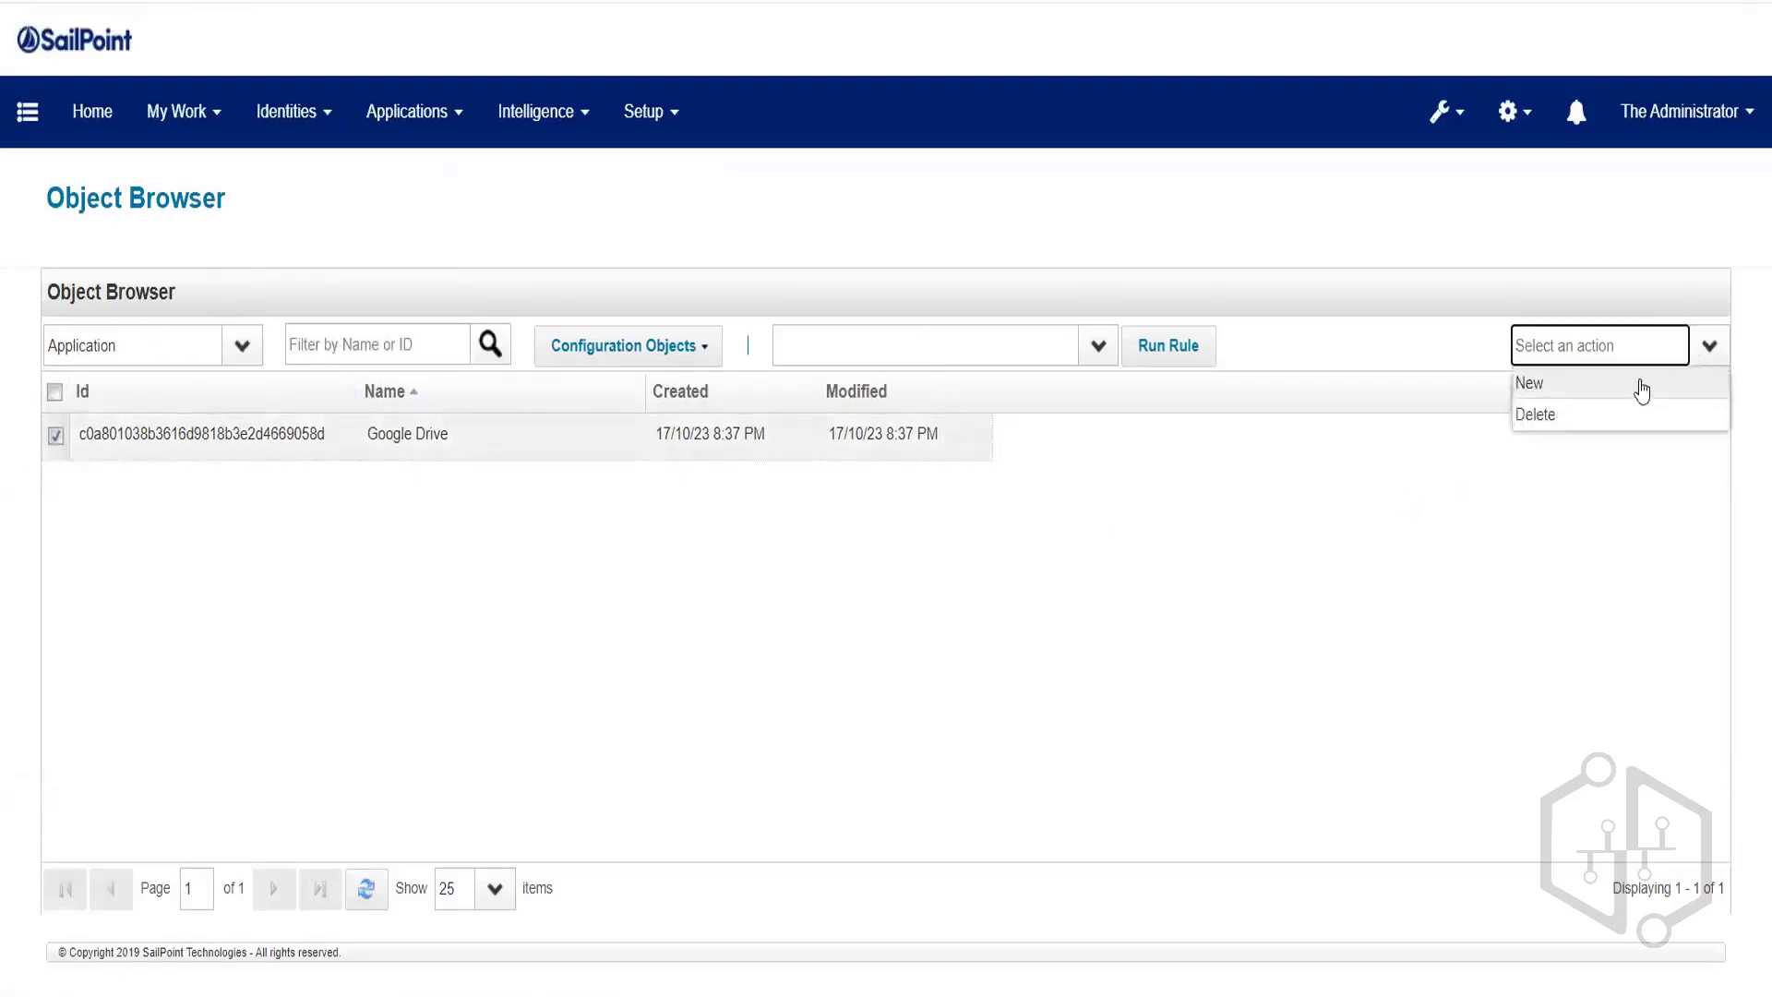
left_click(1535, 415)
left_click(845, 558)
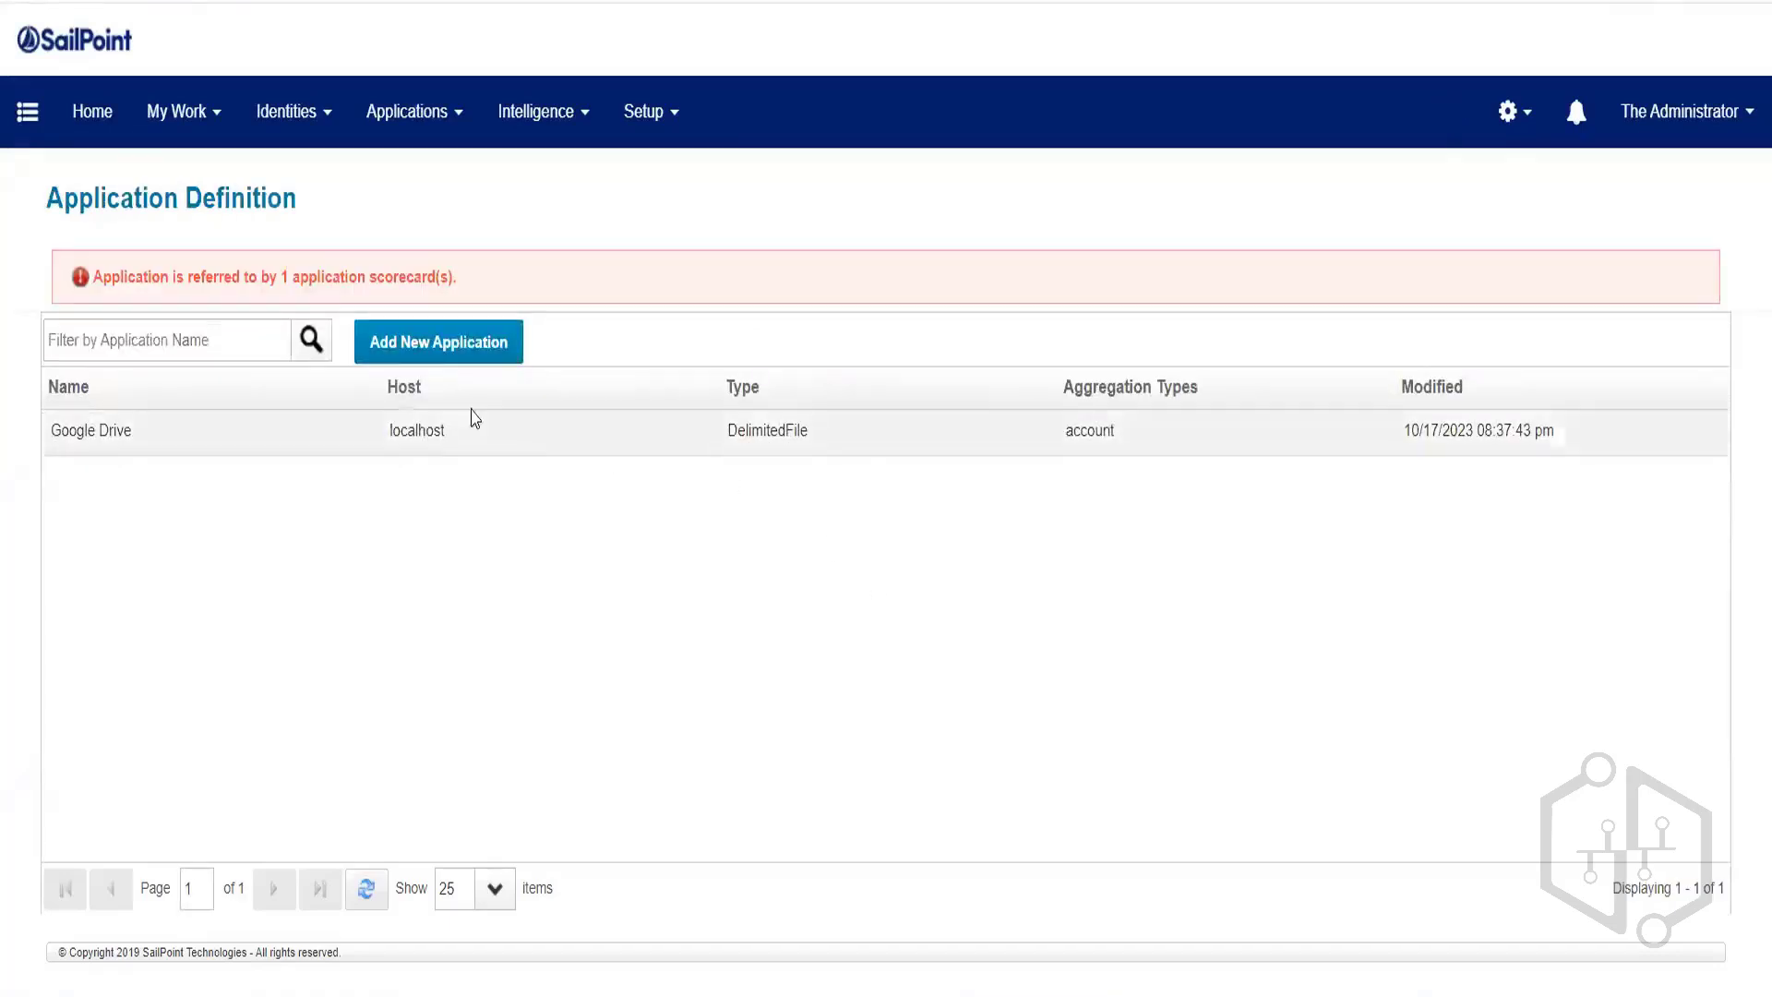
Return to the now-empty Application Definition list to add a new application.
left_click(399, 155)
left_click(407, 181)
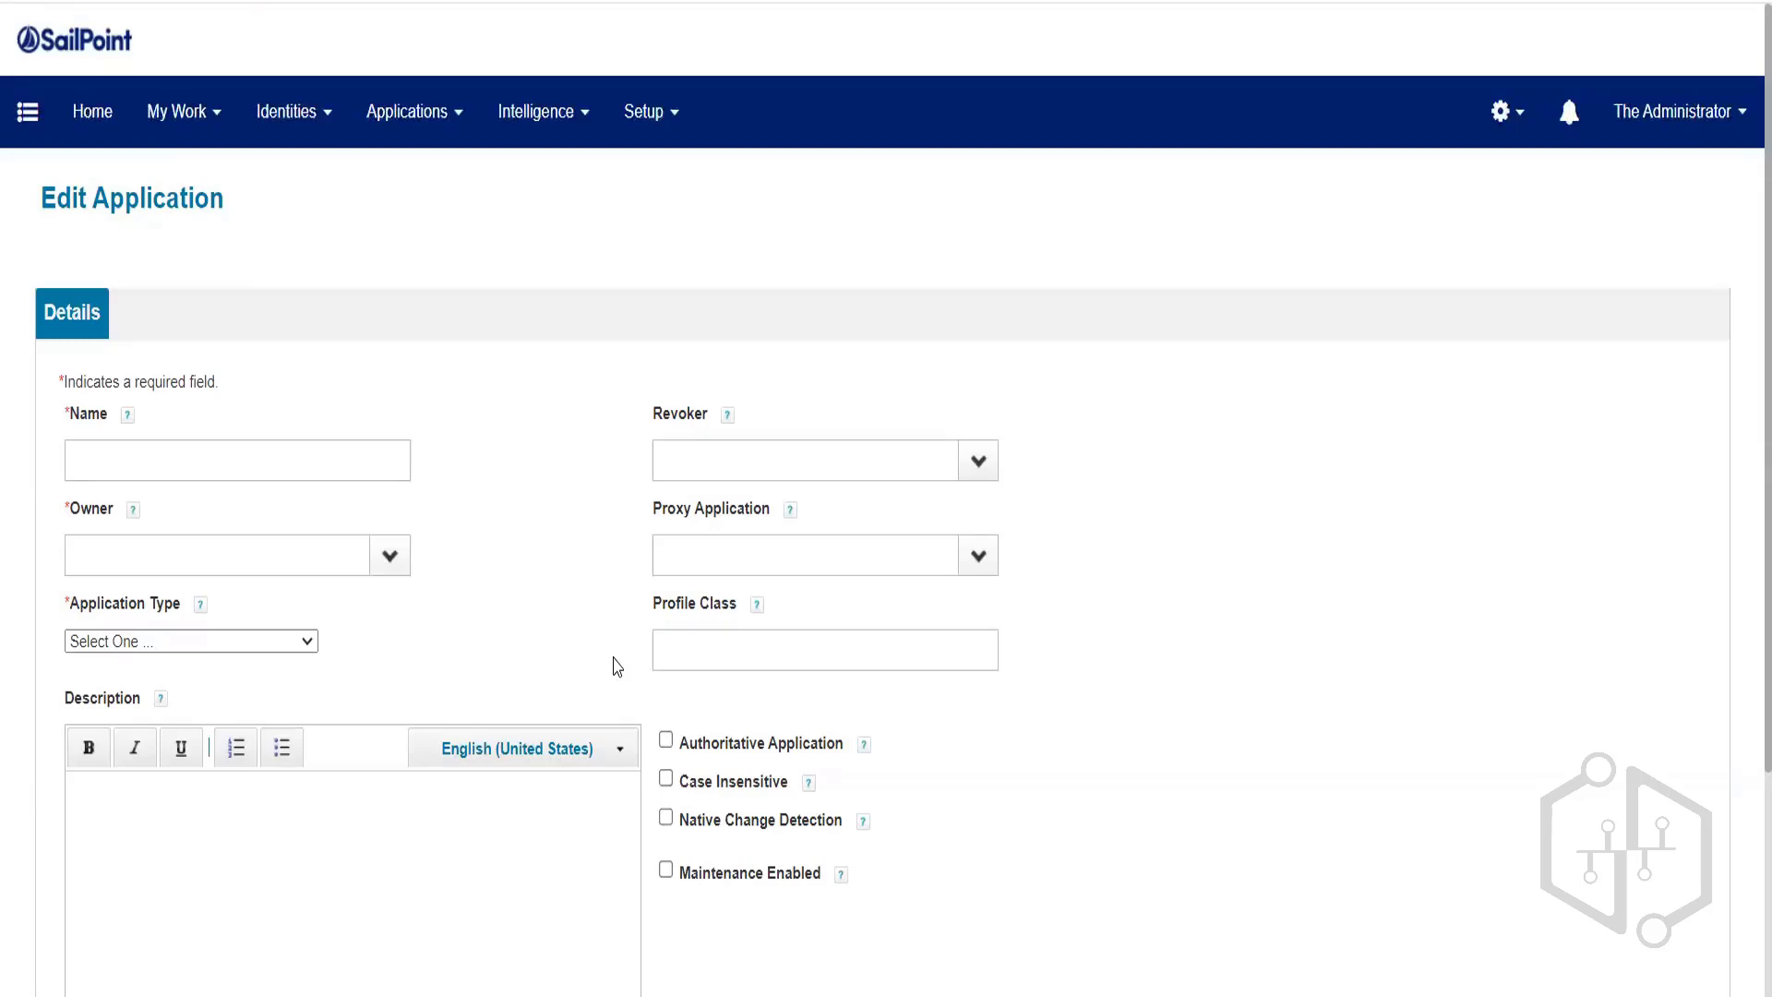
Name the new application 'HR Application - FT Employee' and make The Administrator its owner.
left_click(258, 466)
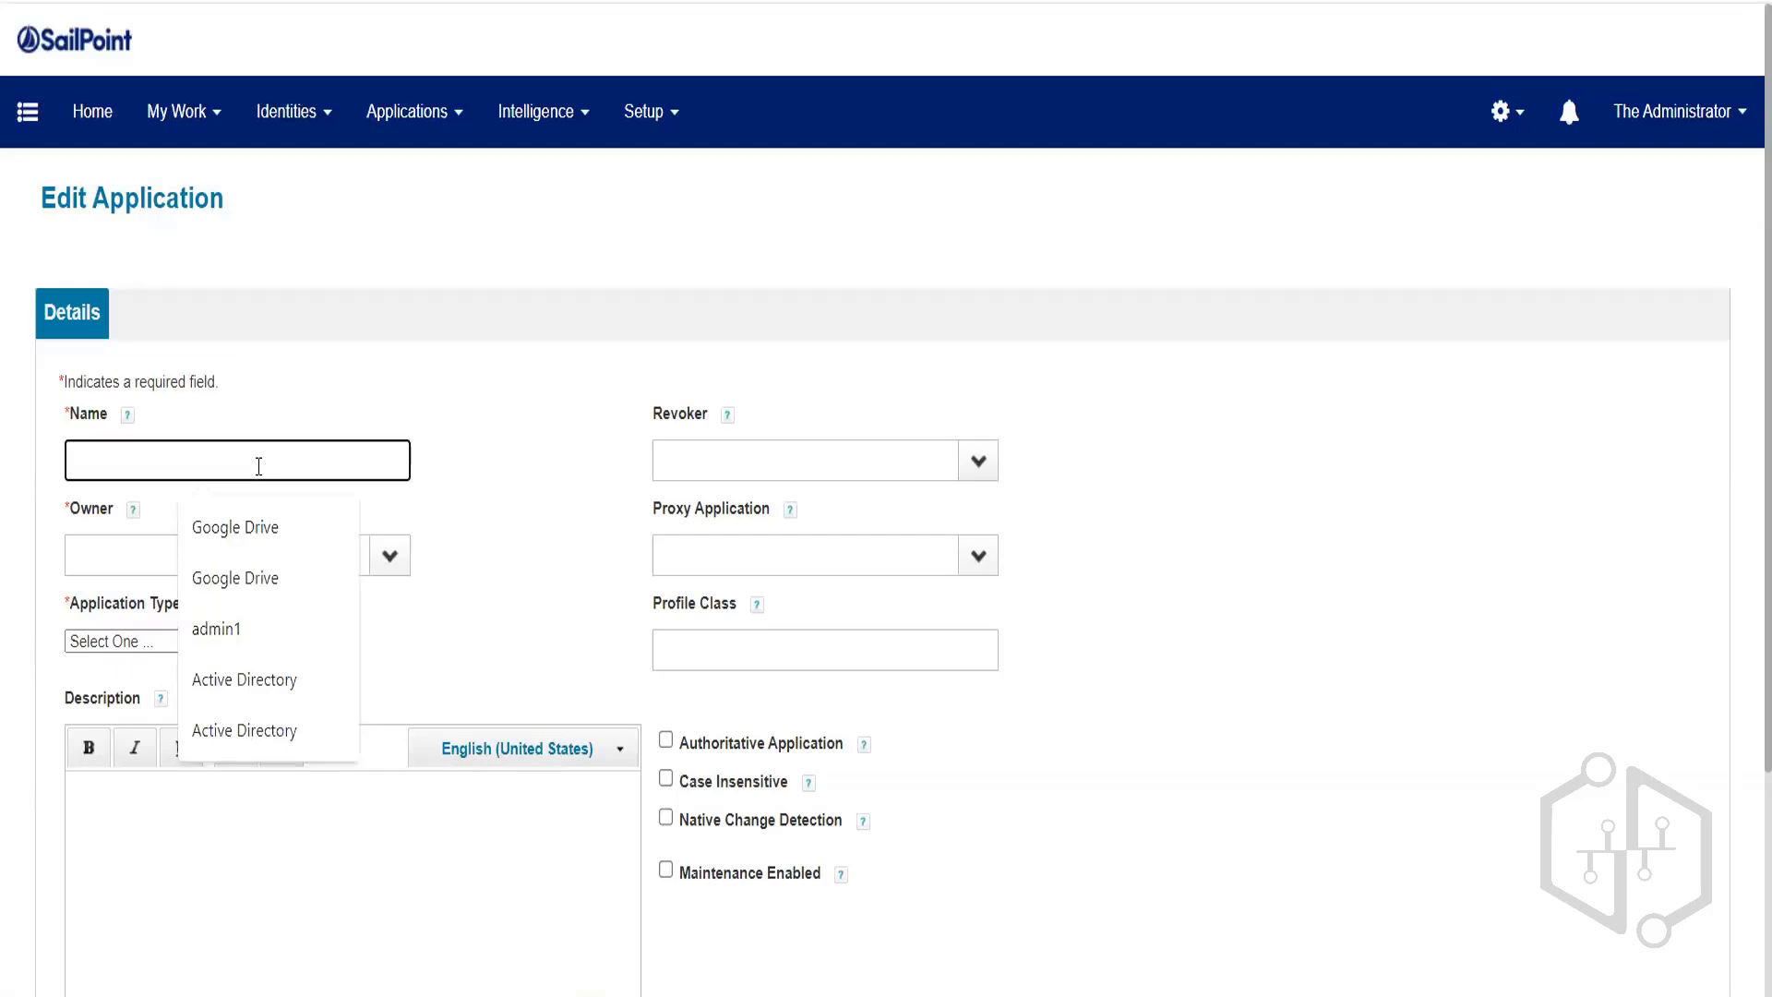
type("H")
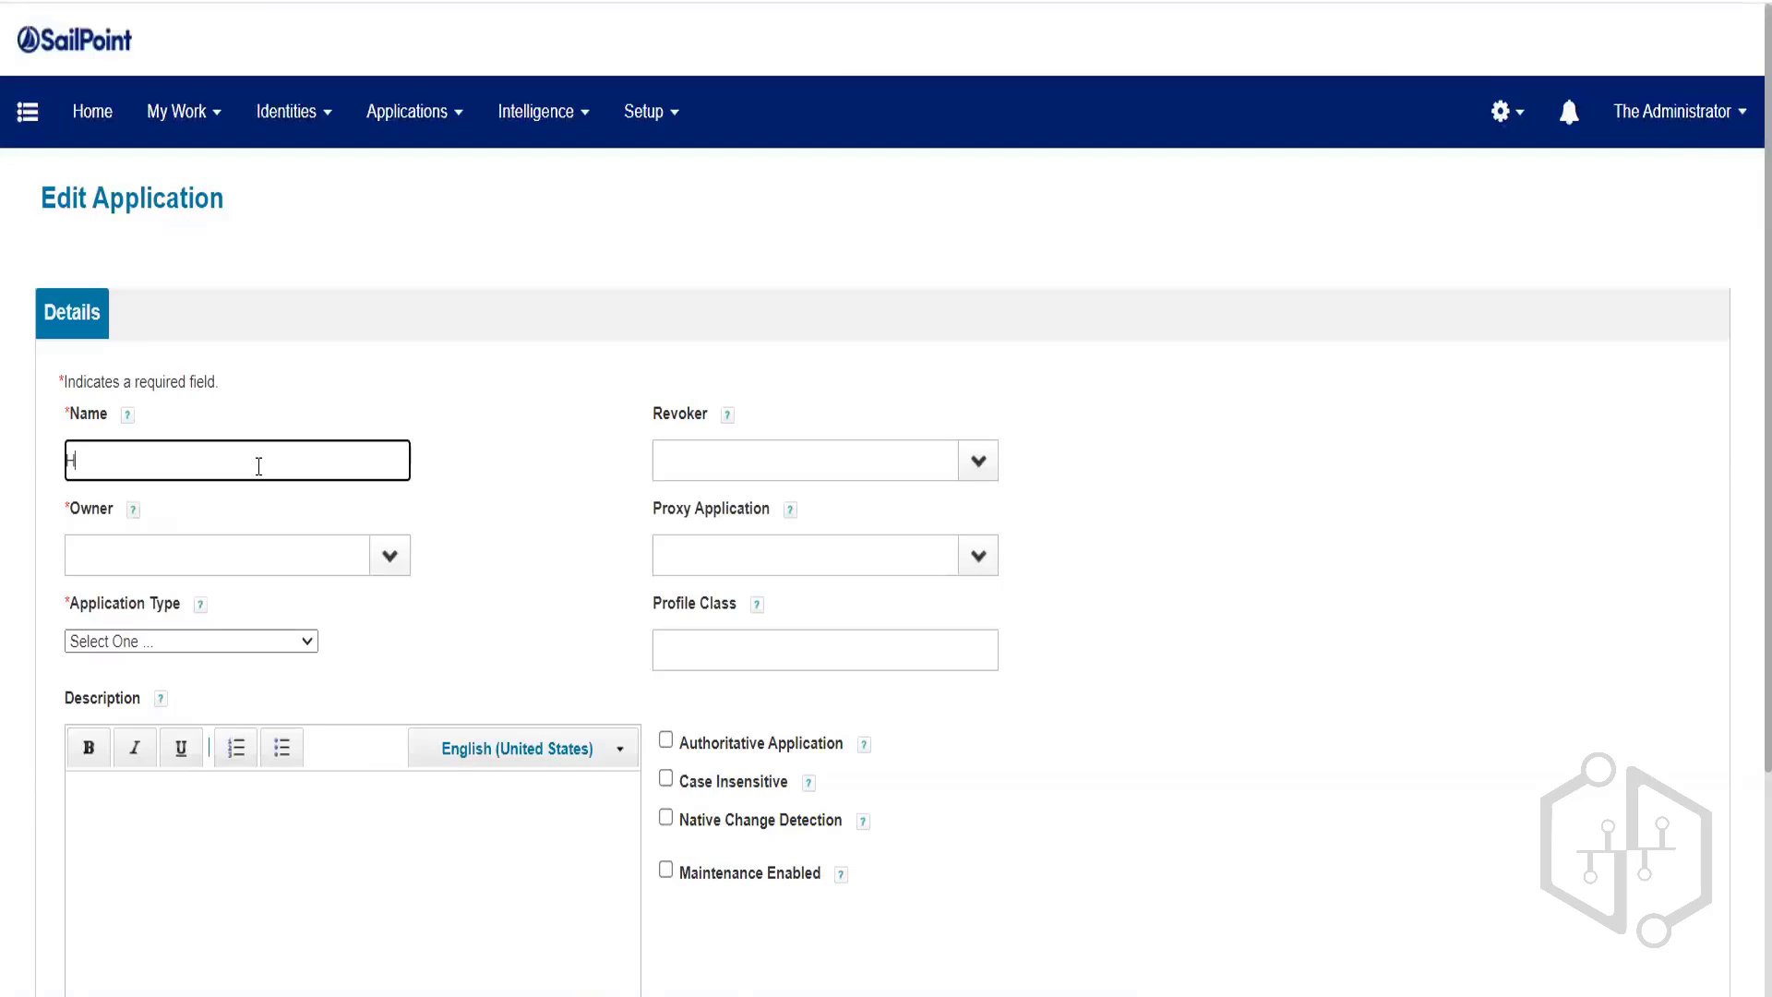
type("R Application")
type("- FT Employee")
left_click(386, 556)
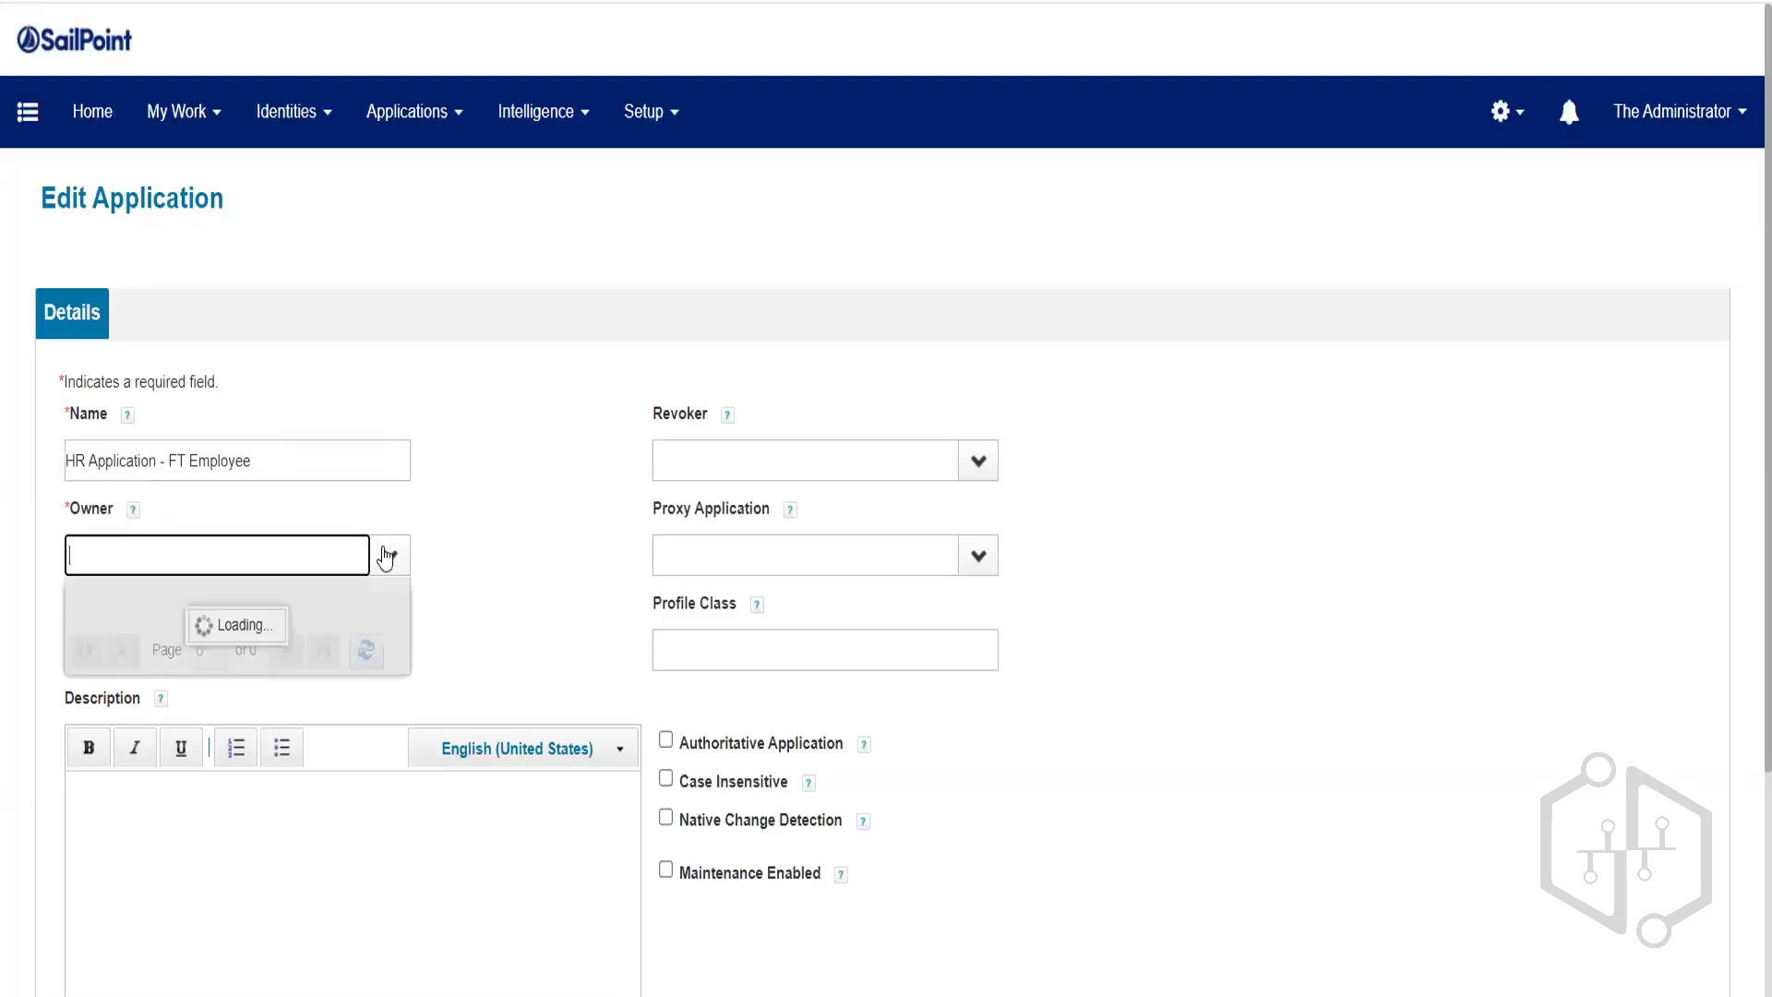
left_click(212, 749)
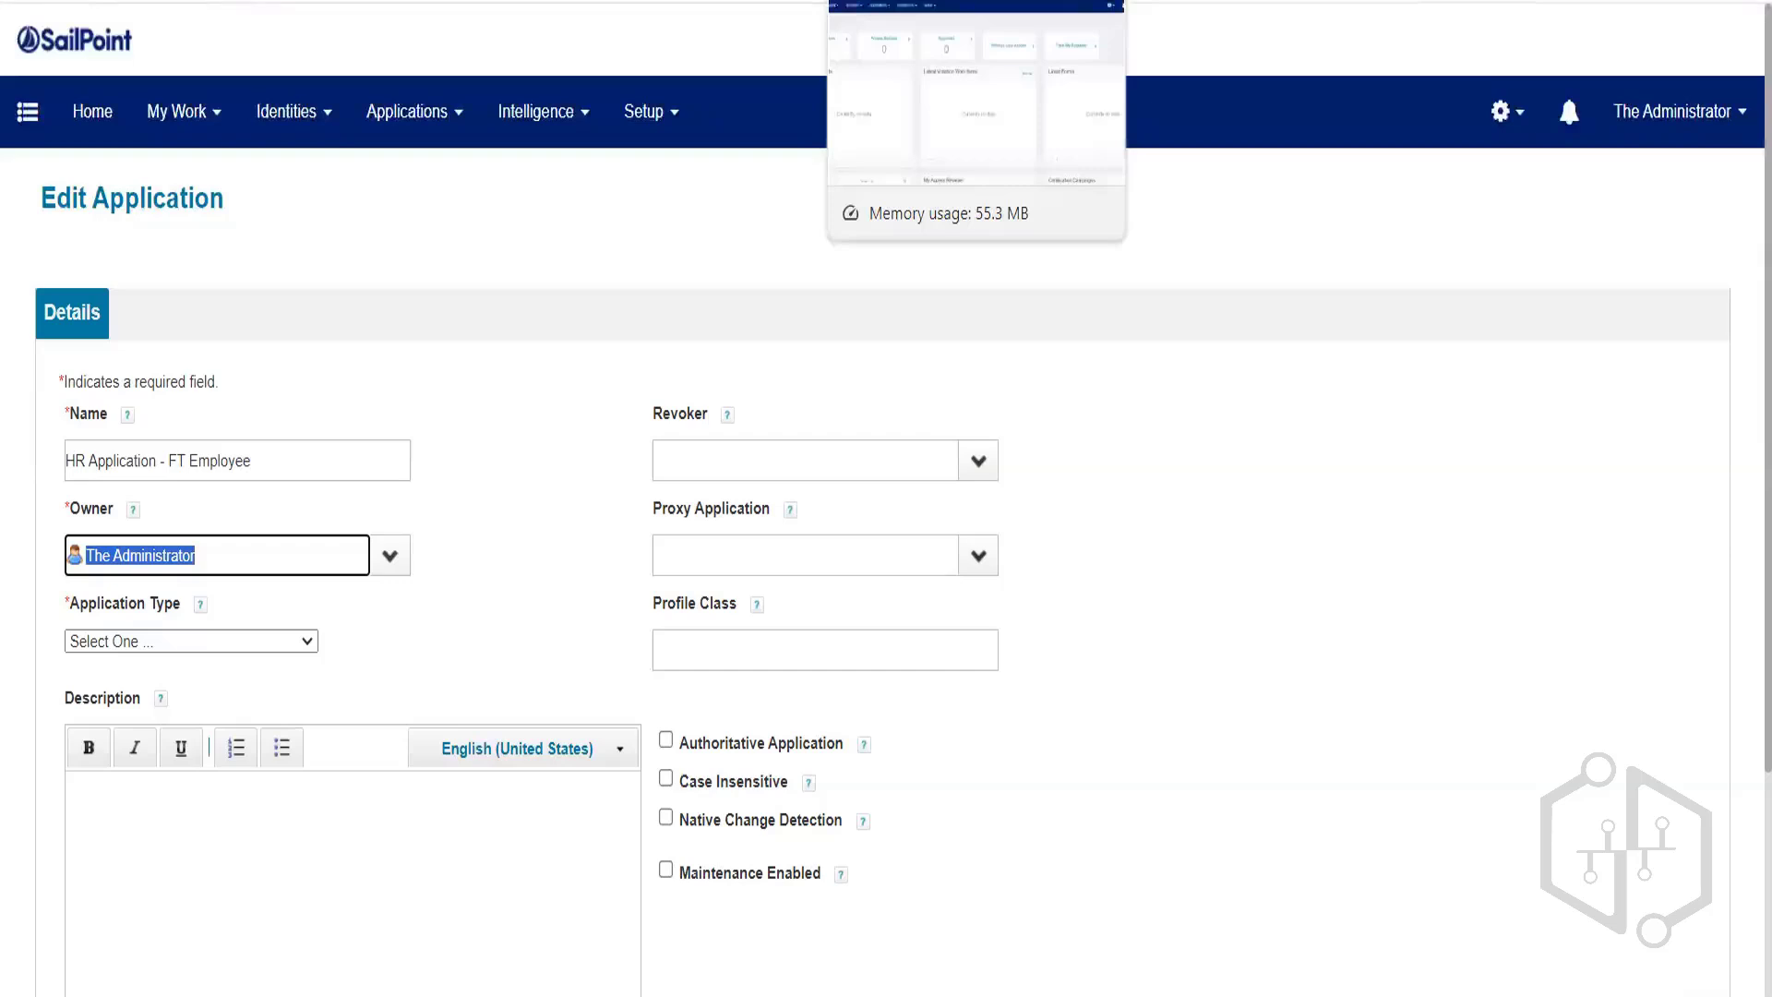
left_click(409, 341)
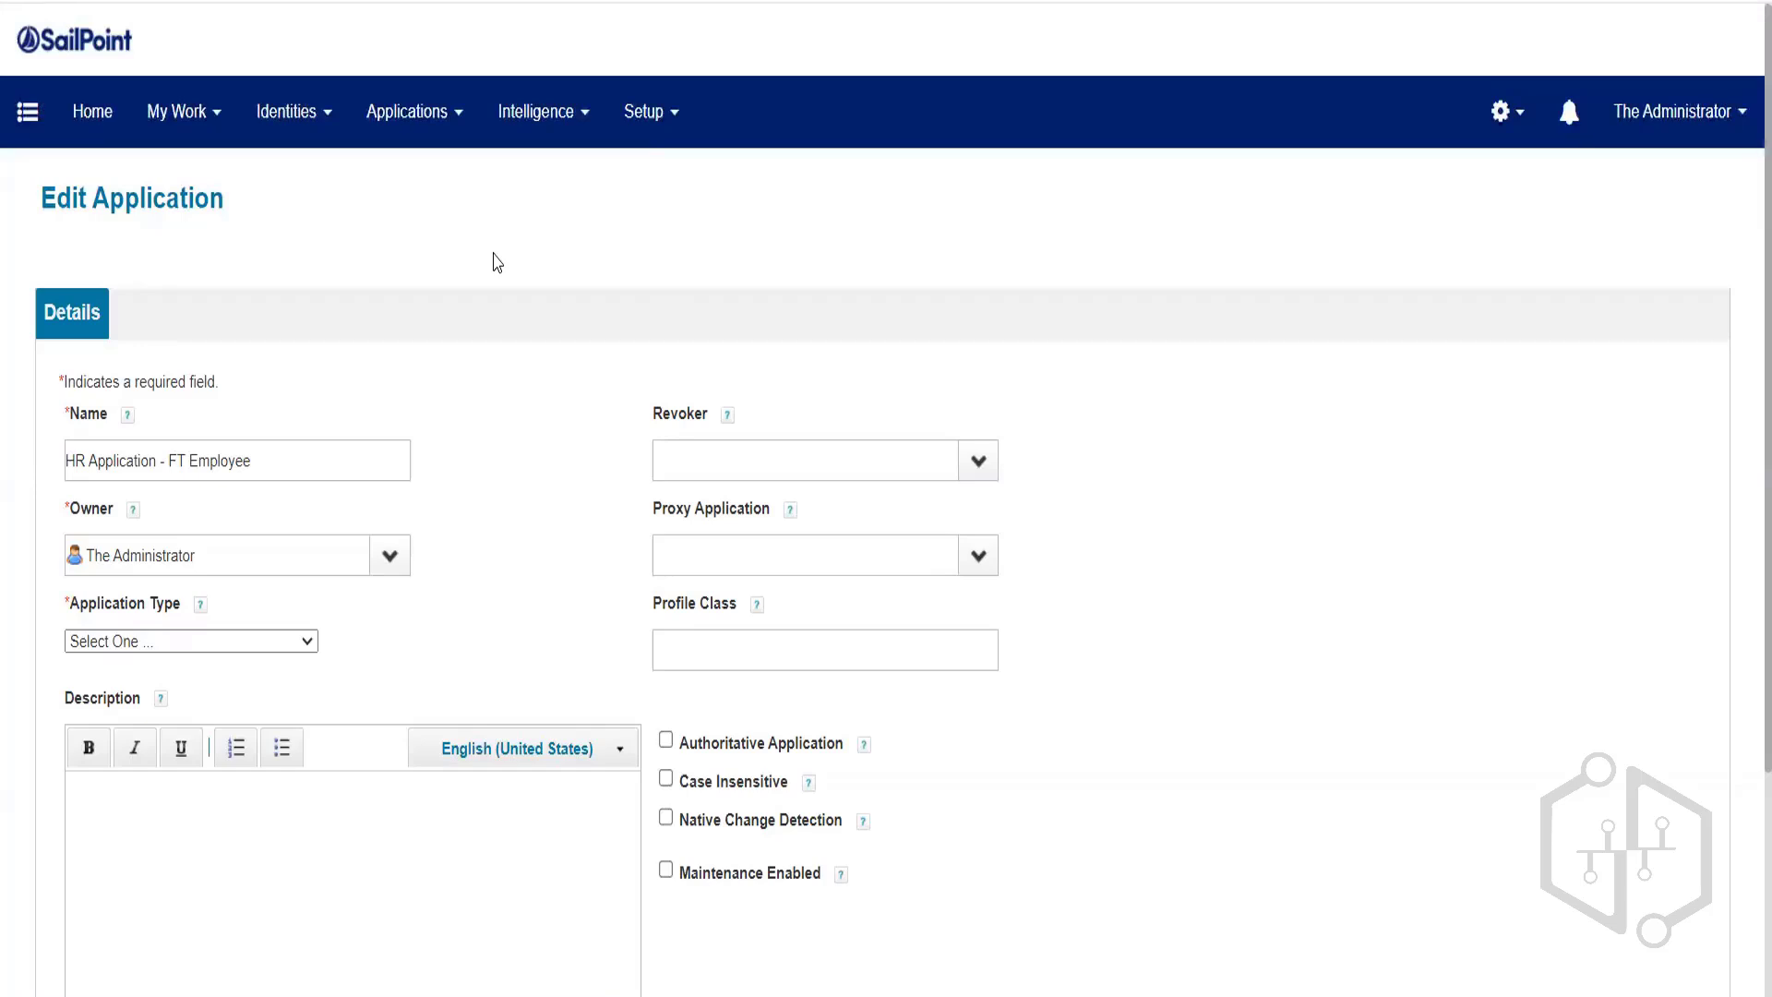
Browse the Application Type dropdown options without choosing one yet.
left_click(130, 643)
scroll(158, 336, "down", 3)
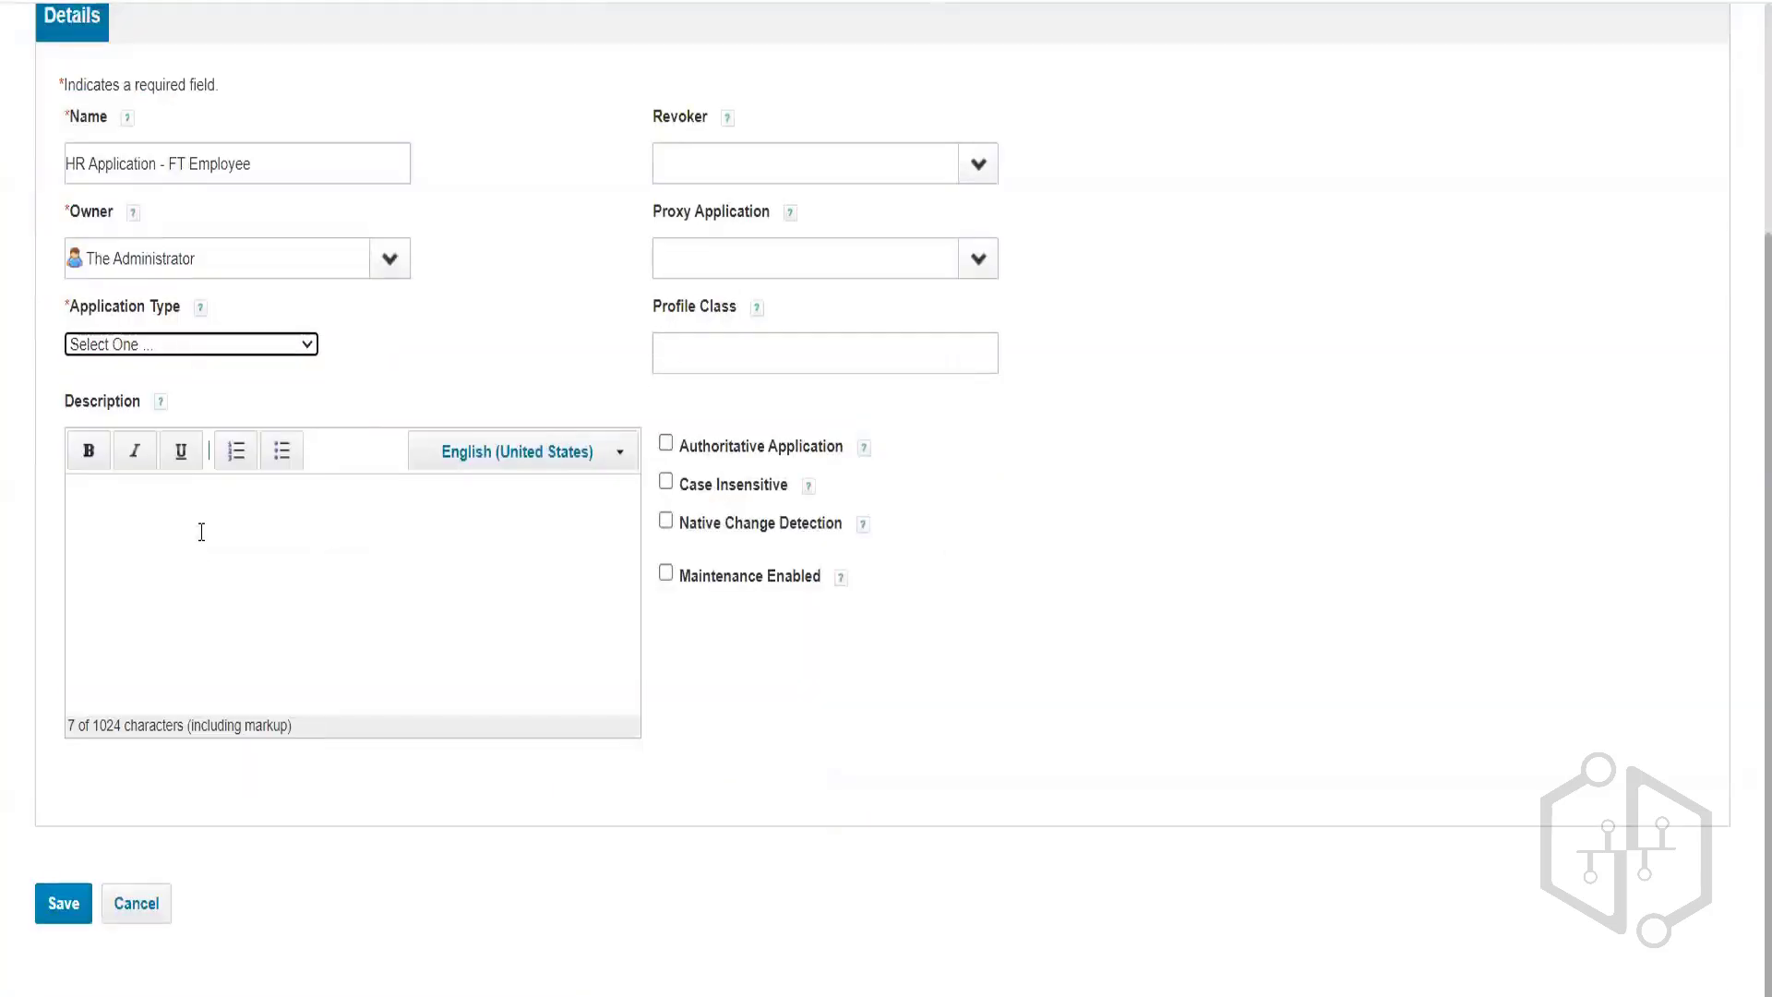
left_click(276, 346)
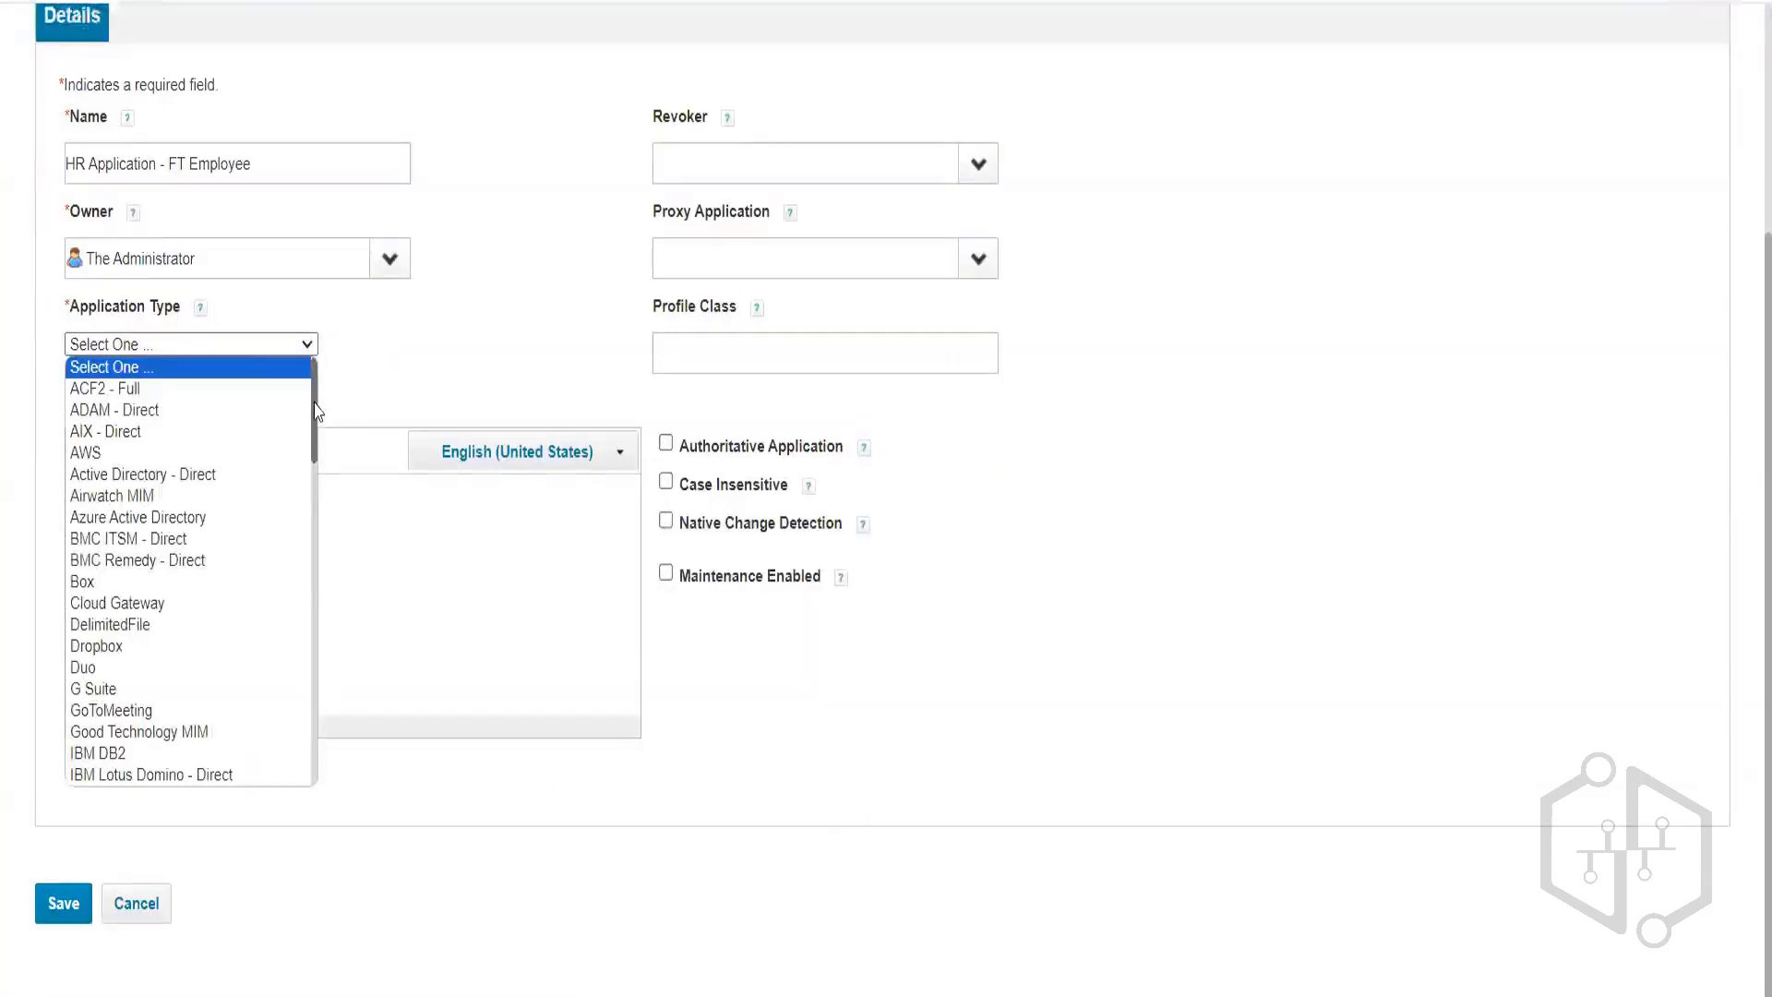
left_click_drag(312, 466, 314, 771)
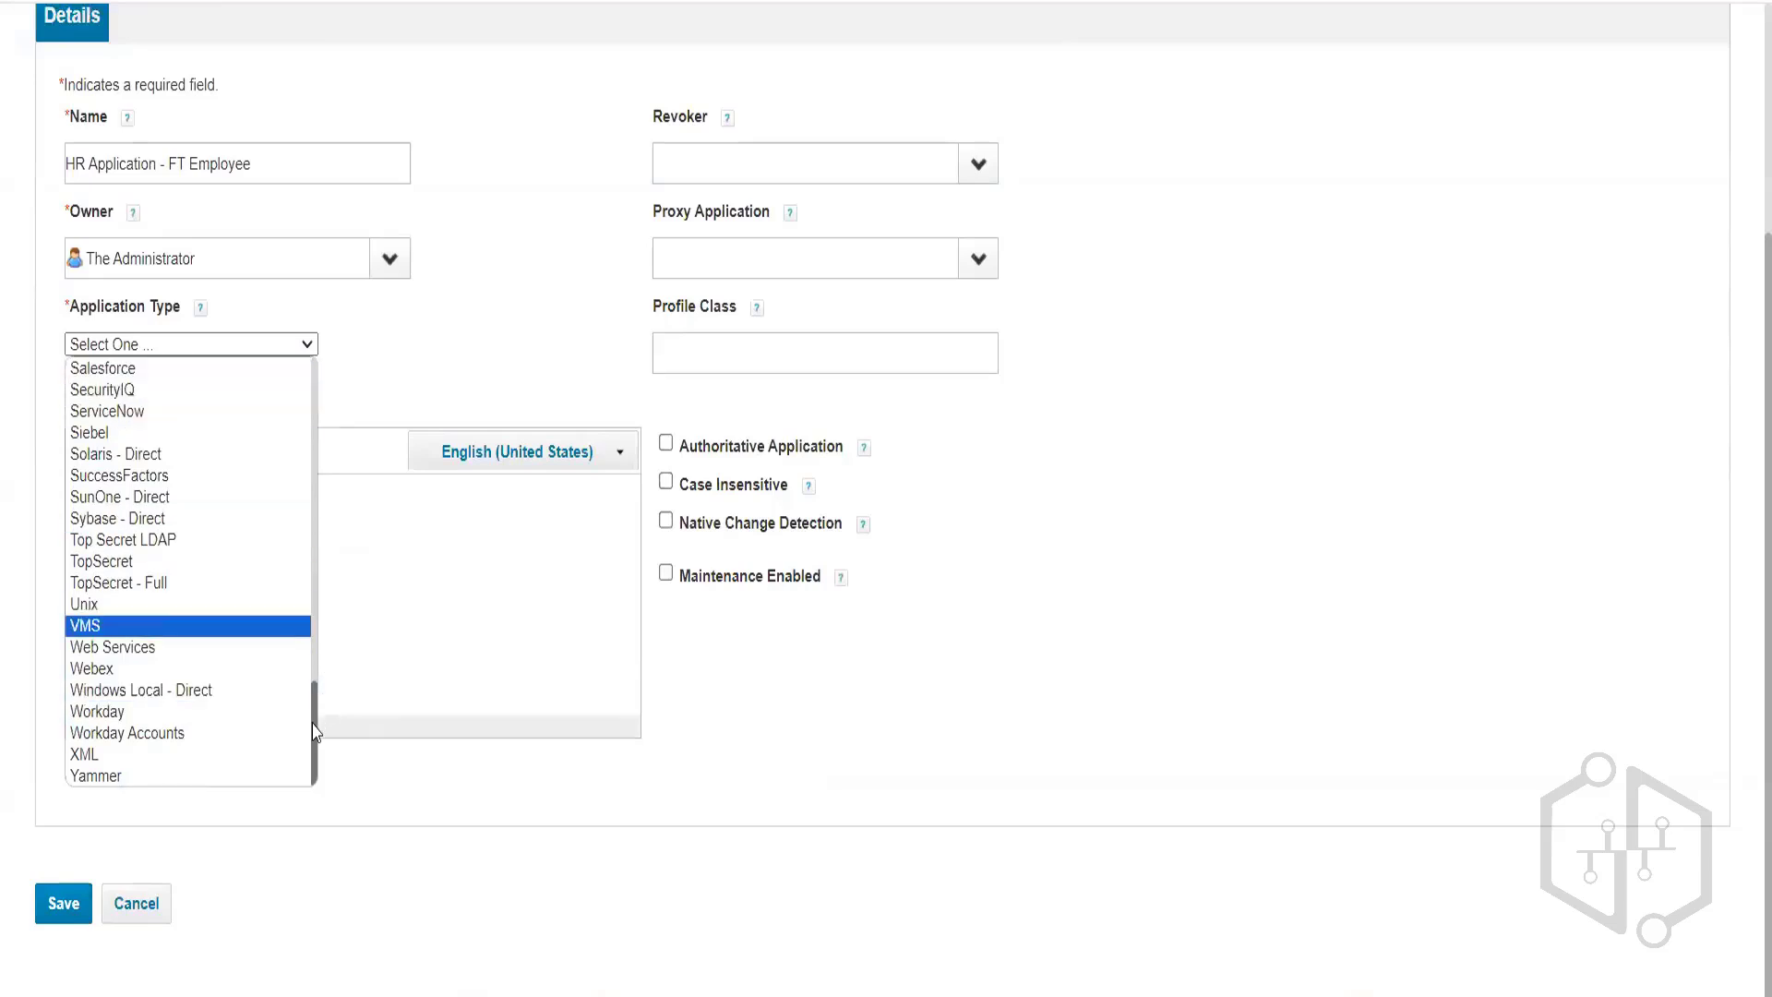
scroll(314, 711, "up", 3)
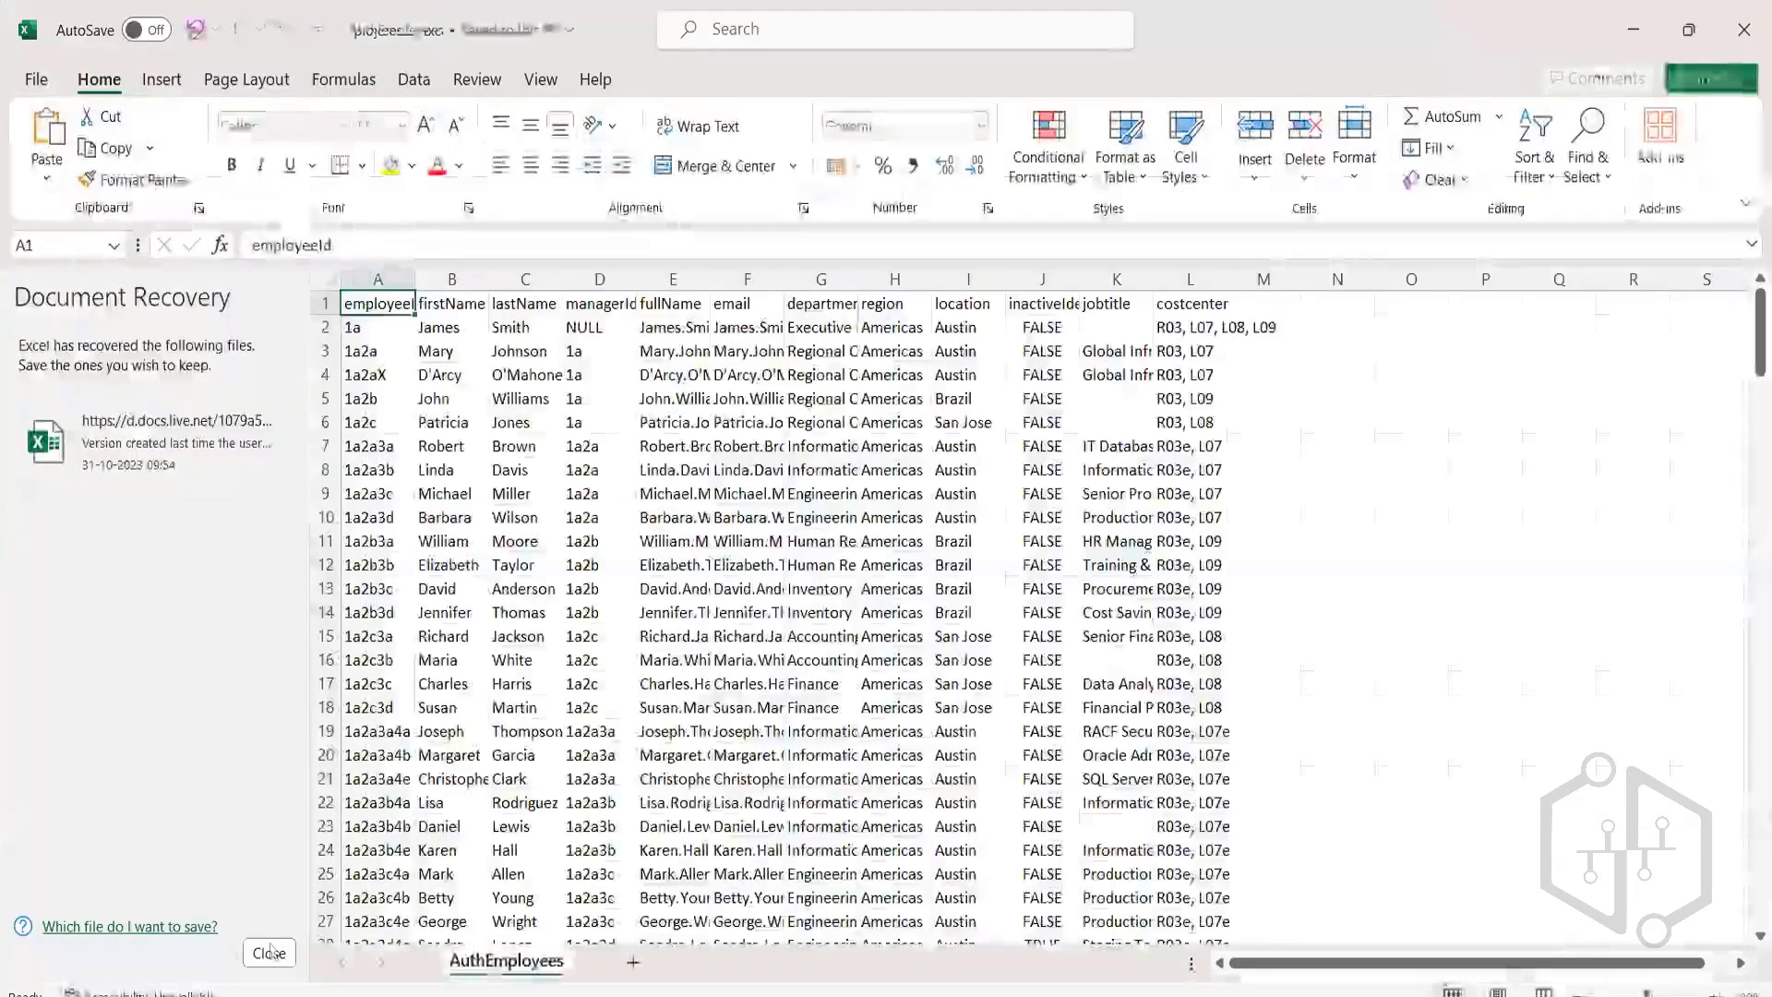
Dismiss Excel's Document Recovery pane.
left_click(270, 951)
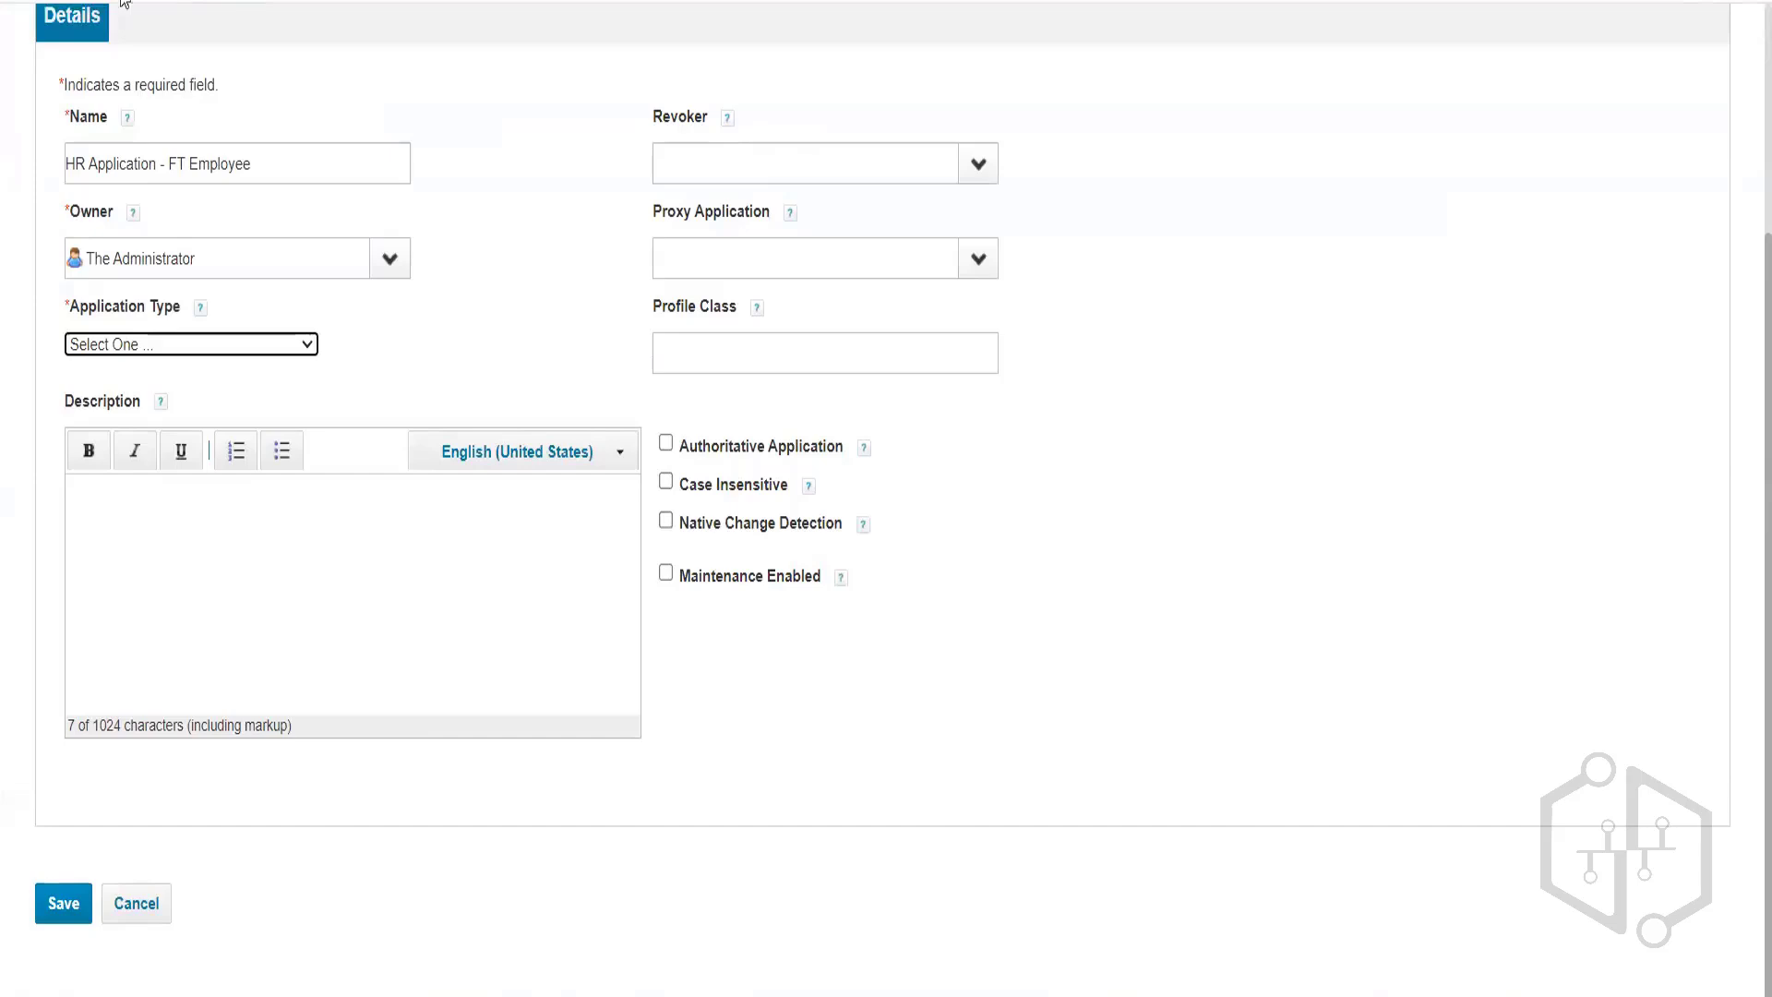
Set HR Application - FT Employee's application type to DelimitedFile.
left_click(153, 349)
key("d")
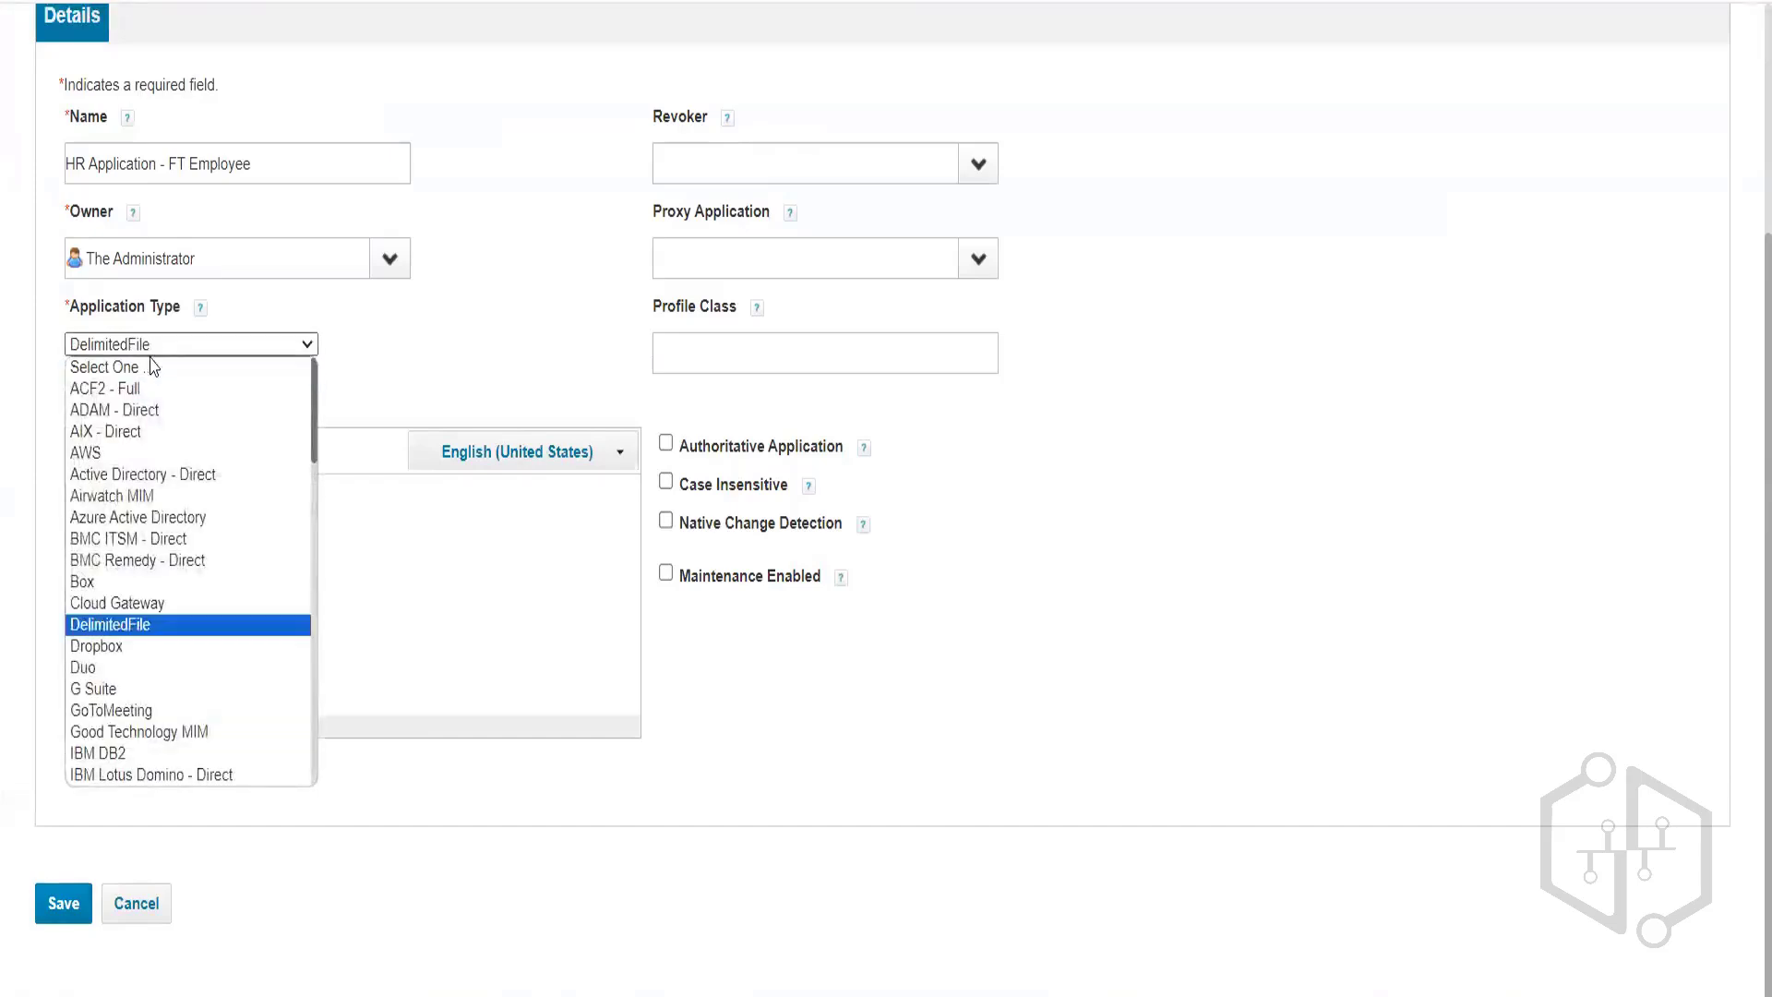
key("Return")
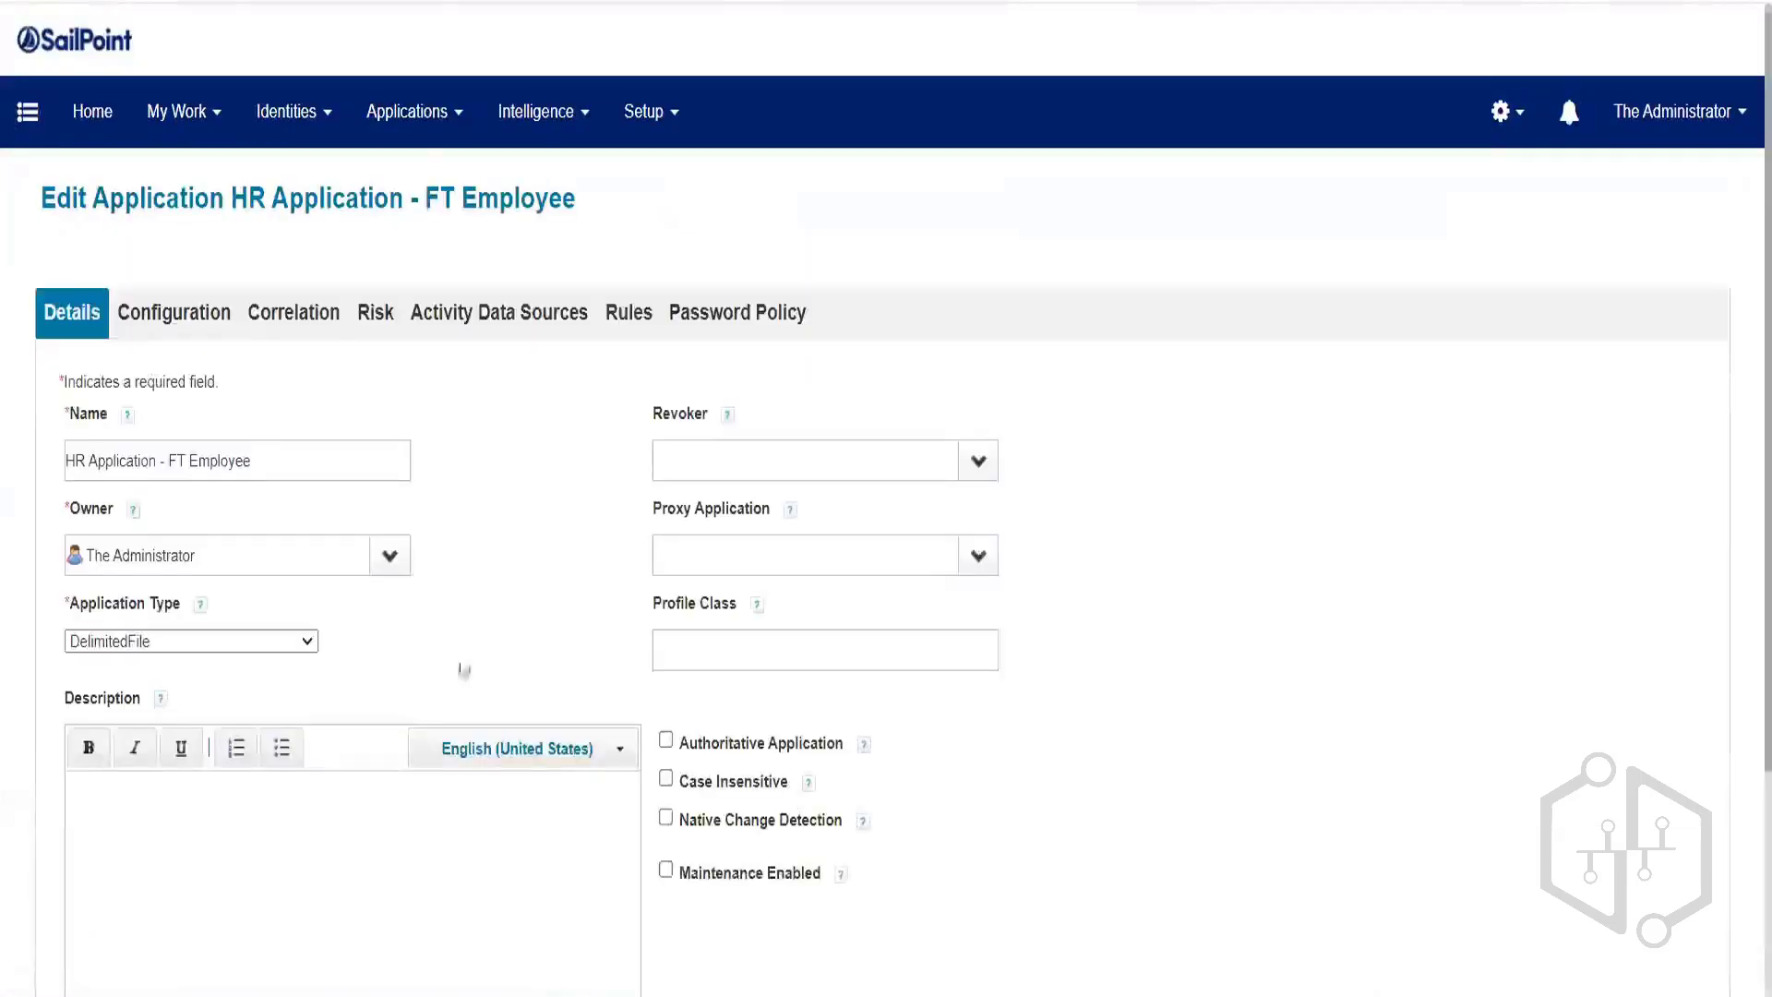
Show the account file settings (File Path, Delimiter, Columns) under the Configuration tab.
scroll(463, 668, "down", 3)
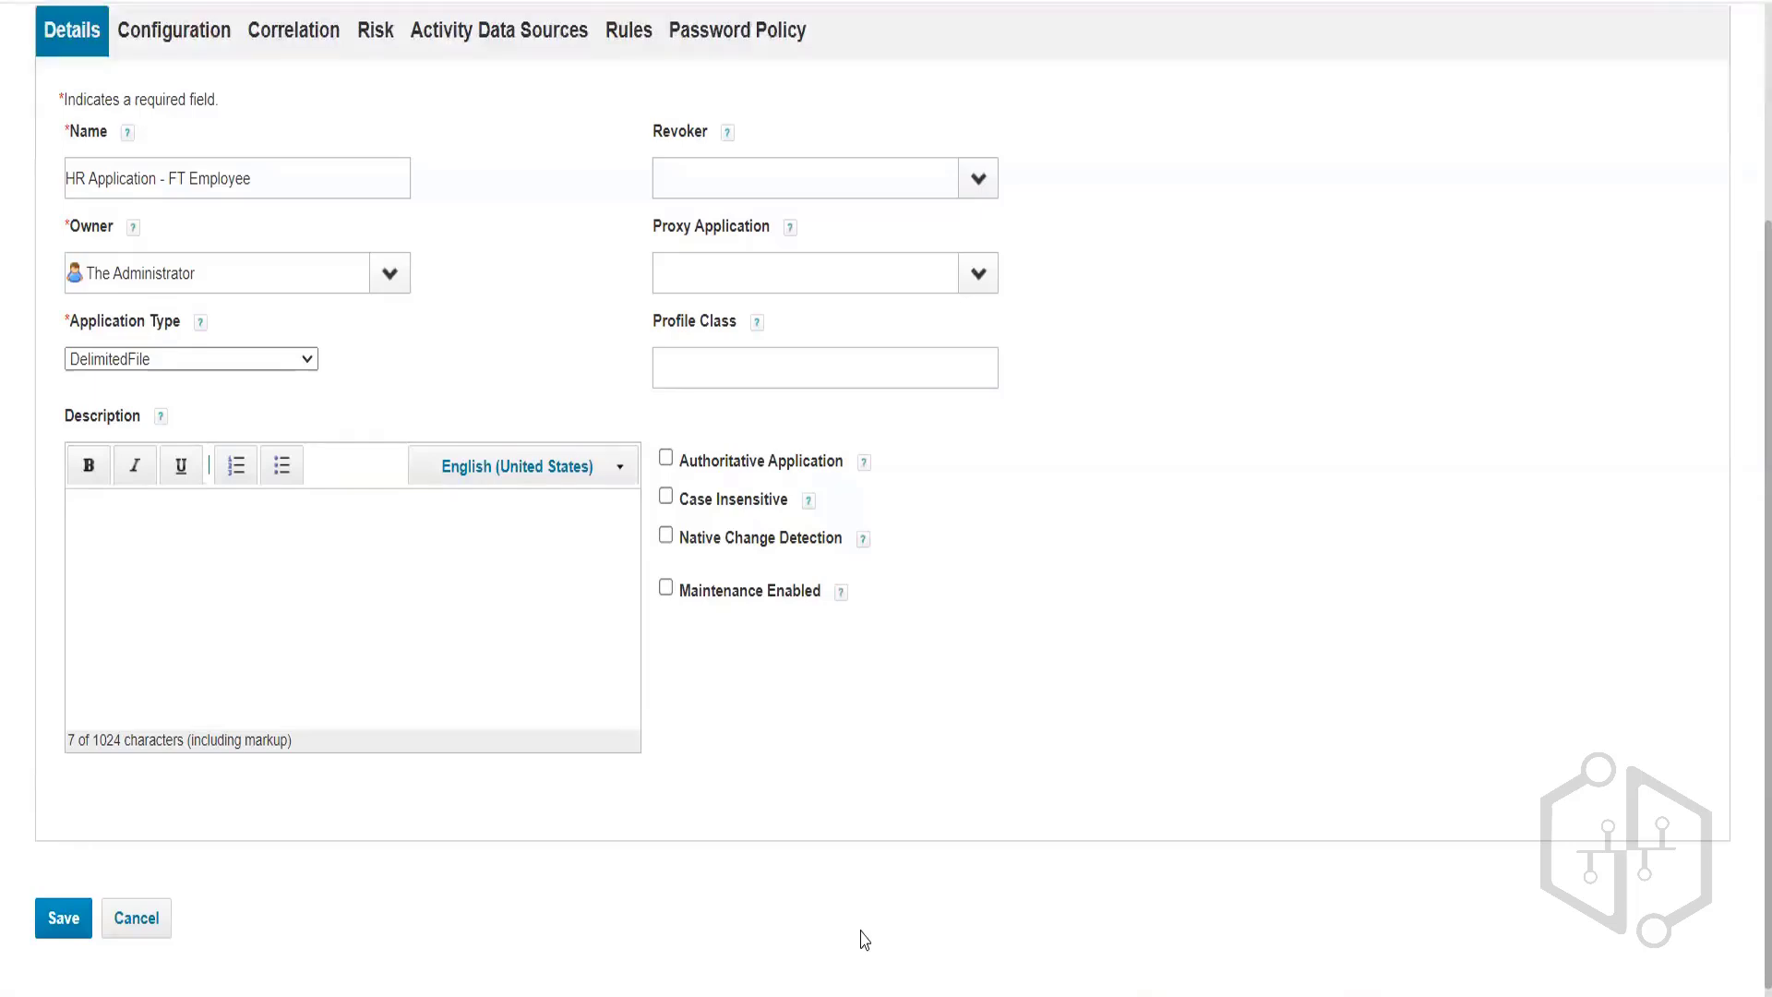
left_click(187, 41)
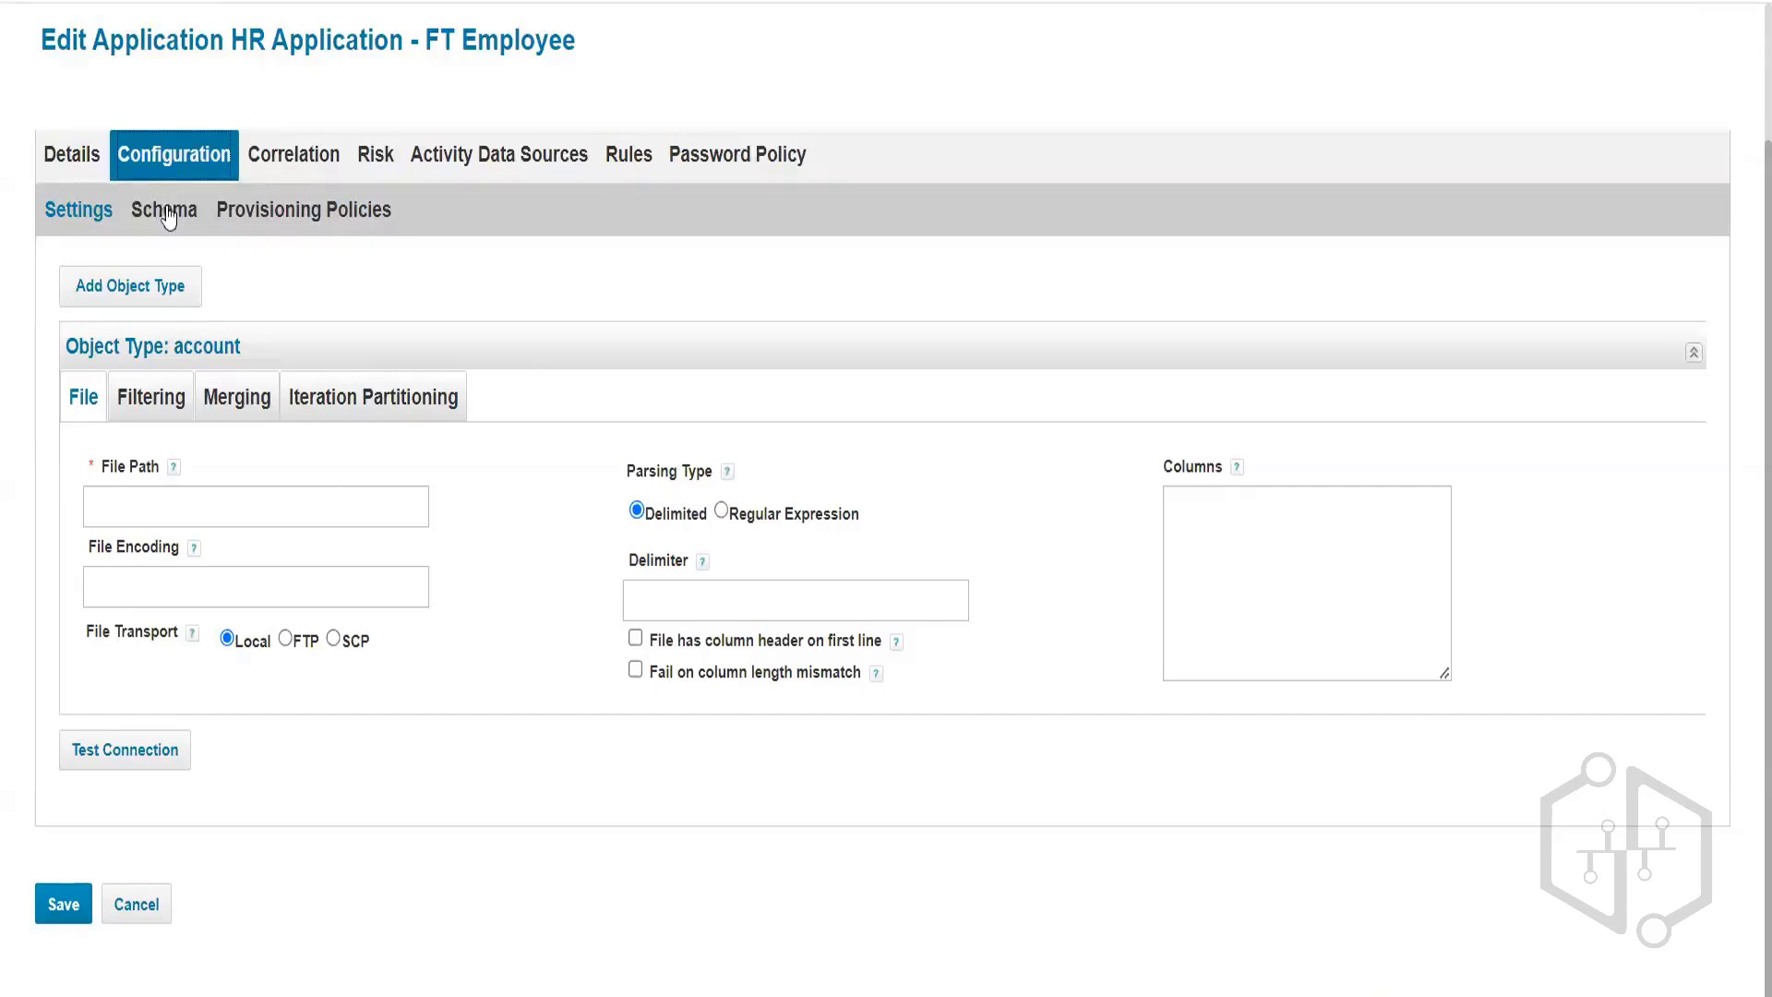
On the Details tab, review the name and description and check the empty Proxy Application list.
left_click(71, 157)
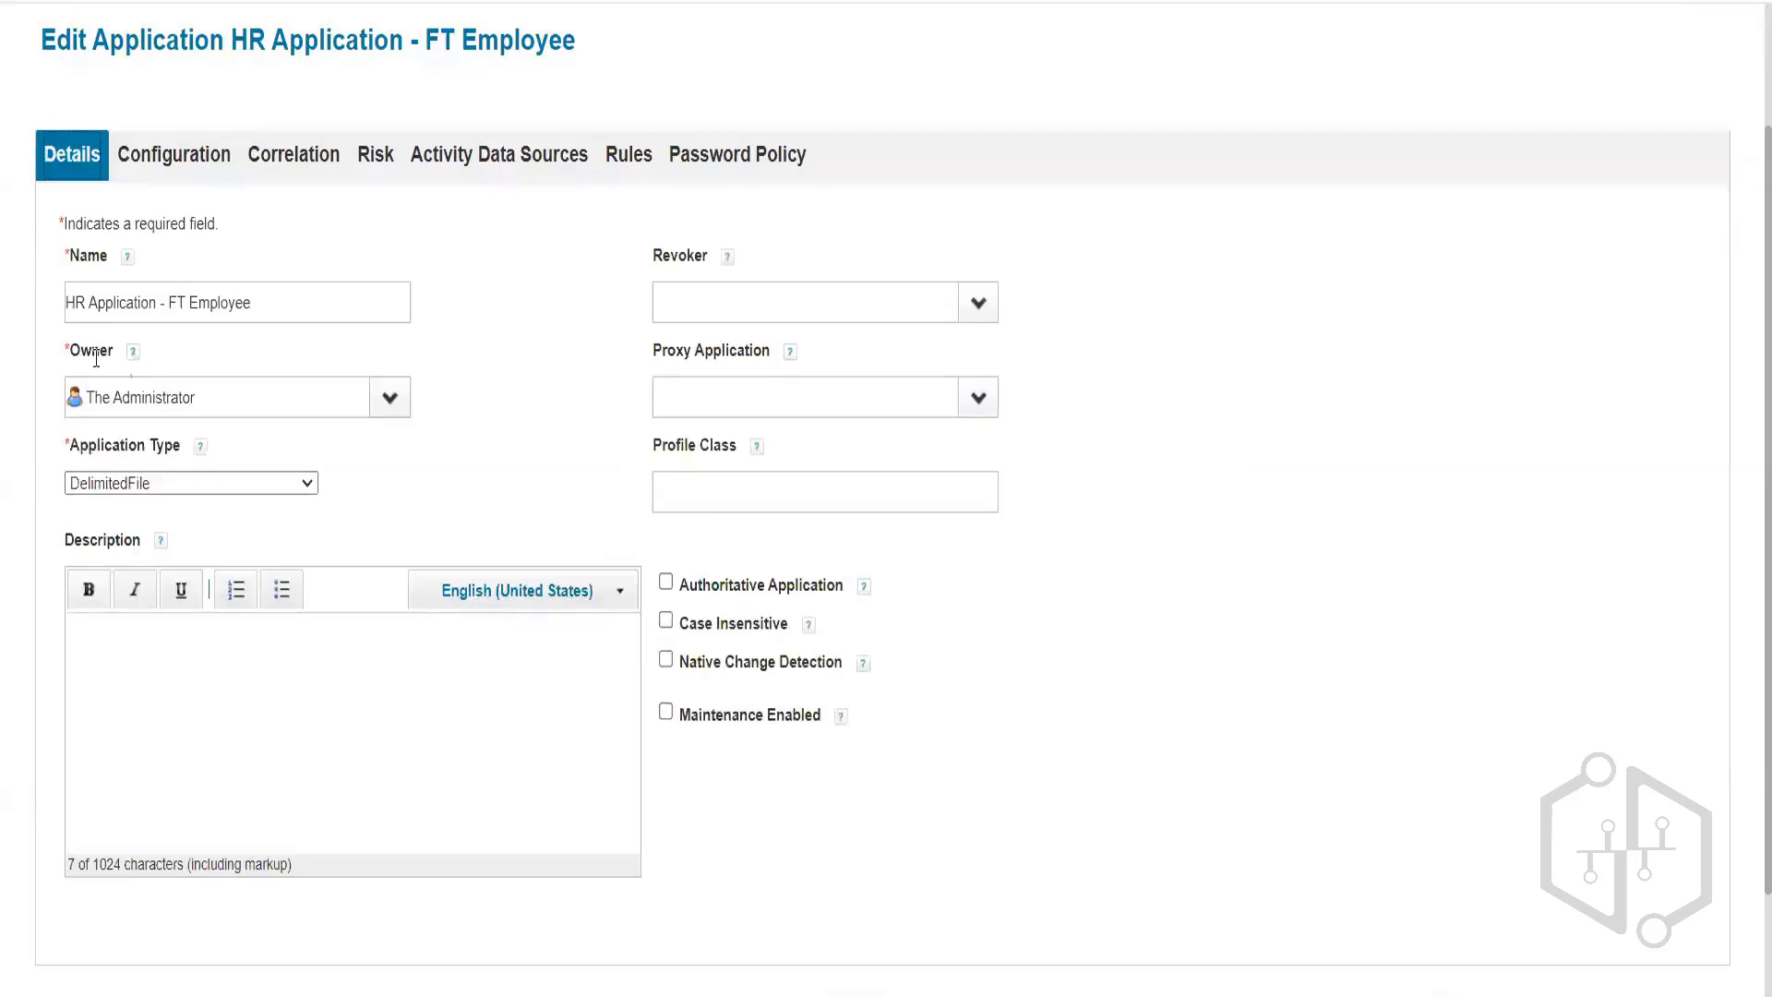
triple_click(272, 302)
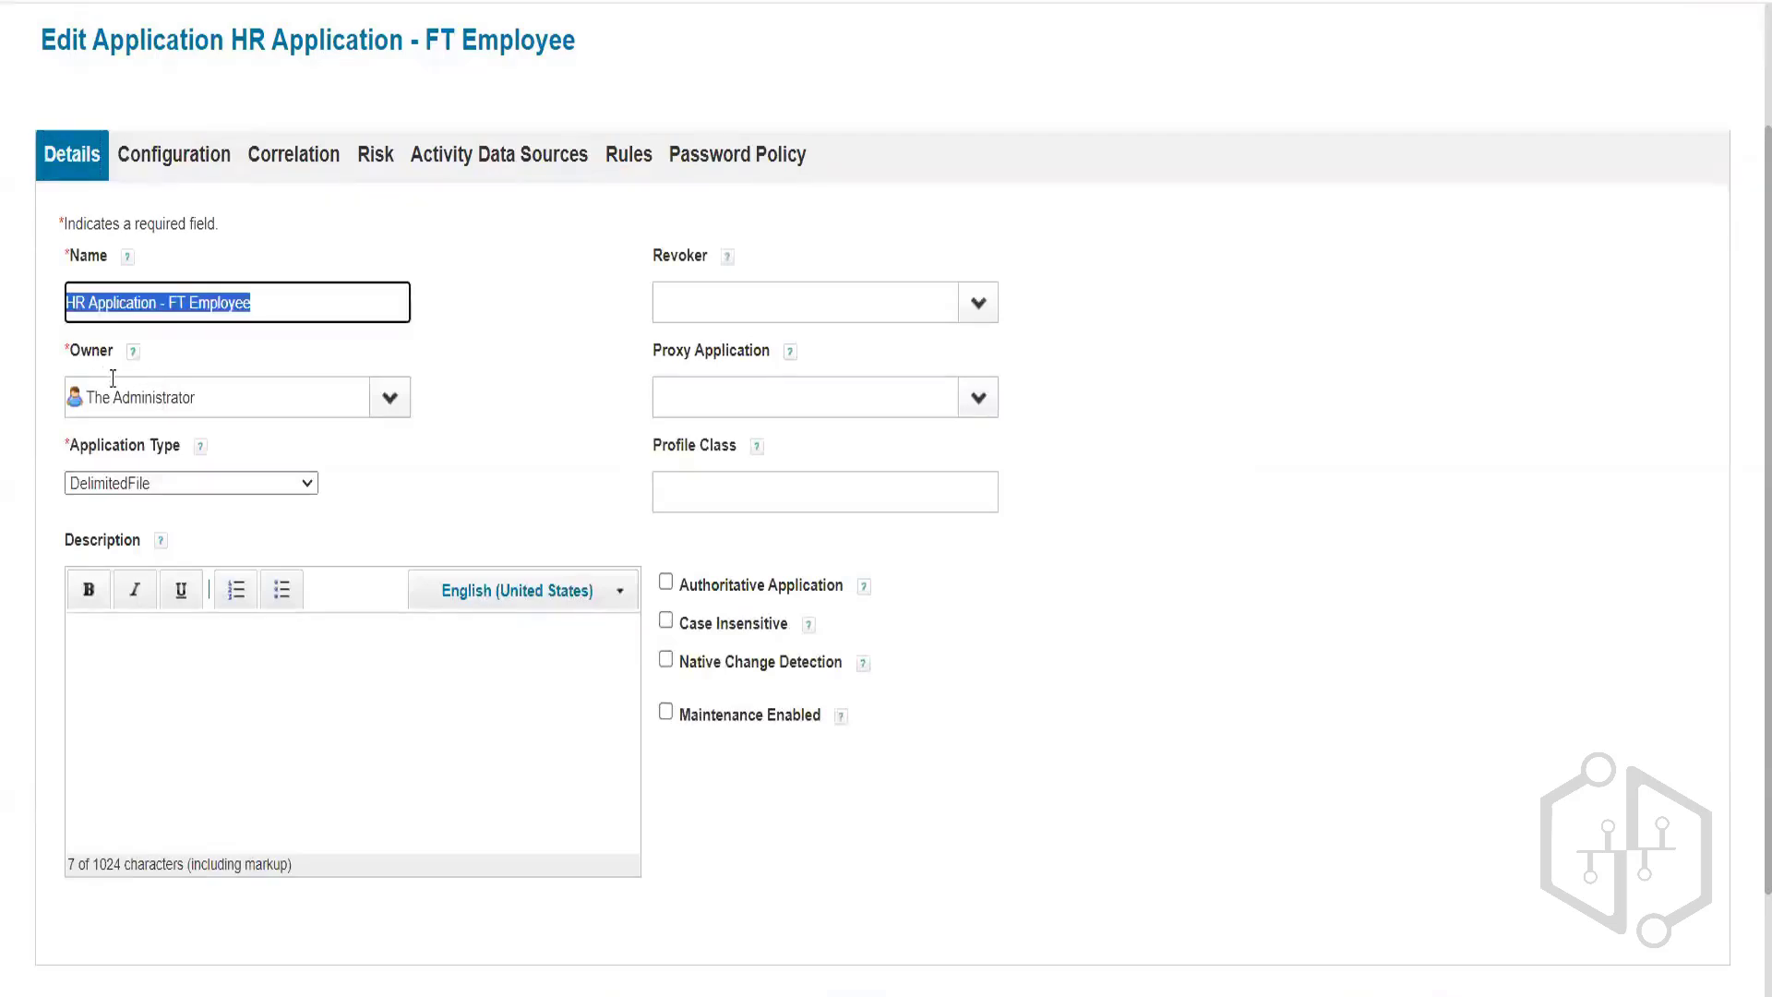
left_click(218, 711)
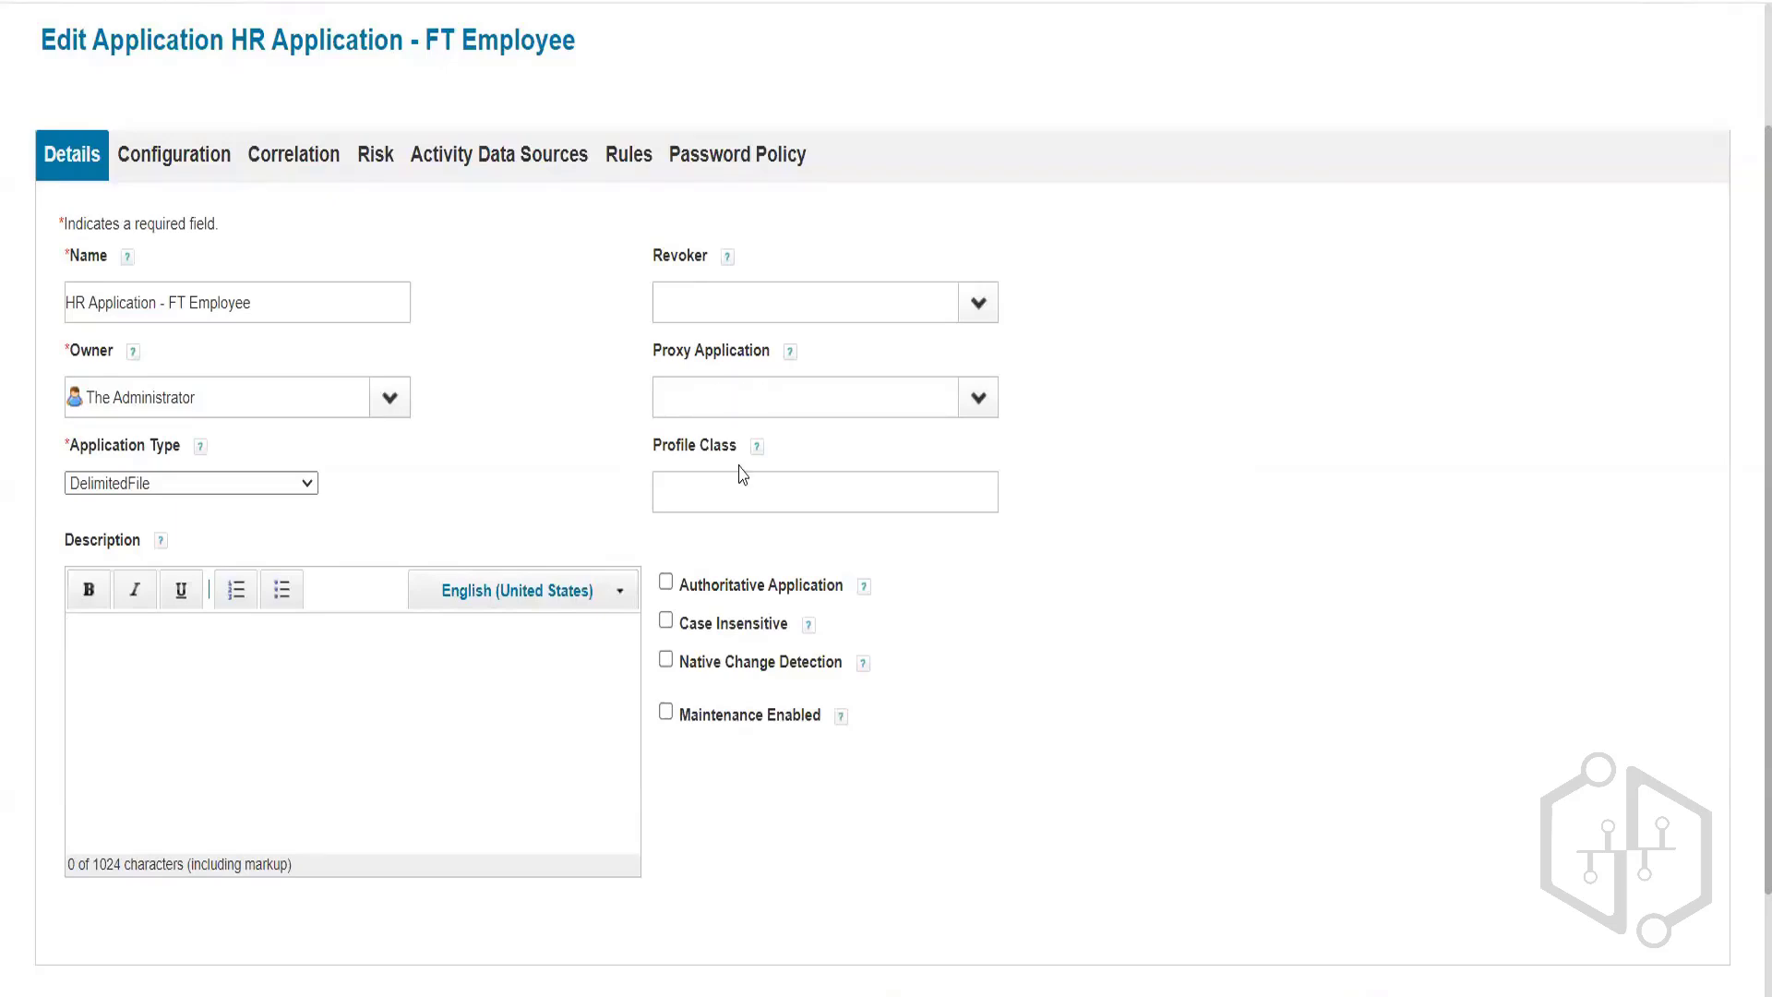
mouse_move(743, 476)
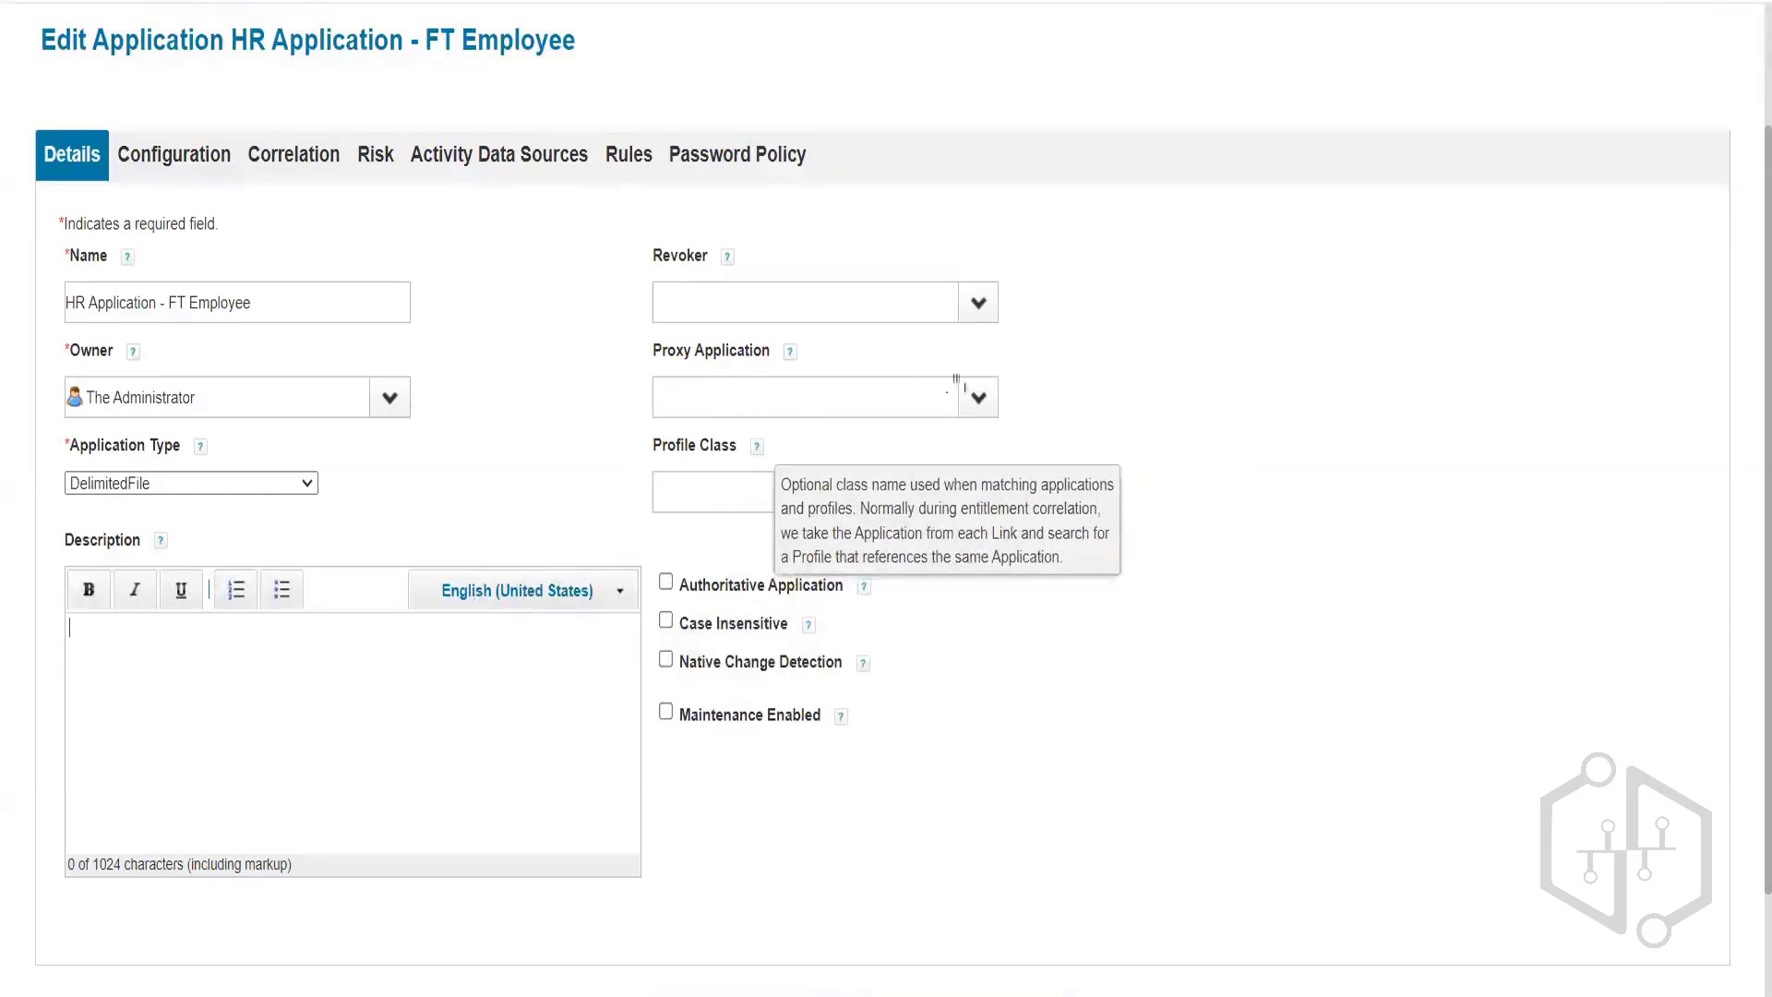
left_click(992, 410)
left_click(1137, 448)
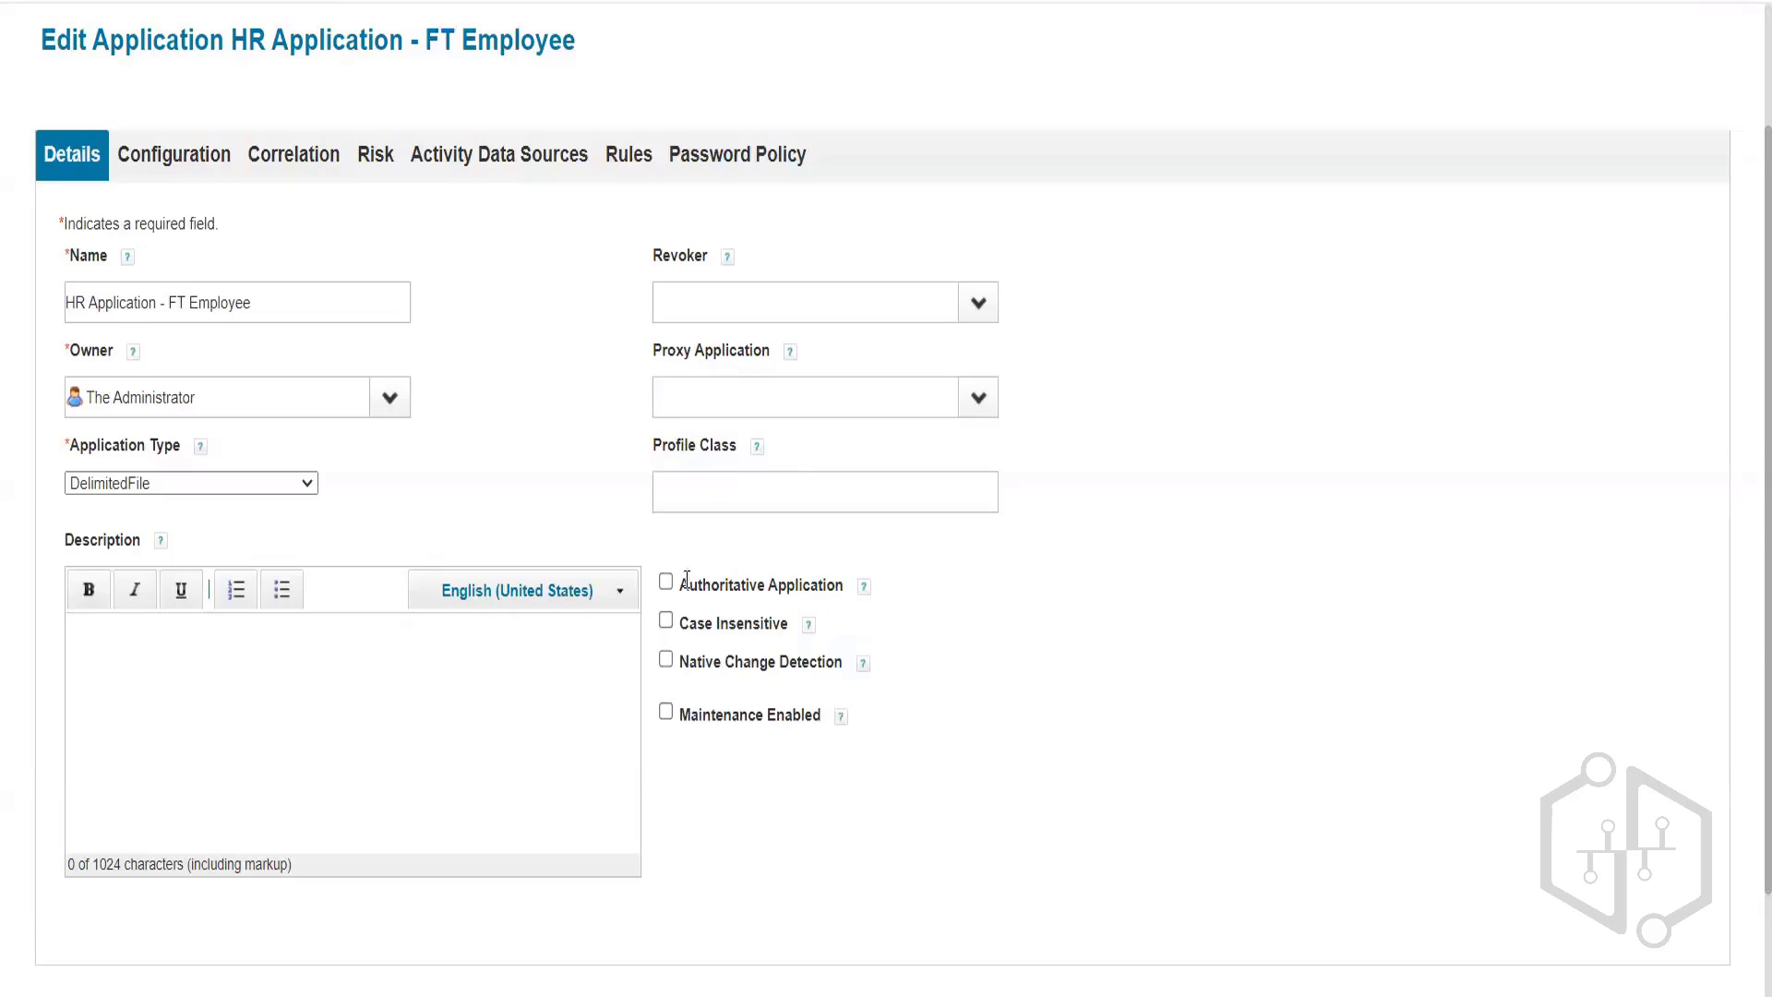
Highlight and toggle the Authoritative Application checkbox for HR Application - FT Employee.
left_click_drag(687, 580, 826, 580)
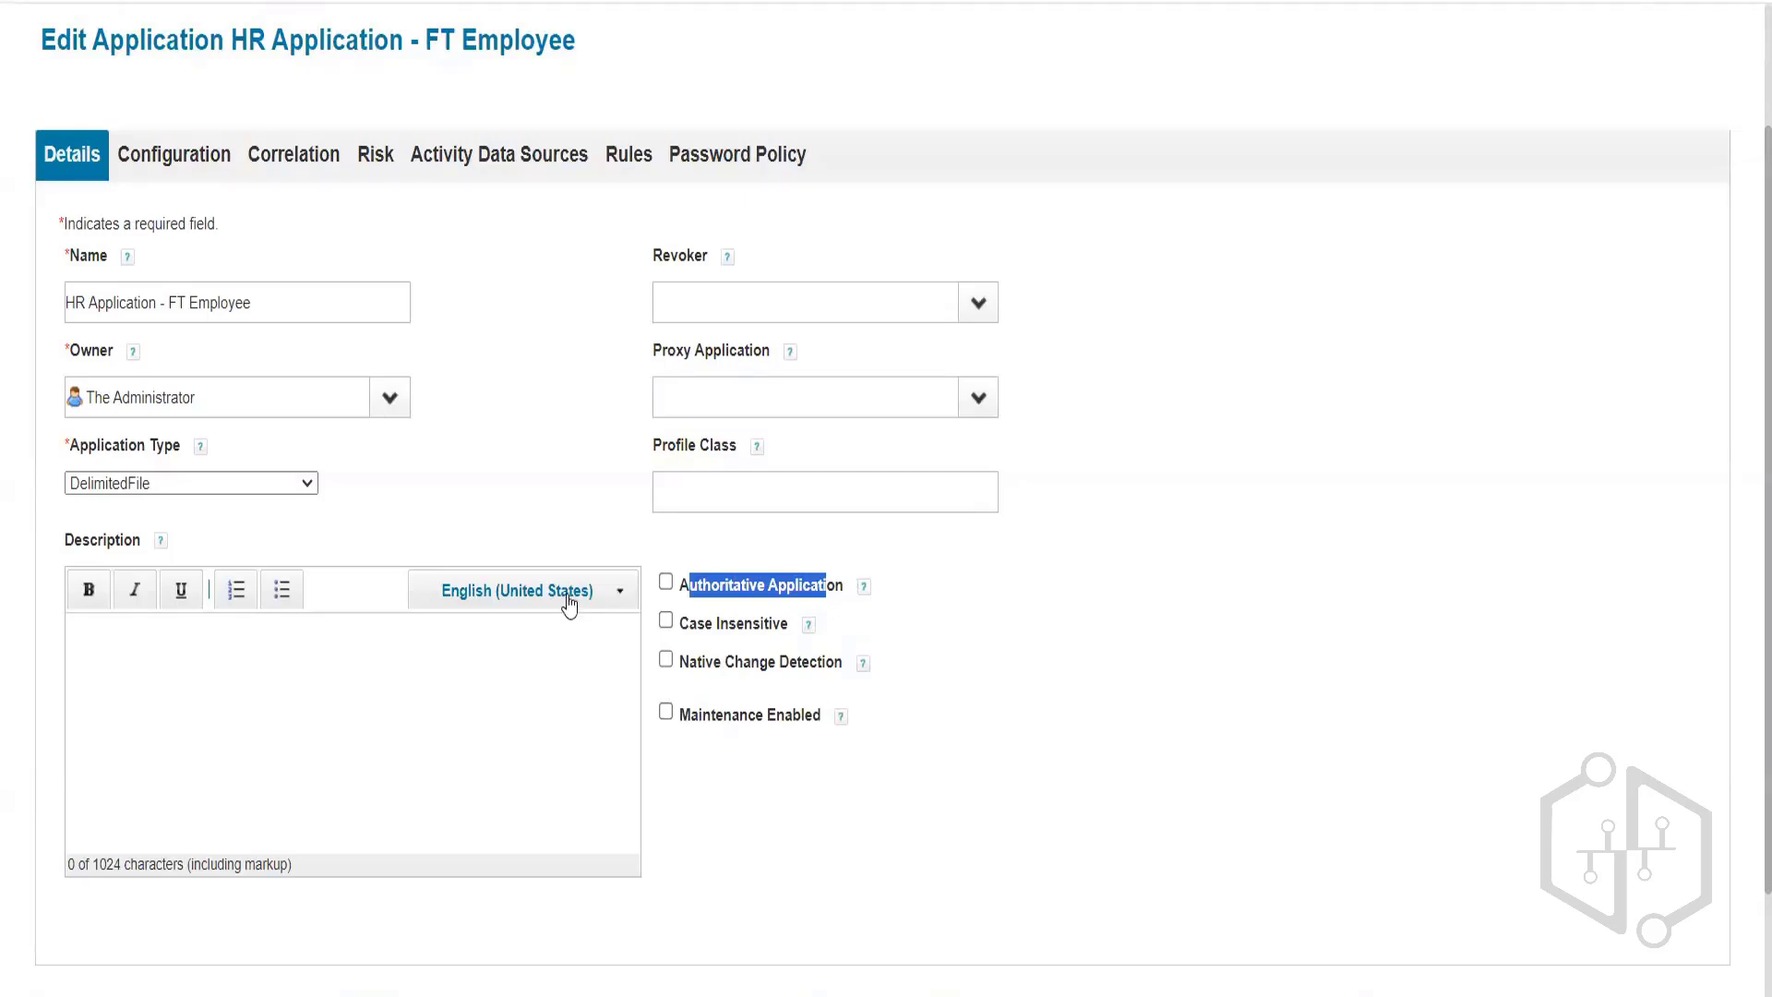
left_click(666, 581)
left_click(781, 582)
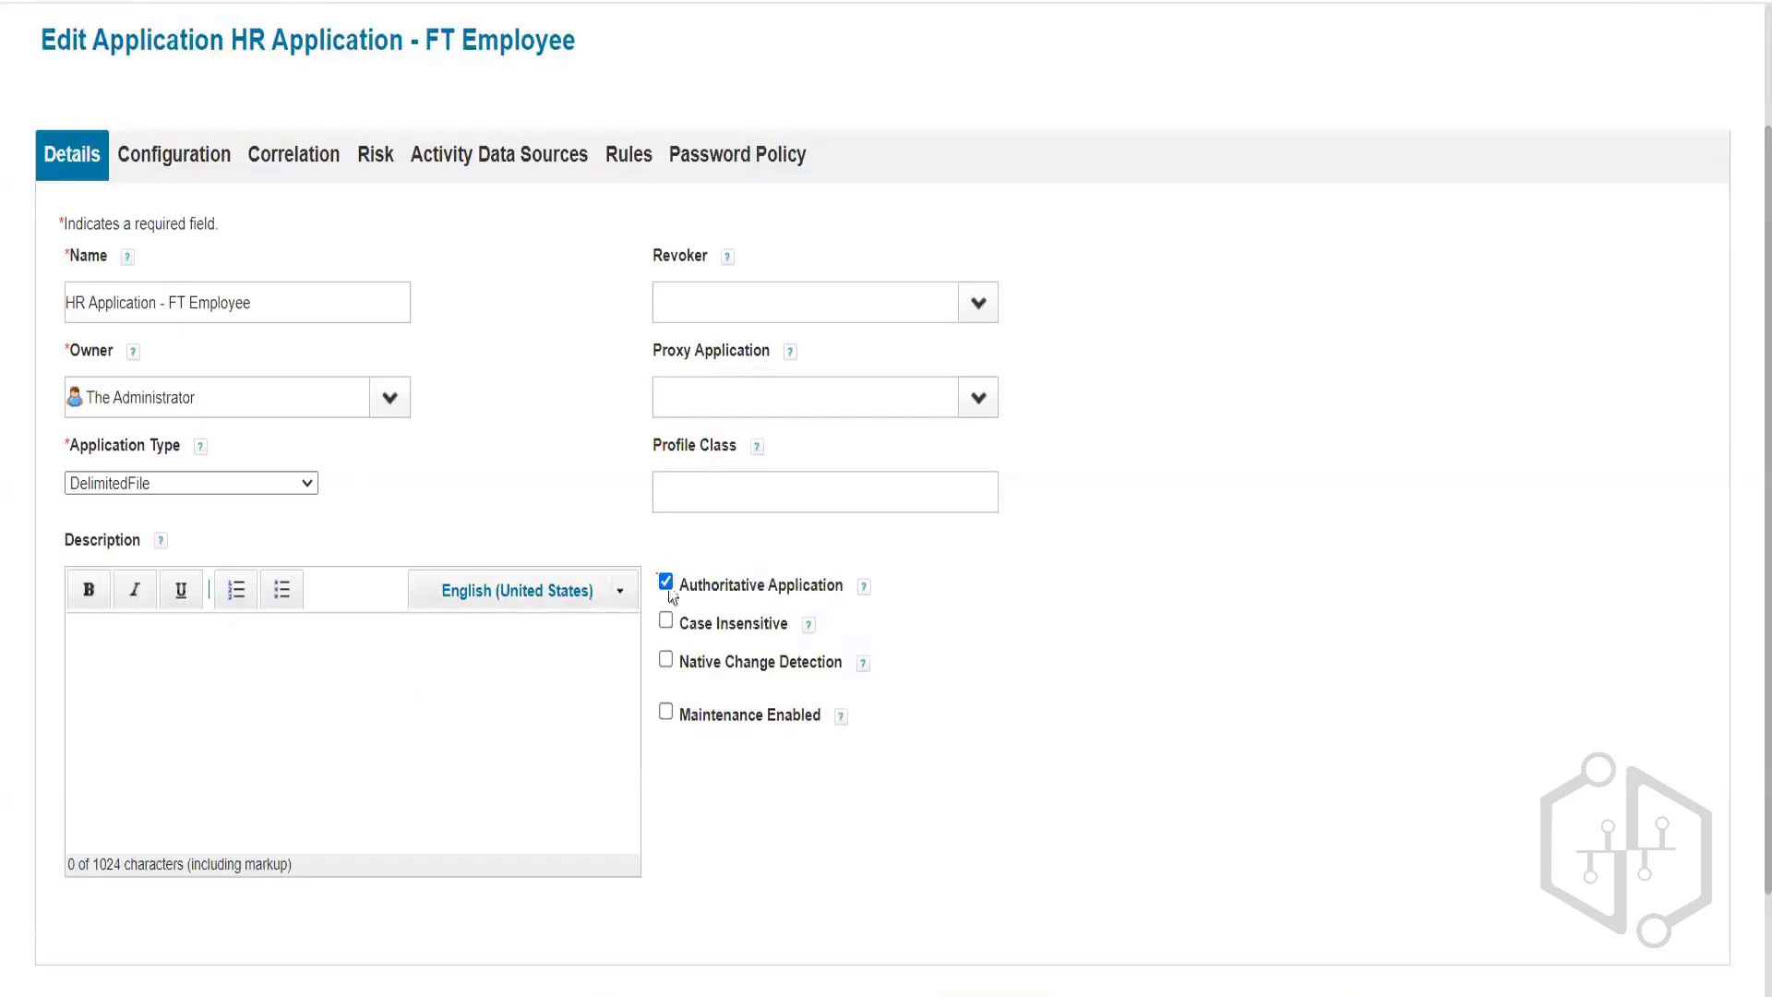
left_click(667, 585)
Check the account Provisioning Policies, then return to the account settings' File Path field.
left_click(182, 170)
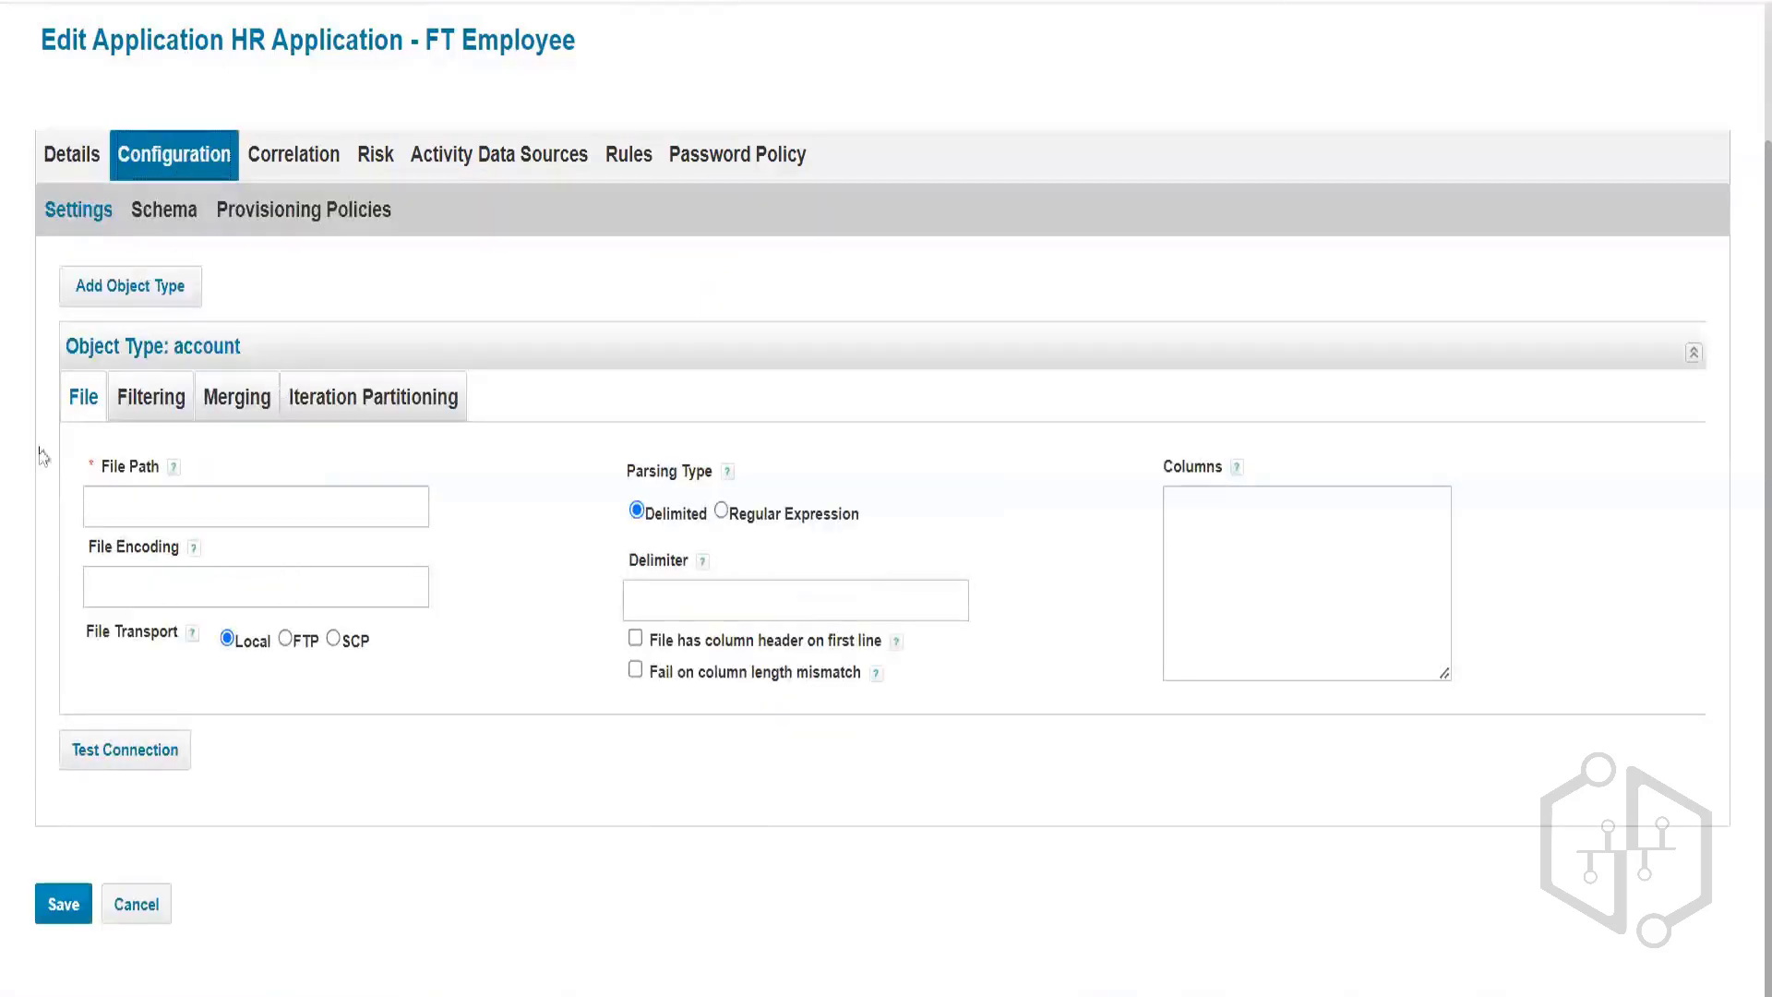
left_click(305, 218)
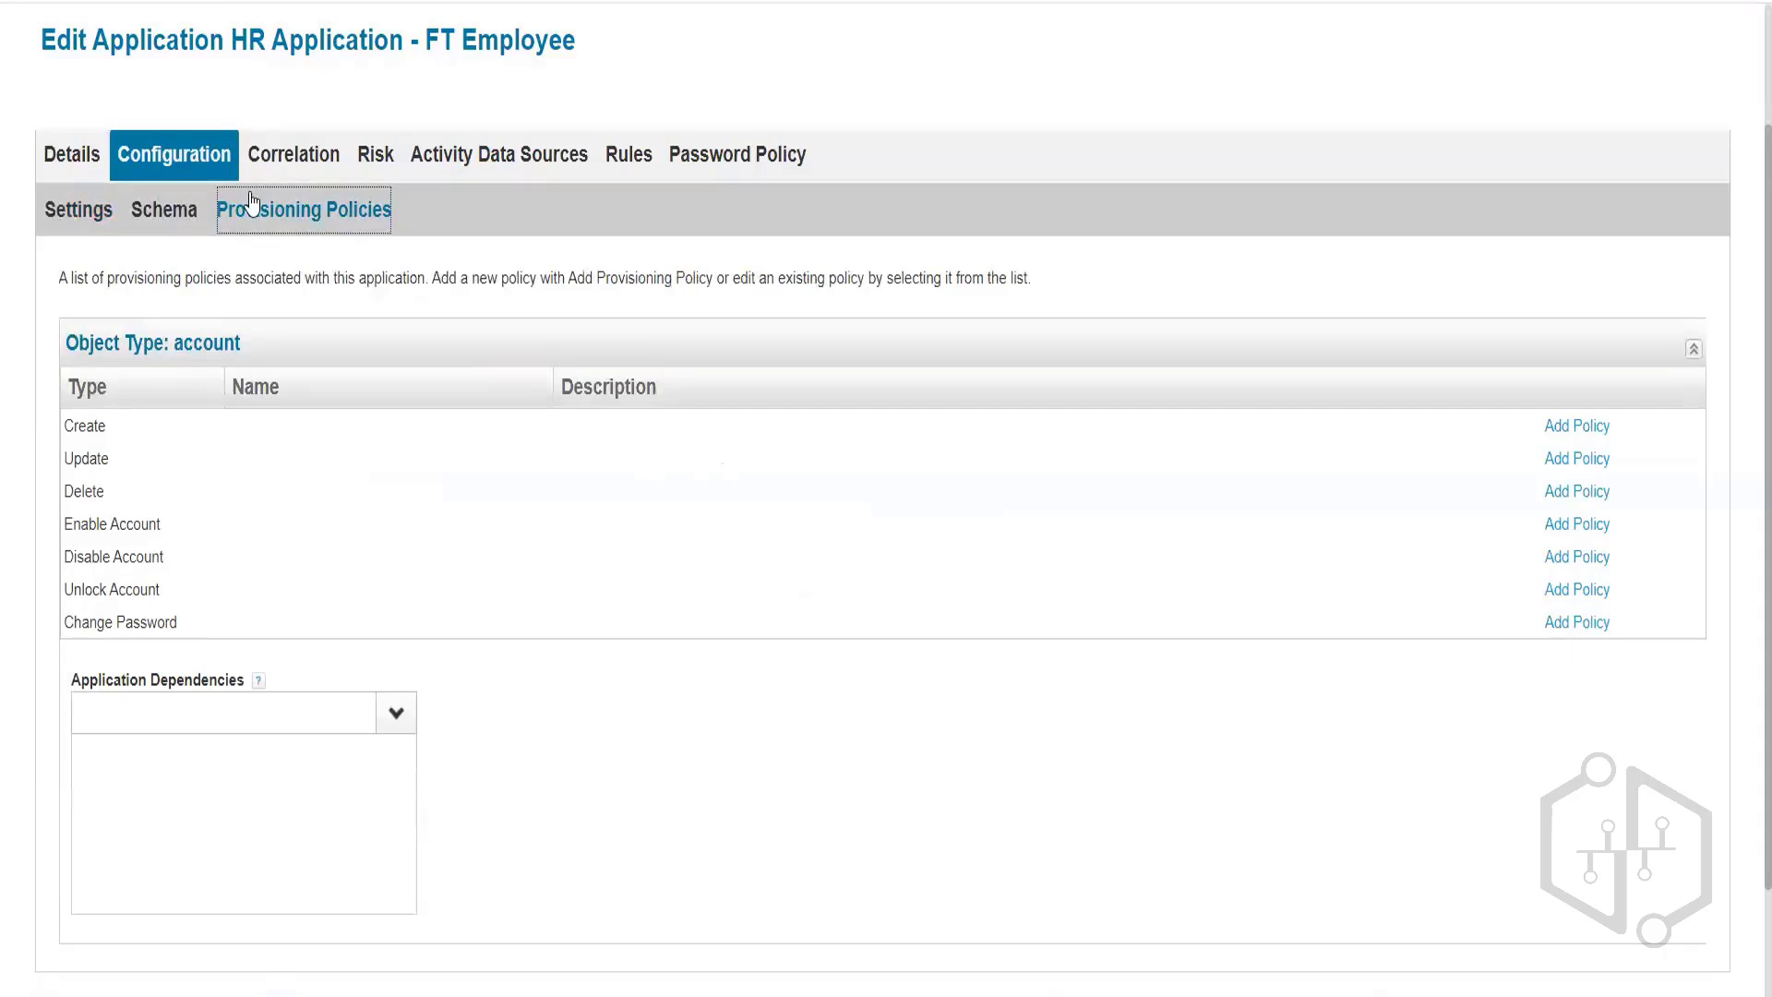
left_click(91, 212)
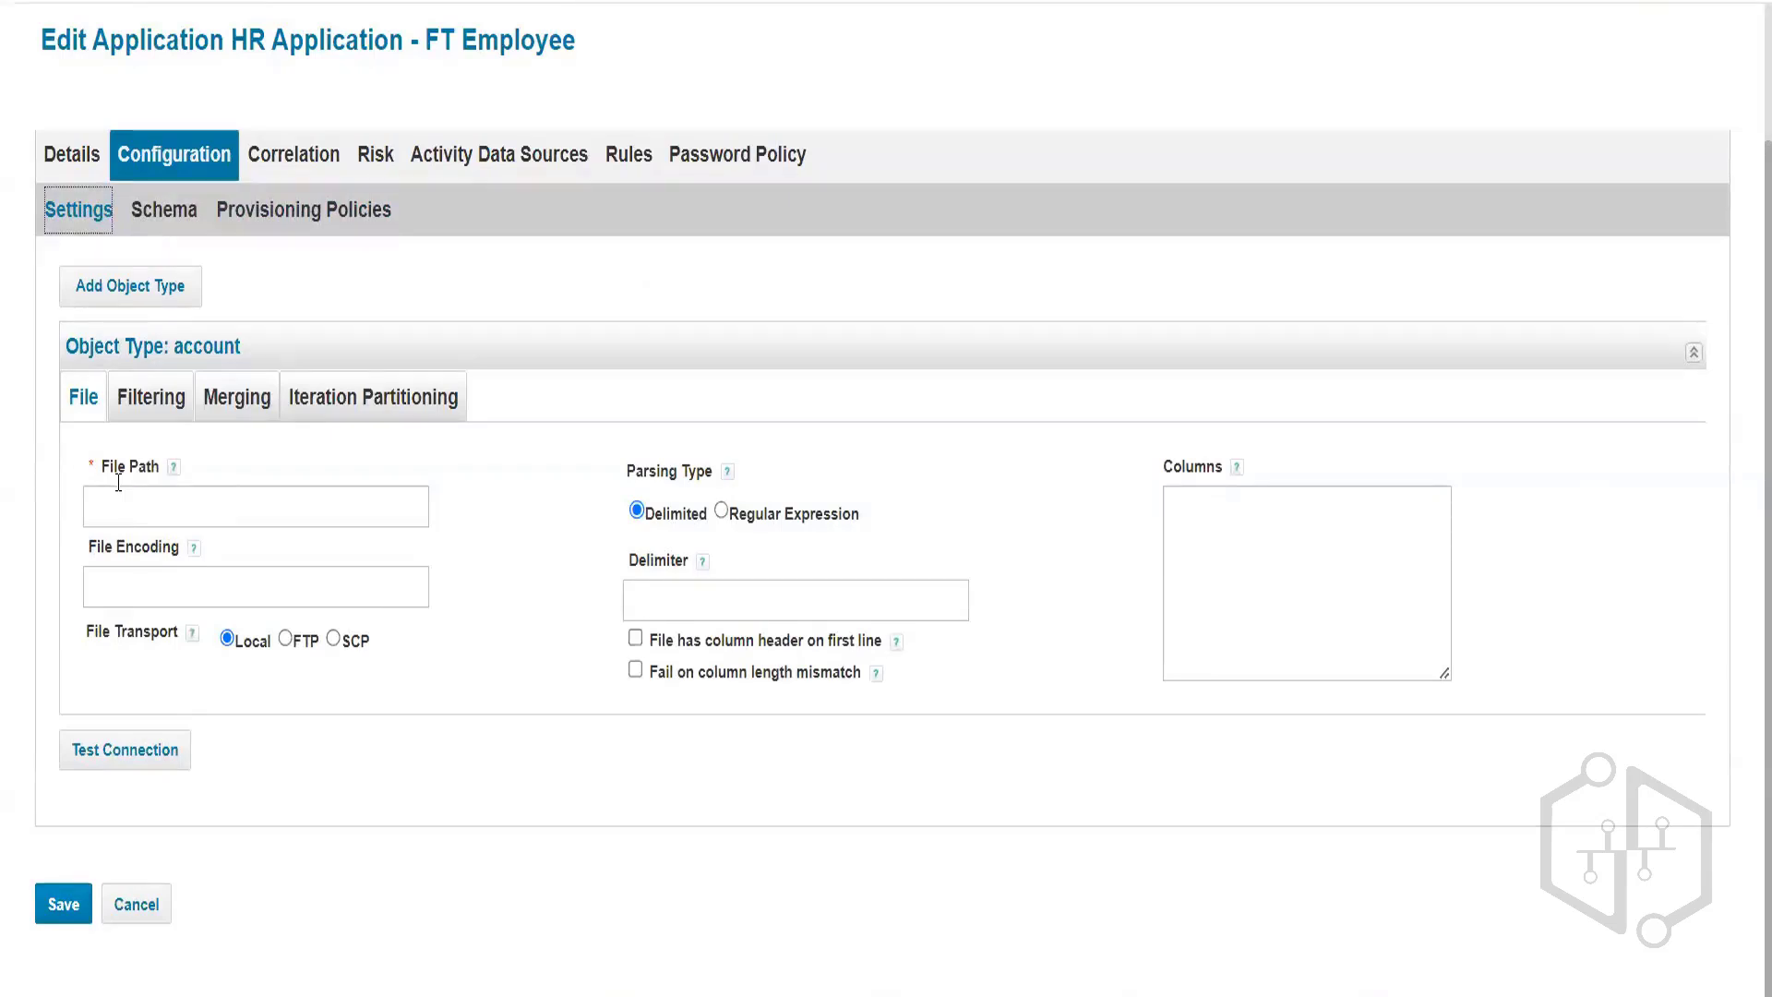
left_click(129, 497)
left_click(85, 577)
Paste C:\AuthEmployees.csv into the account object type's File Path field.
left_click(251, 578)
left_click(198, 508)
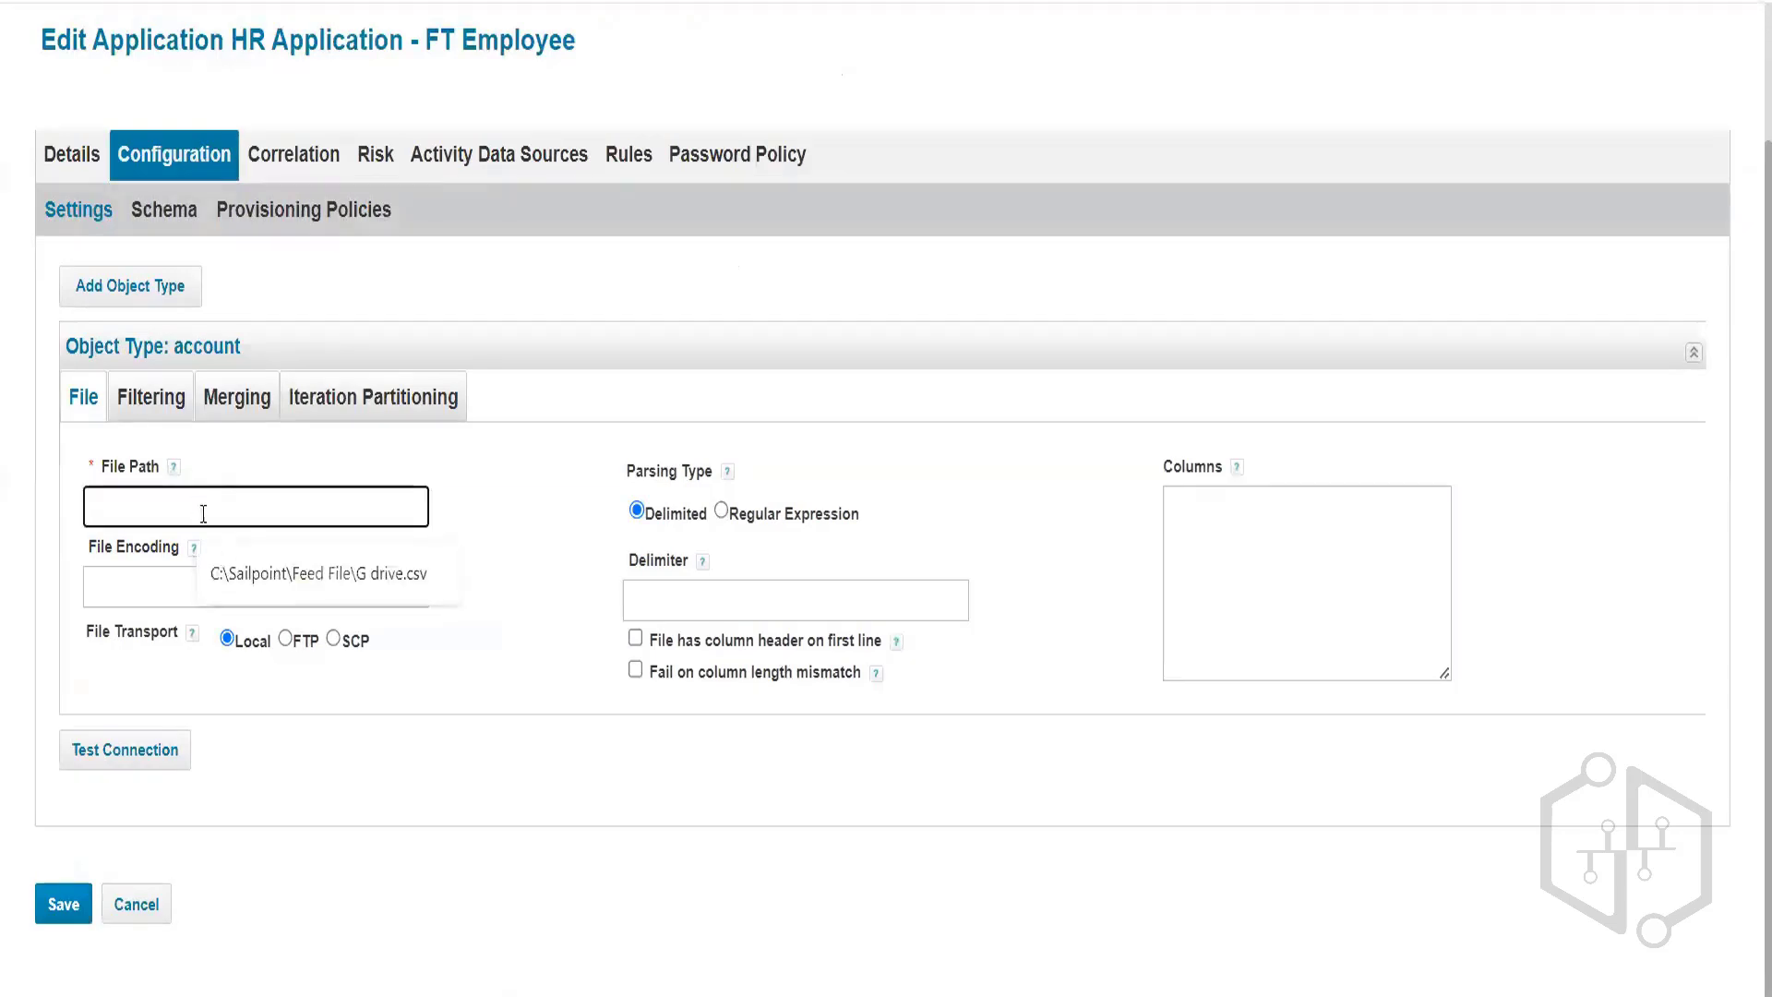
type("\"C:\\AuthEmployees.csv\"")
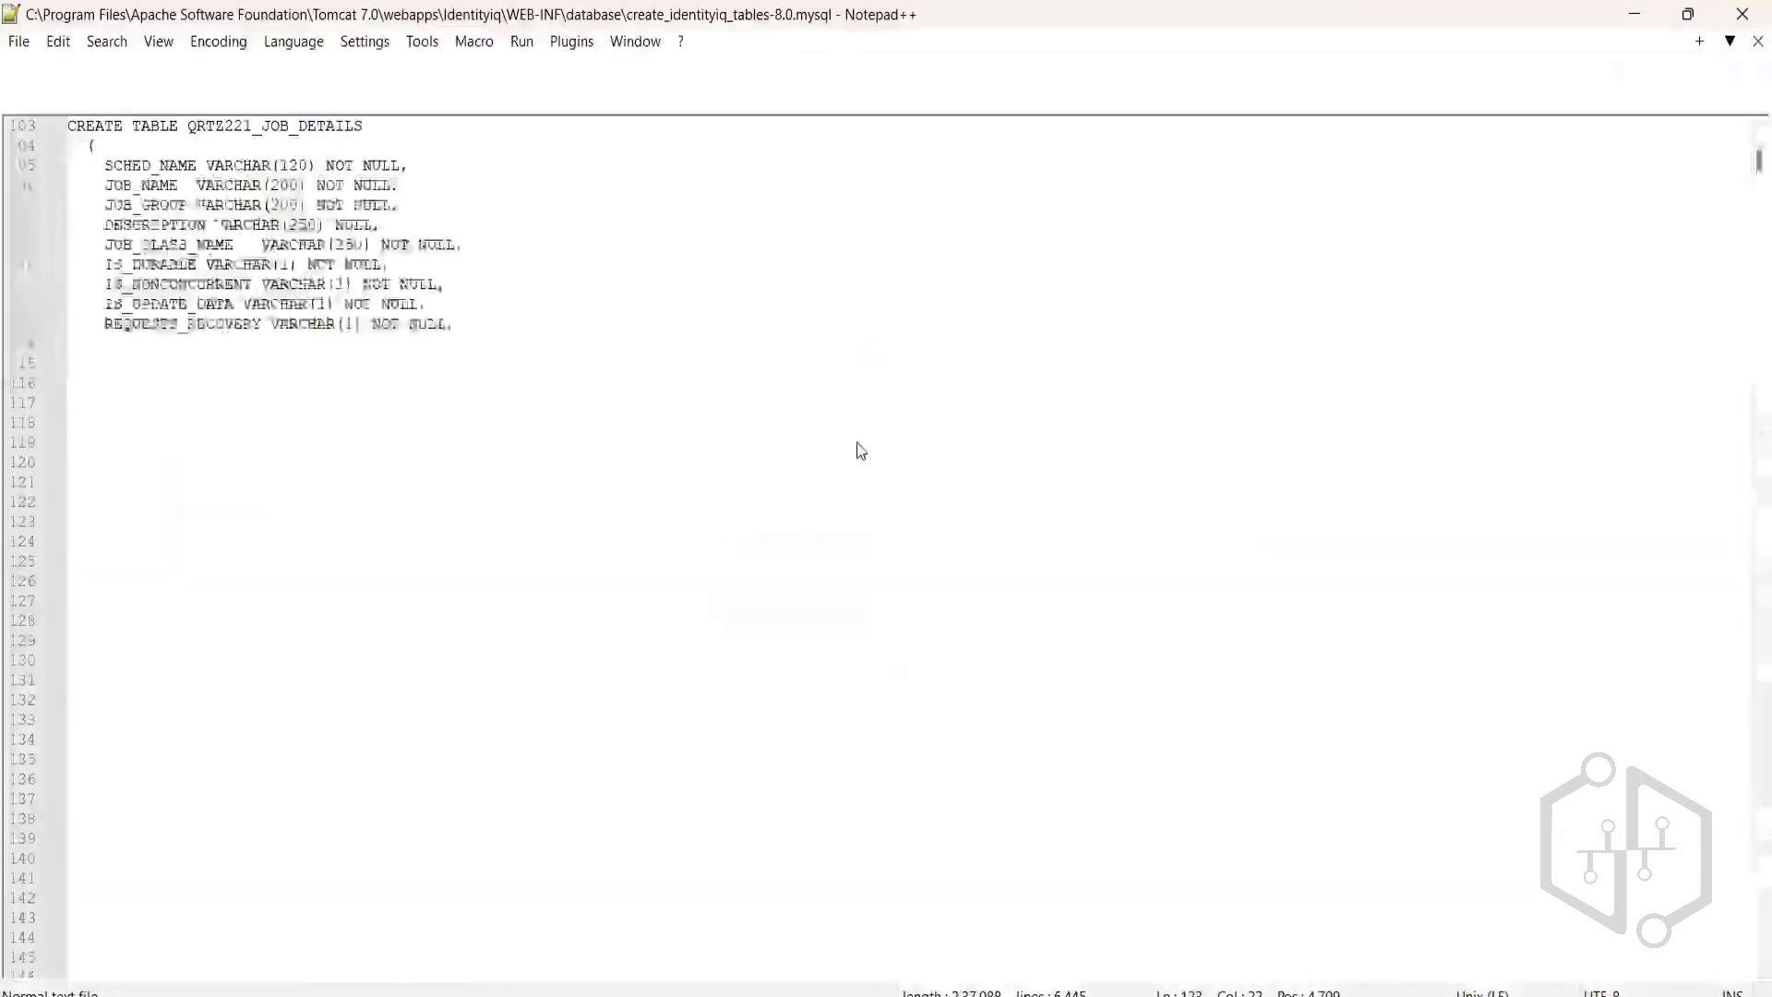
Dismiss the Notepad++ update prompt and close the Encoding menu without changing anything.
left_click(1097, 411)
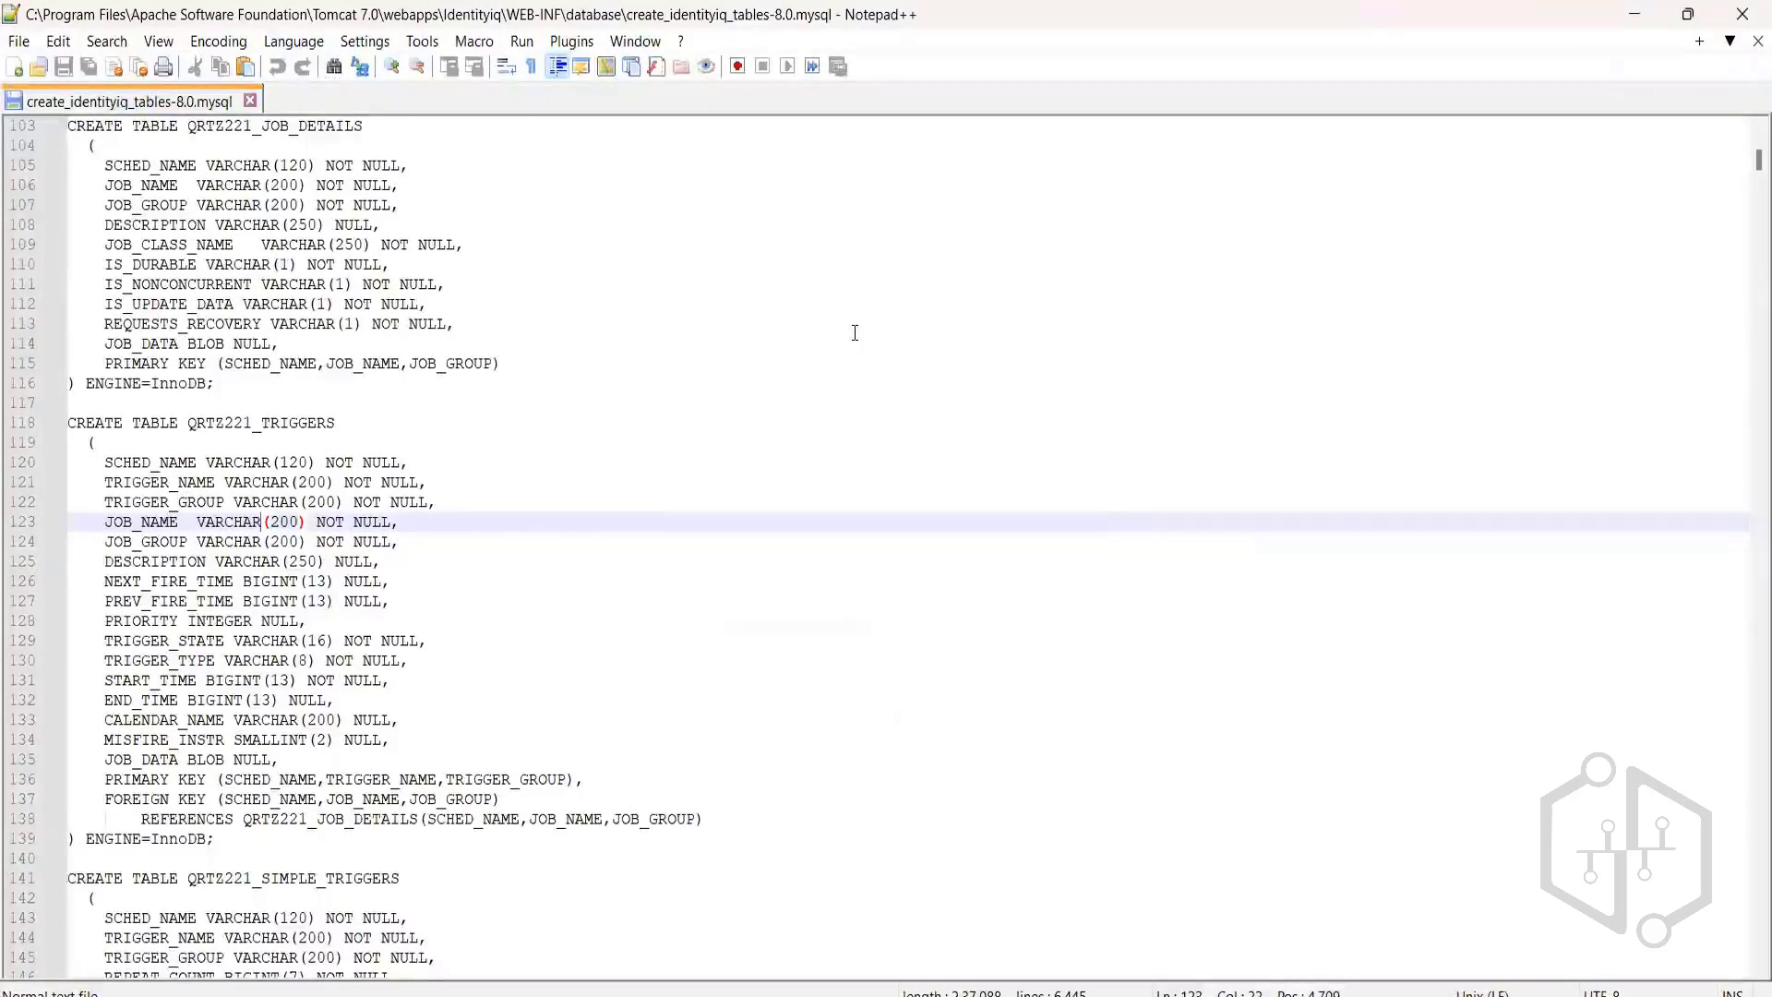
left_click(218, 42)
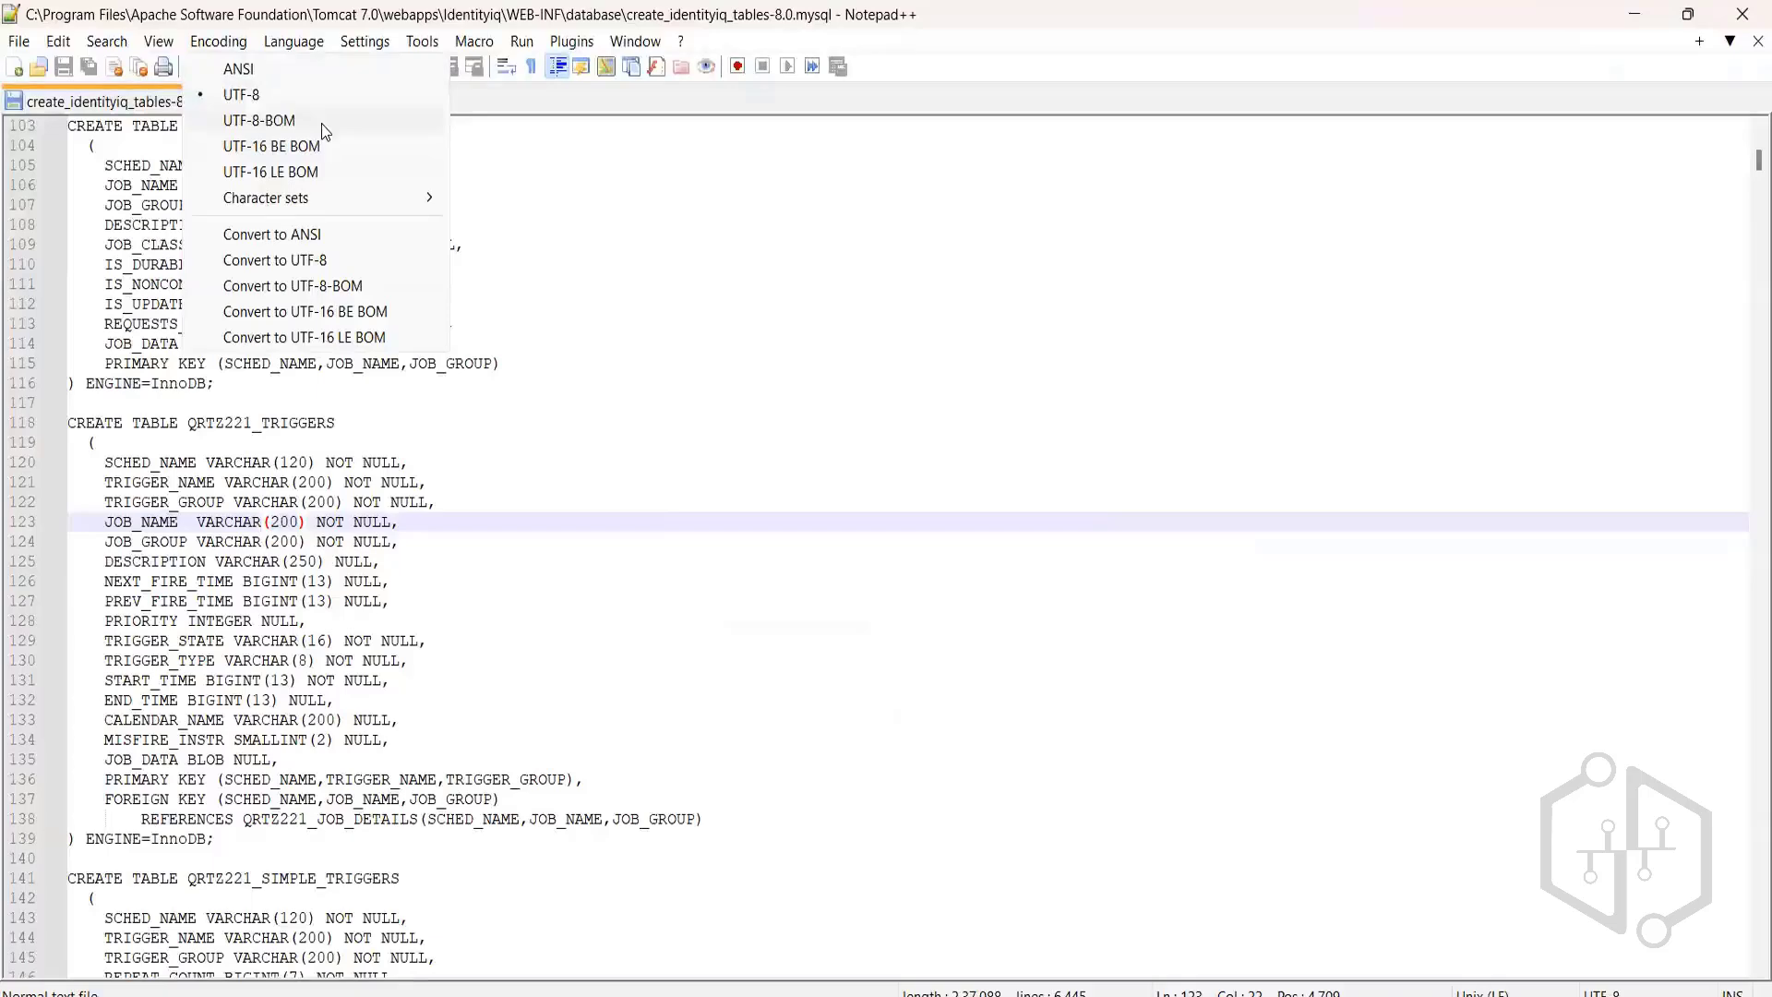
left_click(624, 273)
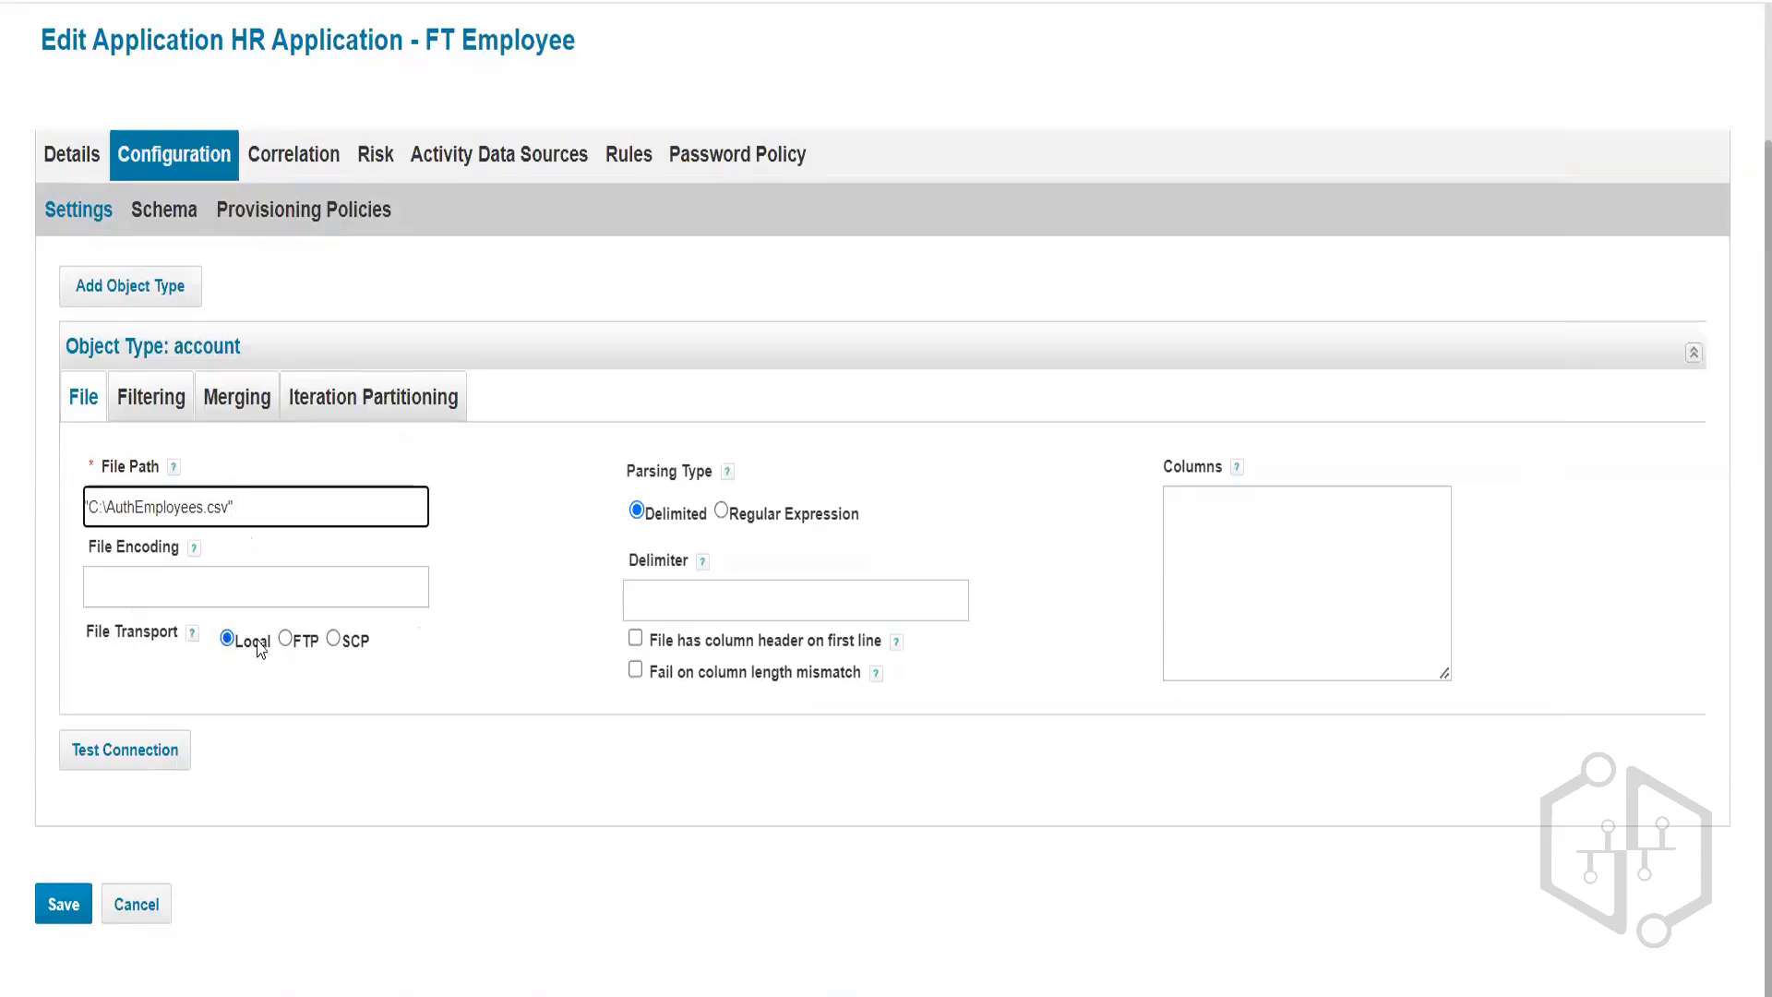
left_click(285, 638)
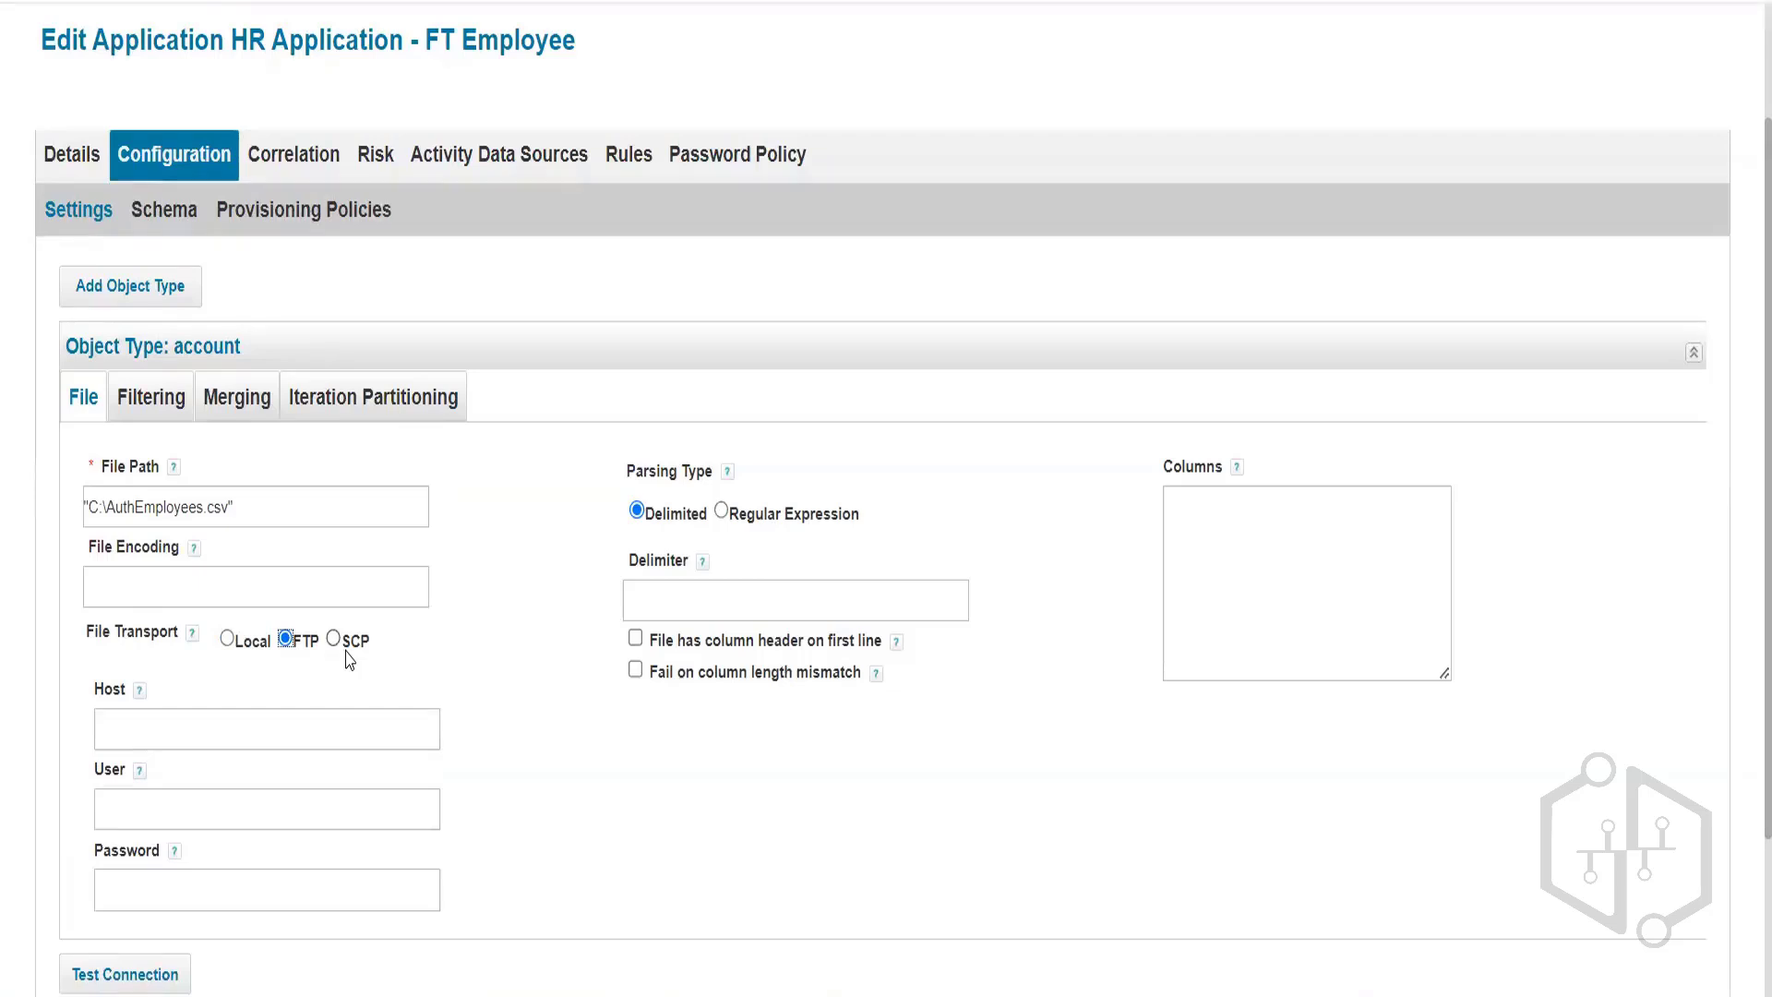
scroll(349, 659, "down", 2)
left_click(153, 582)
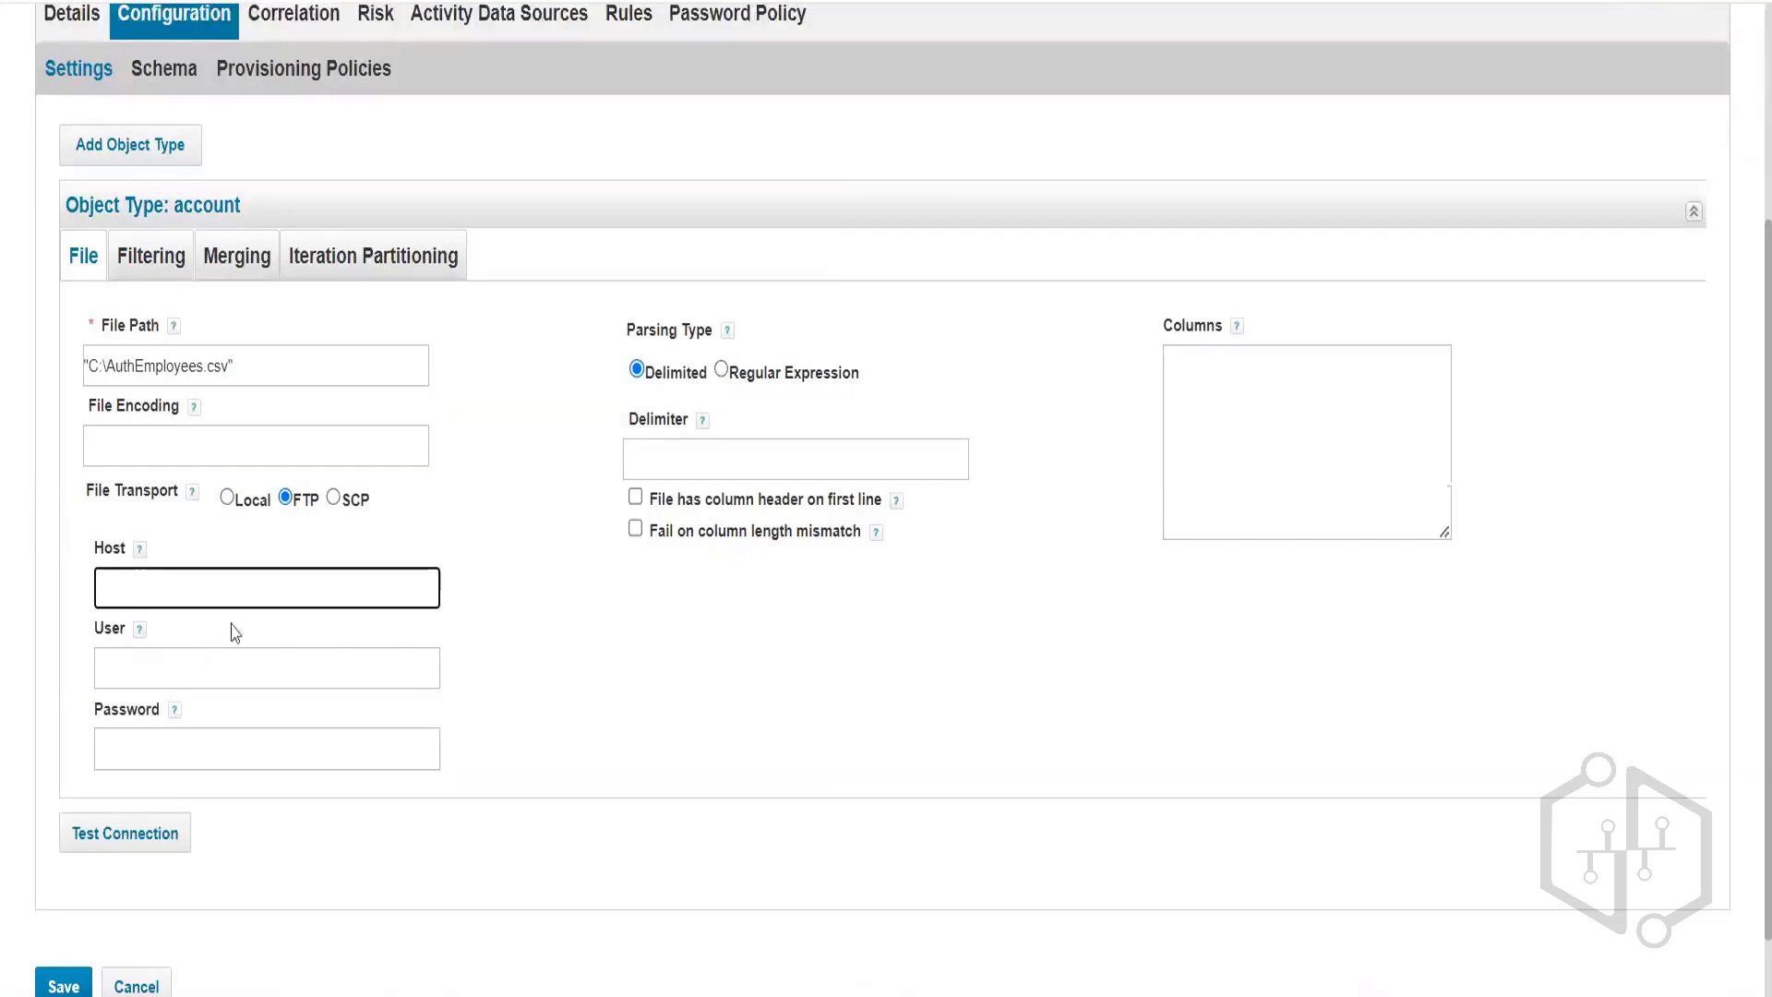
left_click(175, 674)
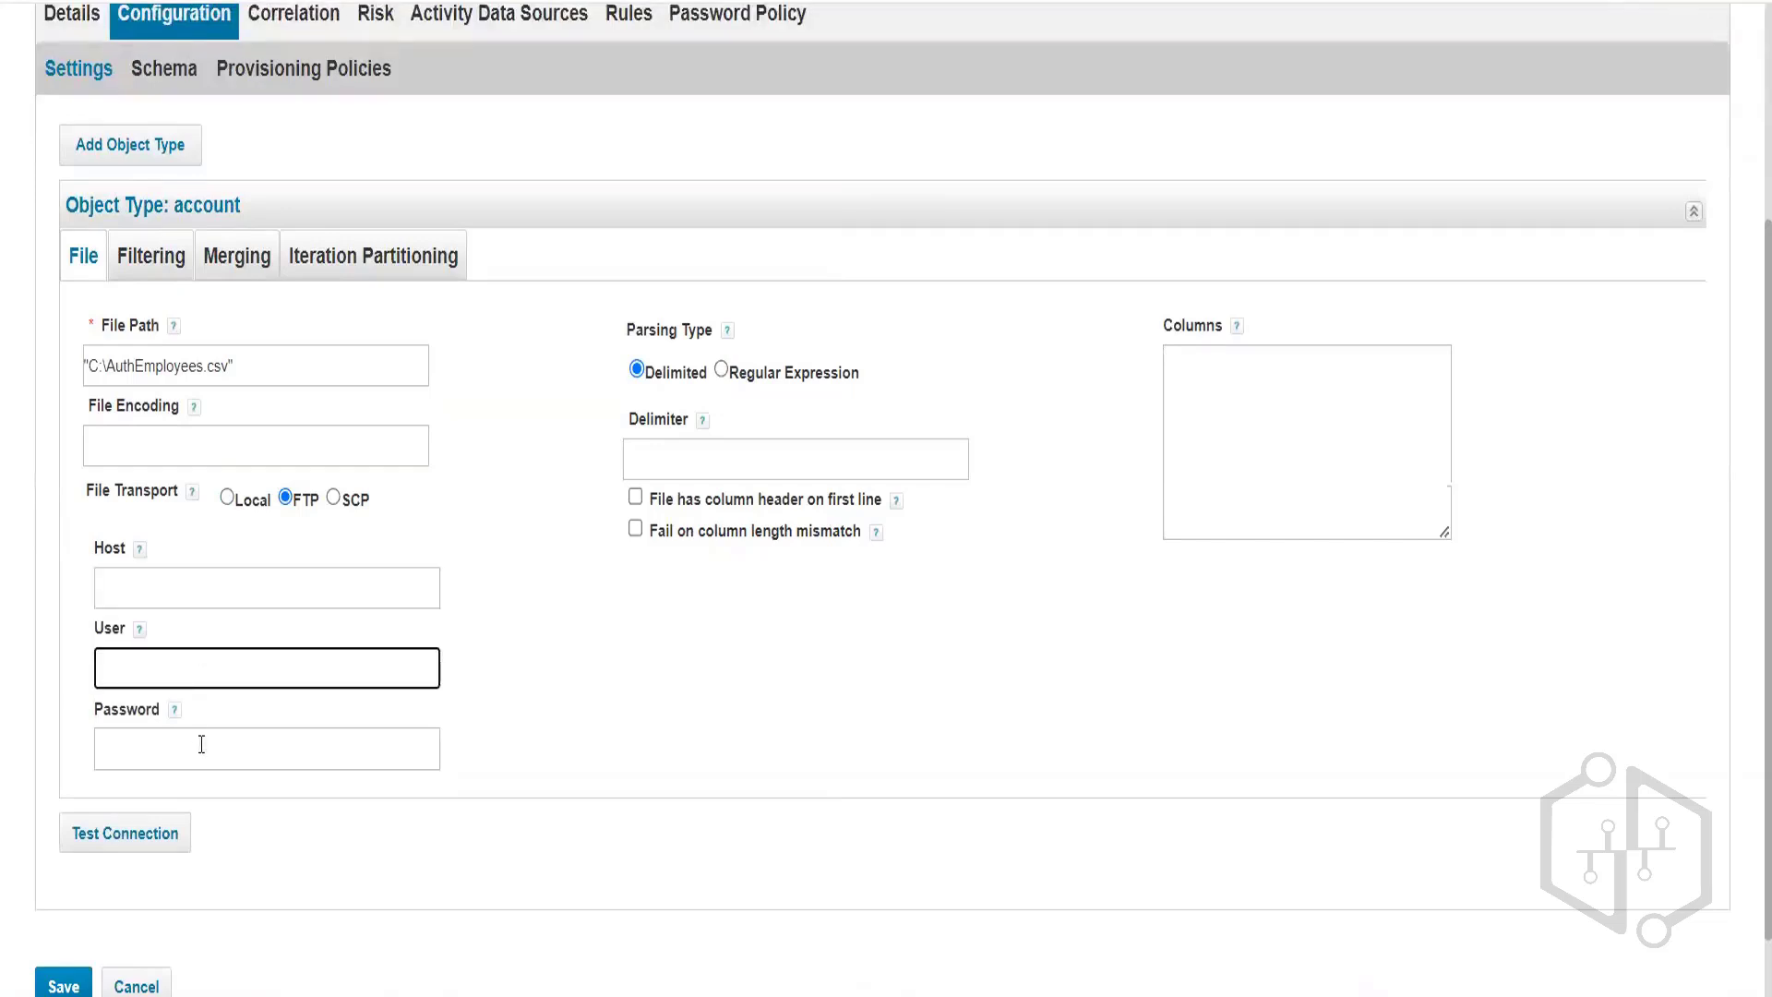
left_click(203, 744)
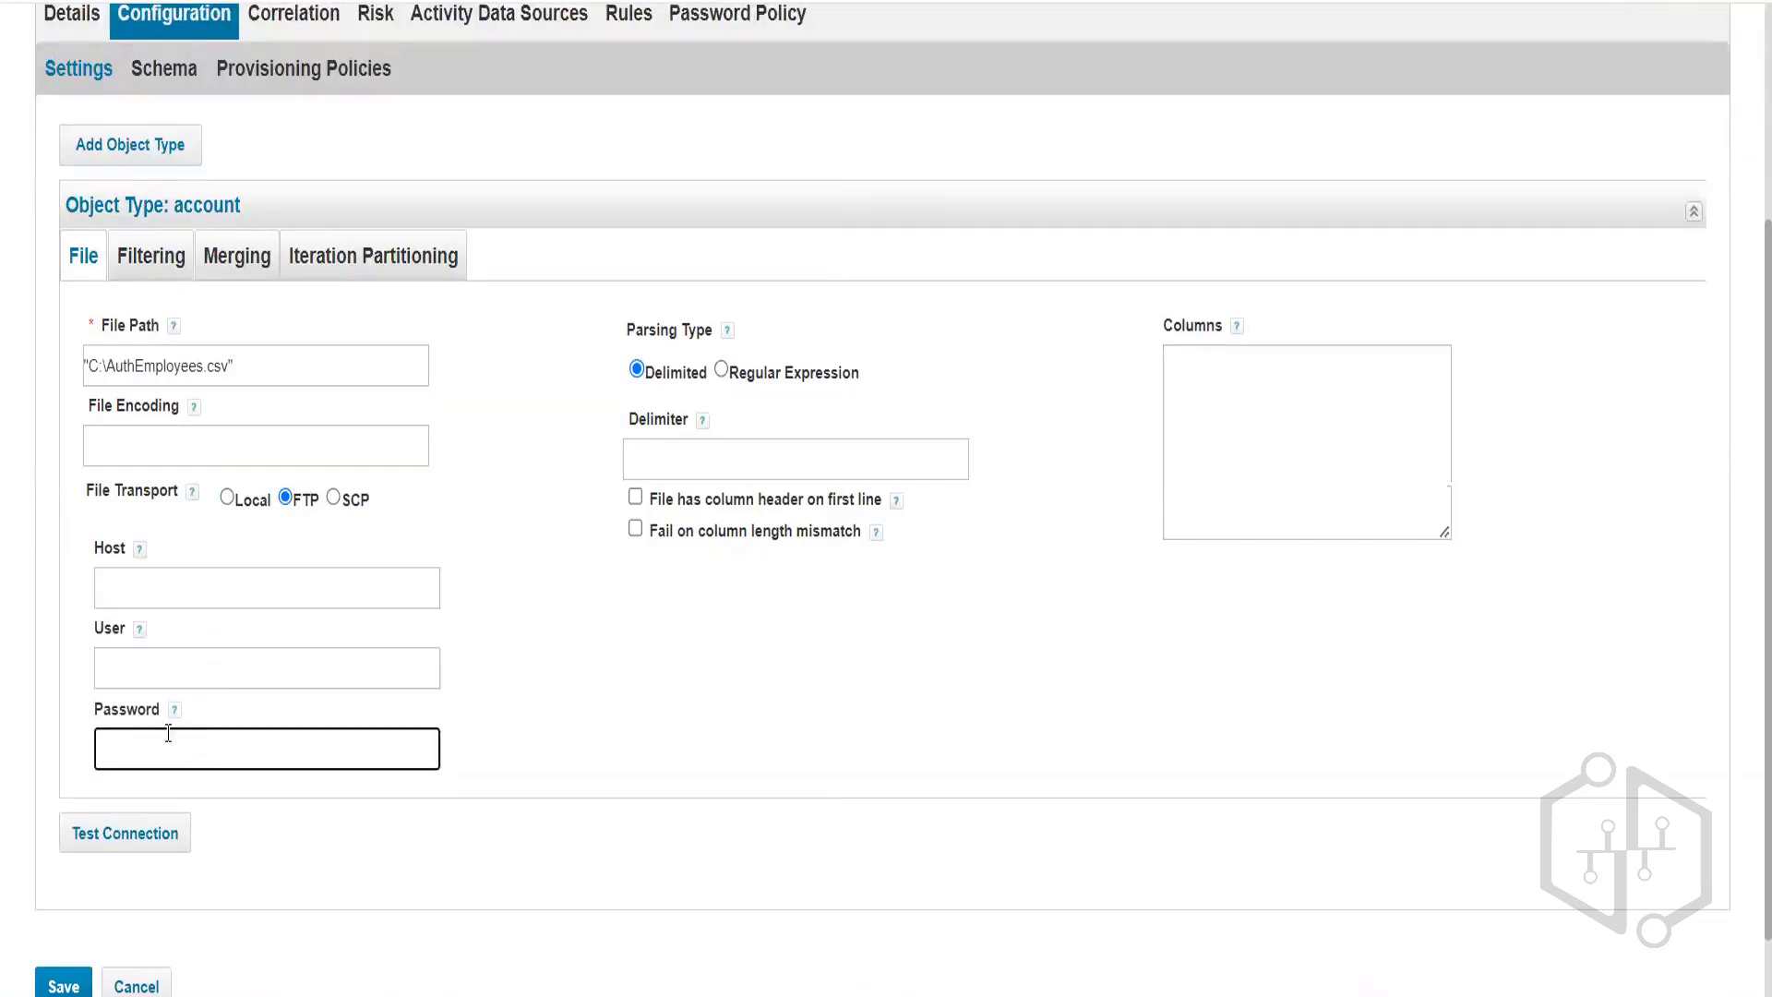
left_click(334, 501)
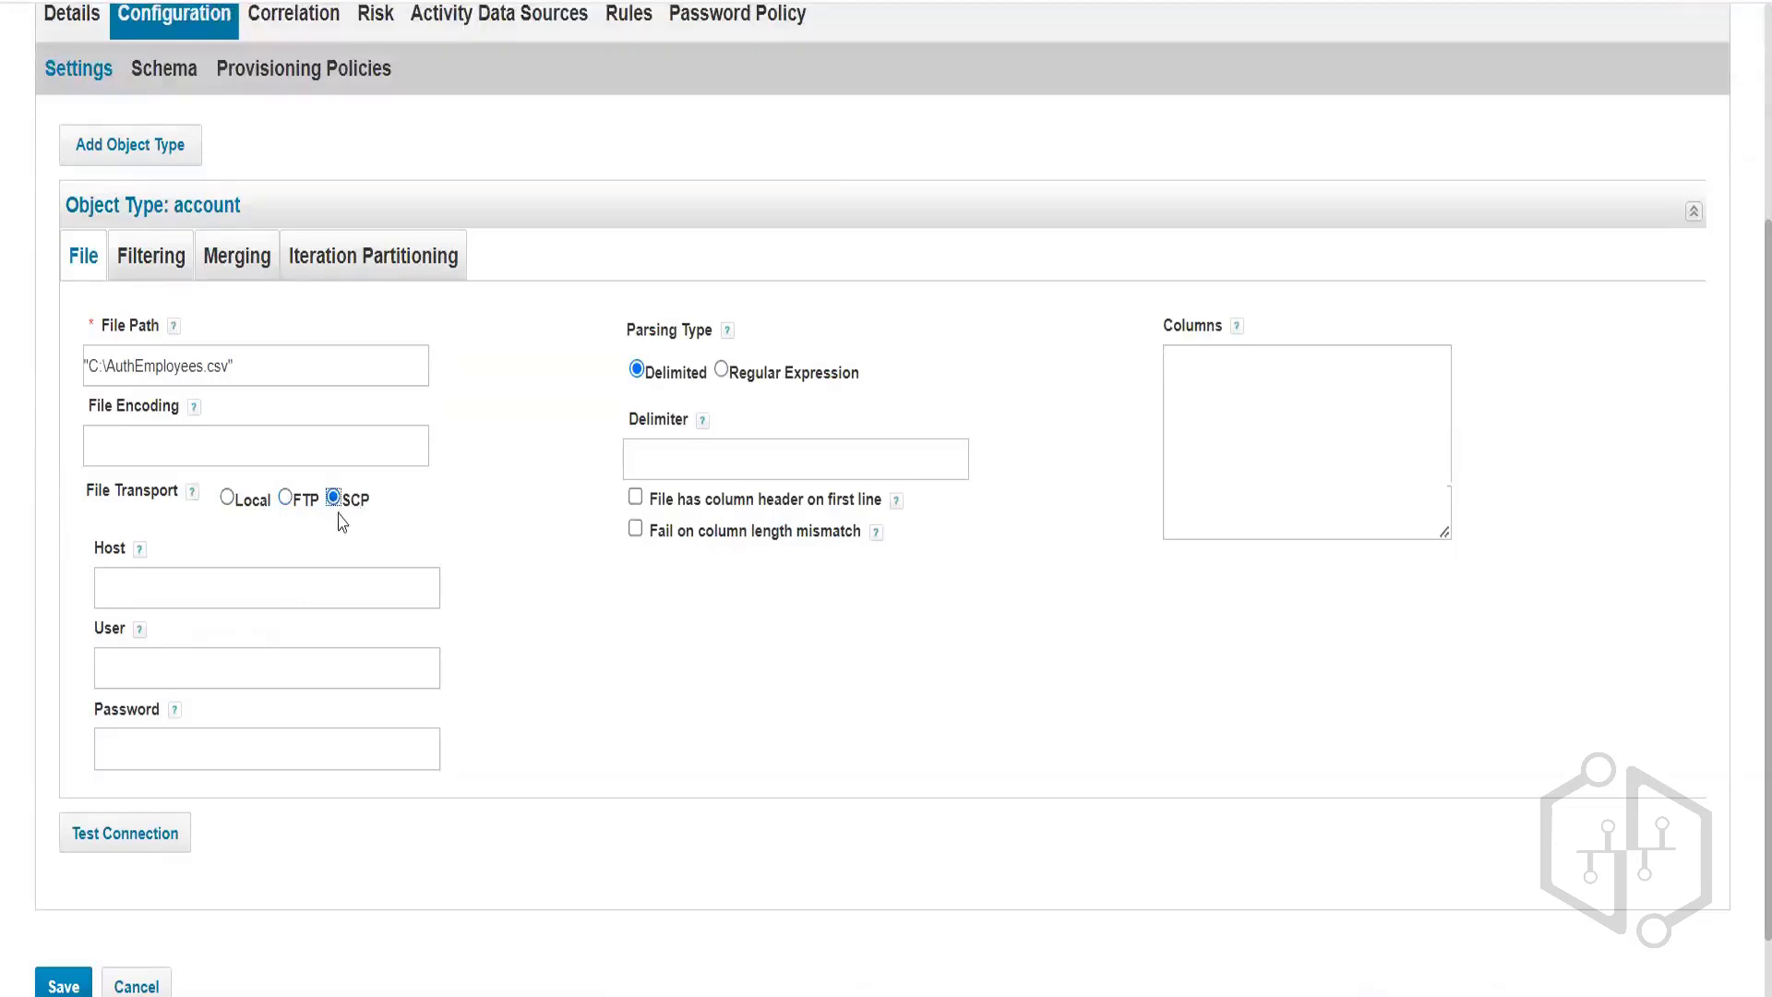
left_click(225, 584)
left_click(210, 679)
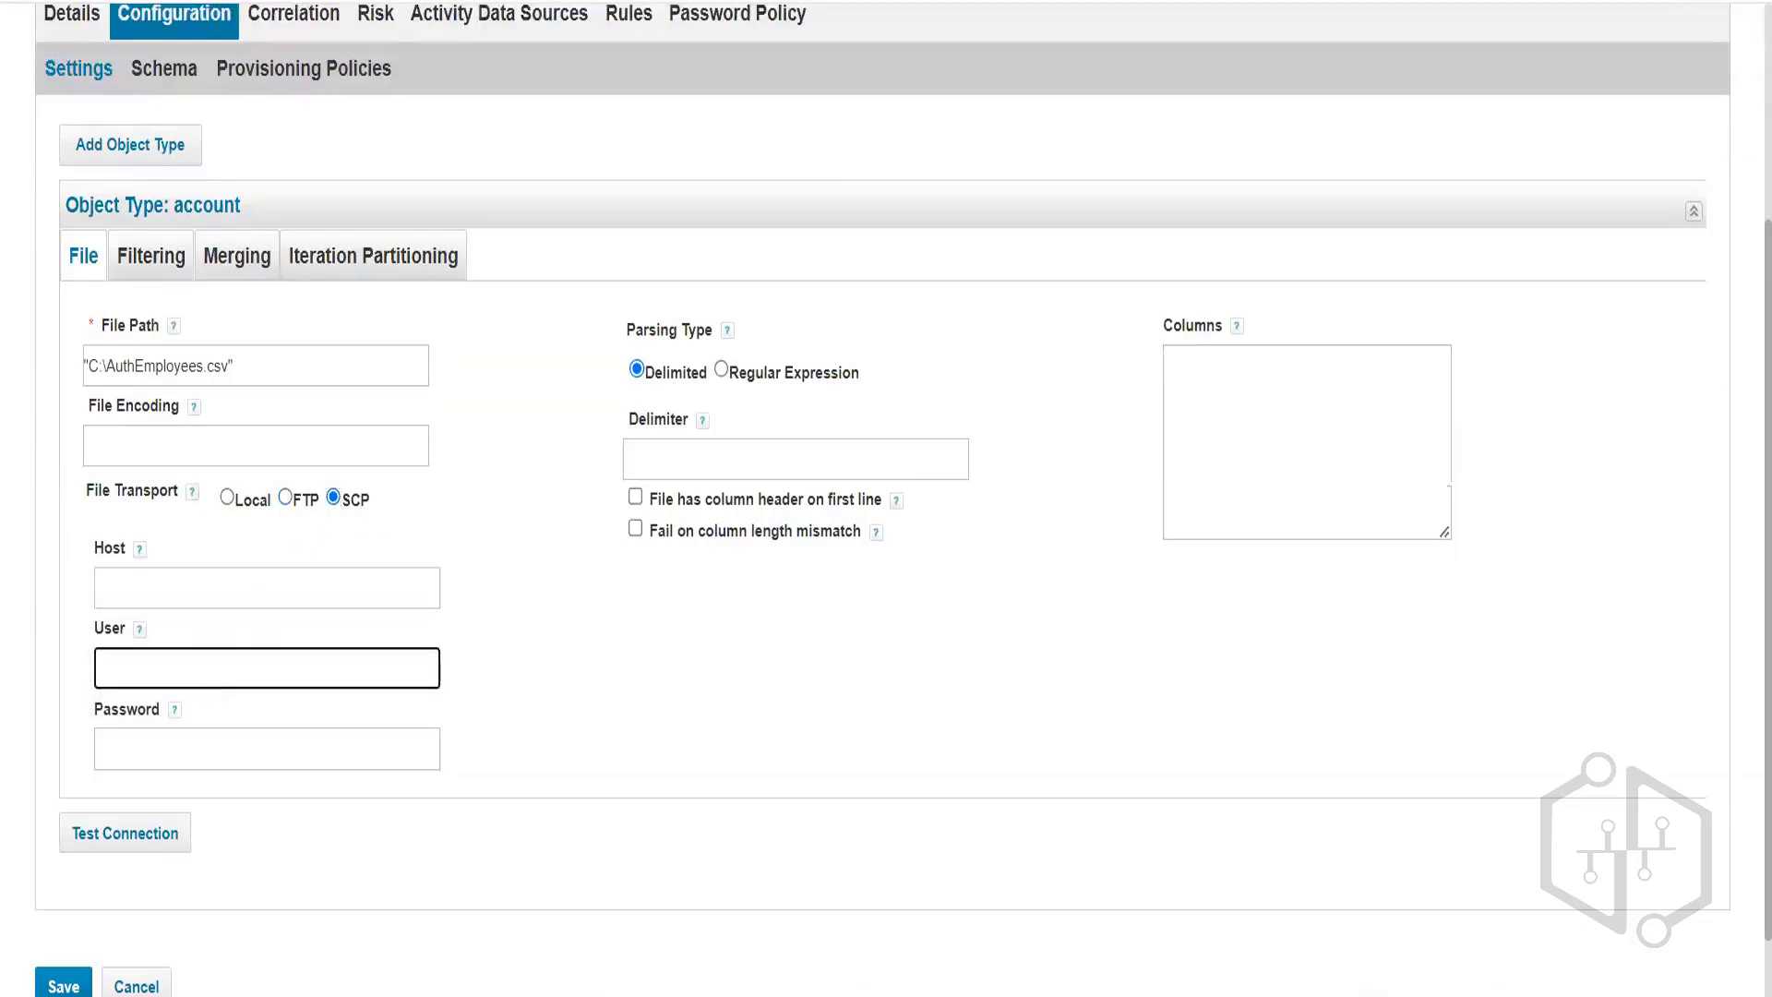
left_click(226, 498)
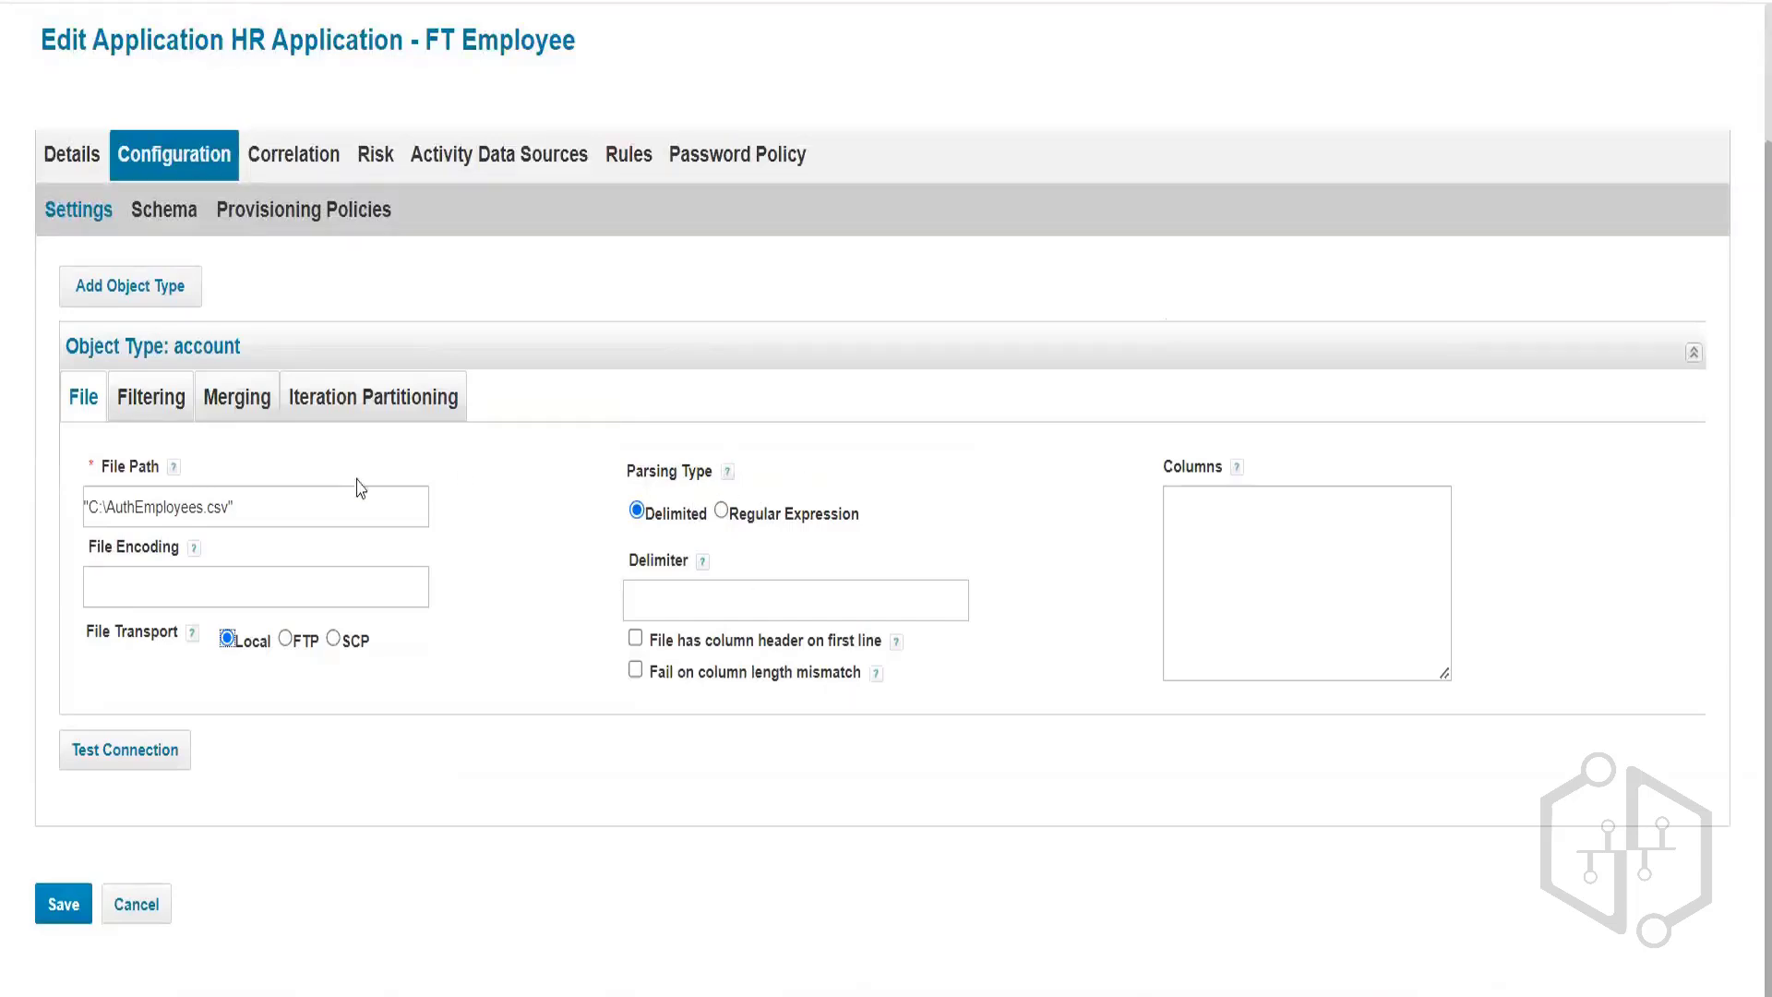
left_click_drag(233, 507, 110, 503)
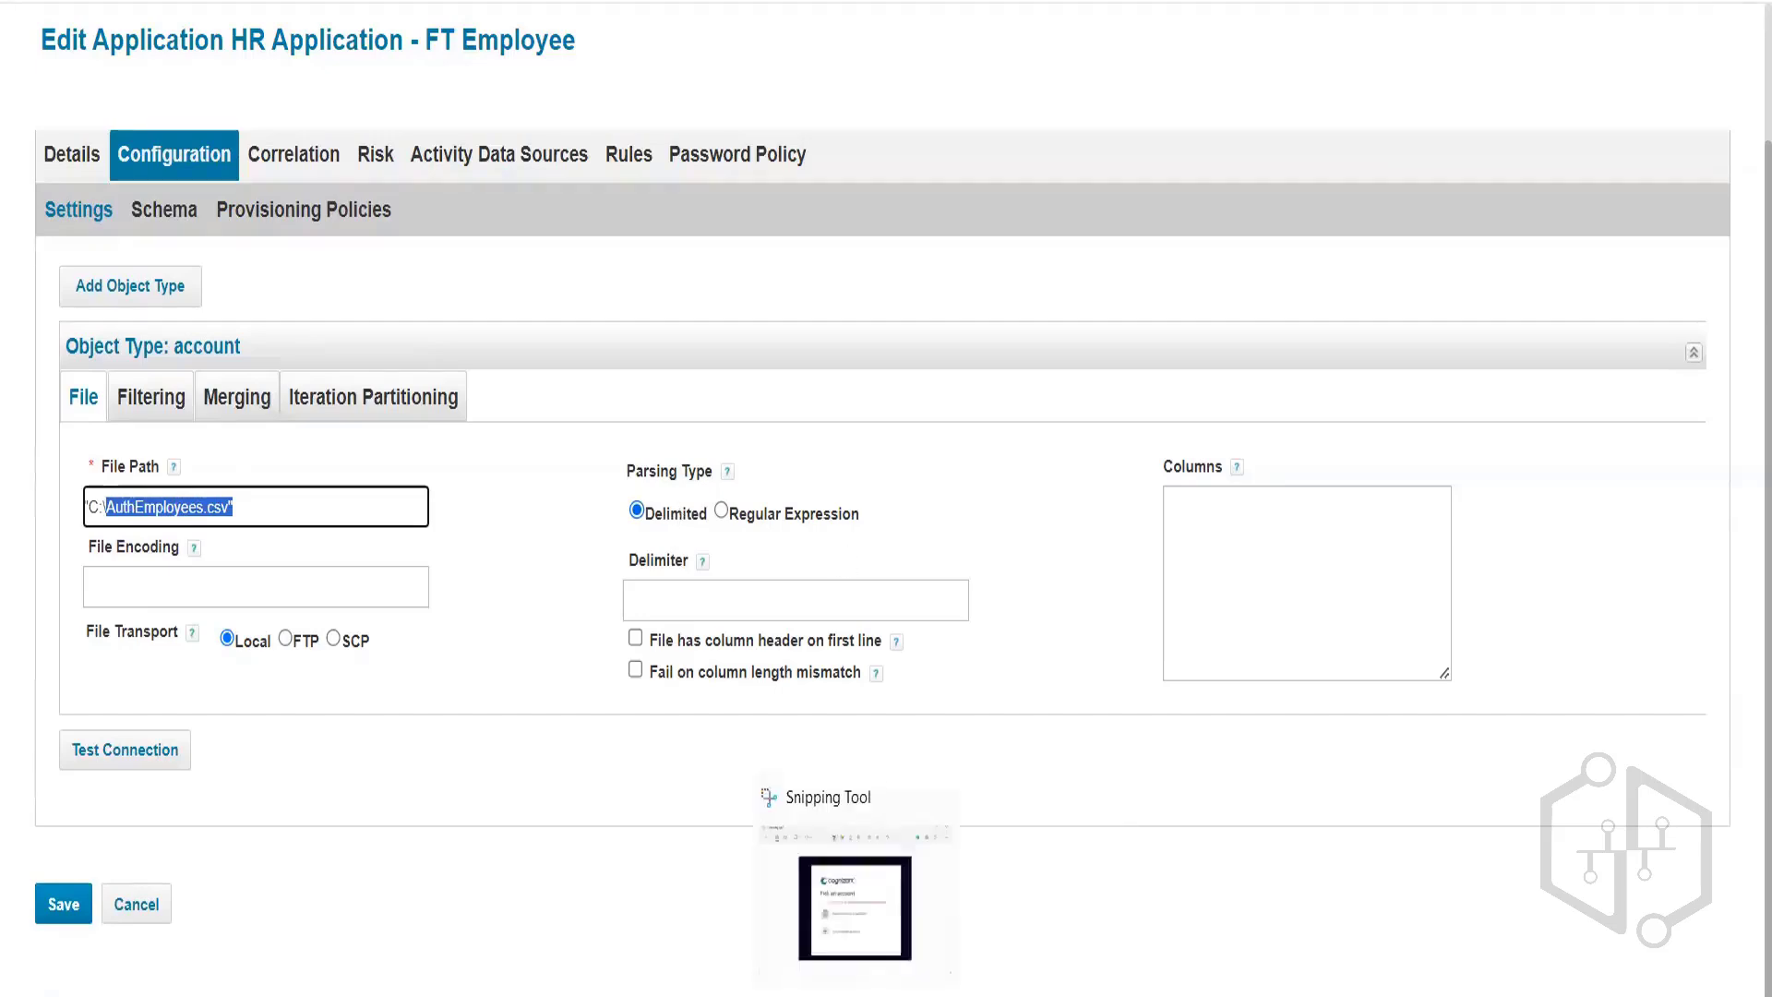
Bring up the AuthEmployees workbook and select its header row, row 2 and columns A–C.
left_click(725, 864)
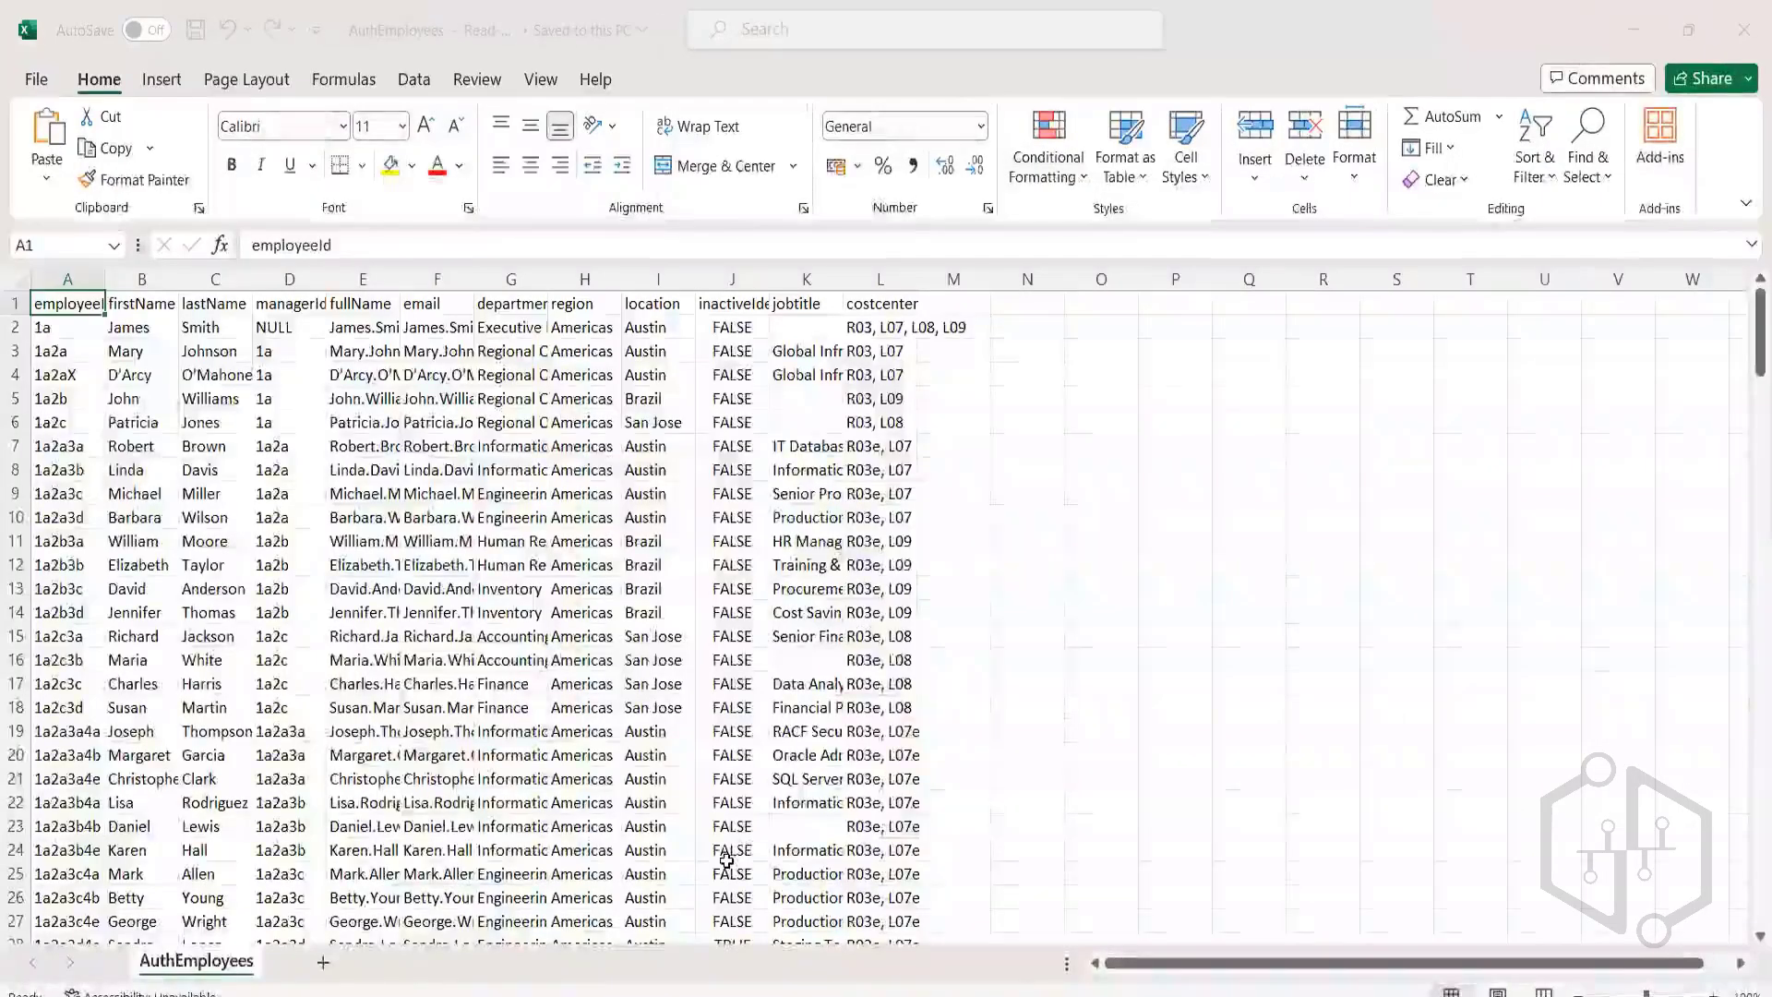
left_click(15, 308)
left_click(15, 326)
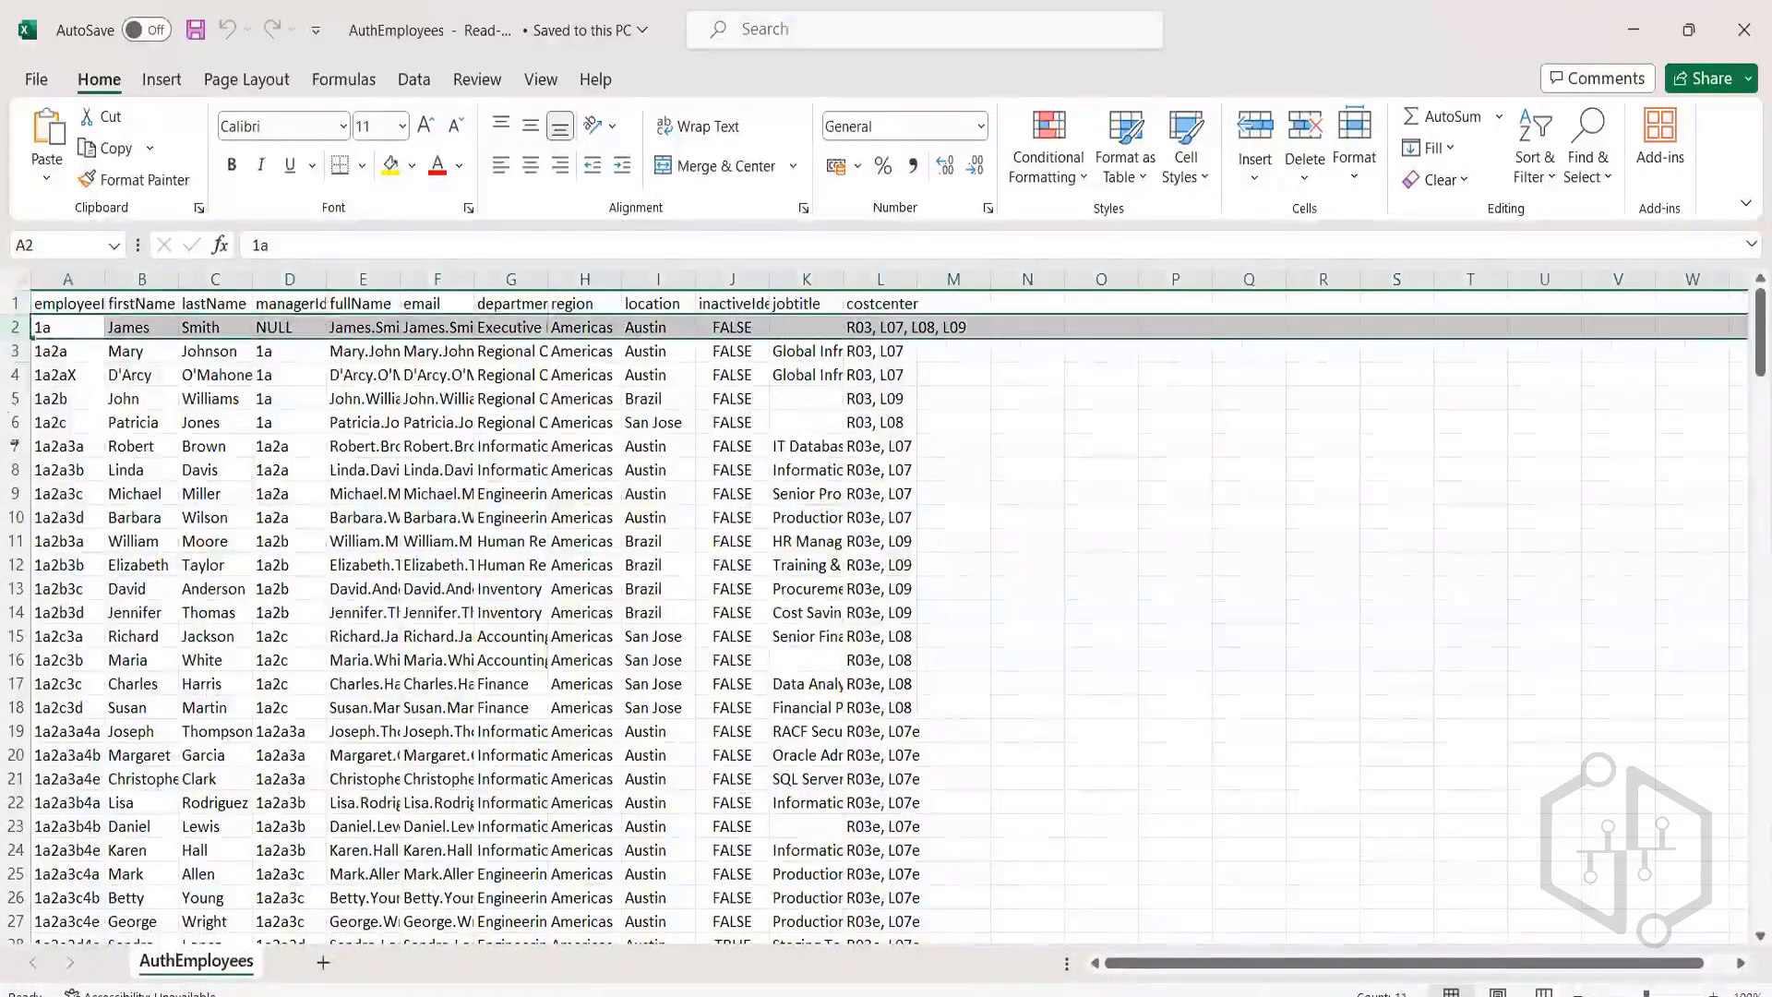
left_click(96, 330)
left_click(79, 278)
left_click(141, 278)
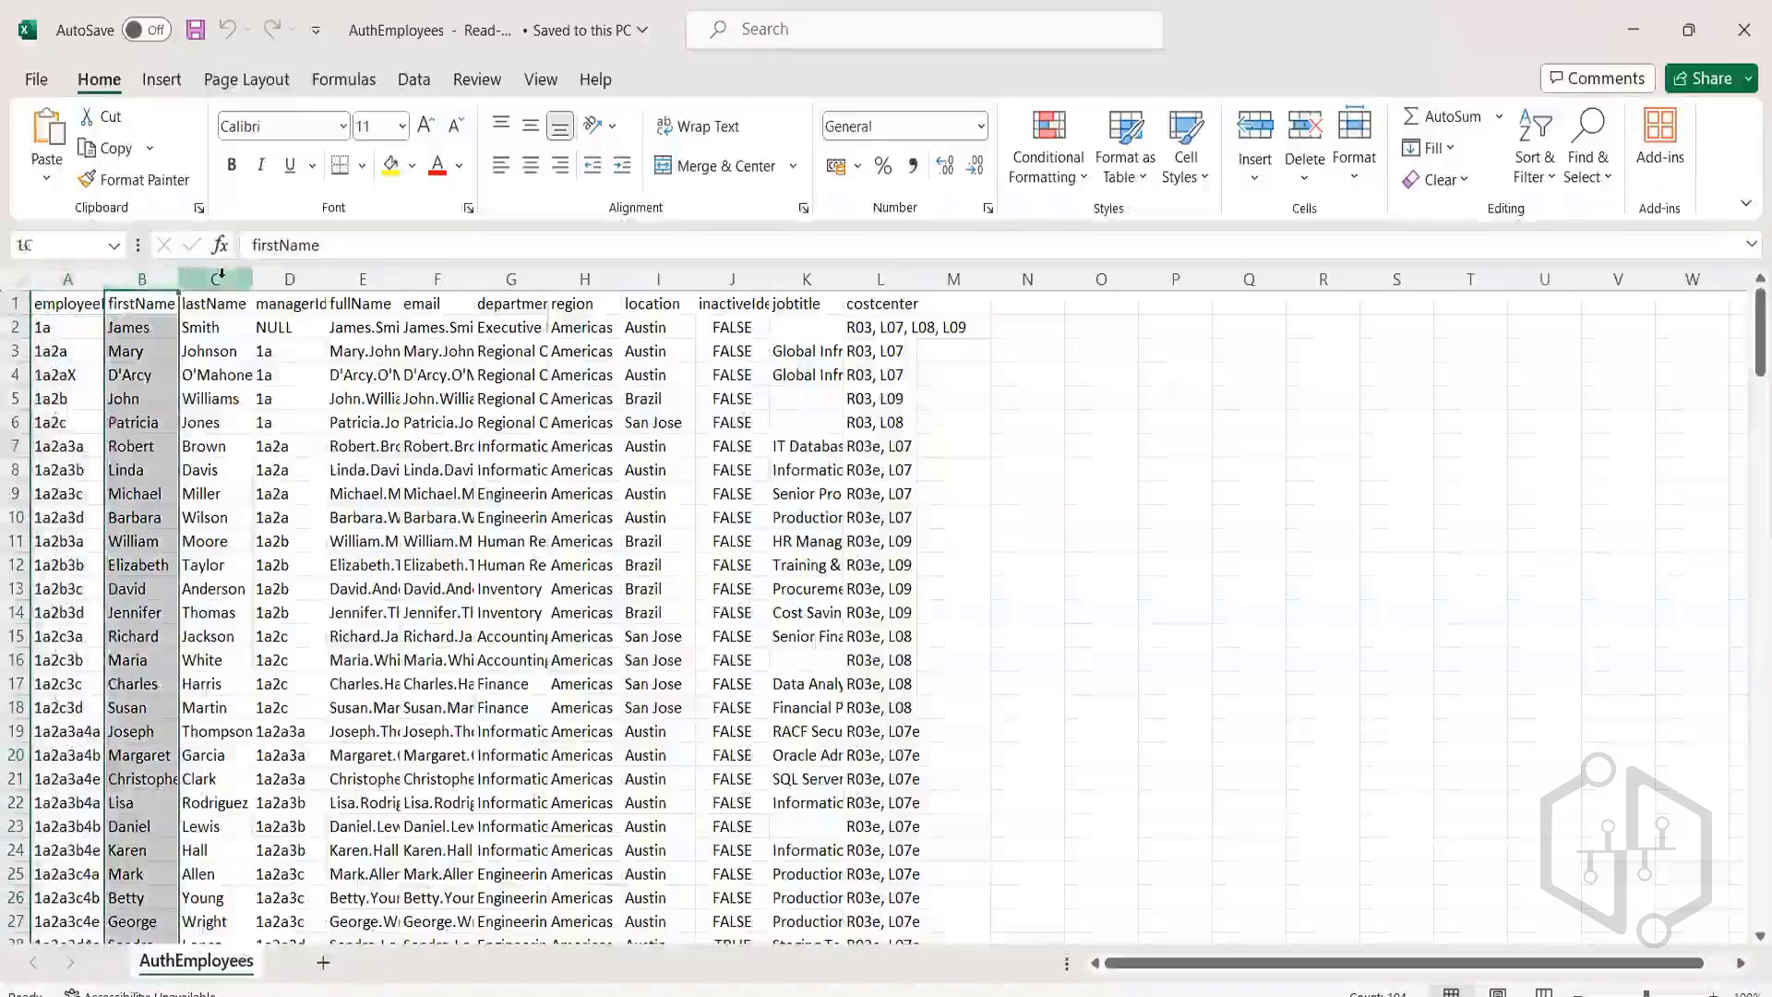
left_click(215, 277)
Reselect the employeeId, firstName and lastName columns A–C to review them.
left_click(374, 448)
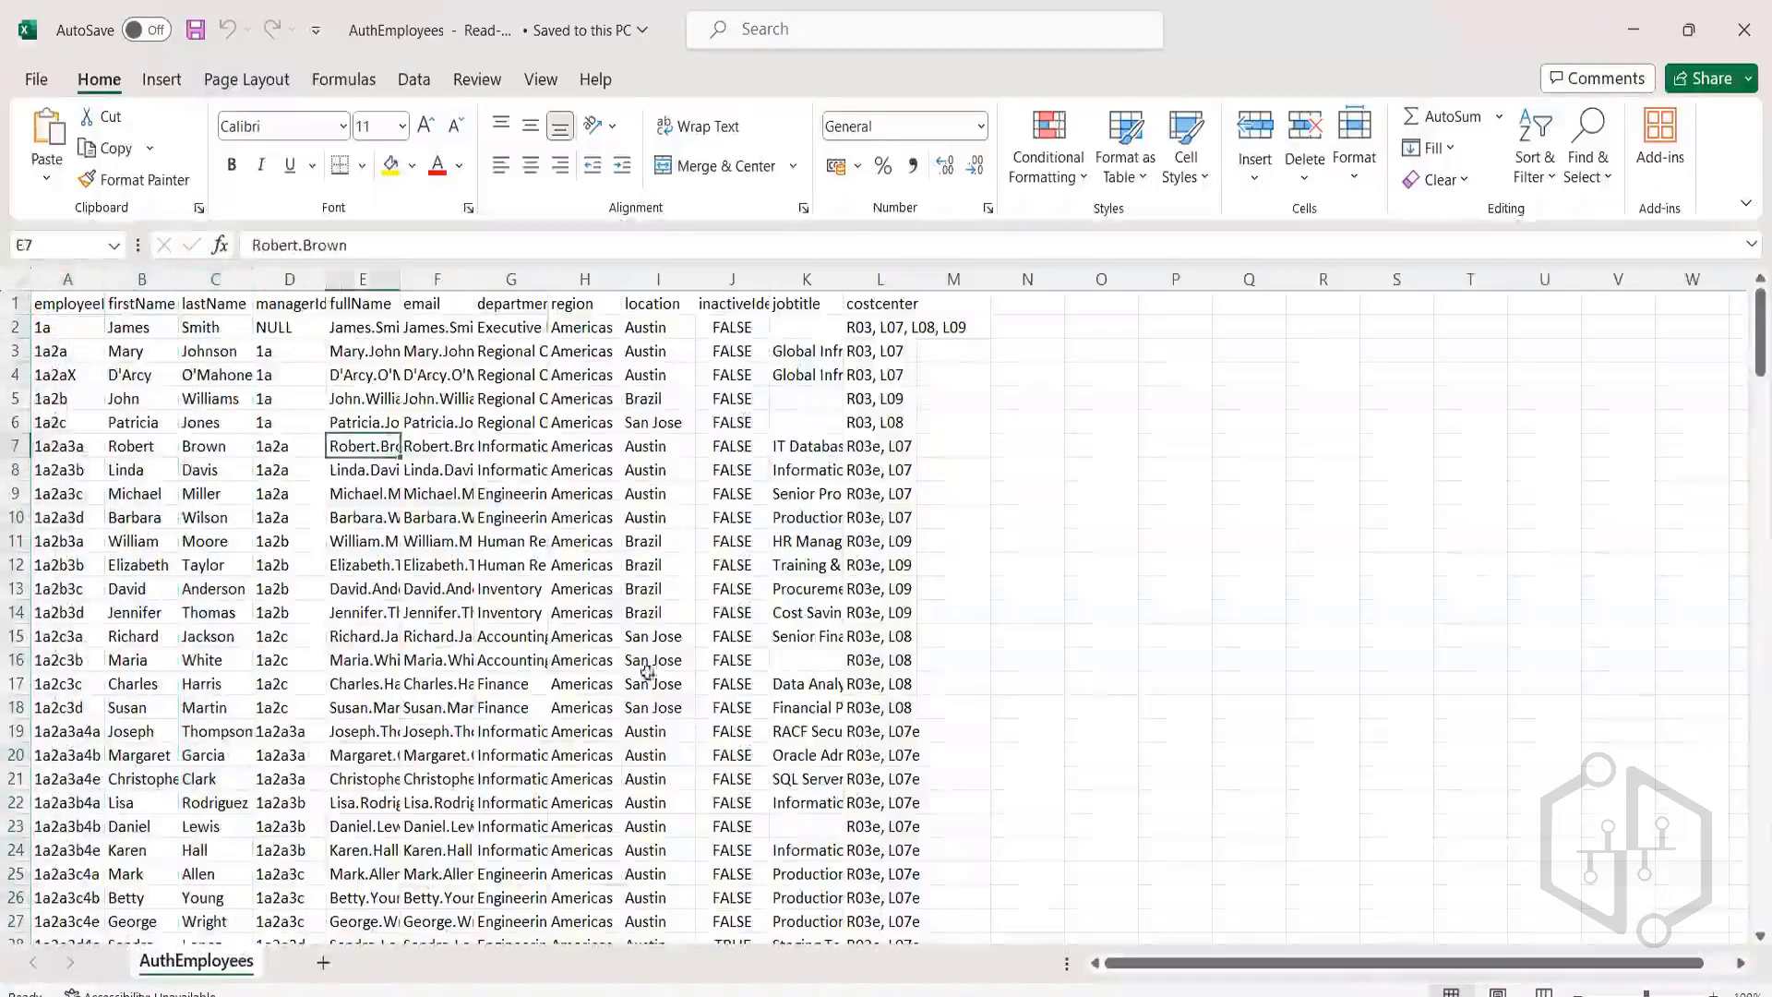
left_click(74, 278)
left_click(132, 278)
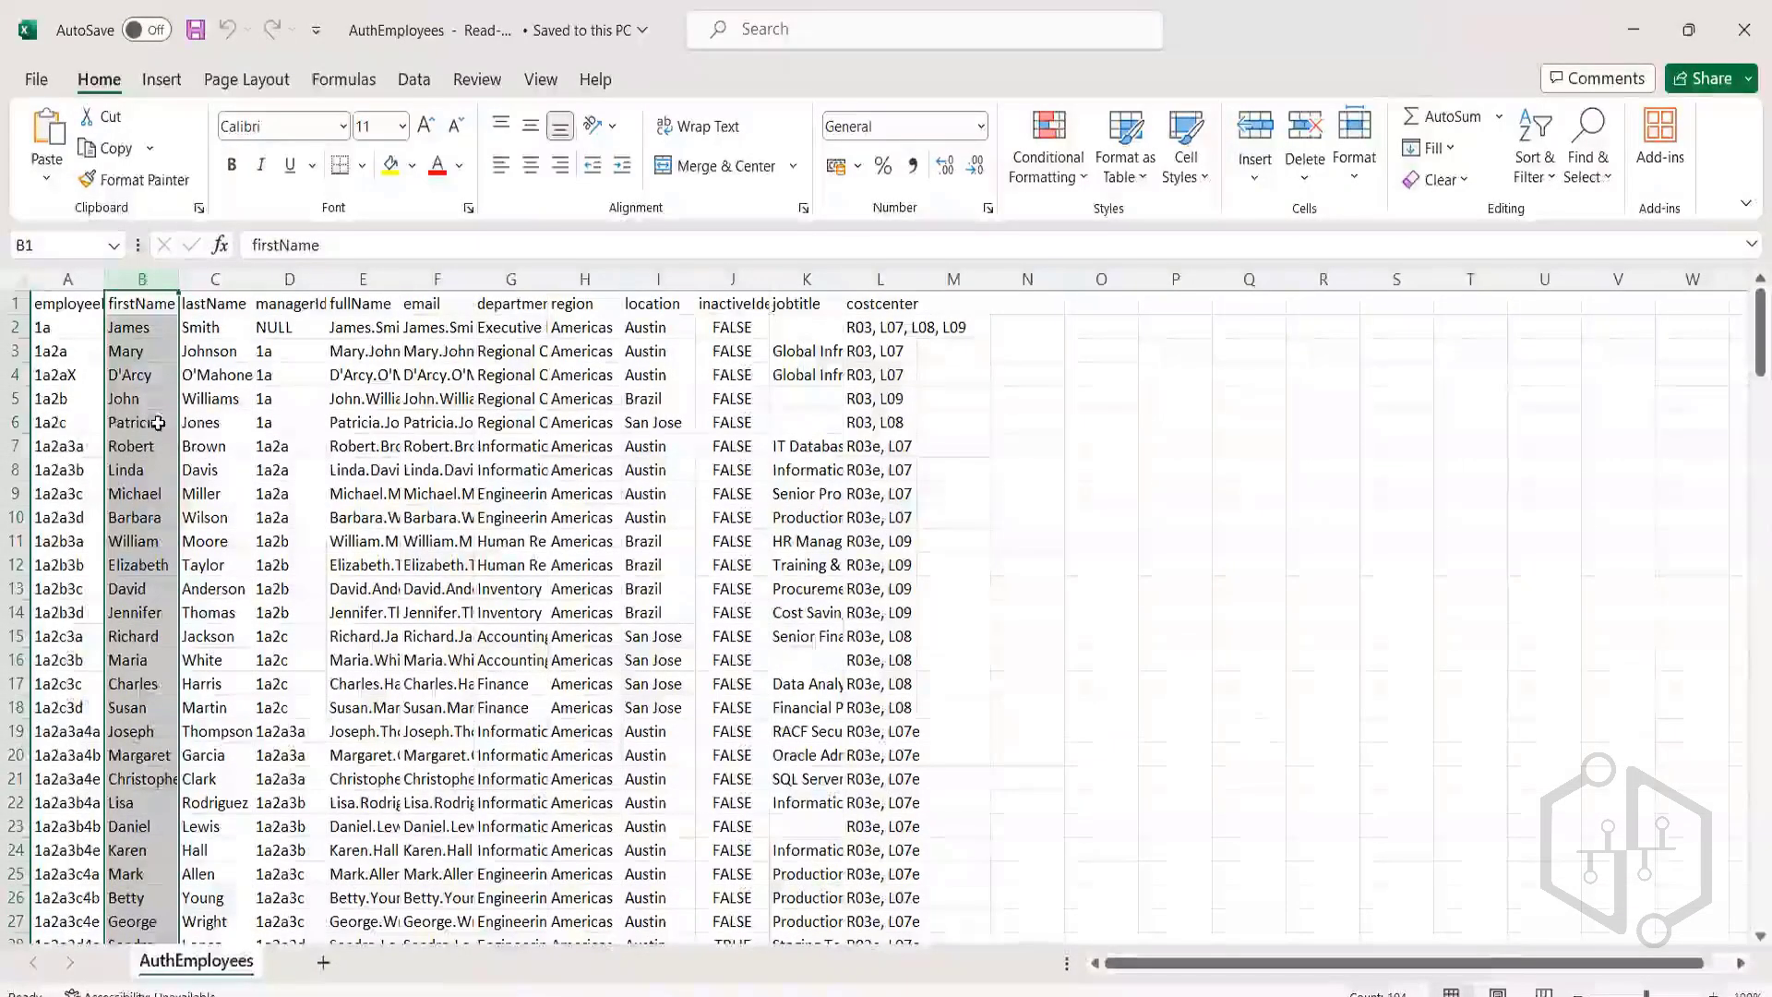
left_click(68, 278)
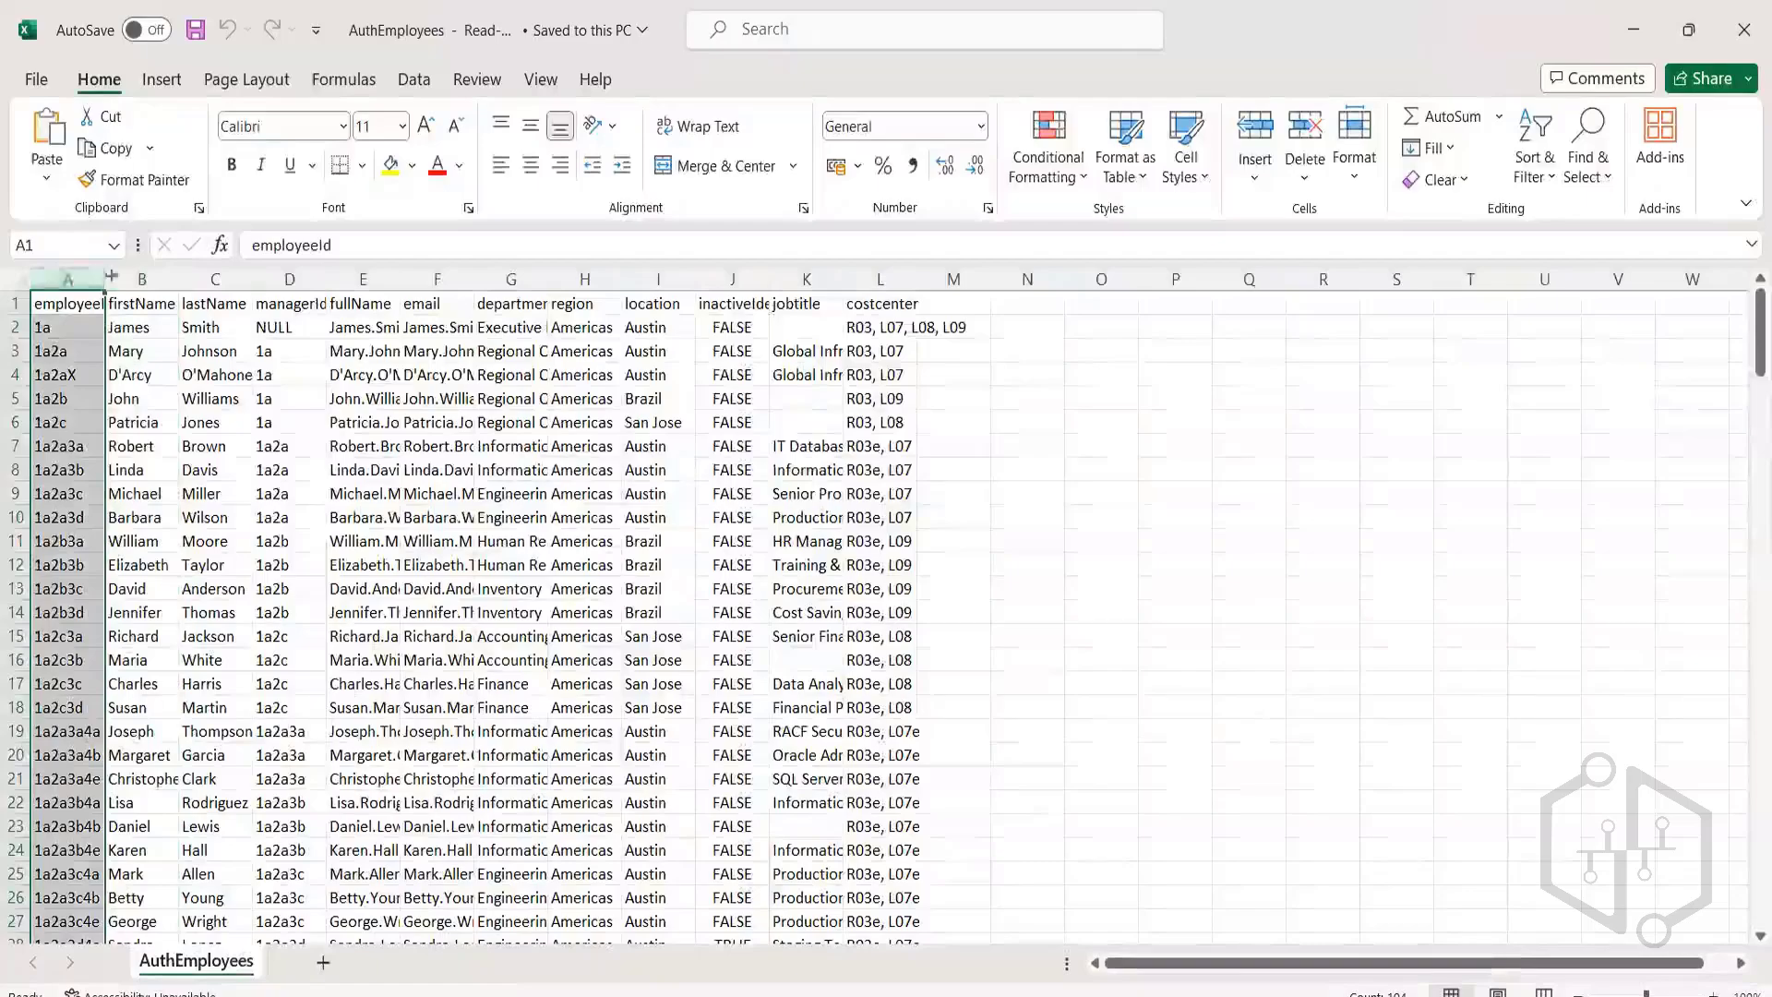
left_click(112, 278)
left_click(210, 278)
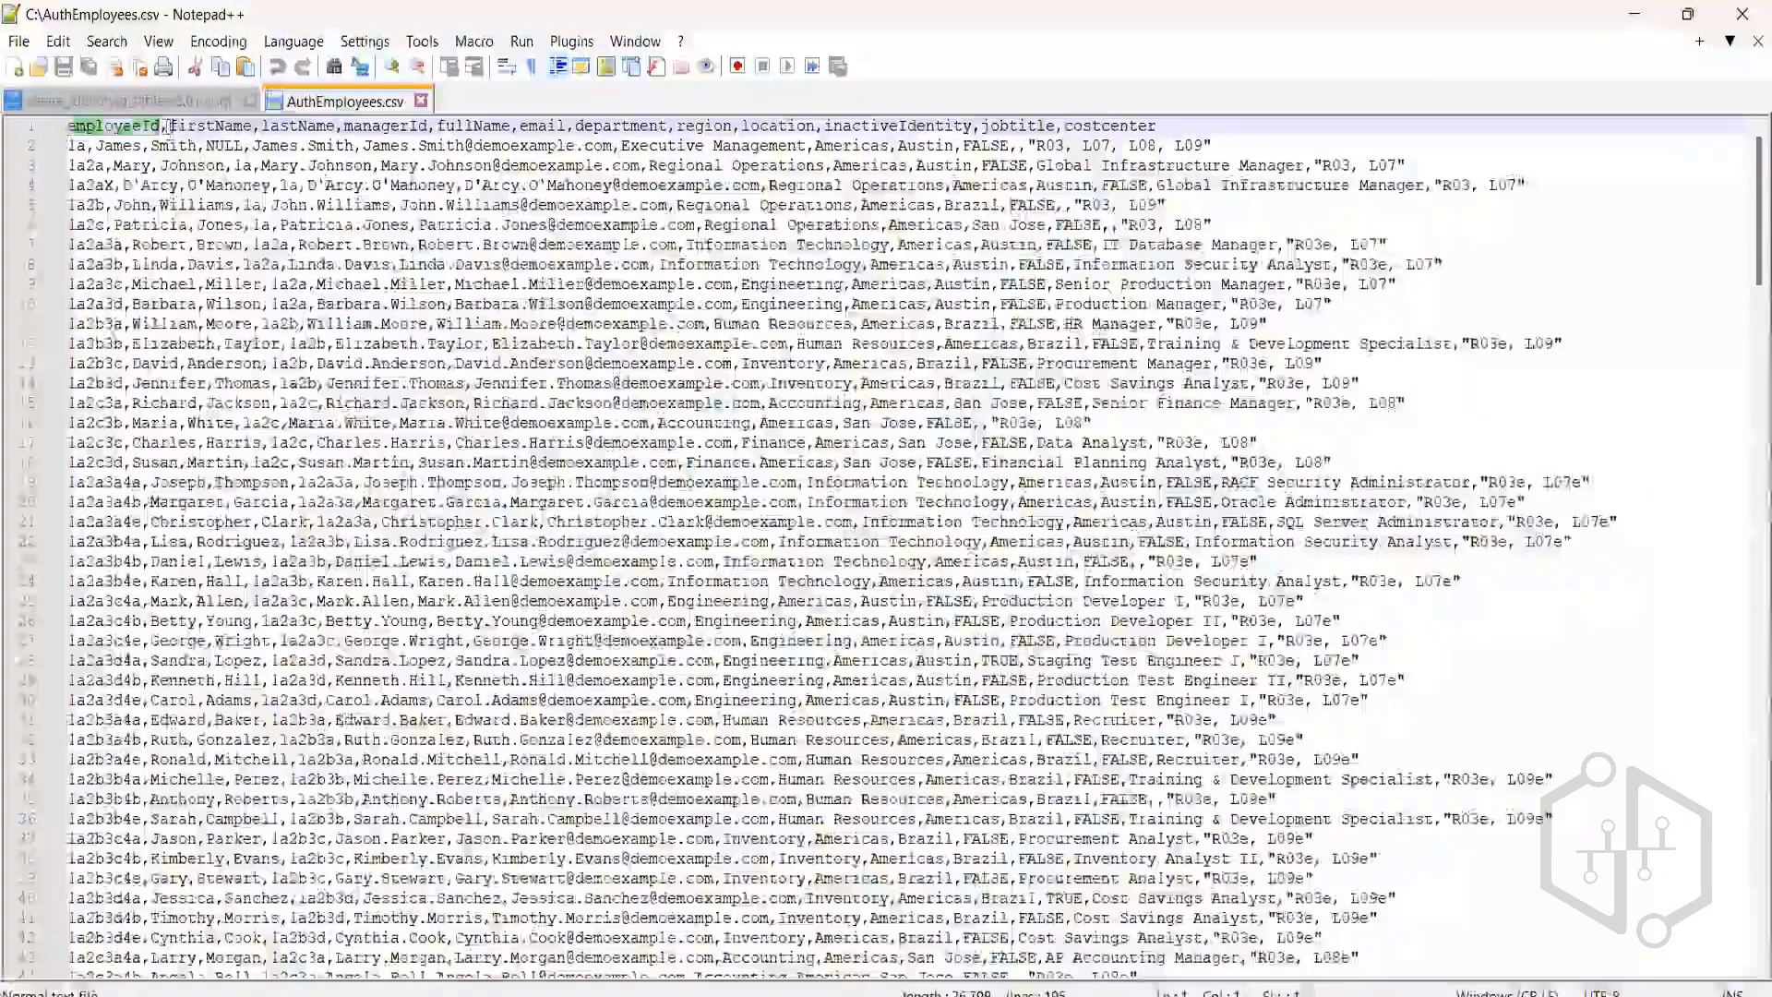
Highlight firstName in the AuthEmployees.csv header line, then click into IdentityIQ's Delimiter field.
left_click_drag(169, 126, 254, 127)
left_click(168, 129)
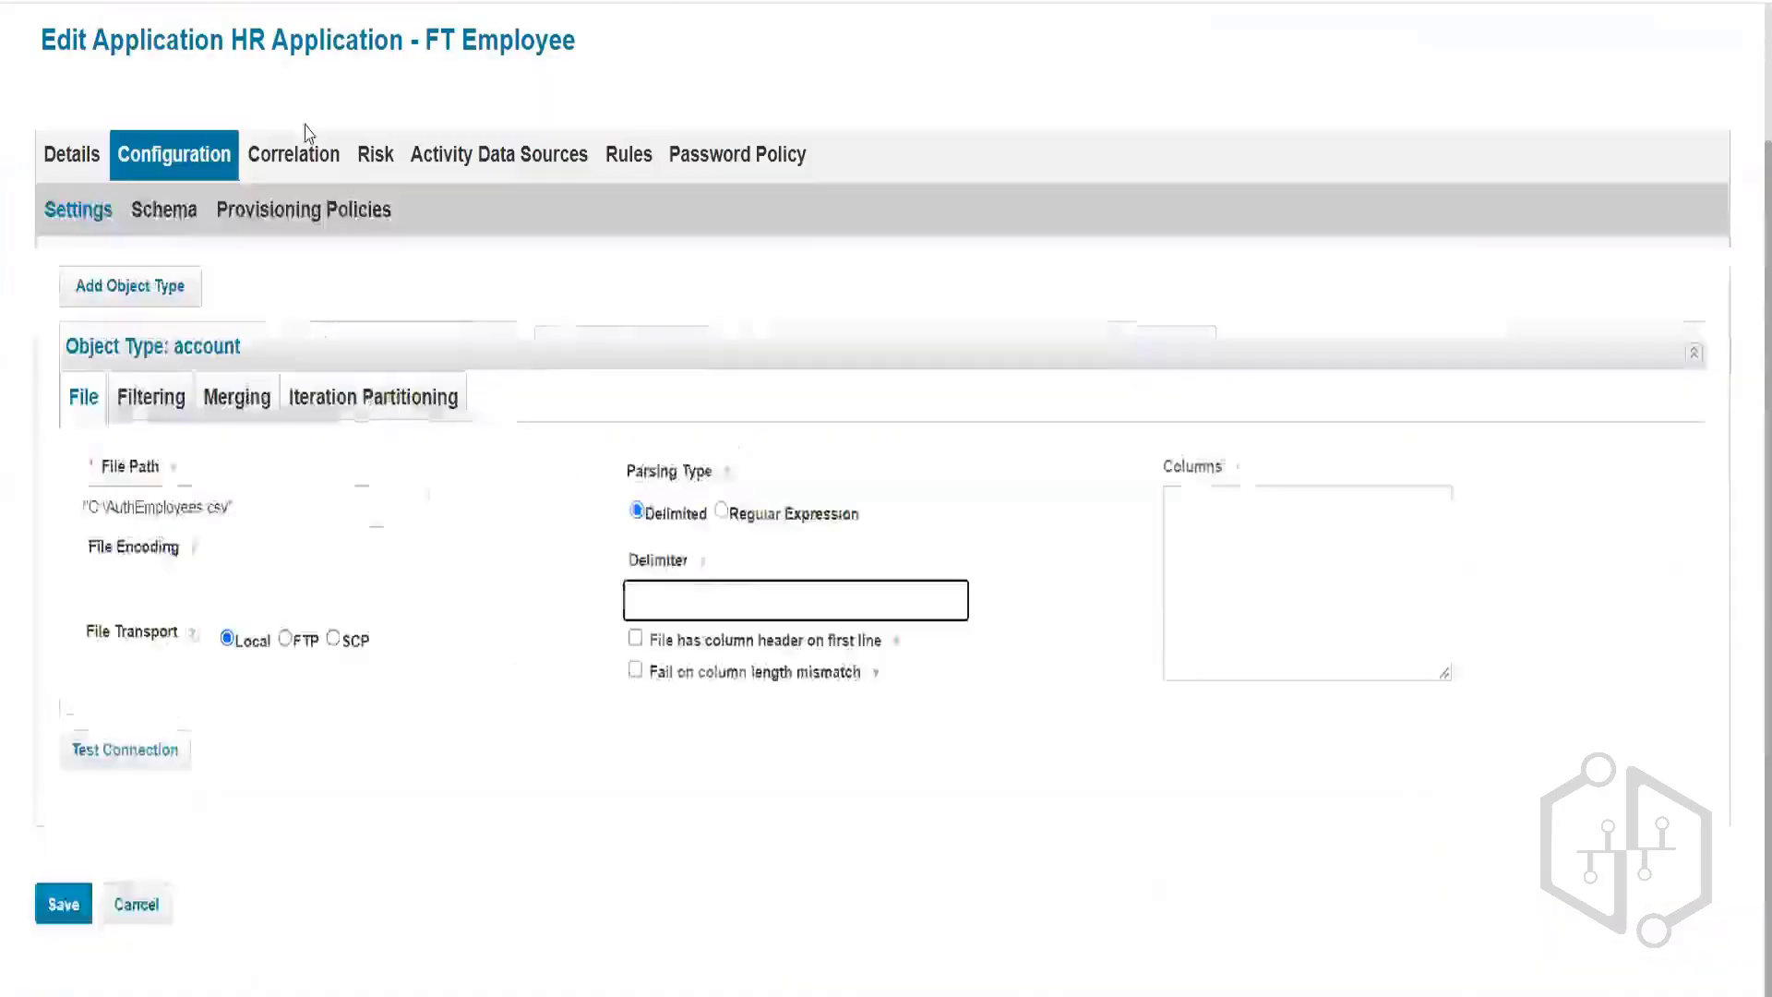
left_click(656, 595)
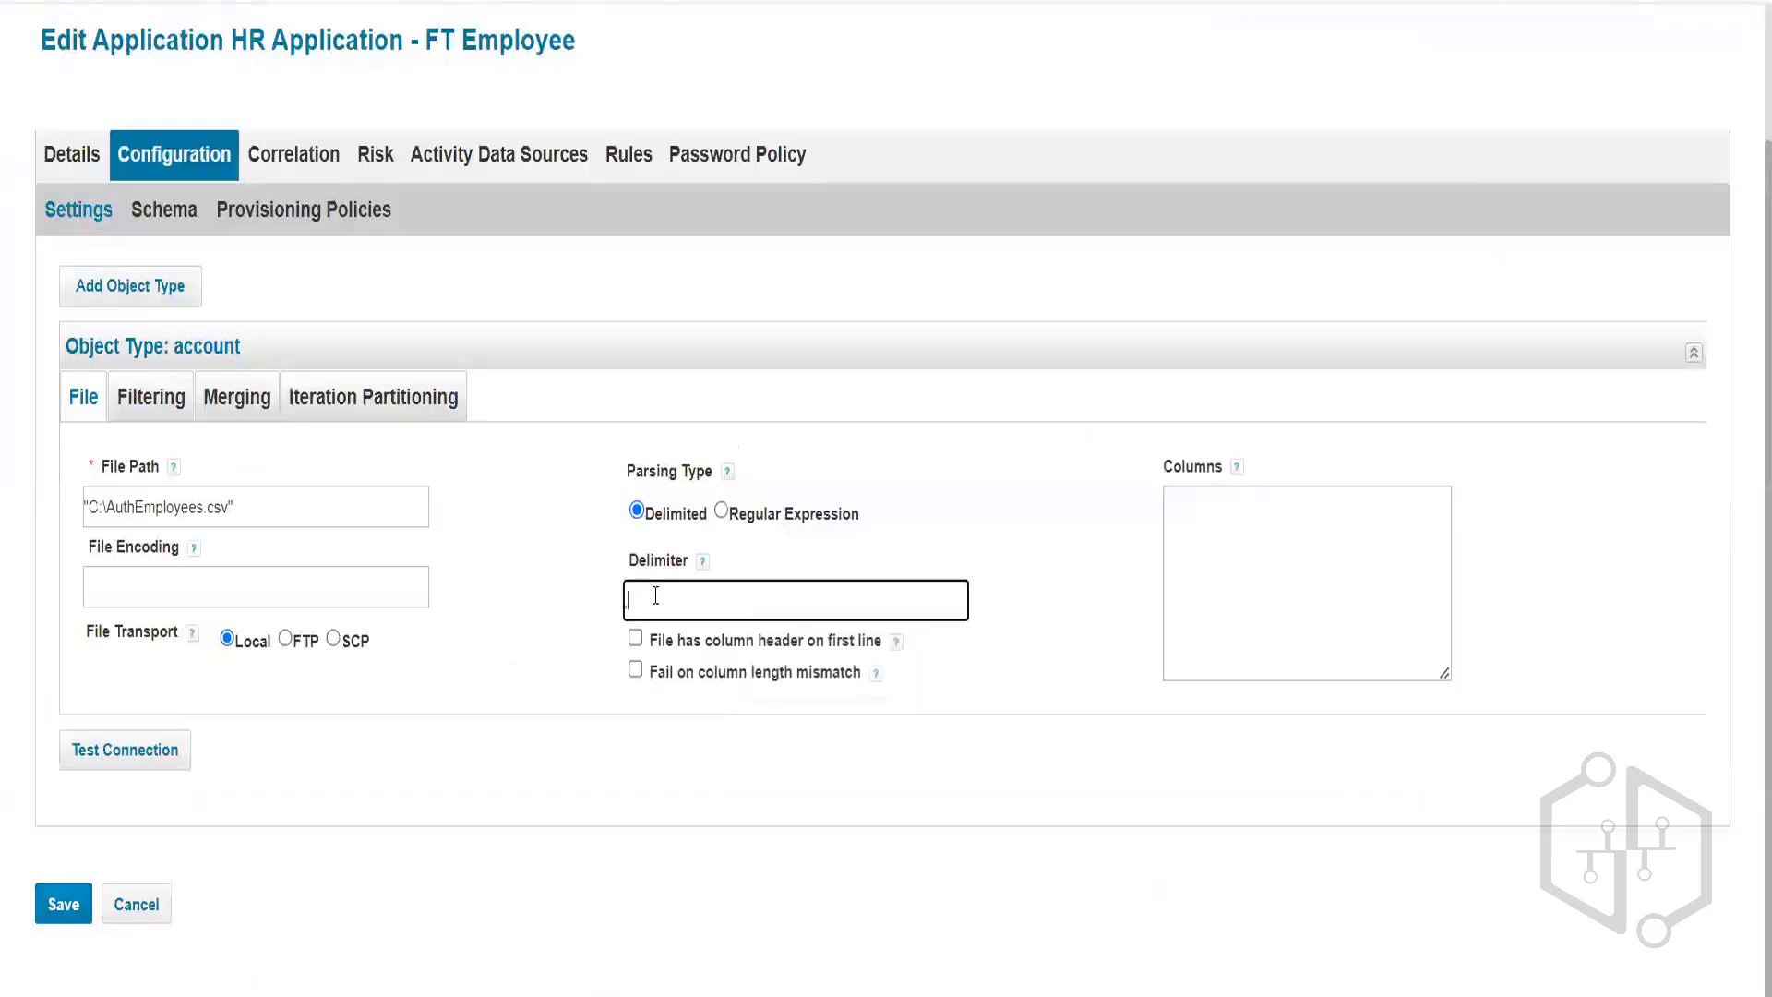
Enter a comma as the Delimiter, then glance at the account schema page and return to settings.
type(",")
left_click_drag(656, 639, 836, 639)
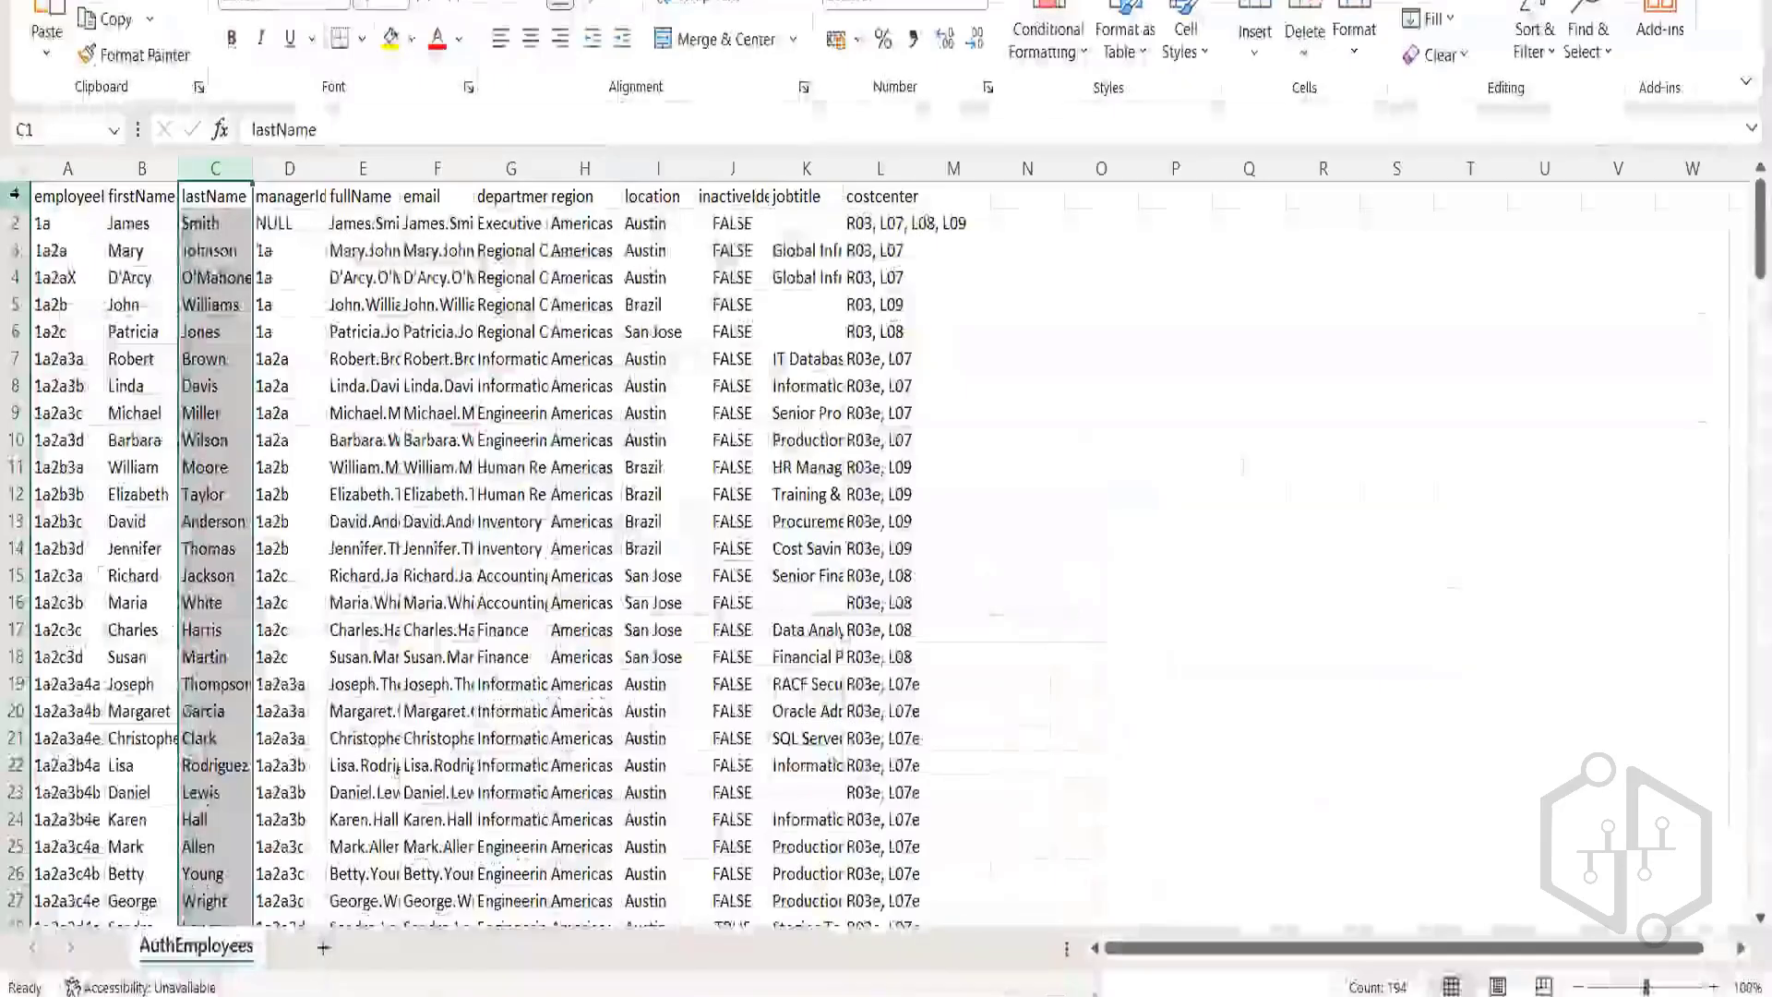
left_click(15, 196)
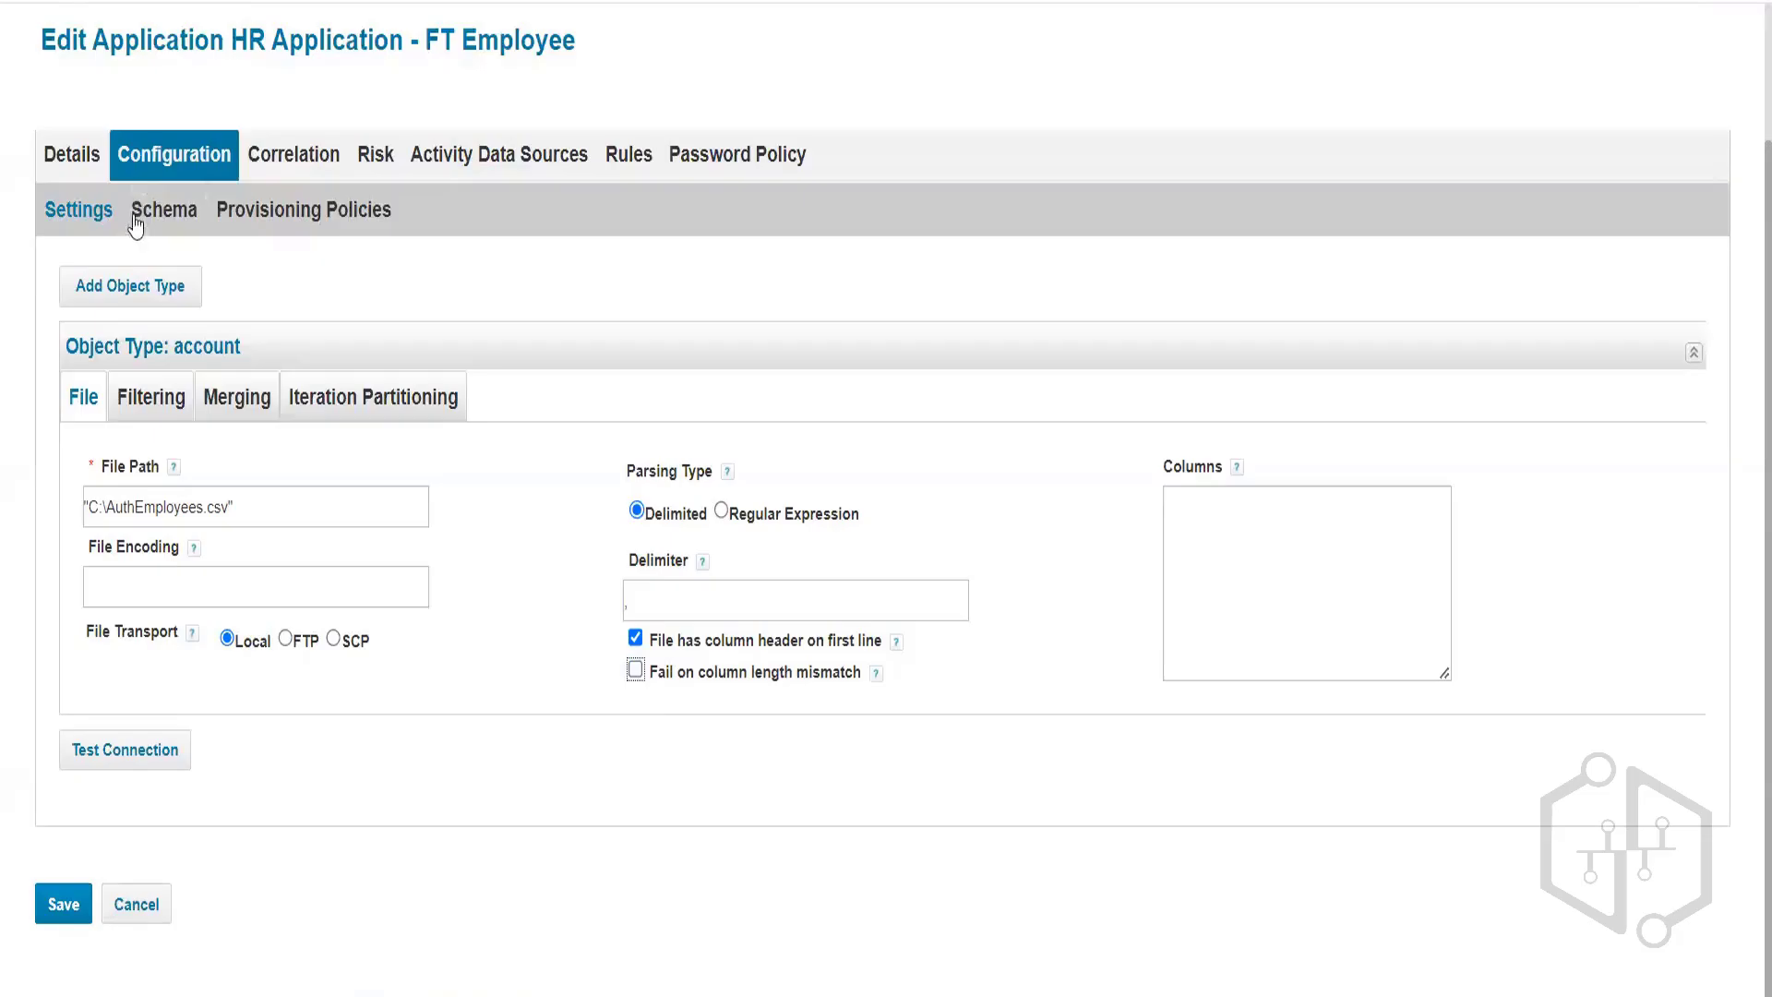
left_click(135, 217)
left_click(100, 217)
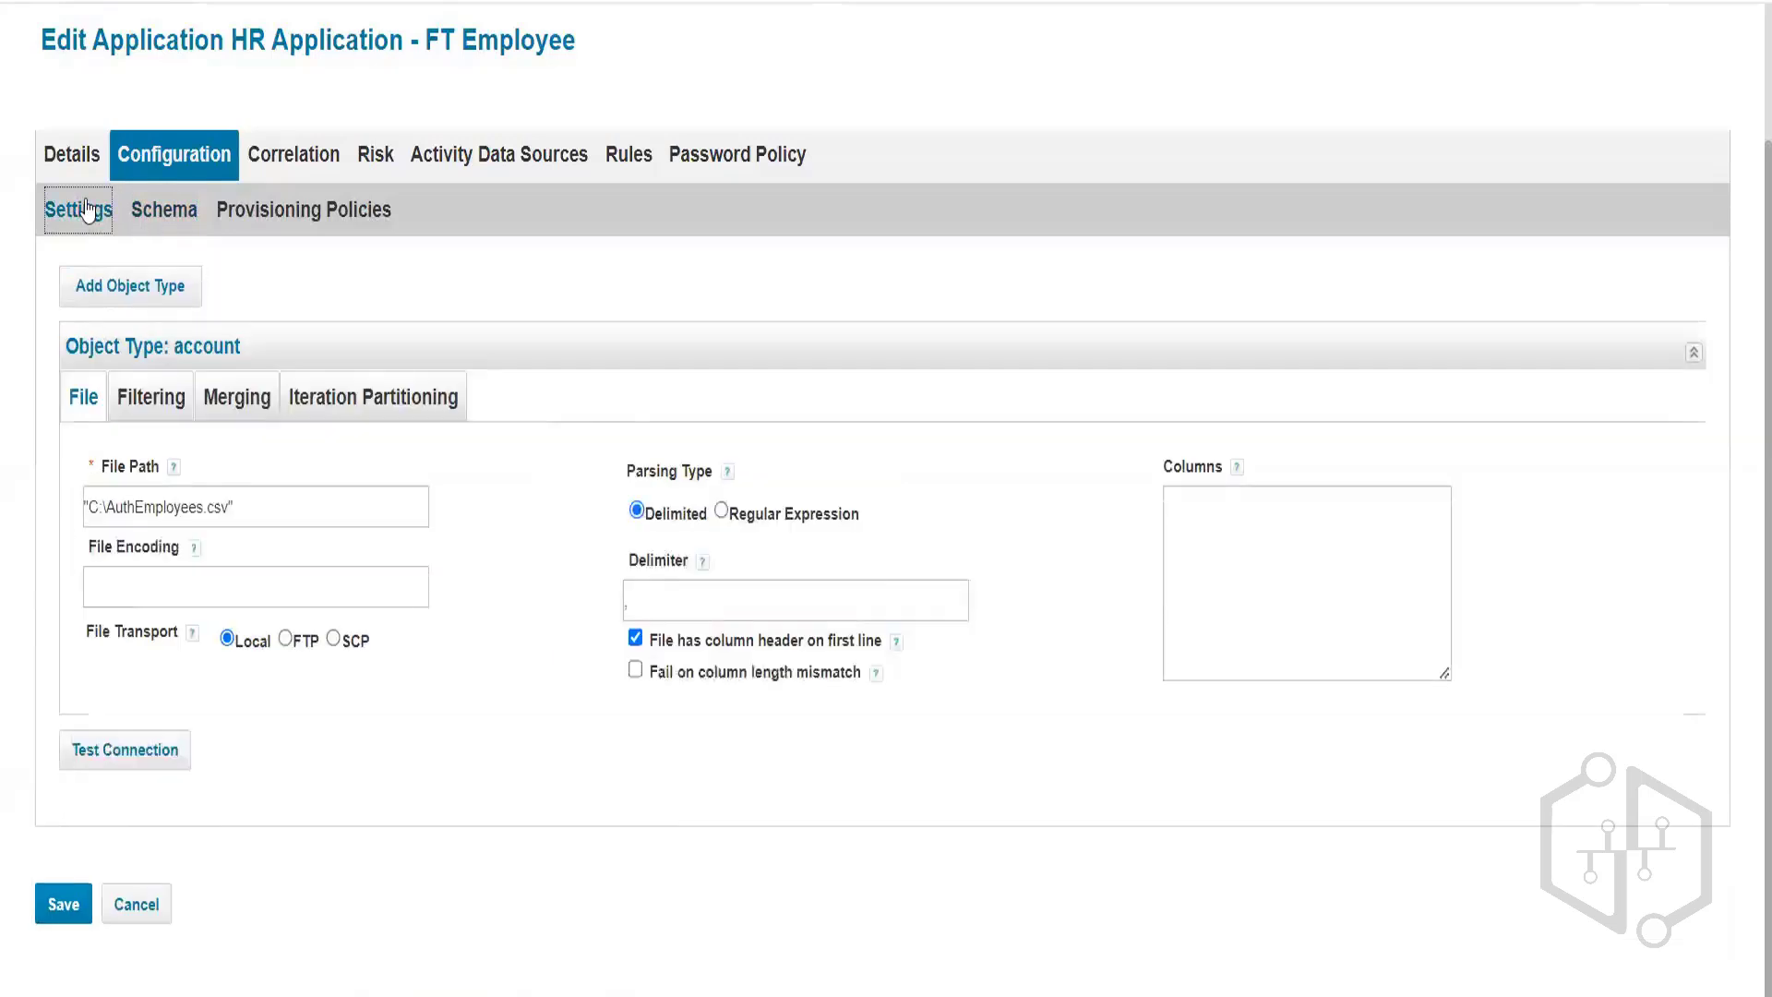
Test the connection, read the file-open error, and delete the stray quote before the path.
left_click(127, 755)
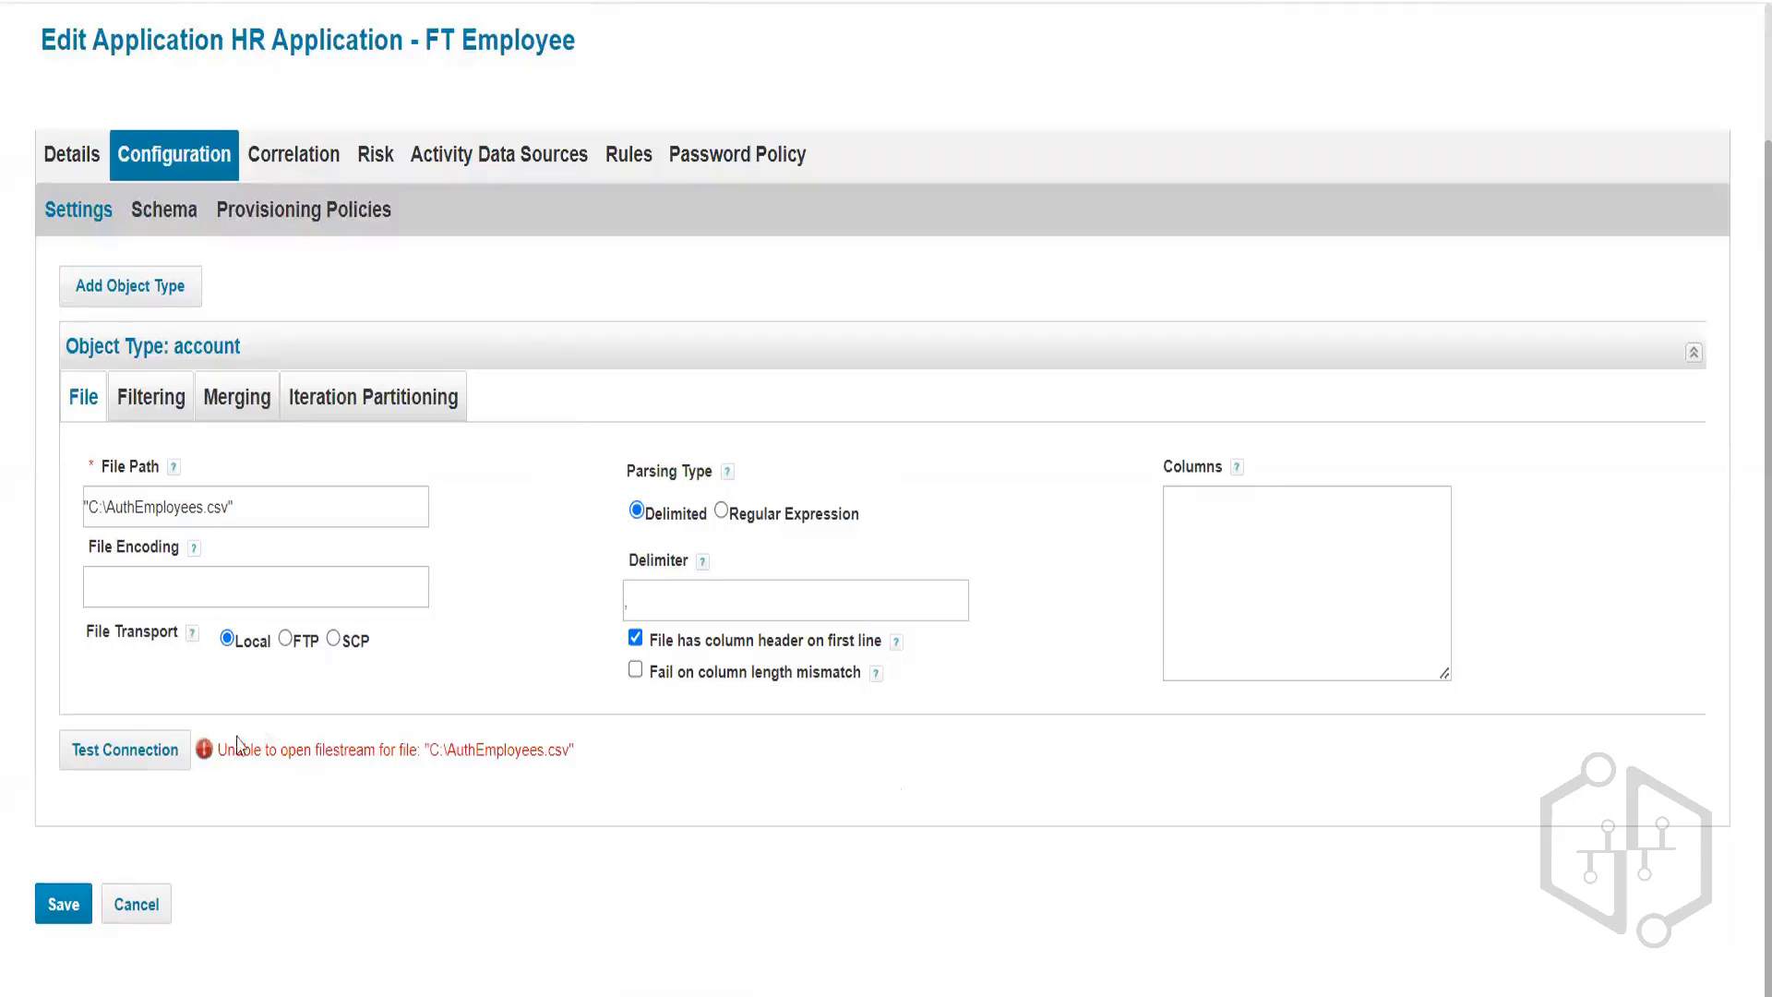
left_click_drag(227, 748, 668, 754)
left_click(668, 756)
left_click_drag(365, 738, 596, 758)
left_click(597, 758)
left_click(146, 762)
left_click(315, 509)
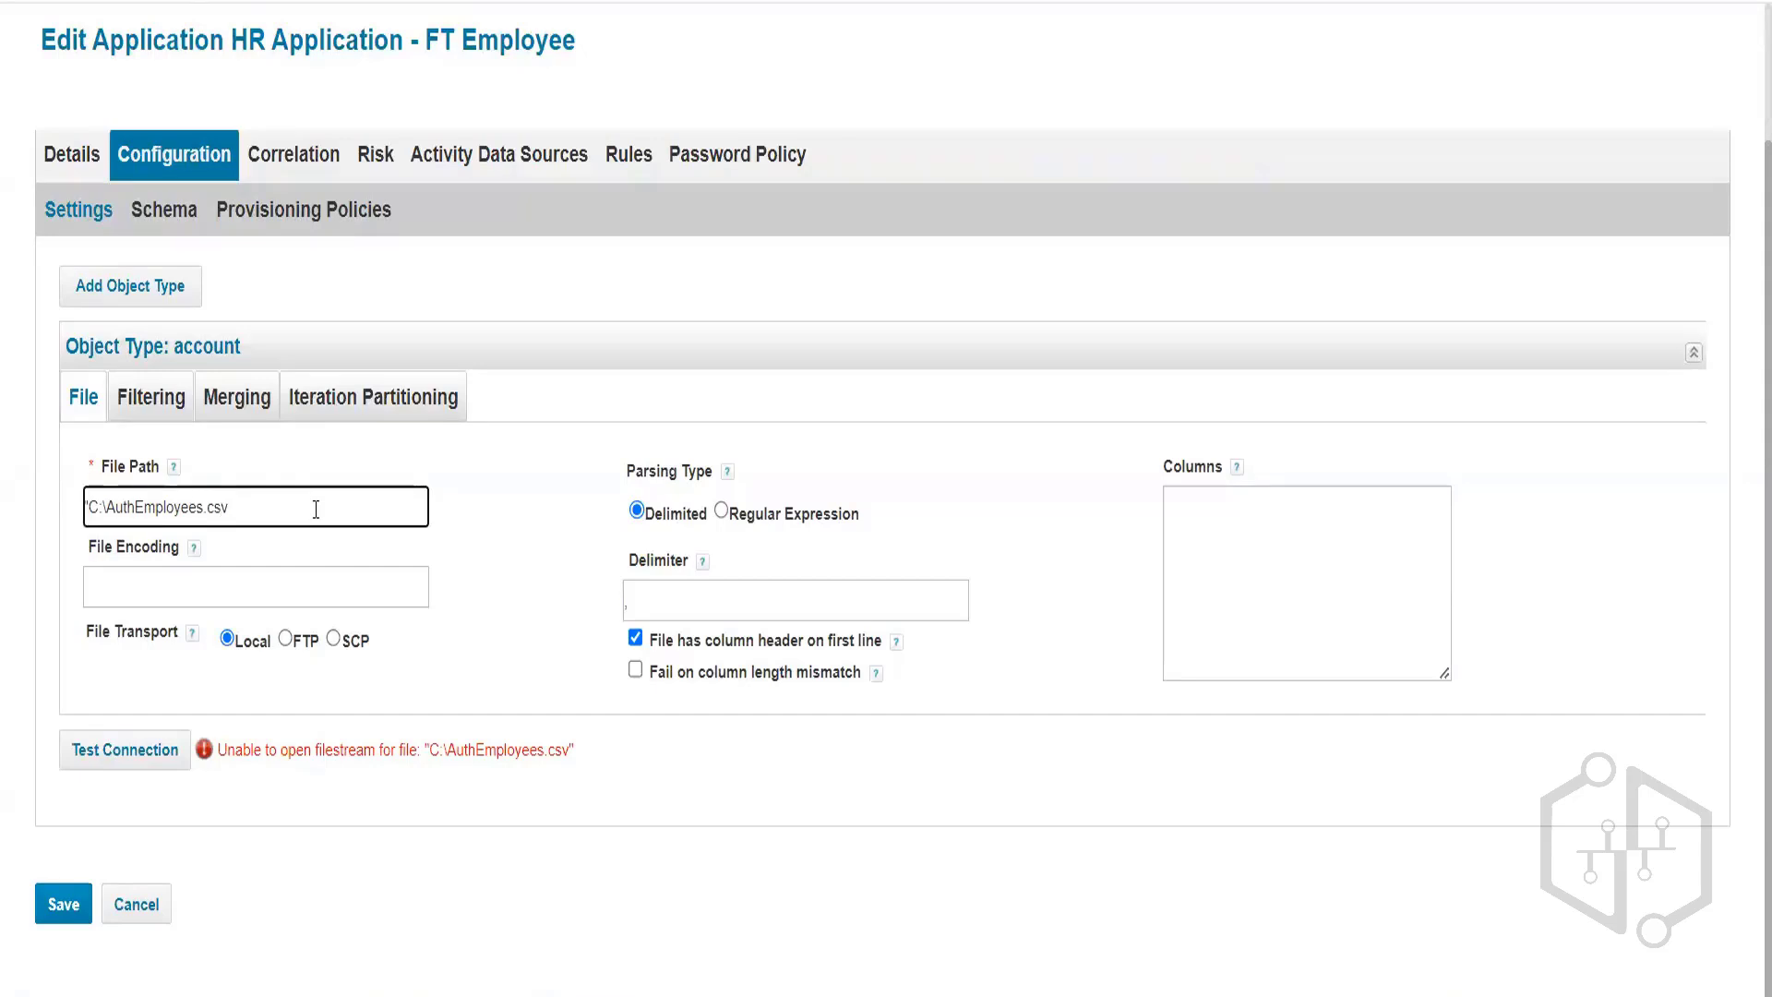
key("Delete")
Rerun Test Connection and read that the file stream loads but the account schema has no attributes.
left_click(168, 750)
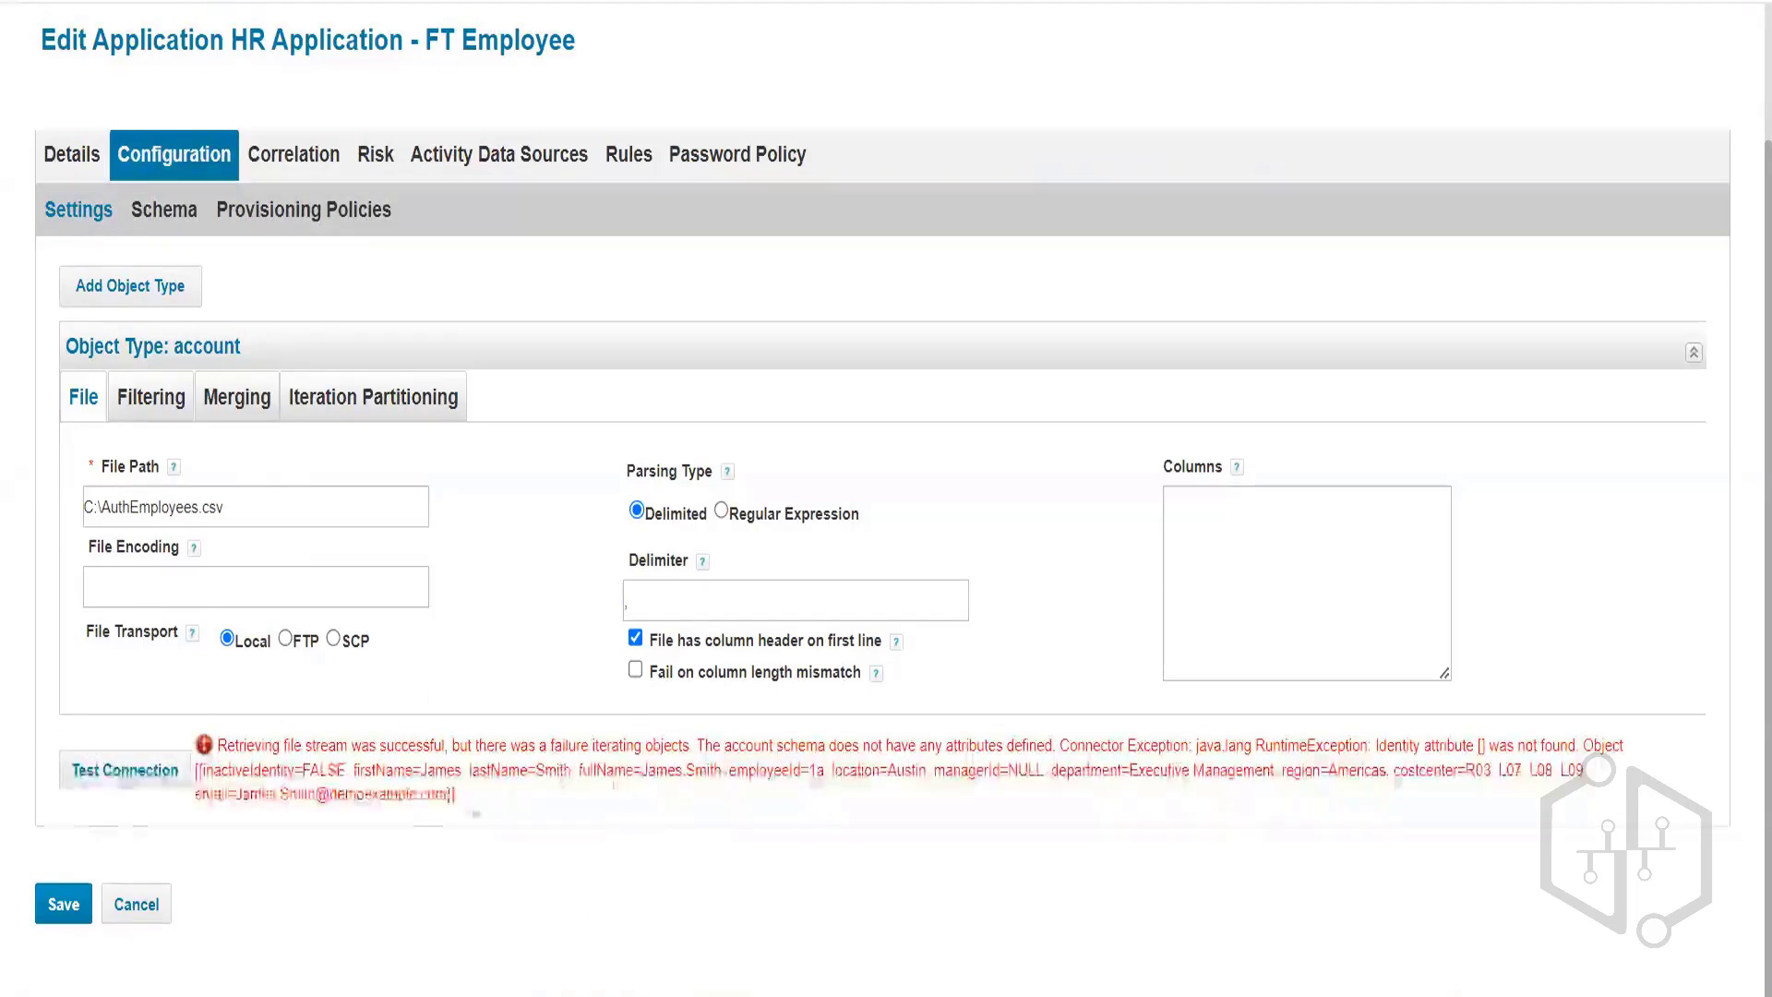
left_click_drag(212, 746, 434, 744)
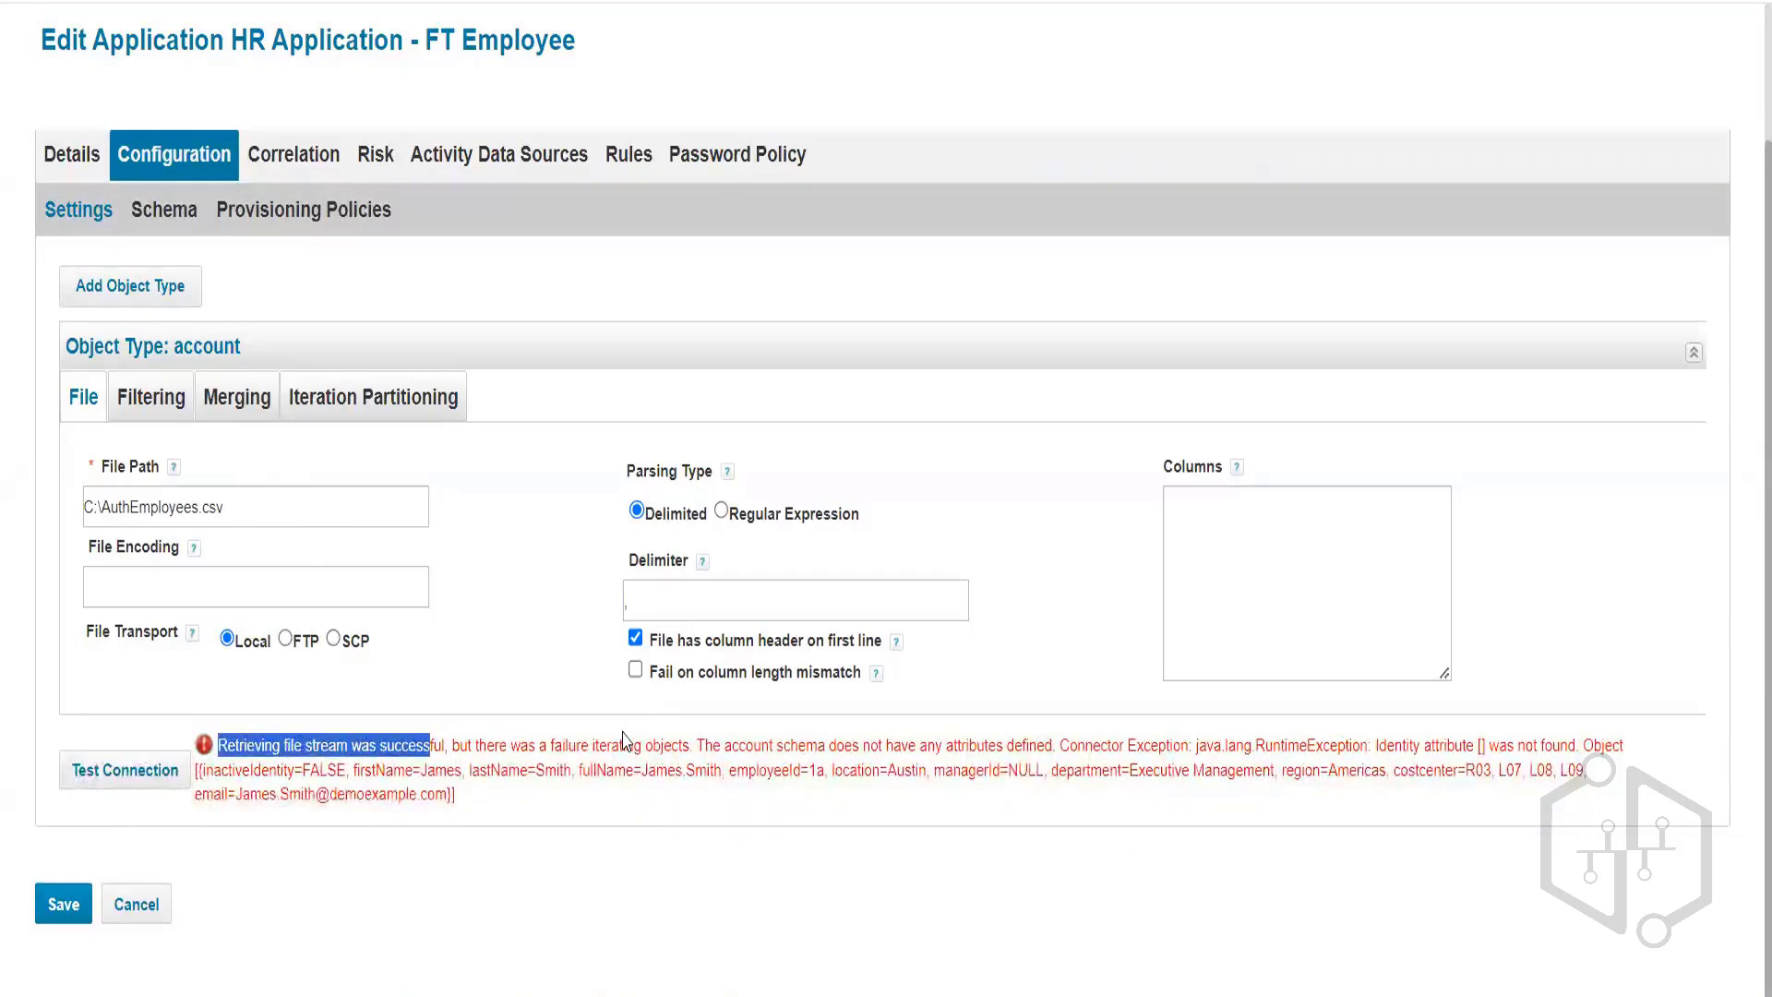
left_click_drag(687, 746, 605, 741)
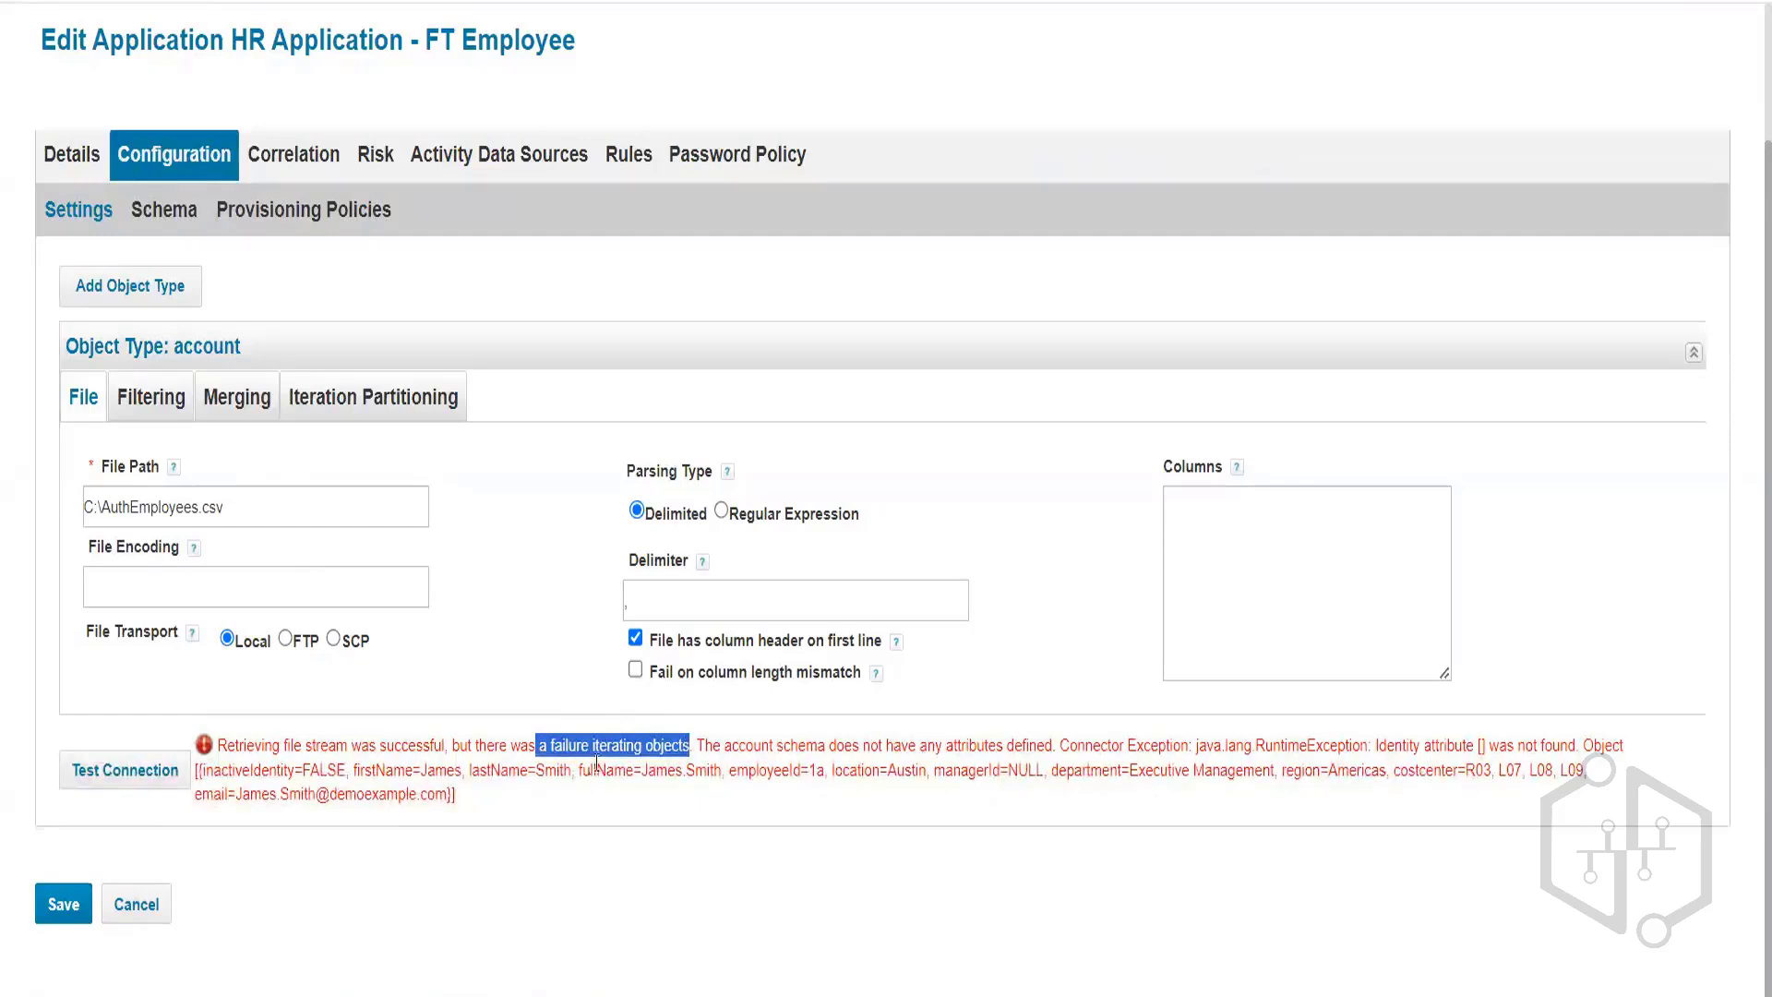
left_click_drag(731, 745, 1046, 744)
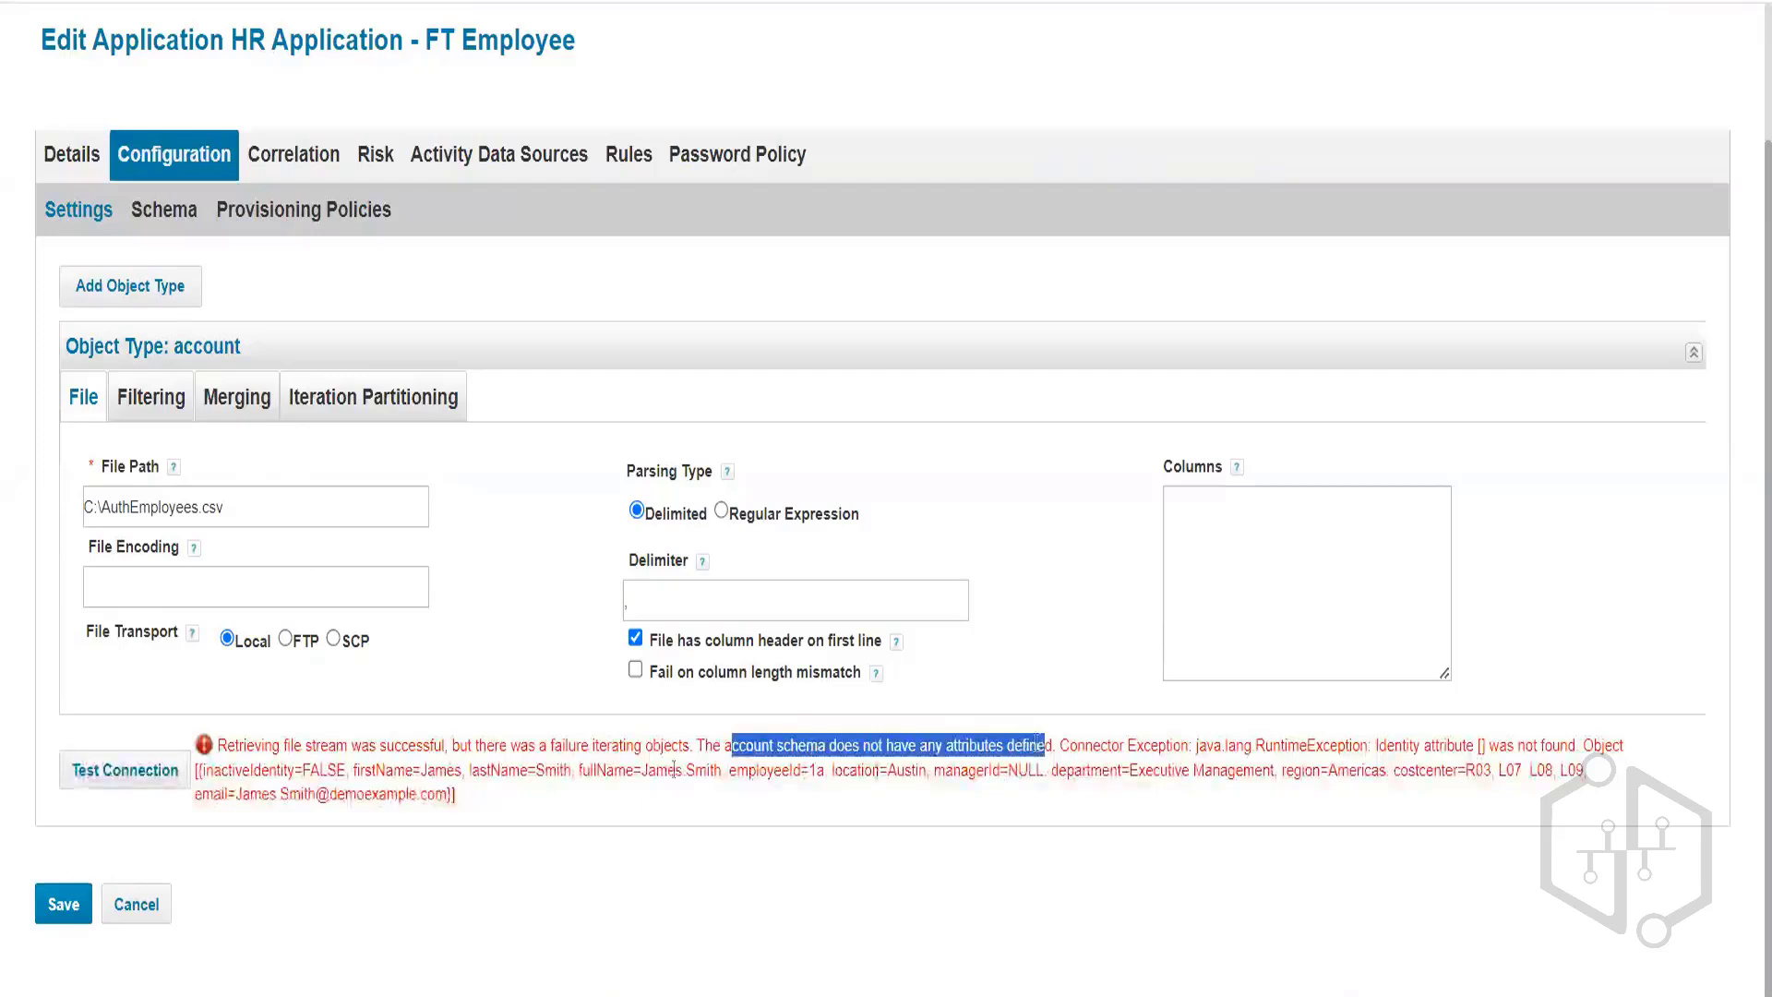
Open the account Schema page, note its empty Attributes list, and check Excel's lastName and managerId headers.
left_click(165, 215)
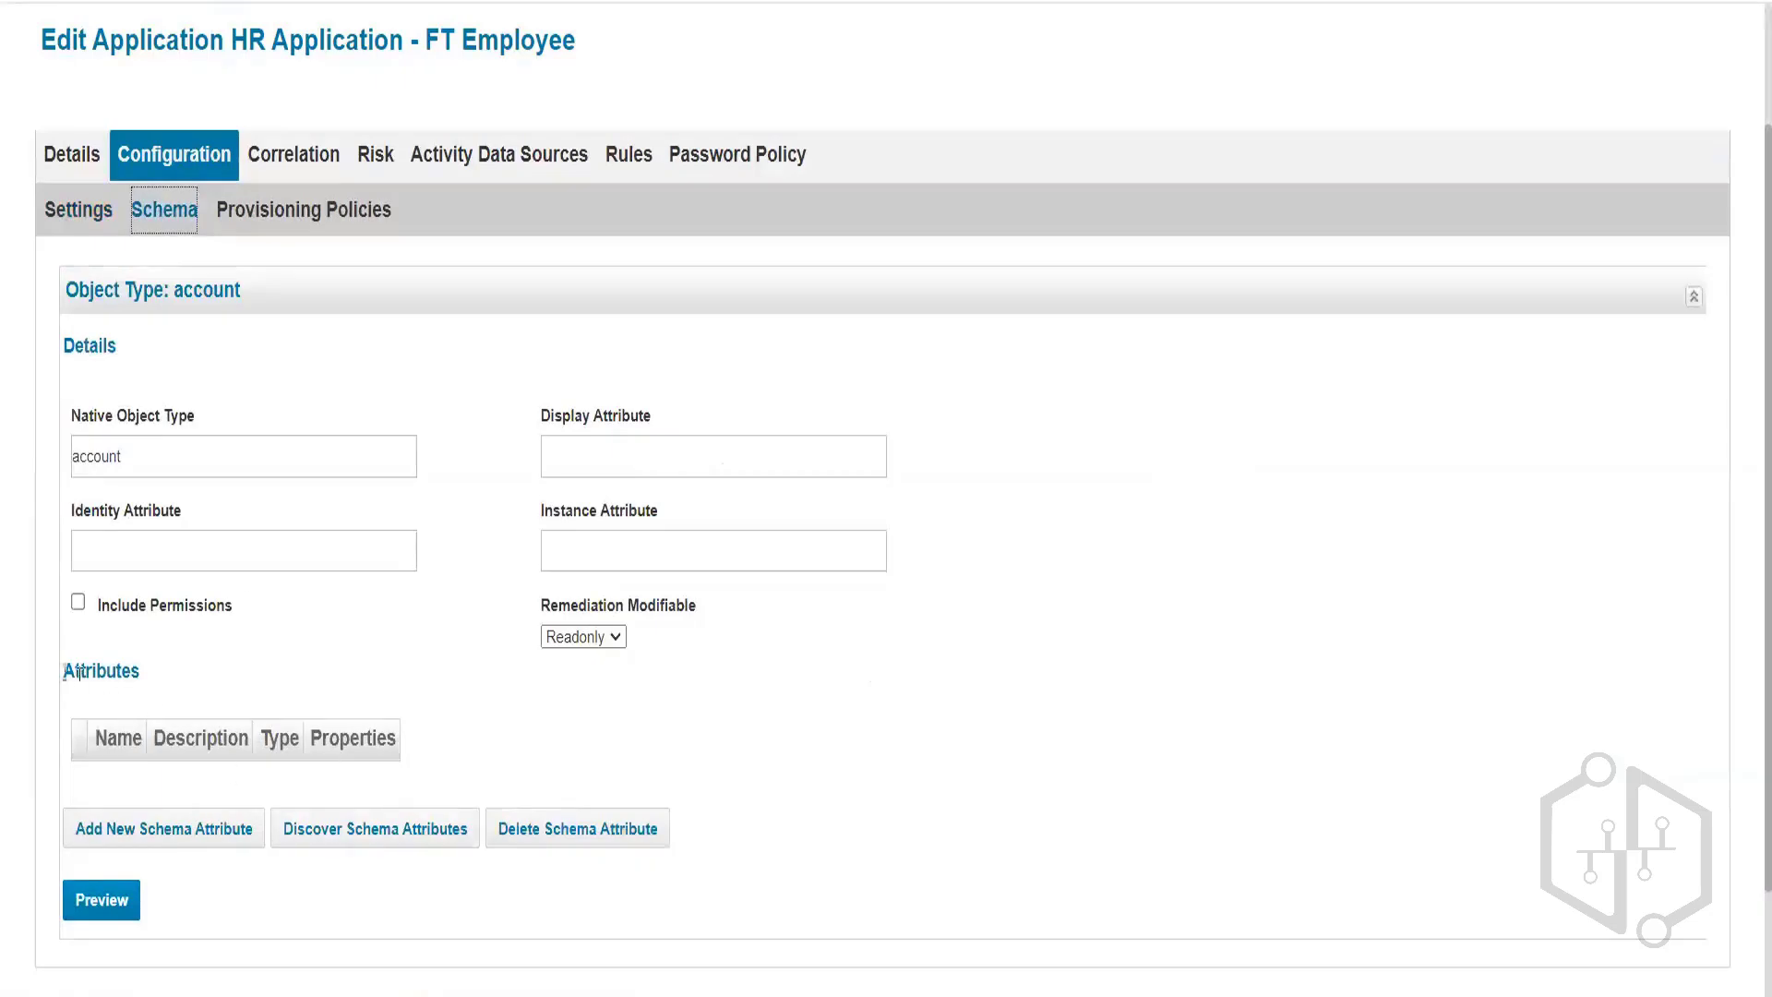
double_click(79, 673)
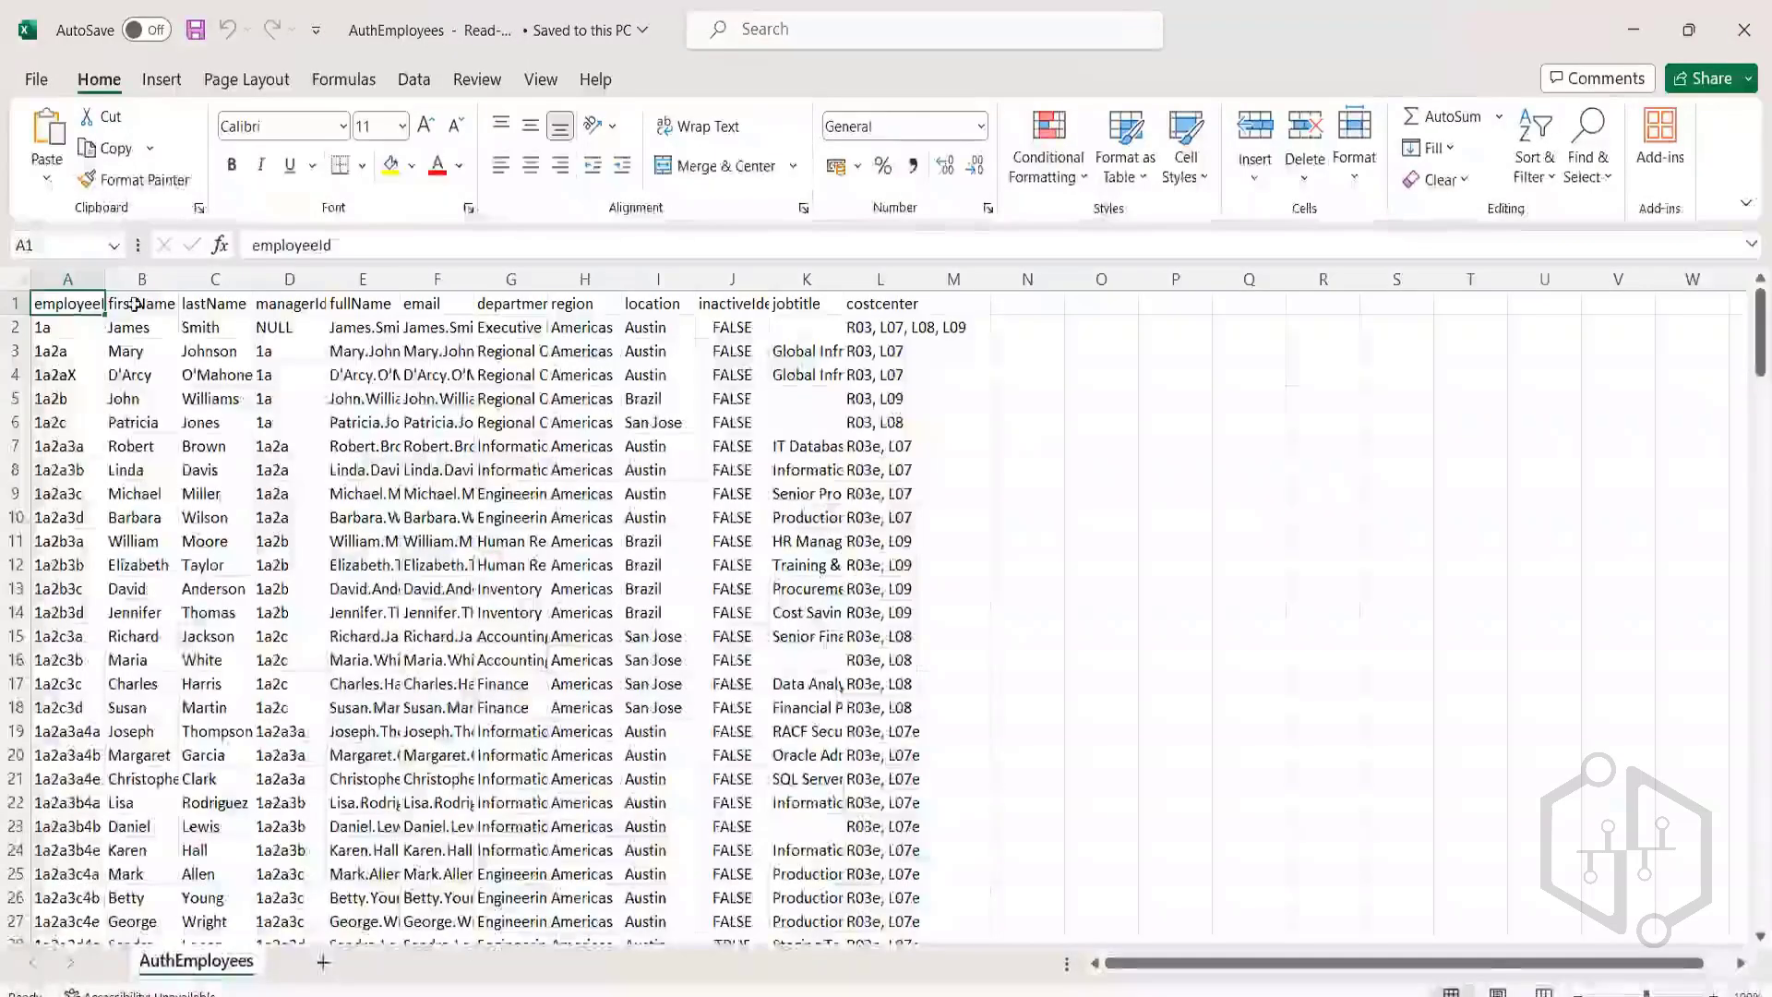
left_click(212, 304)
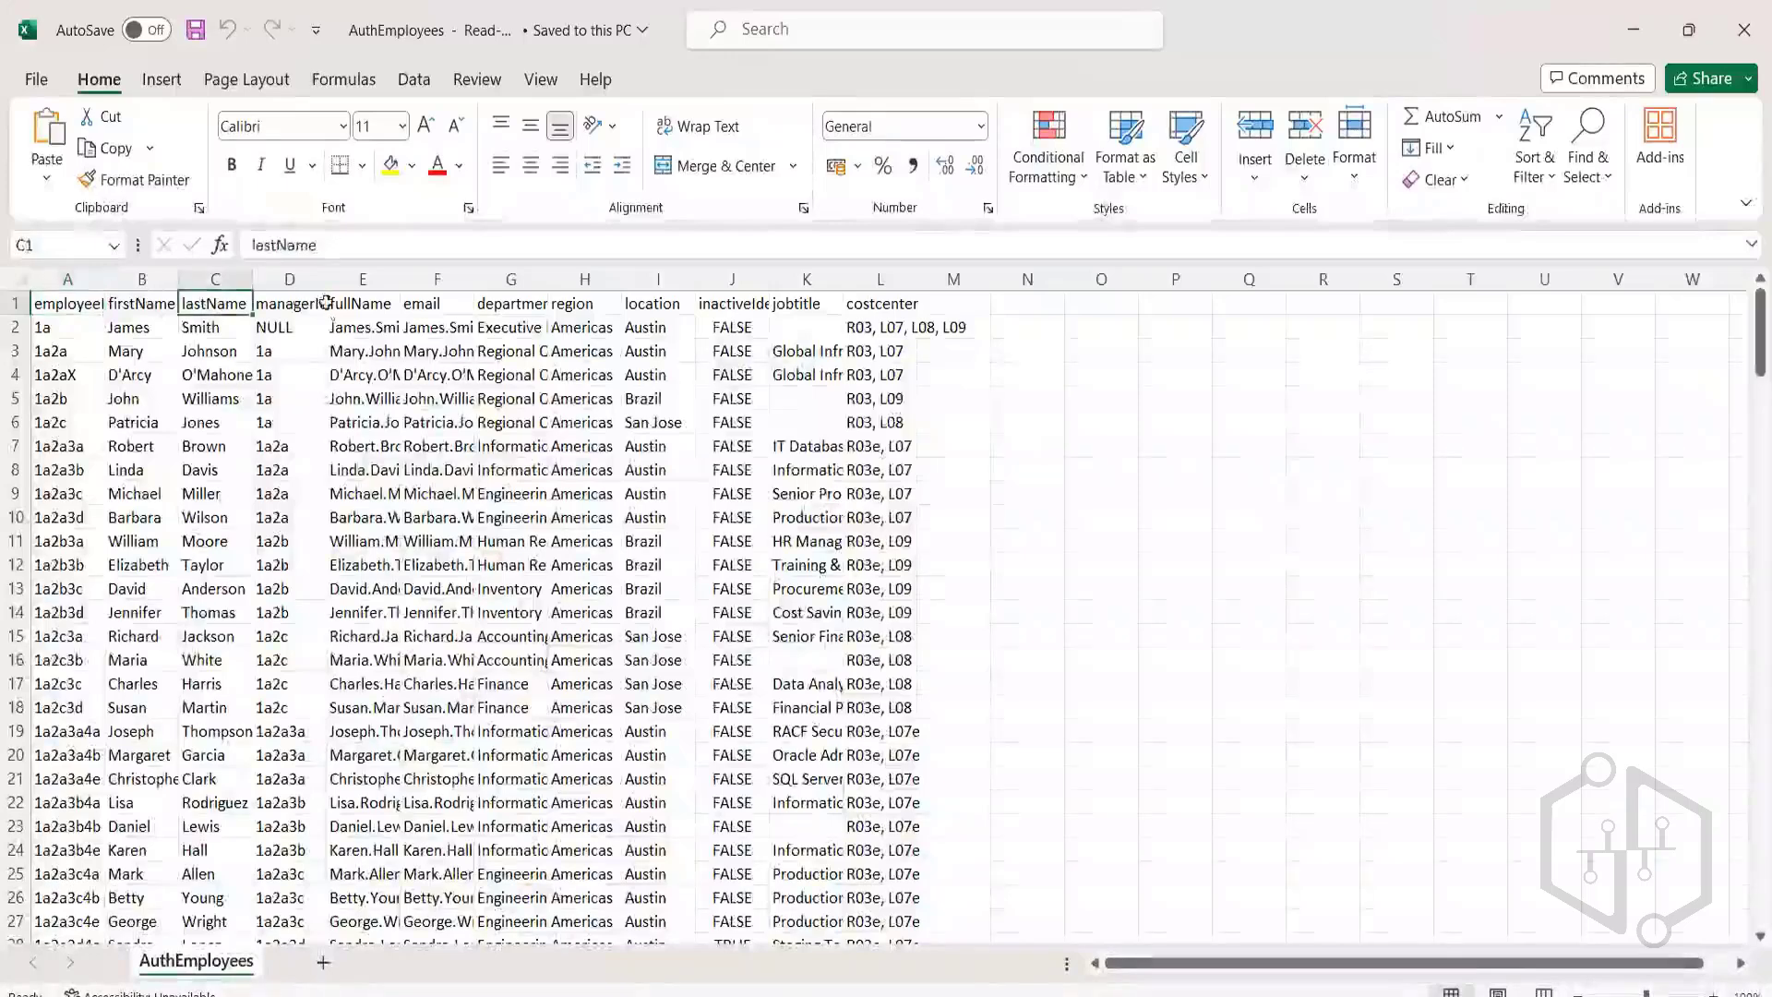
left_click(295, 303)
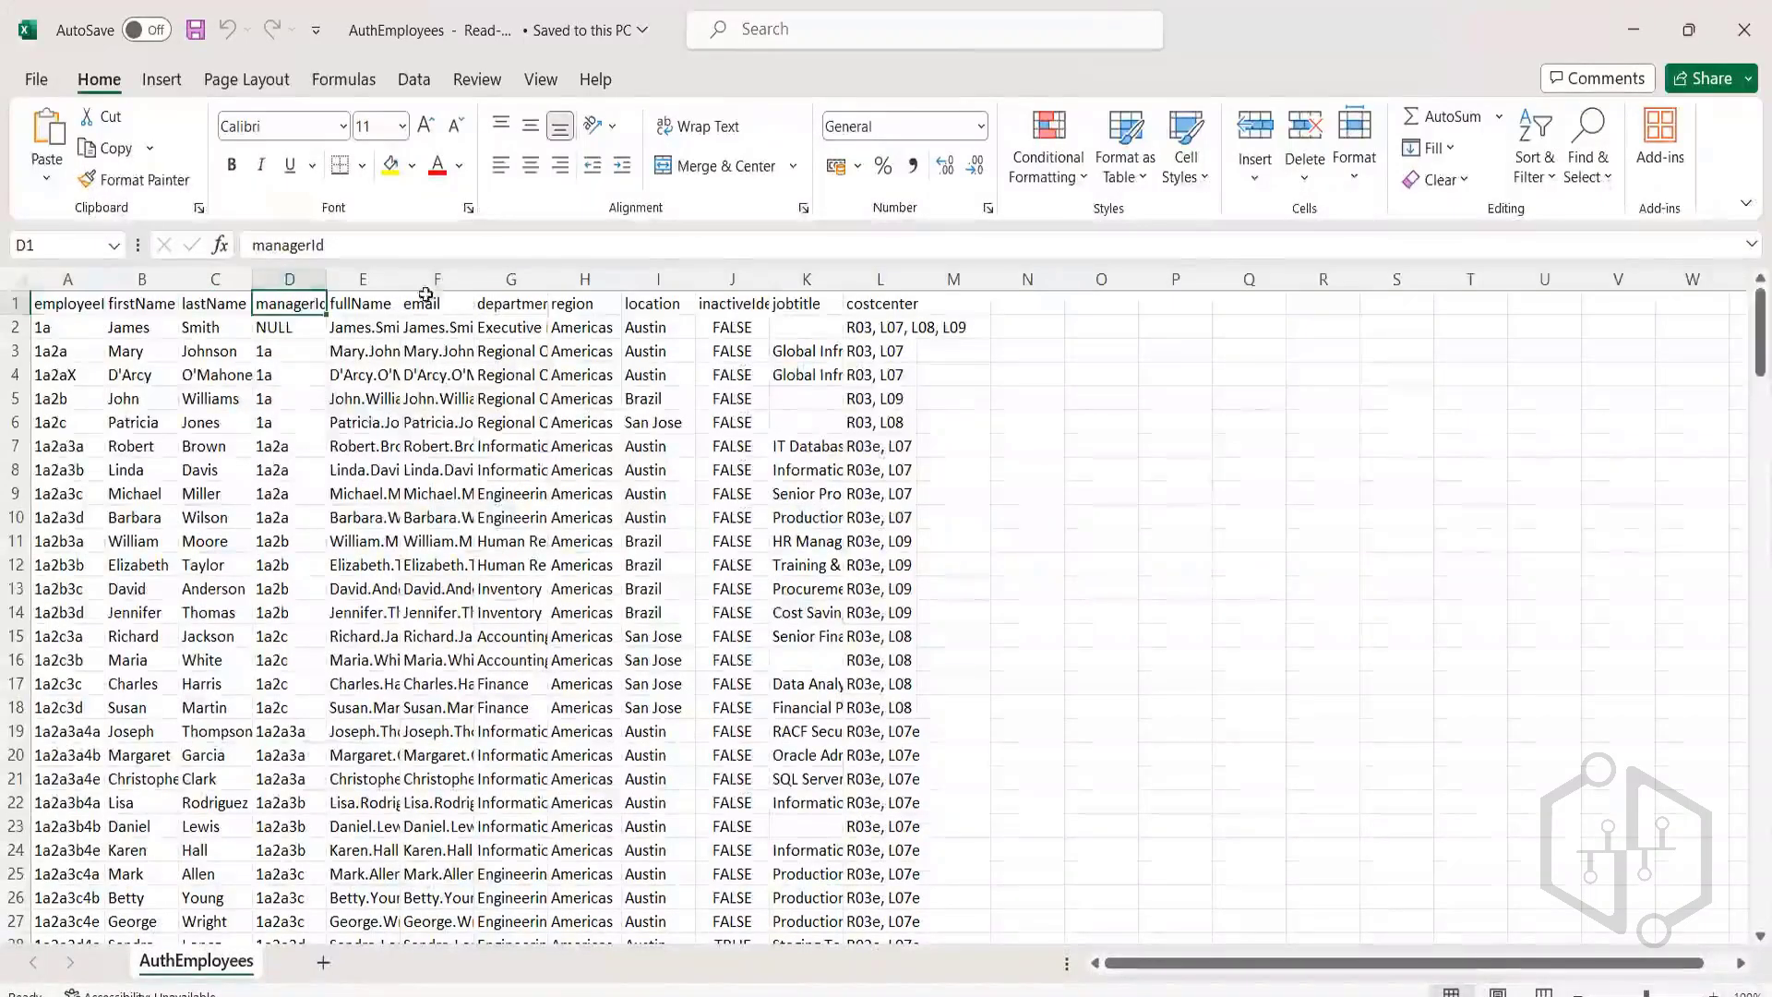
Review the Excel column headers employeeId, firstName, lastName, managerId, fullName and email.
left_click(70, 304)
left_click(156, 307)
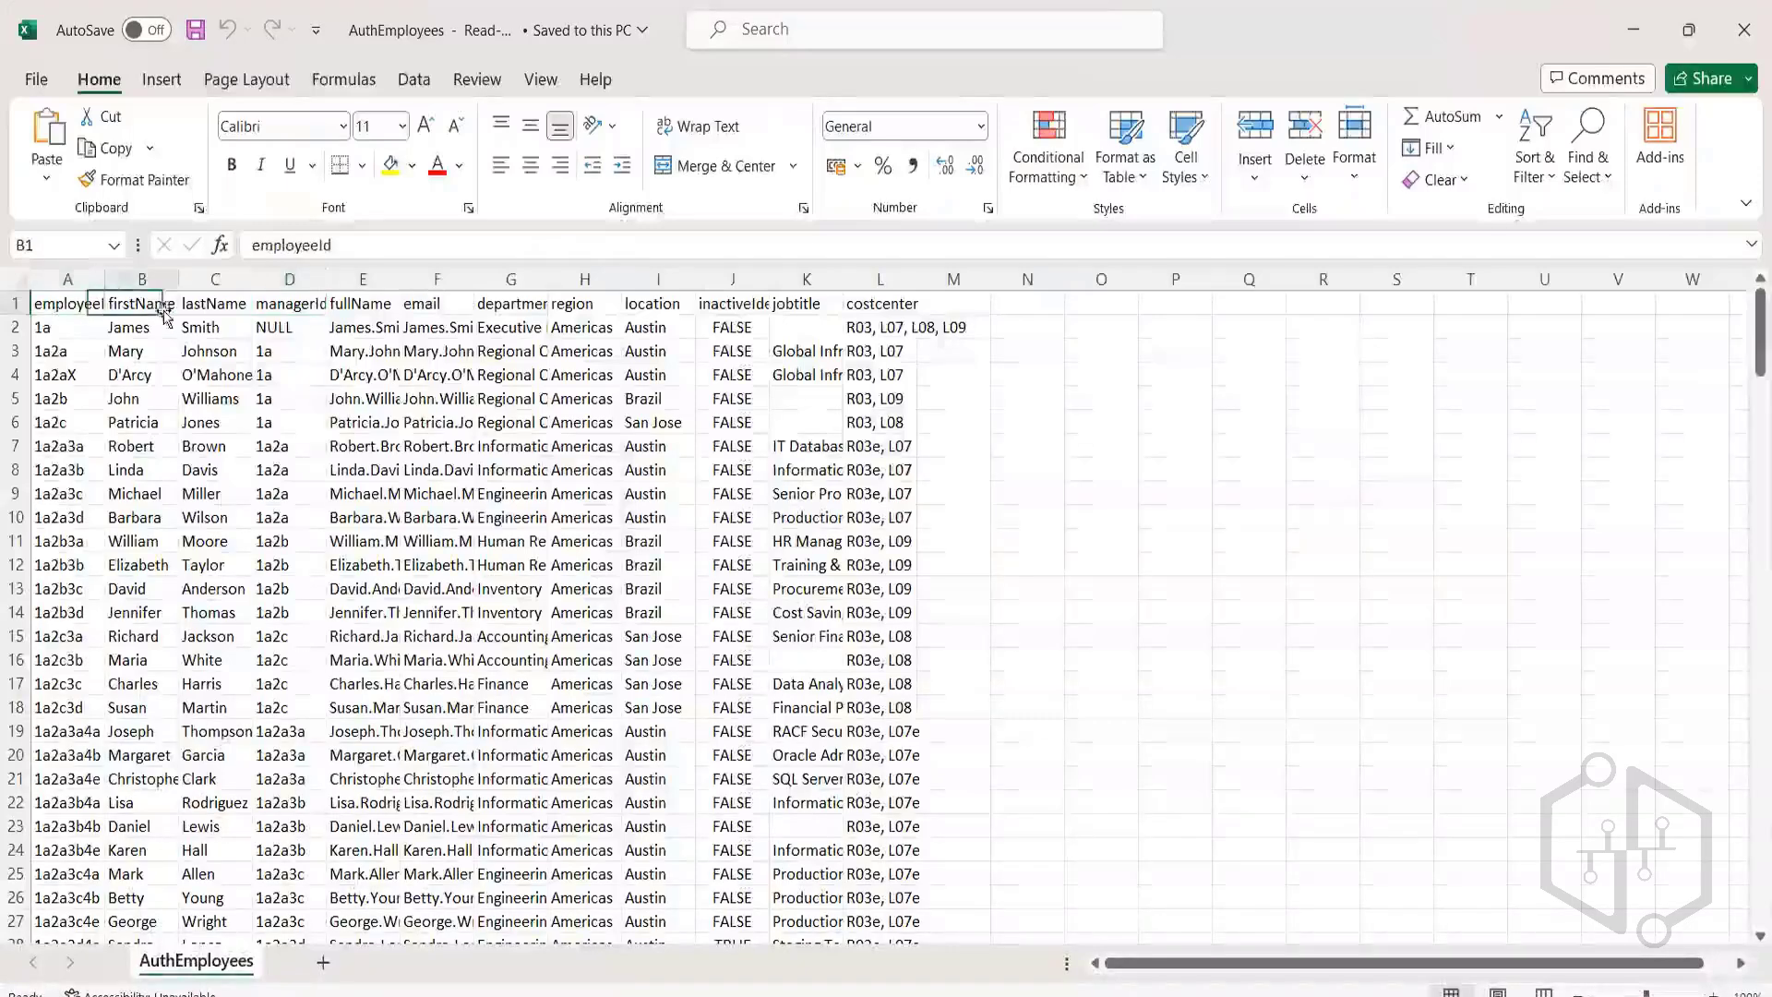
left_click(236, 303)
left_click(292, 305)
left_click(361, 305)
left_click(432, 305)
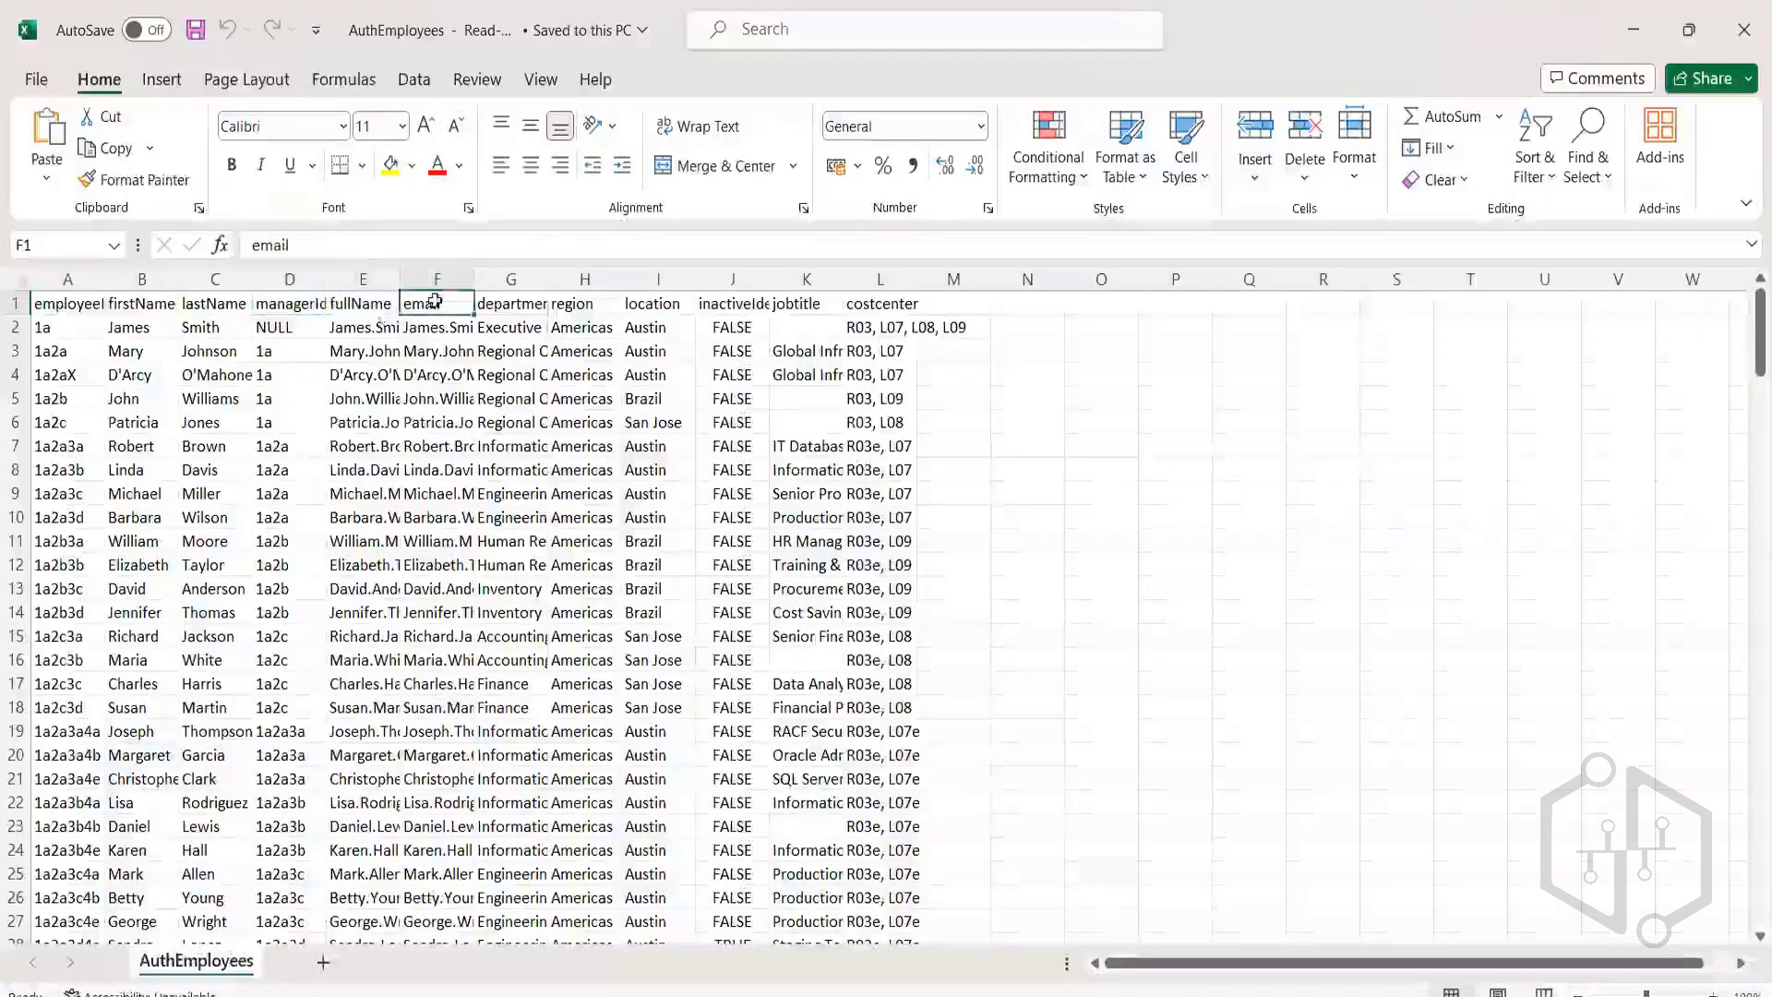
left_click(69, 306)
left_click(144, 304)
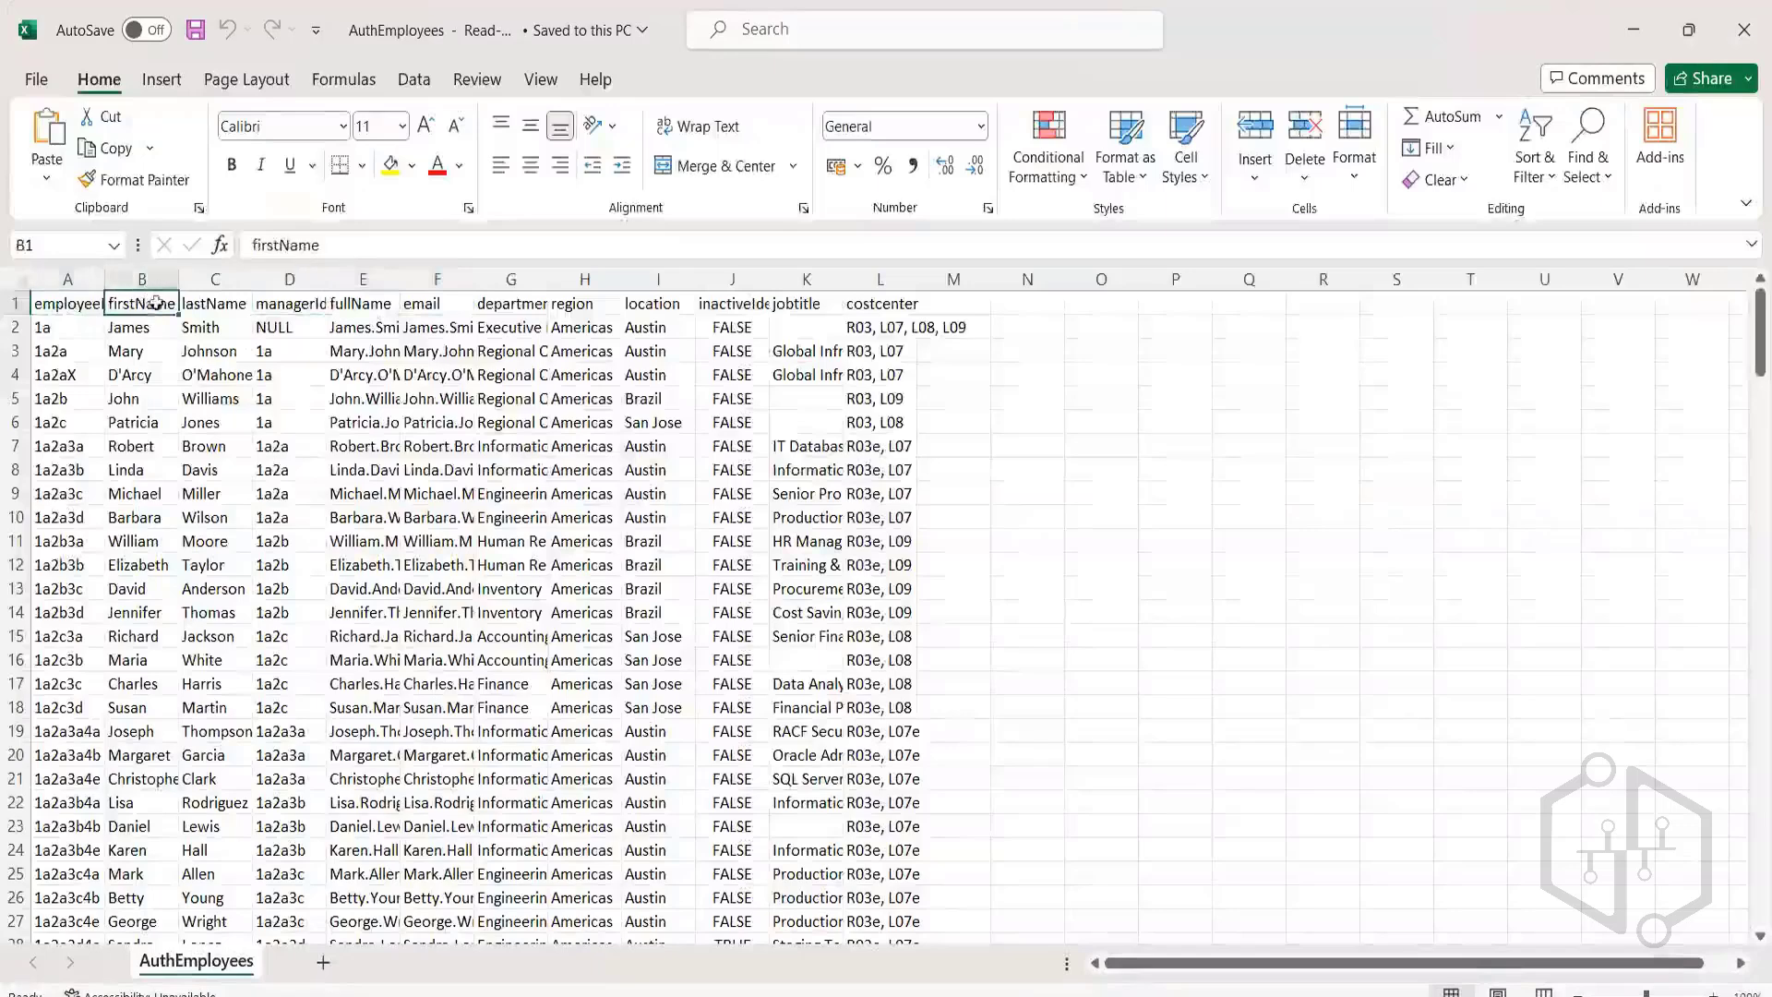
left_click(221, 308)
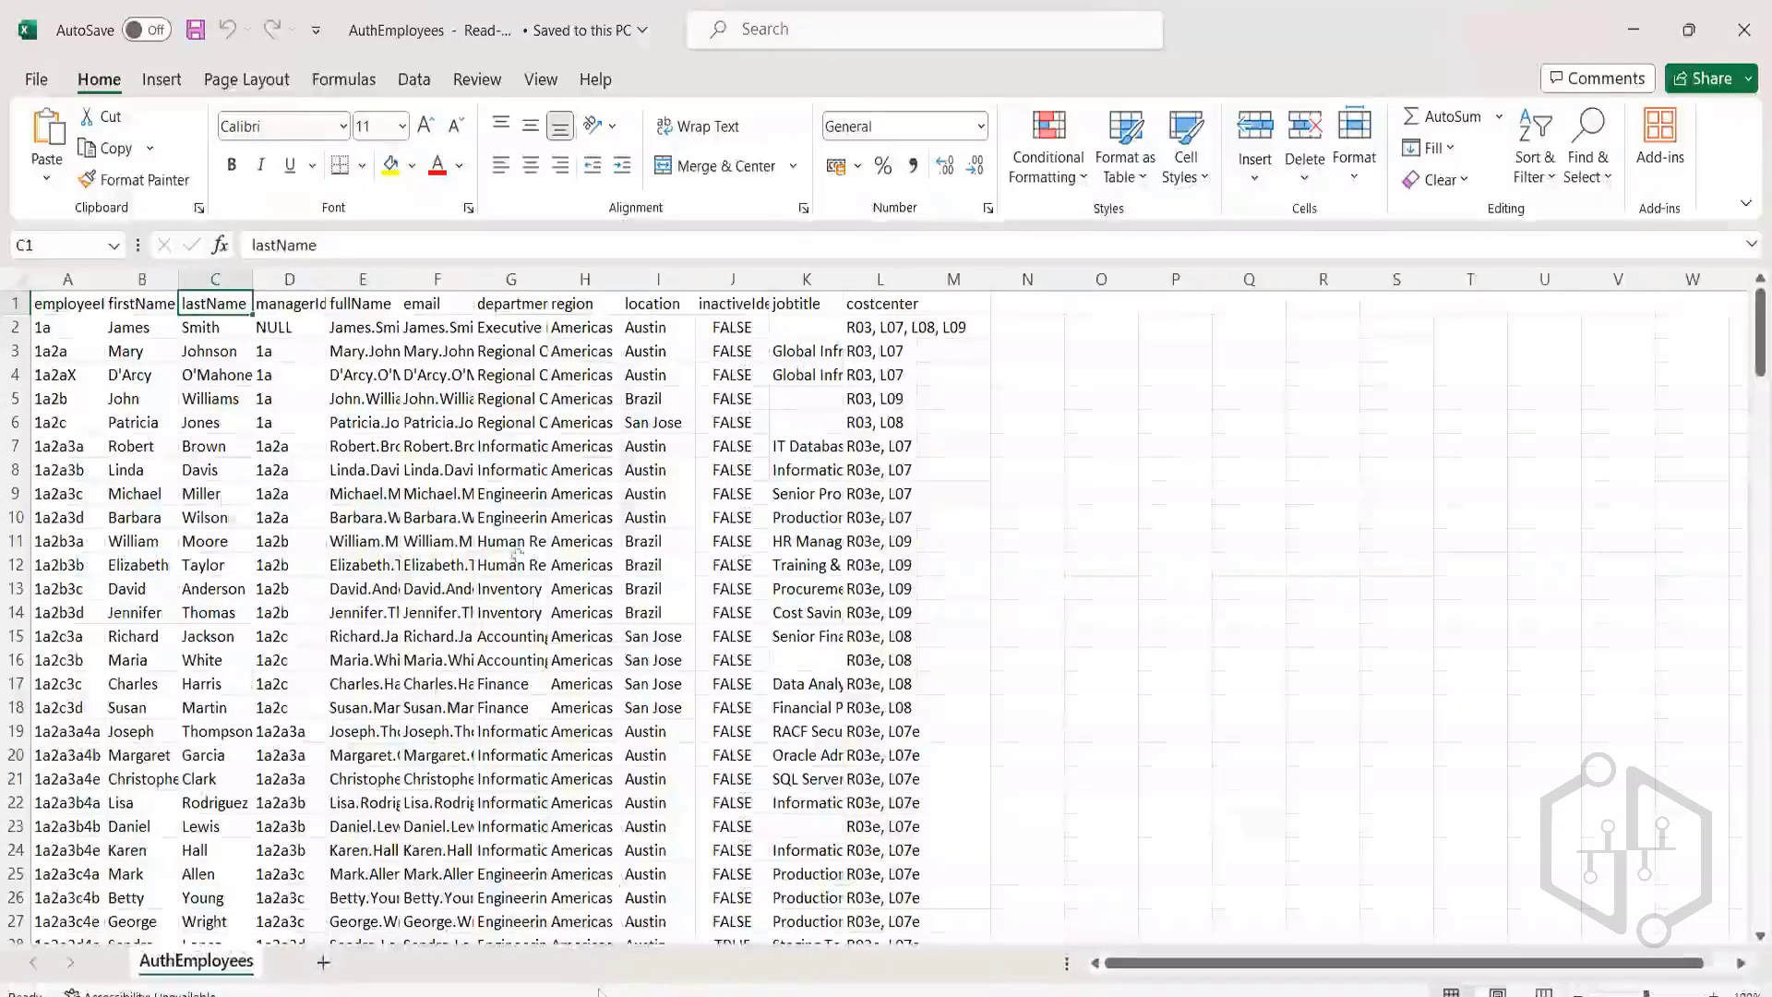
left_click(78, 305)
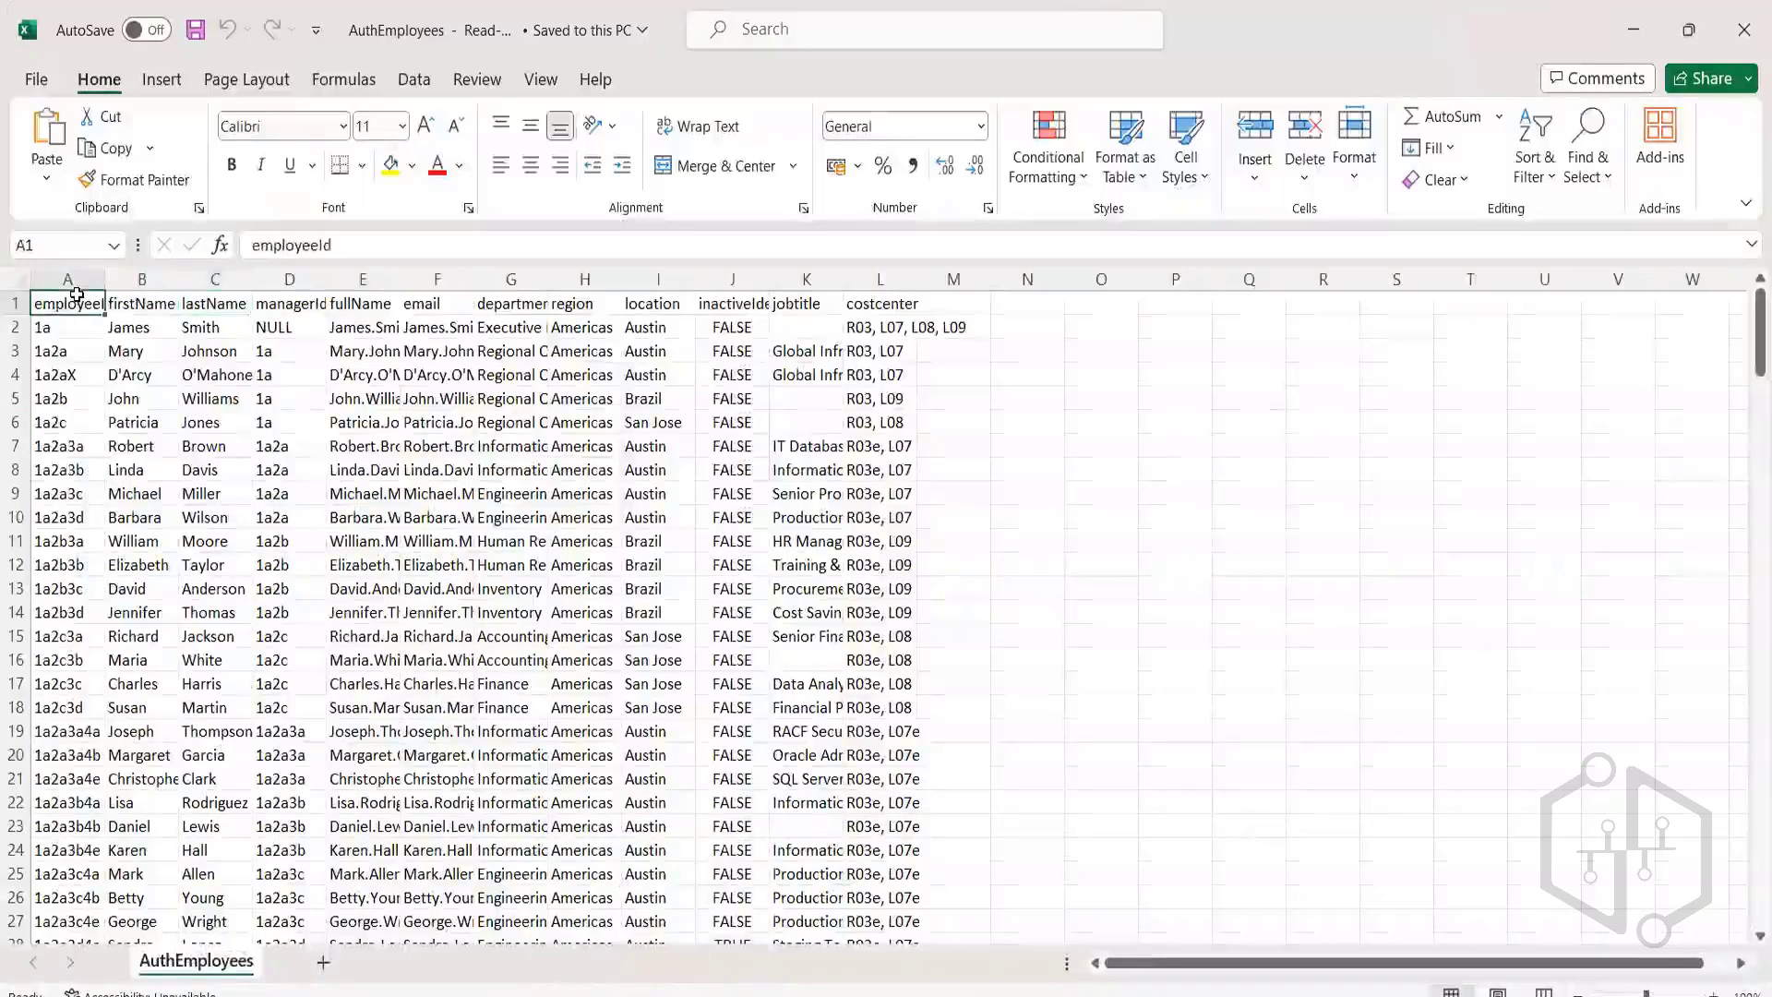
left_click(136, 308)
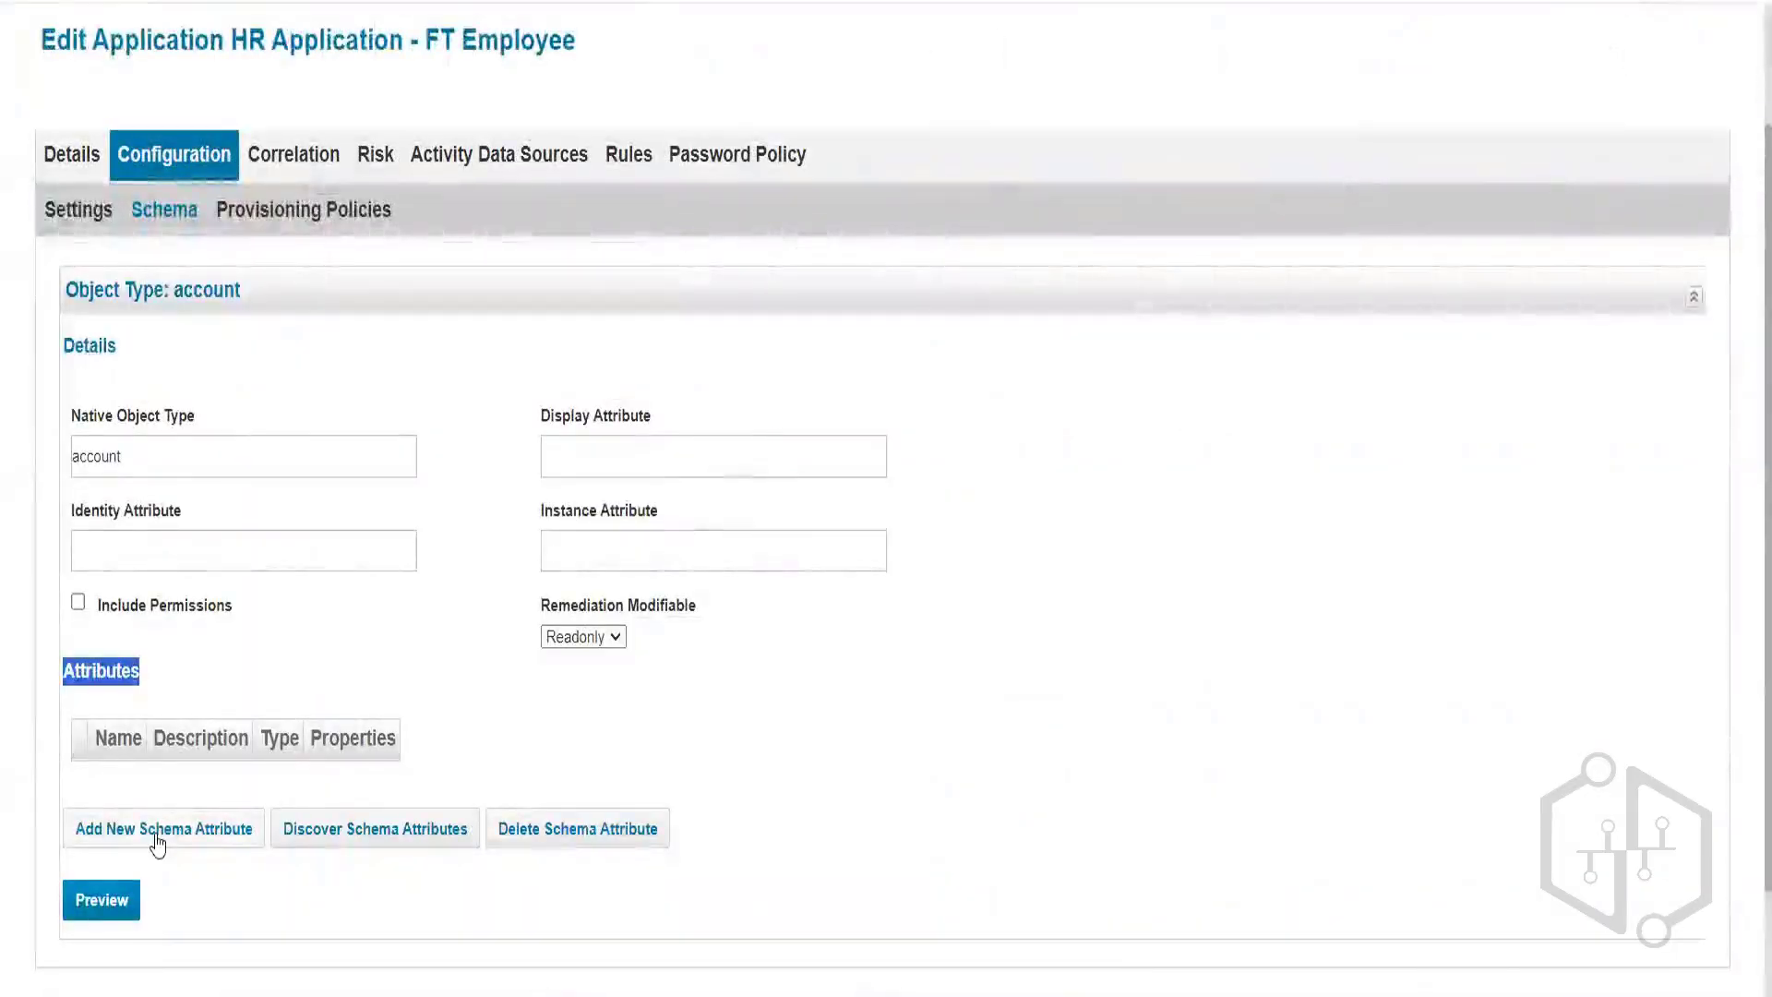
Discover schema attributes and check the employeeId, firstName, lastName, managerId and fullName results.
scroll(237, 780, "down", 2)
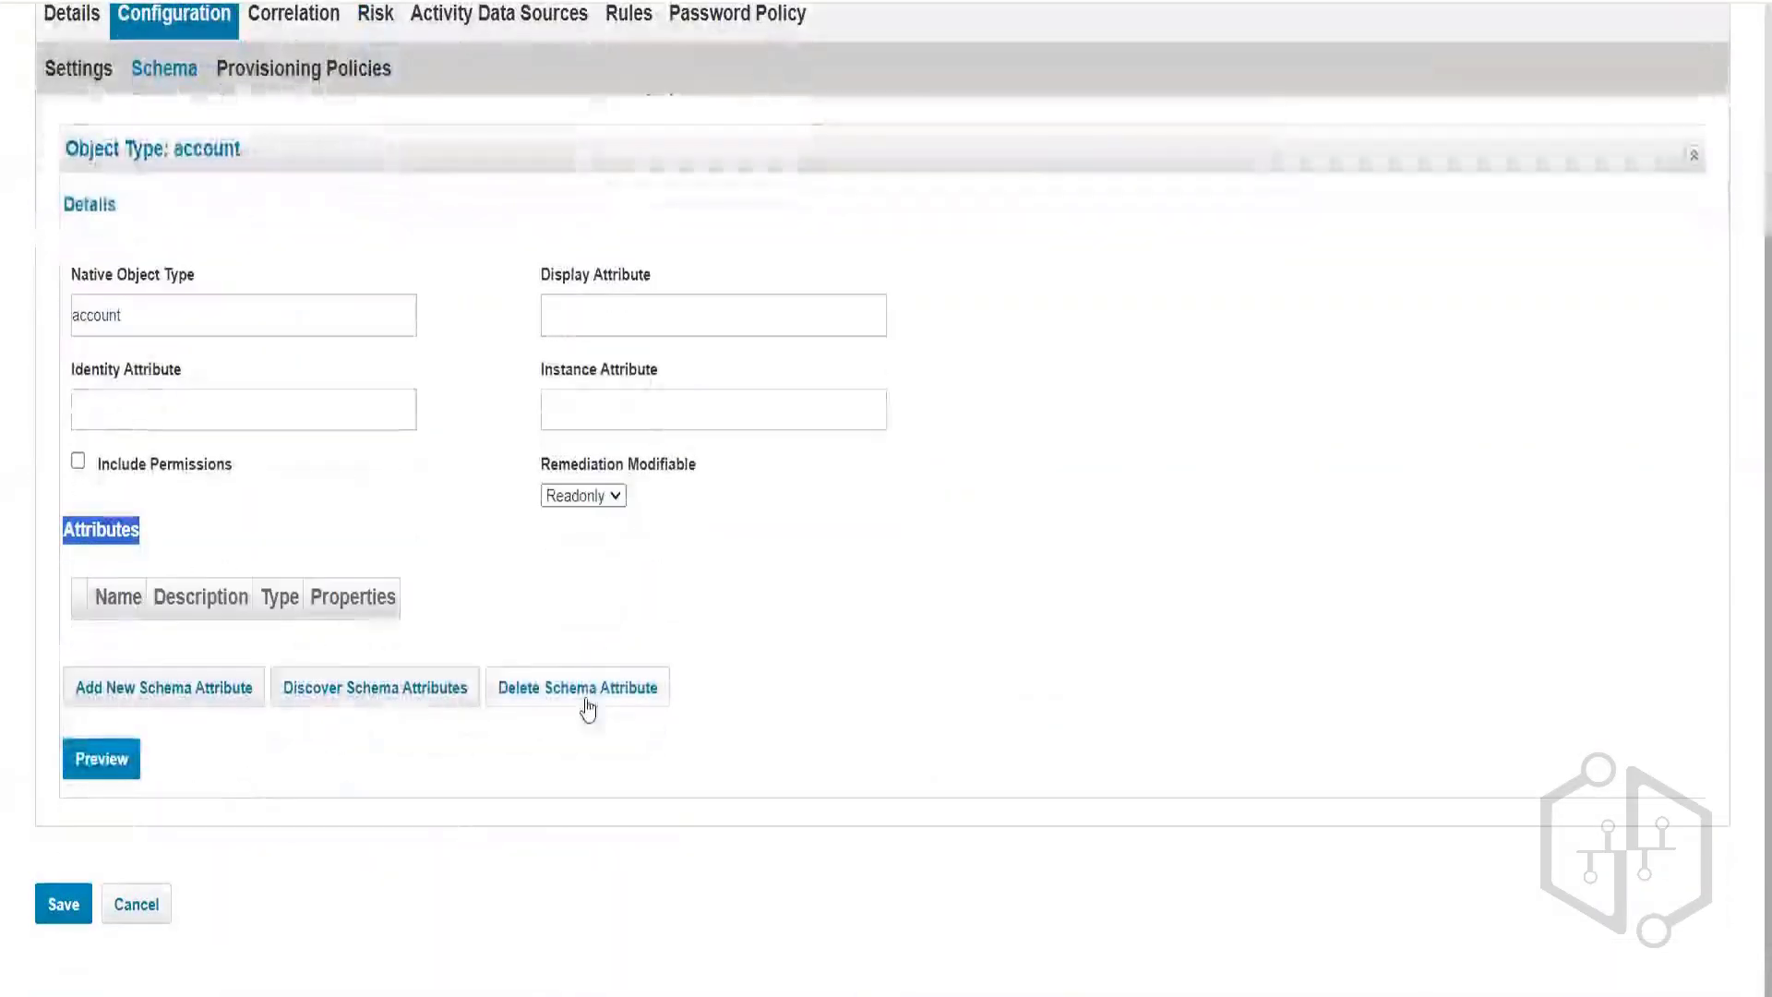
left_click(356, 707)
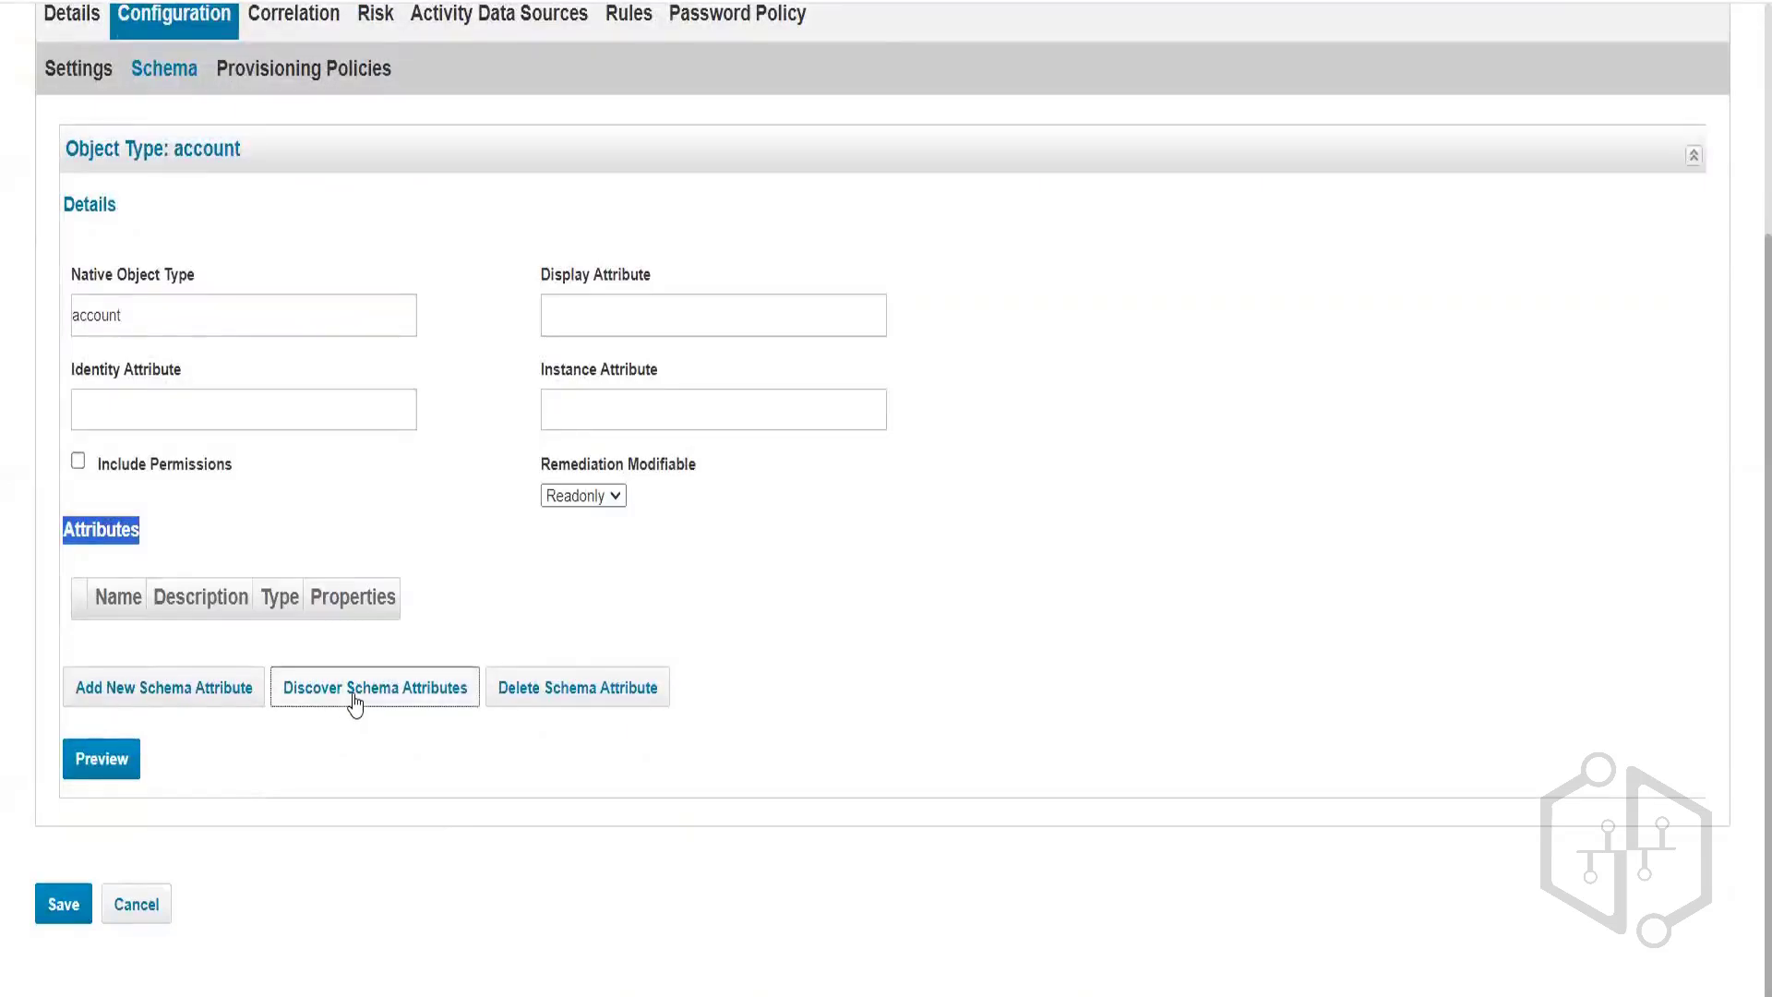
scroll(346, 704, "up", 5)
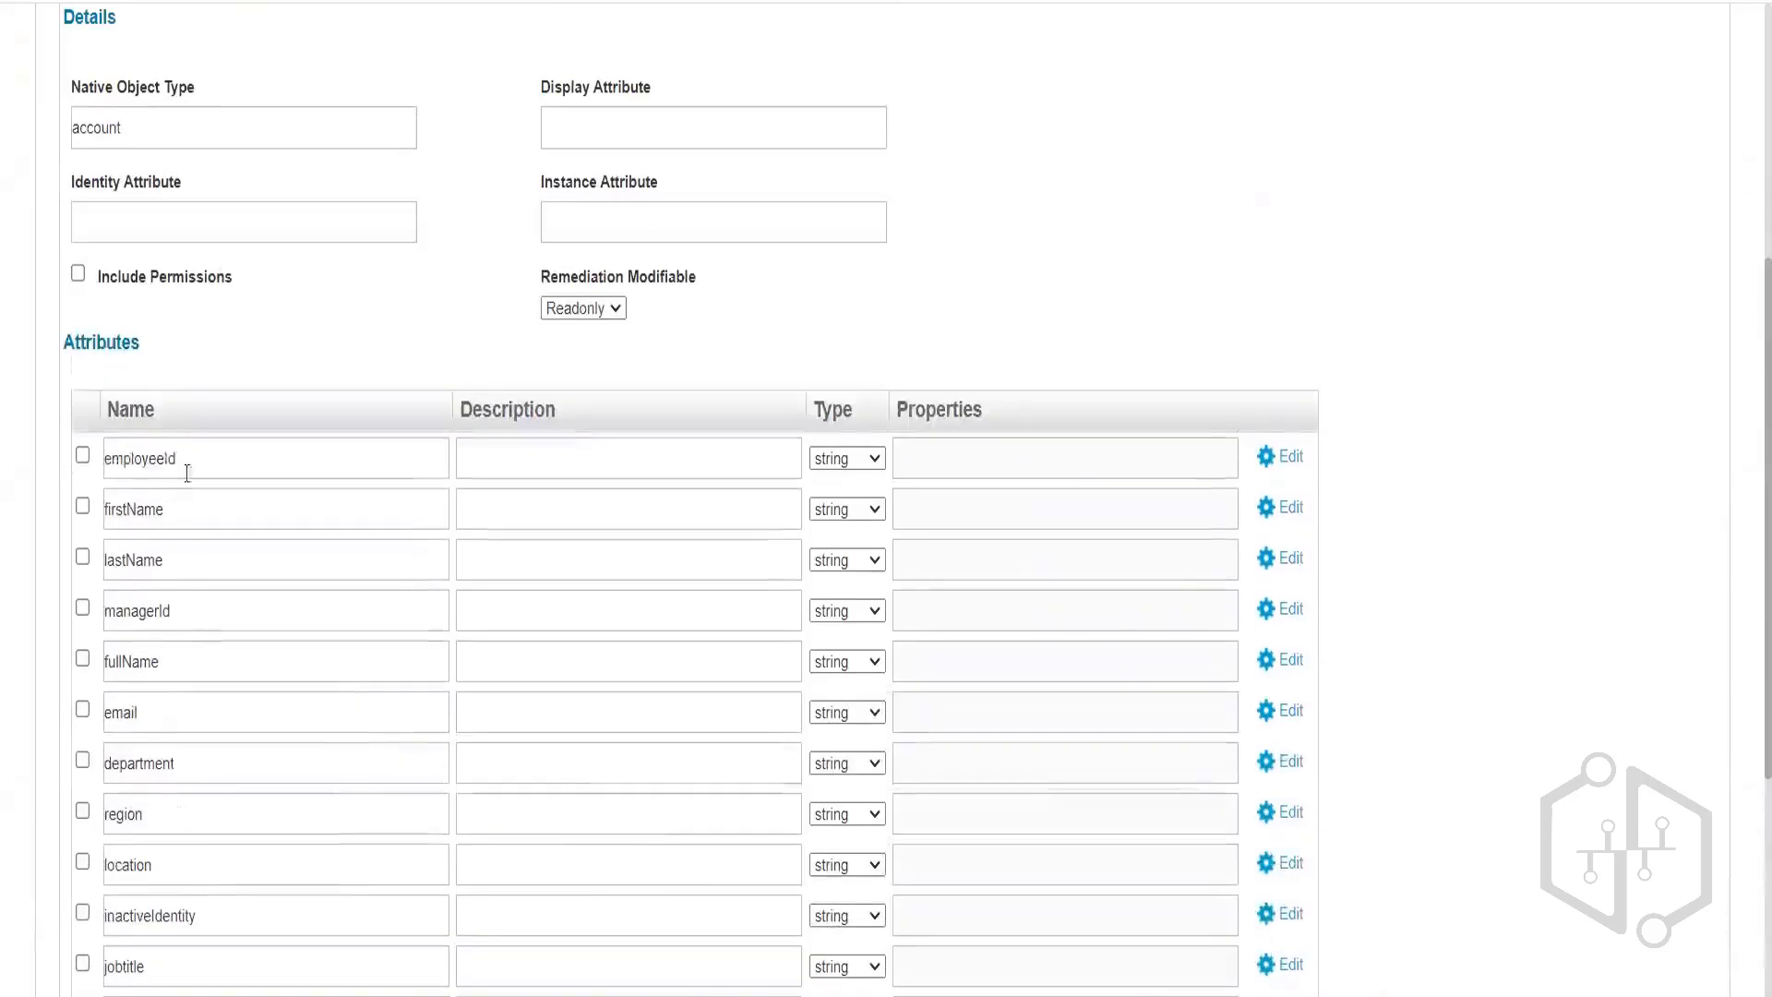
double_click(168, 458)
double_click(183, 510)
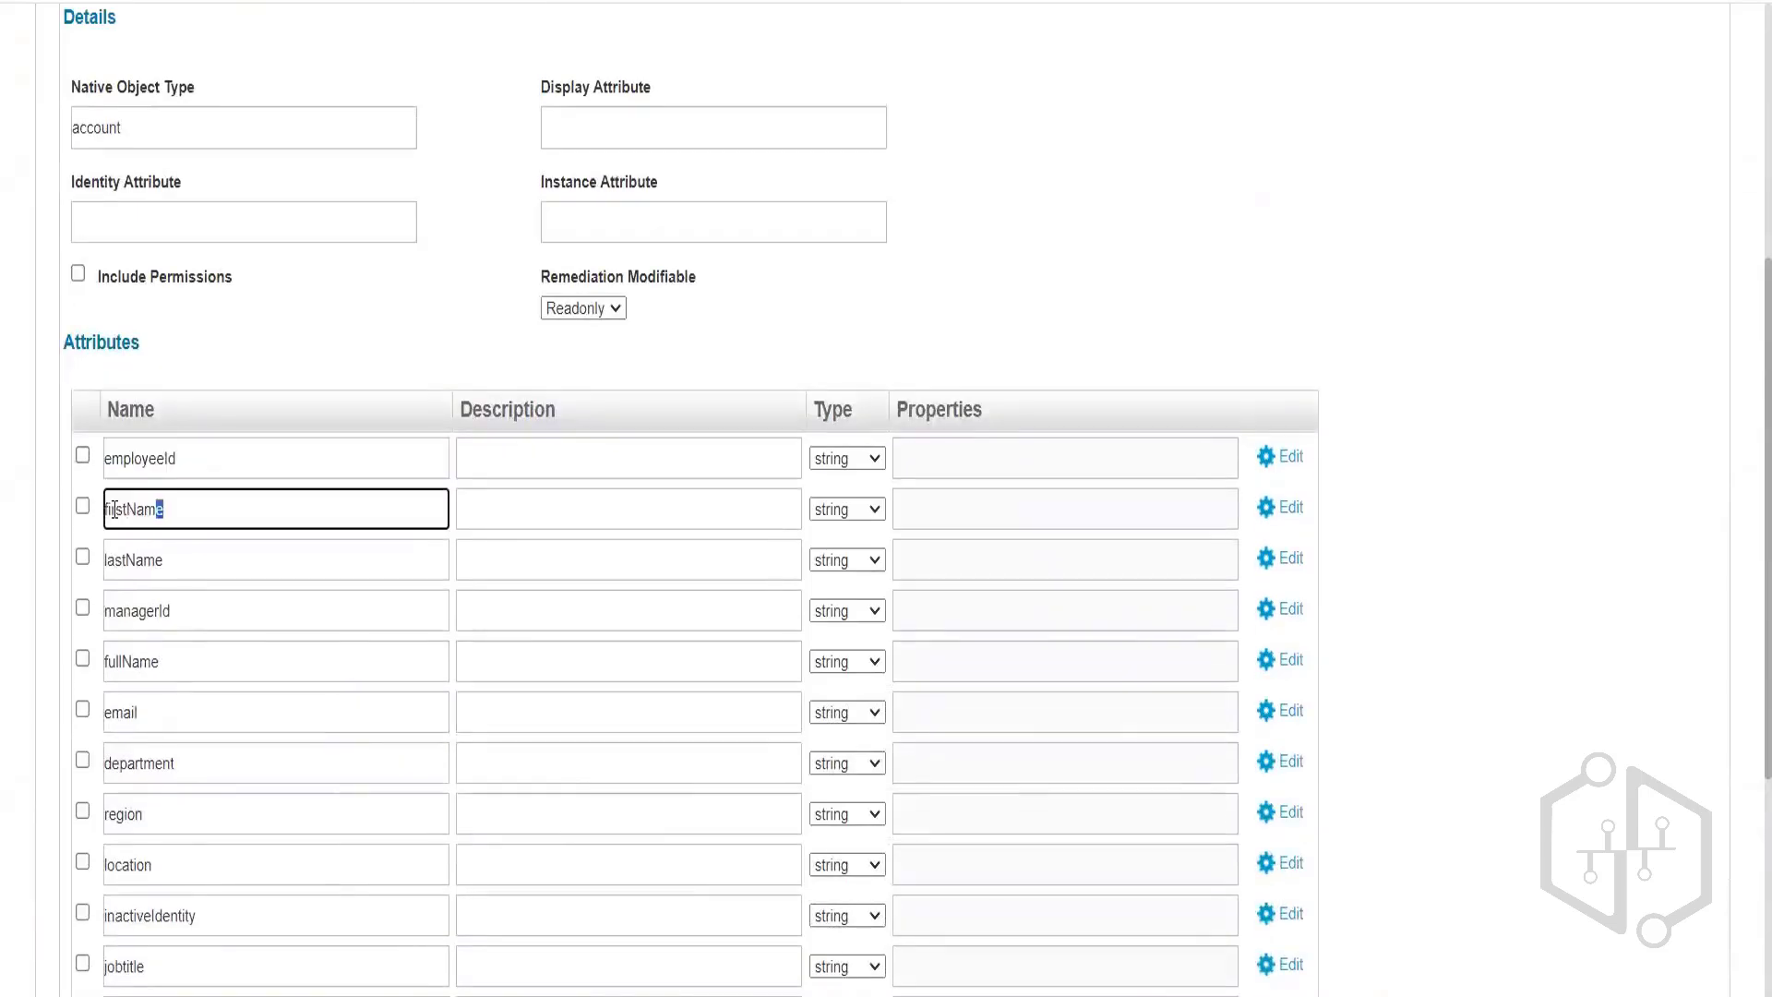
double_click(174, 552)
double_click(192, 605)
scroll(312, 618, "down", 2)
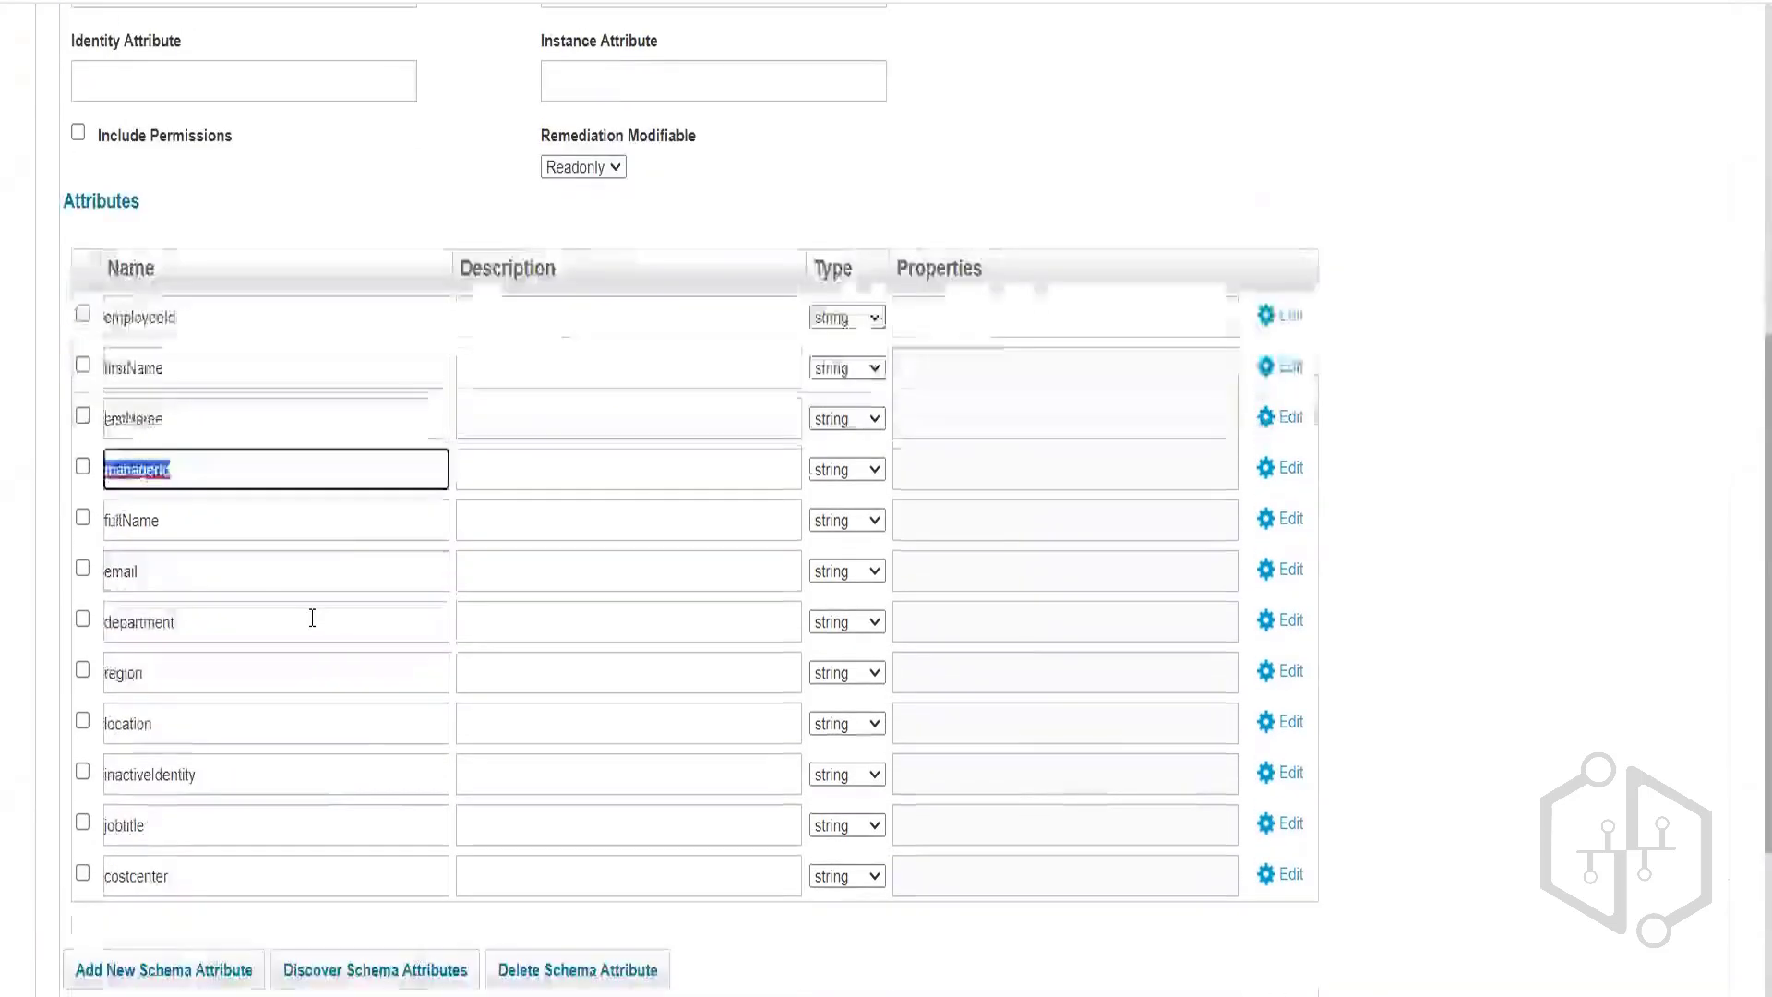
double_click(214, 516)
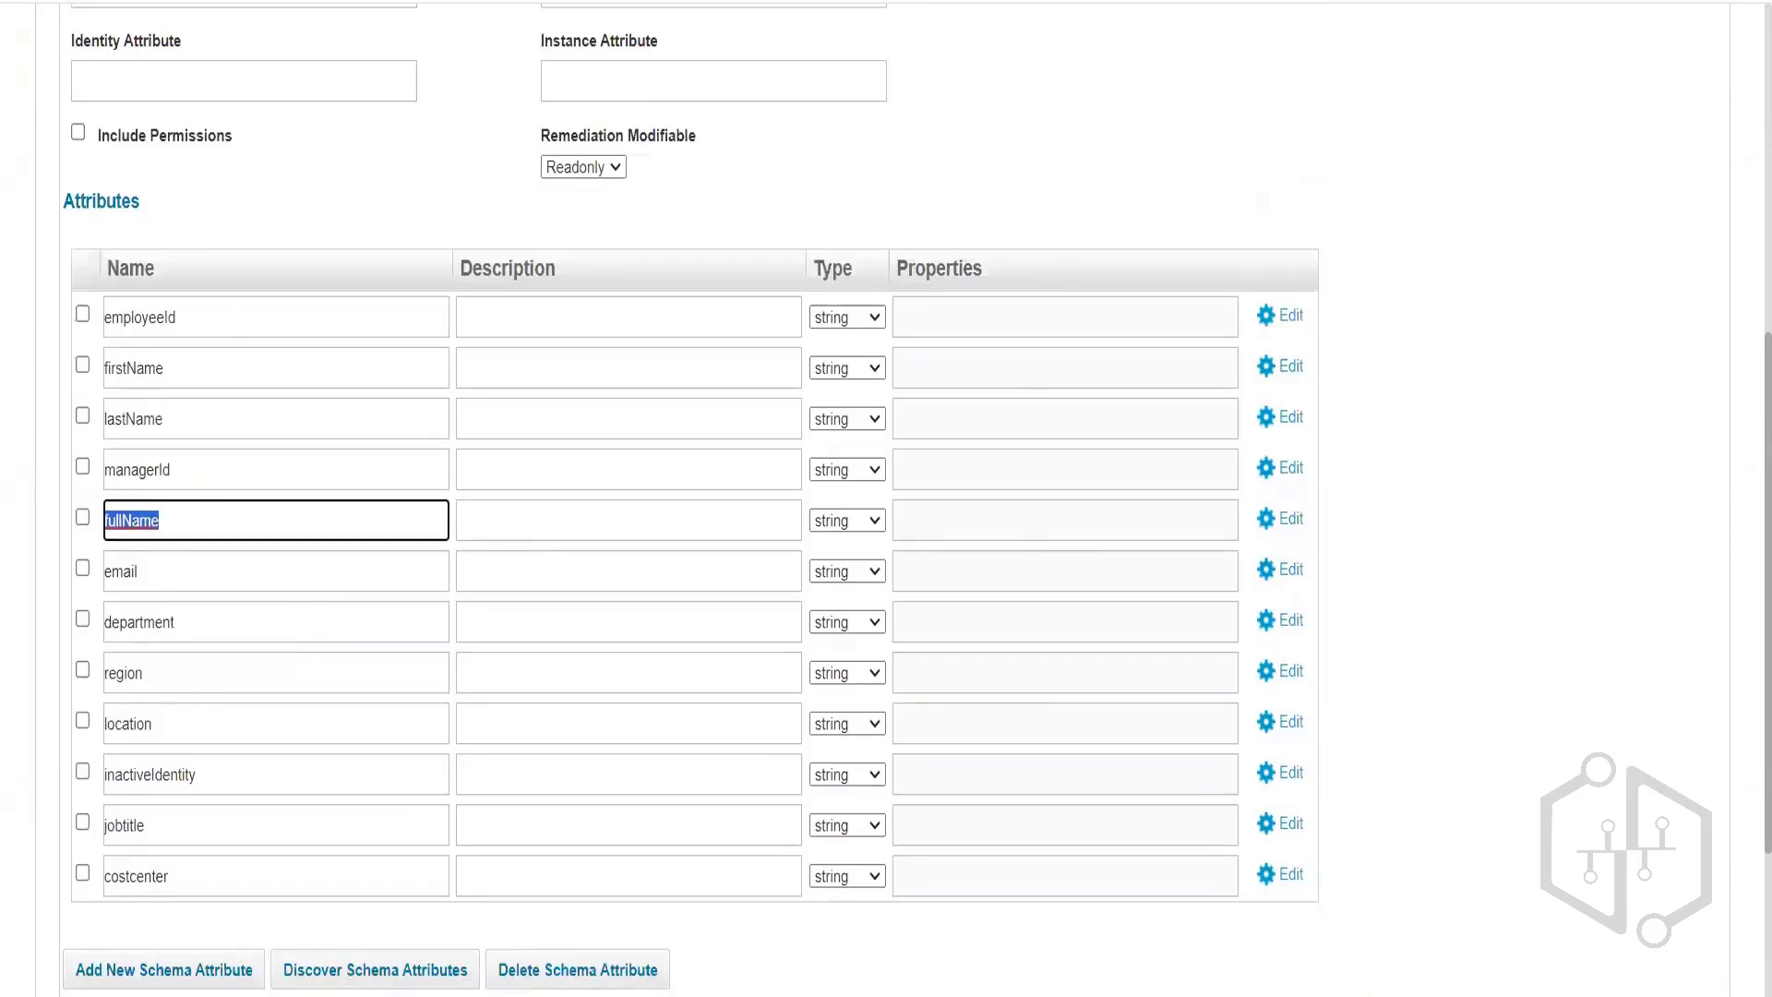
key("alt+Tab")
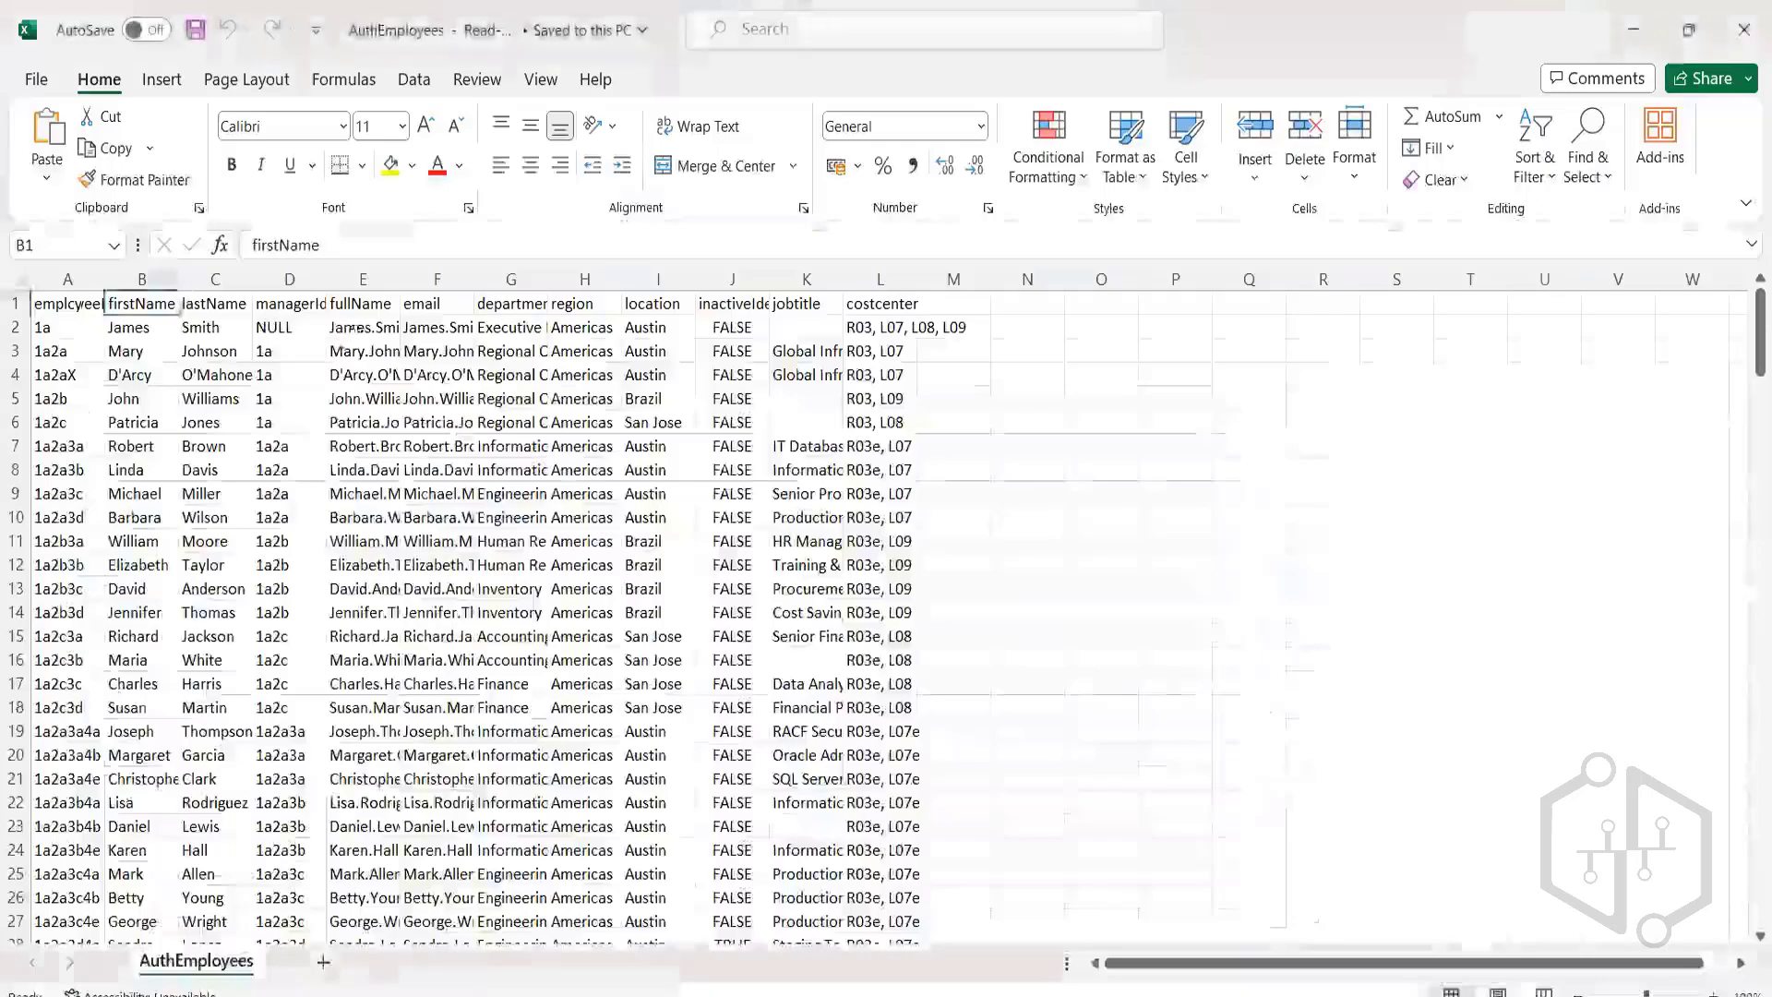
After selecting Excel's header row, set the Delimiter to a comma and open the Schema sub-tab.
left_click(46, 303)
left_click_drag(41, 302, 881, 303)
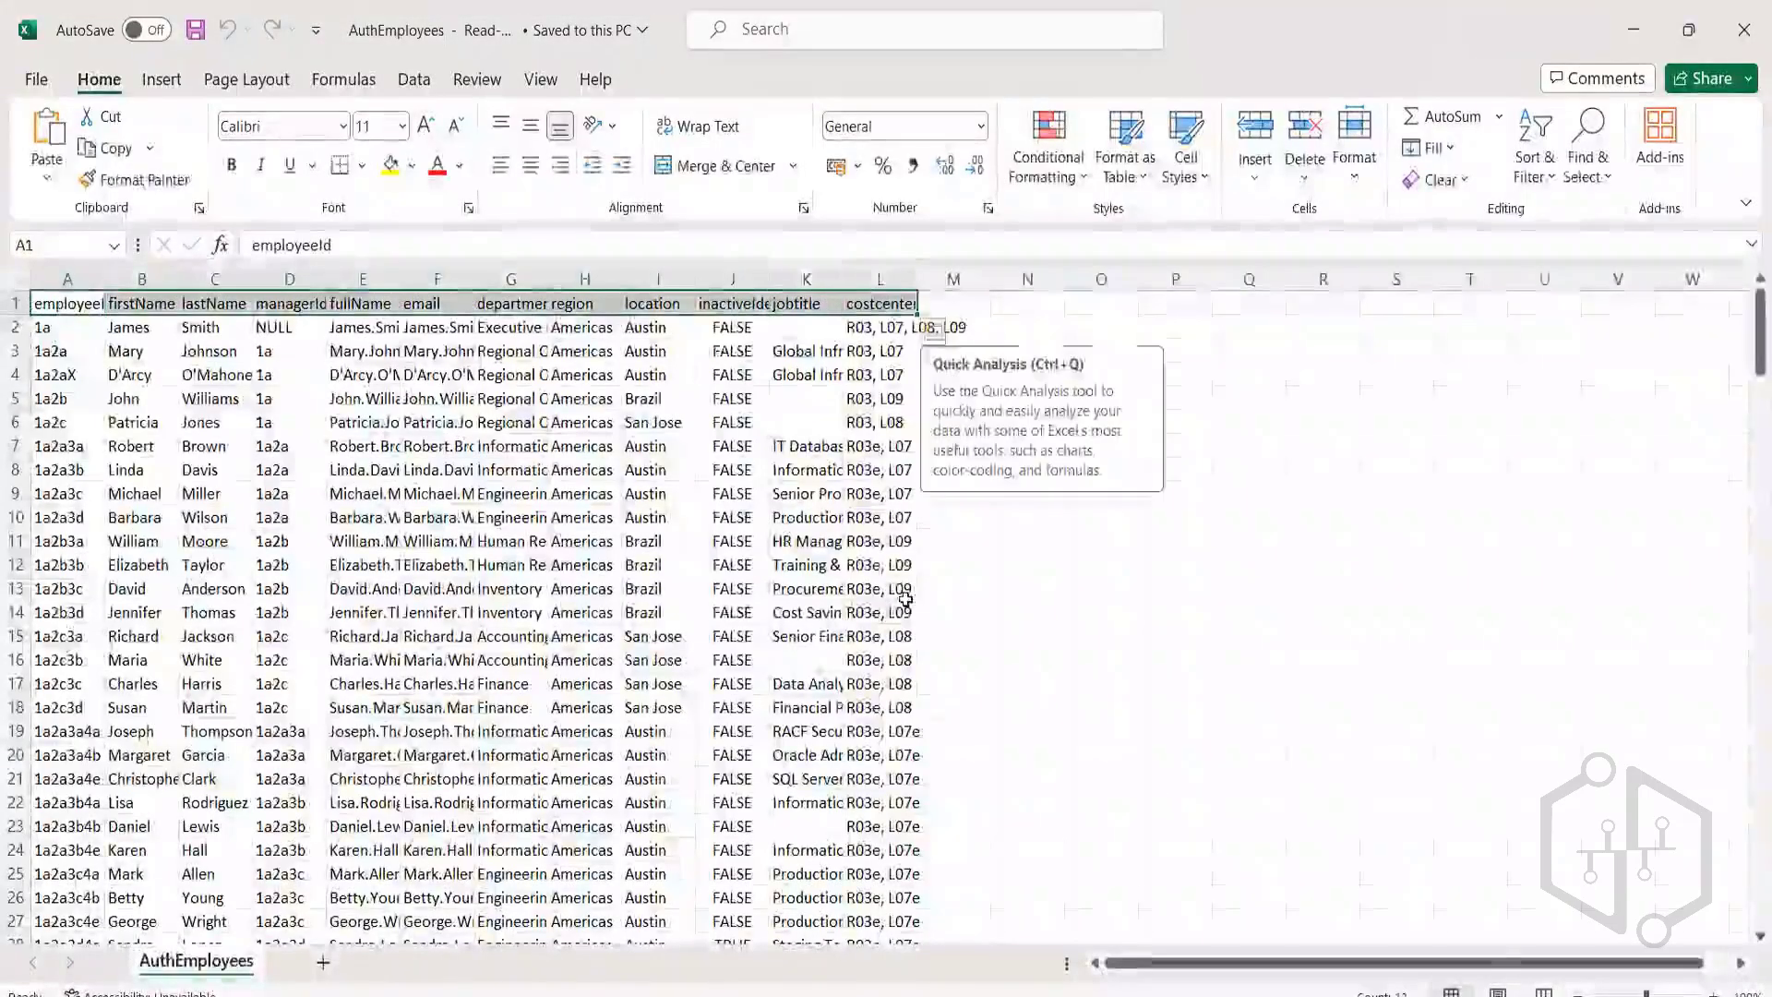
key("alt+Tab")
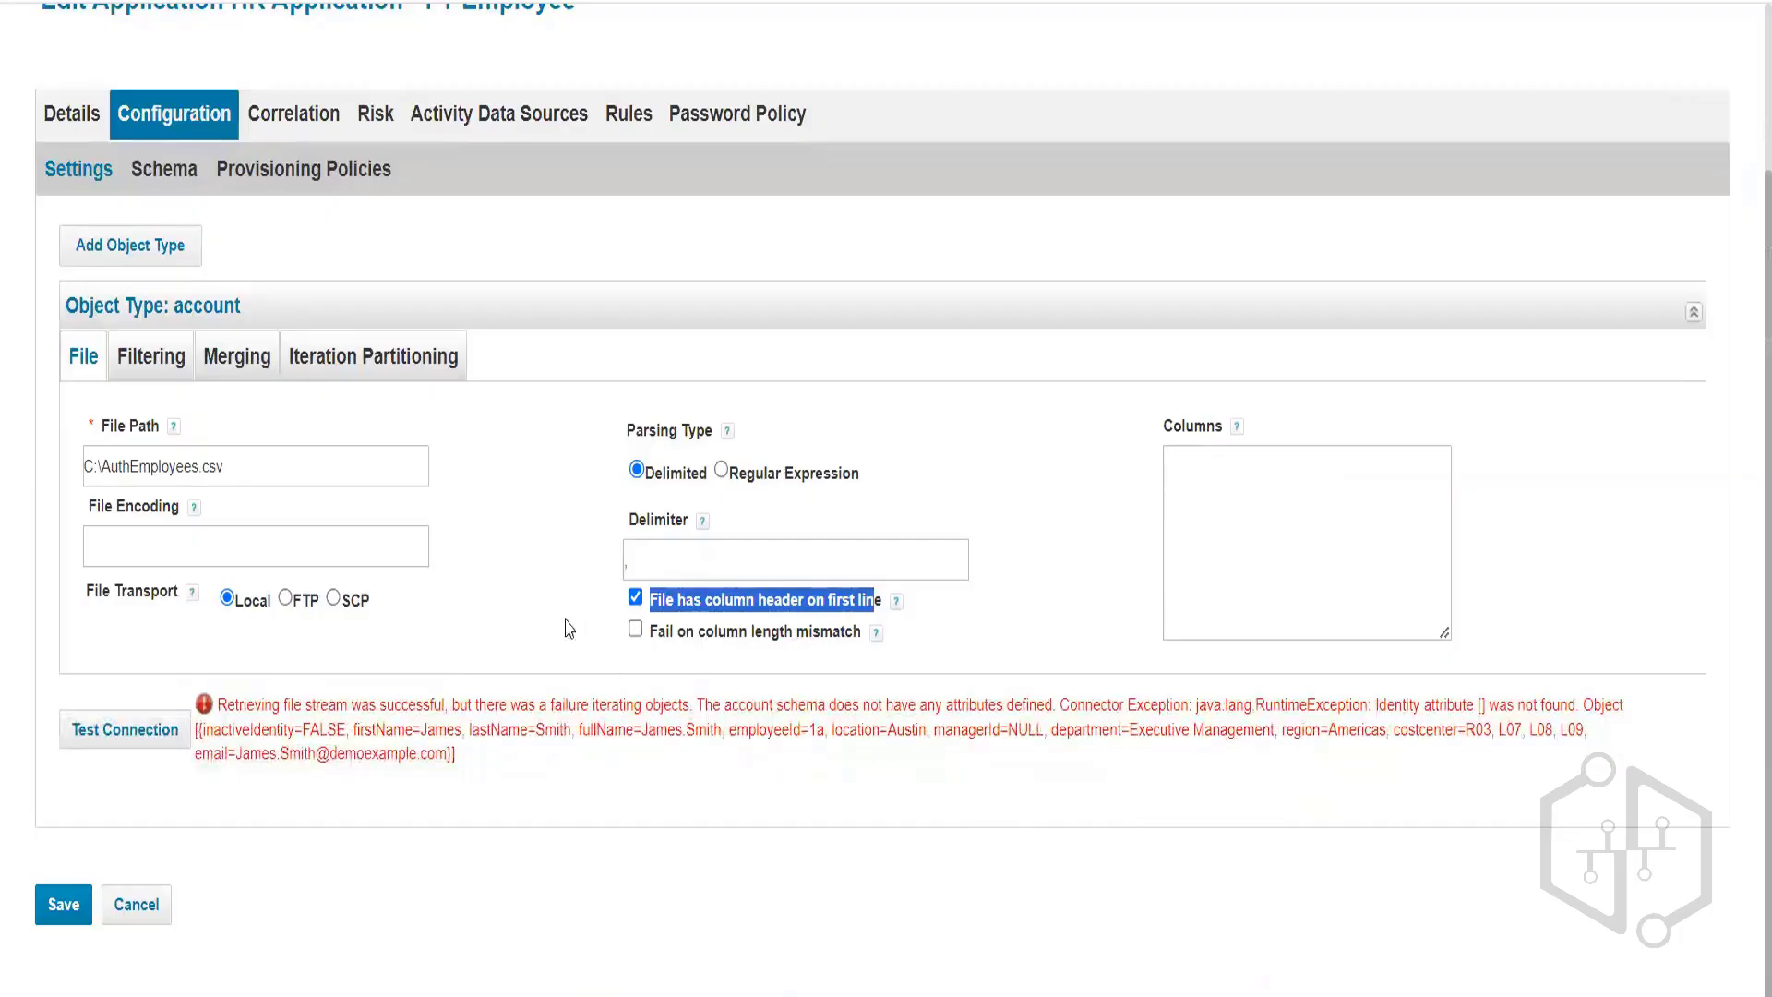
left_click(658, 561)
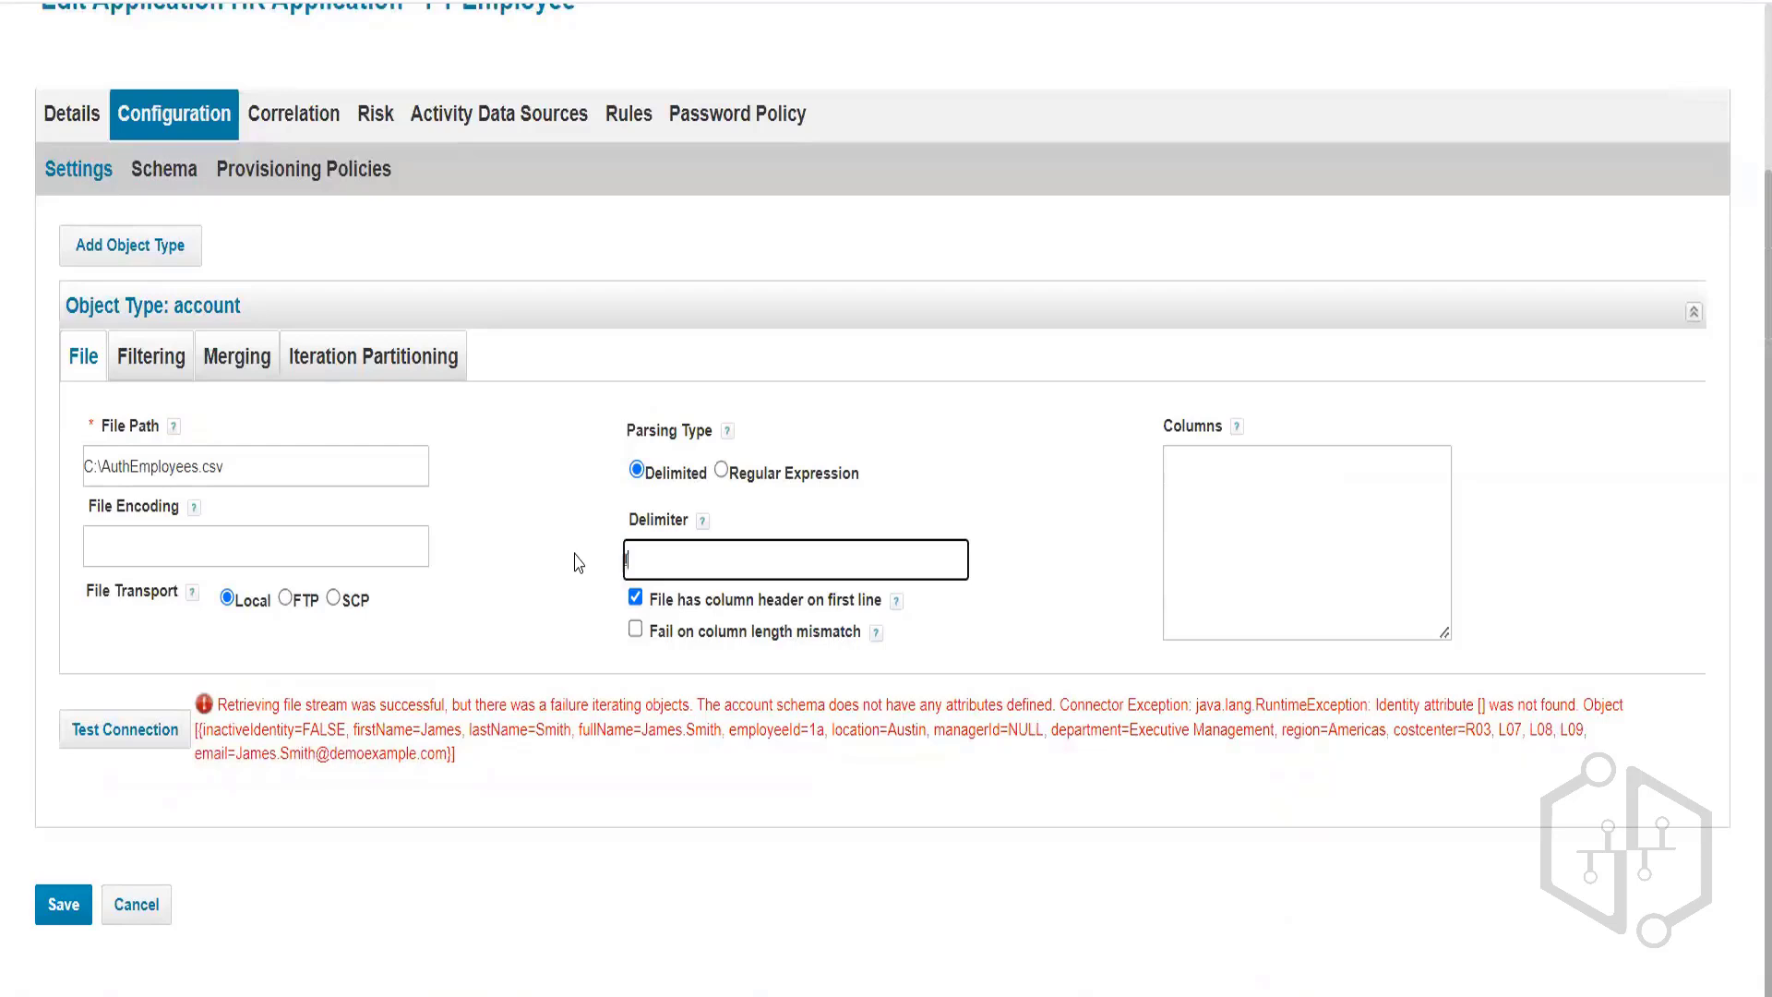
type(",")
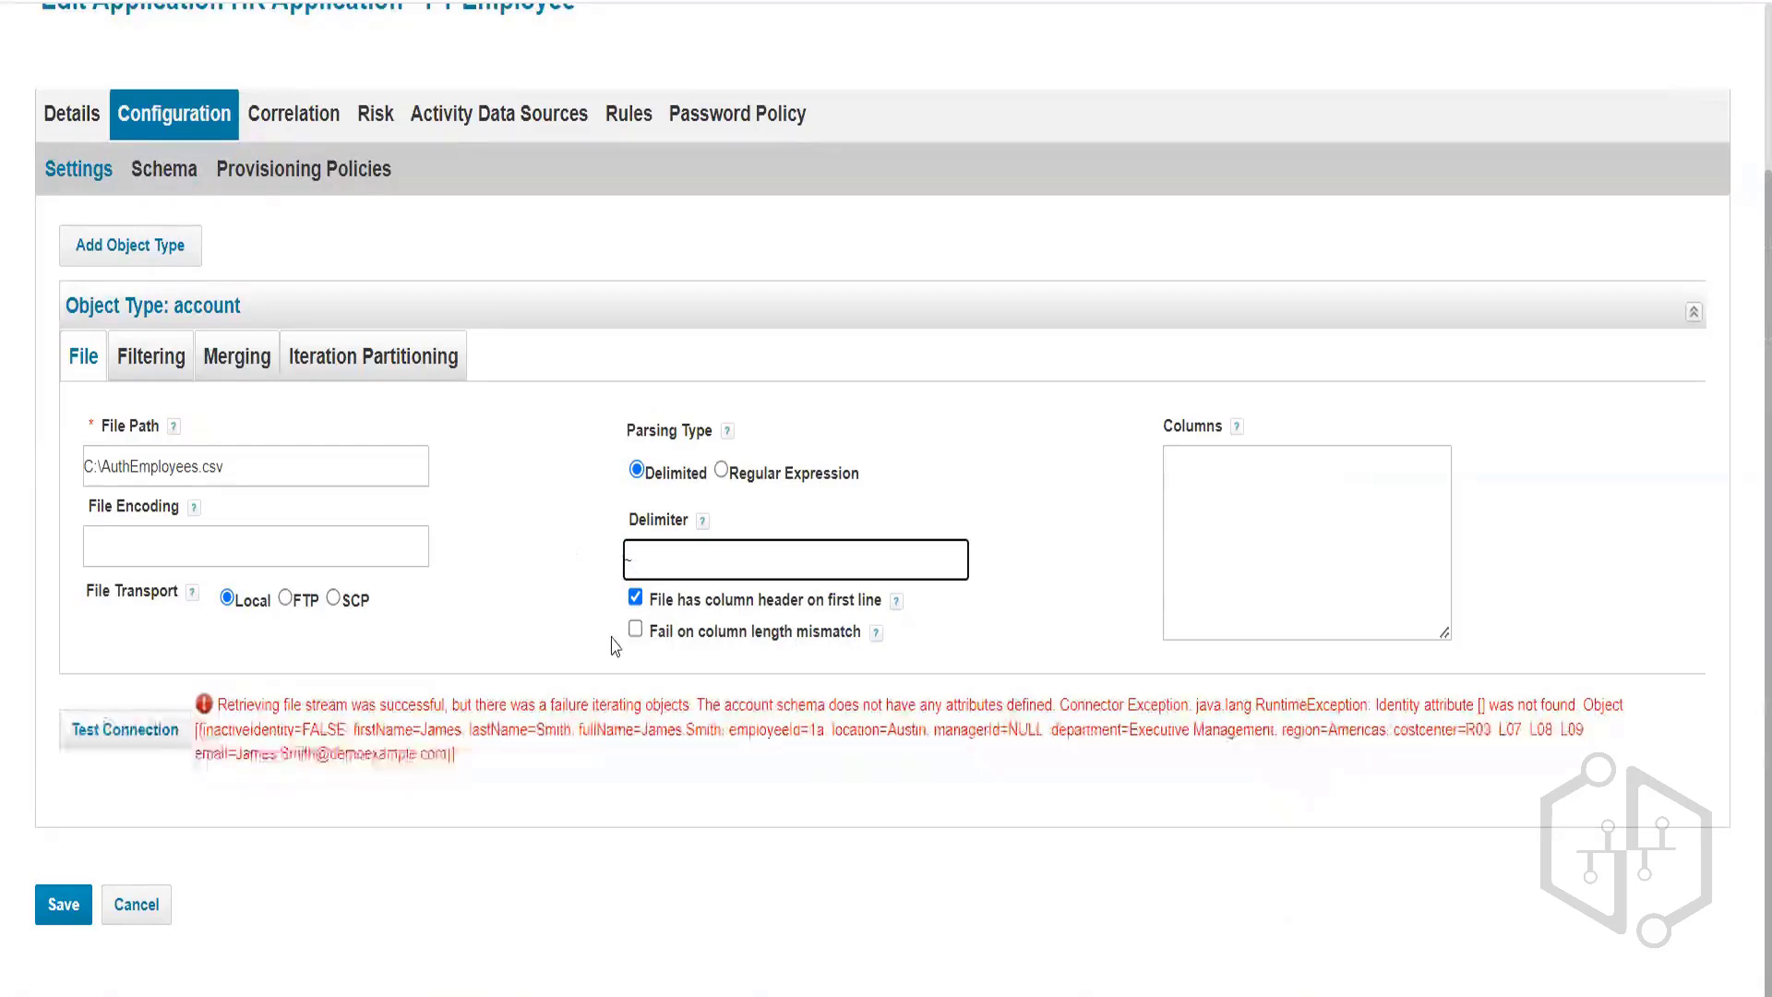
left_click(158, 175)
Rediscover schema attributes, inspect the single comma-joined attribute name, and go back to Settings.
scroll(467, 752, "down", 8)
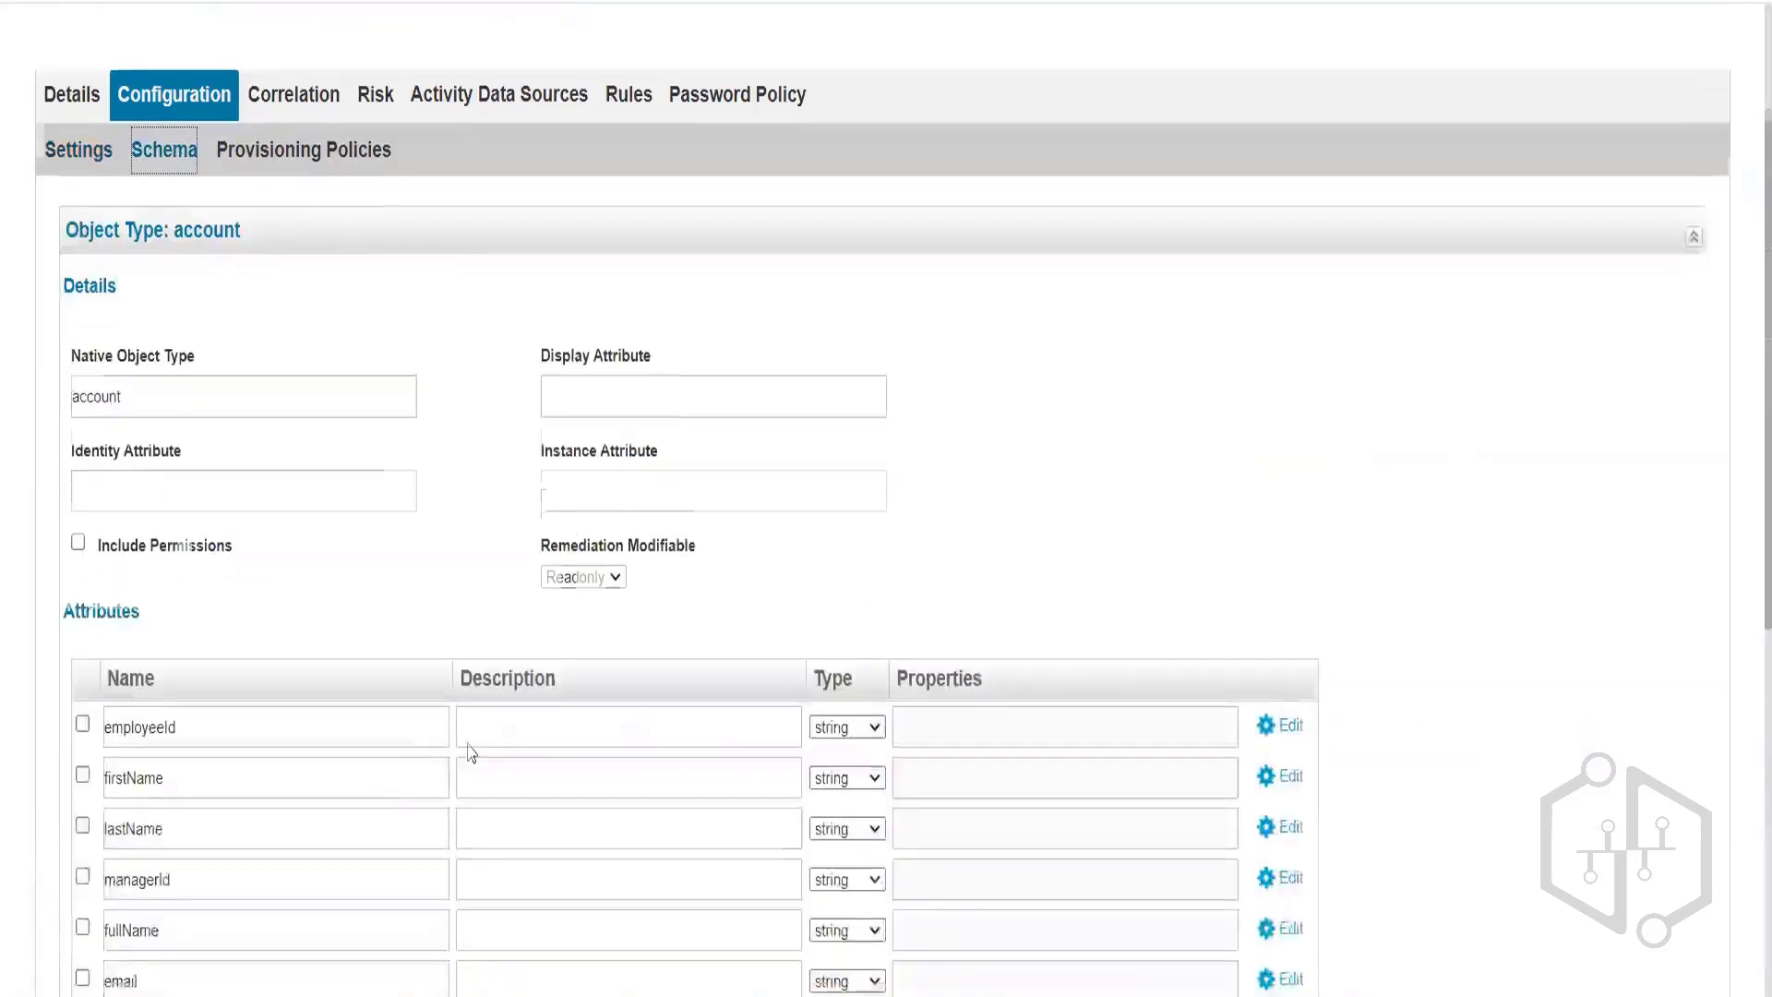
left_click(439, 697)
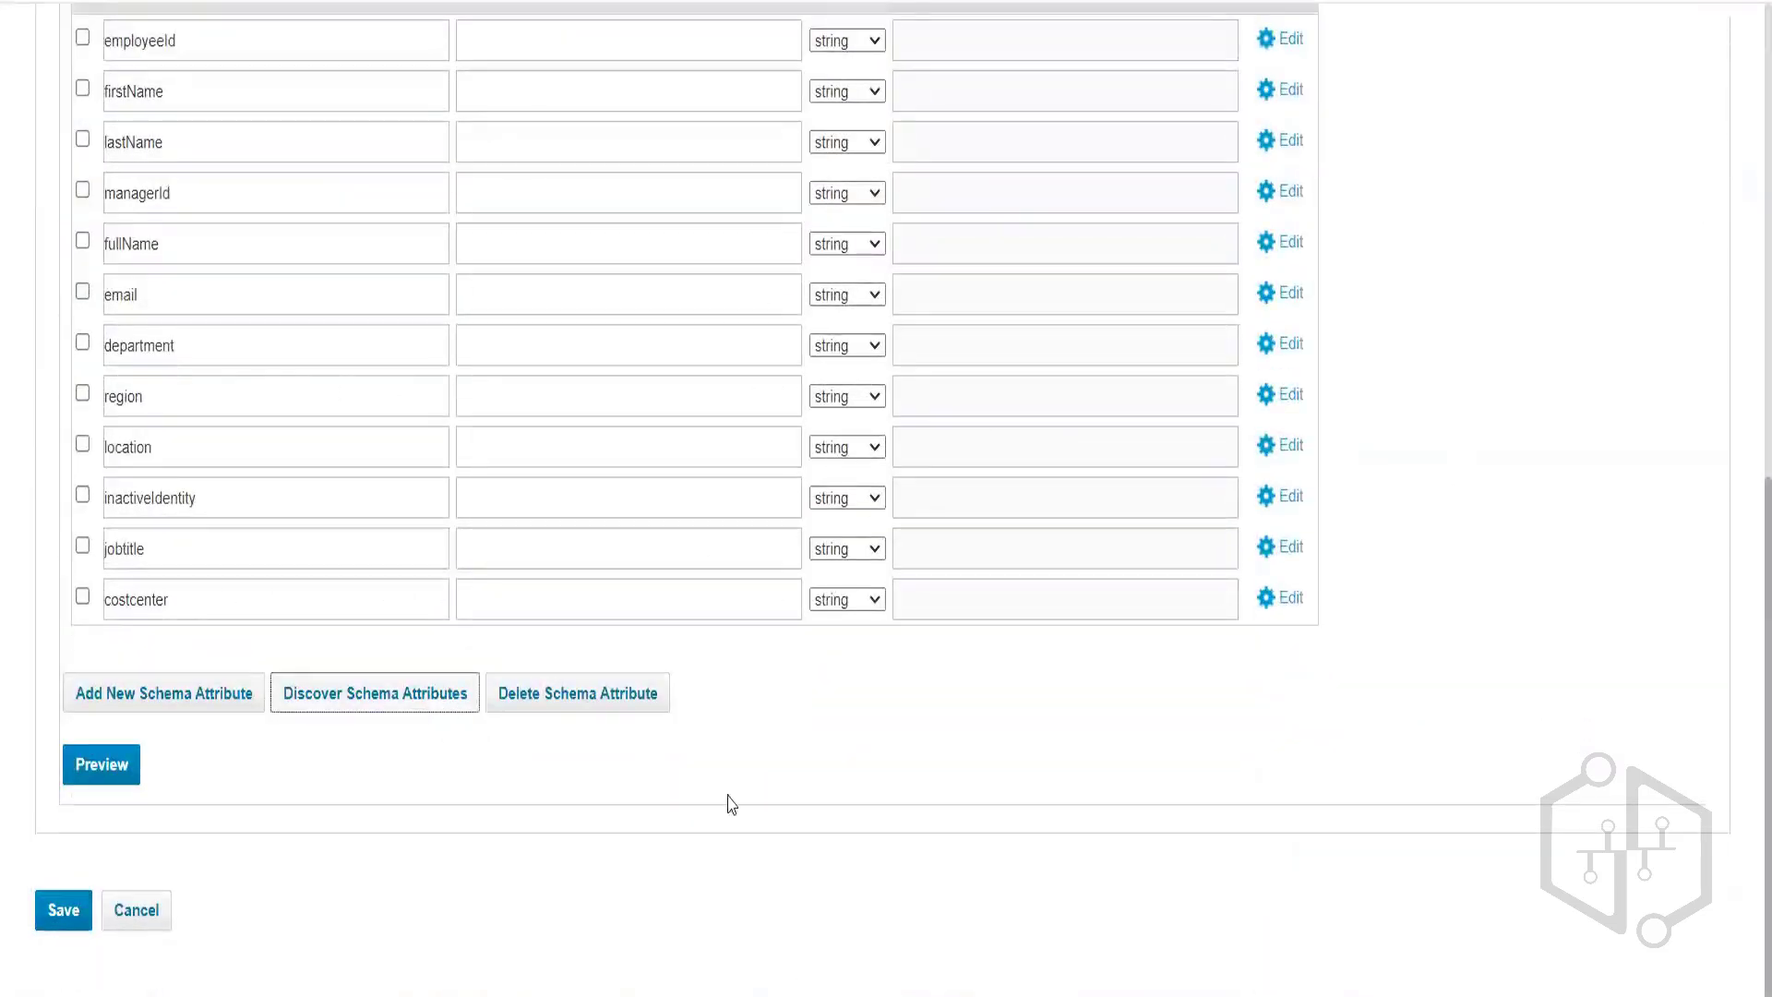
scroll(478, 762, "down", 2)
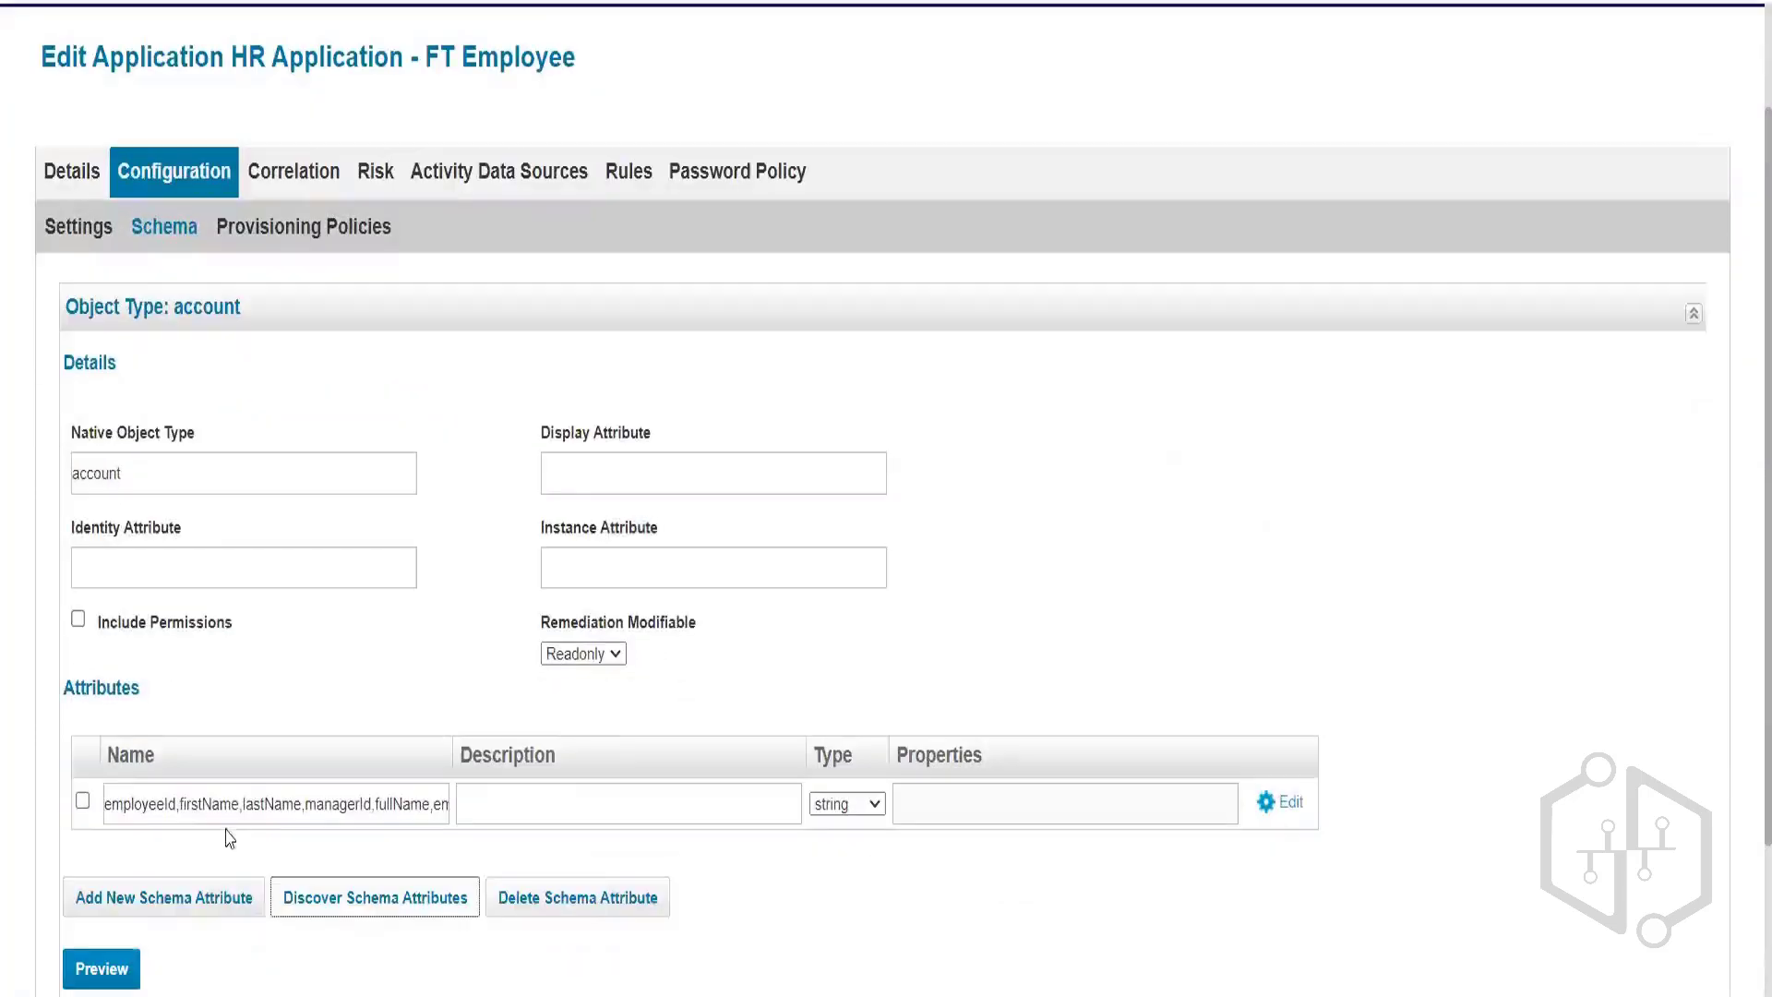
left_click_drag(110, 803, 175, 801)
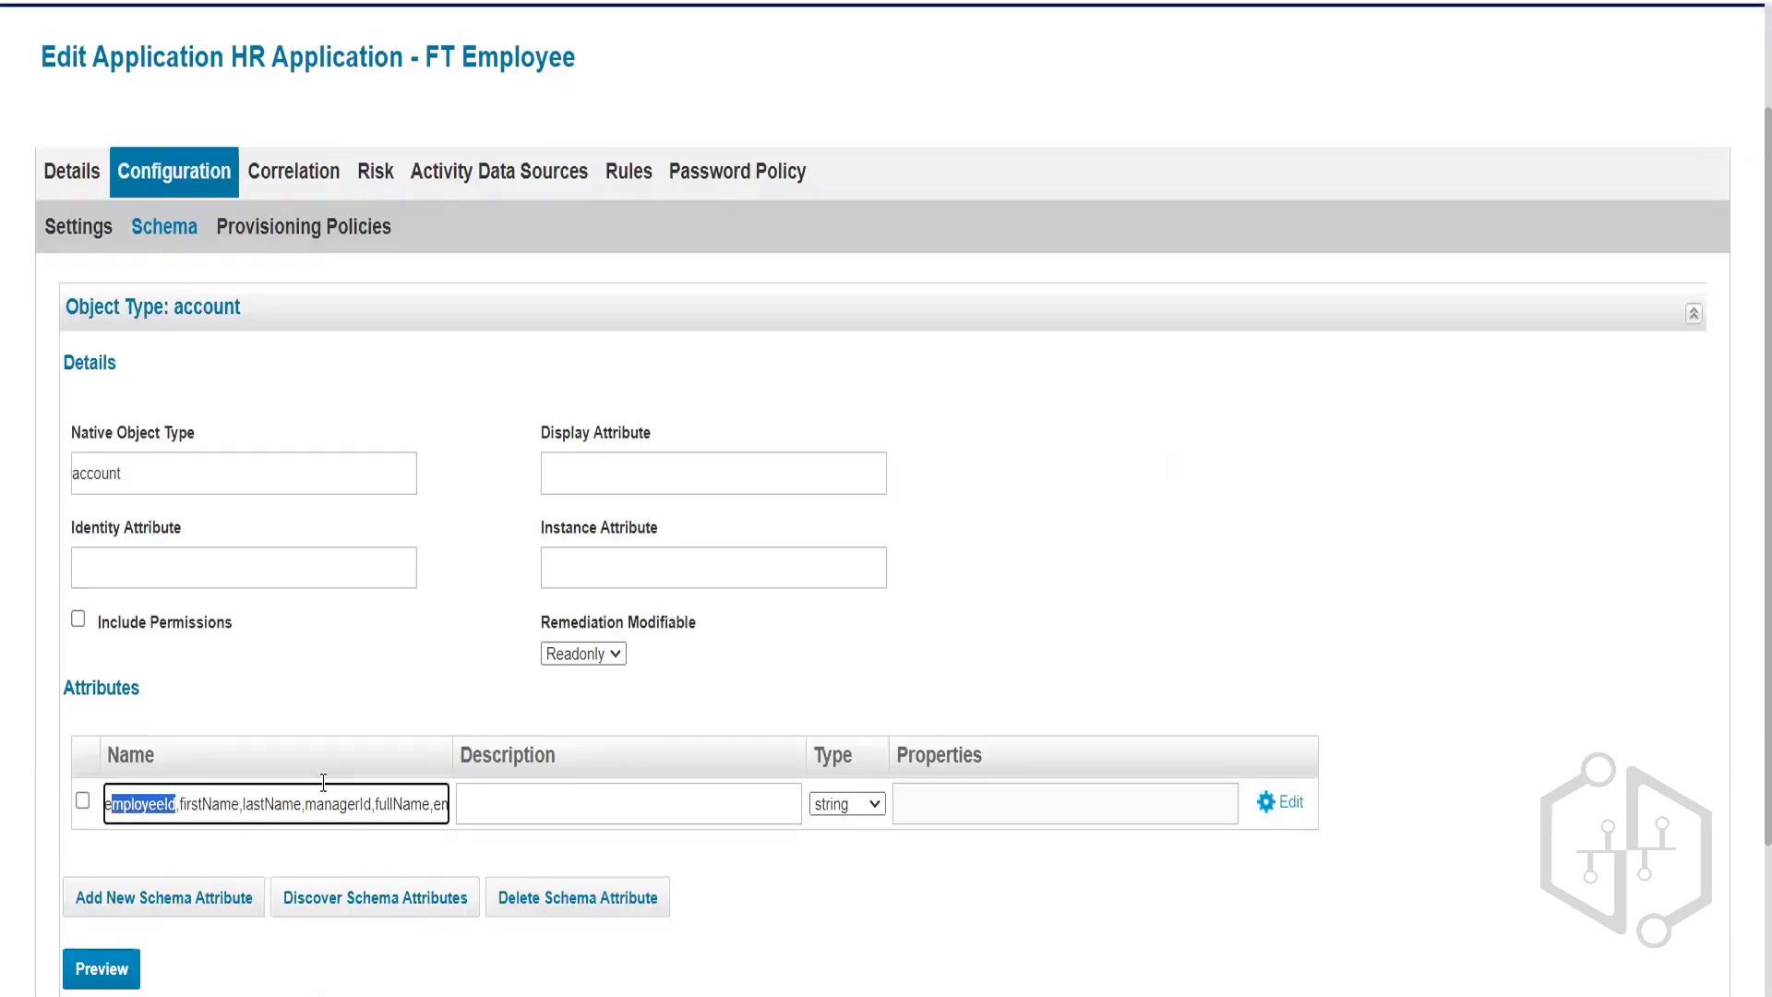
left_click(229, 803)
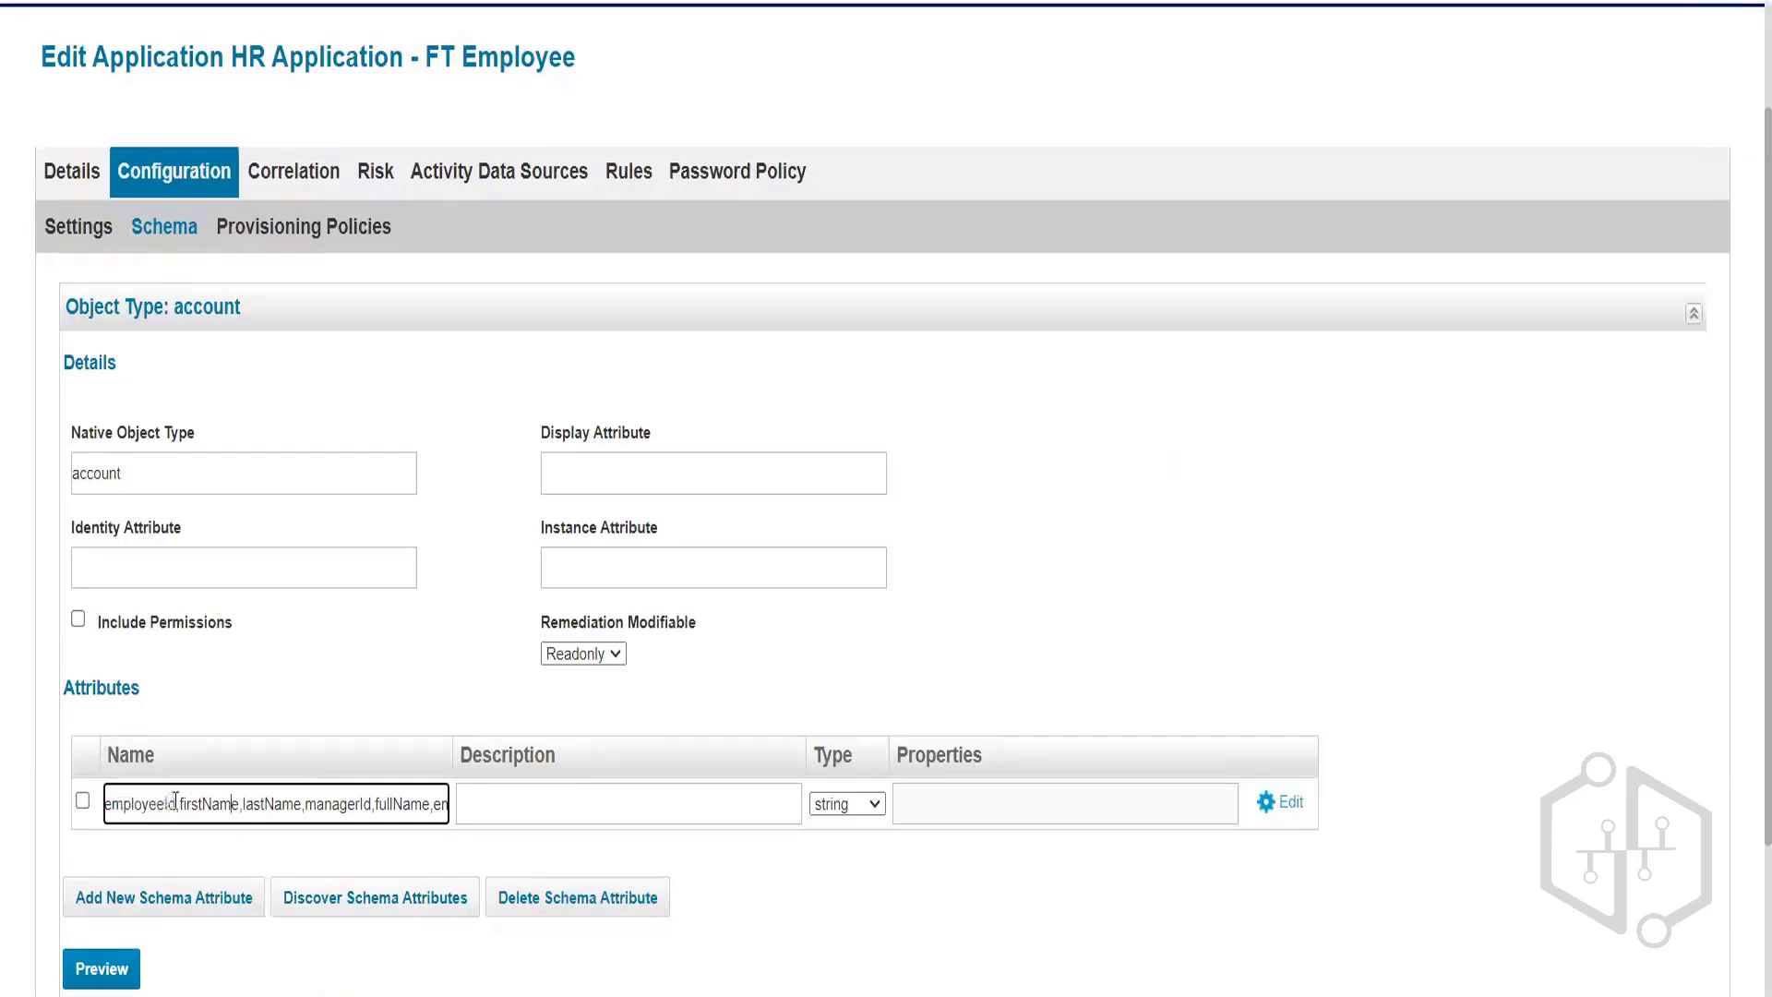
left_click(242, 800, "shift")
left_click_drag(272, 799, 57, 772)
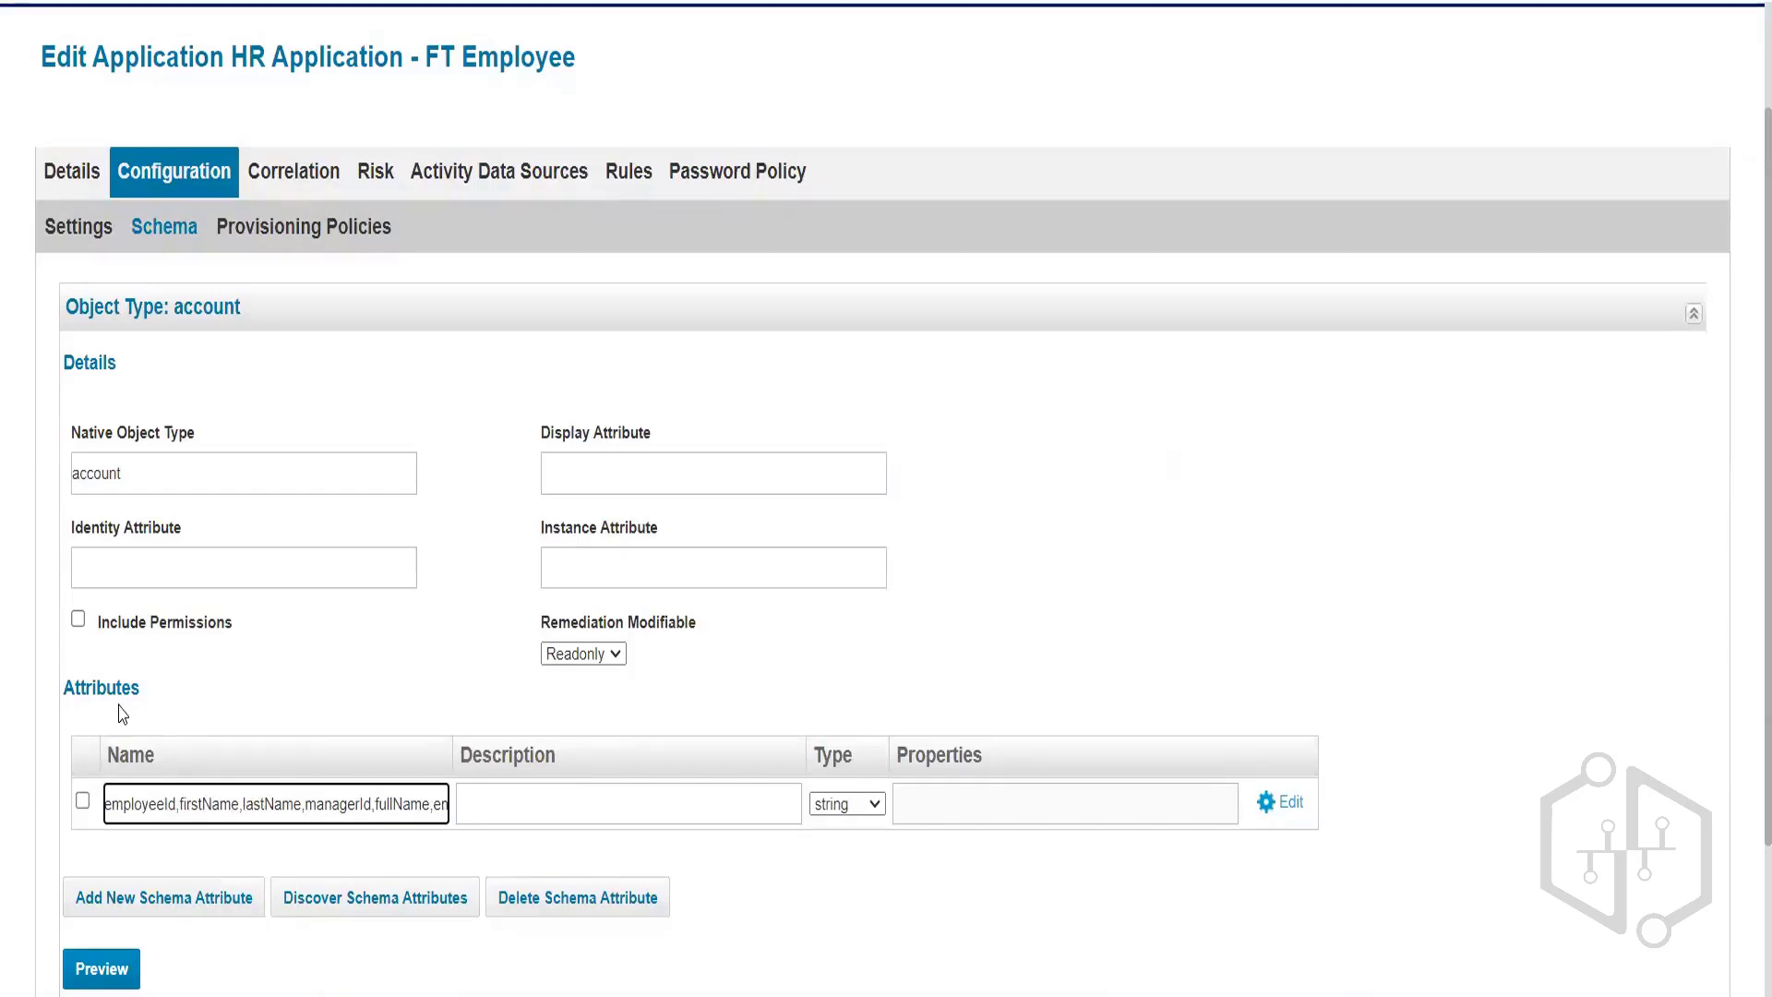
left_click(77, 227)
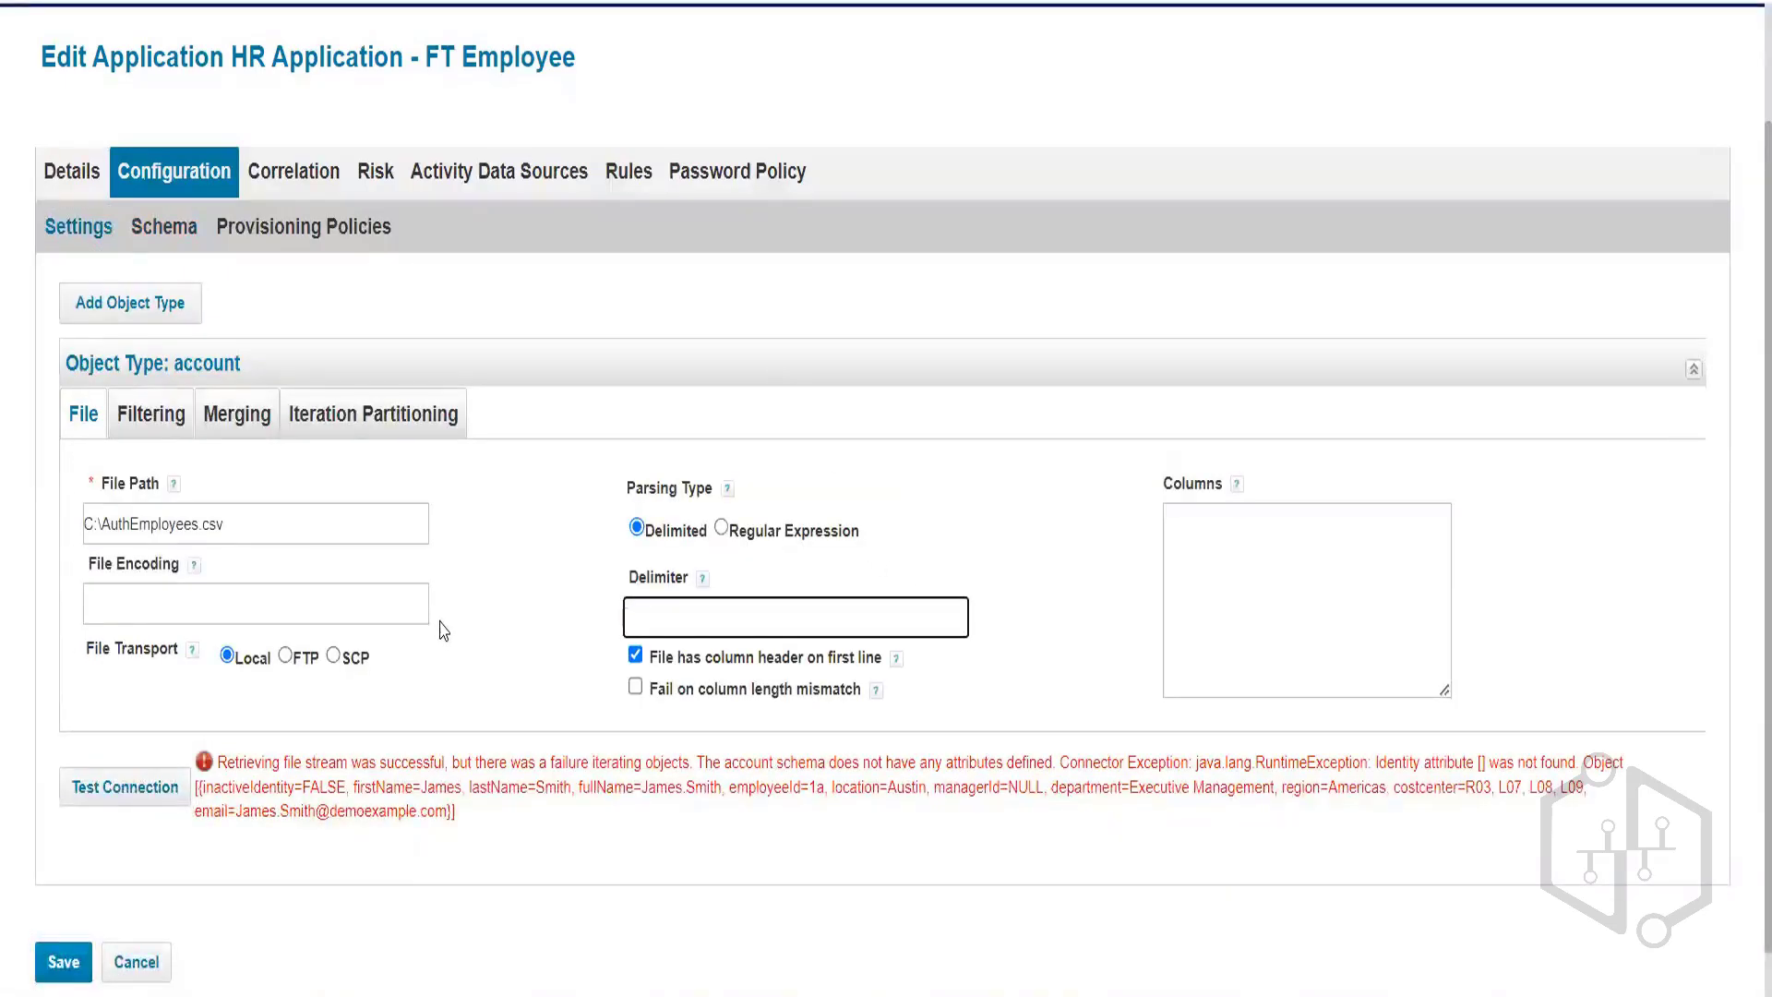
Rediscover the account schema attributes from the delimited employee file.
left_click(147, 228)
scroll(376, 682, "down", 2)
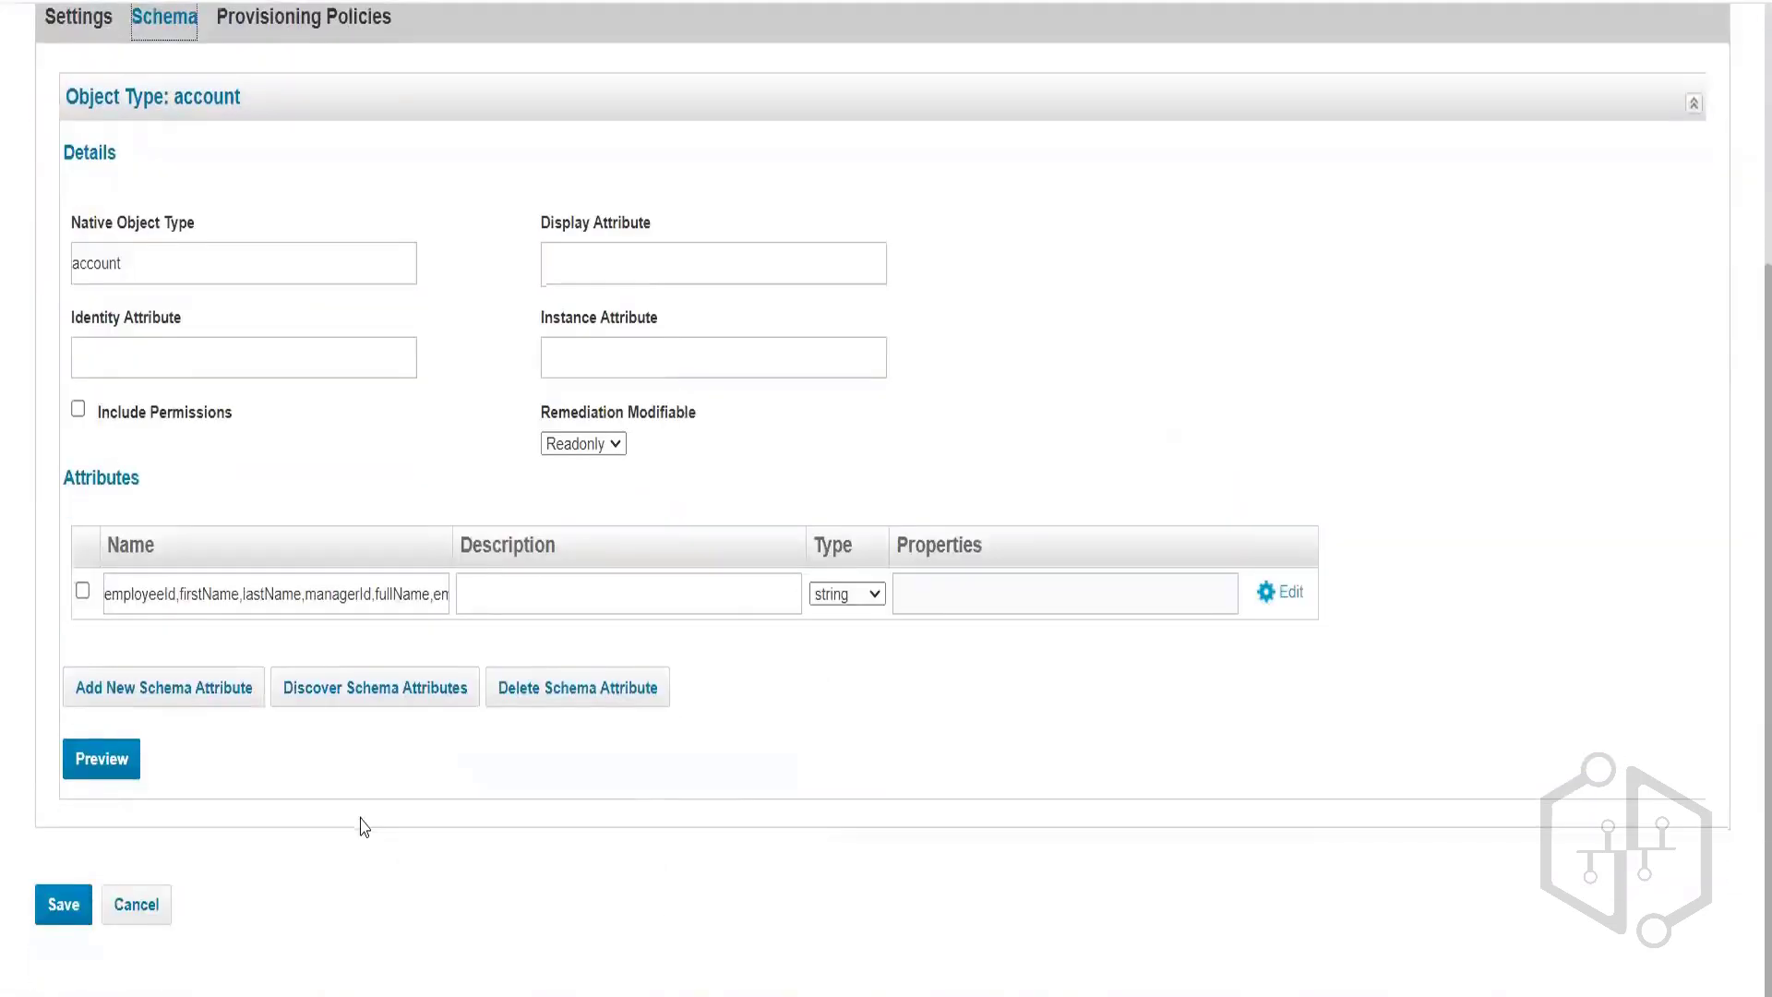
left_click(399, 690)
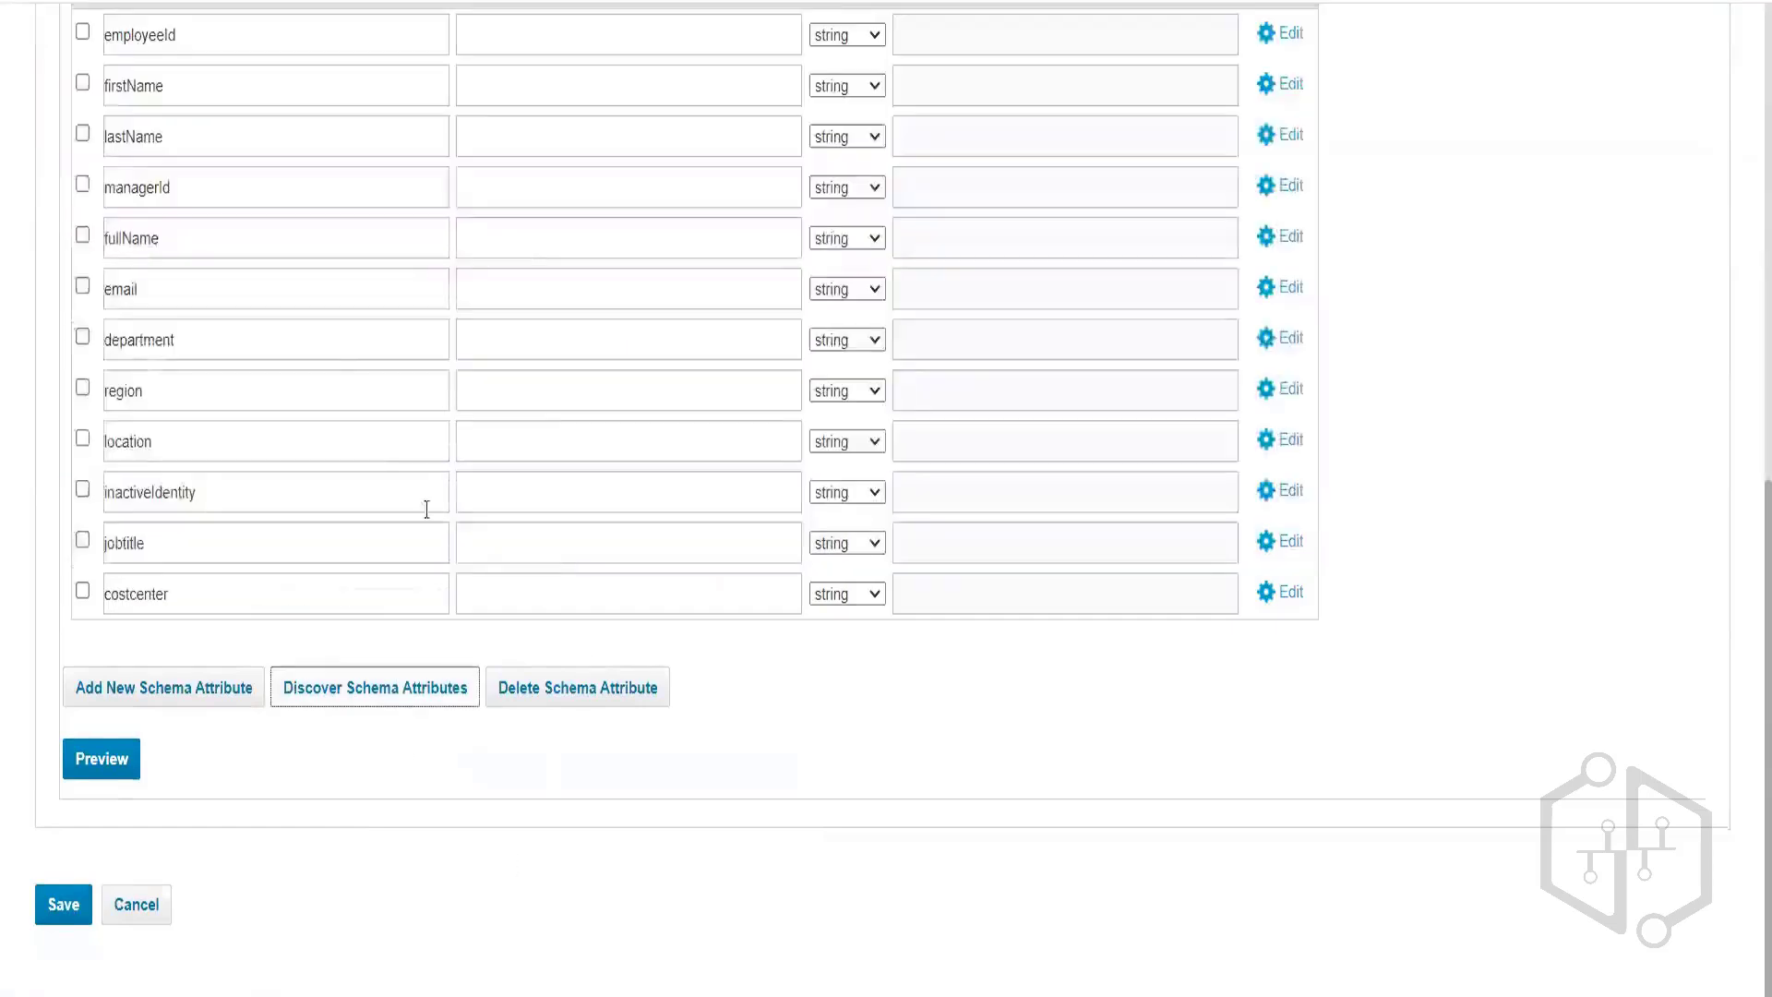
scroll(231, 542, "up", 6)
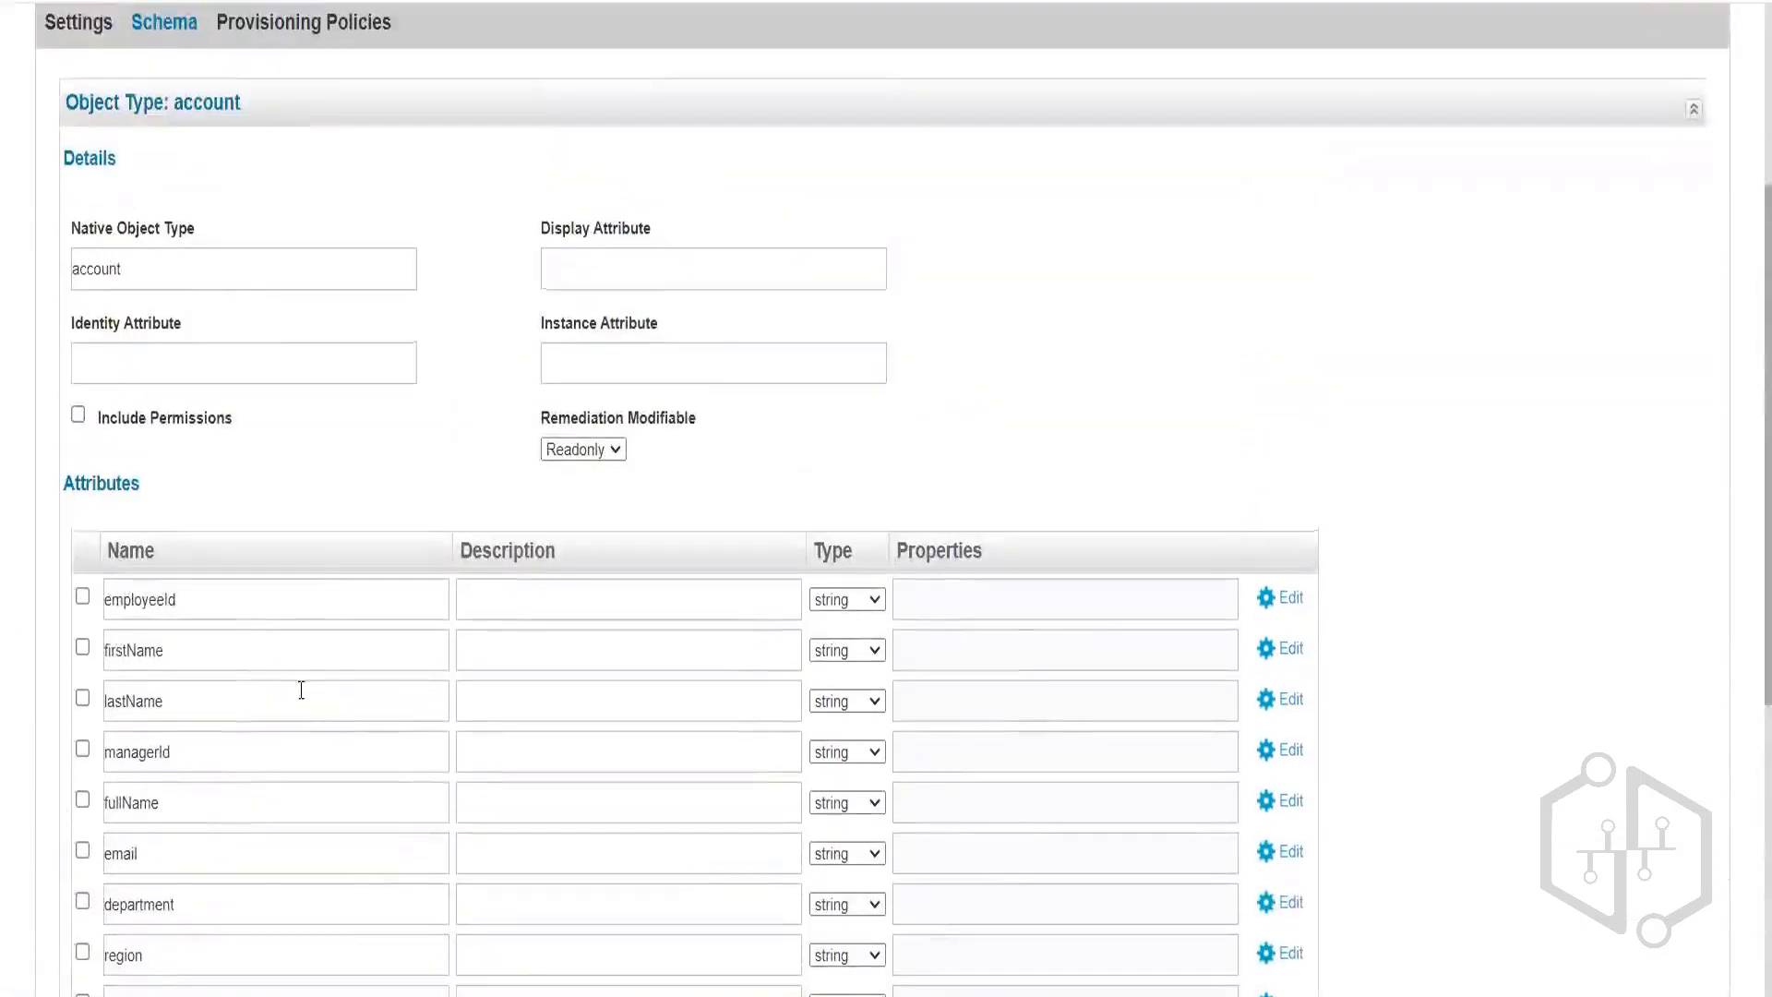
Rerun the connection test and examine the identity-attribute-not-found error against the record.
left_click(76, 26)
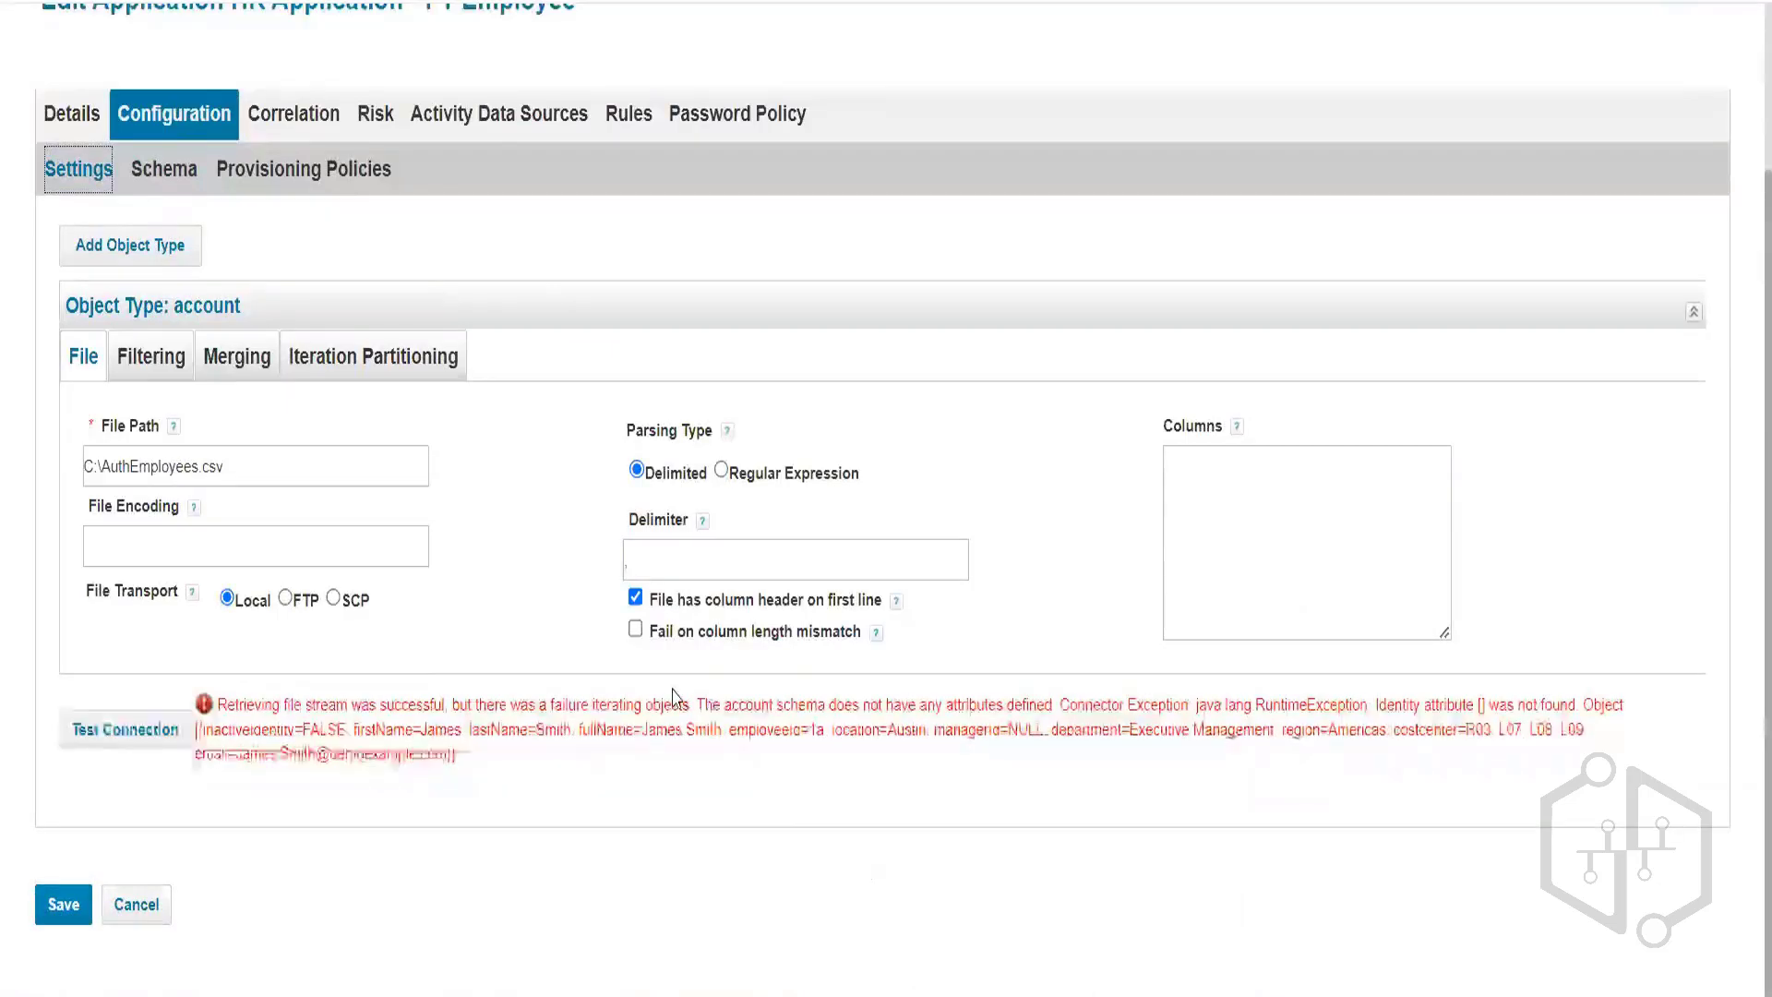
left_click_drag(694, 704, 1032, 707)
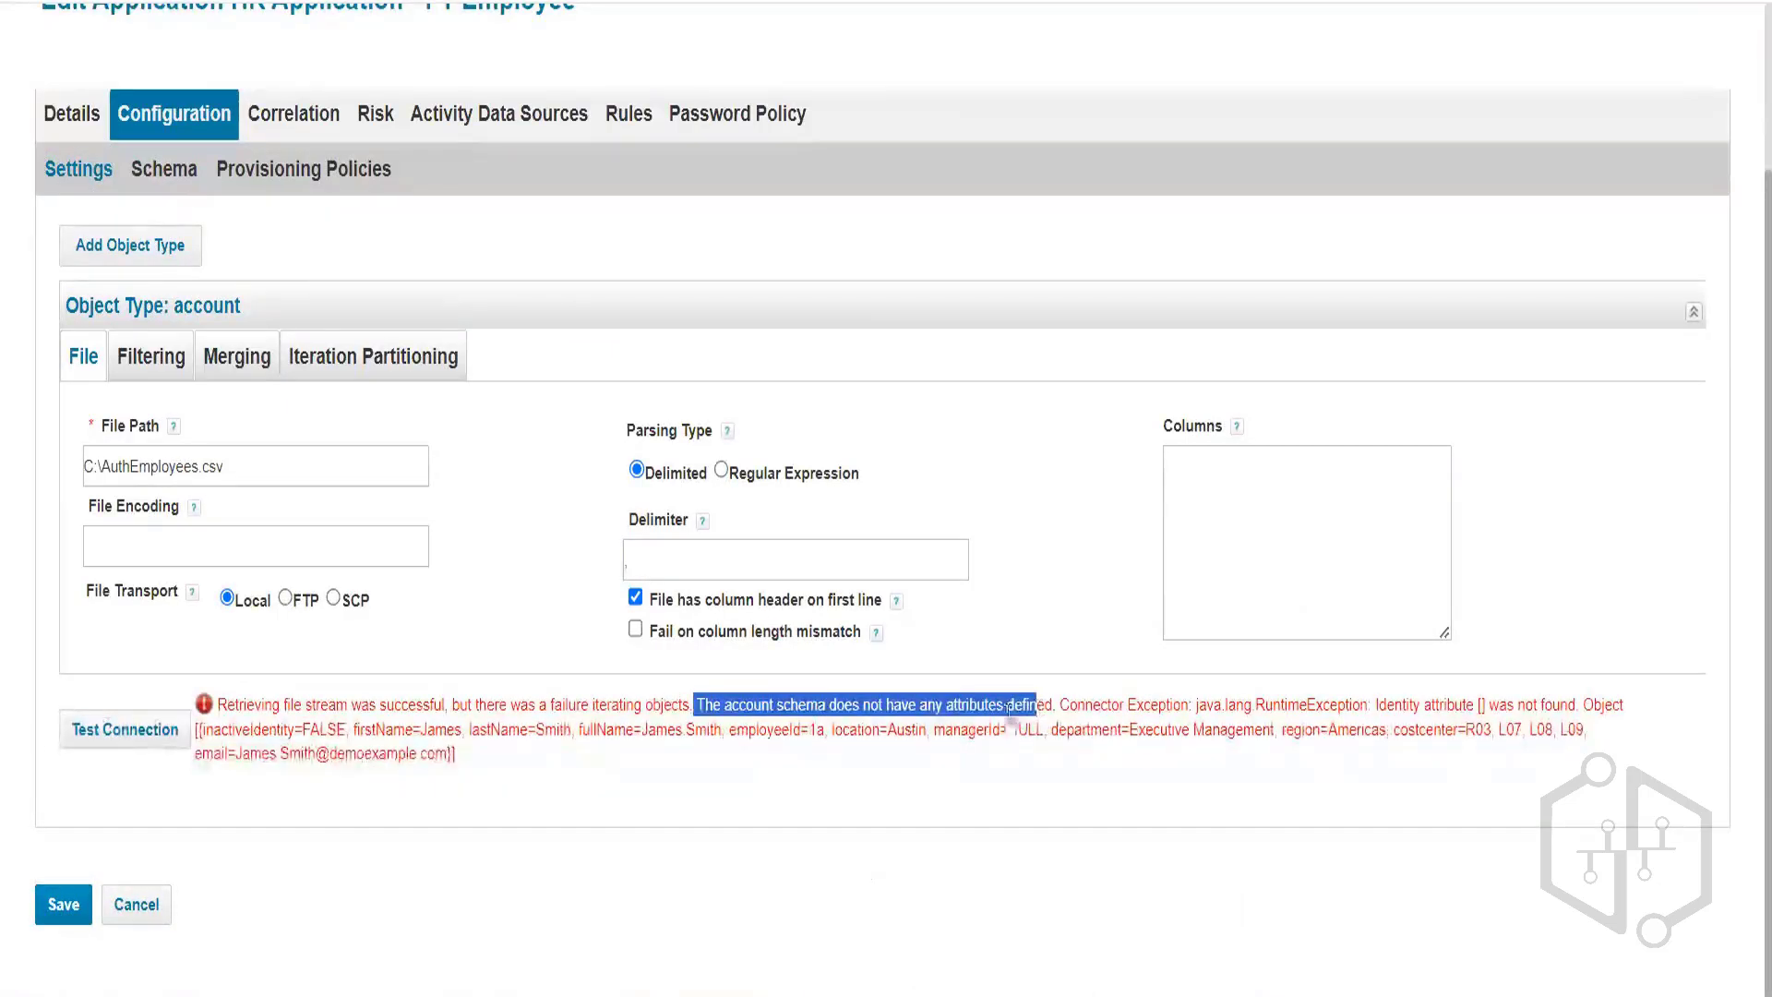
left_click(145, 743)
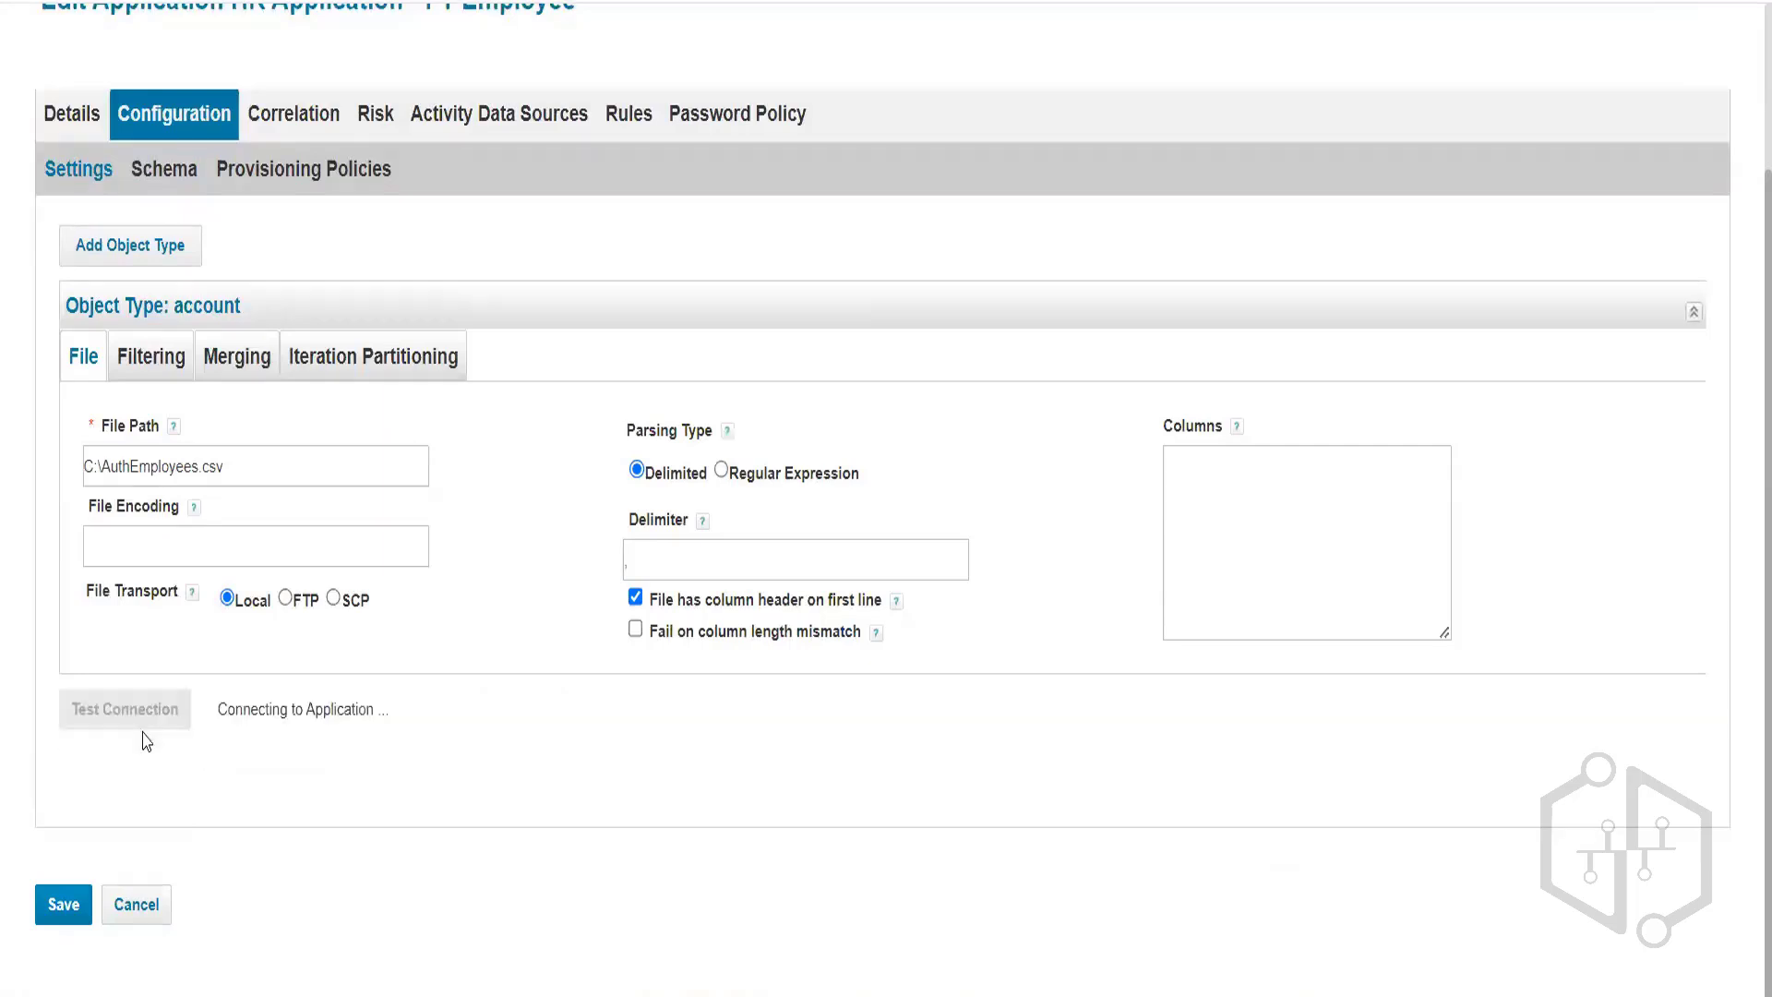
left_click_drag(244, 704, 707, 706)
left_click(560, 708)
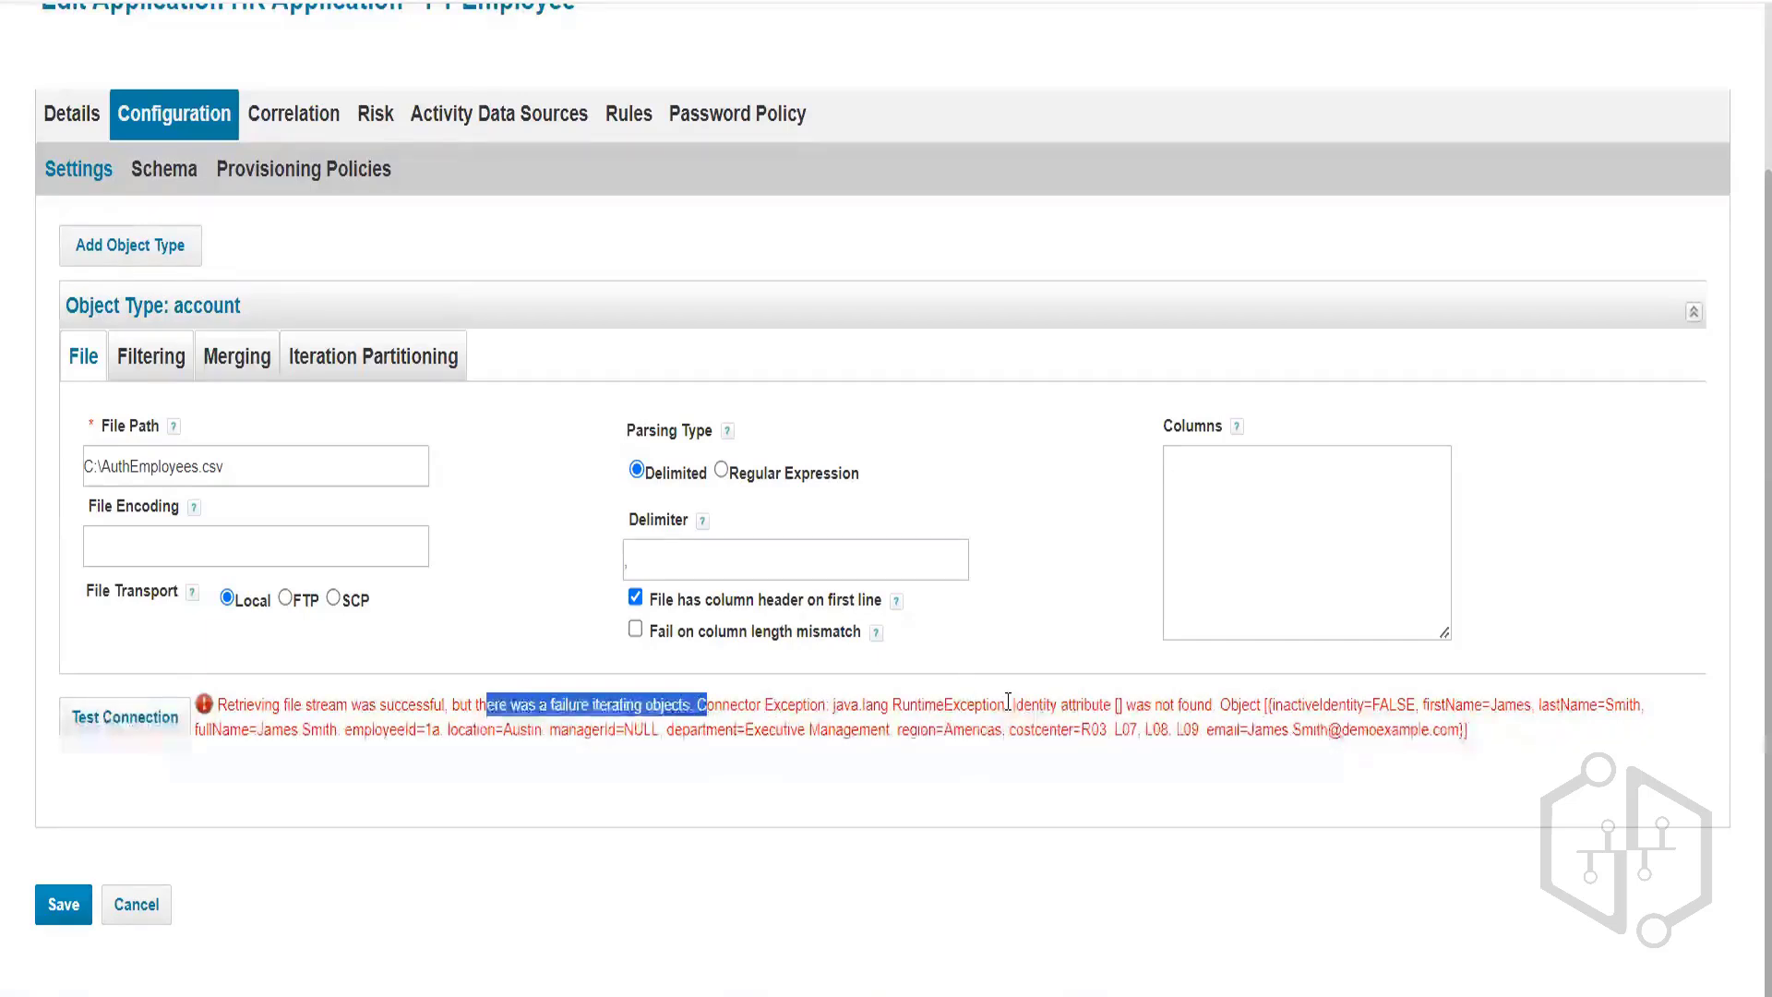
left_click_drag(1013, 706, 1218, 706)
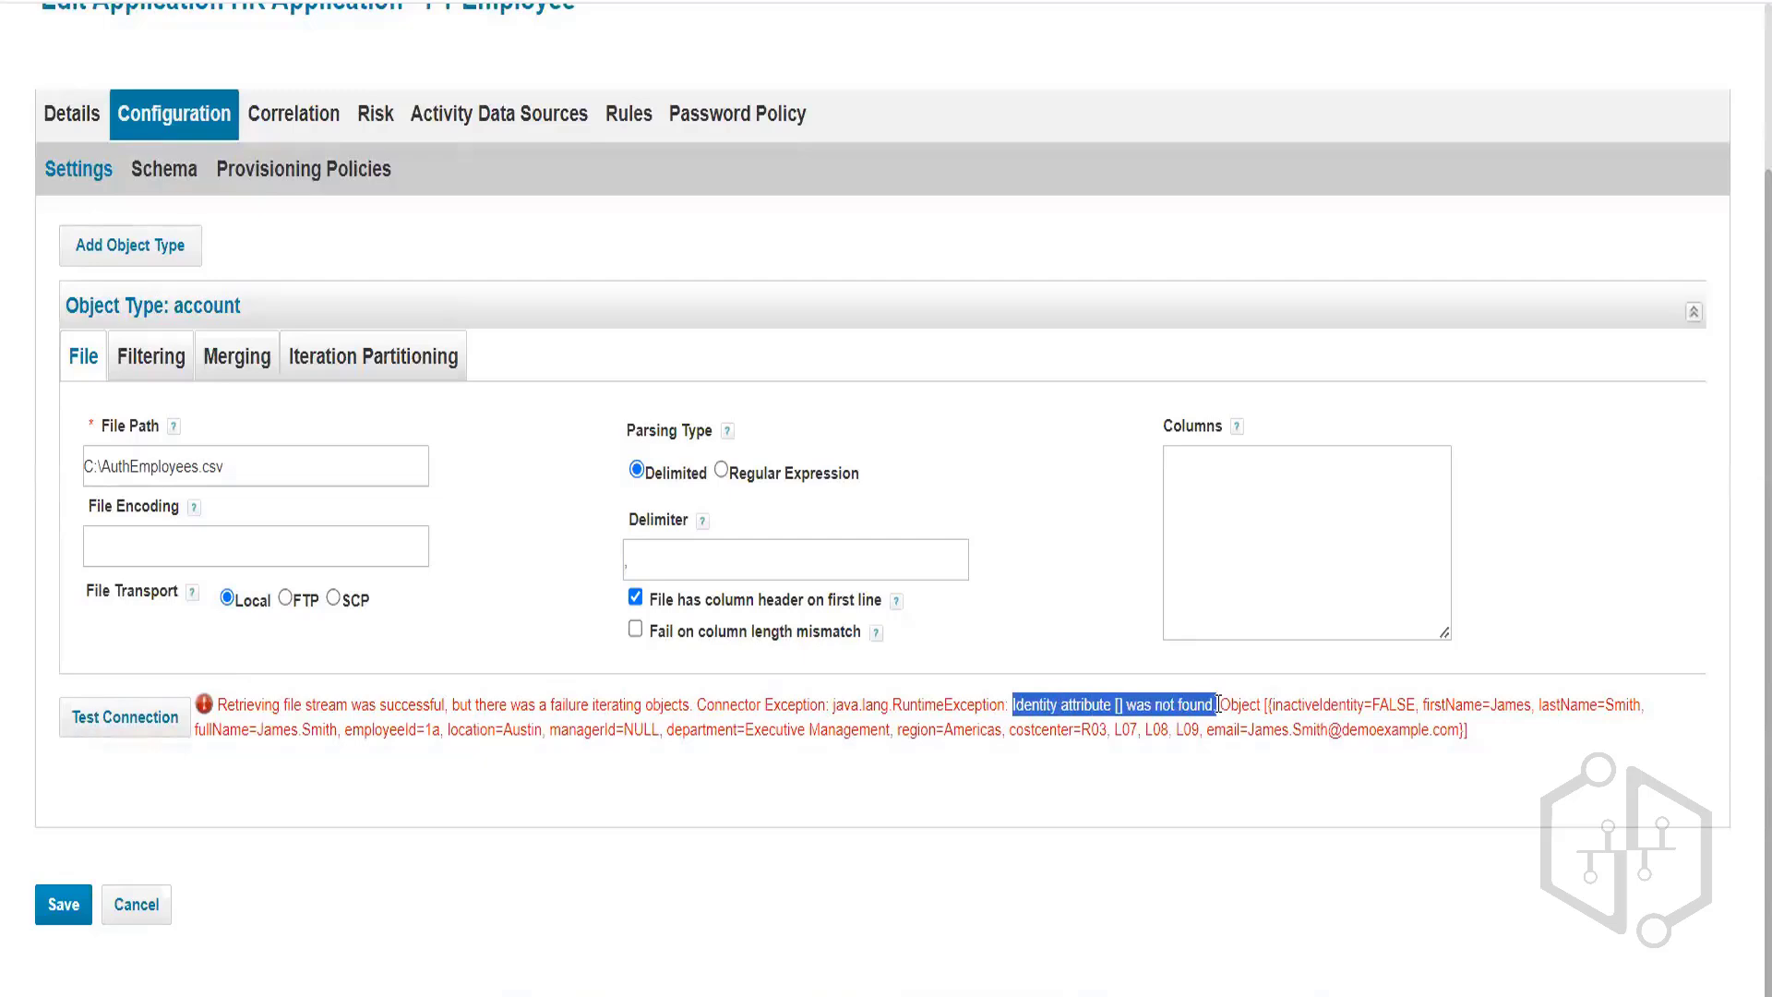
left_click_drag(406, 729, 690, 731)
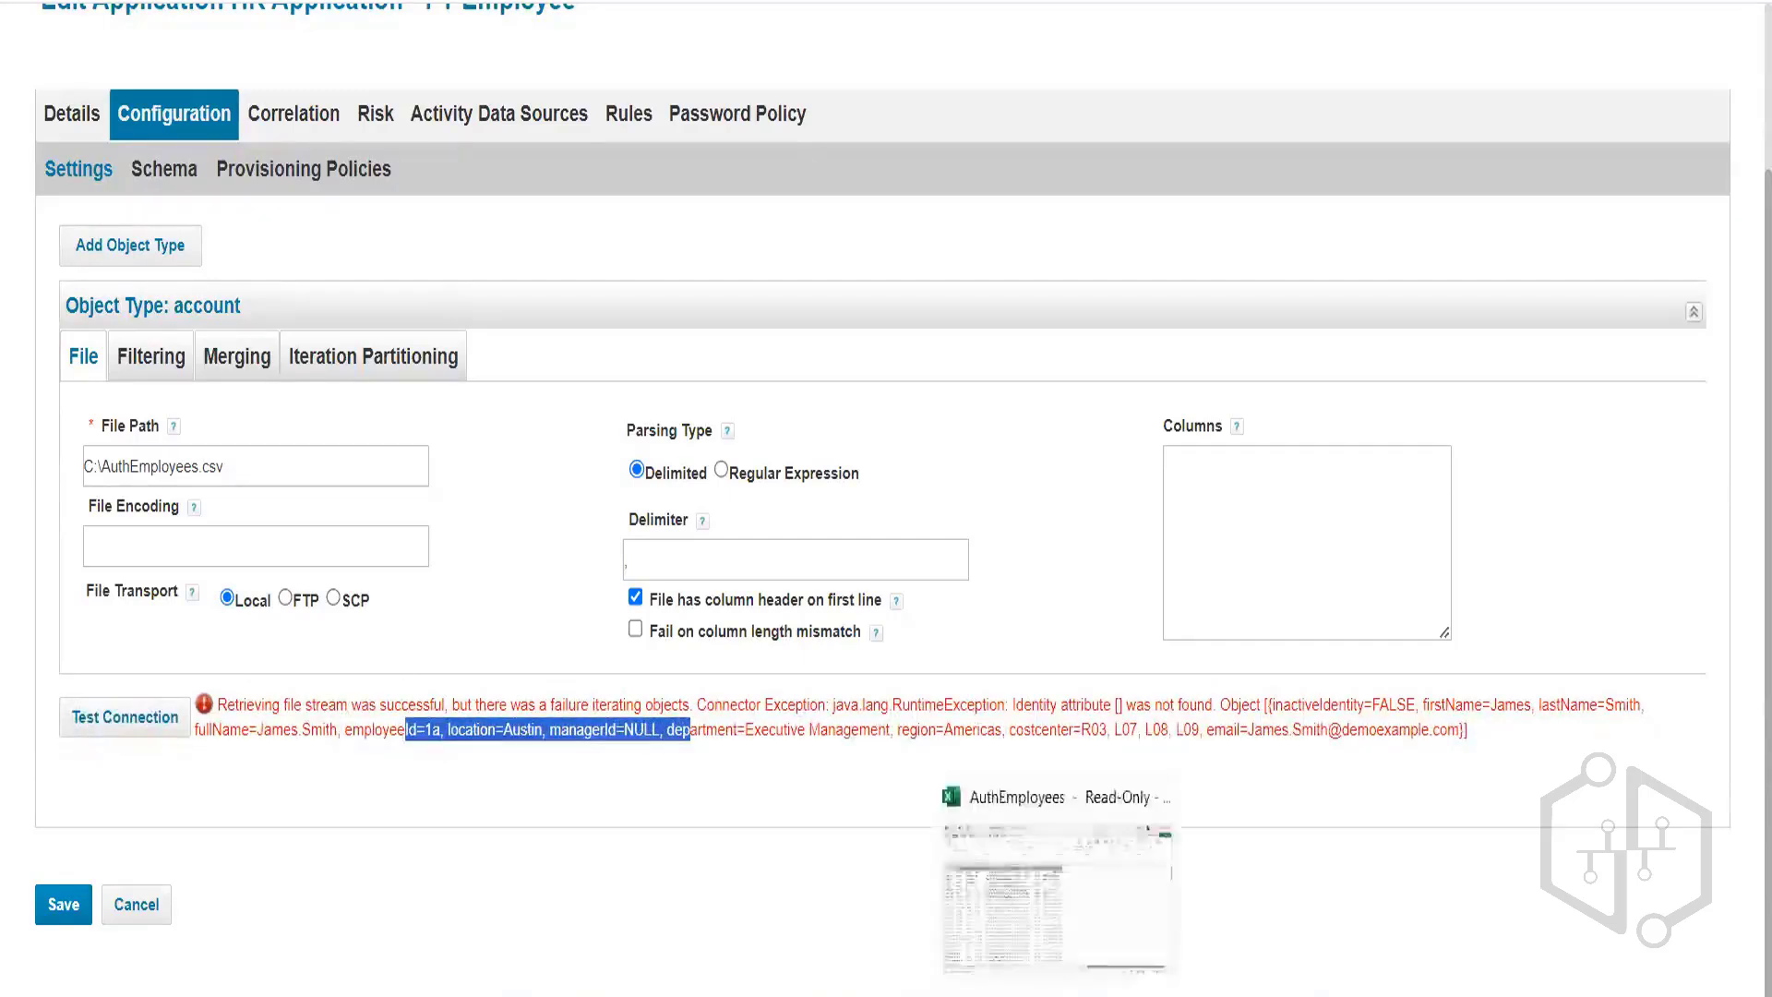
Inspect AuthEmployees cells D2 and G6 and widen columns A and B to fit.
left_click(1057, 993)
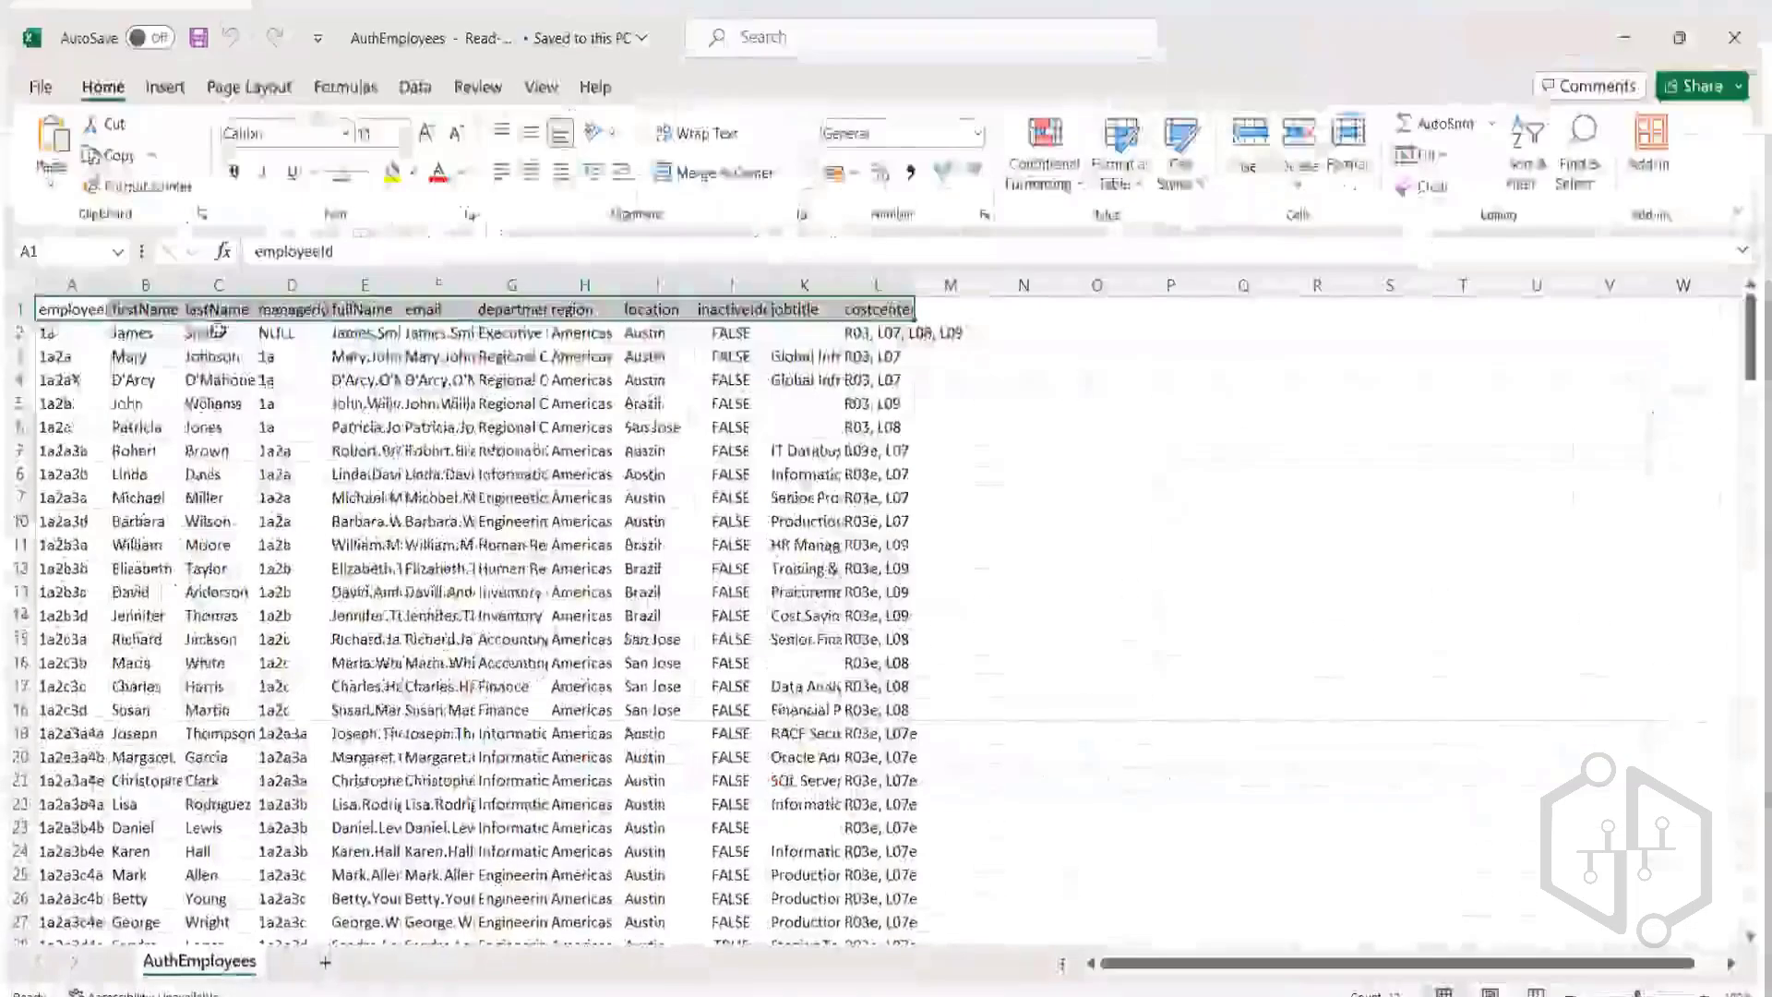
left_click(289, 326)
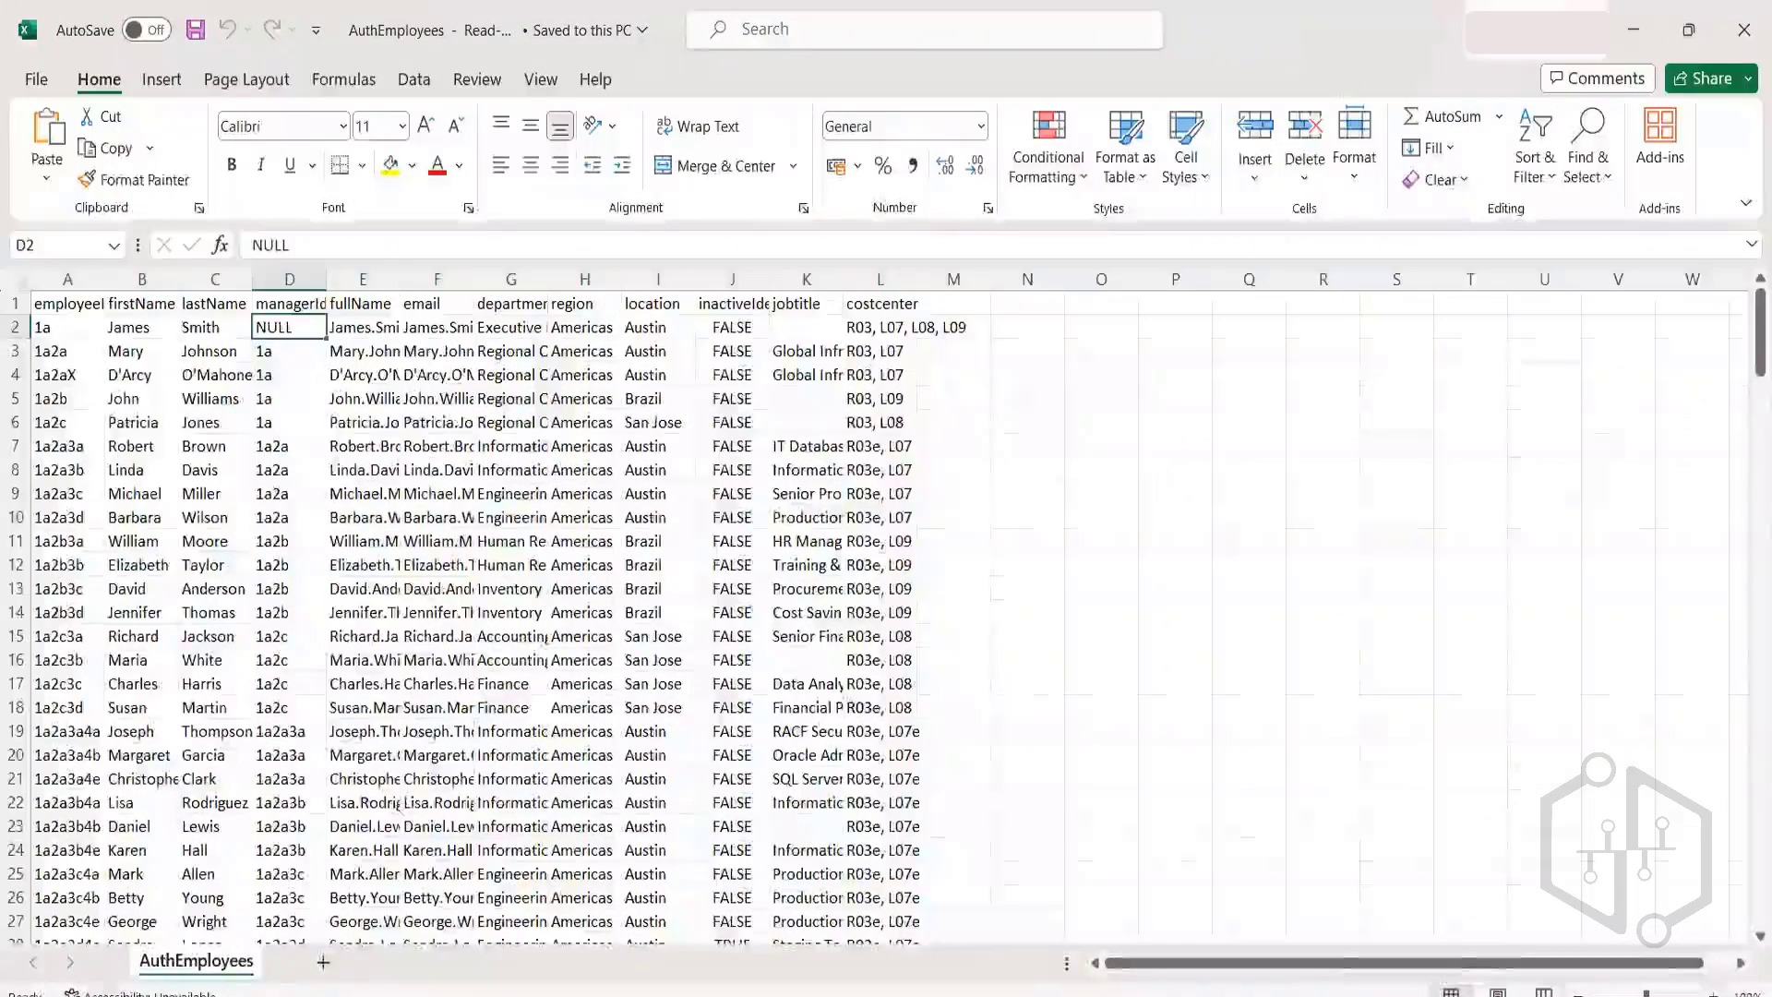
left_click(514, 427)
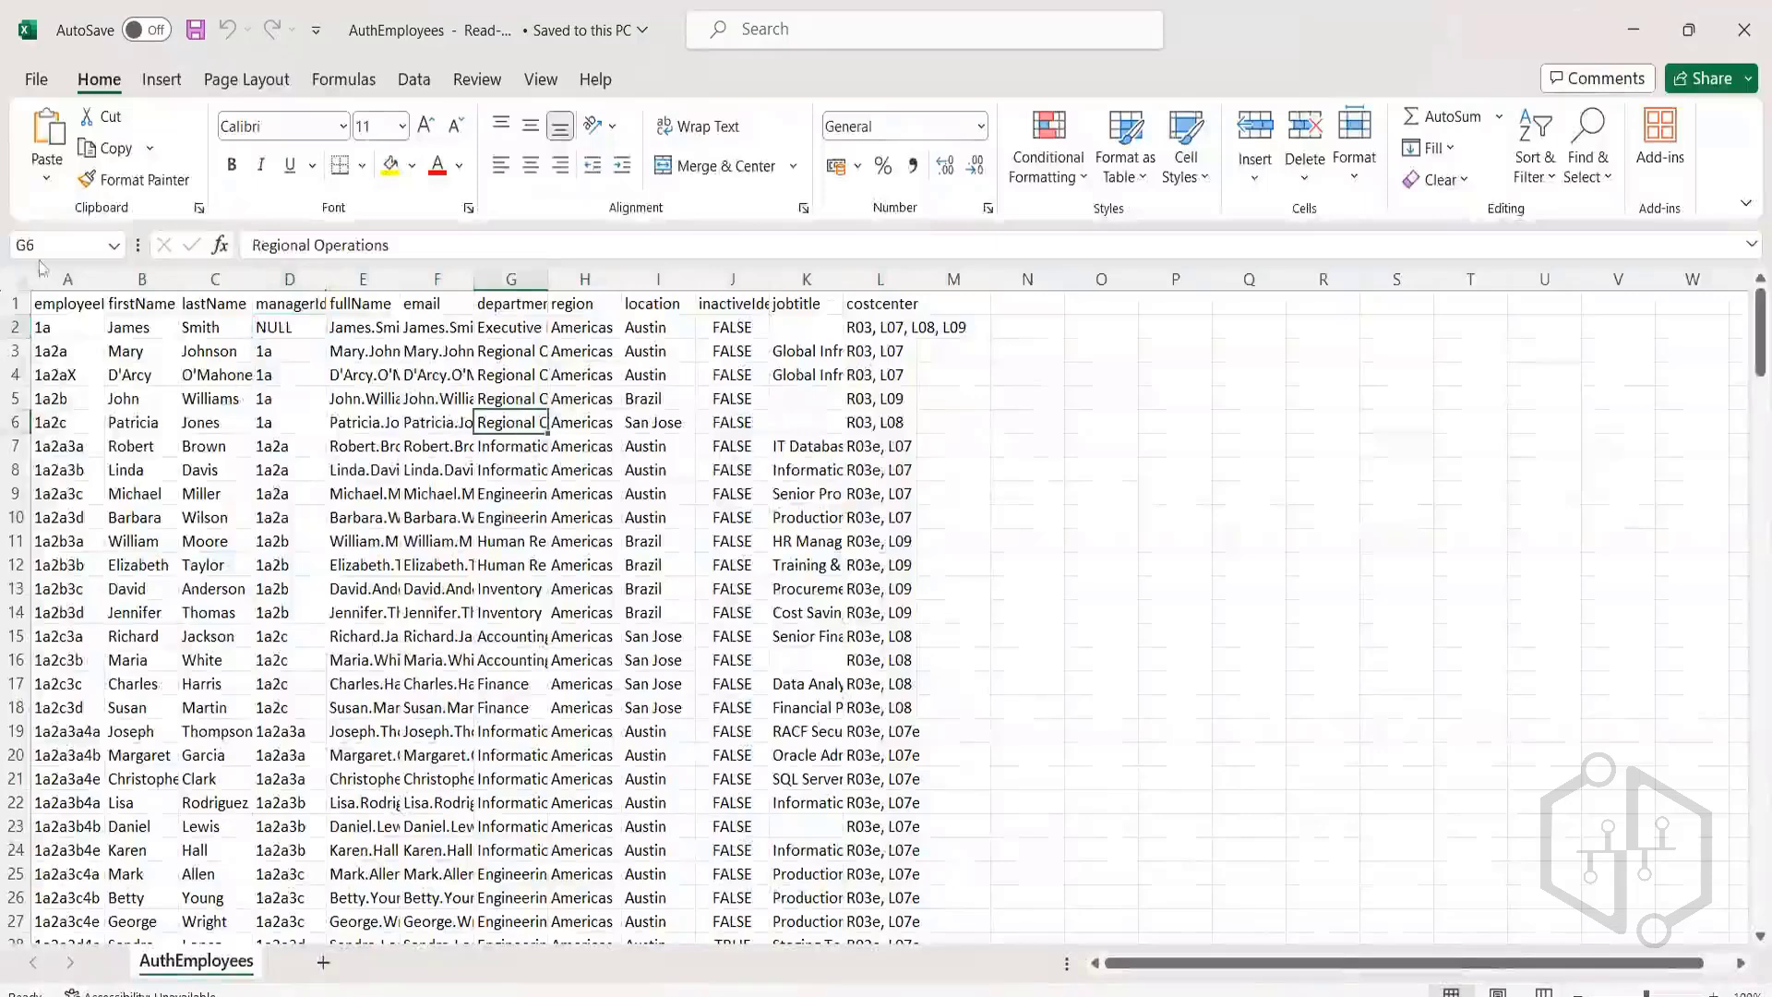
left_click(14, 303)
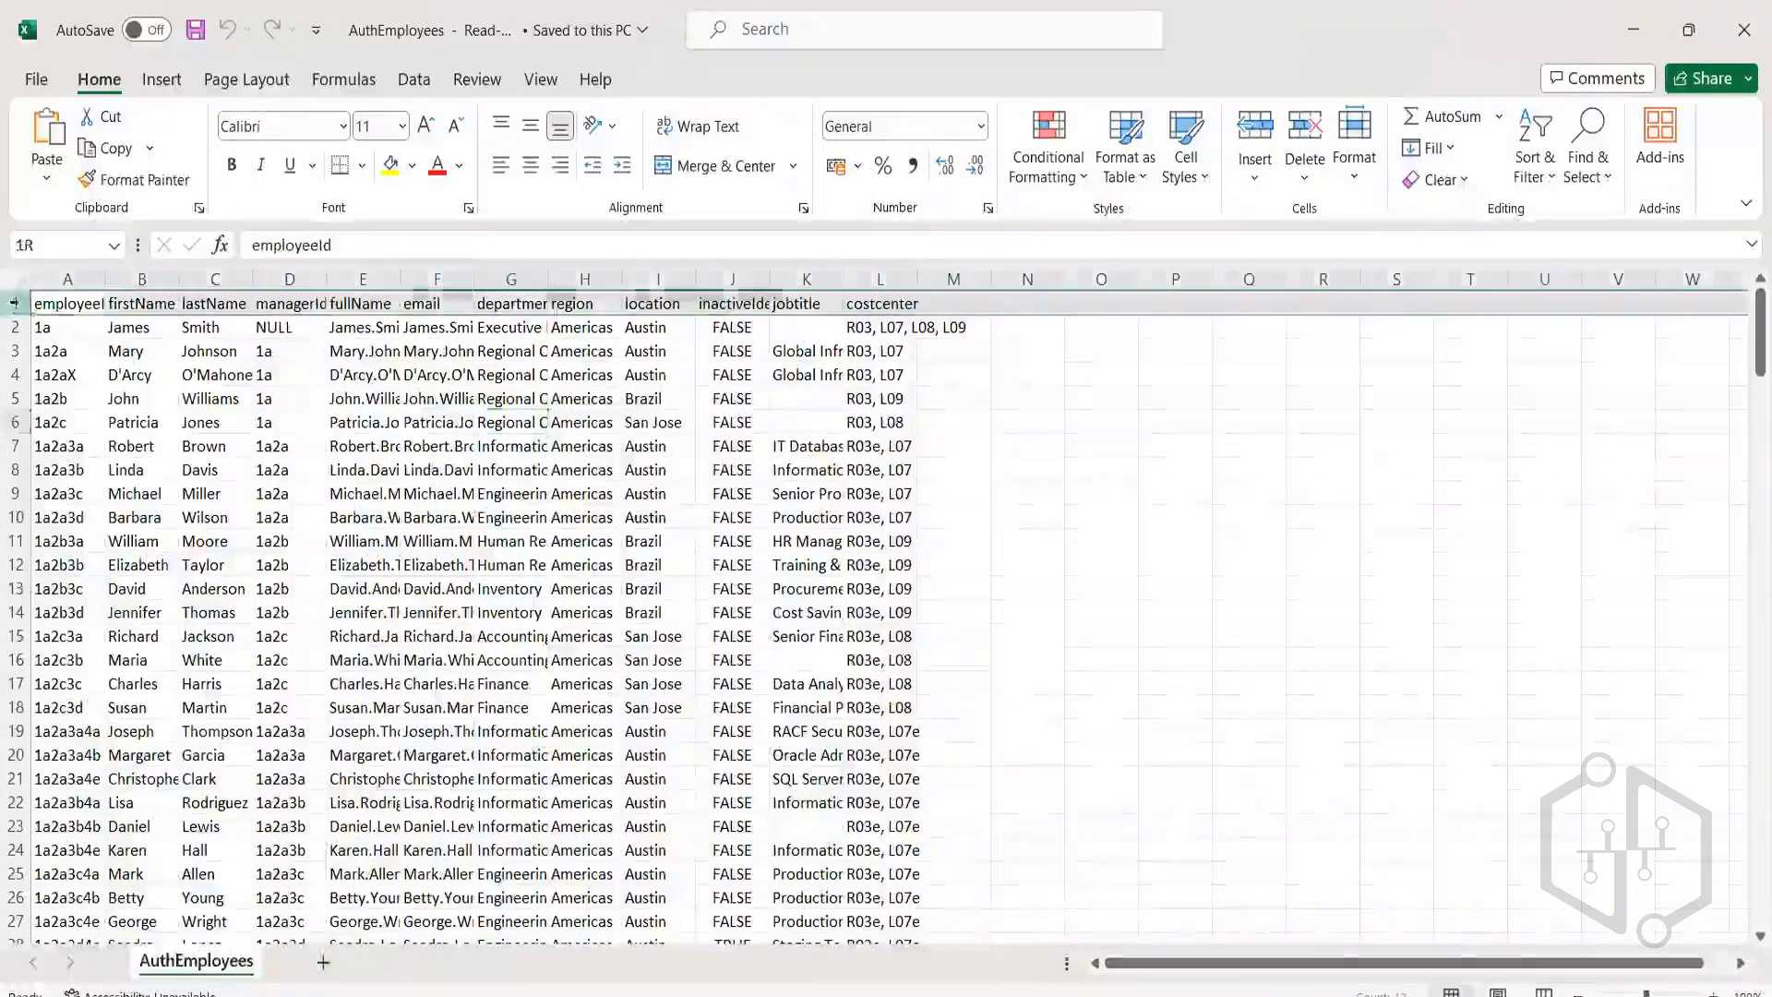
double_click(104, 279)
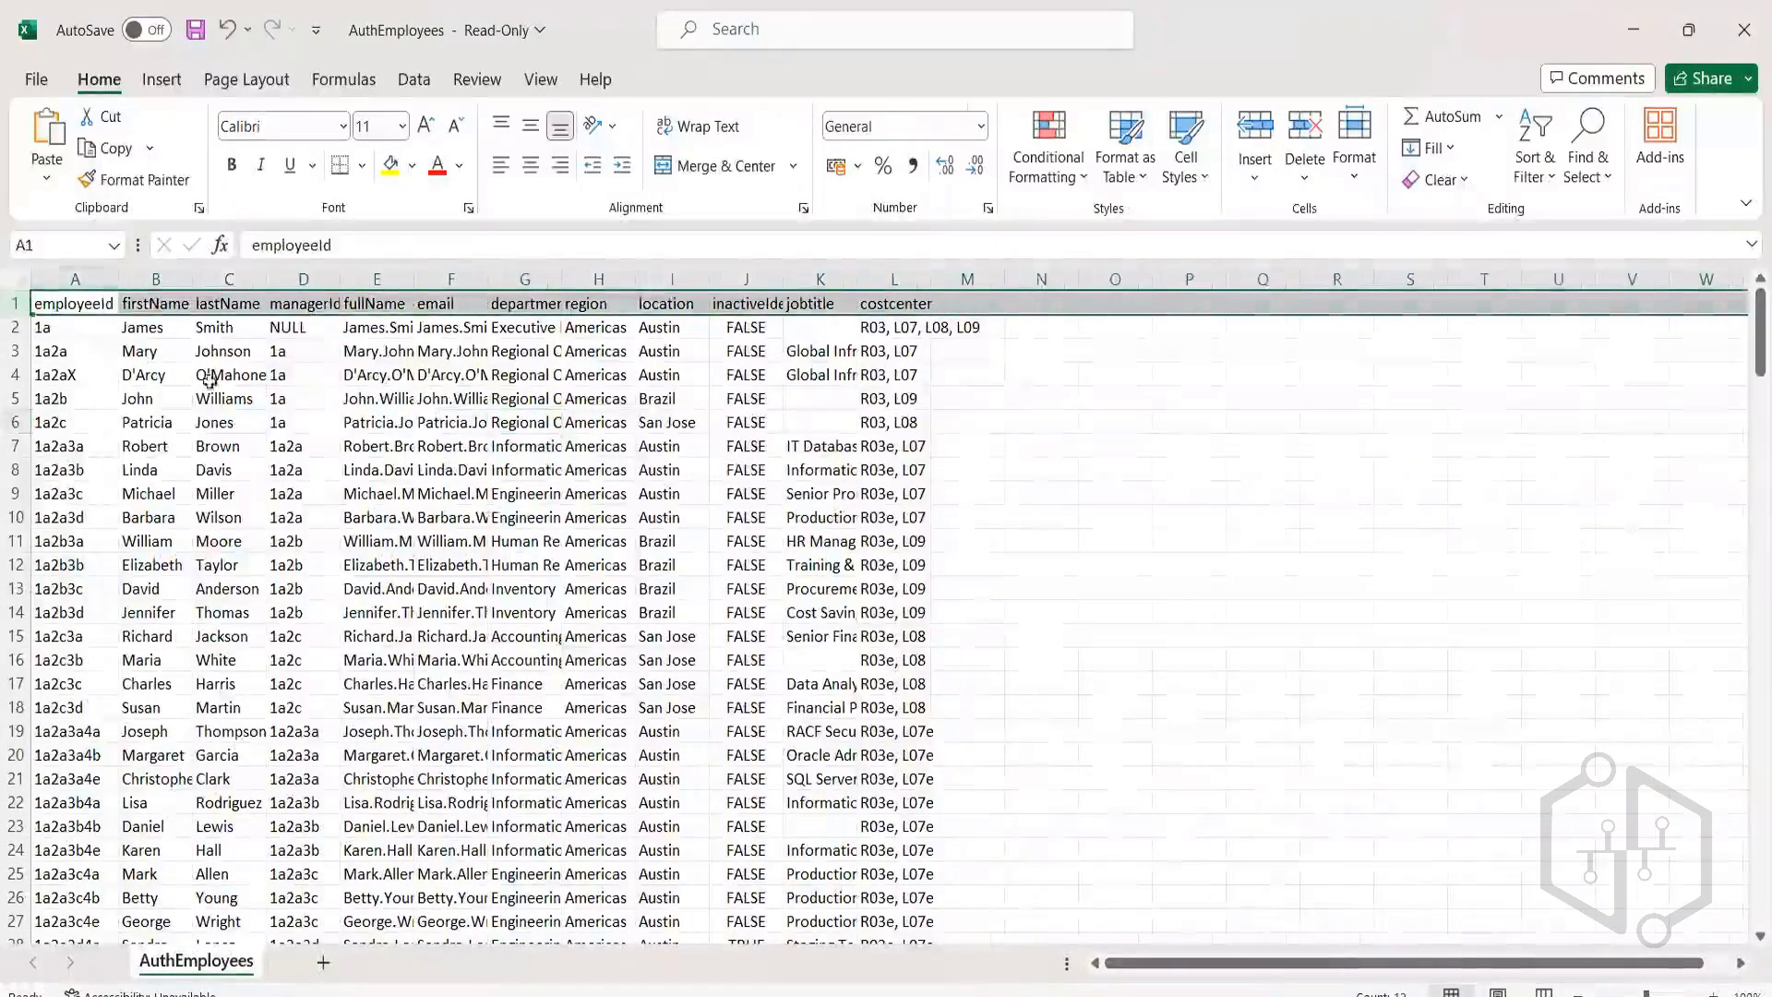
double_click(190, 274)
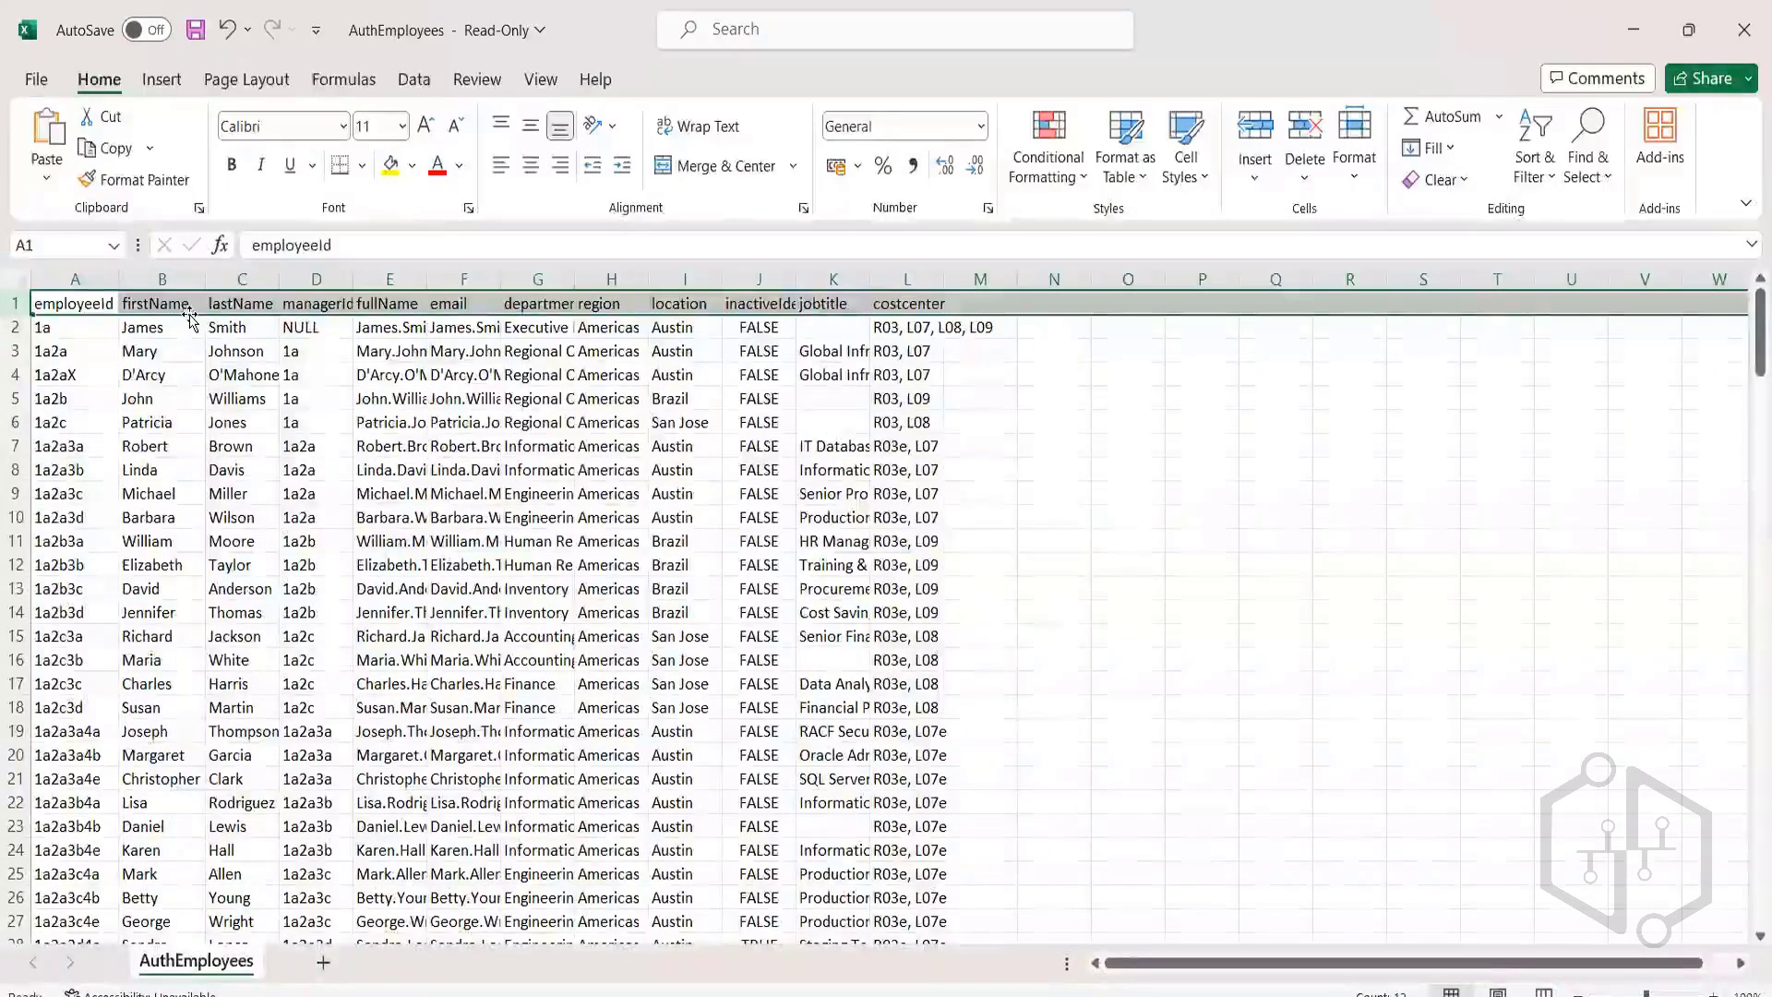
Hide the employeeId column, autofit the others, then close Excel without saving.
left_click(81, 268)
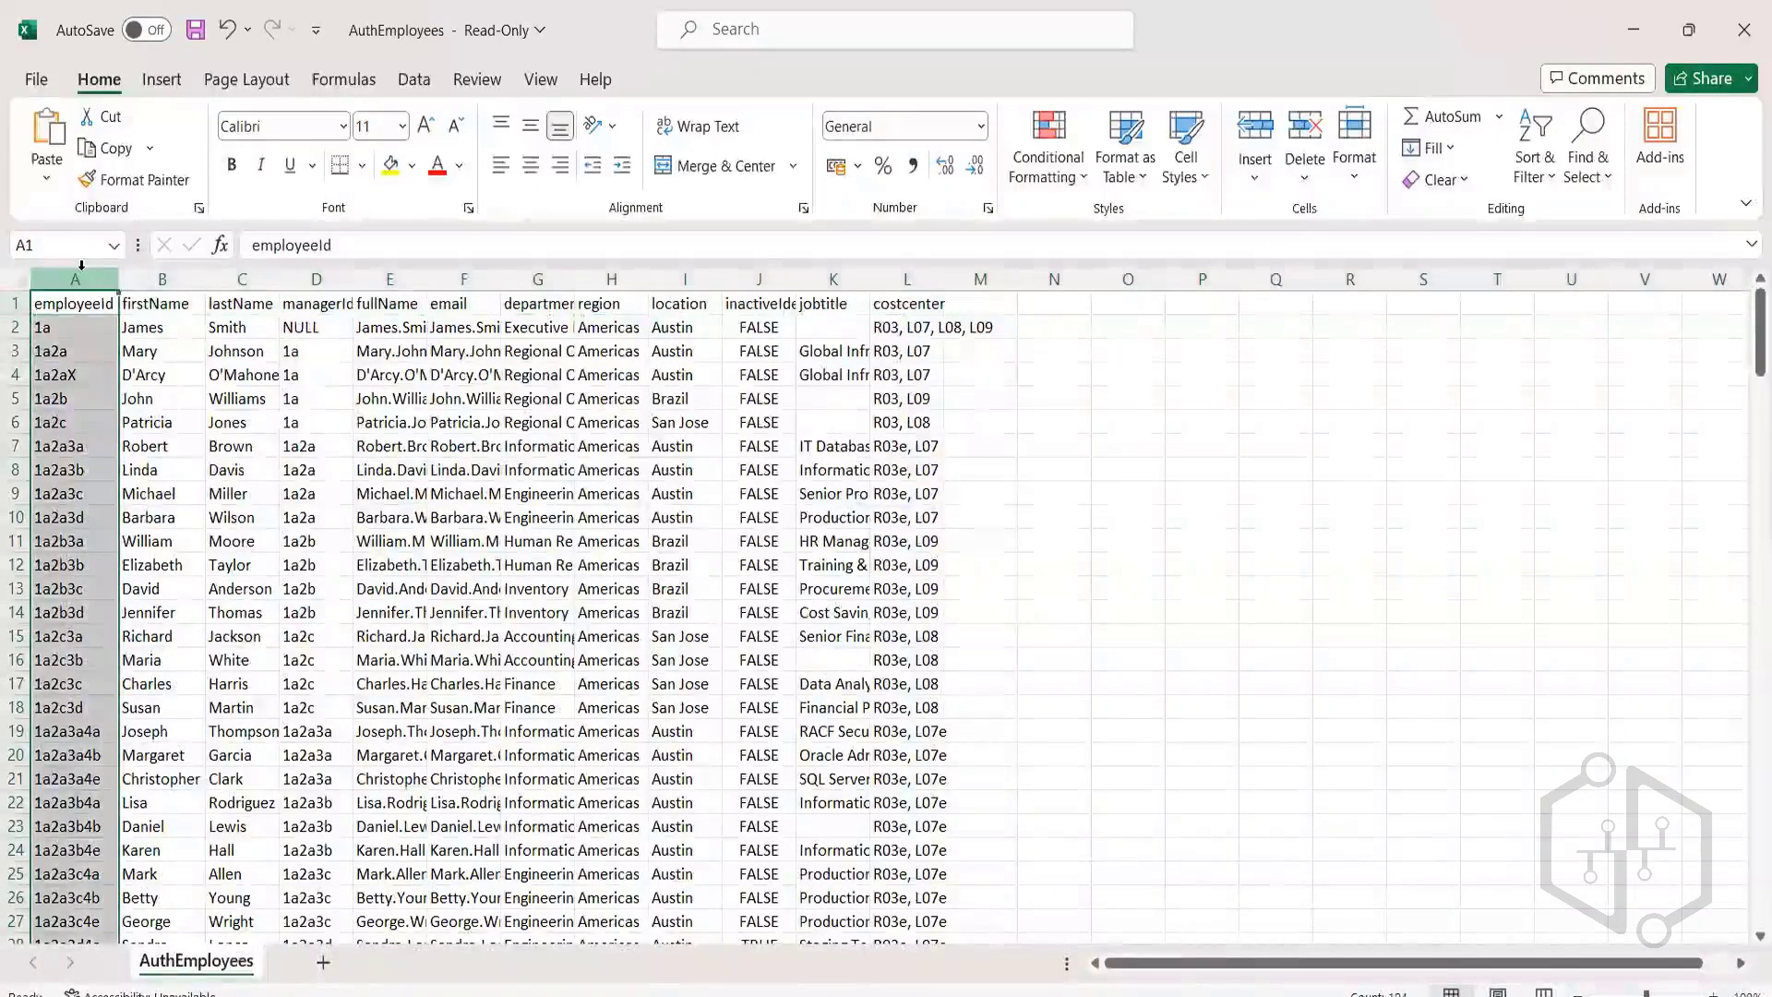
right_click(80, 279)
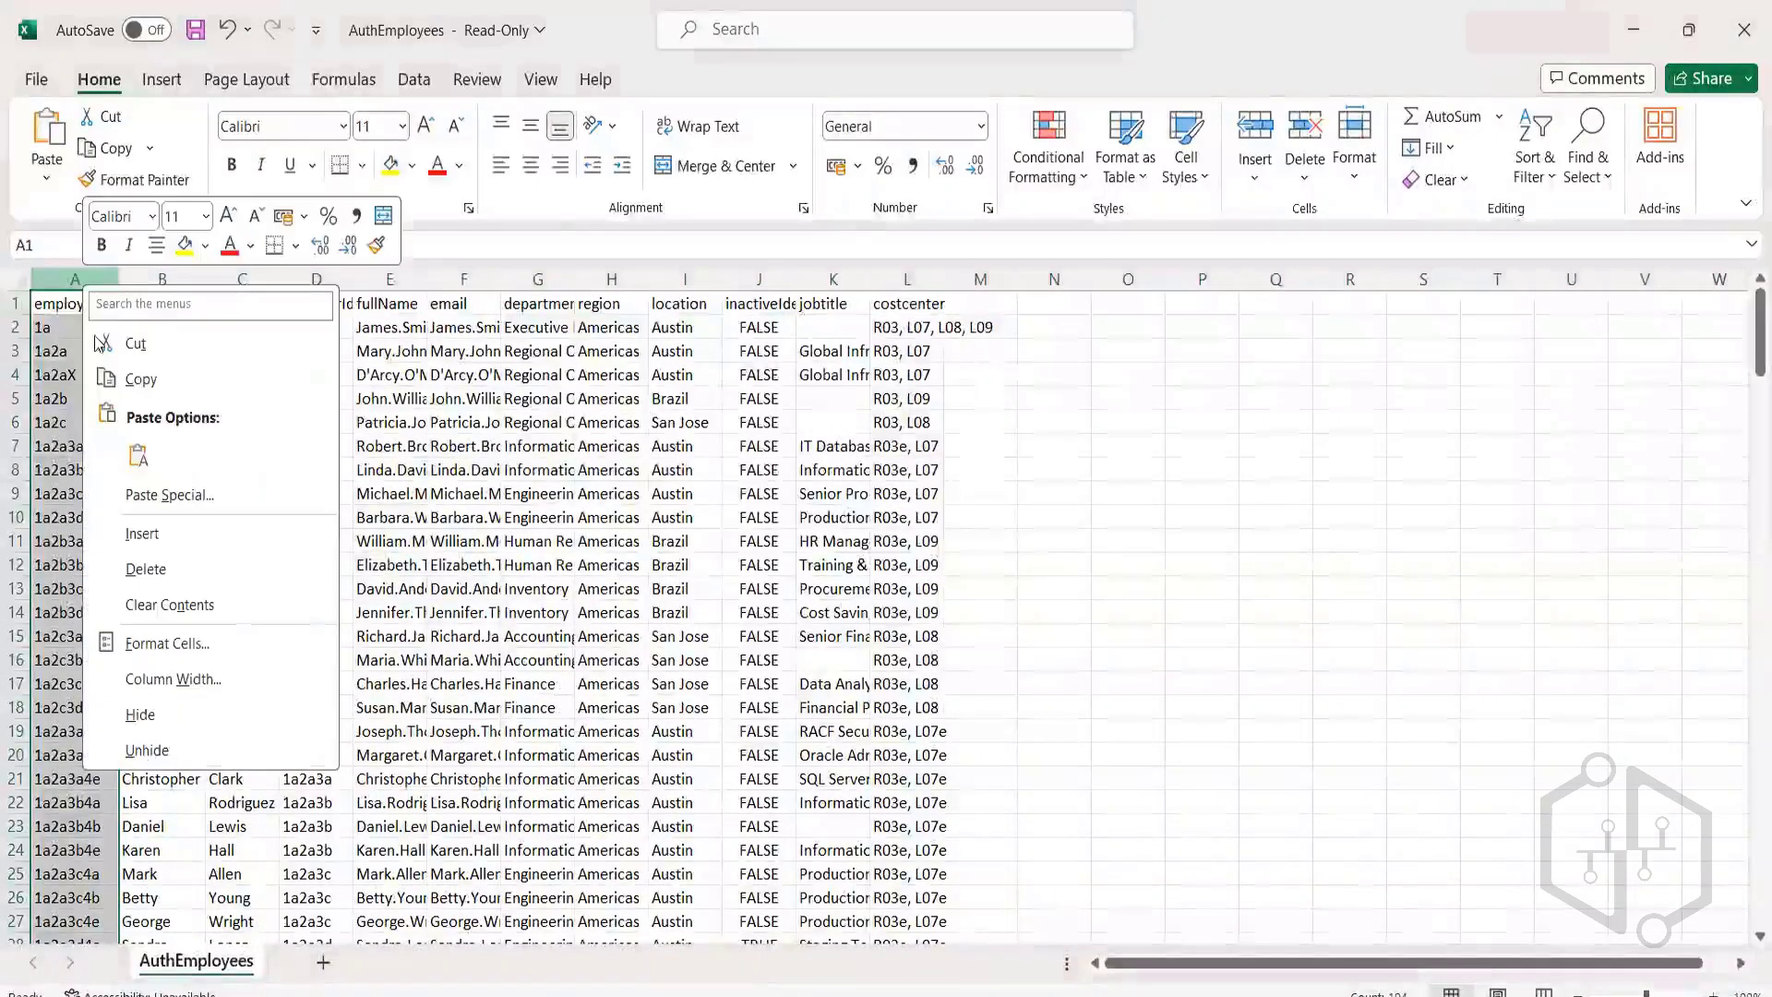
left_click(177, 715)
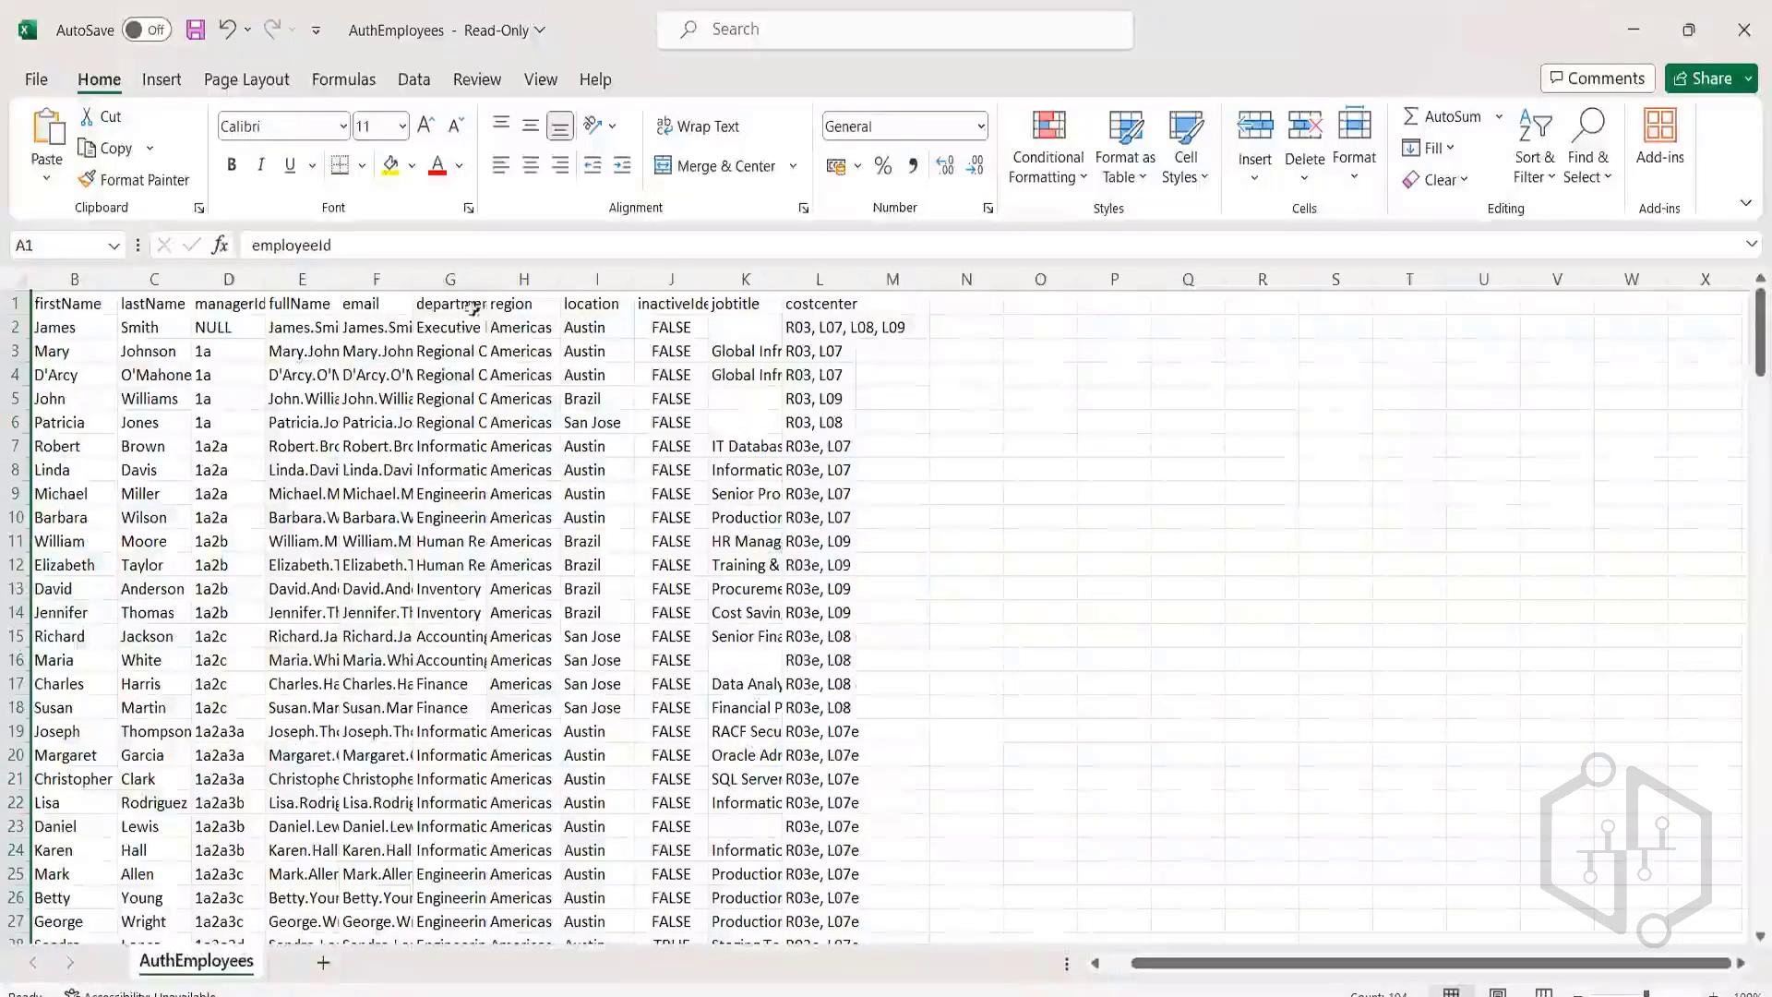
left_click(484, 279)
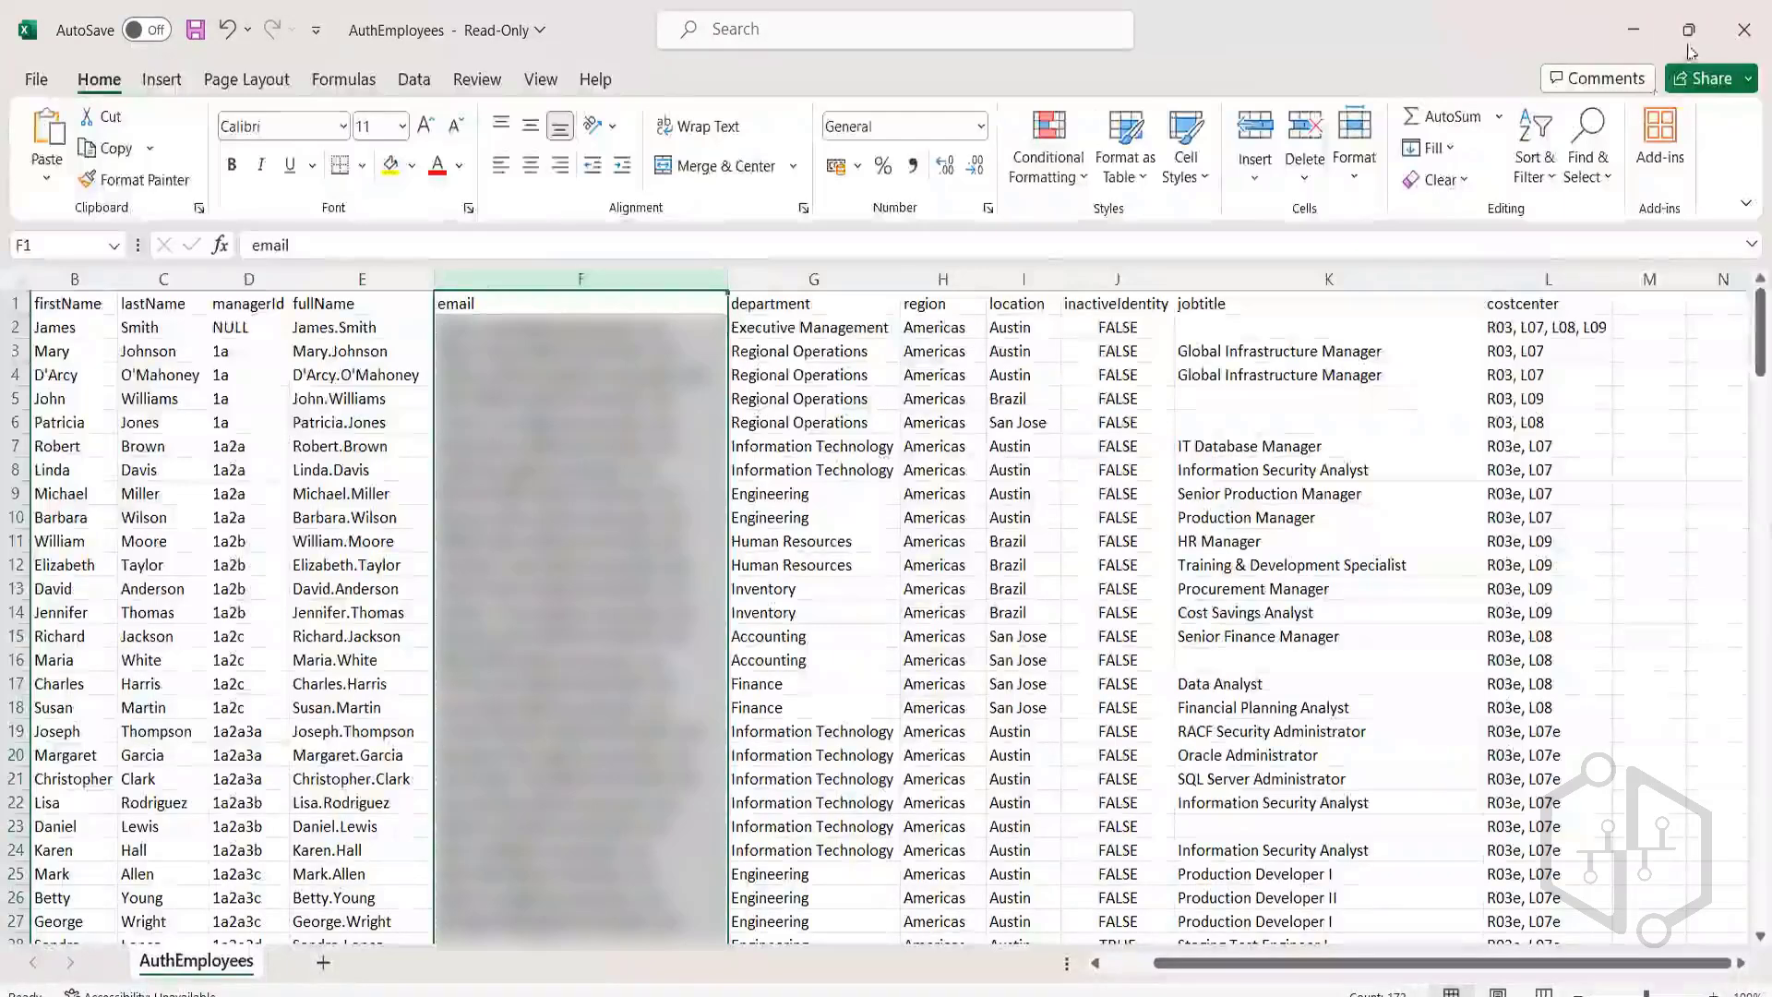
left_click(1745, 30)
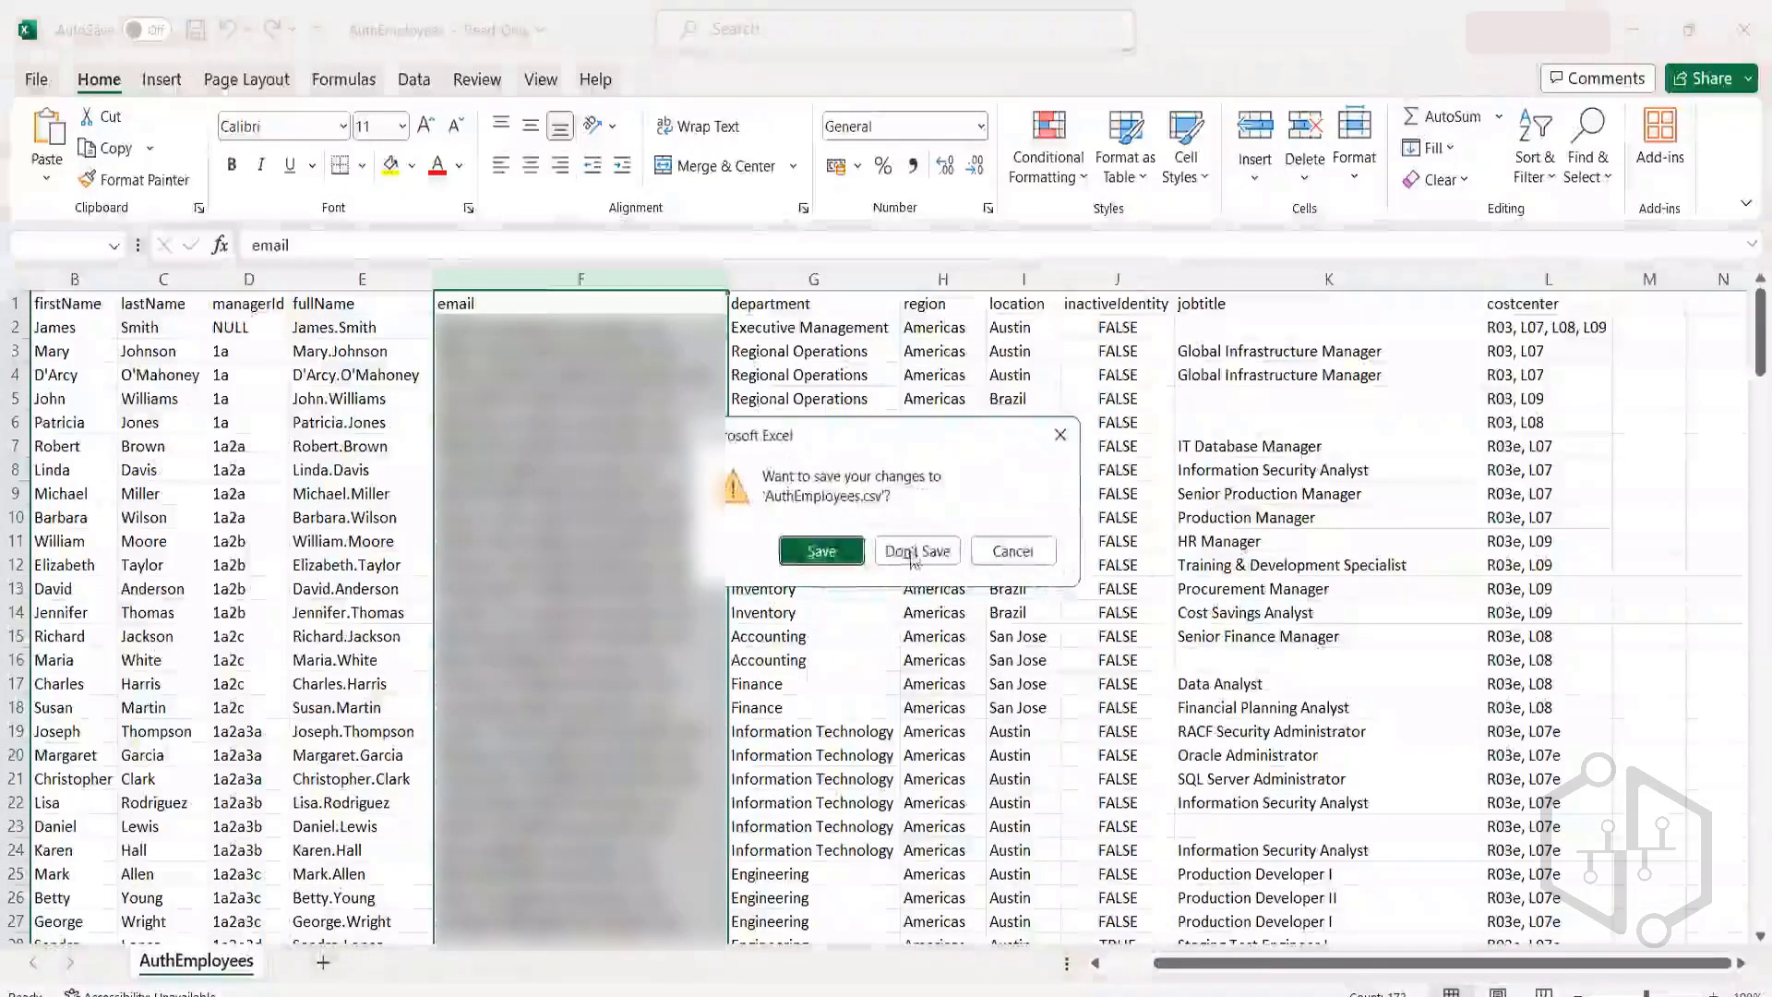
left_click(917, 551)
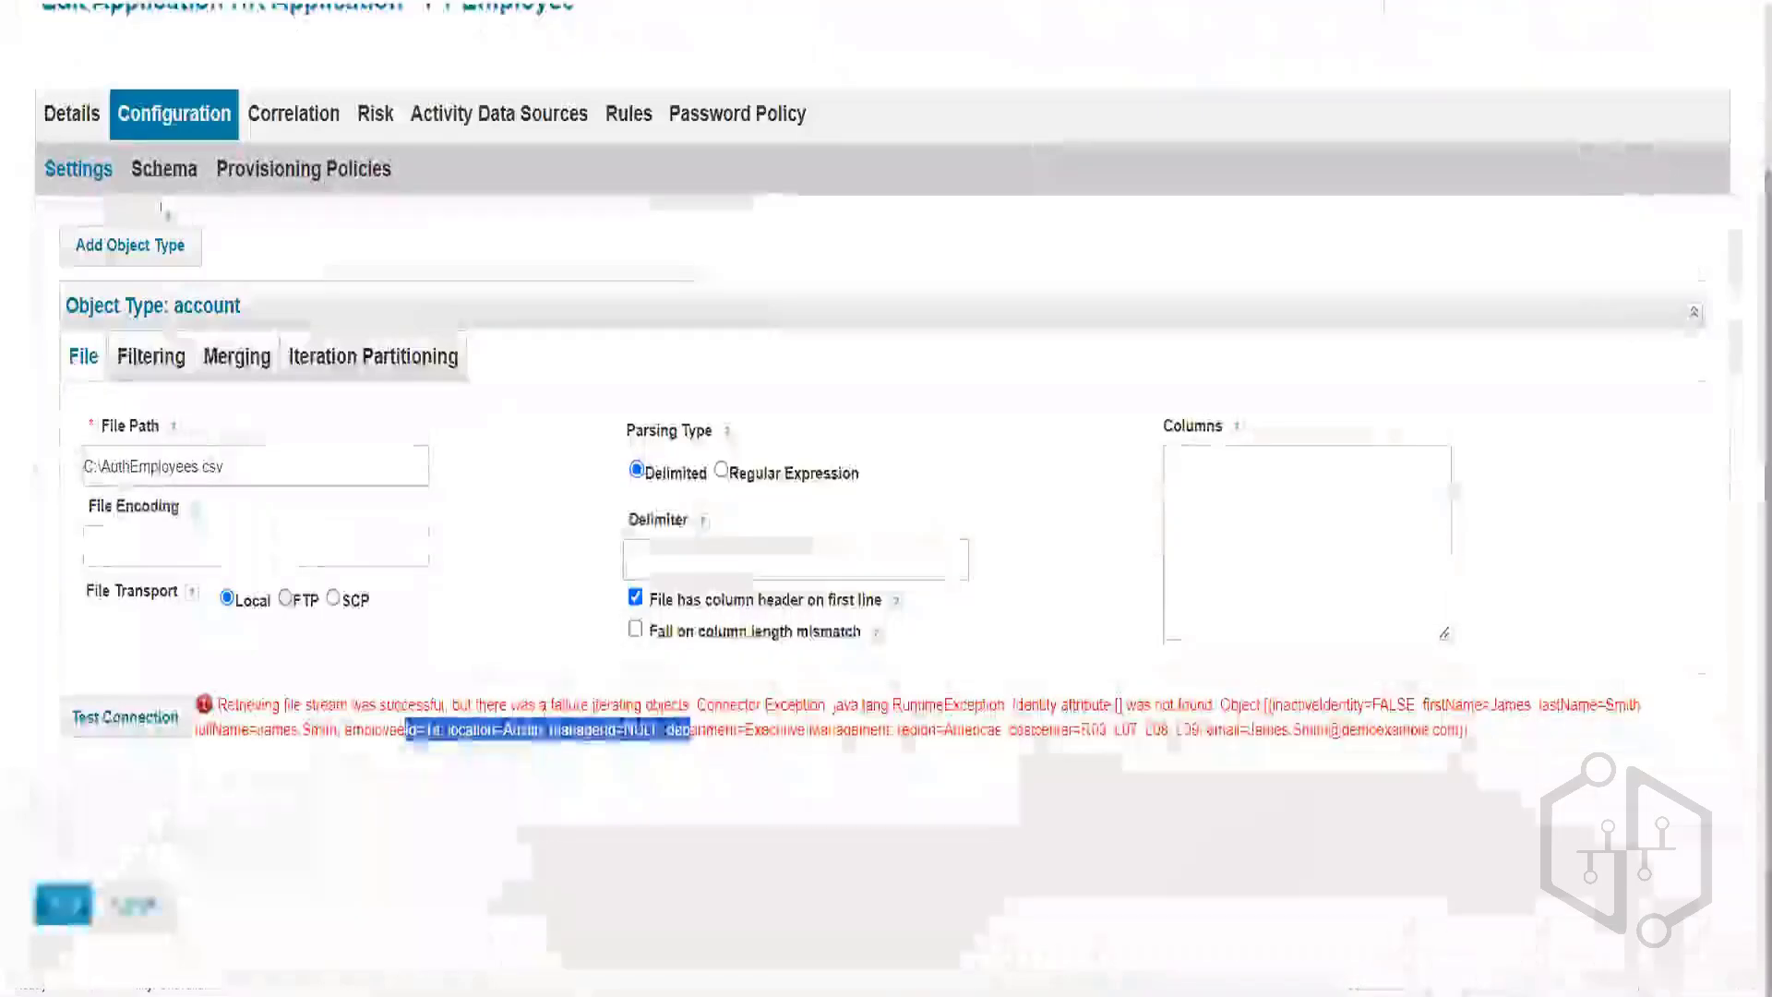
Make employeeId the Identity Attribute in the account schema and save the change.
left_click(163, 169)
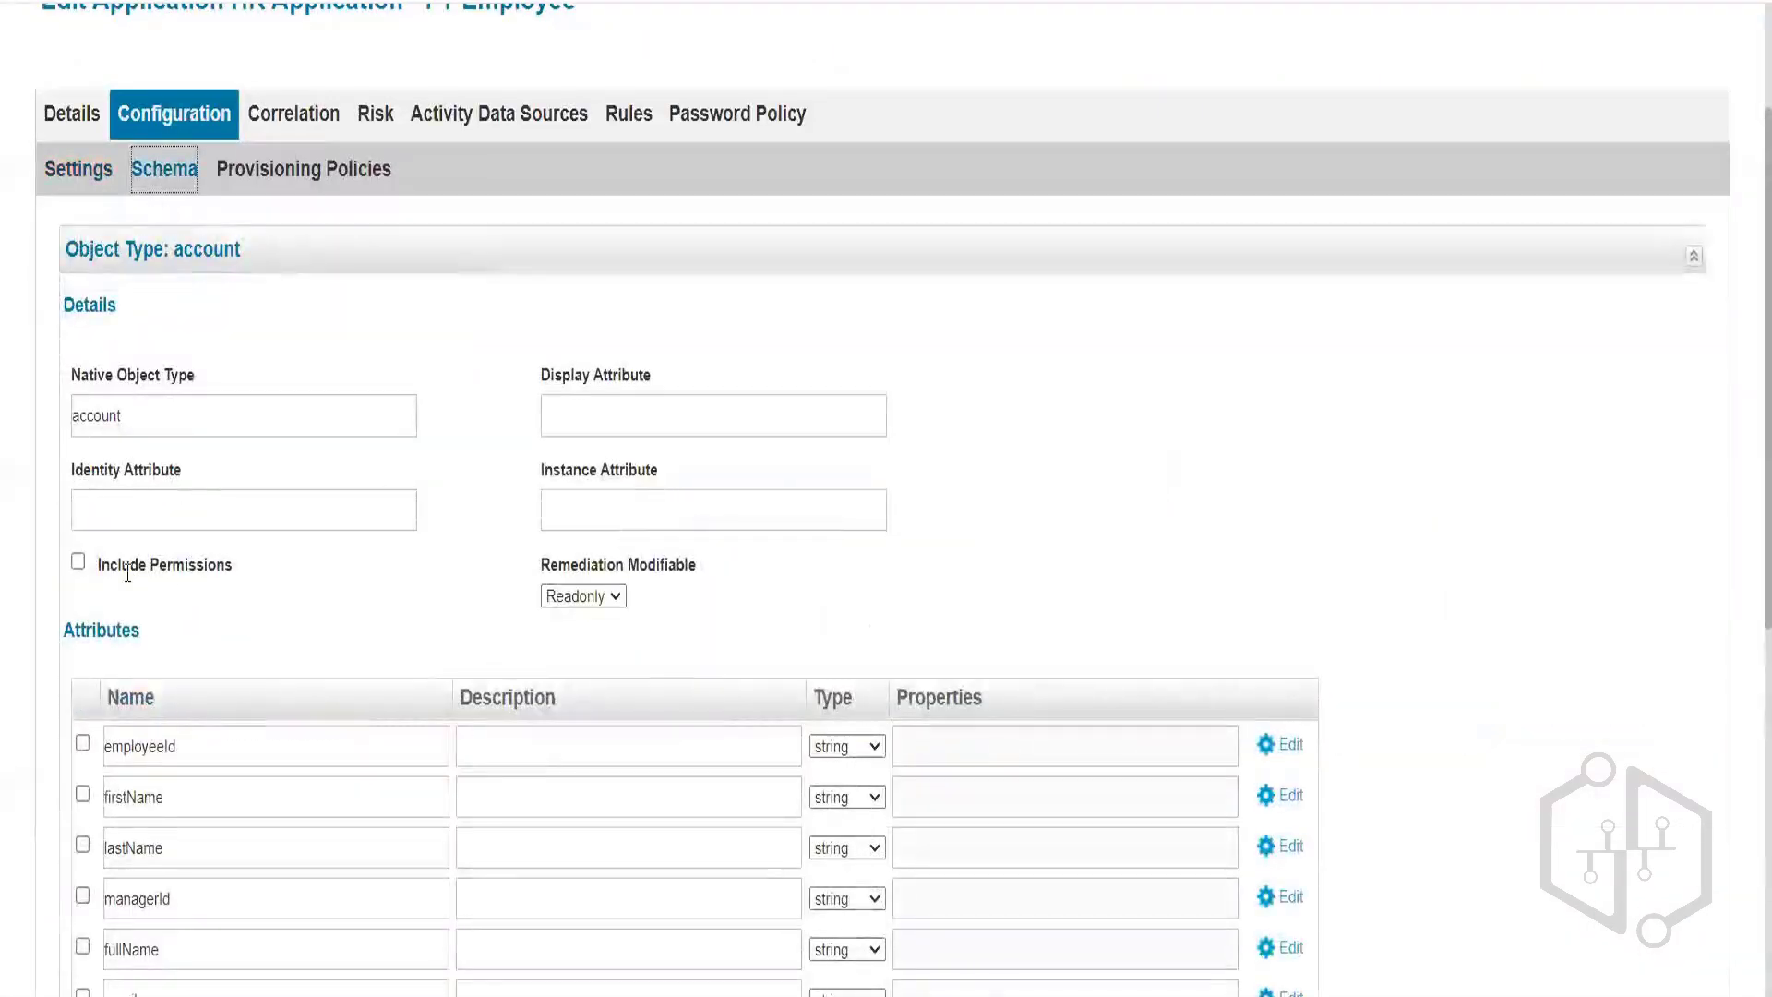
left_click_drag(71, 475, 220, 452)
left_click(170, 745)
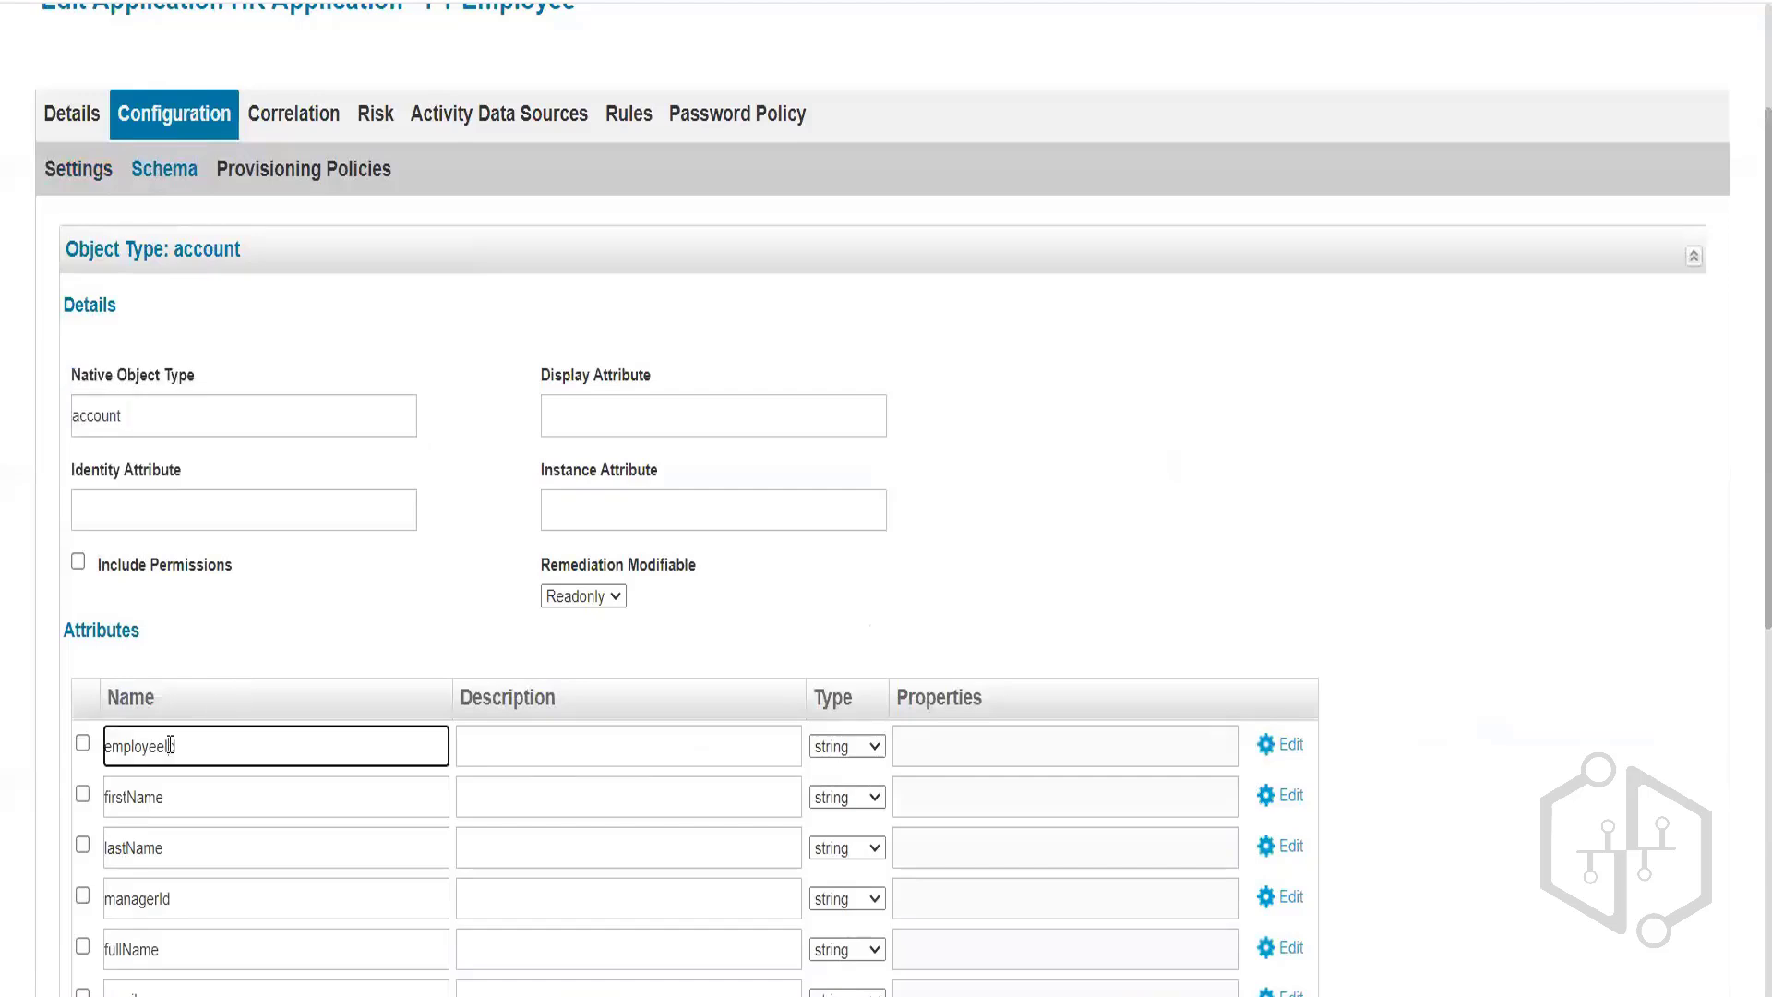
left_click(1293, 746)
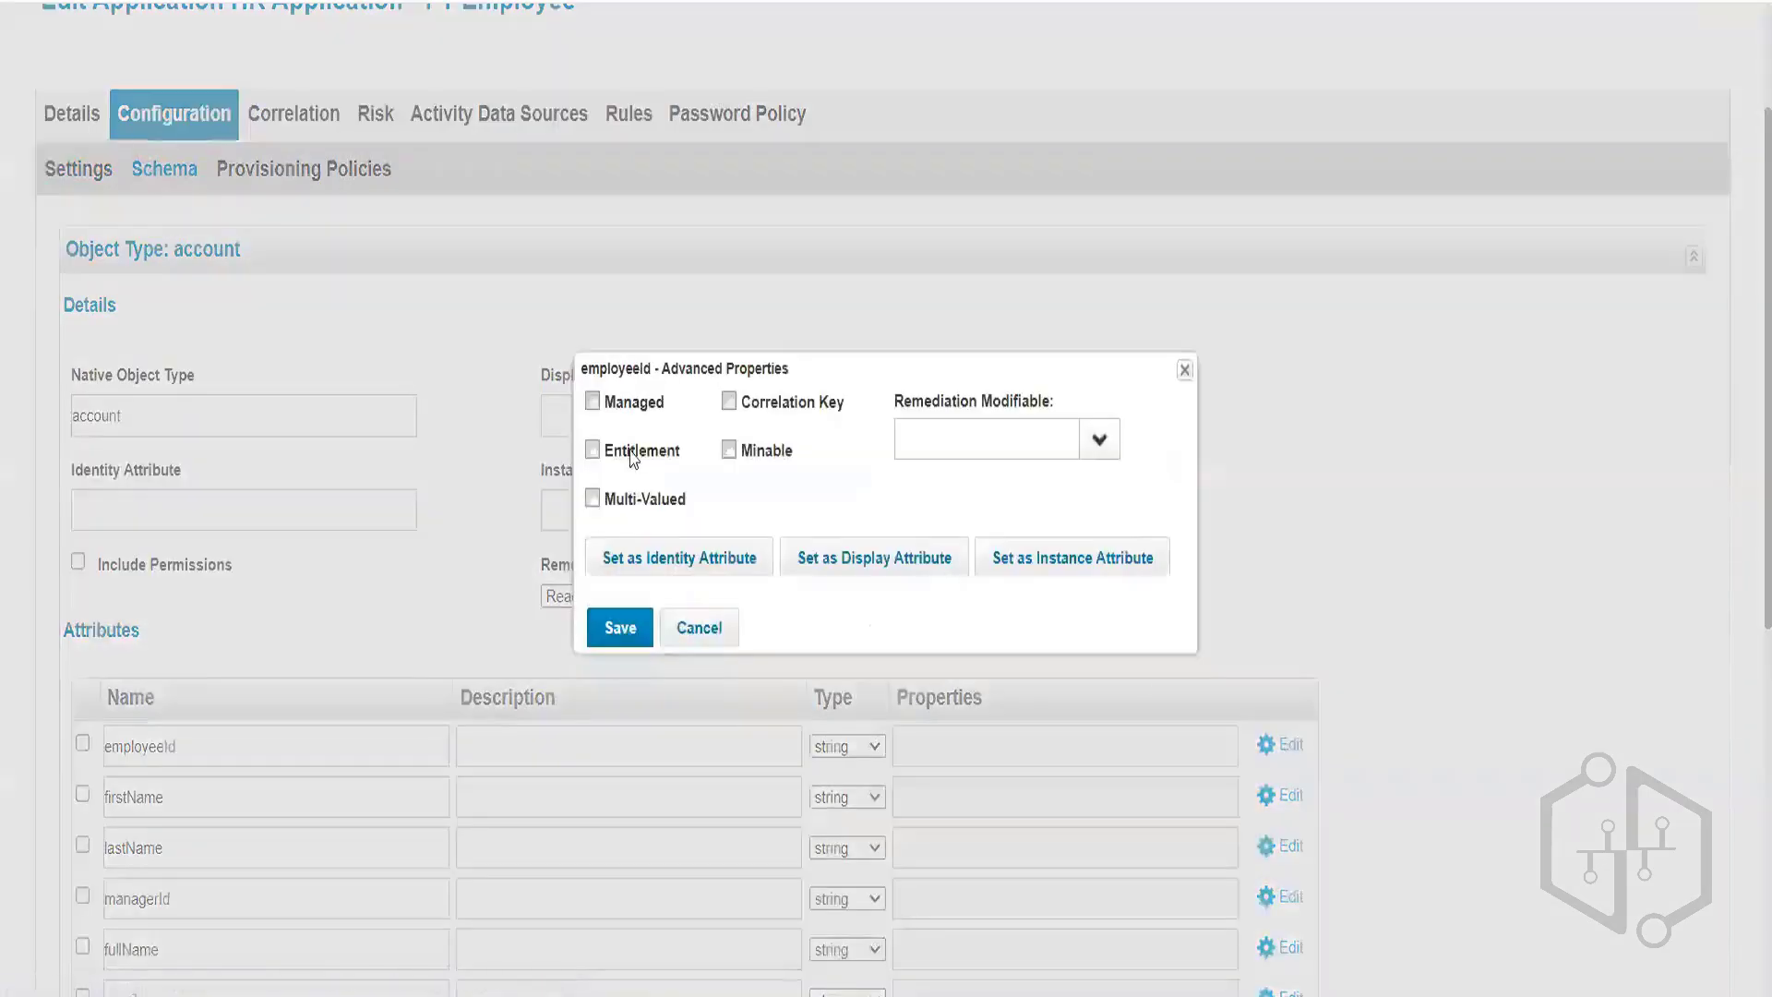
left_click(629, 562)
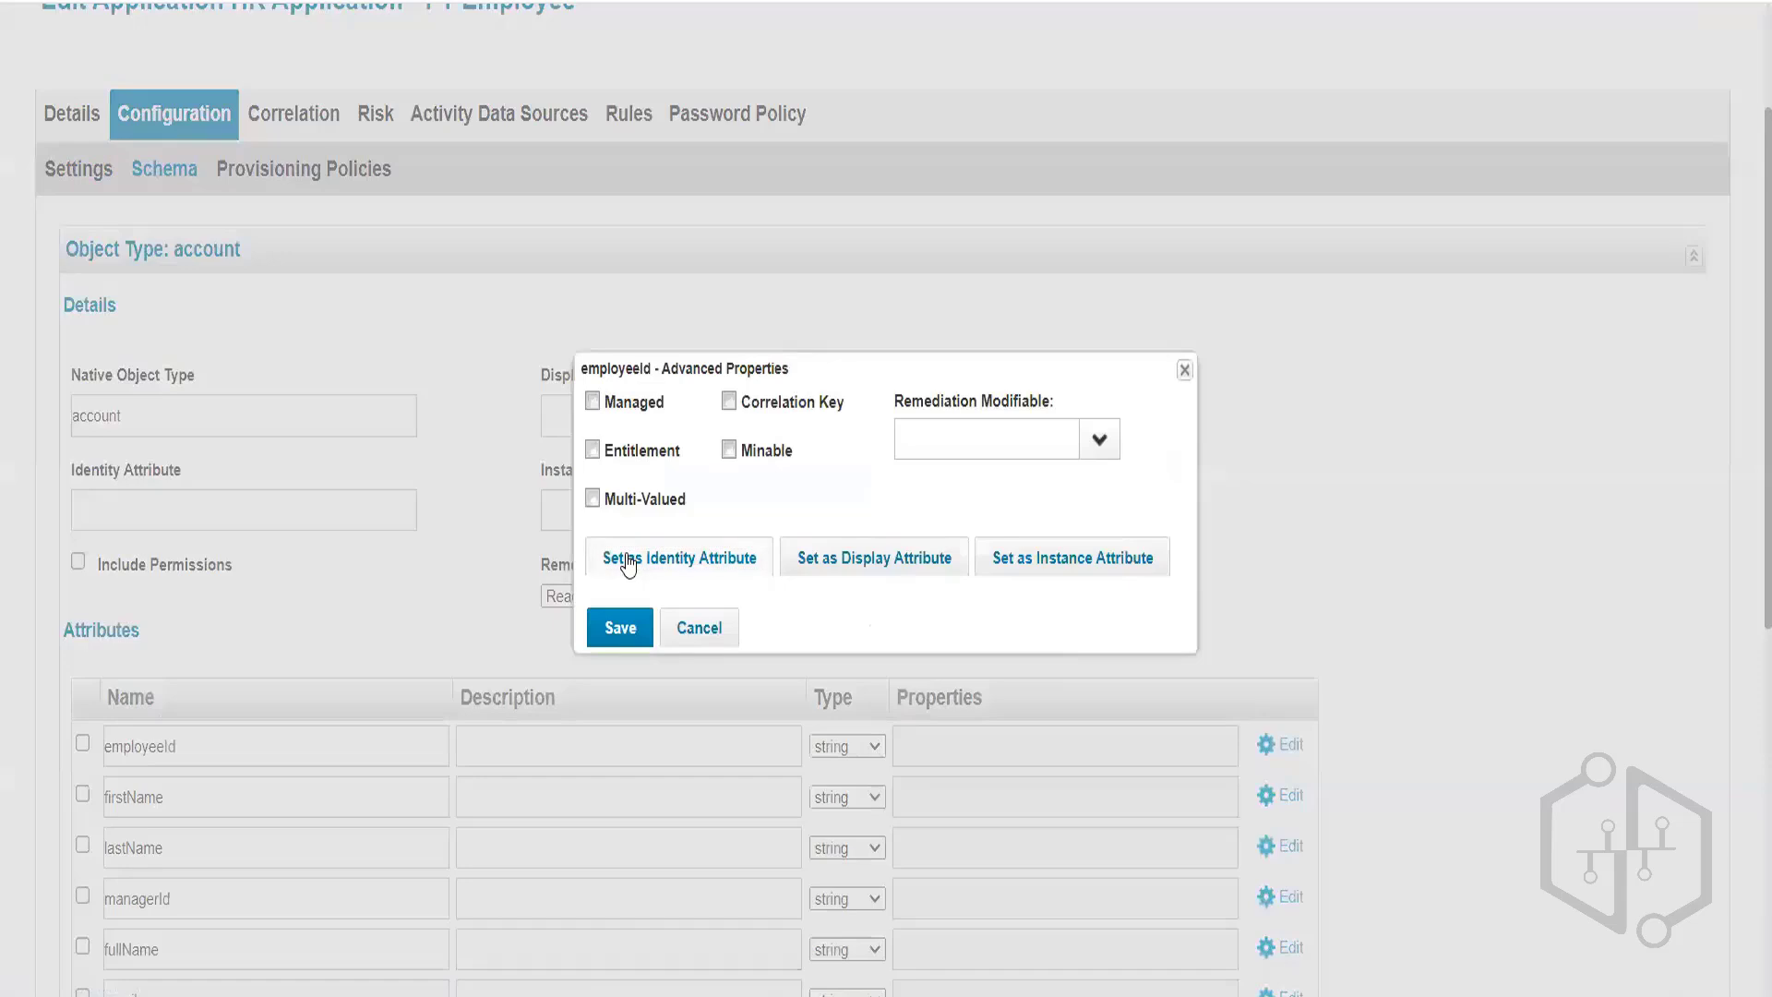
left_click(621, 672)
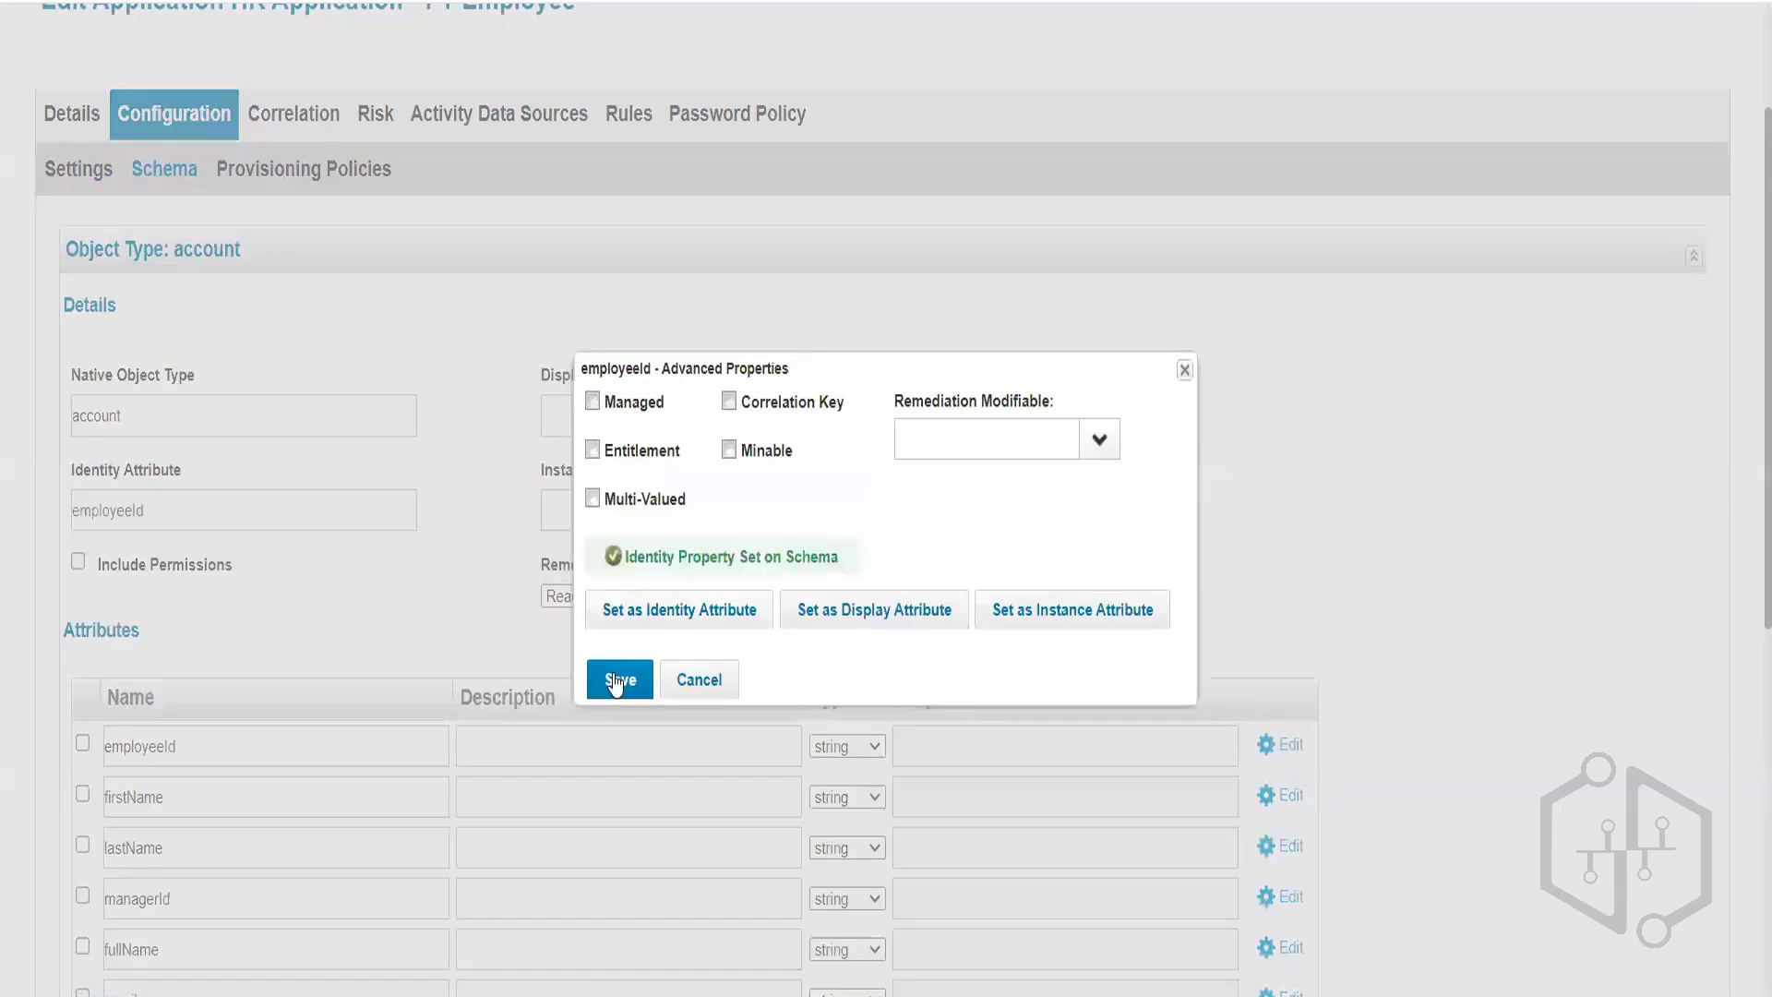
left_click_drag(206, 739, 179, 495)
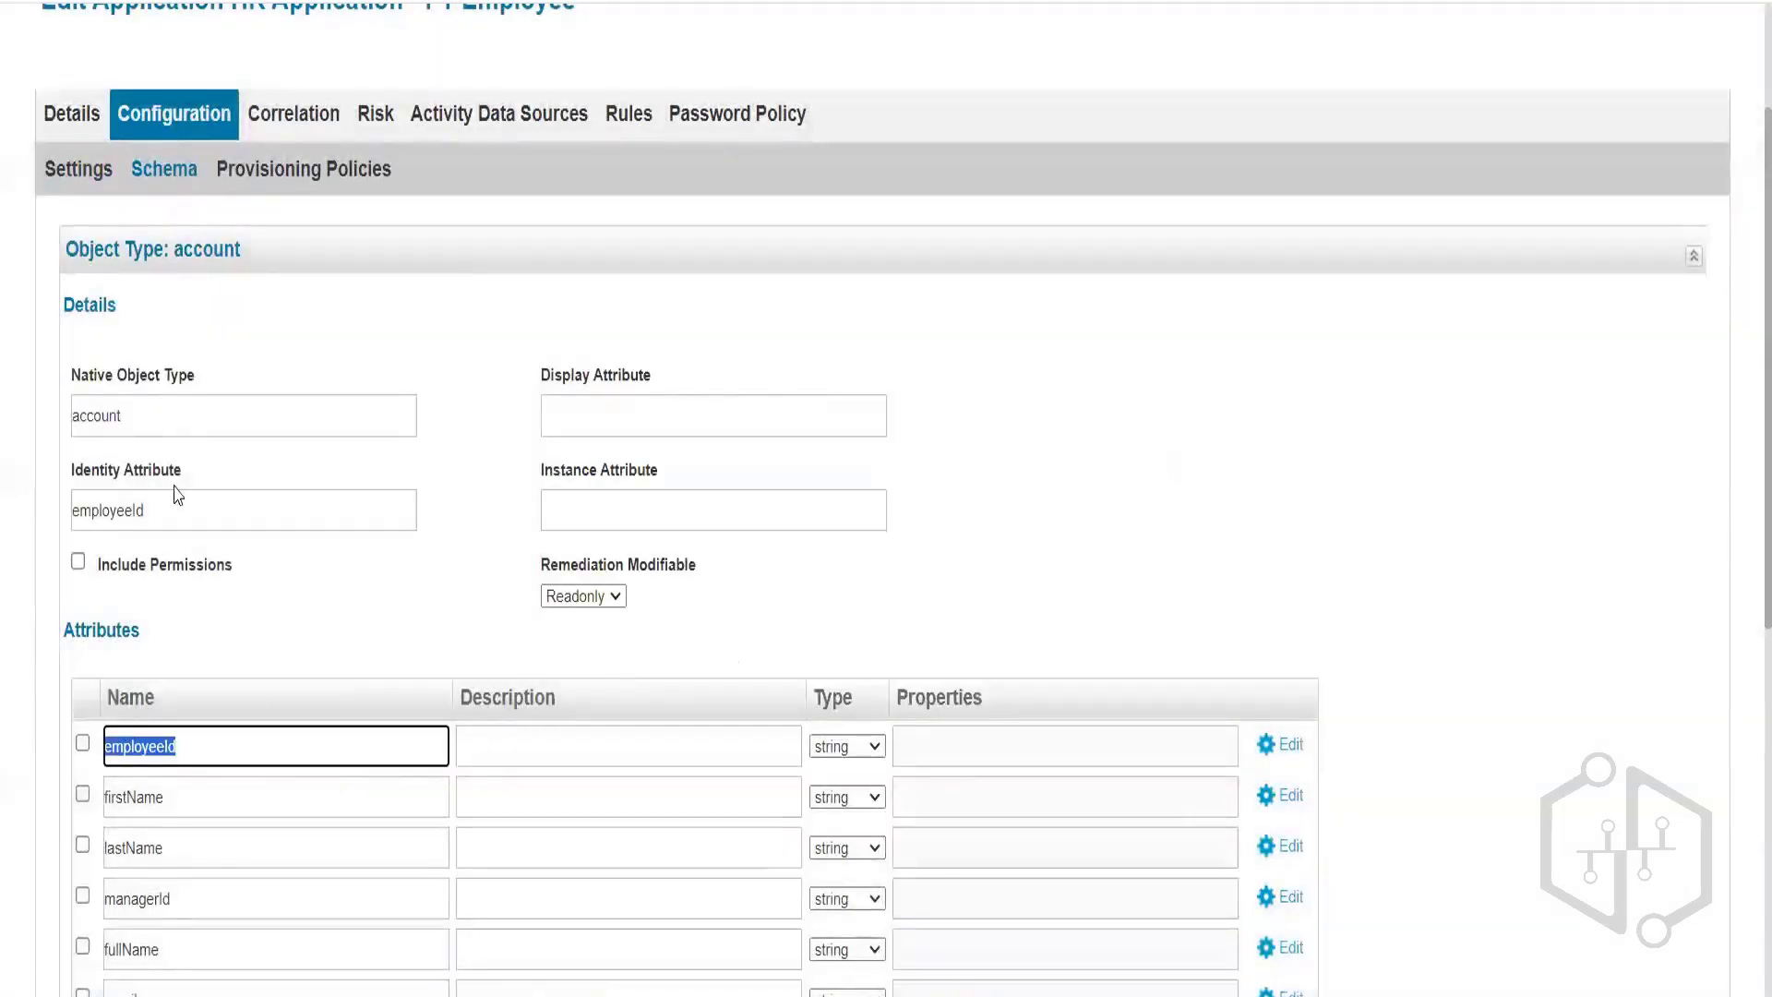
Test the employee file connection, confirm success, and save the application.
left_click(81, 175)
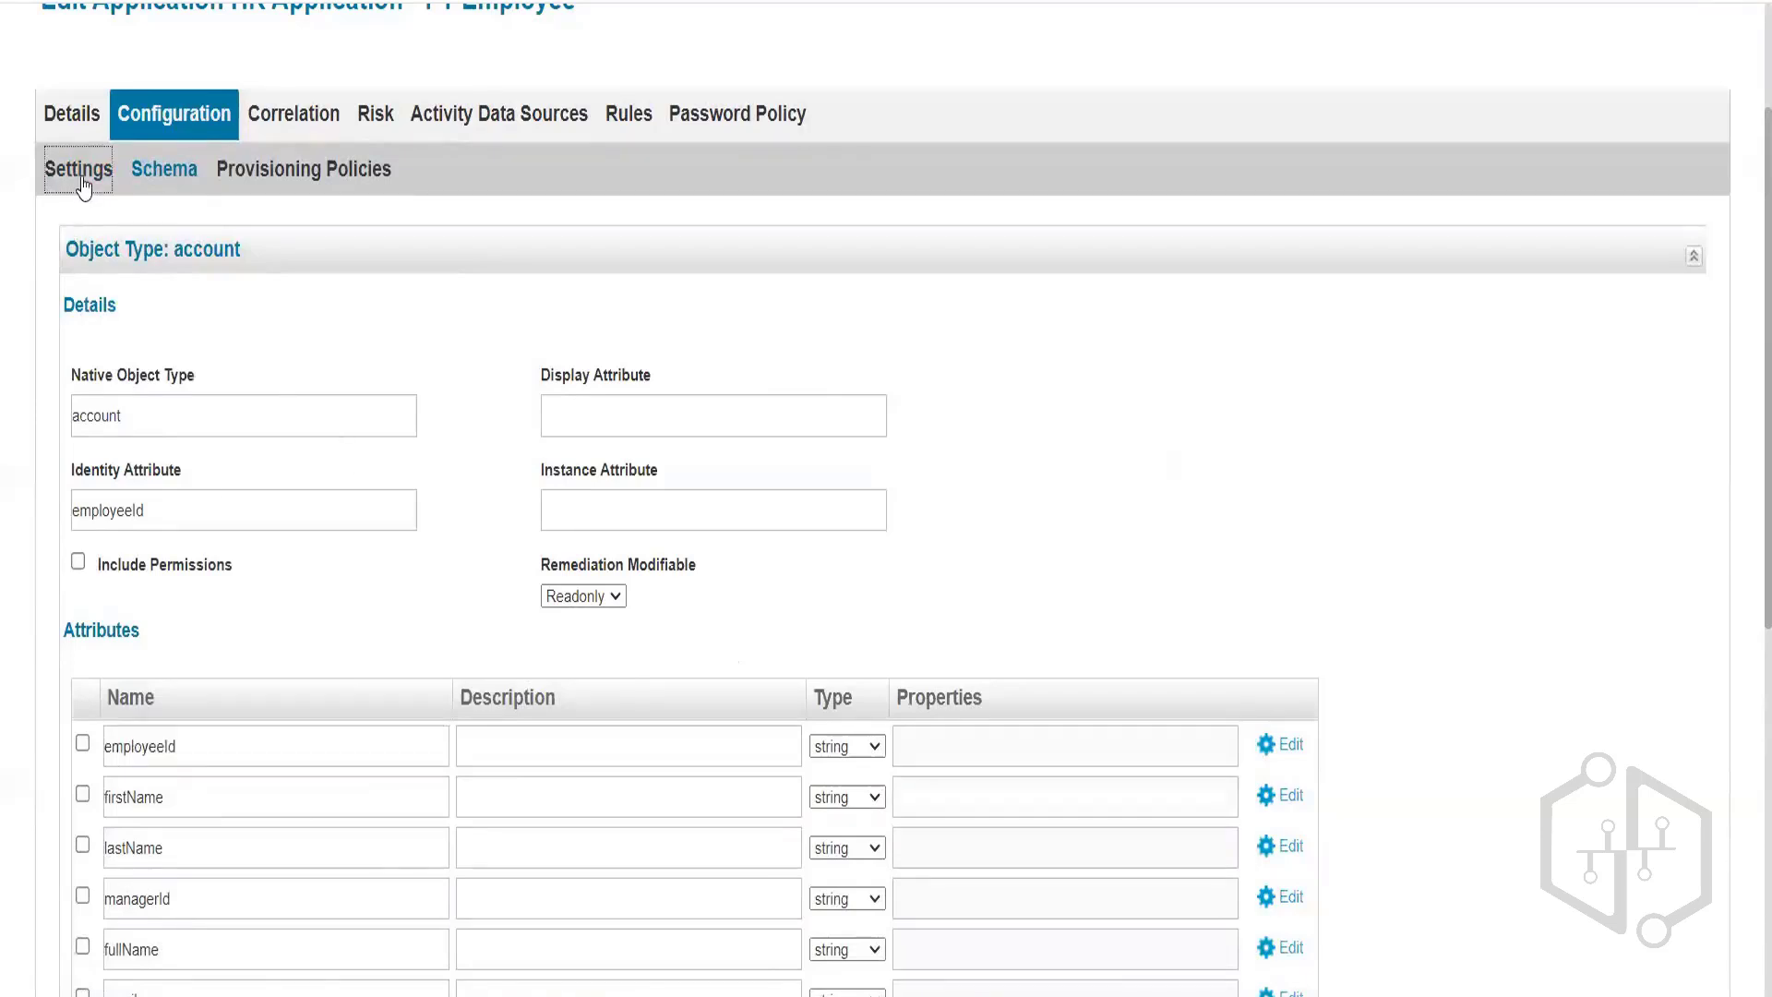
left_click(167, 746)
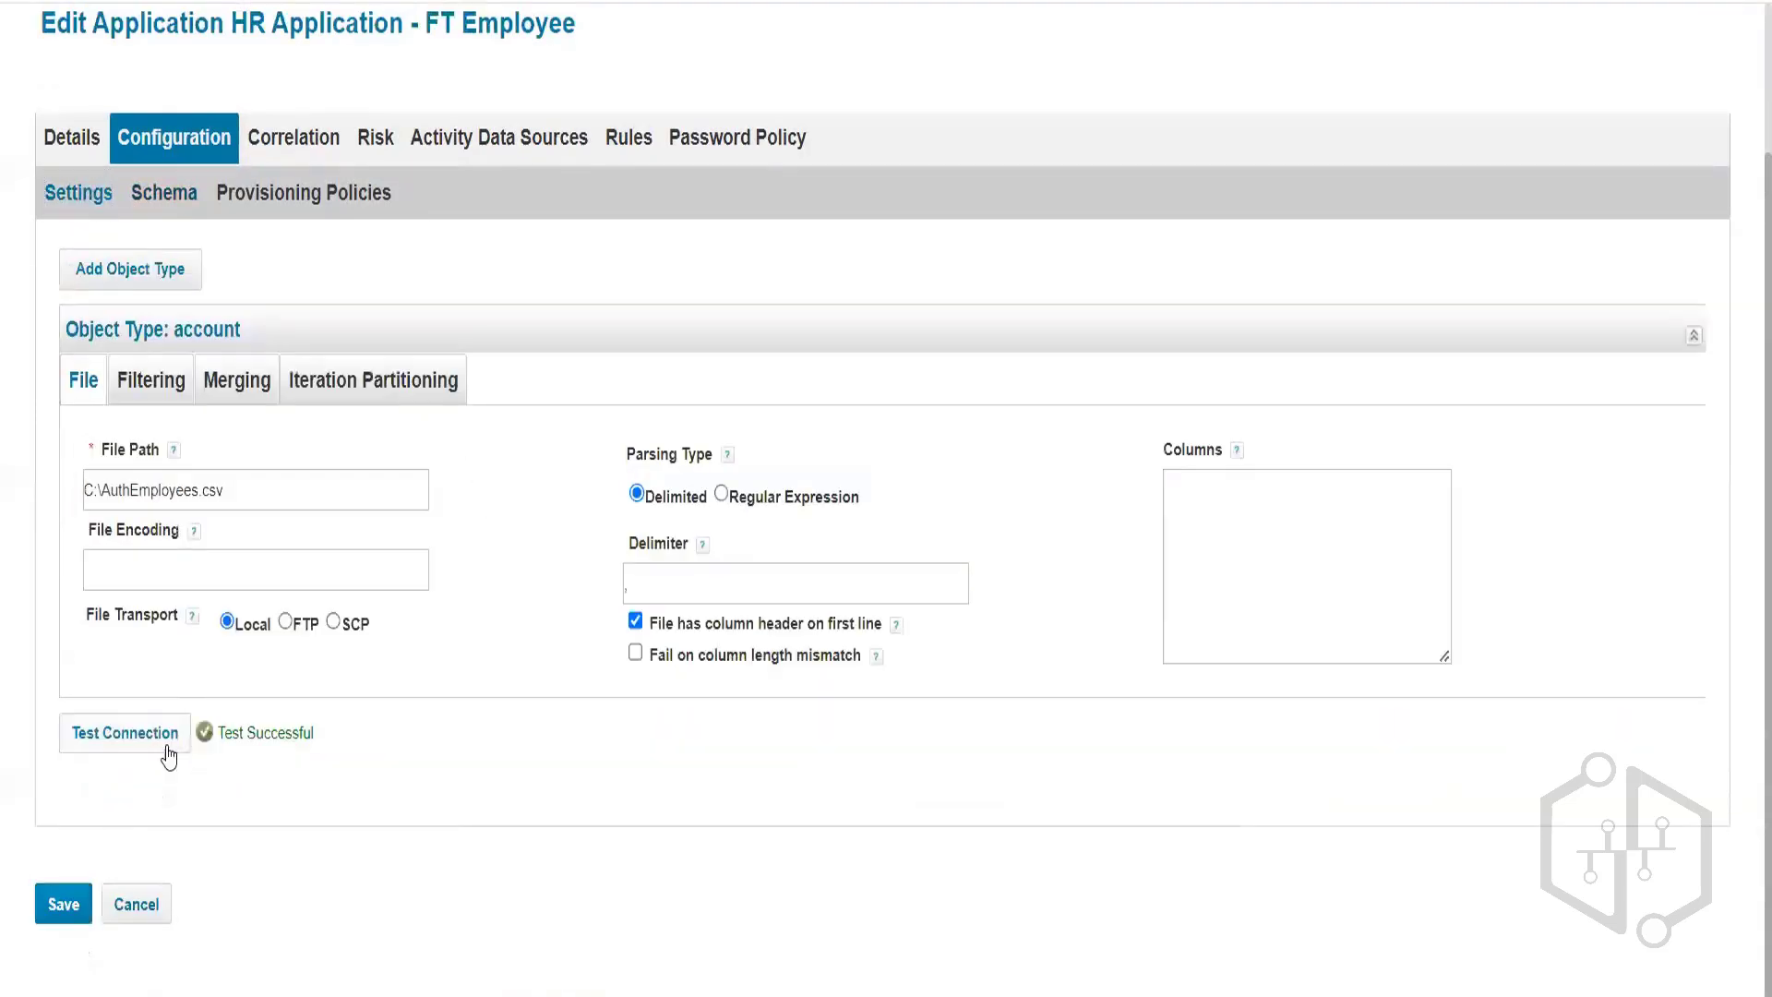
triple_click(373, 742)
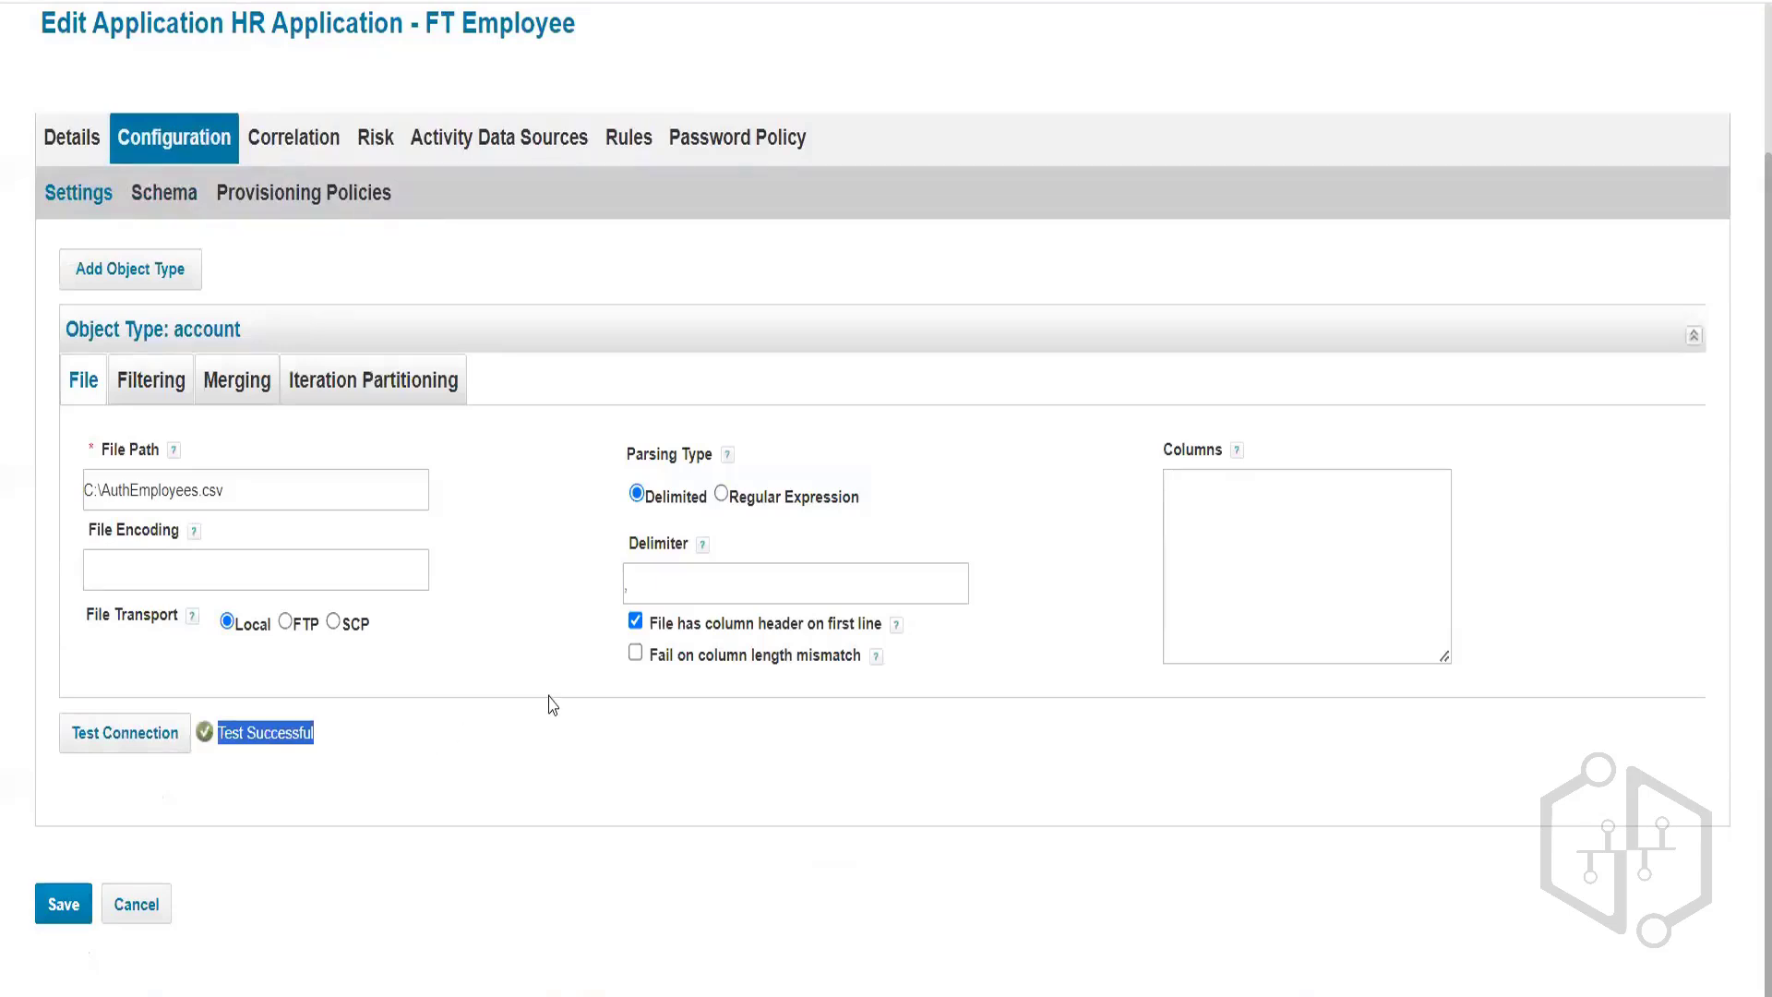
left_click(46, 917)
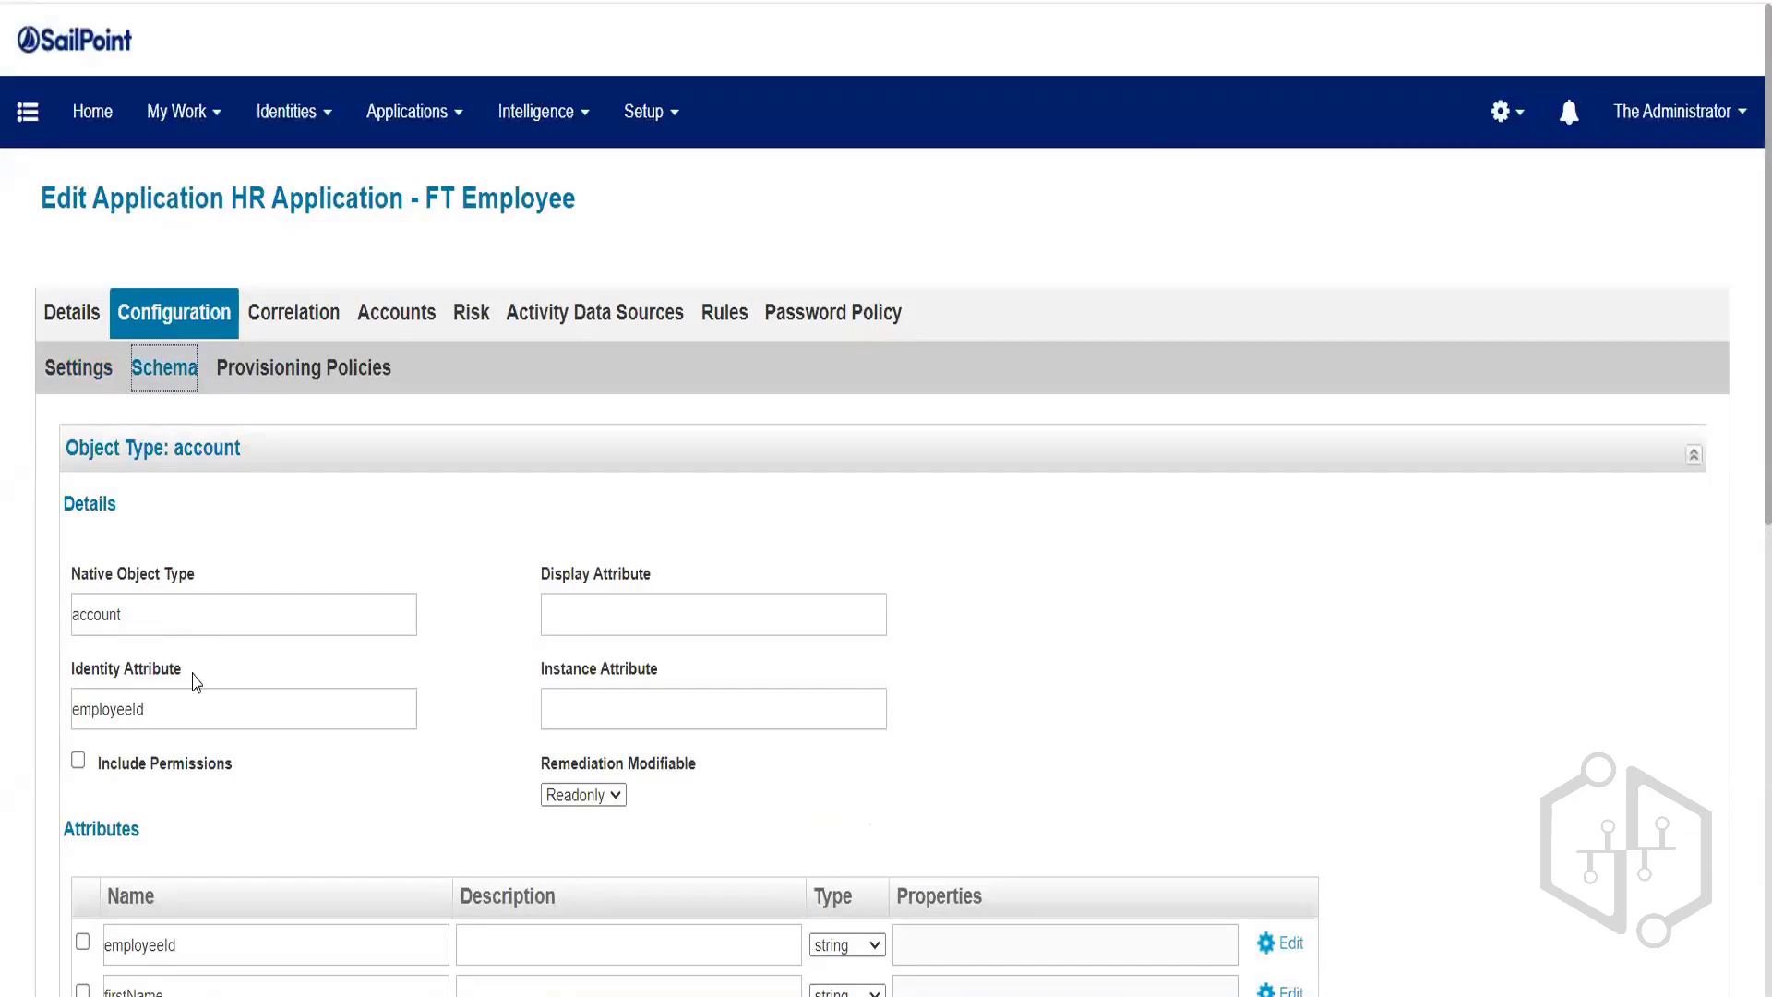
Check employeeId as identity attribute and rerun the connection test, reporting Test Successful.
double_click(183, 697)
scroll(158, 652, "down", 2)
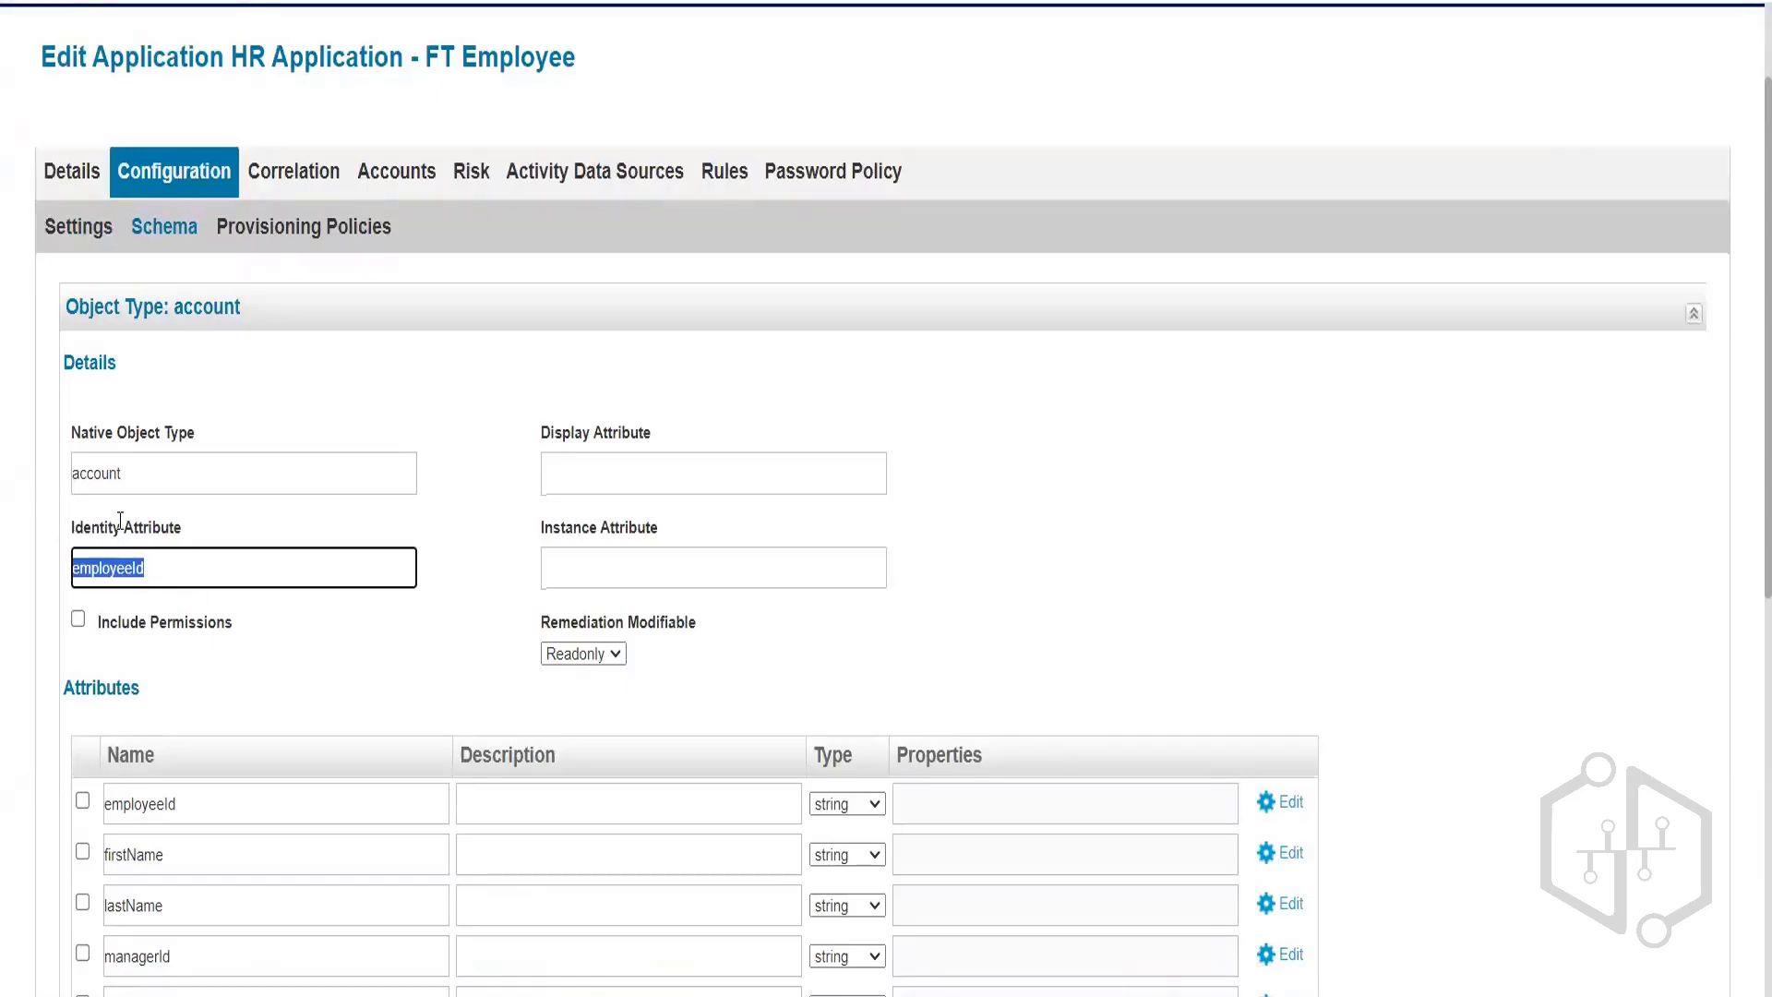
left_click(92, 235)
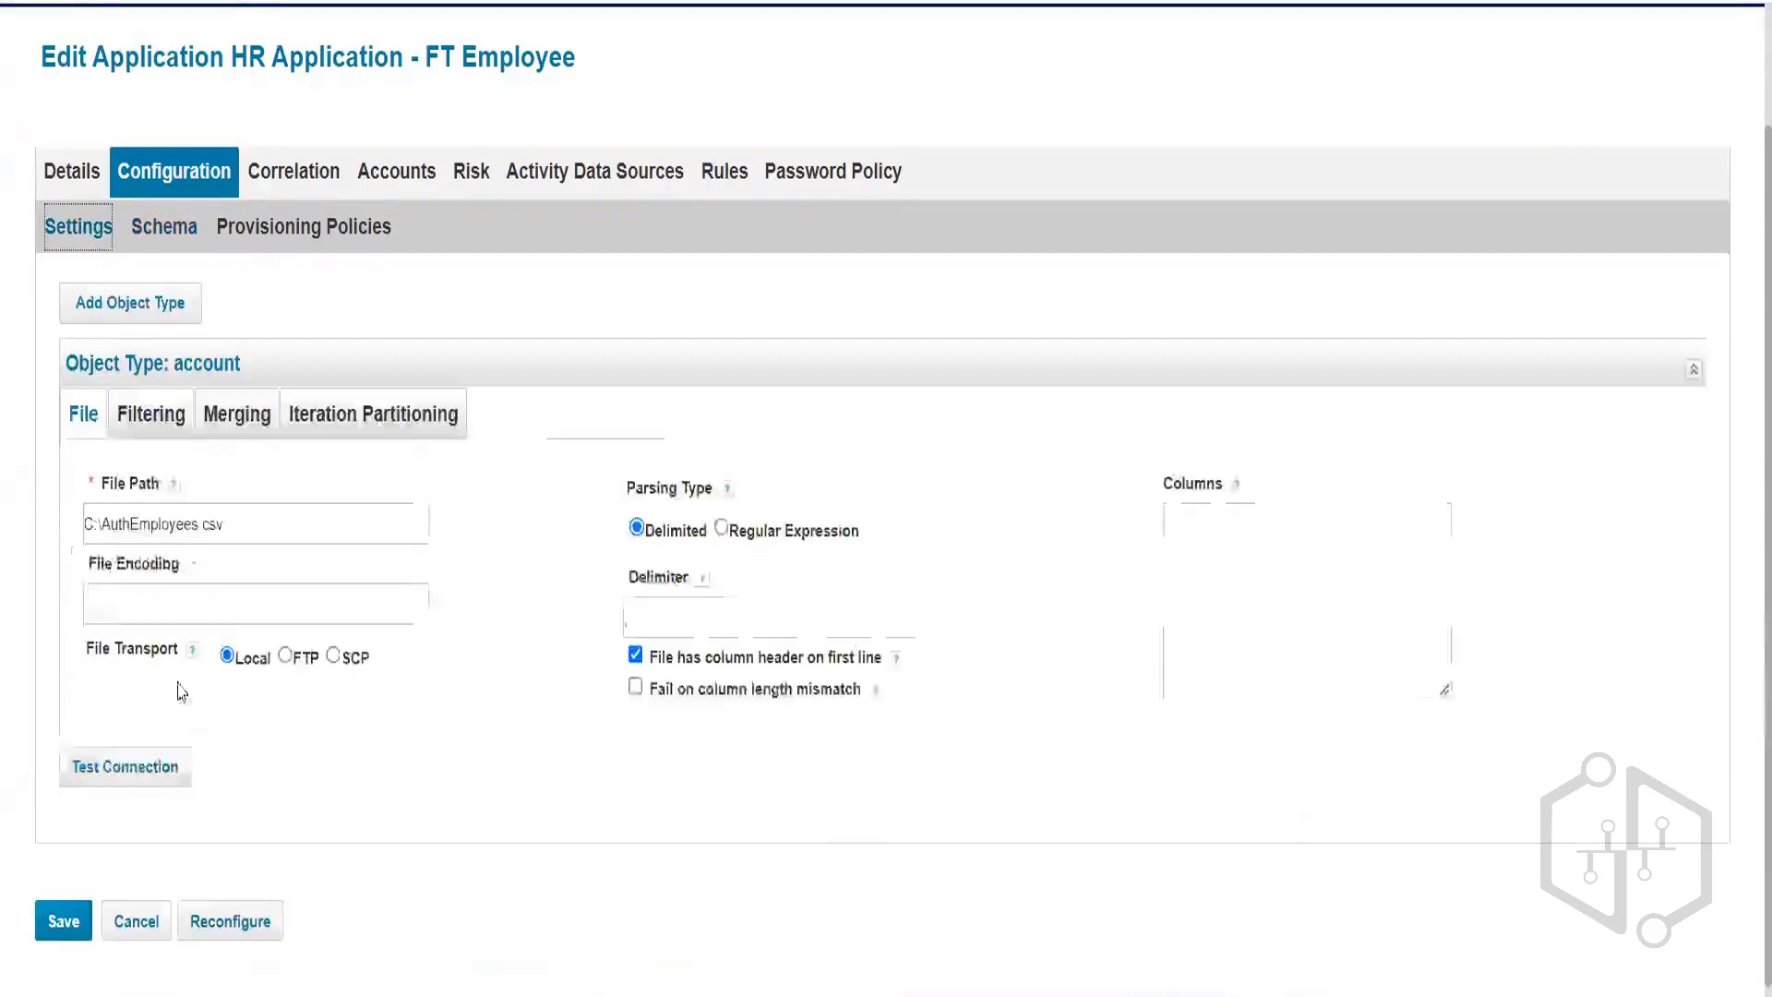
left_click(171, 748)
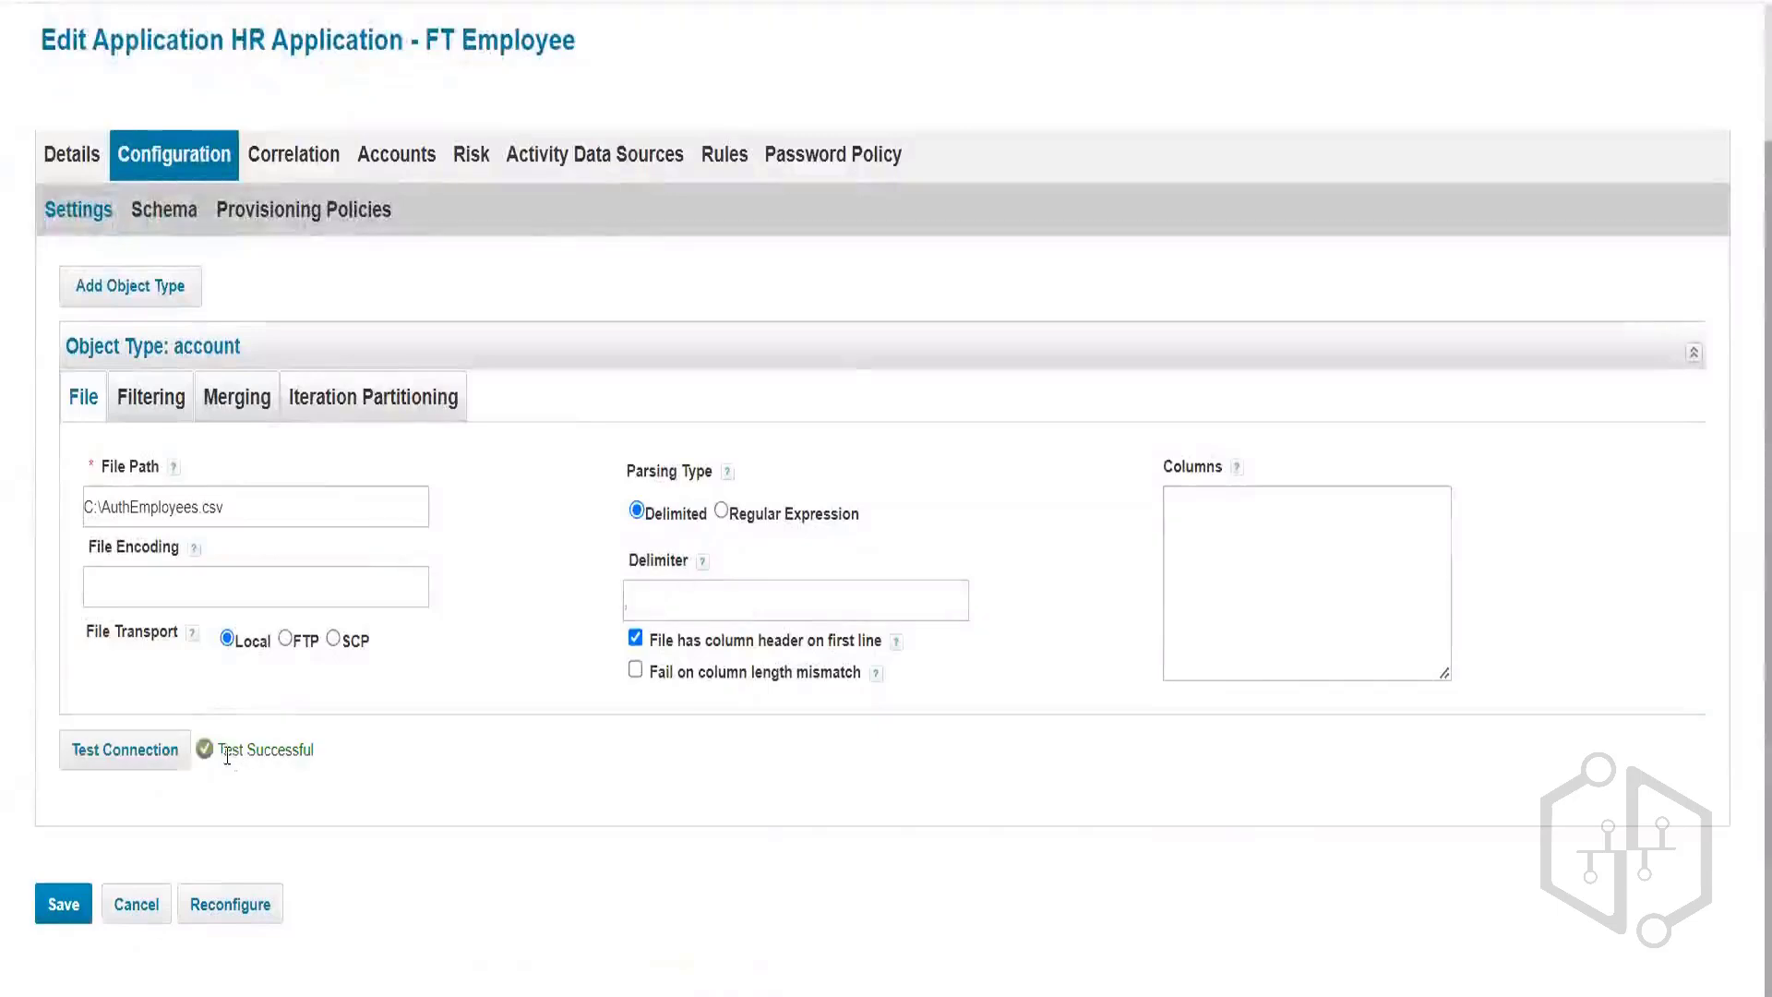
left_click_drag(221, 750, 425, 760)
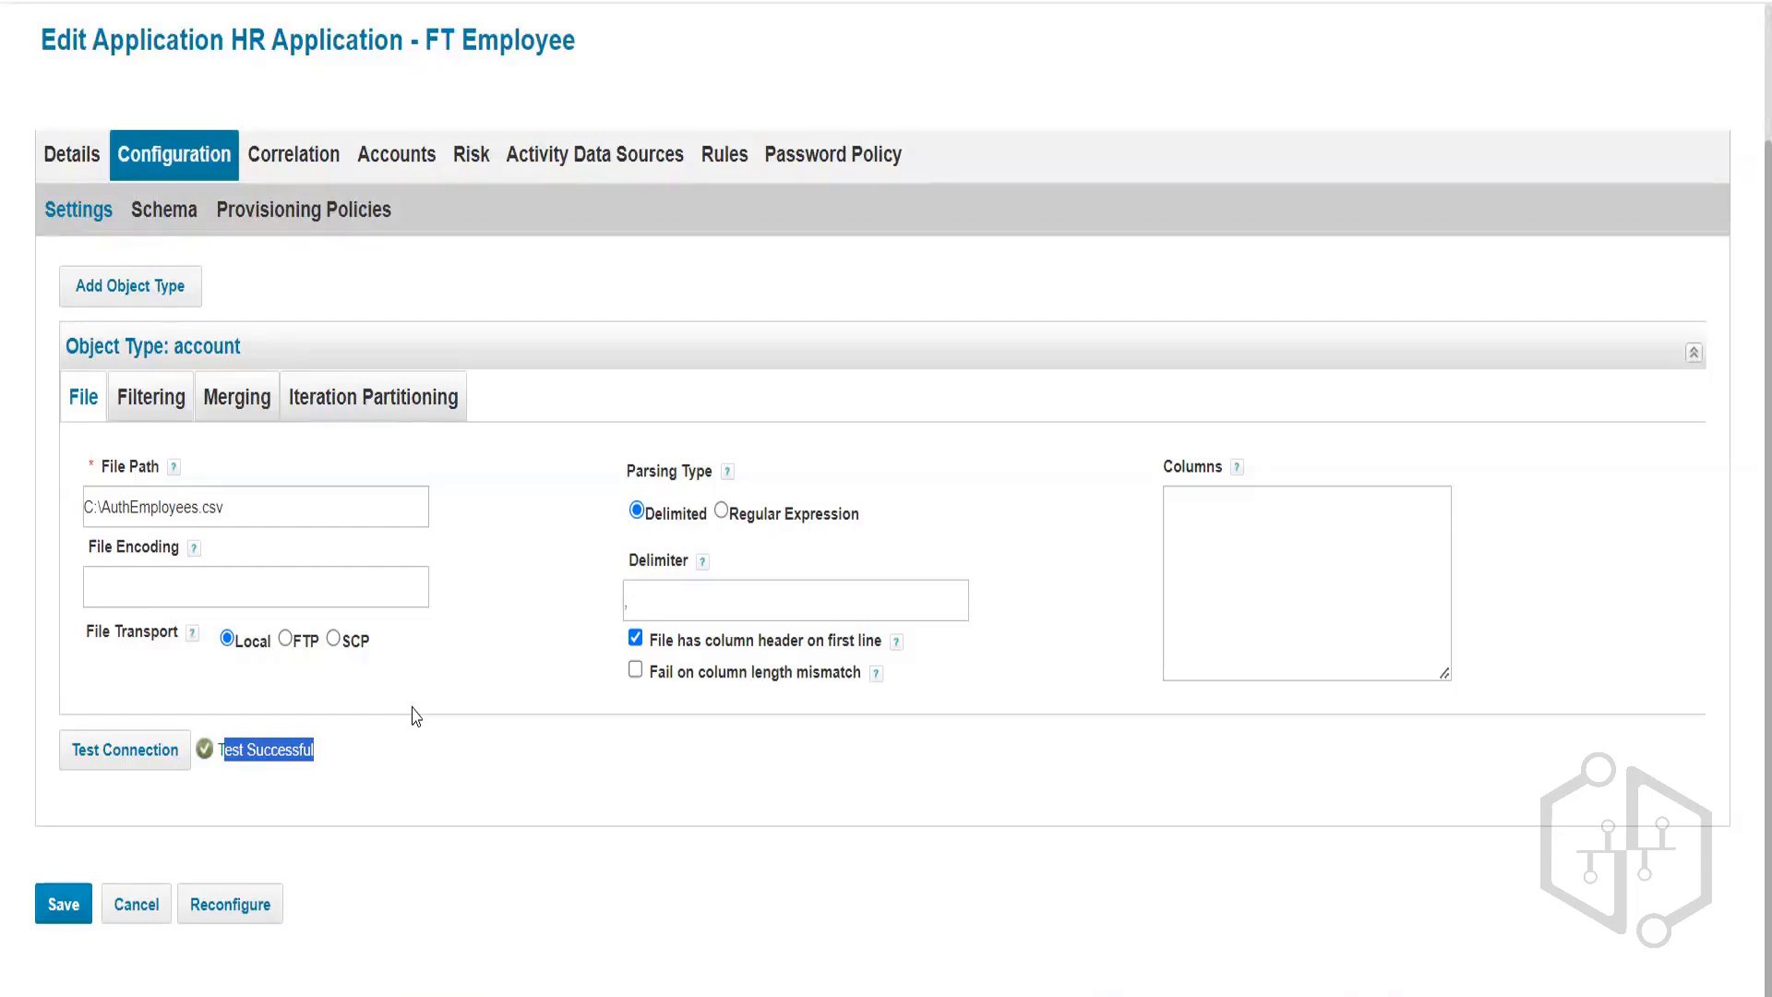
left_click(260, 747)
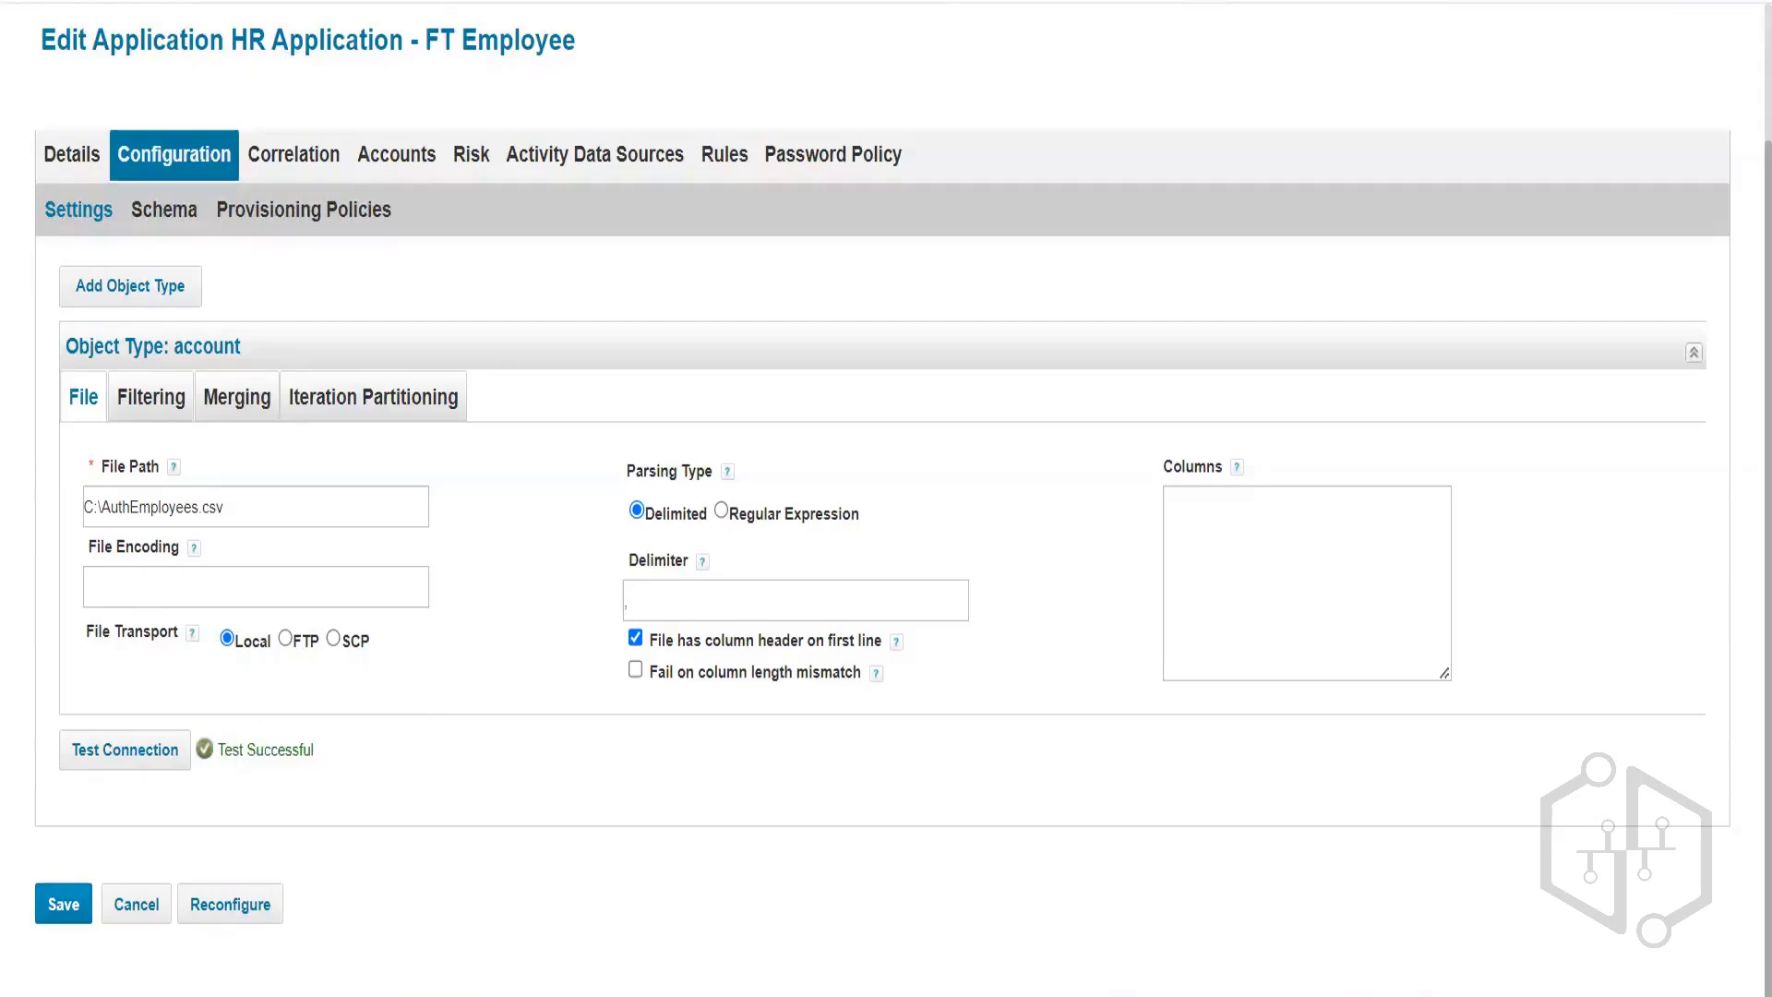
Preview the employee data from the Schema tab, then save HR Application - FT Employee.
left_click(164, 210)
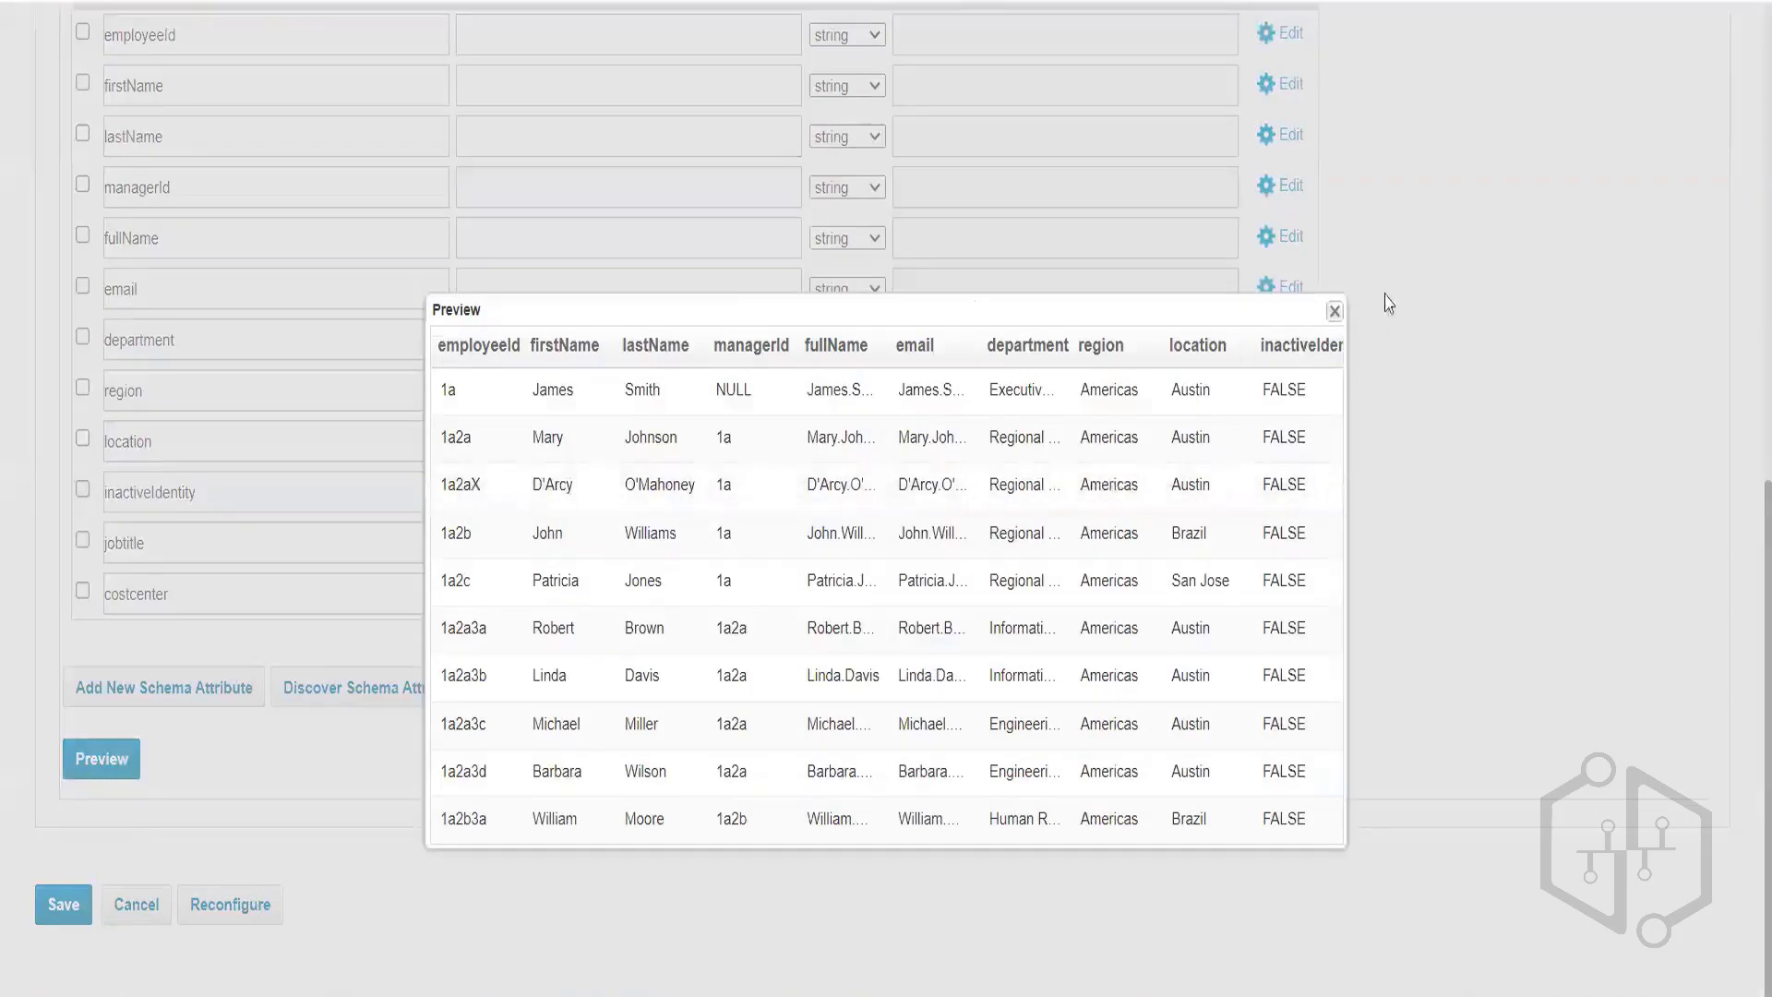
left_click(1335, 311)
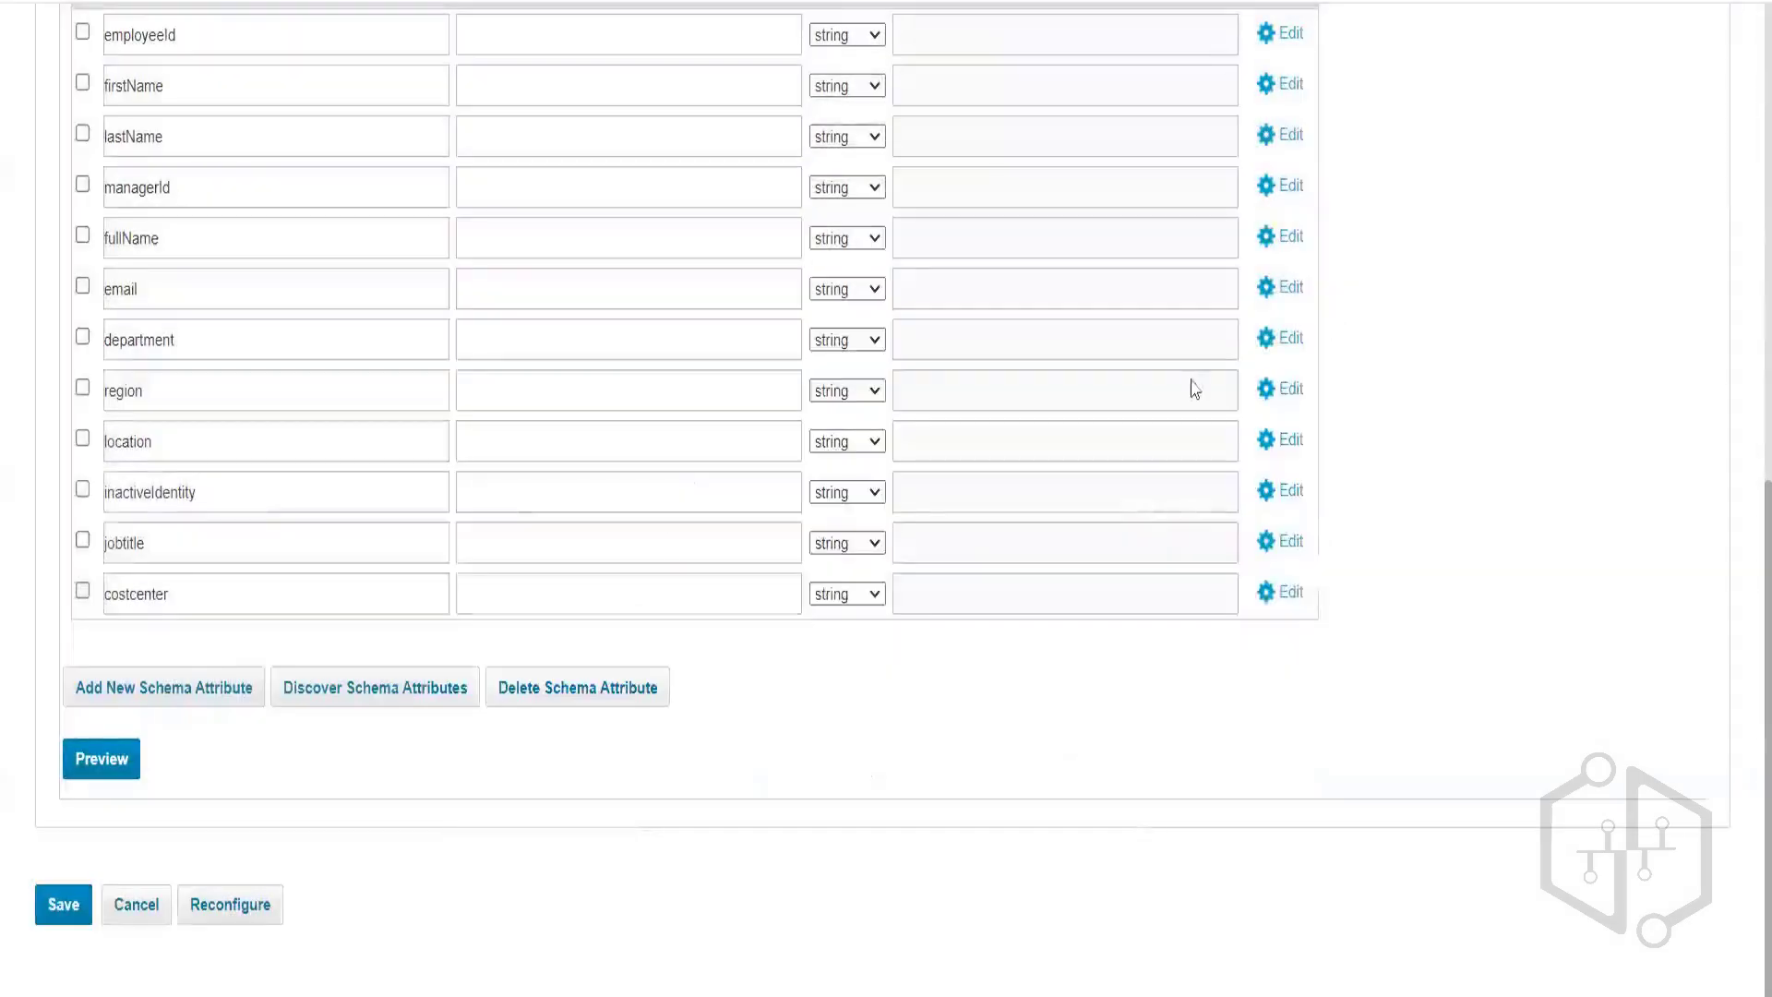
left_click(90, 892)
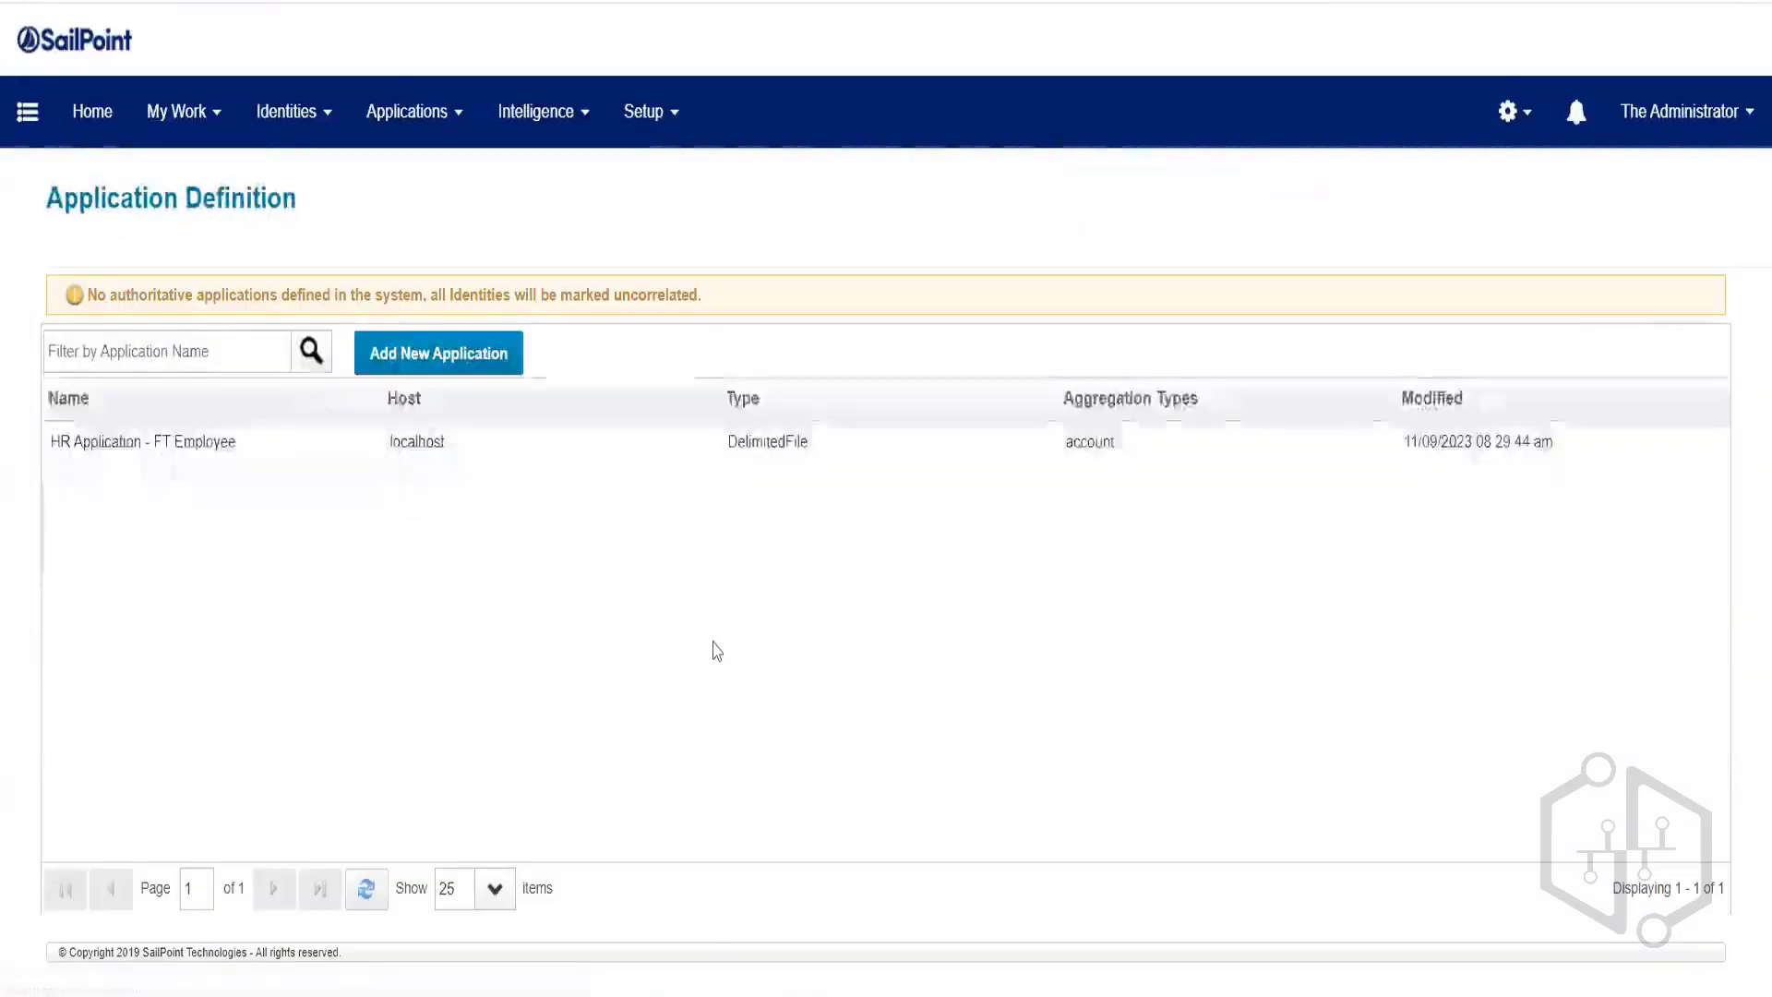
Check the Identity Warehouse shows a single identity, then go to Setup > Tasks.
left_click(270, 117)
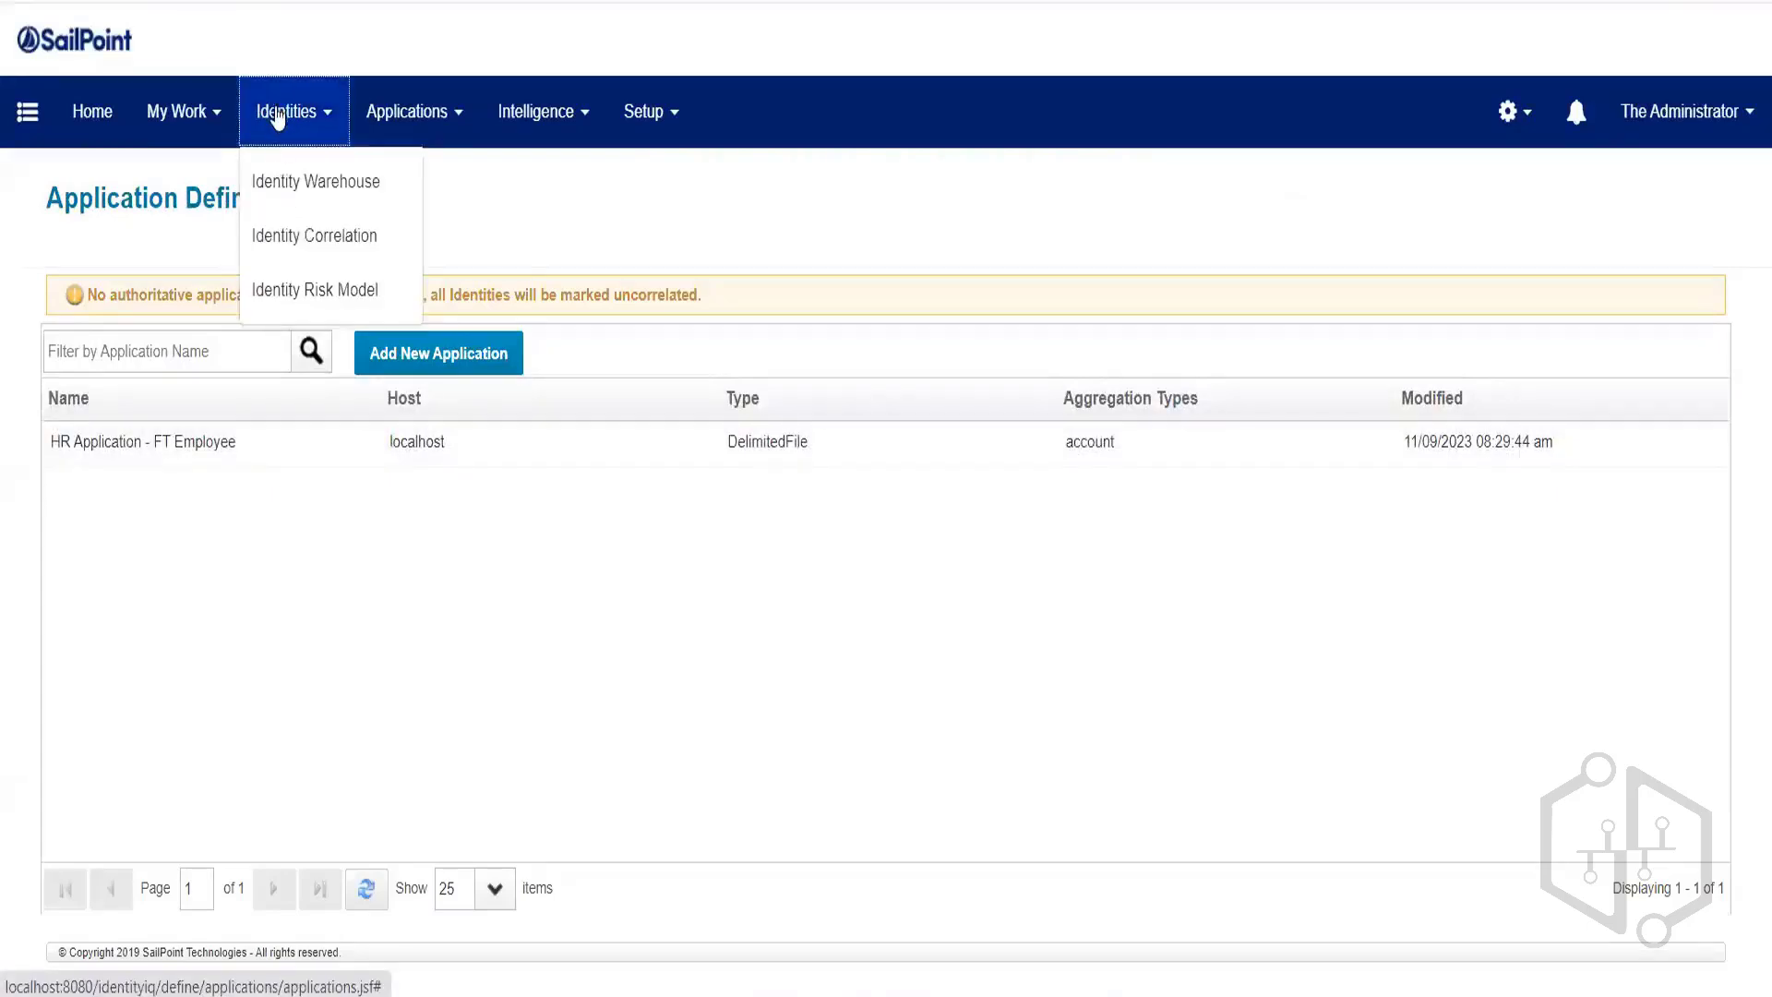
left_click(282, 187)
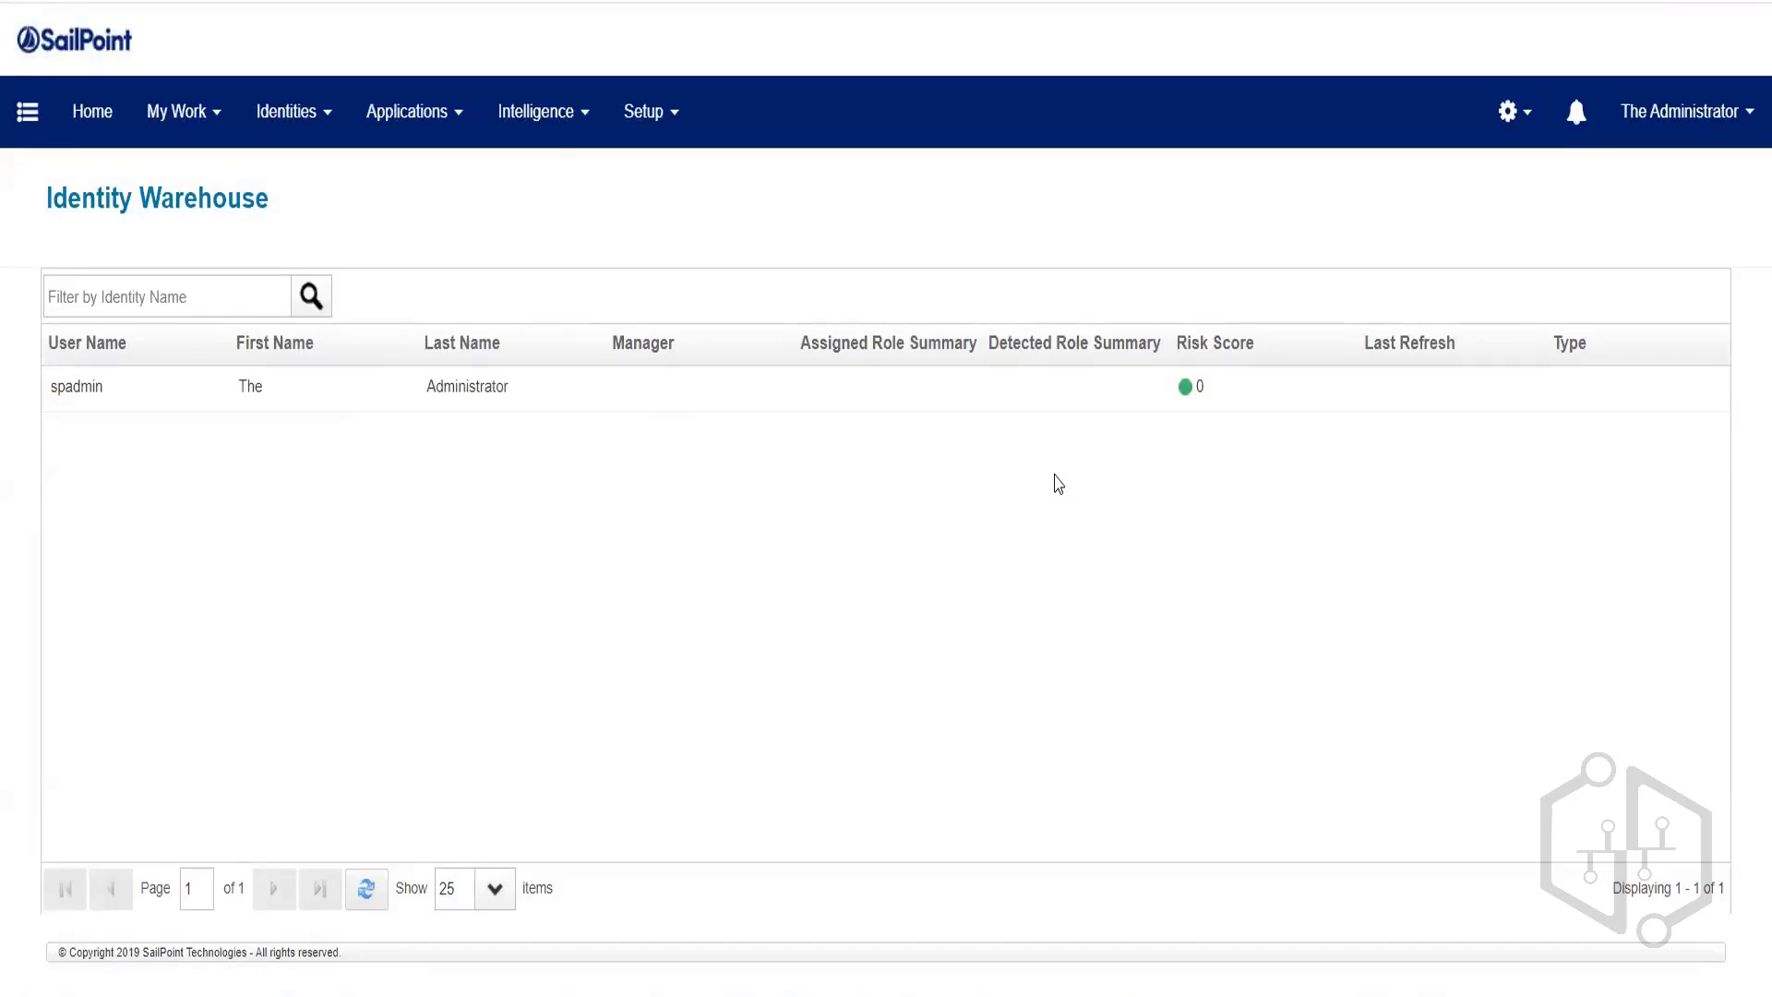
left_click(610, 143)
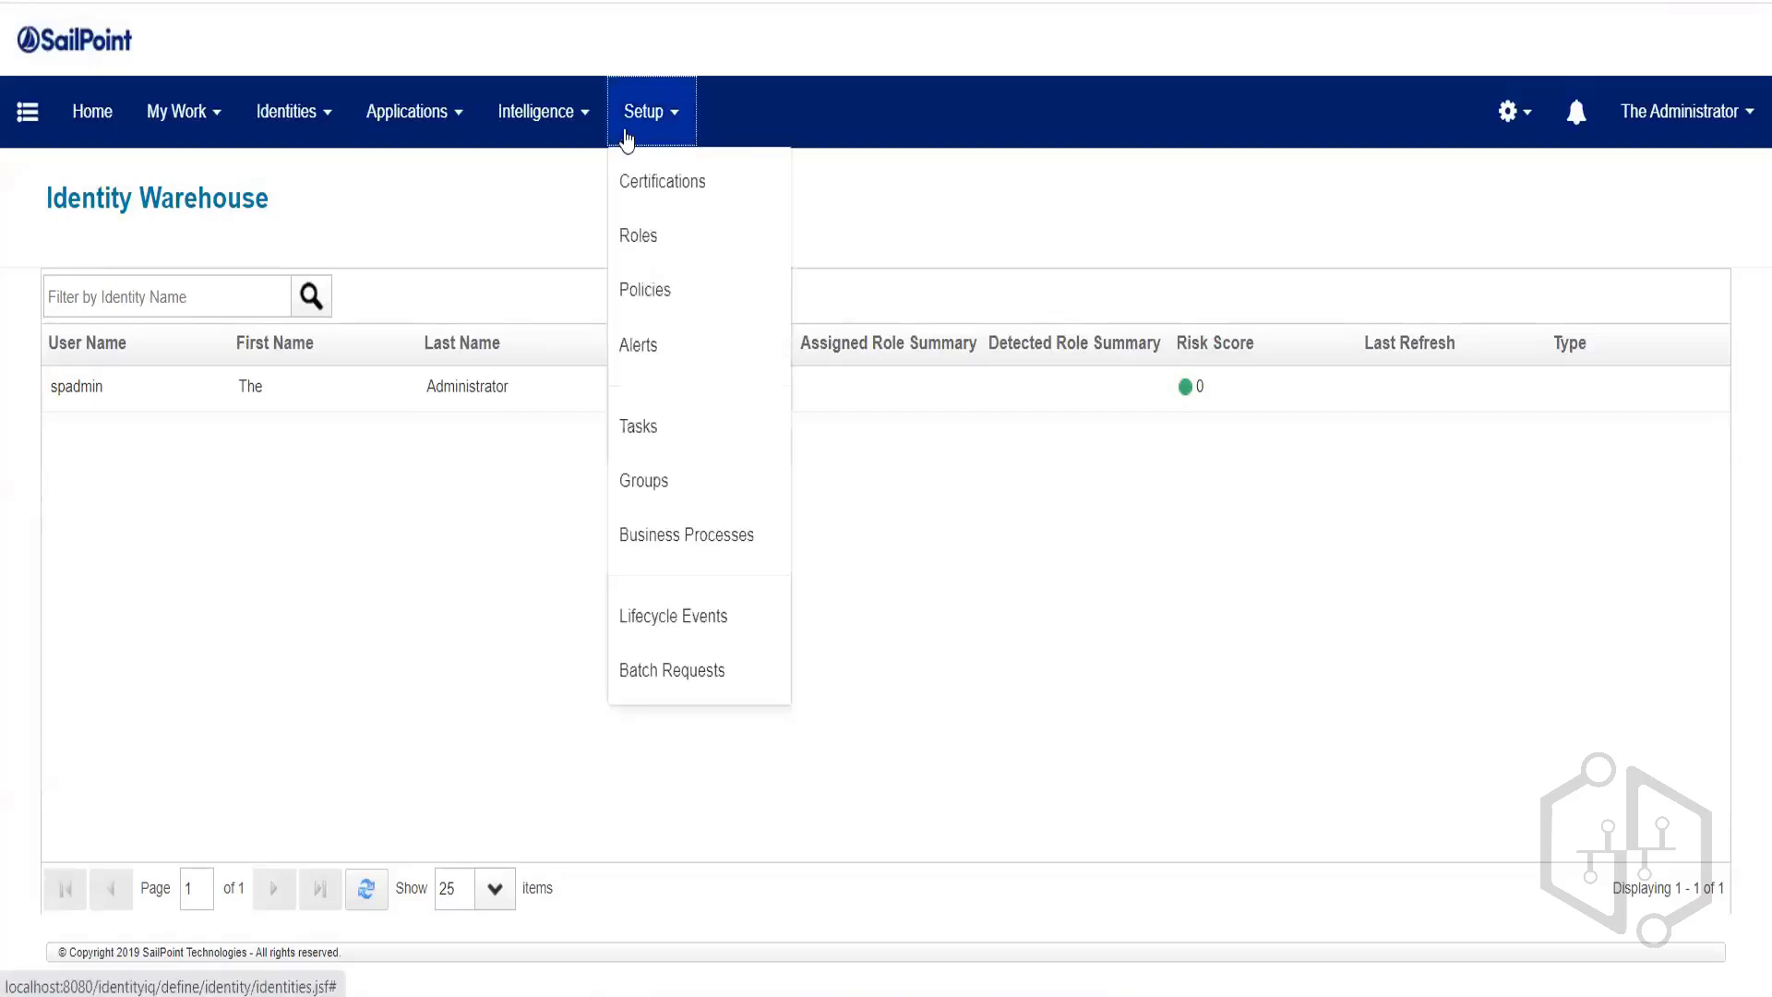
left_click(659, 425)
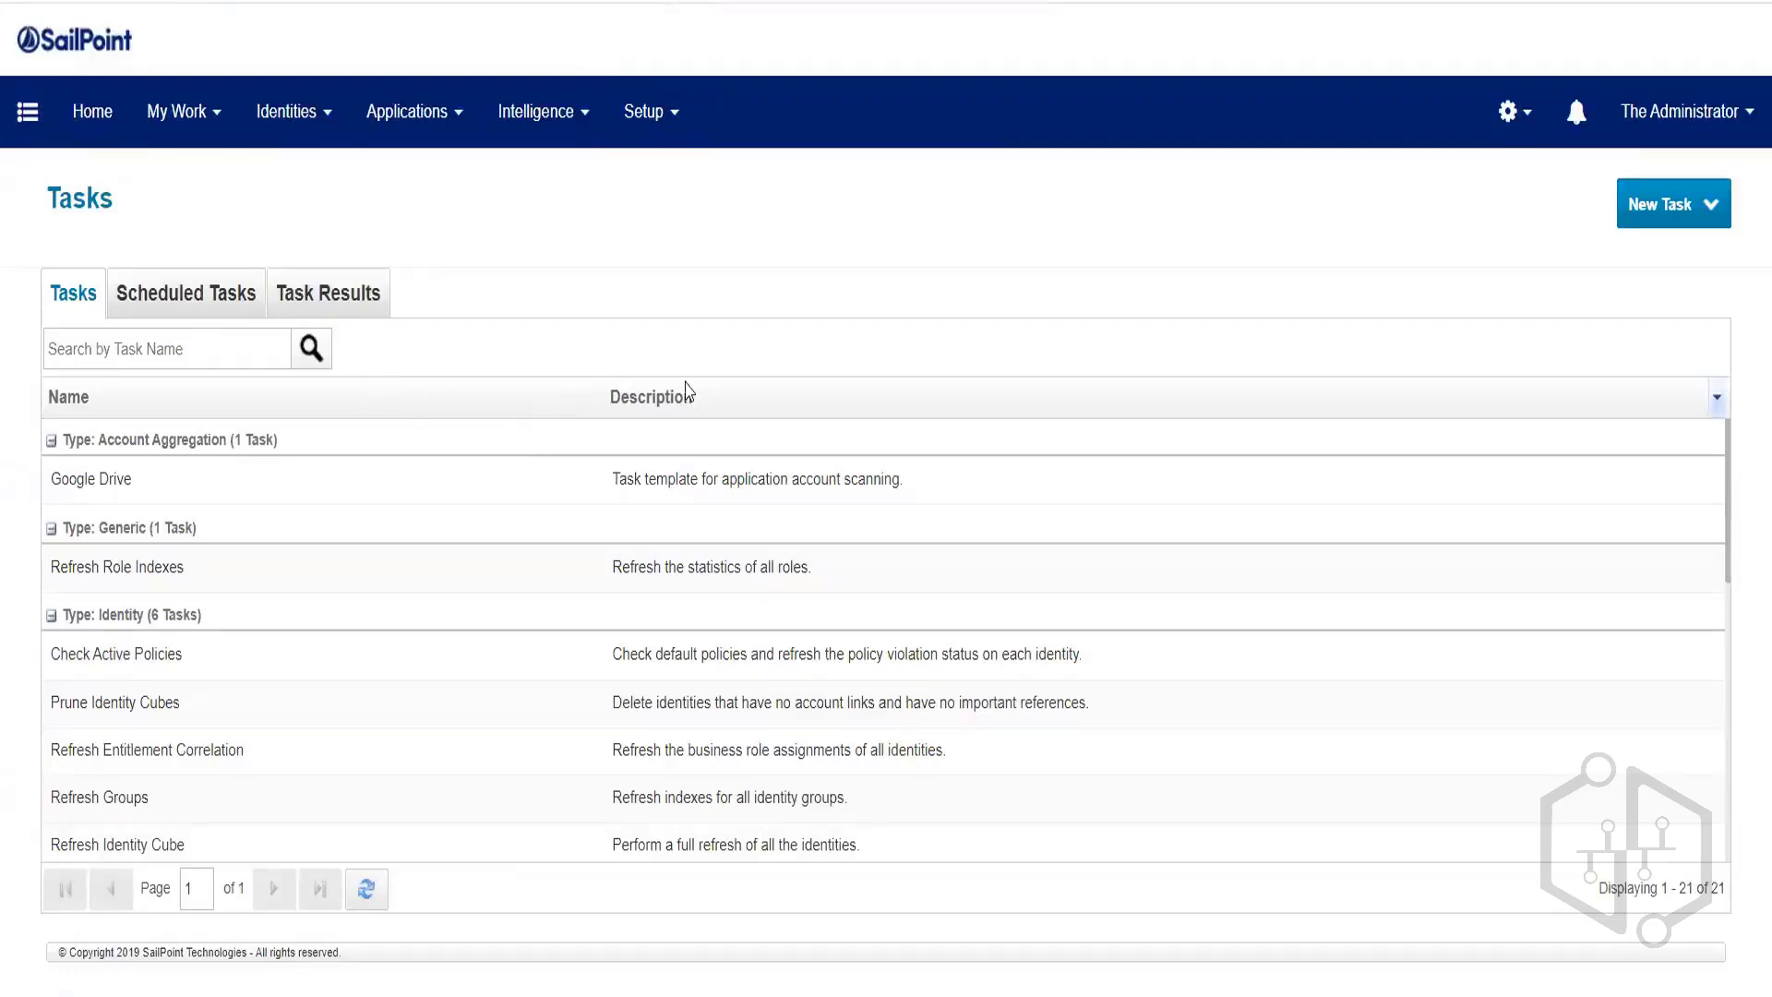
Start a new Account Aggregation task from the New Task dropdown.
left_click(1644, 221)
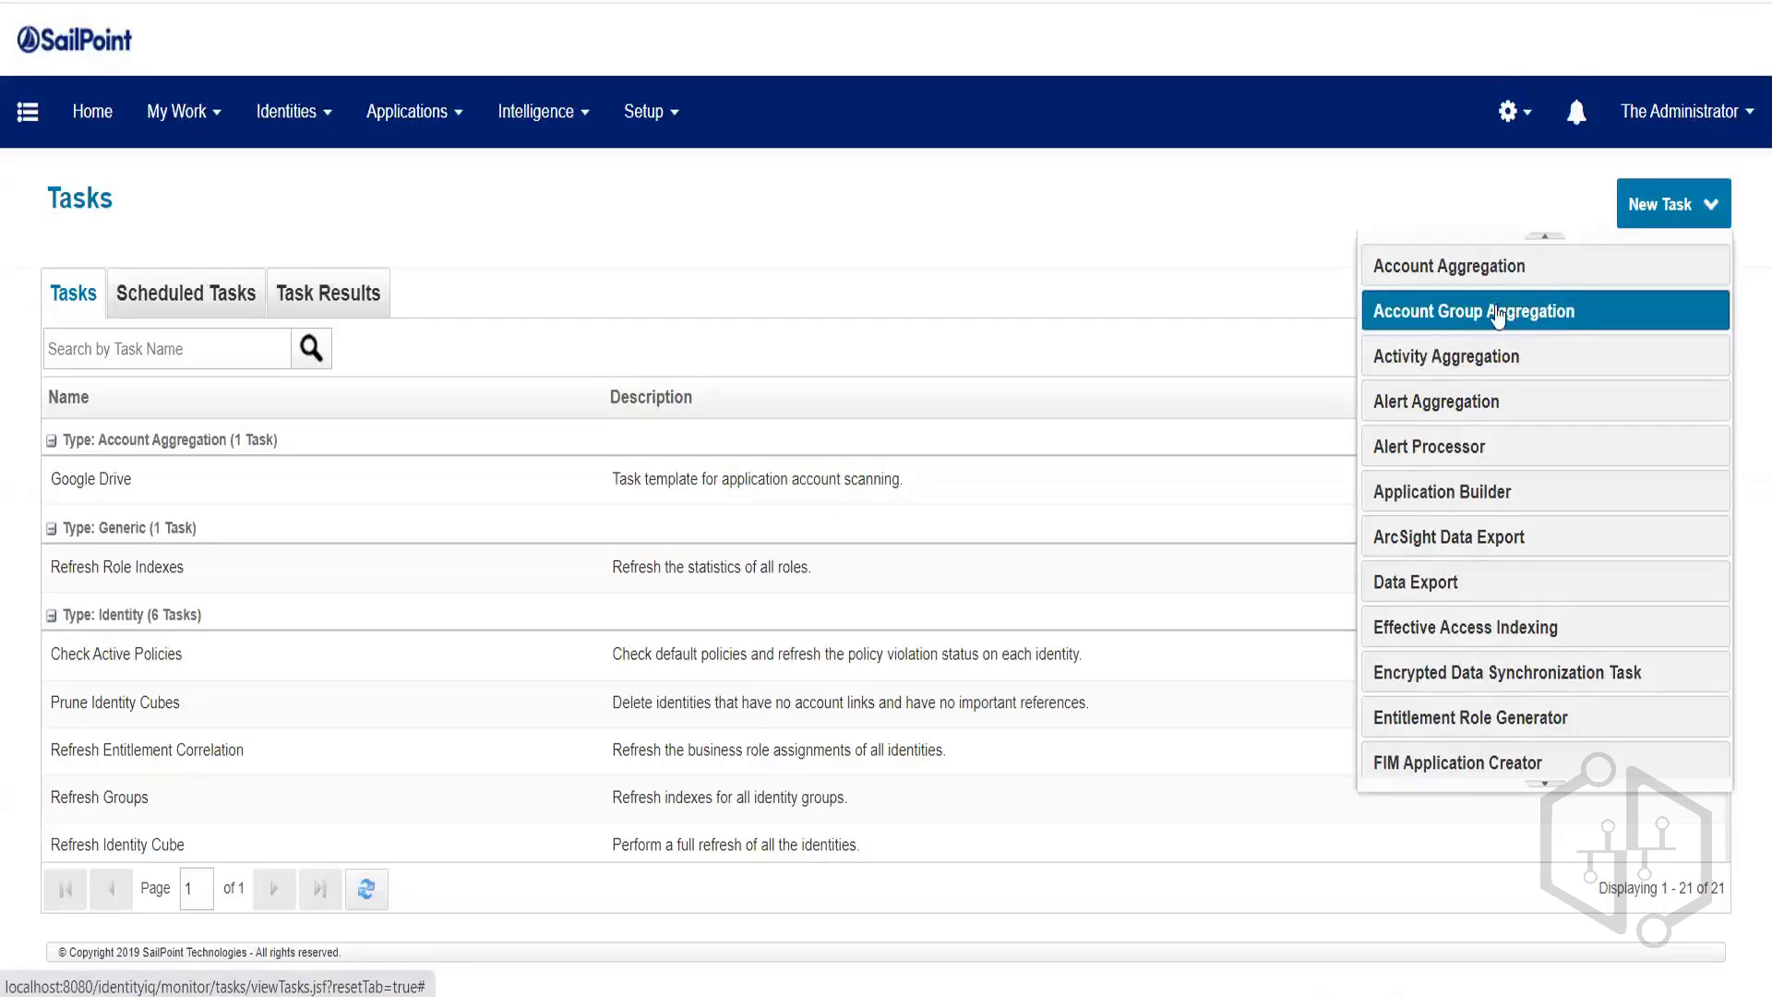
left_click(1455, 275)
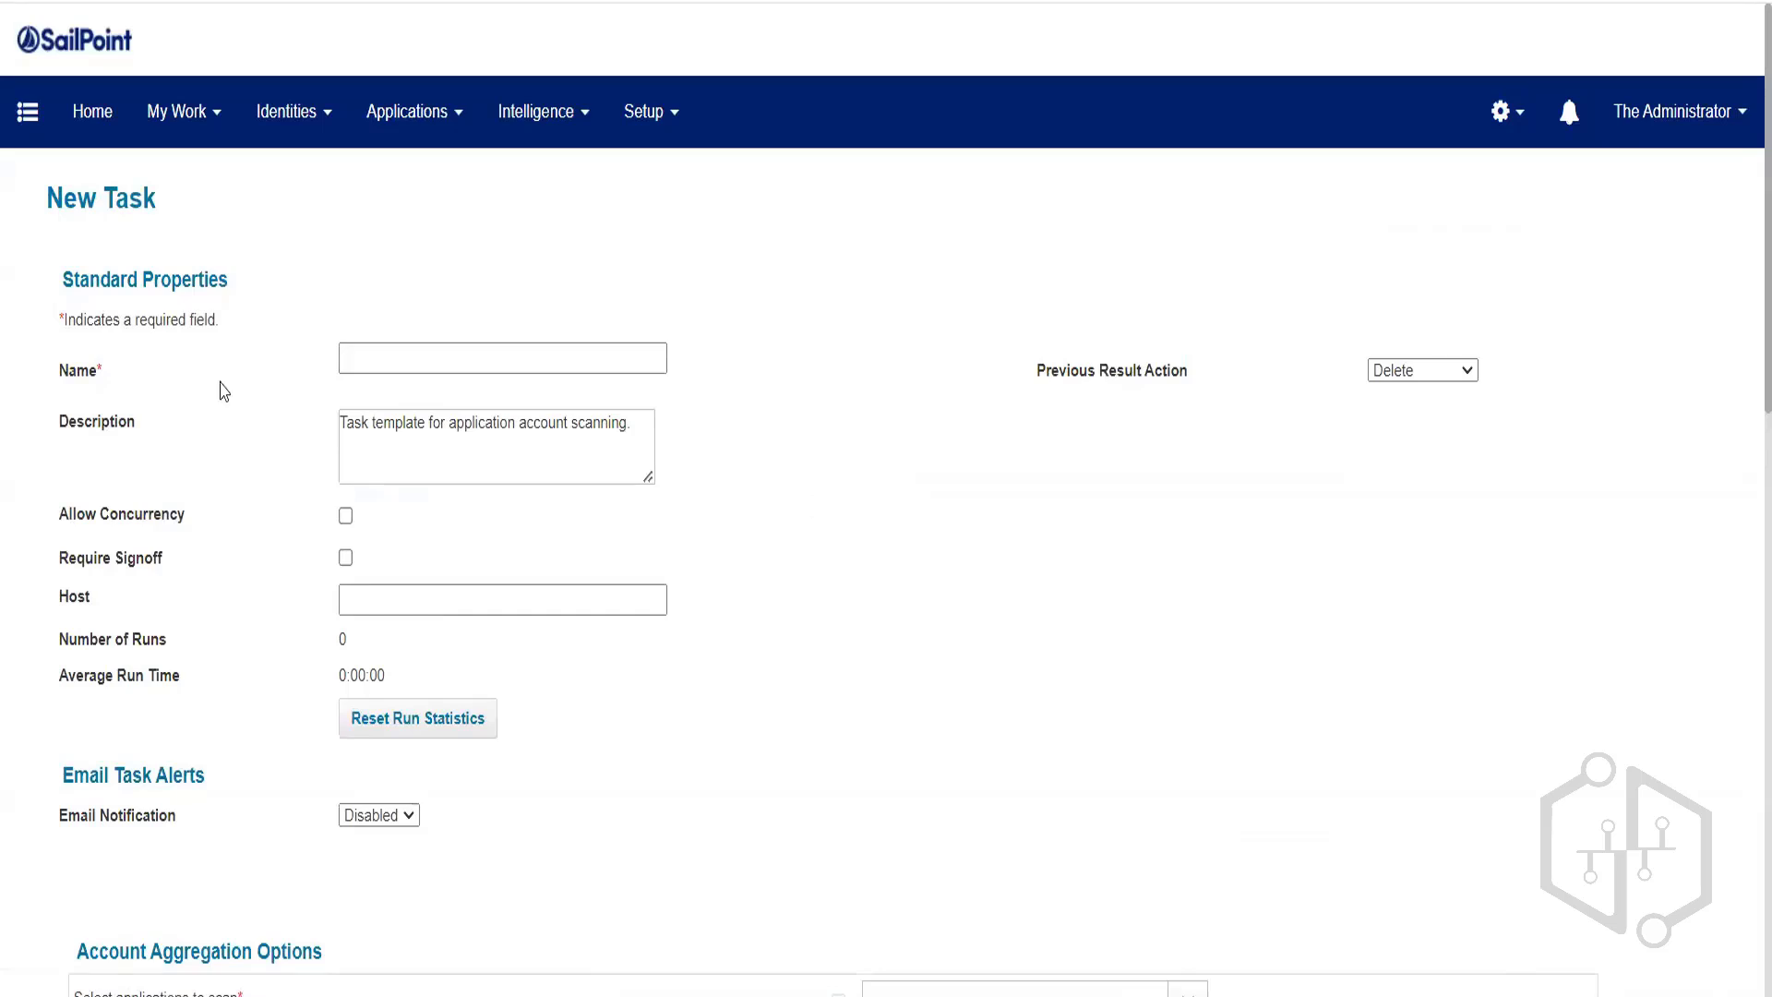
Name the task 'HR Source App Account Aggregation'.
left_click(390, 349)
left_click(389, 349)
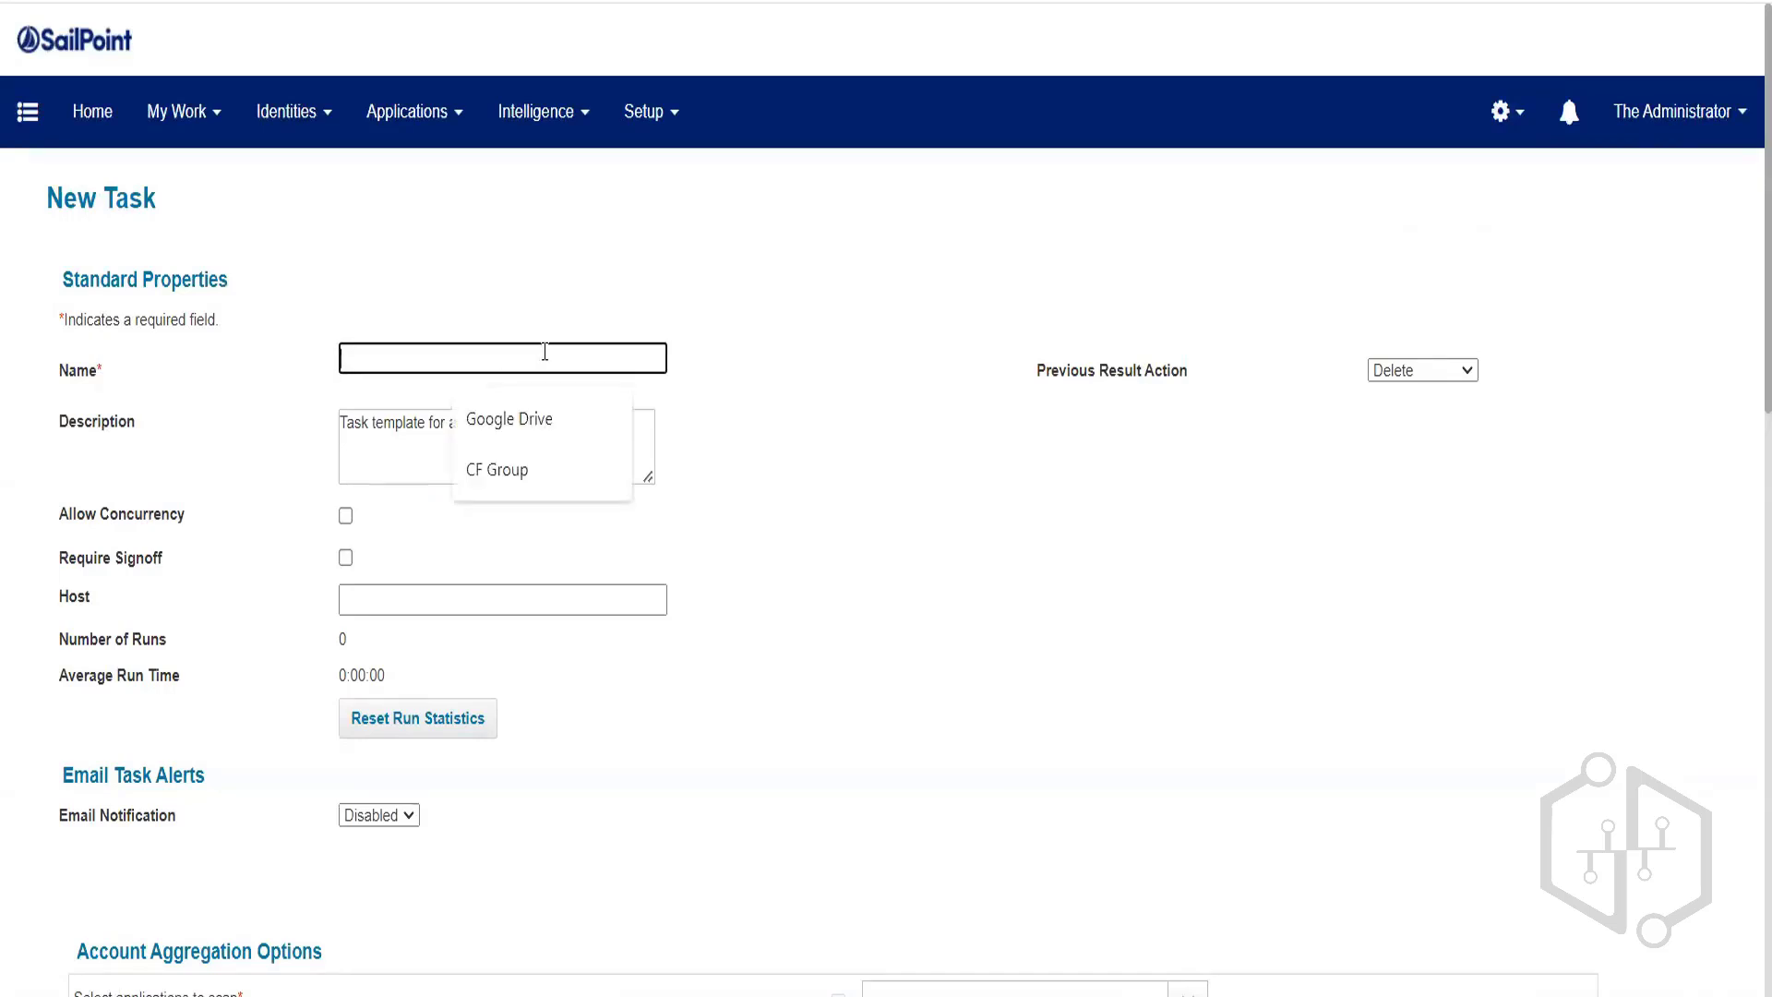
type("HR S")
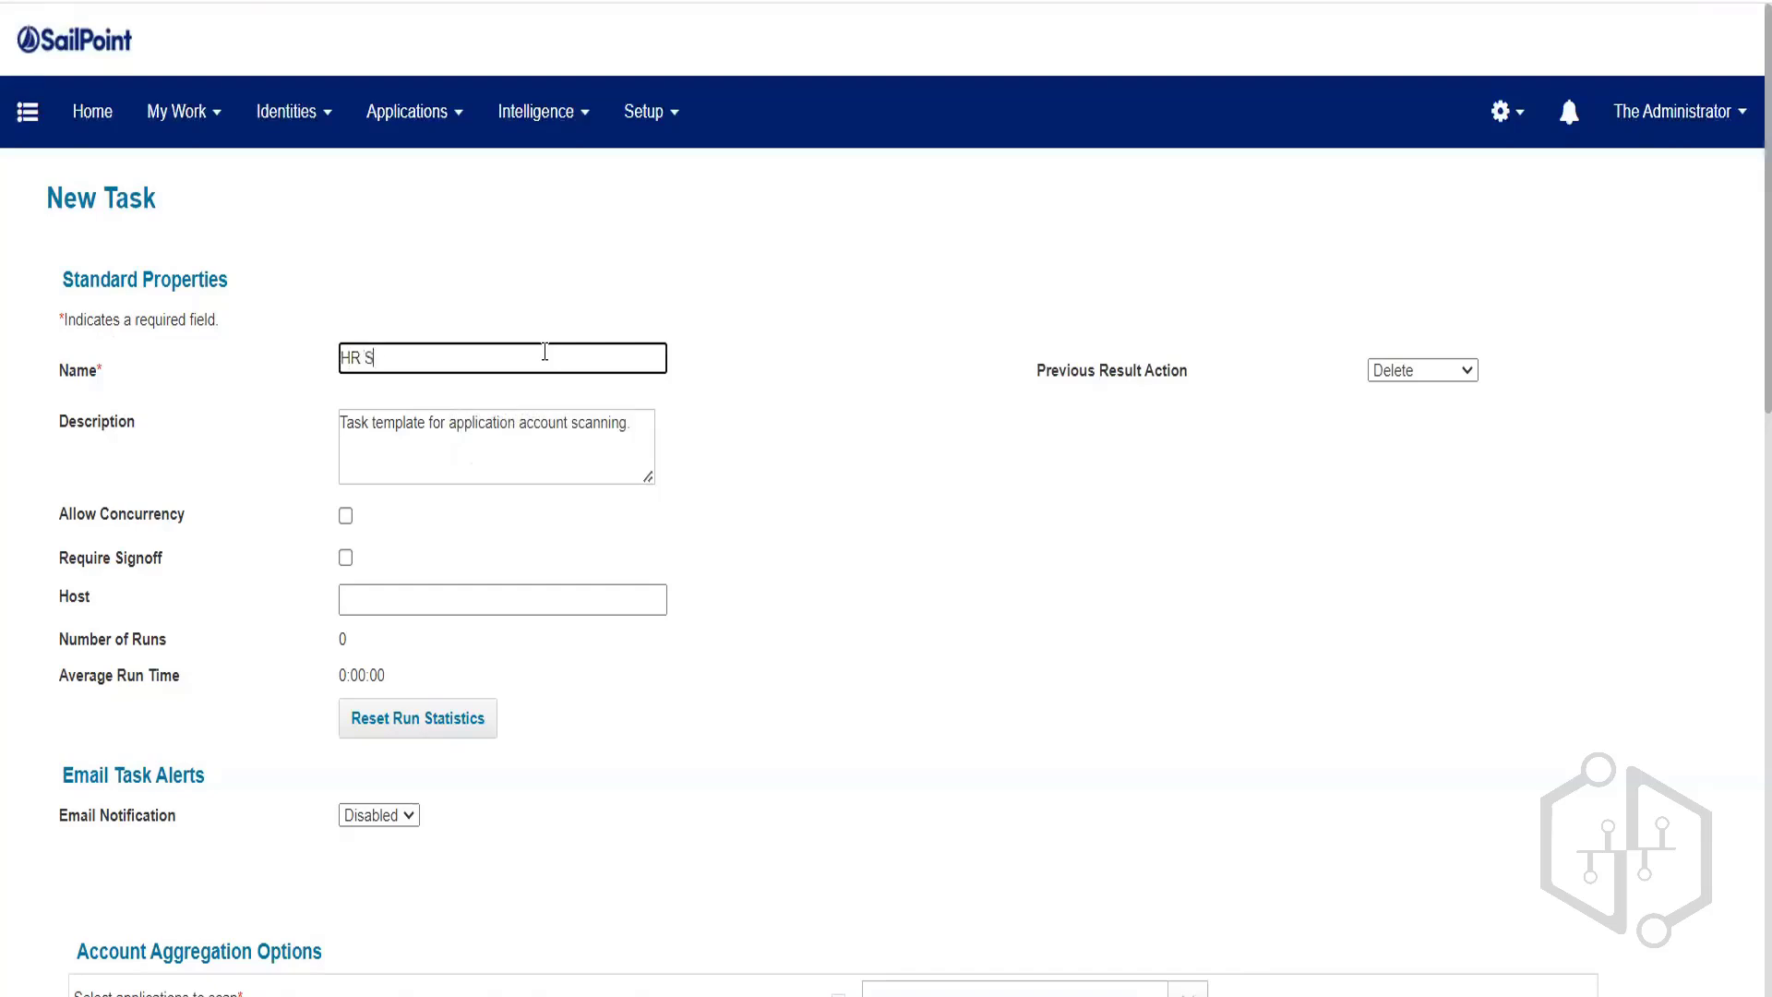
type("ource App")
scroll(545, 352, "down", 3)
left_click_drag(77, 672, 251, 666)
key("ctrl+c")
scroll(633, 552, "up", 2)
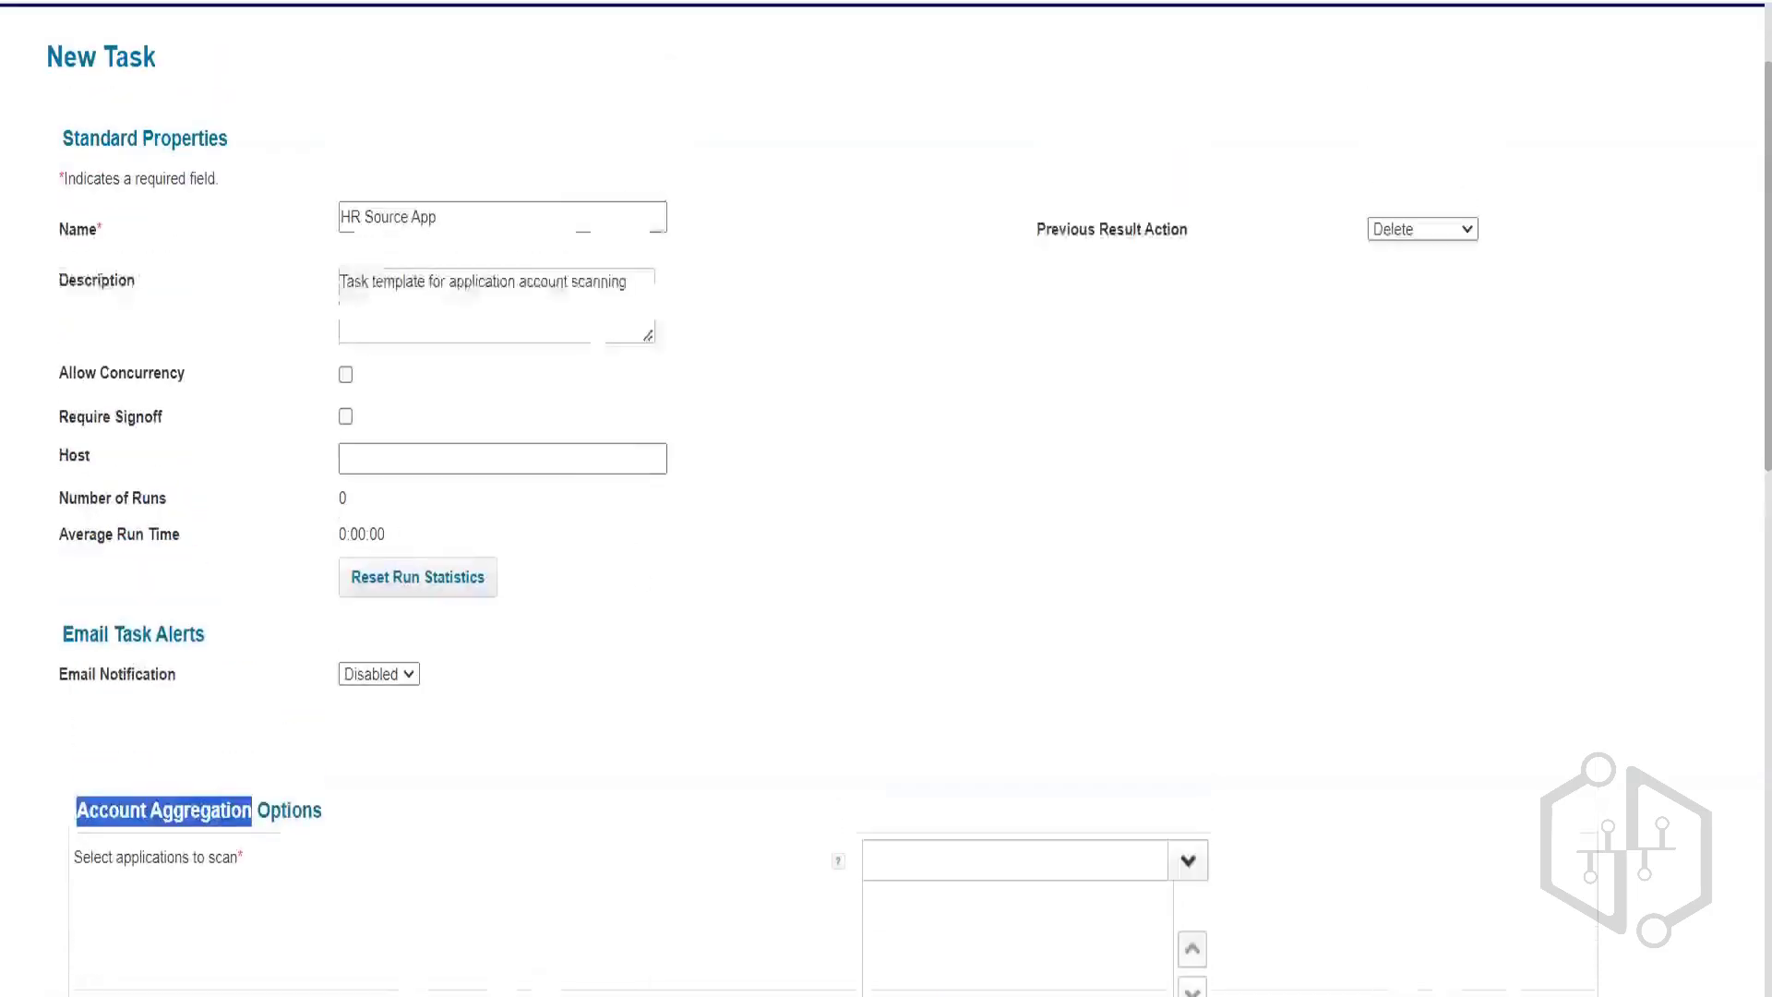
left_click(535, 210)
key("ctrl+v")
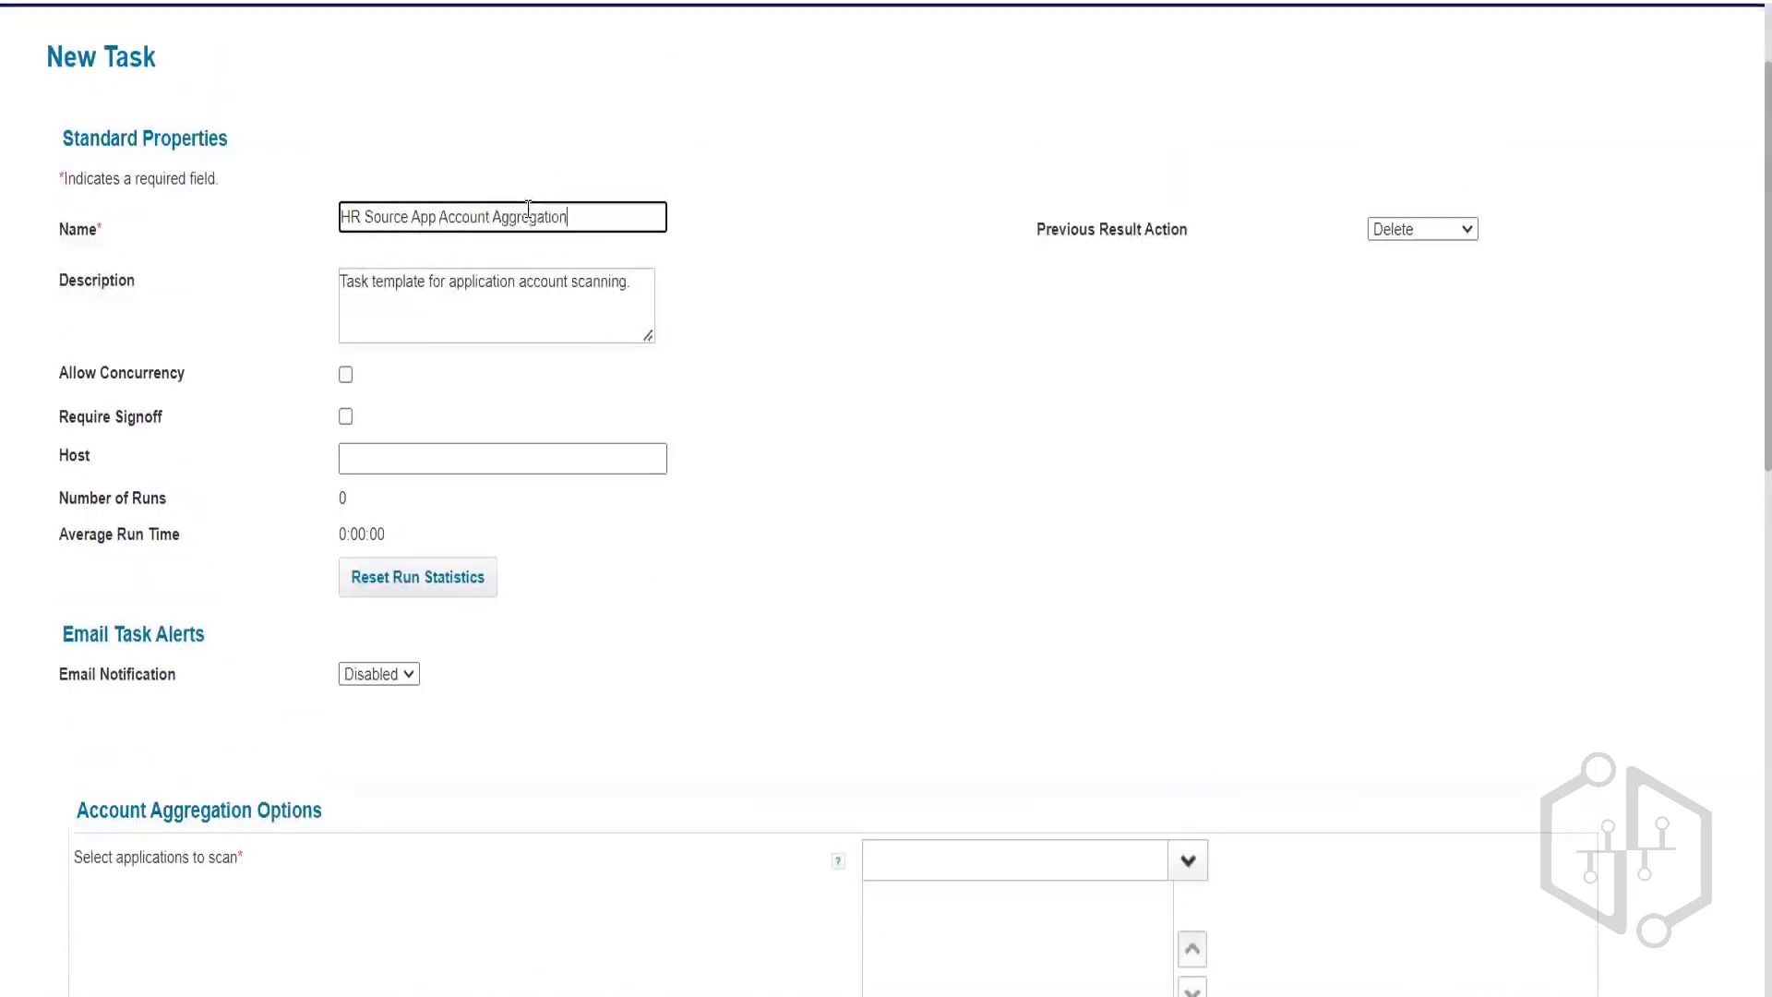
double_click(457, 219)
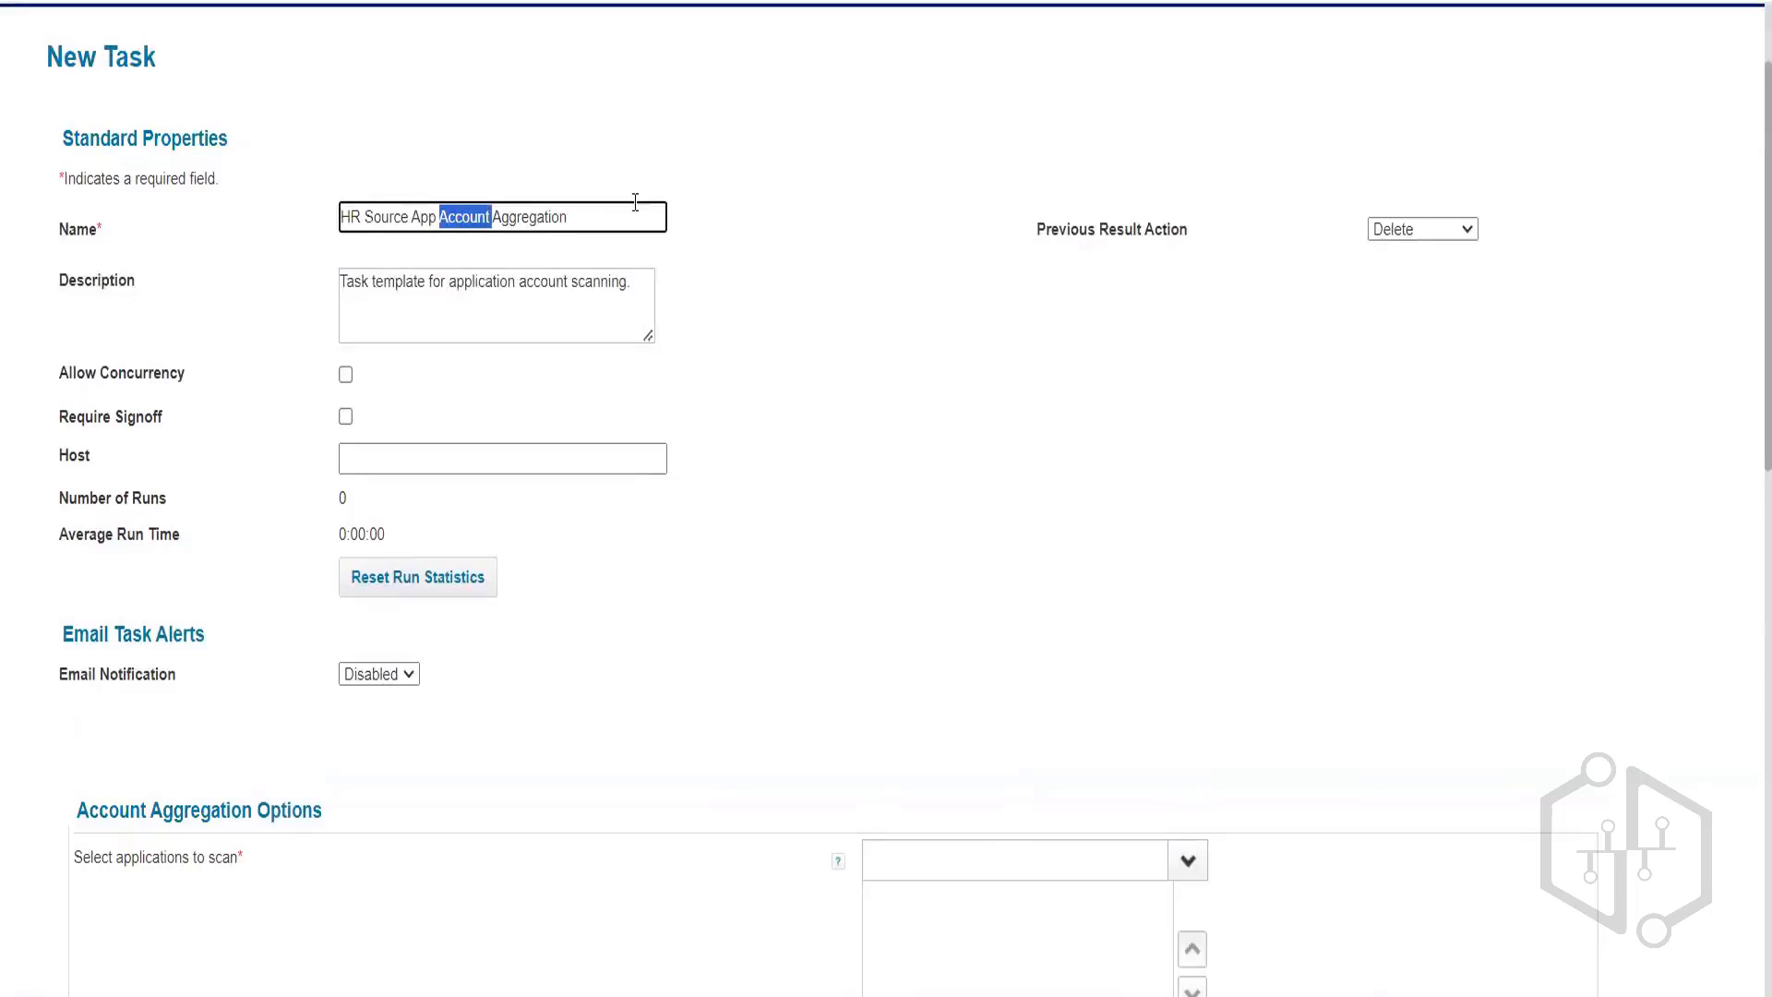
left_click(561, 294)
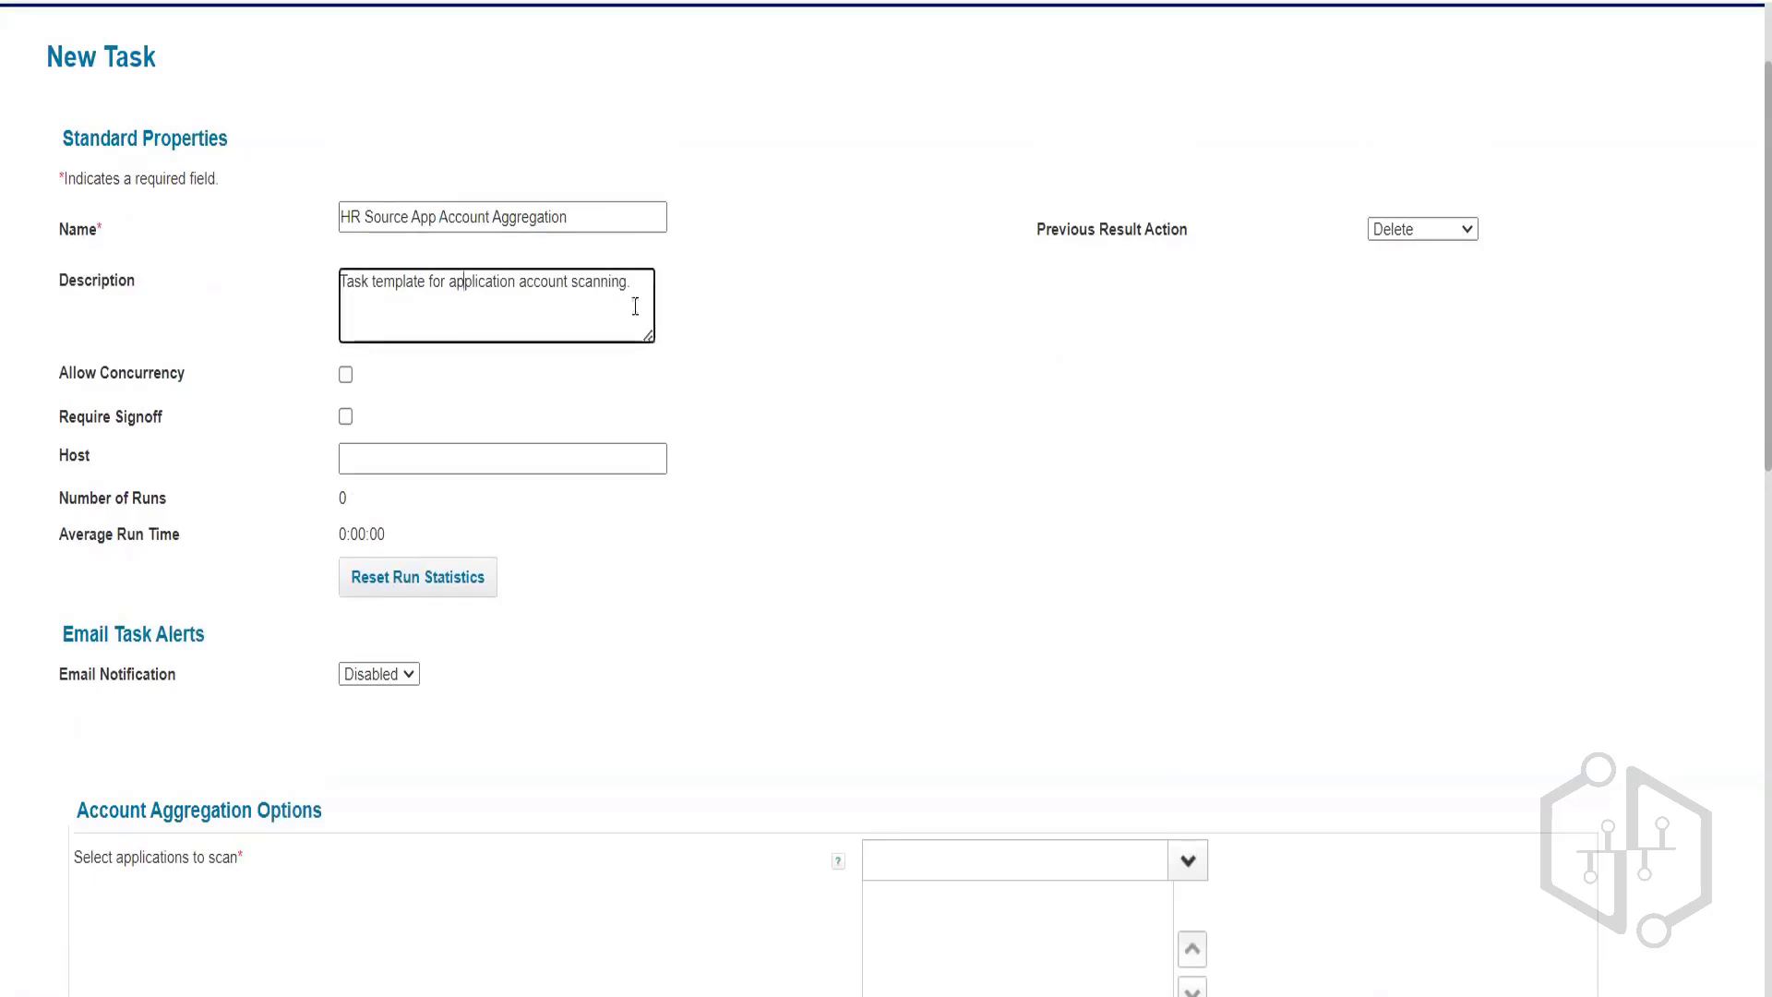
Add HR Application - FT Employee to the applications to scan.
scroll(1195, 811, "down", 3)
left_click(1191, 582)
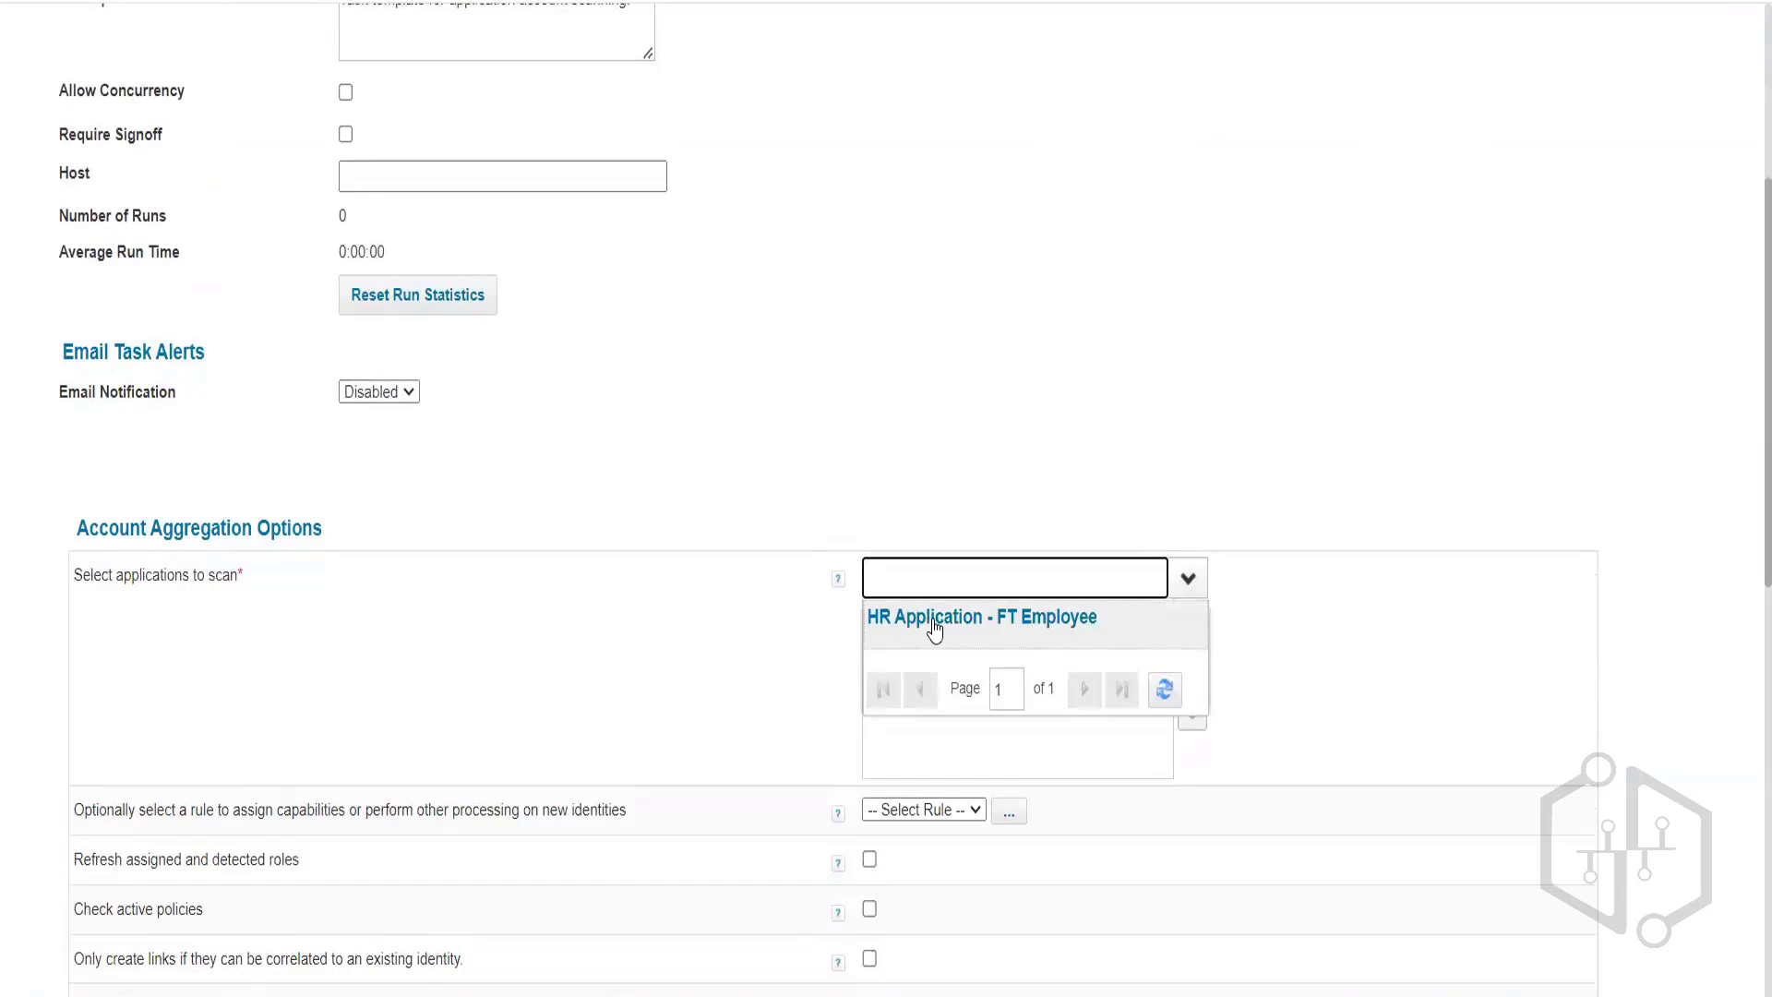
left_click(930, 627)
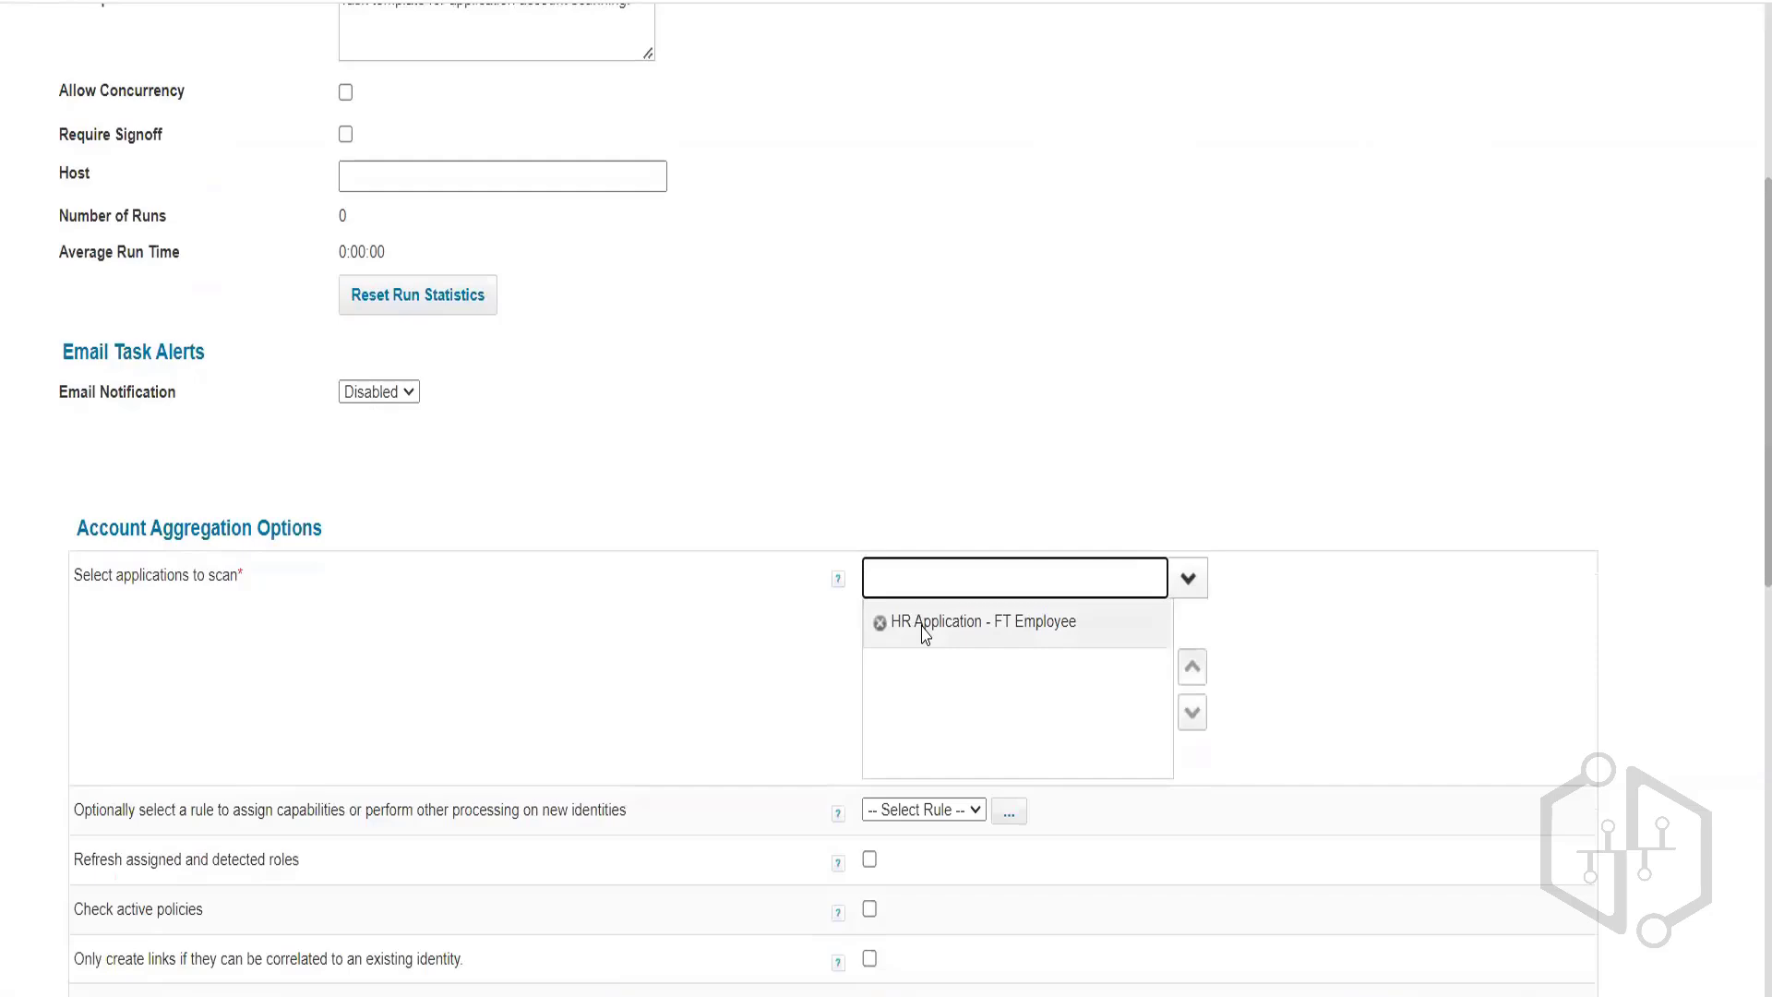
scroll(925, 635, "down", 10)
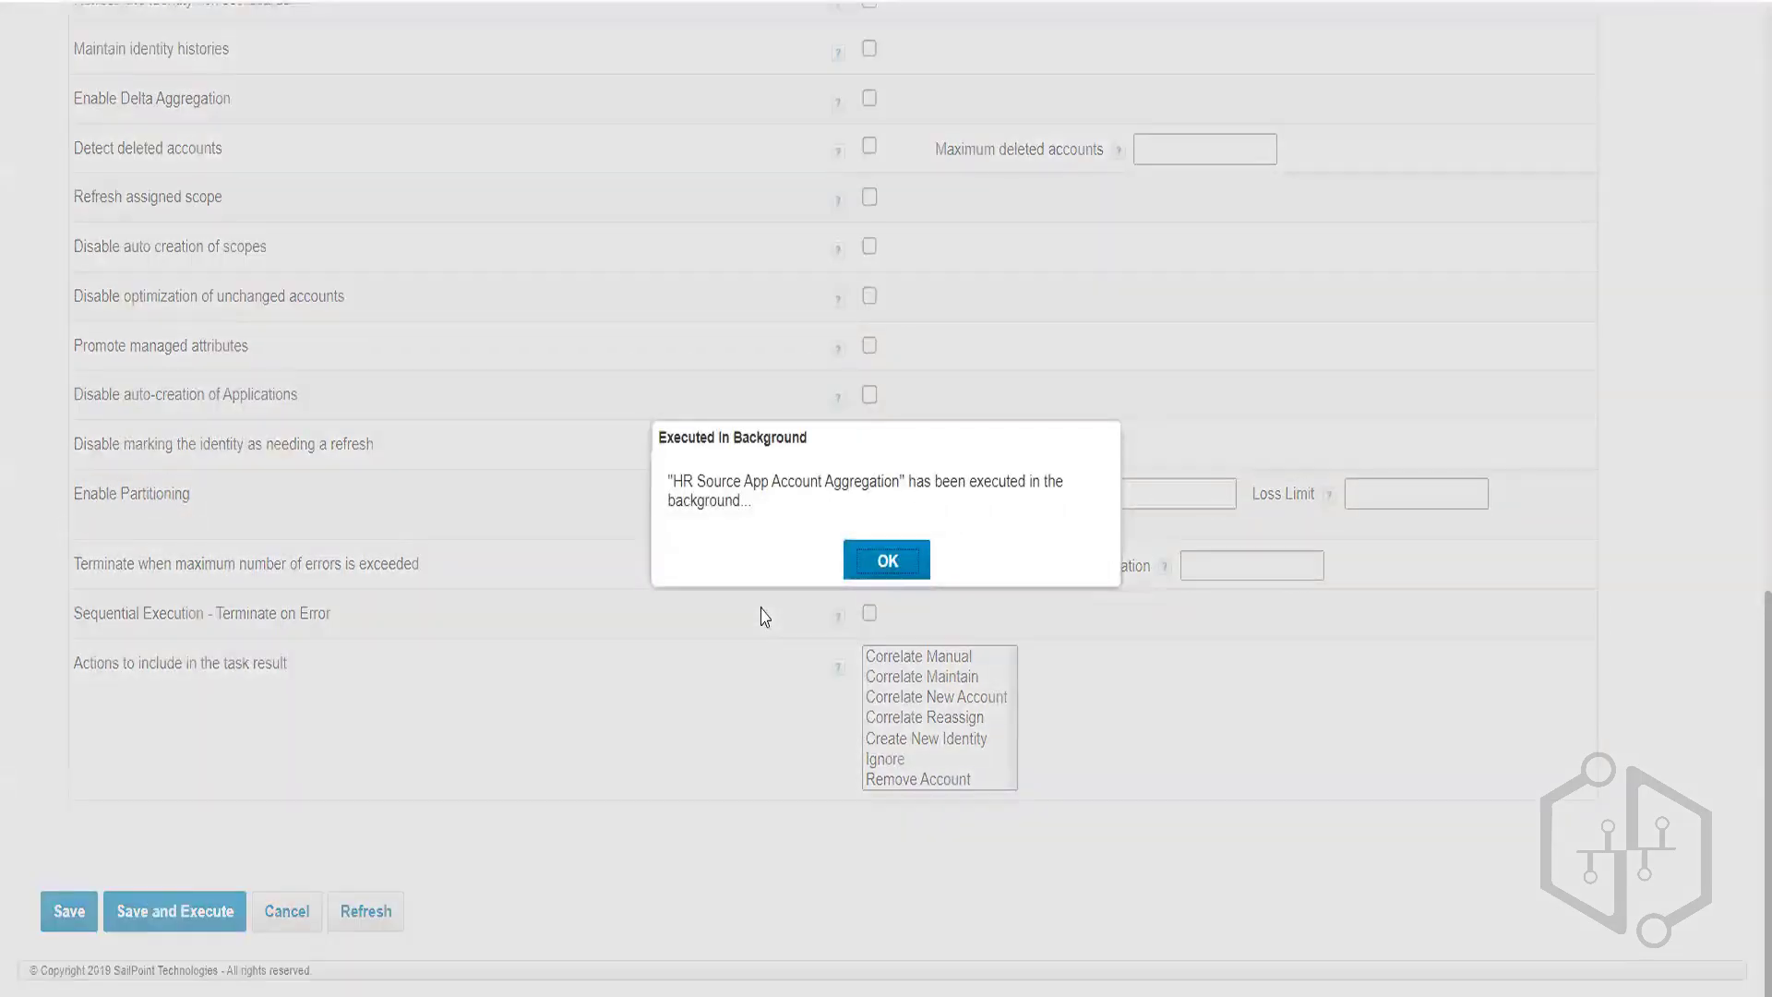
Open the HR Source App Account Aggregation row from Task Results, sorted by Date Complete.
left_click(885, 560)
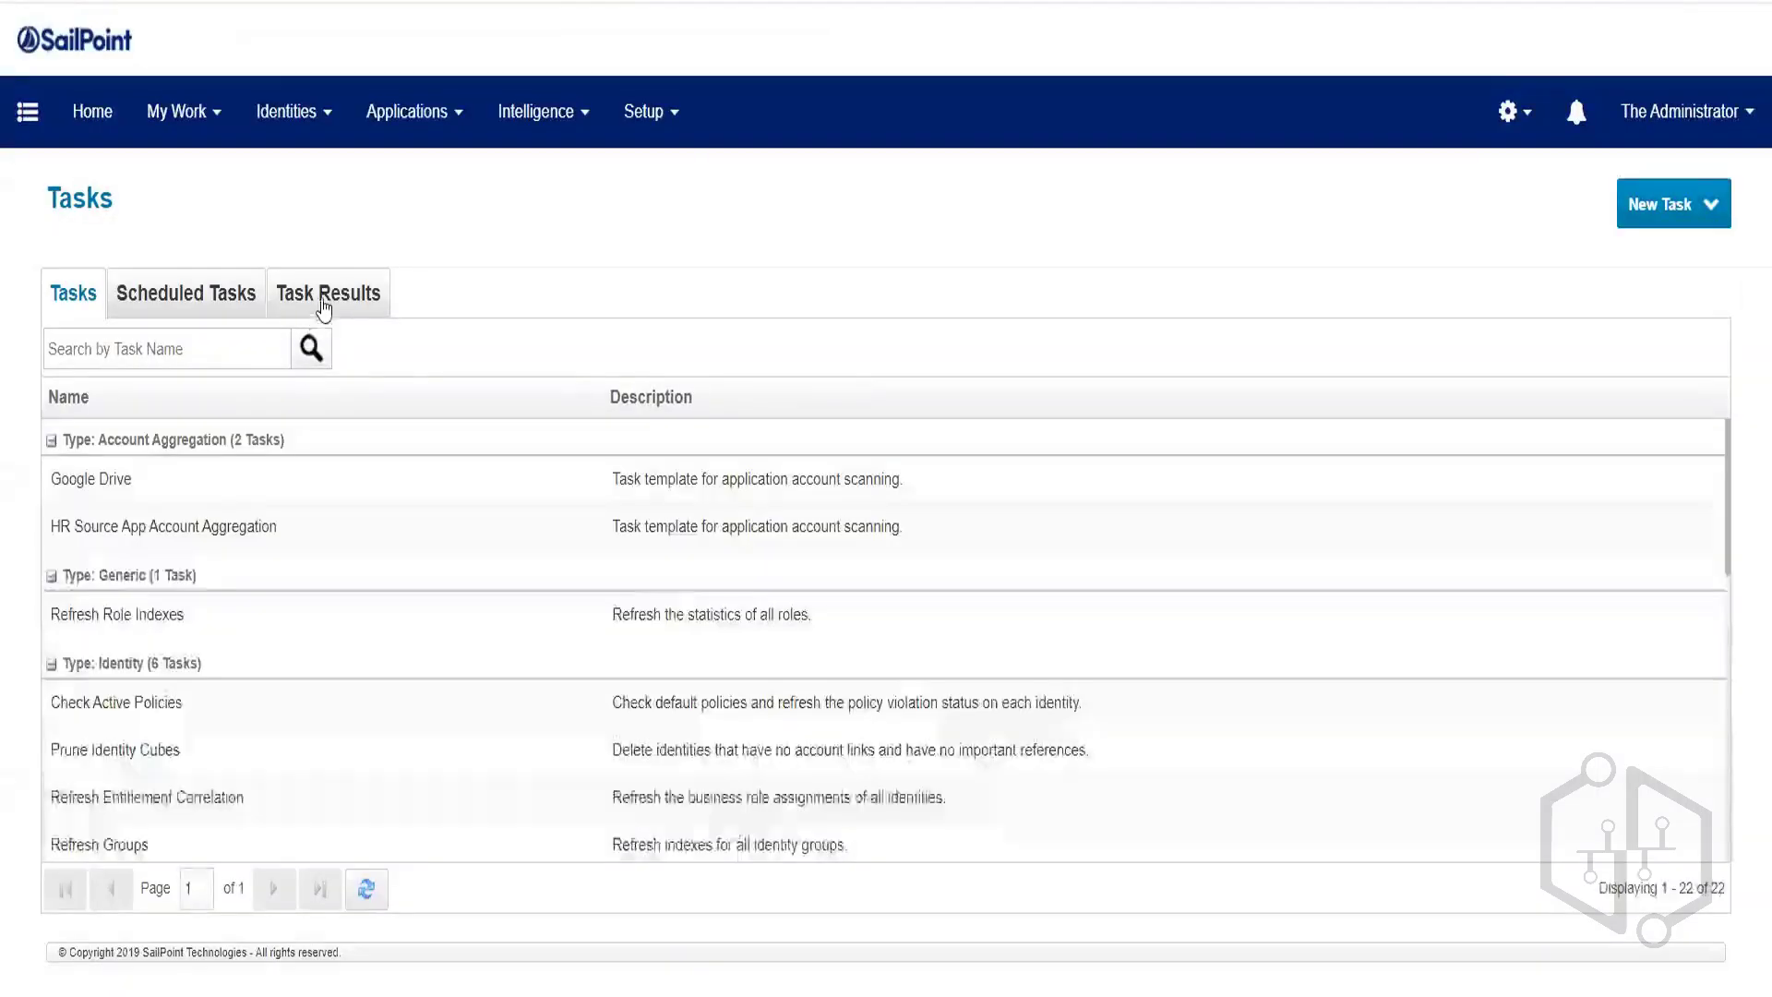
left_click(323, 304)
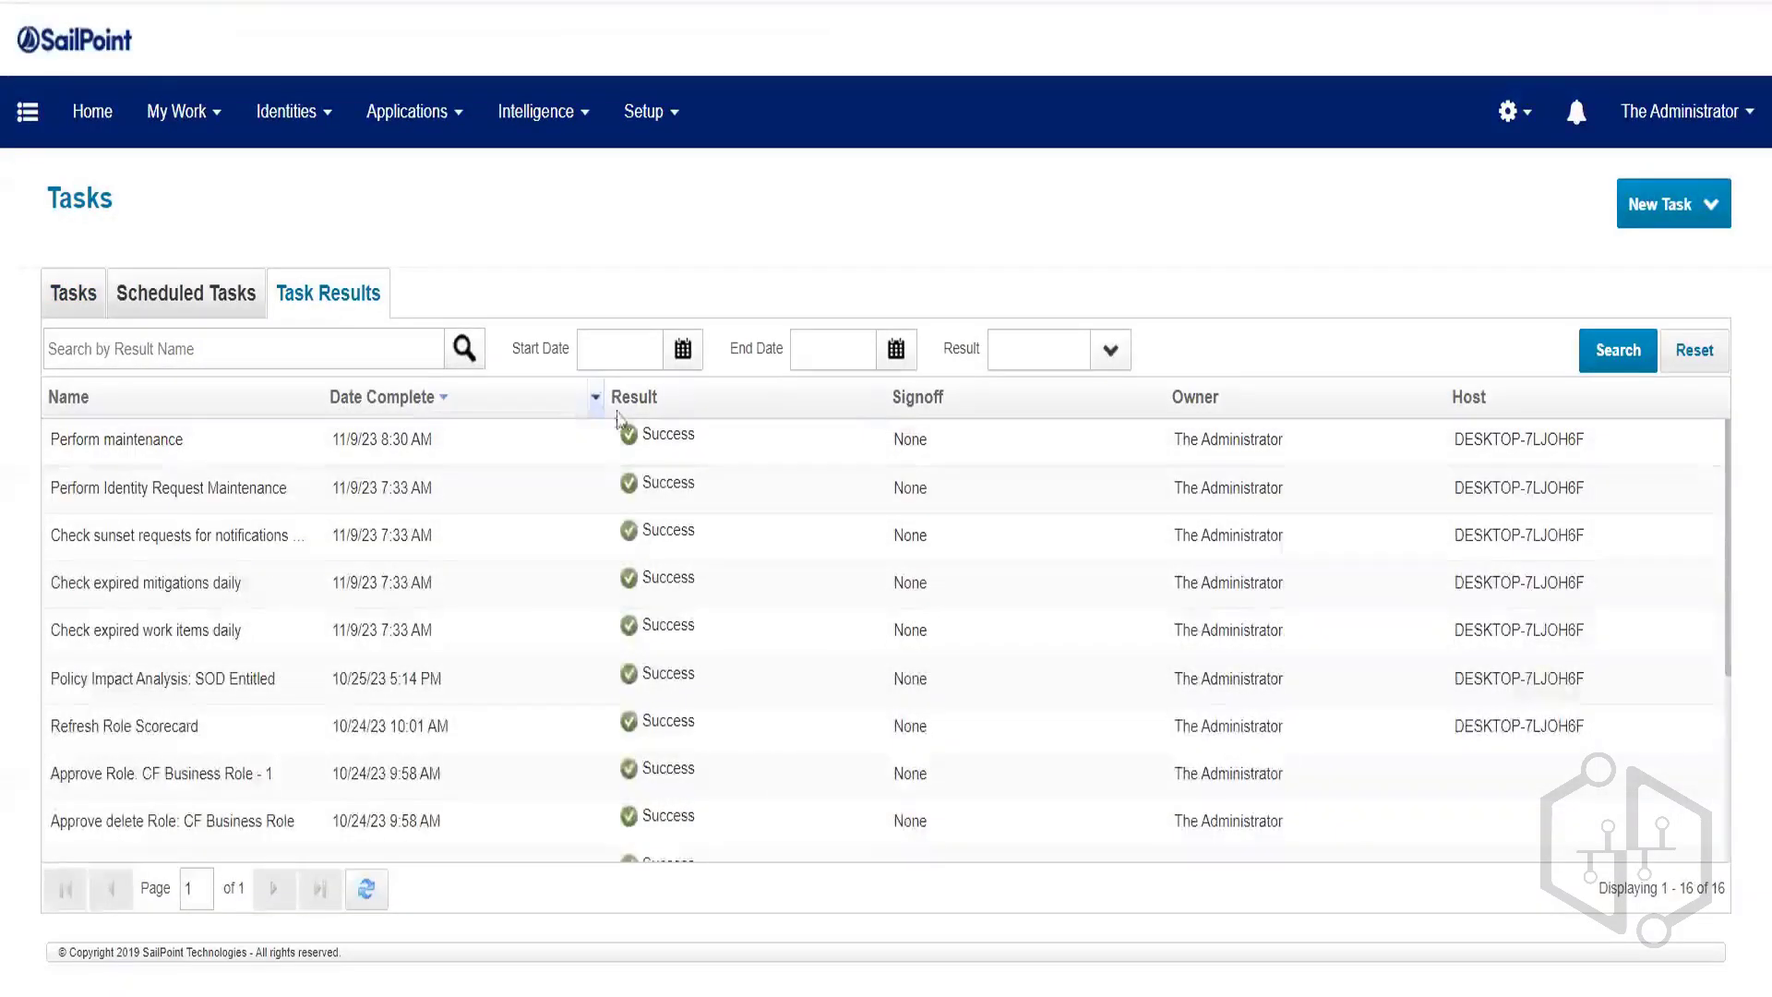
left_click(425, 394)
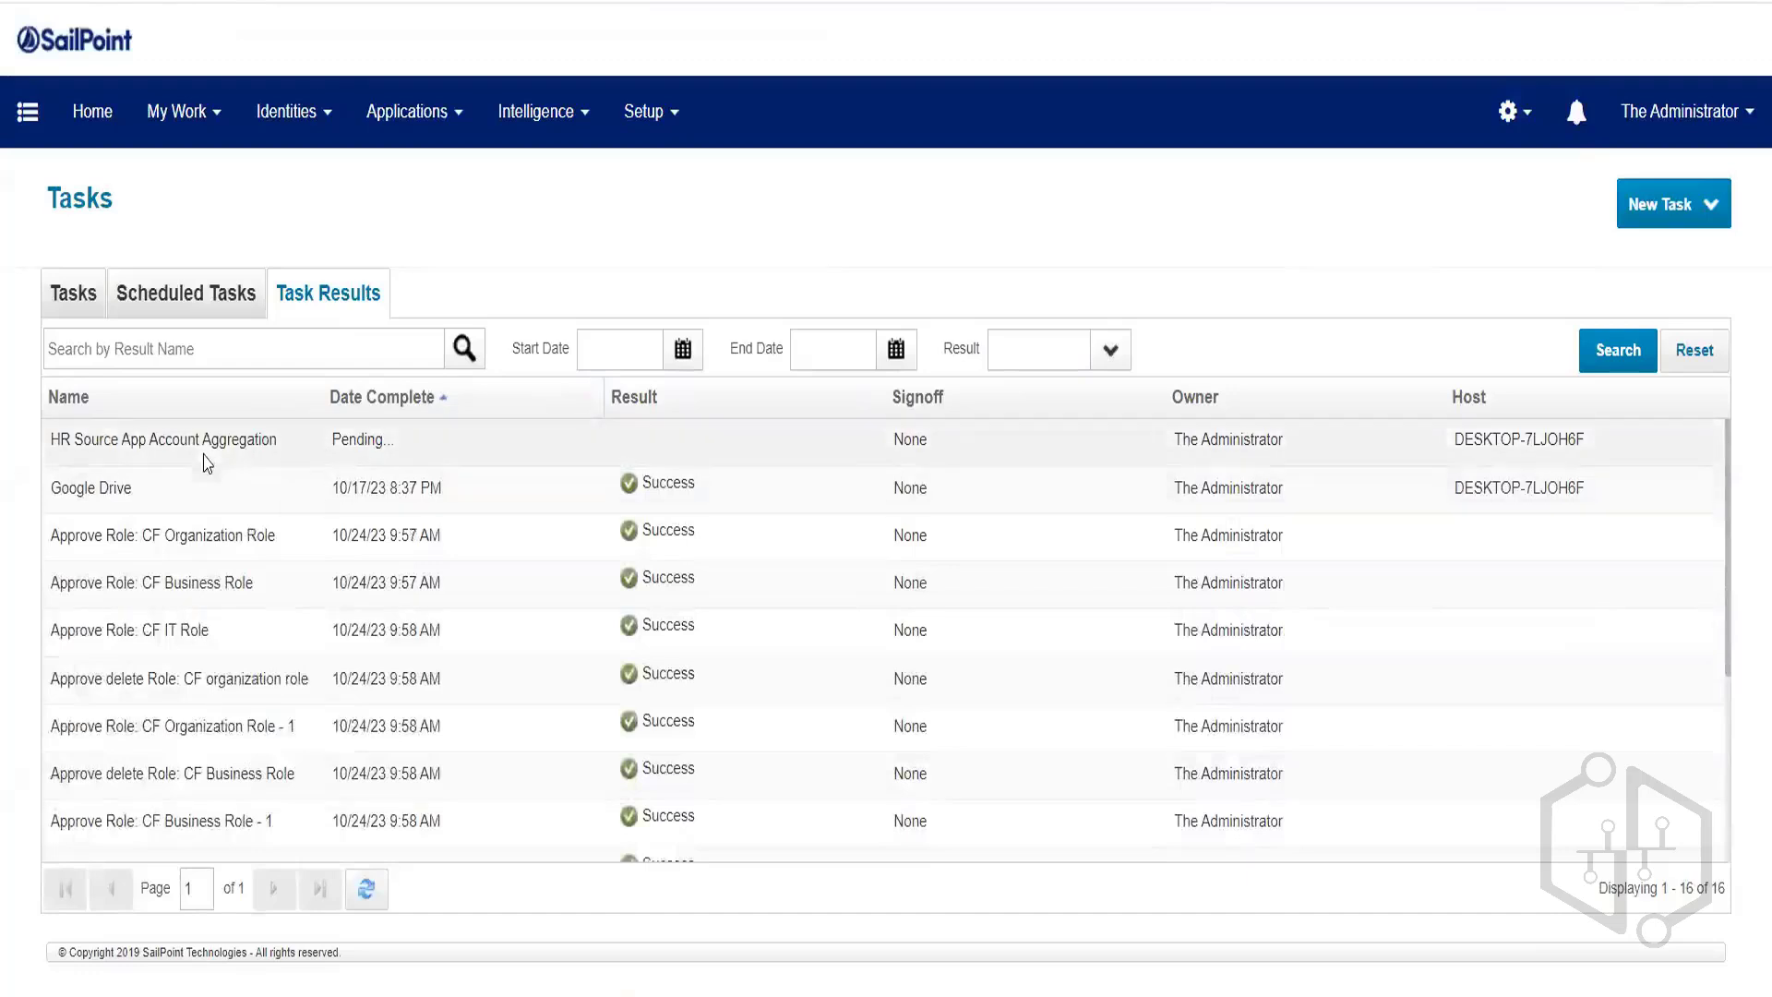
left_click(424, 449)
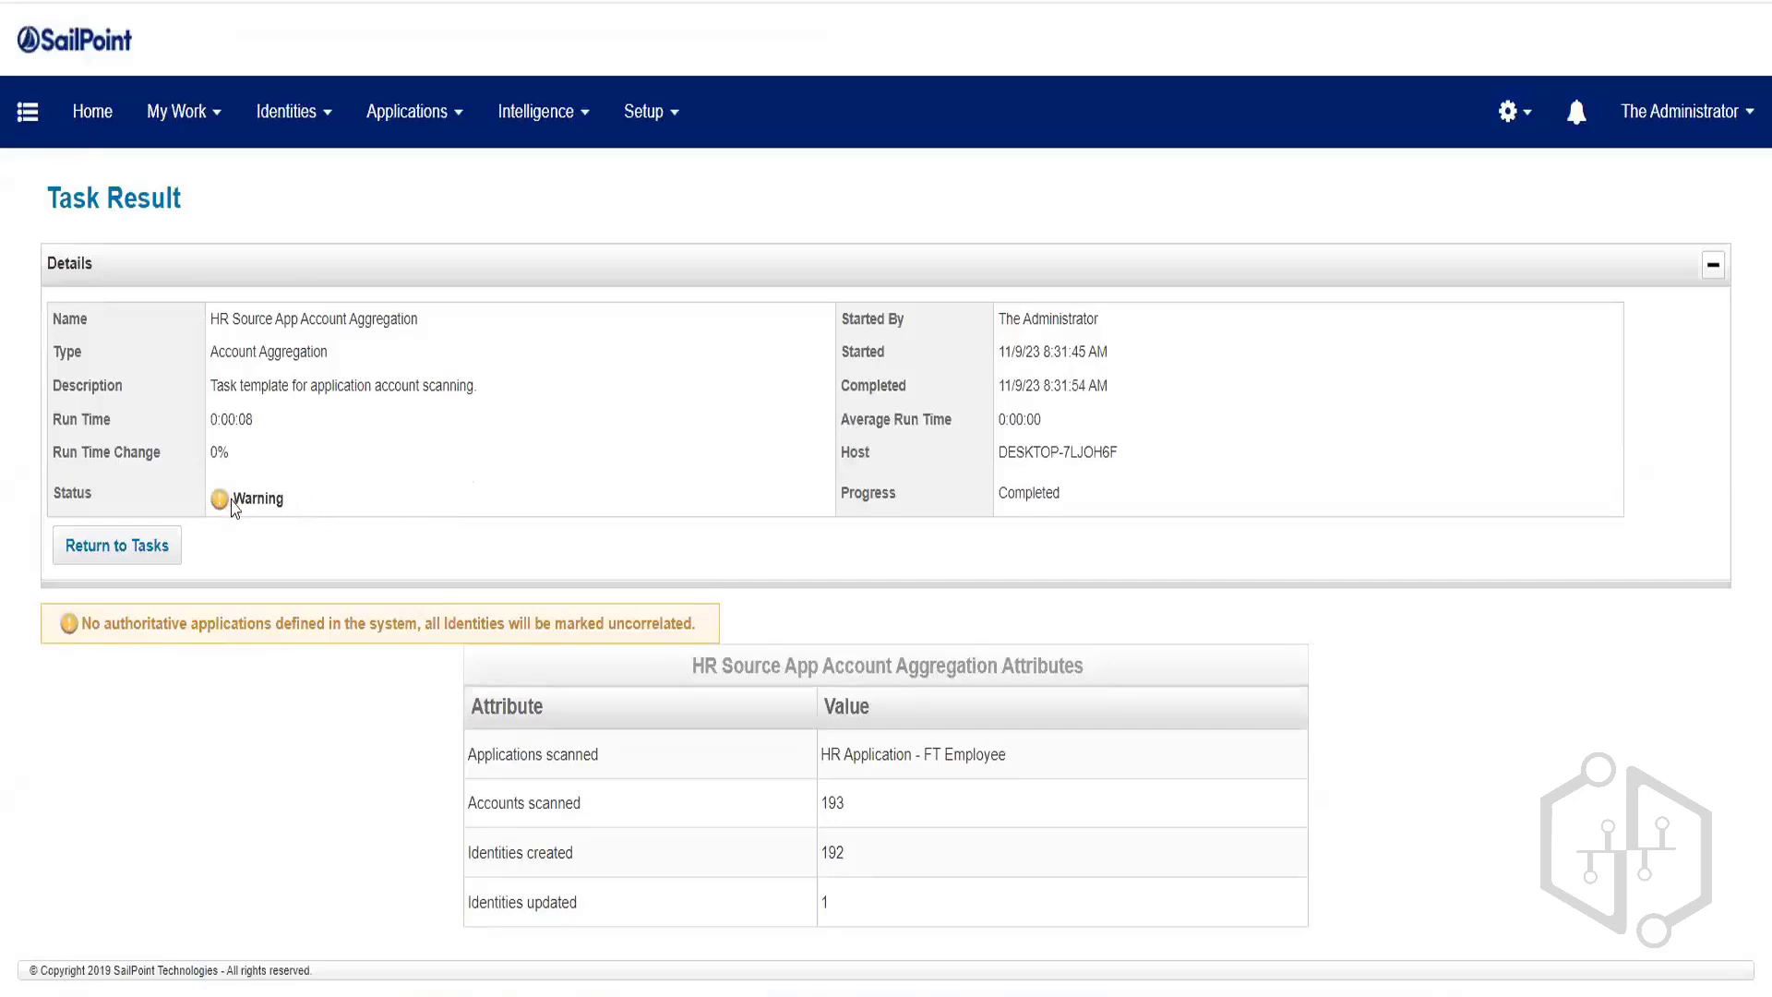
left_click_drag(227, 500, 324, 499)
left_click_drag(90, 624, 694, 621)
left_click(505, 593)
left_click_drag(241, 319, 480, 330)
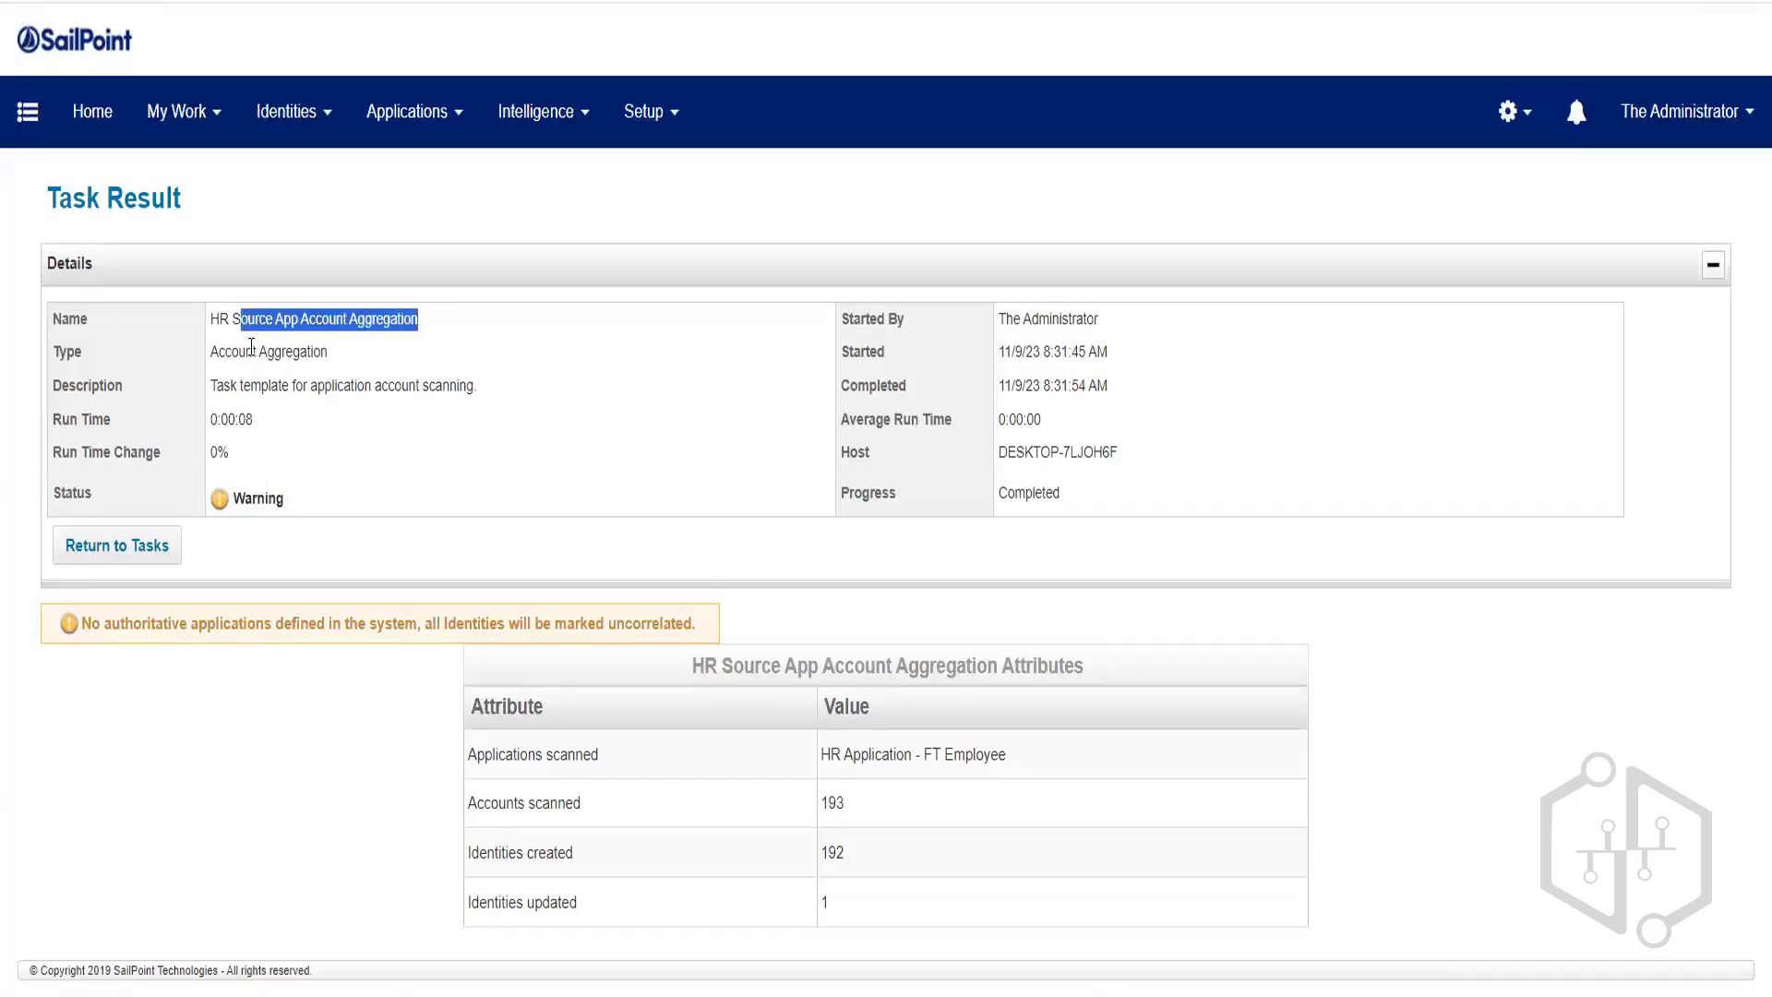
left_click_drag(224, 352, 380, 362)
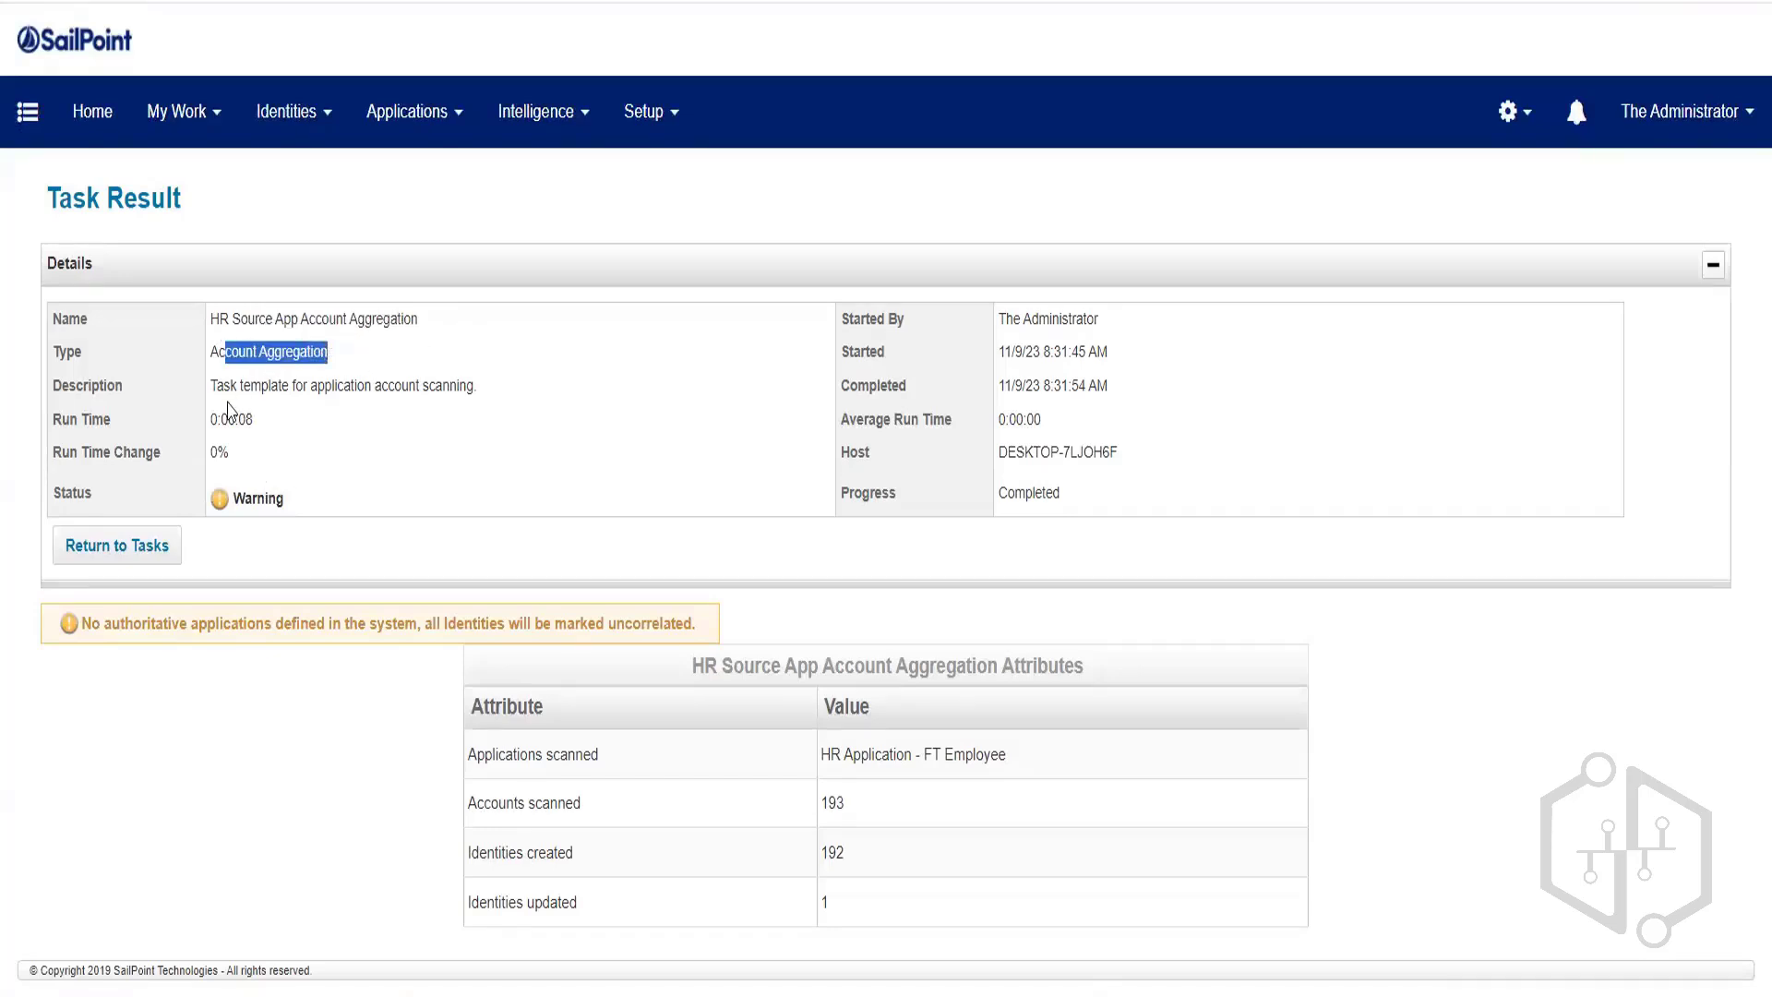
left_click_drag(239, 386, 507, 415)
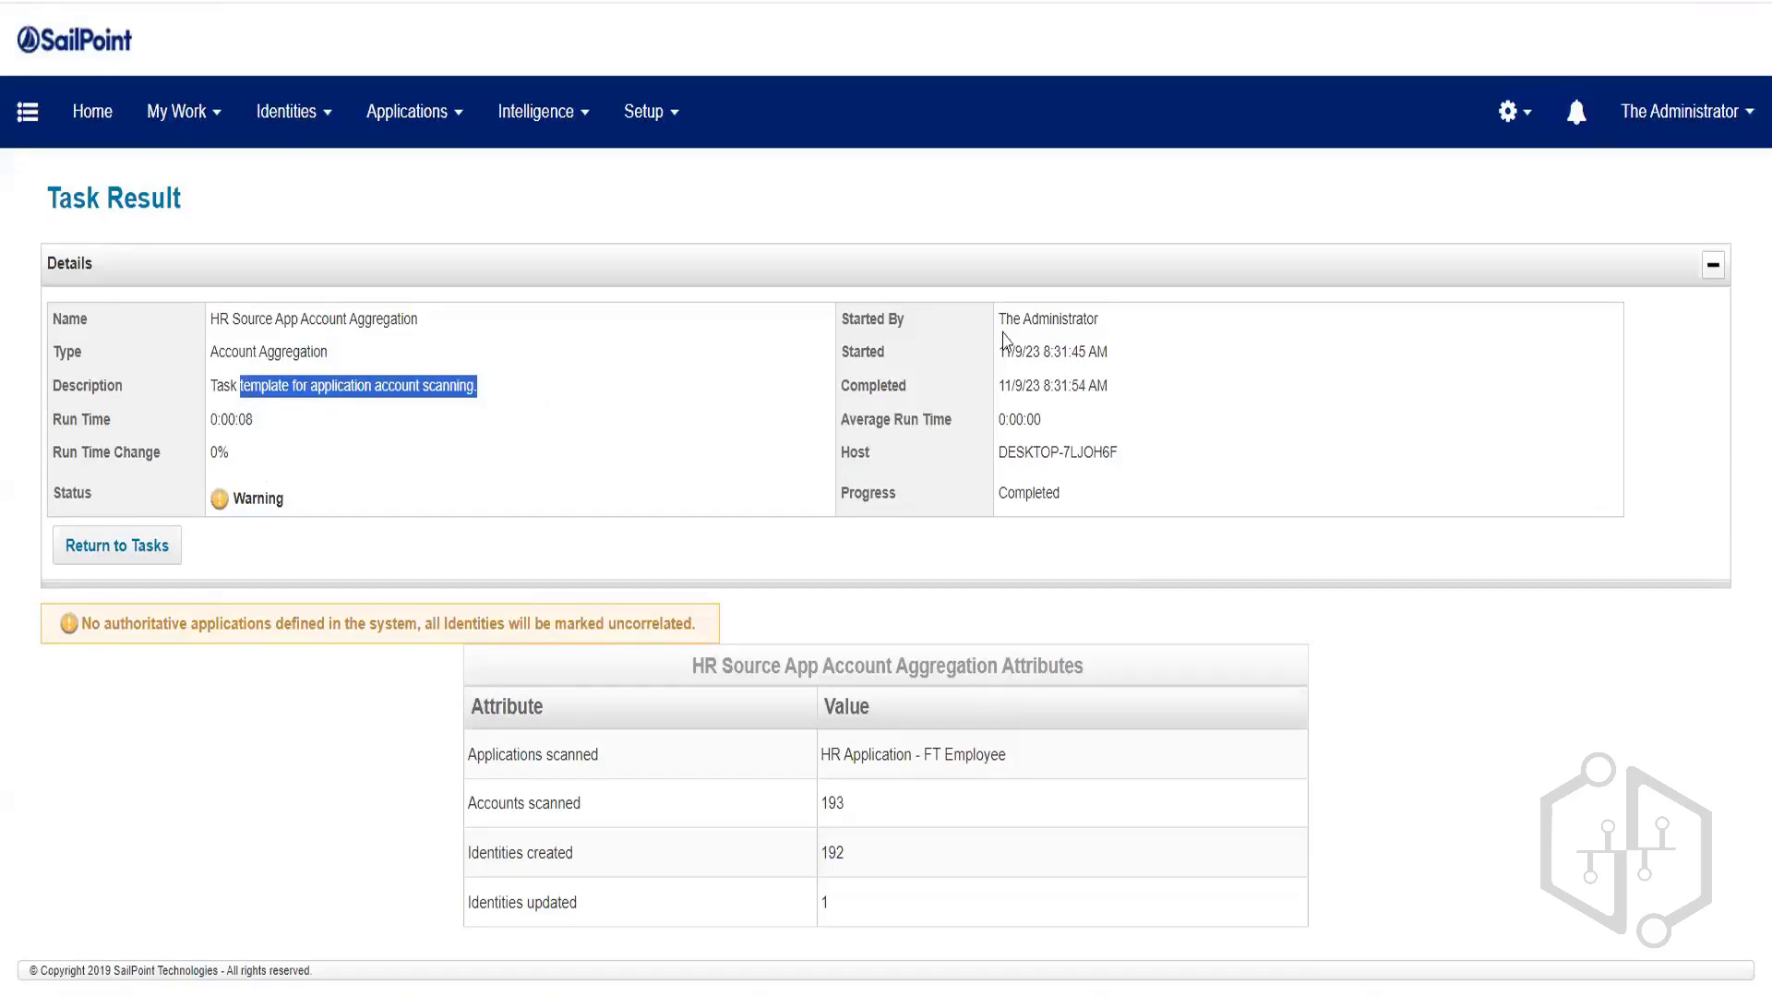
left_click_drag(1026, 352, 1068, 386)
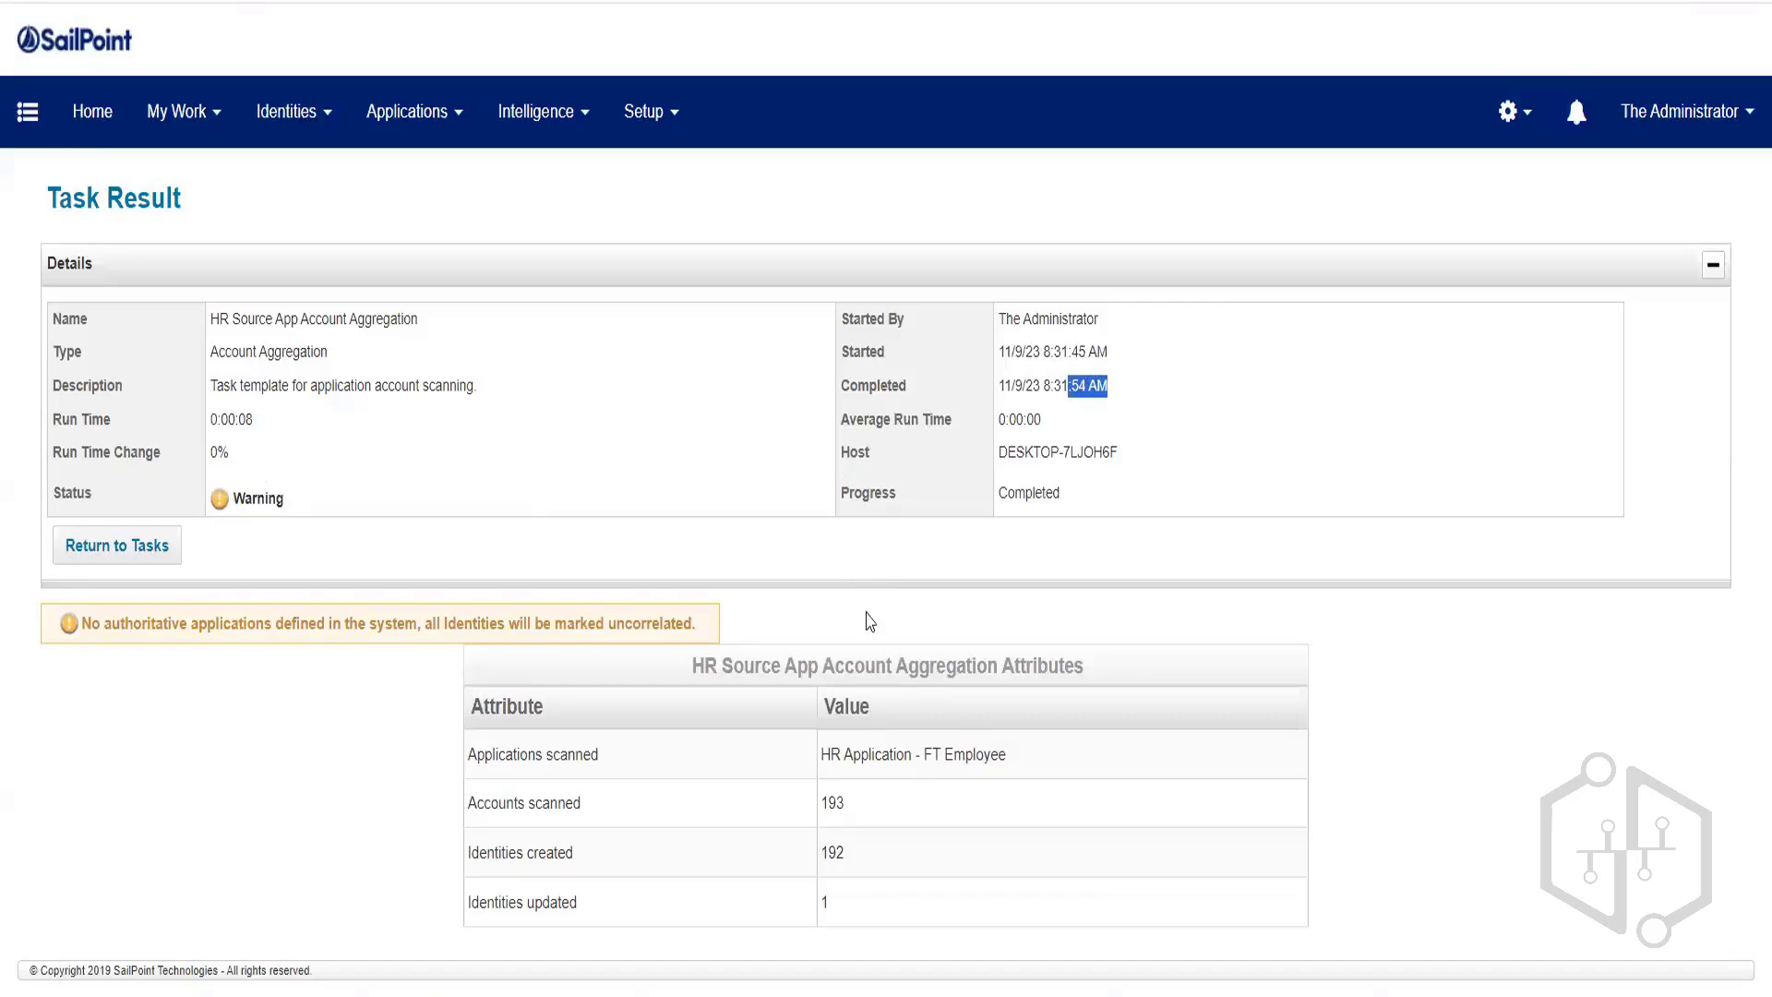
left_click(466, 752)
left_click_drag(465, 753, 639, 749)
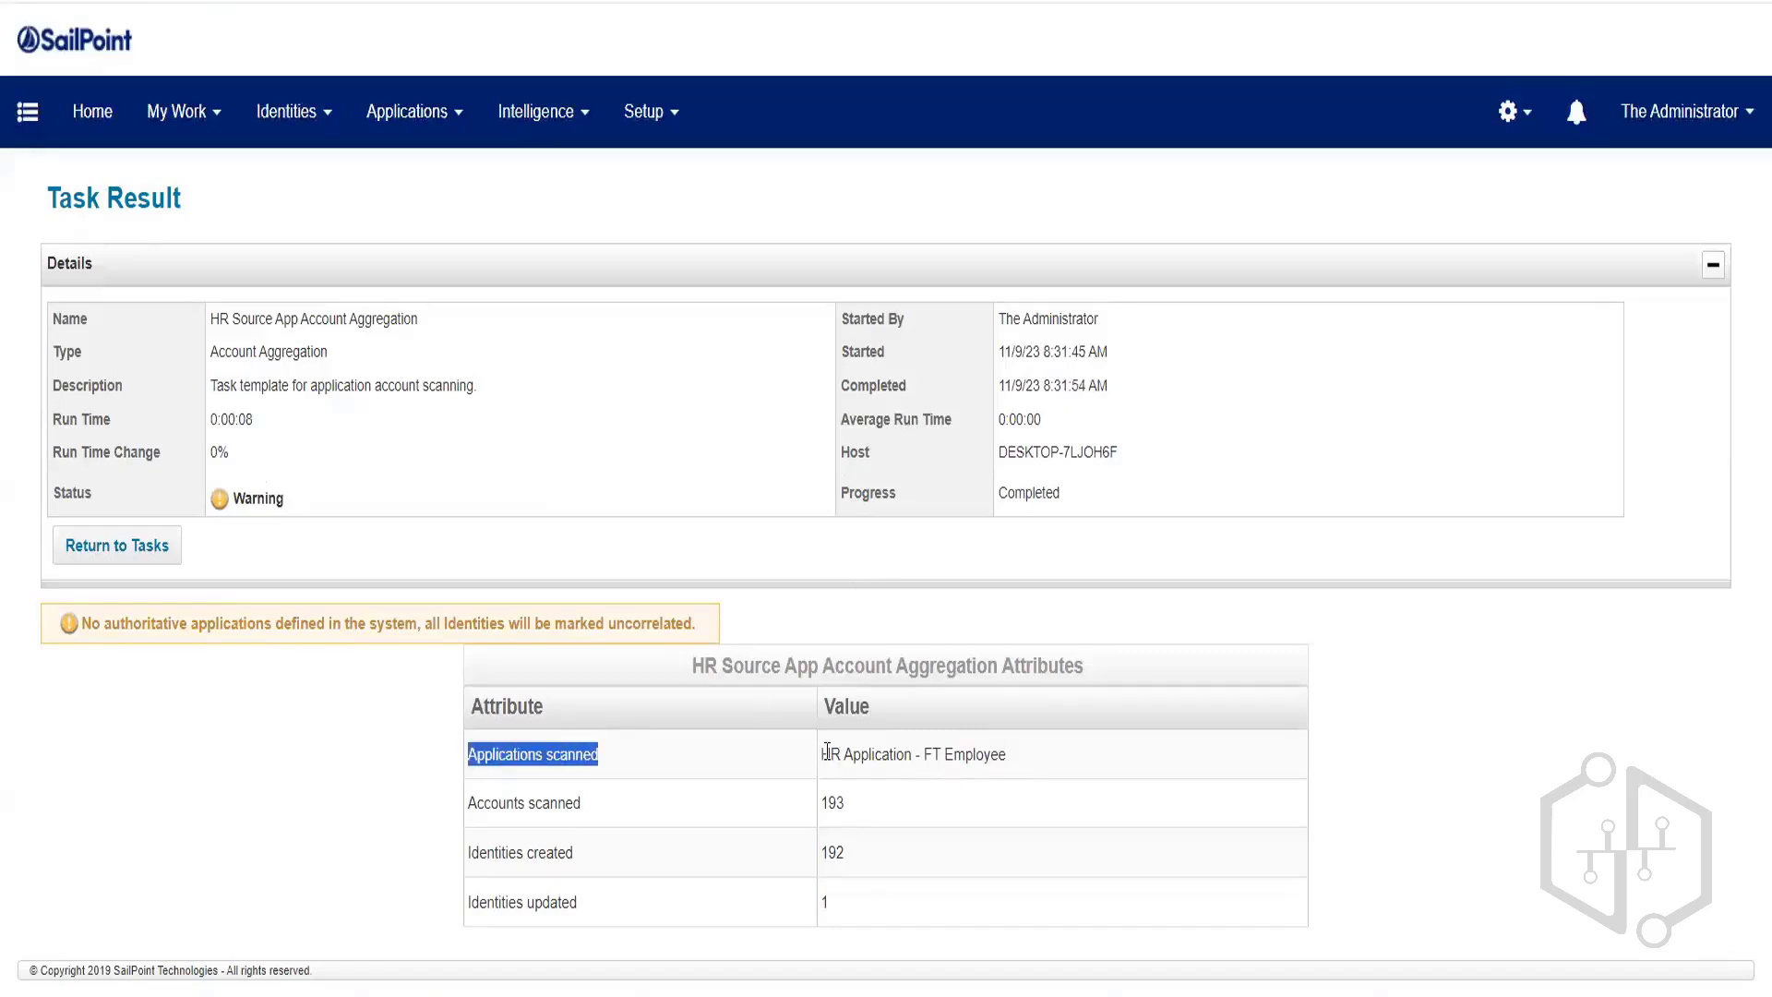
left_click_drag(819, 750, 1103, 762)
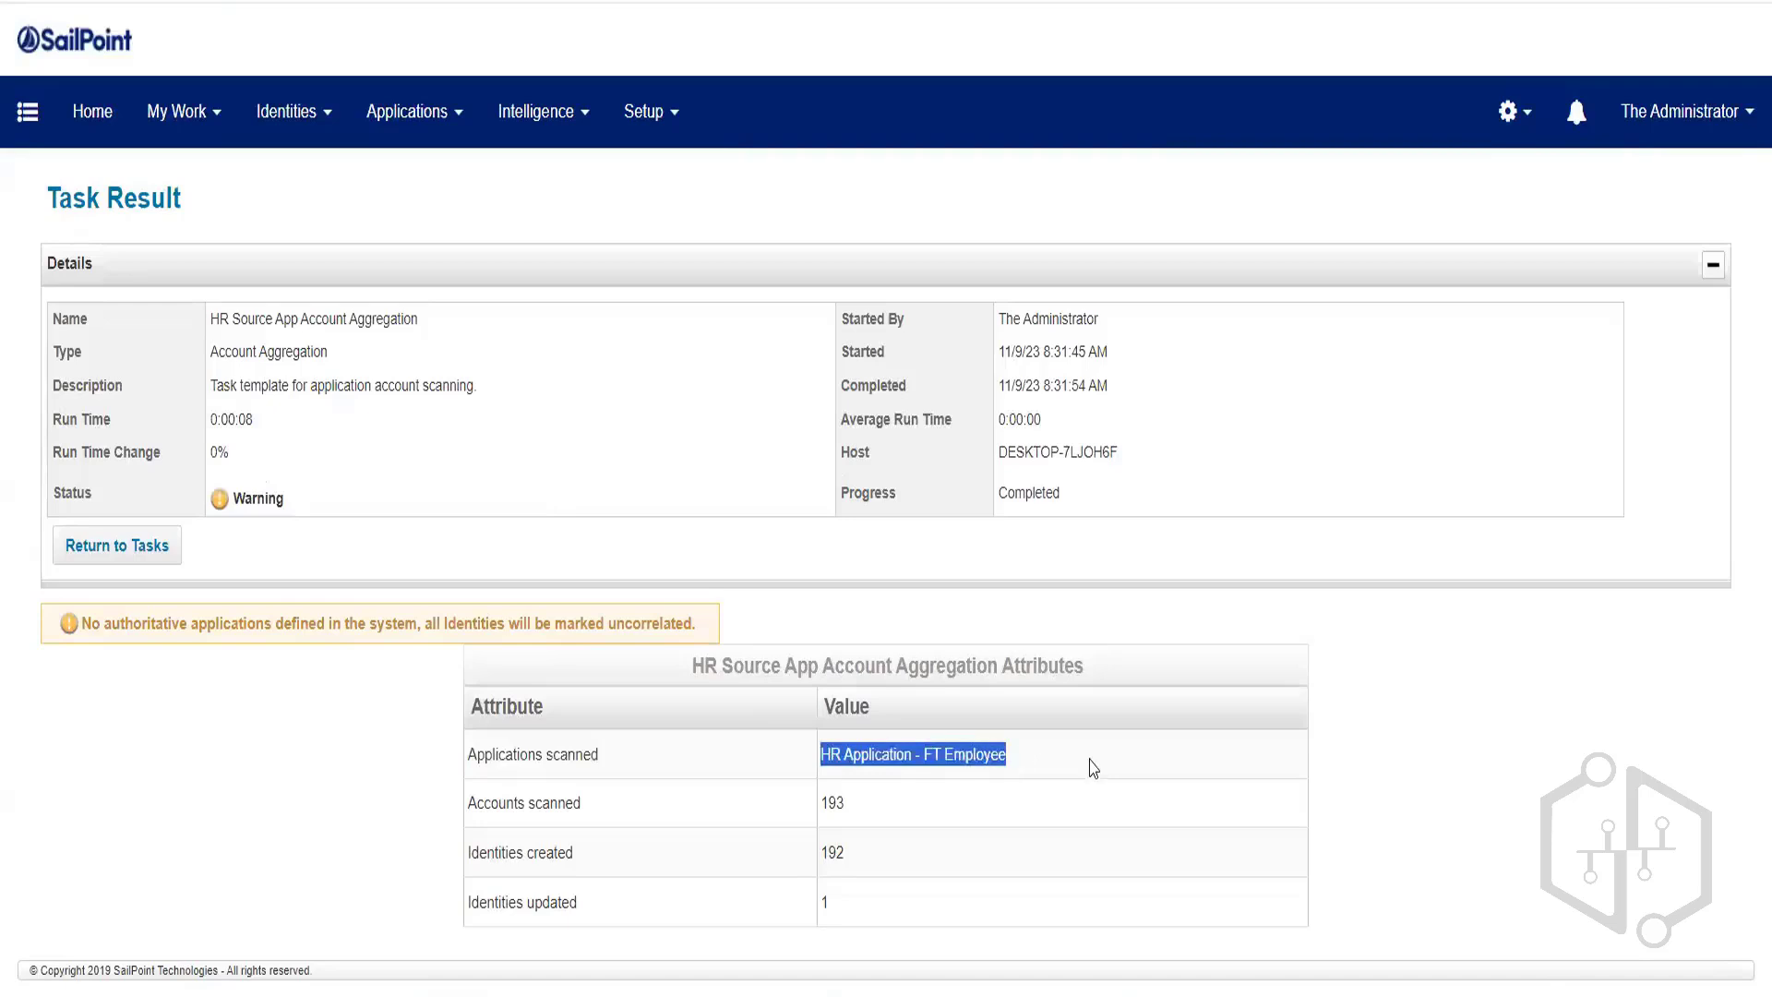
left_click(837, 806)
double_click(836, 806)
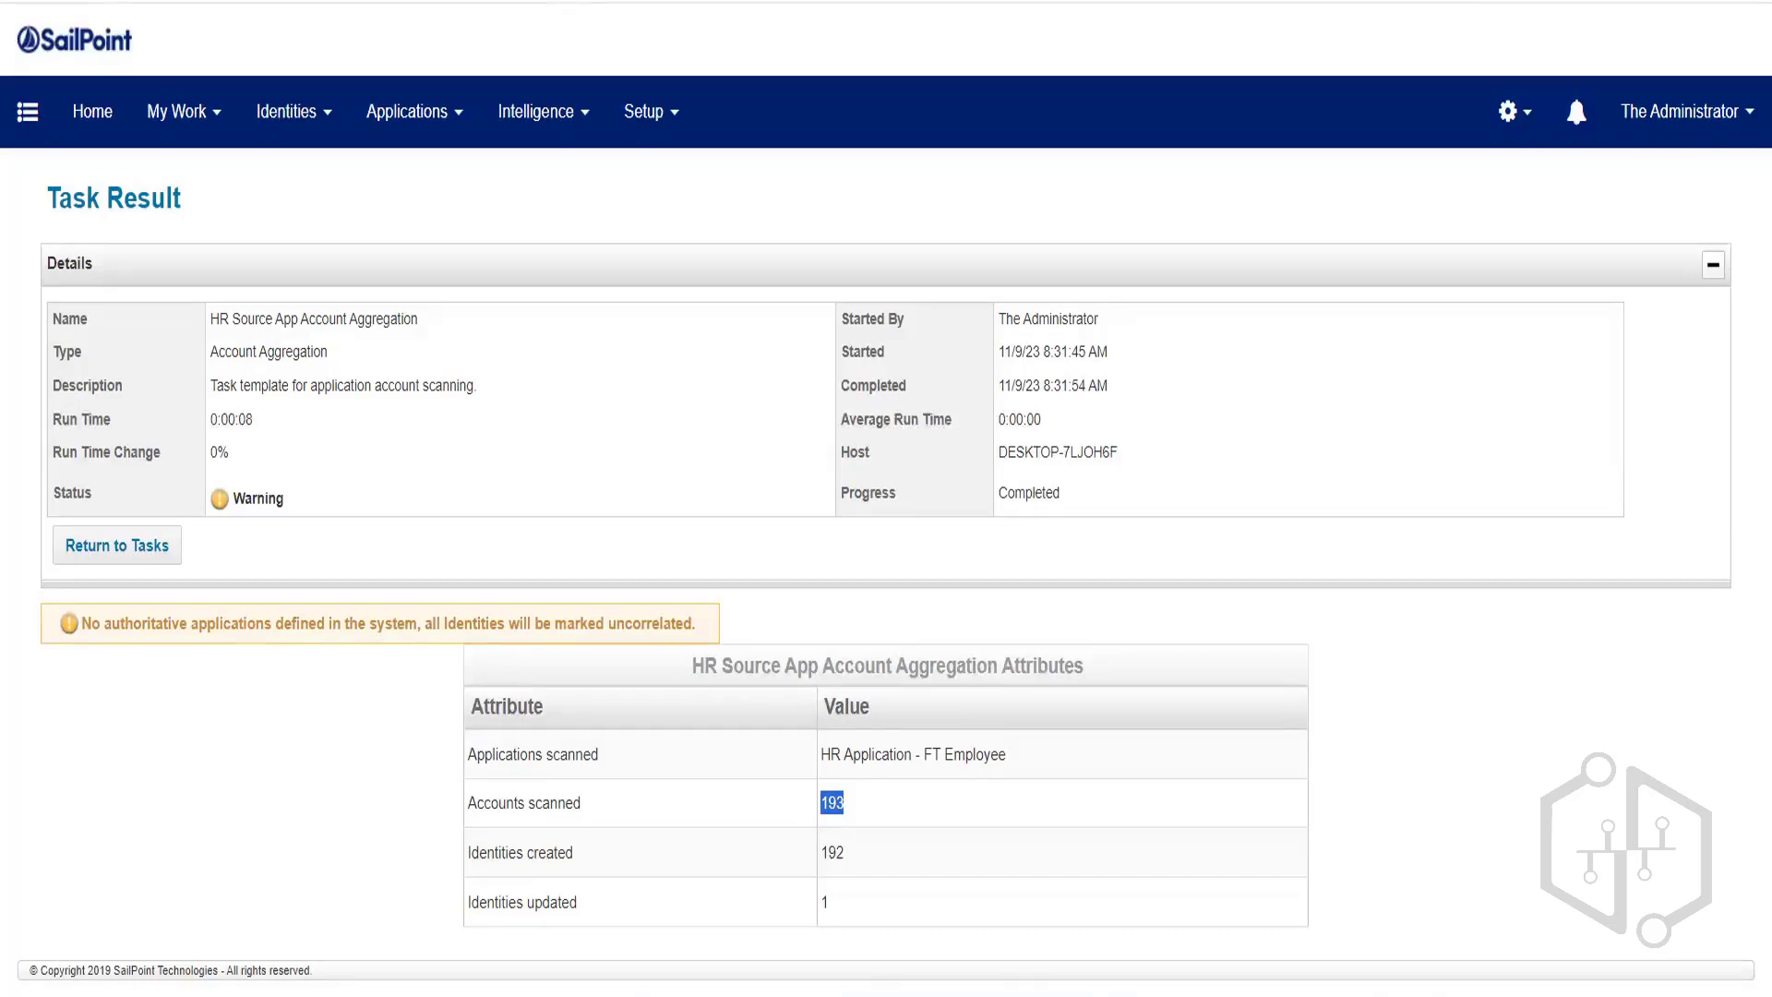
mouse_move(997, 990)
left_click_drag(851, 851, 472, 860)
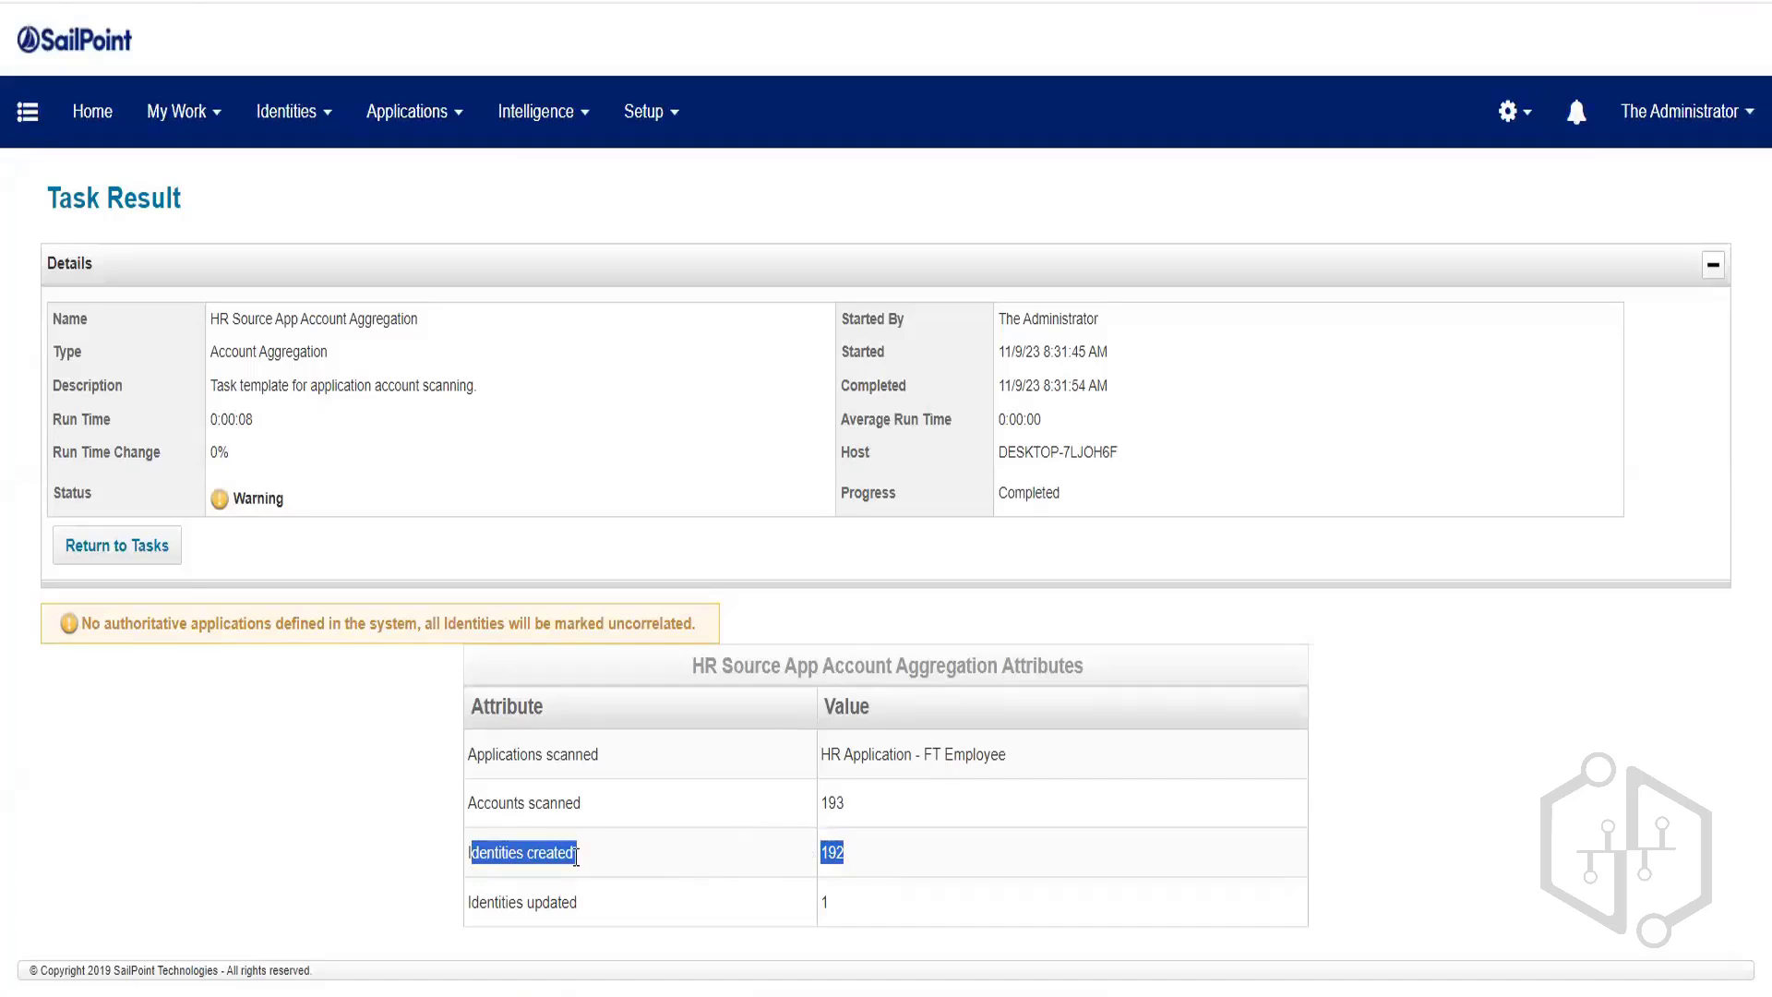
left_click(731, 860)
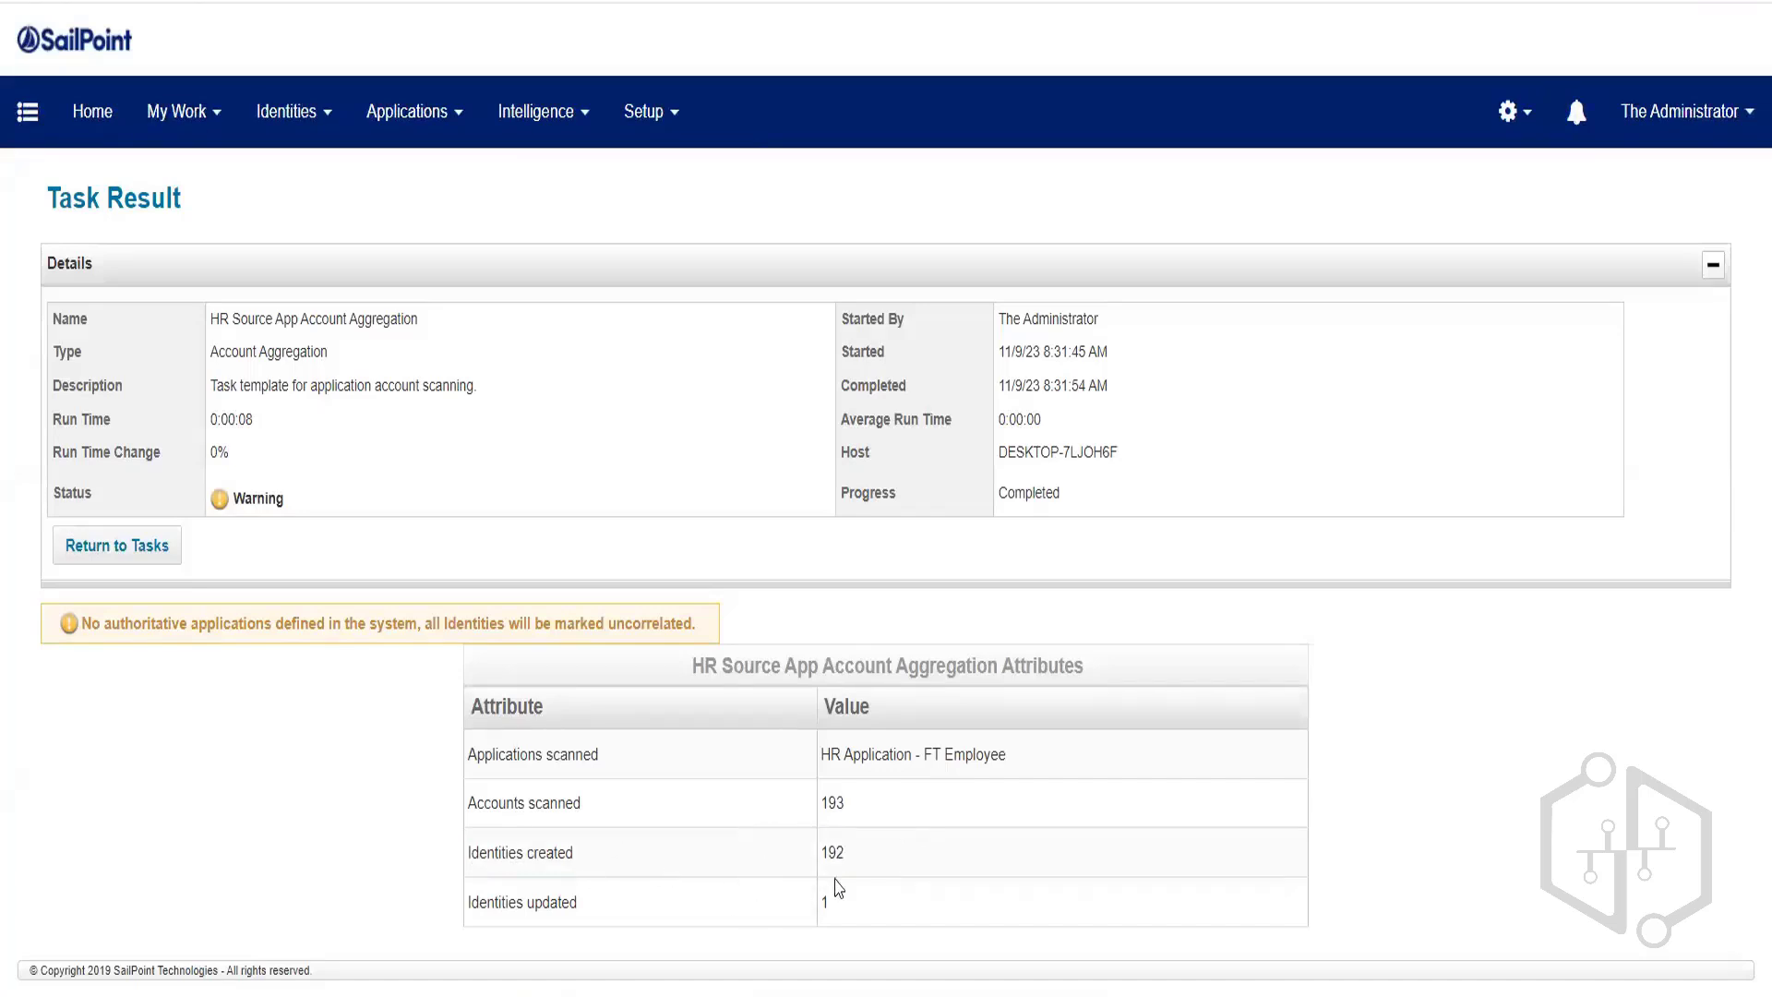
left_click_drag(855, 858, 474, 854)
left_click_drag(831, 903, 464, 916)
left_click(535, 692)
left_click(294, 124)
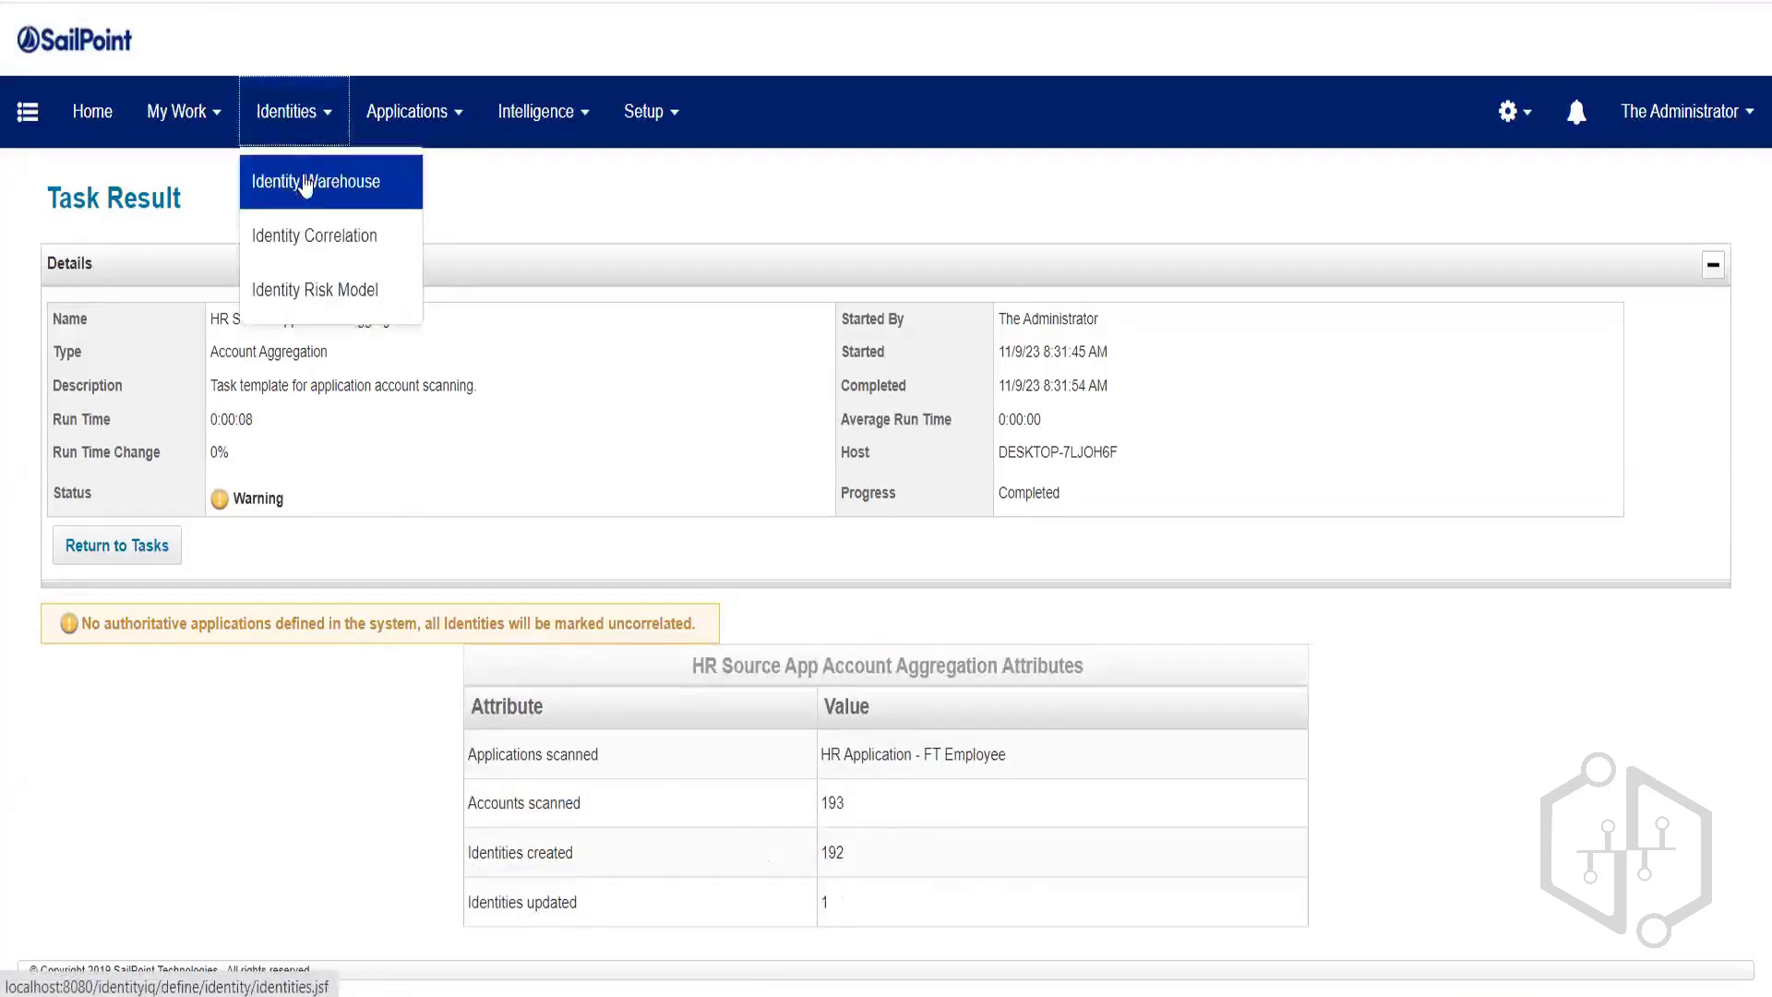
left_click(305, 185)
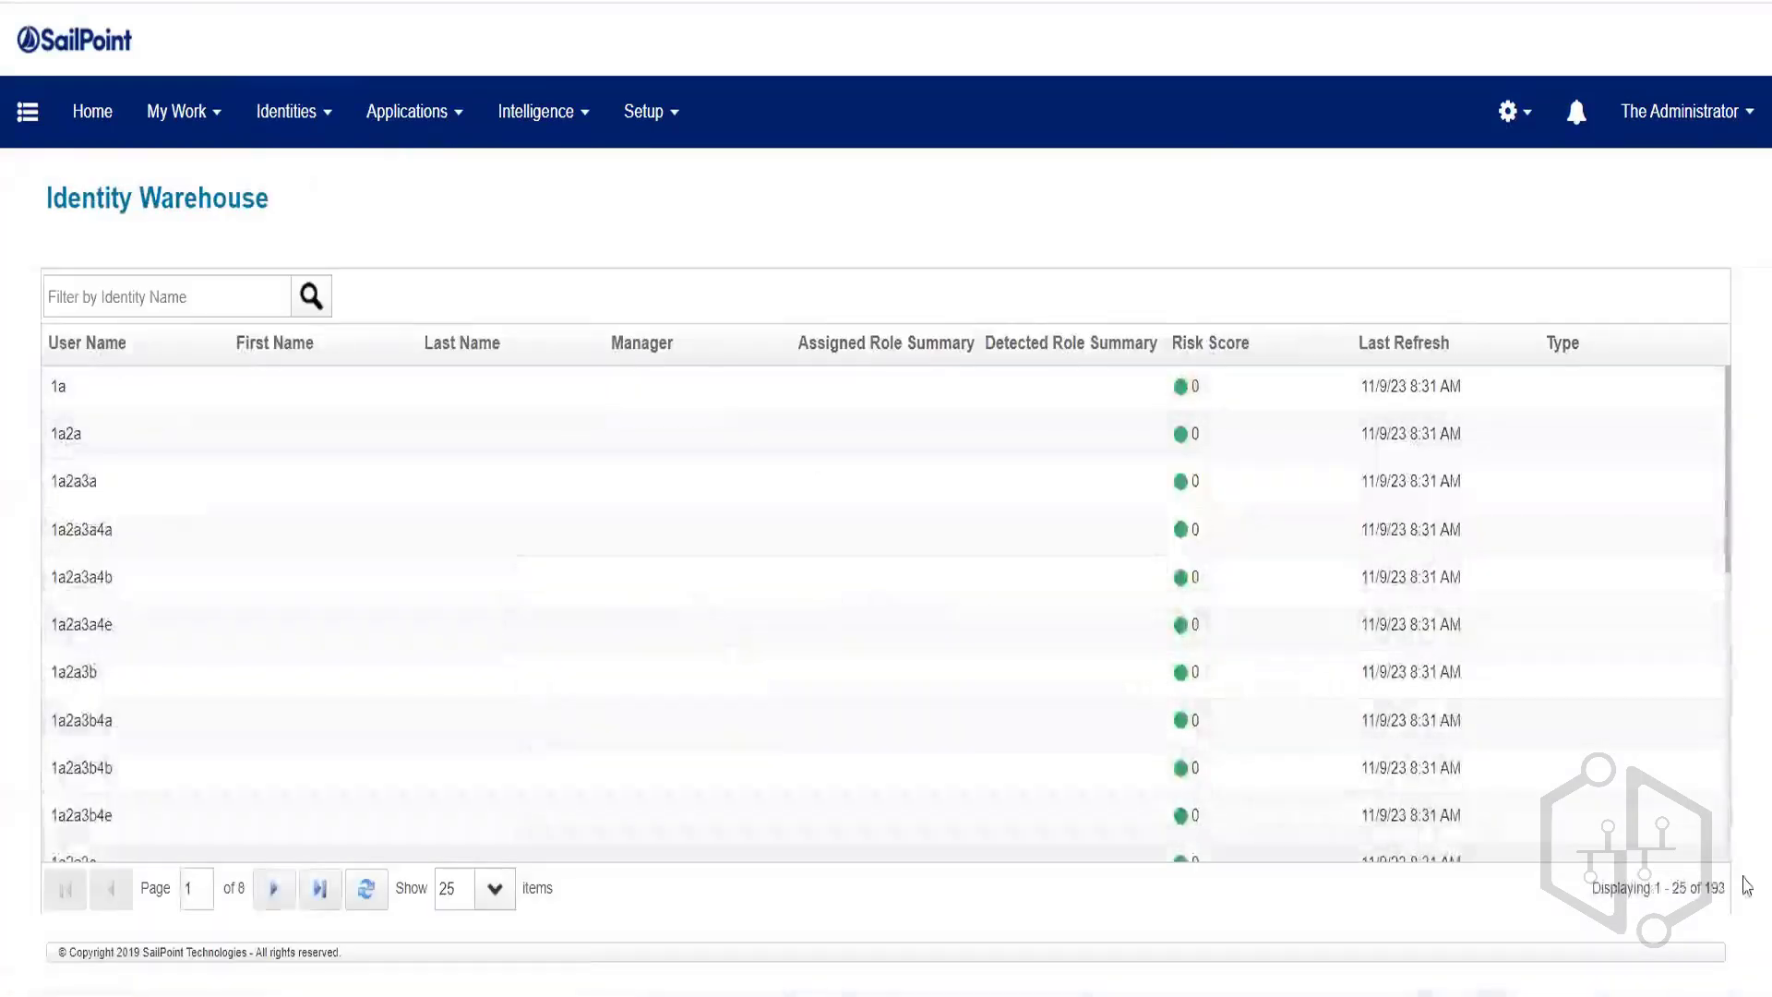
double_click(1713, 888)
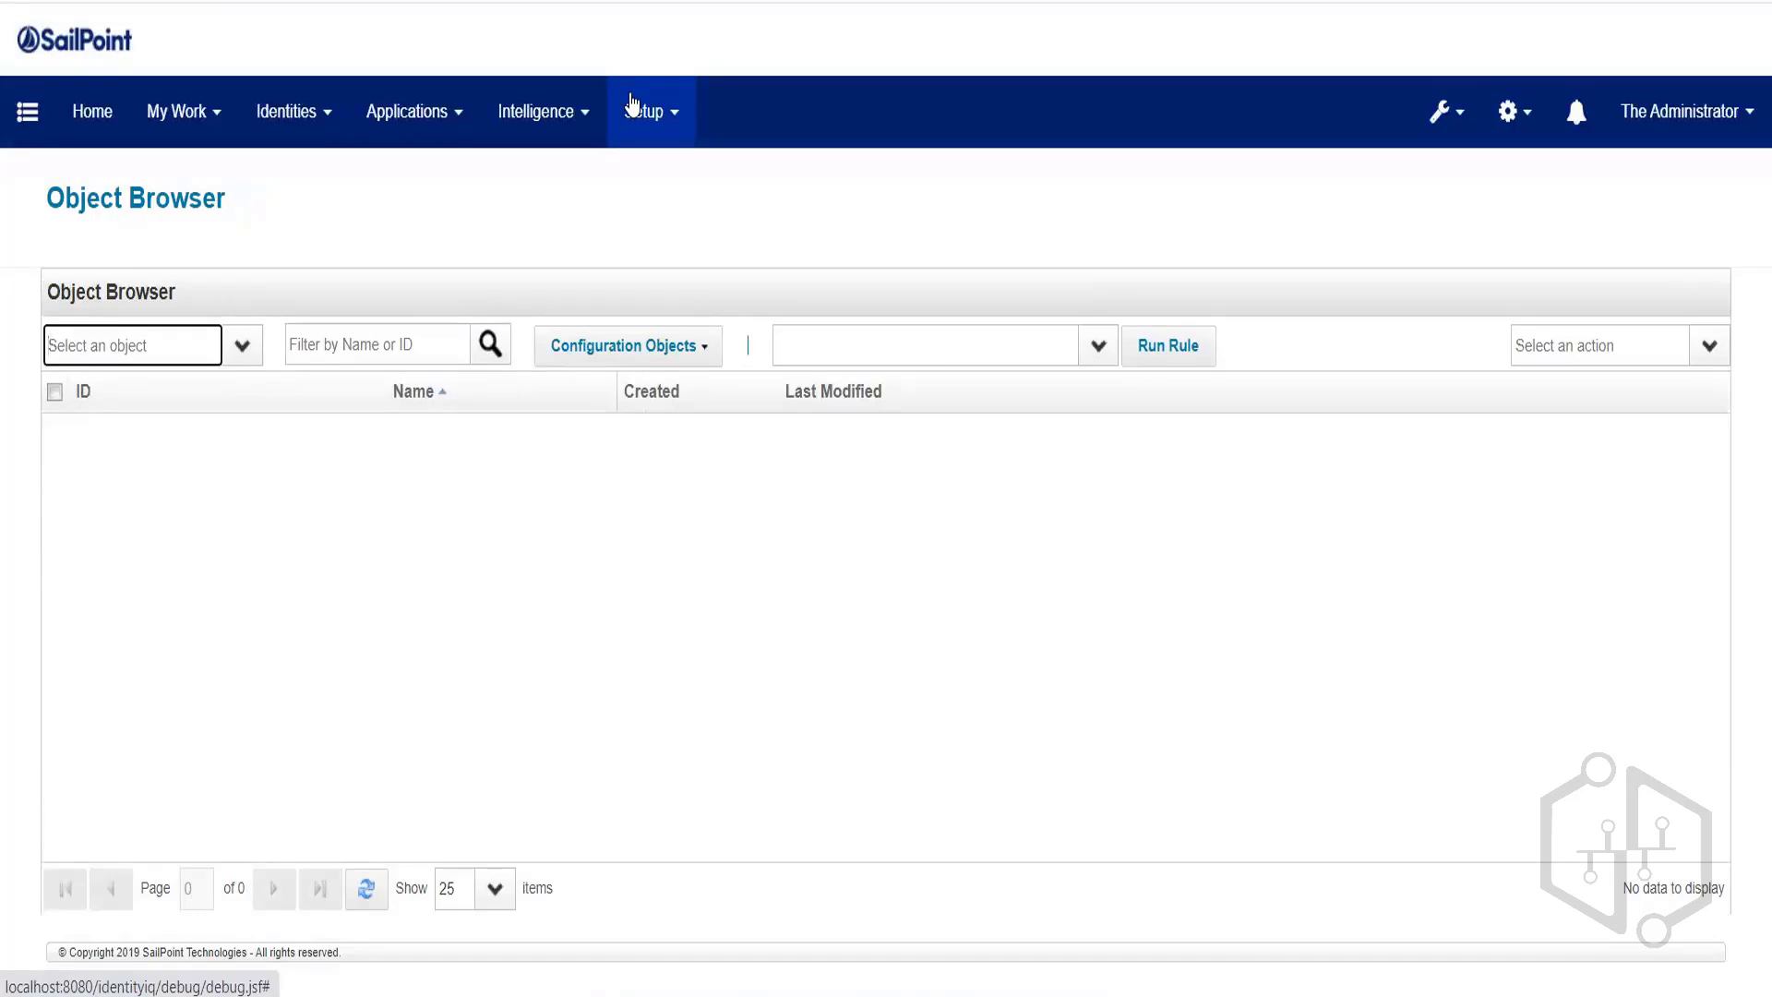
left_click(632, 107)
left_click(672, 423)
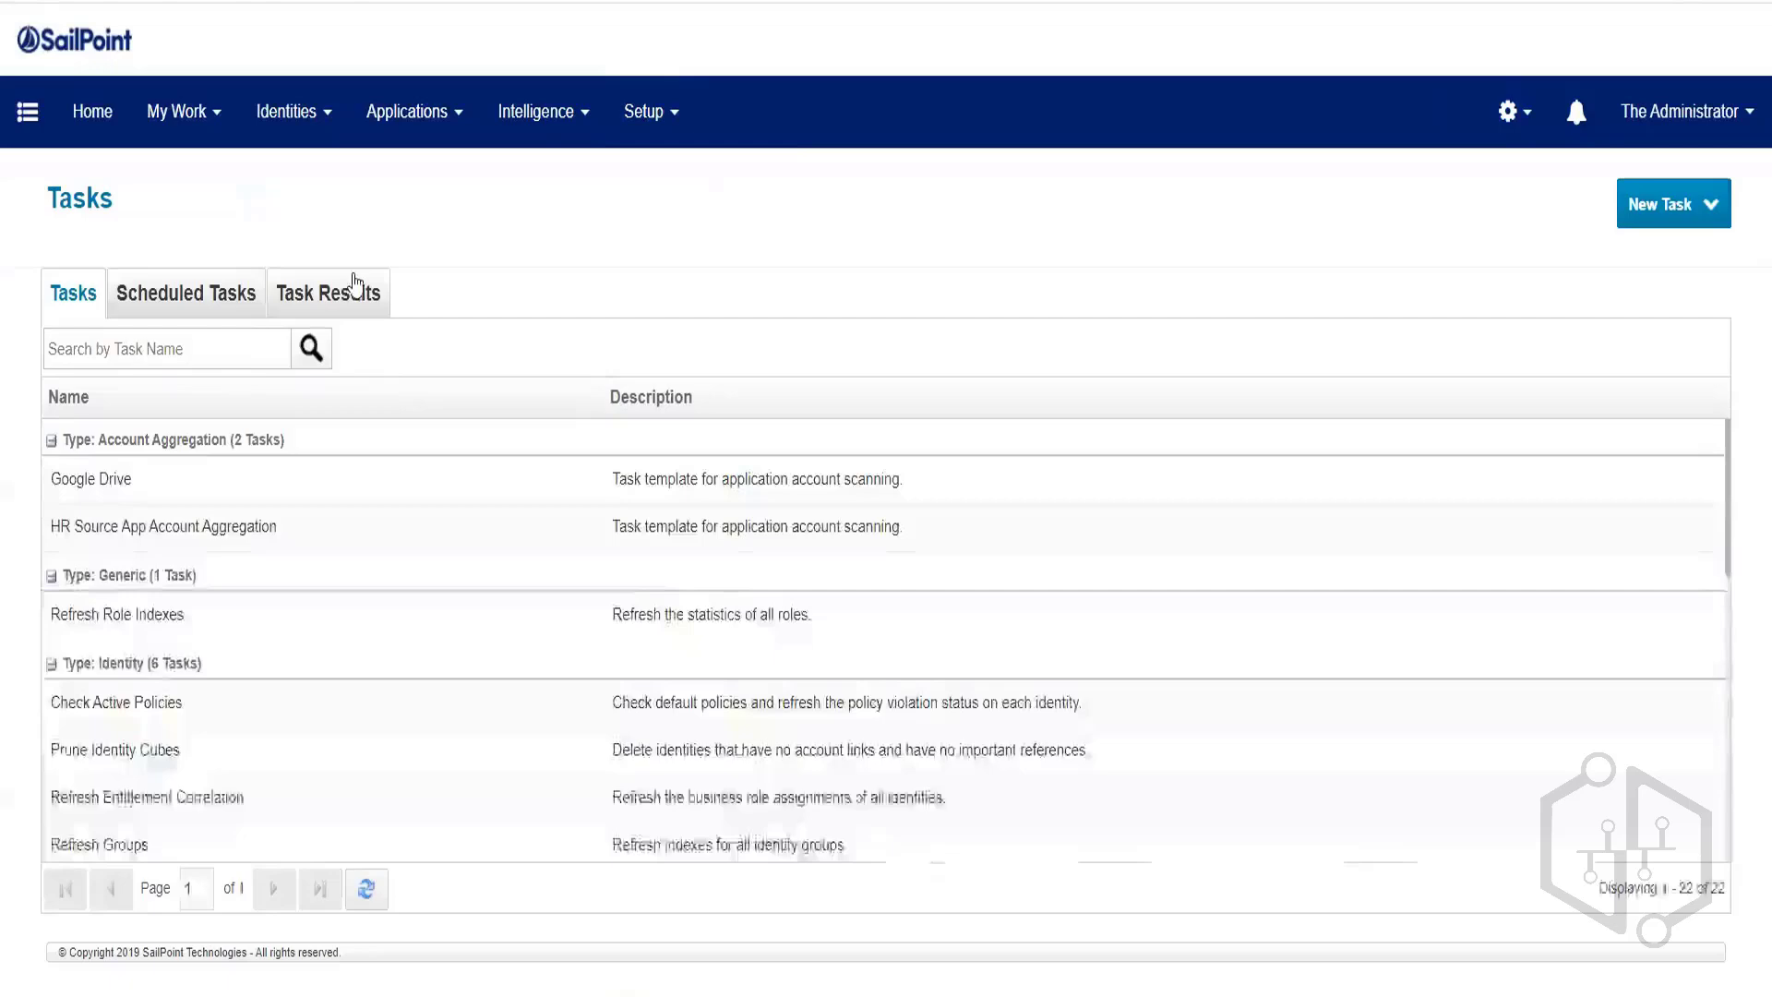
left_click(351, 288)
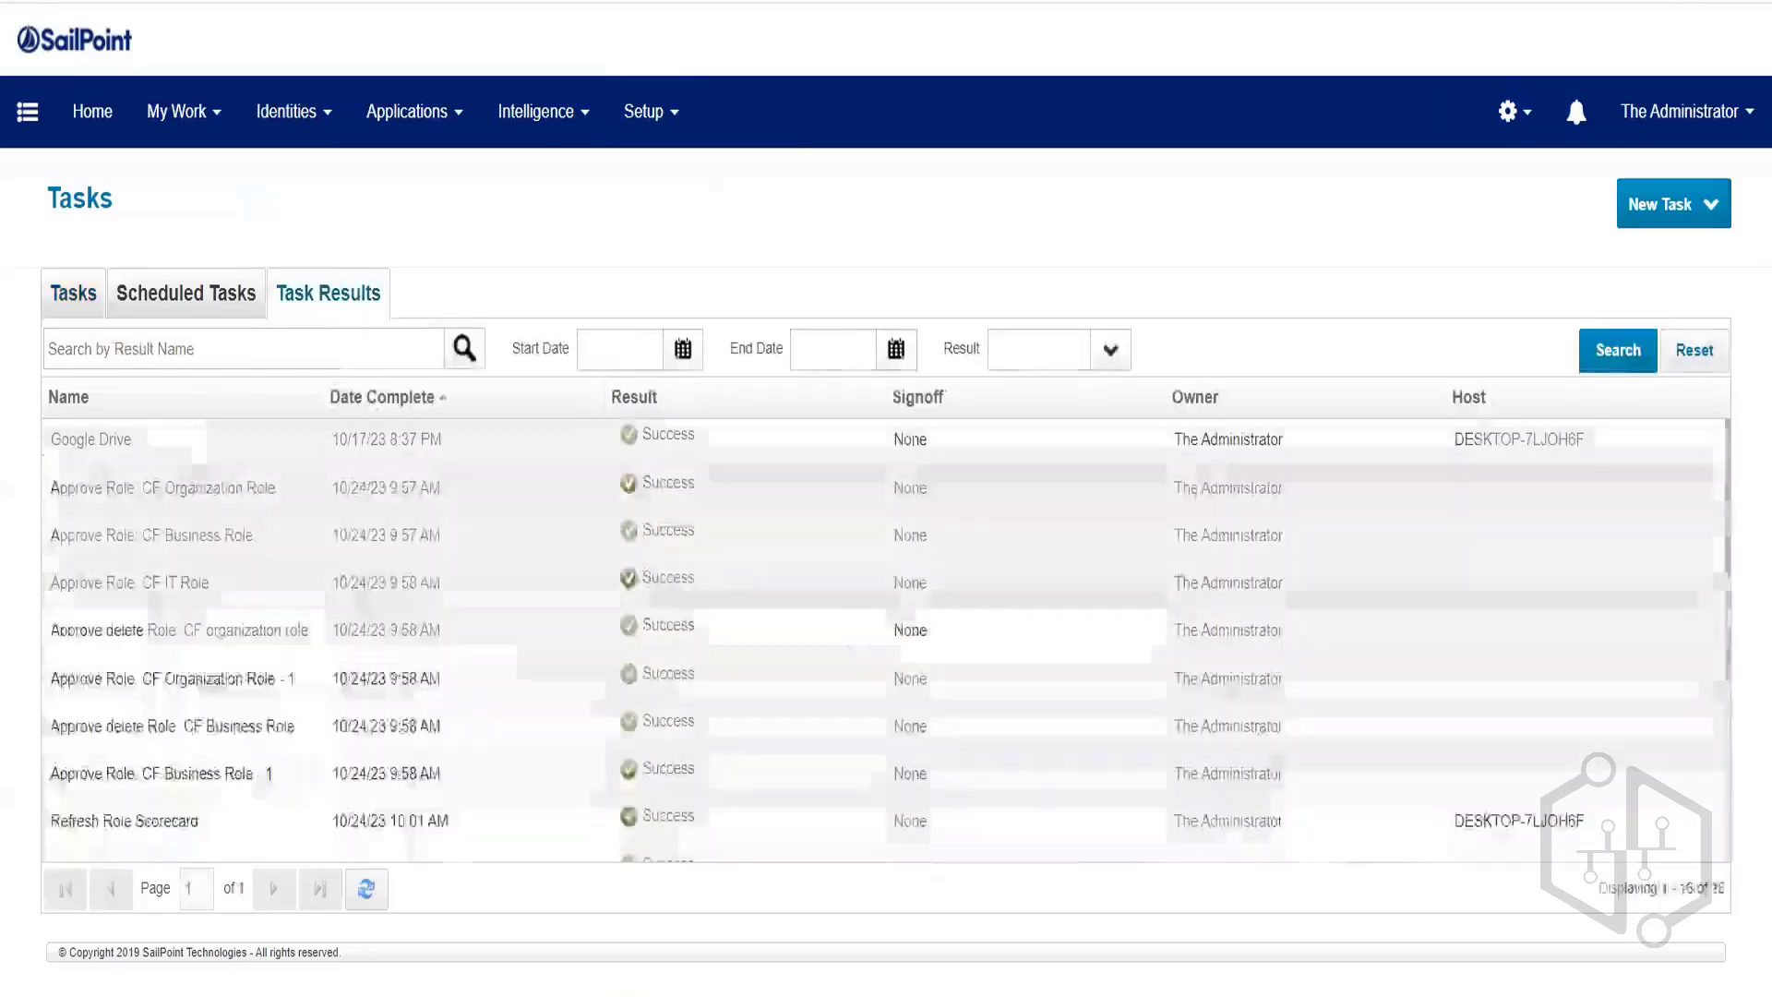
left_click(594, 397)
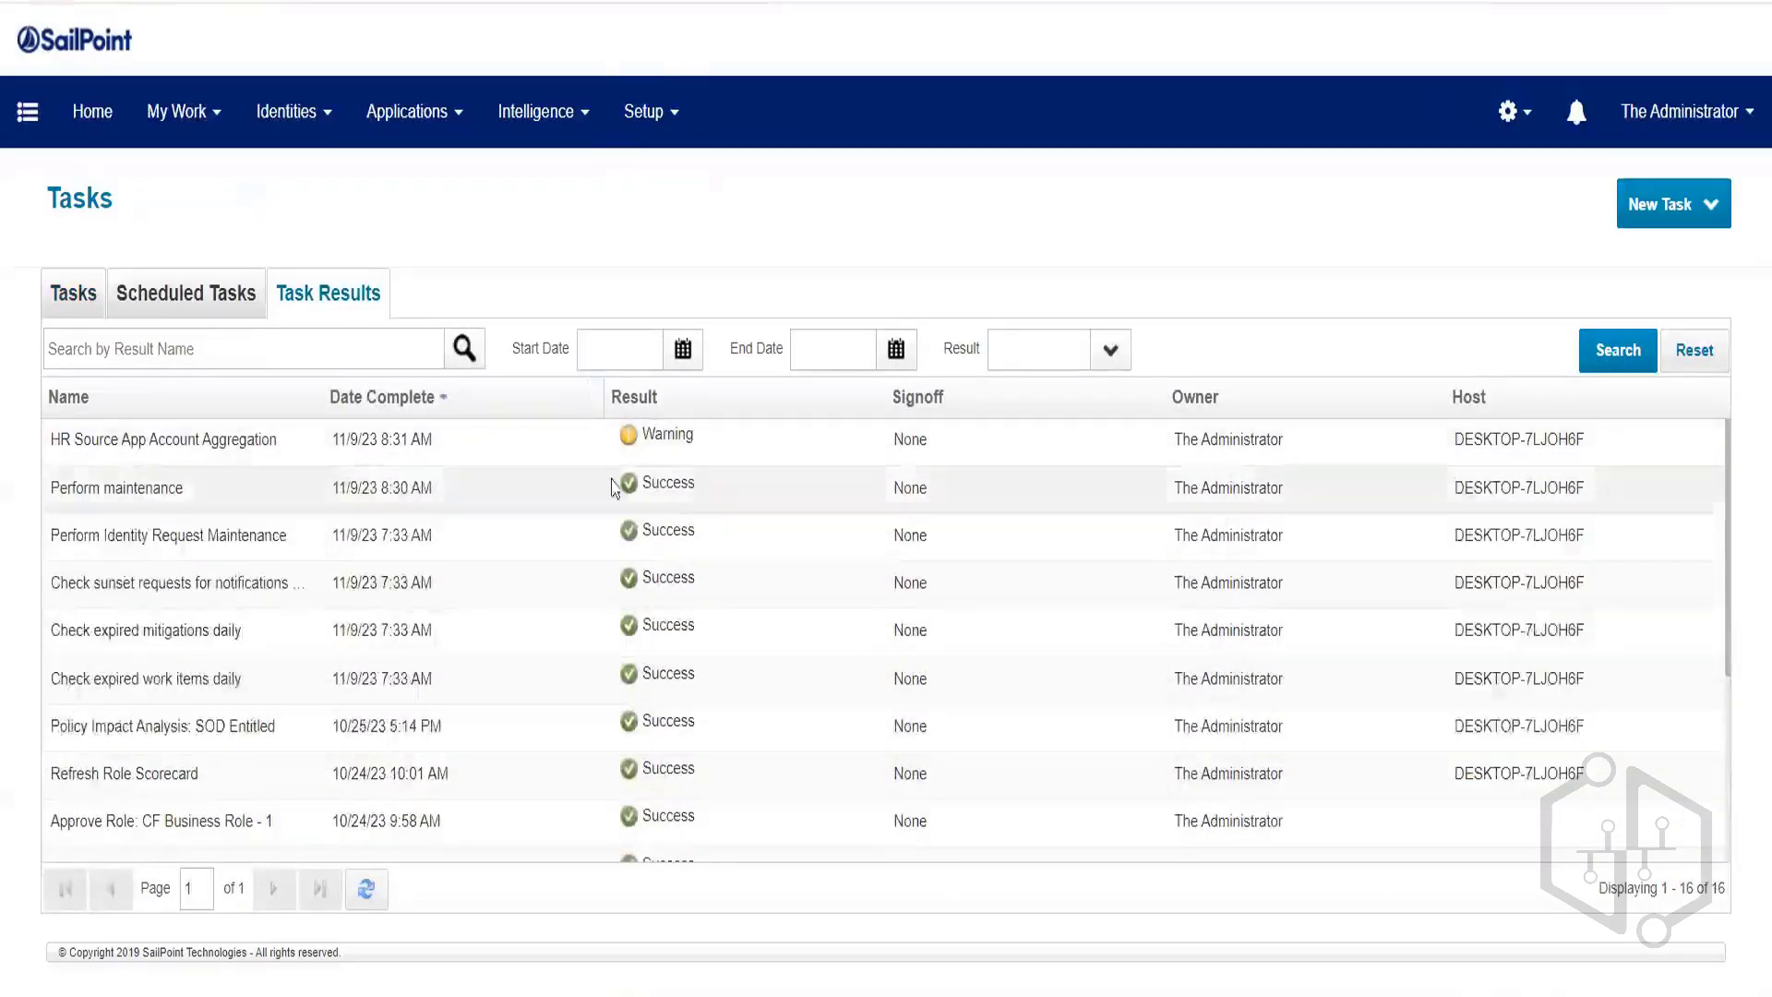
left_click(227, 451)
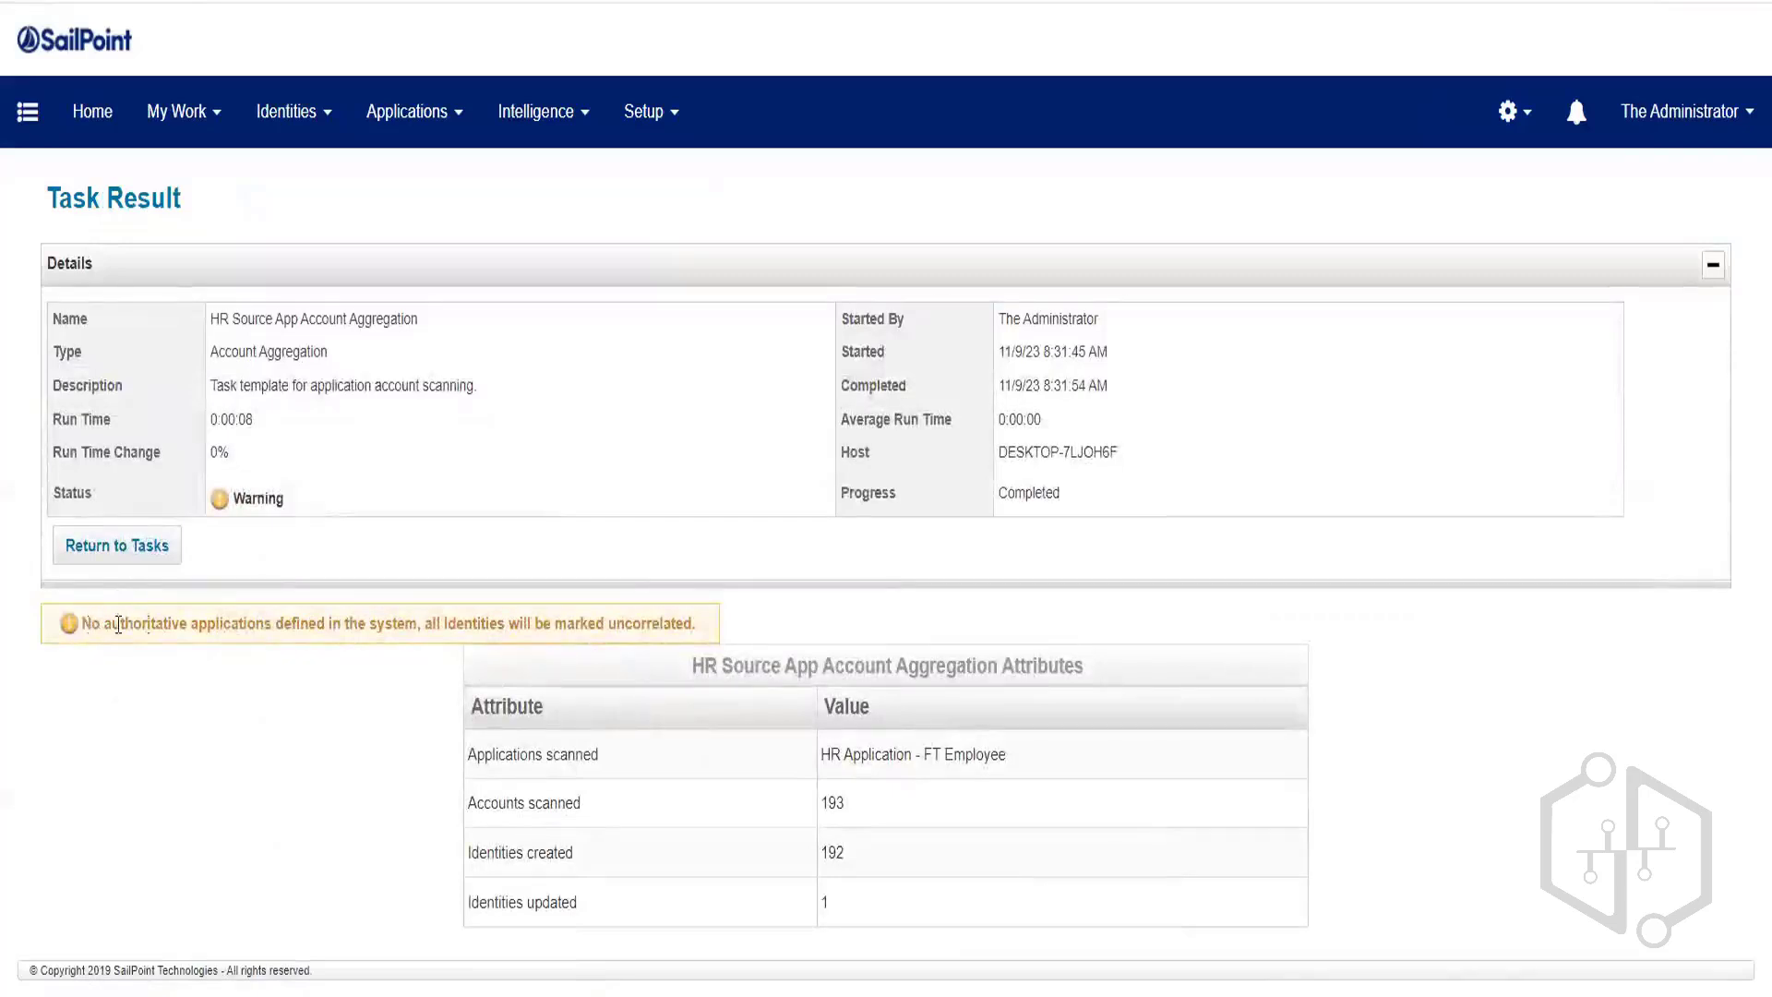
left_click_drag(90, 625, 415, 620)
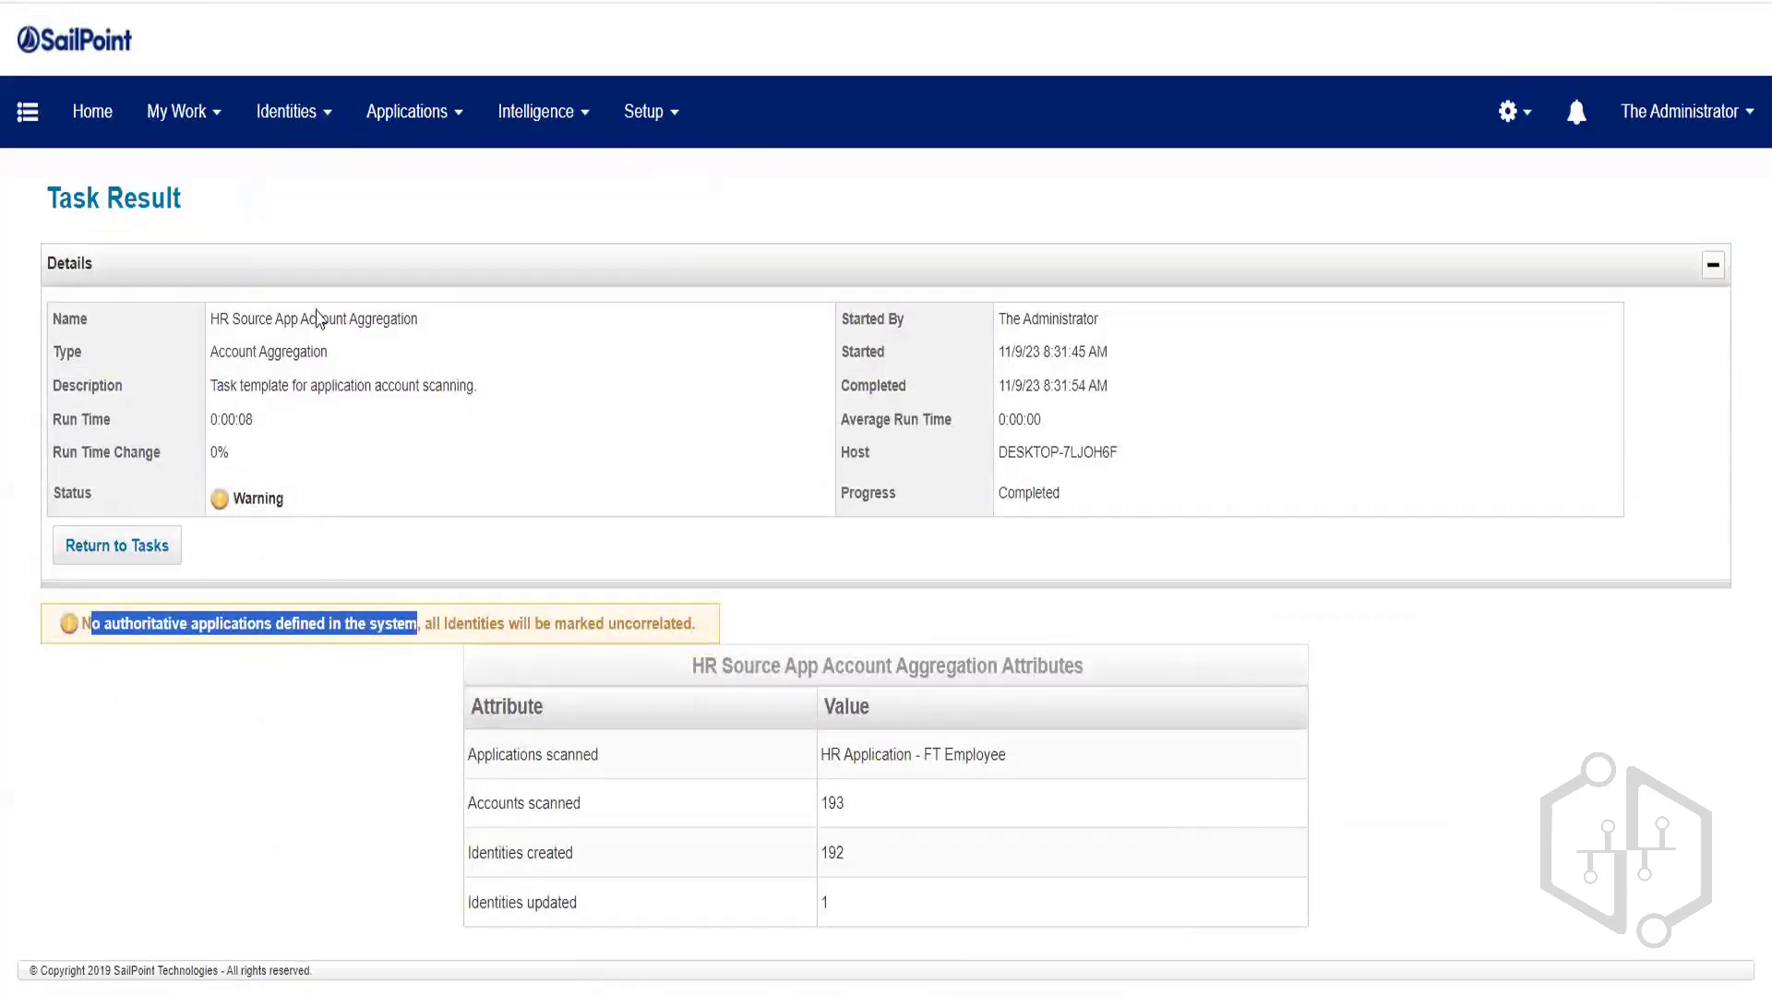
Reopen HR Application - FT Employee, mark it Authoritative Application, and save it.
left_click(372, 139)
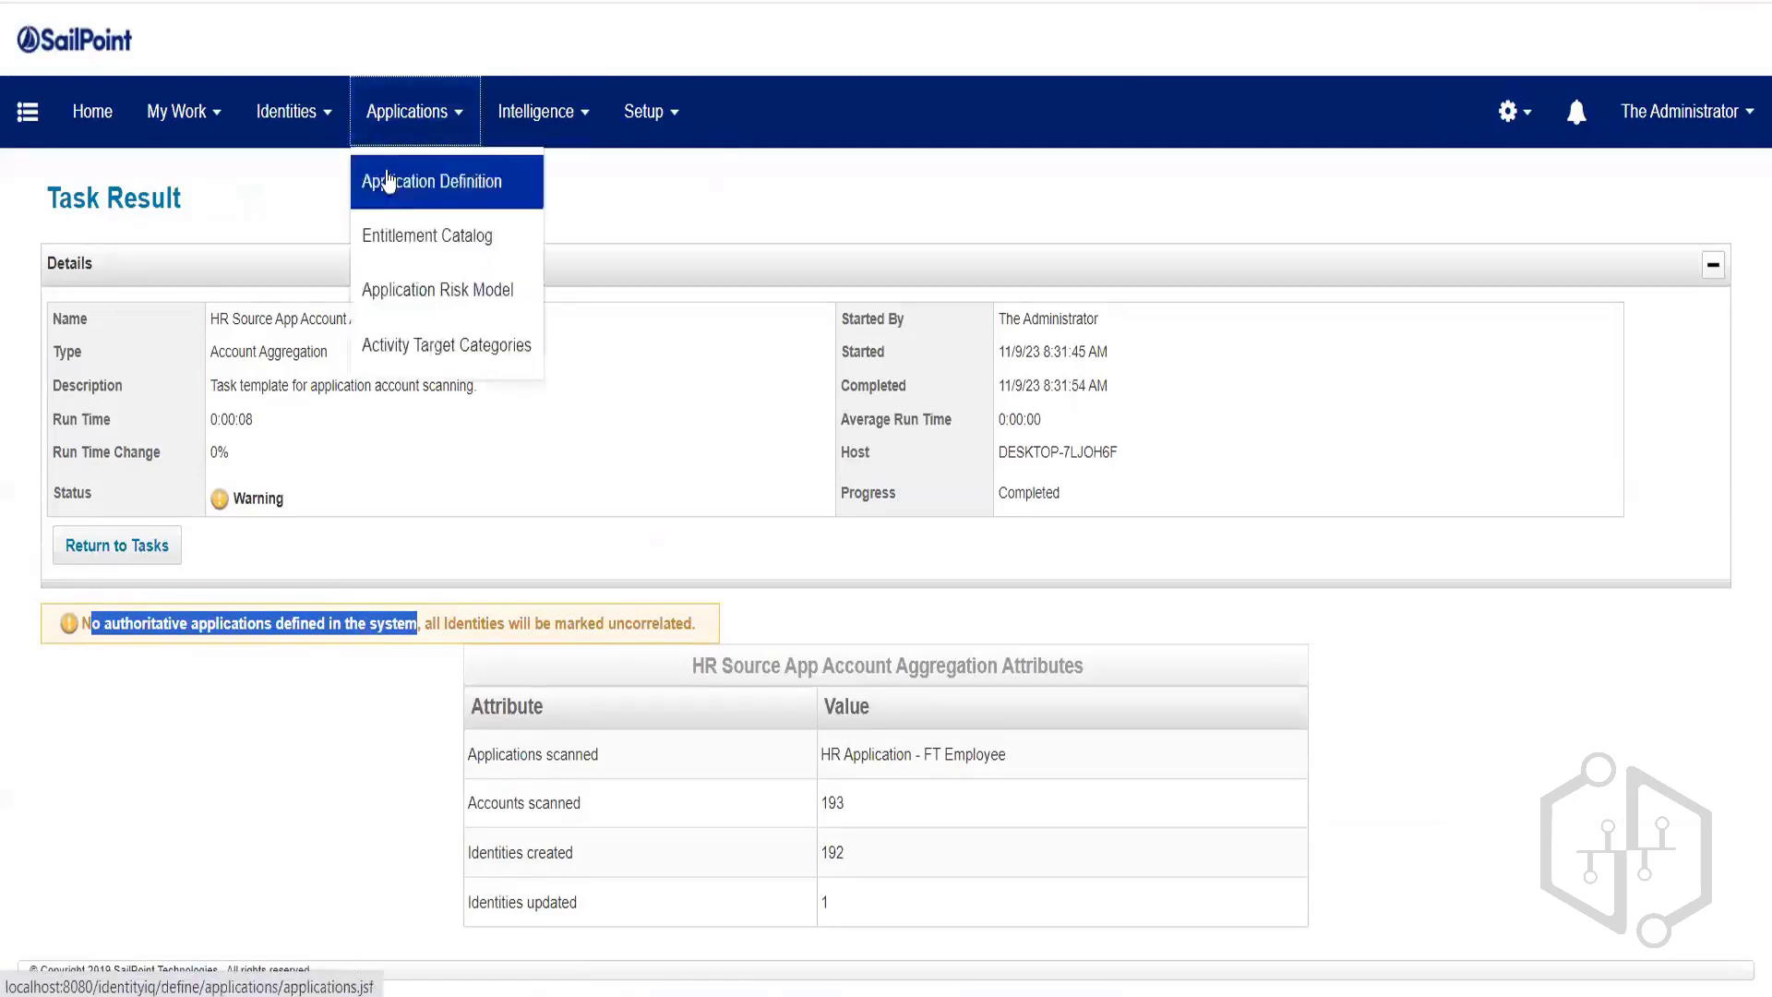
left_click(411, 182)
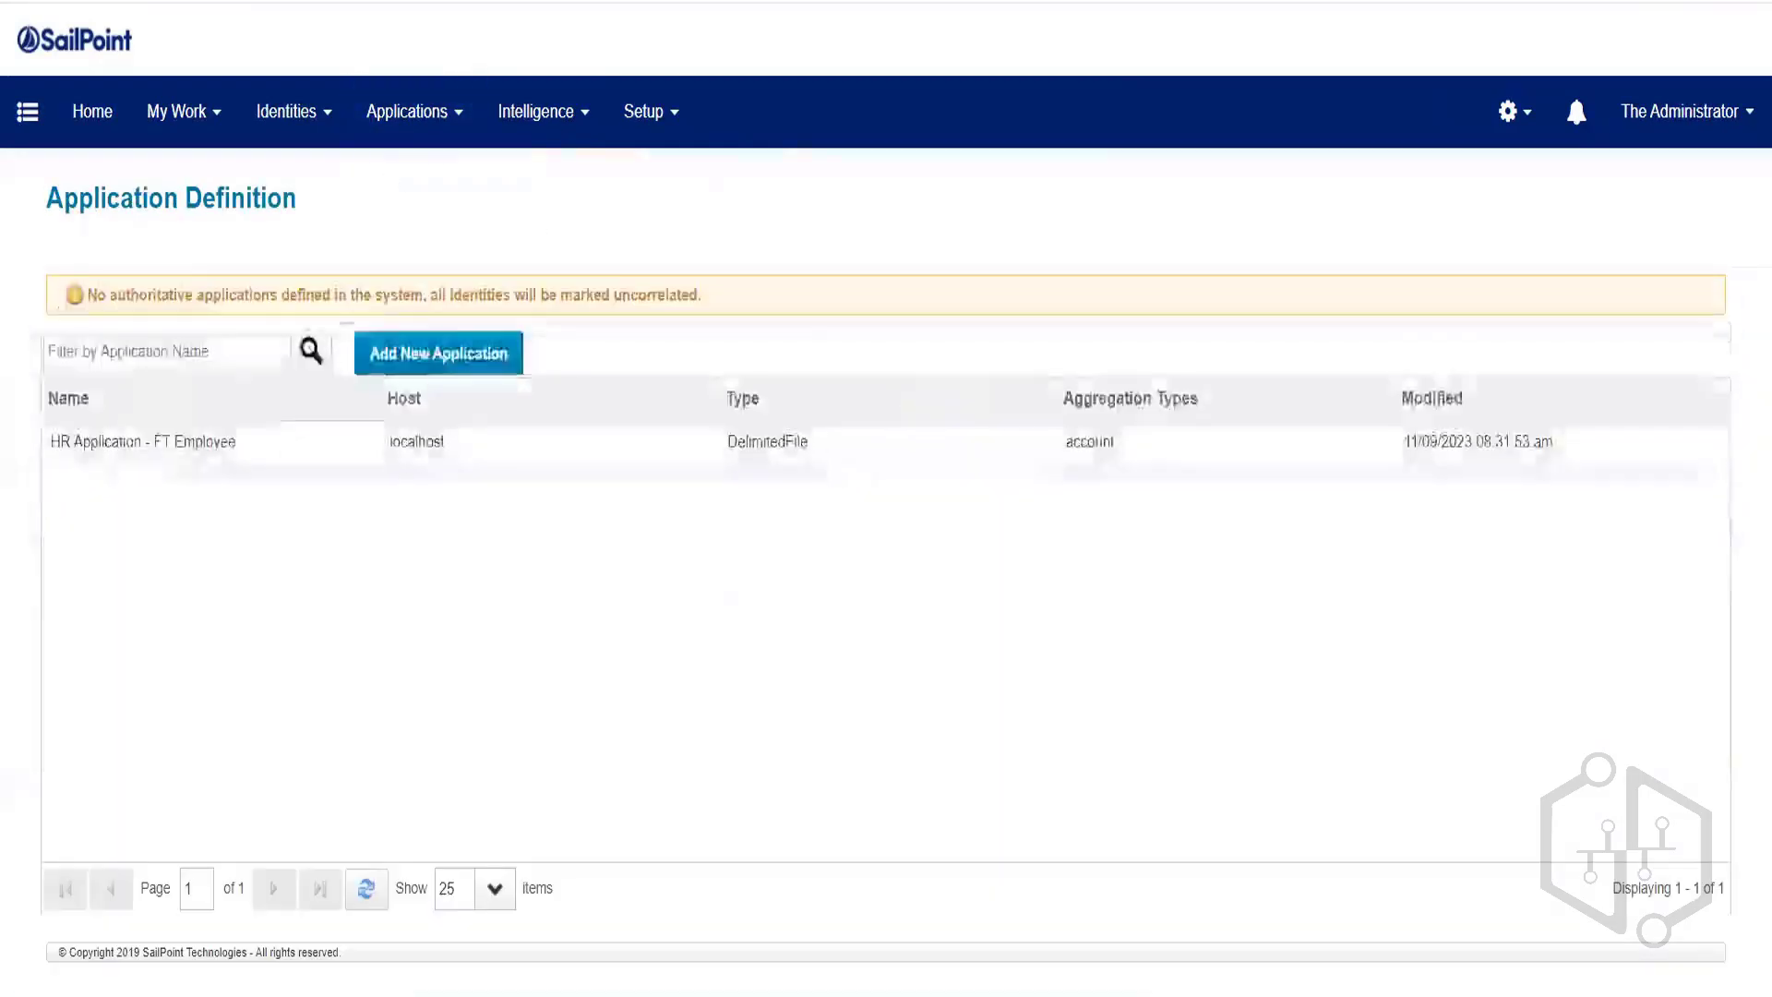
left_click(209, 457)
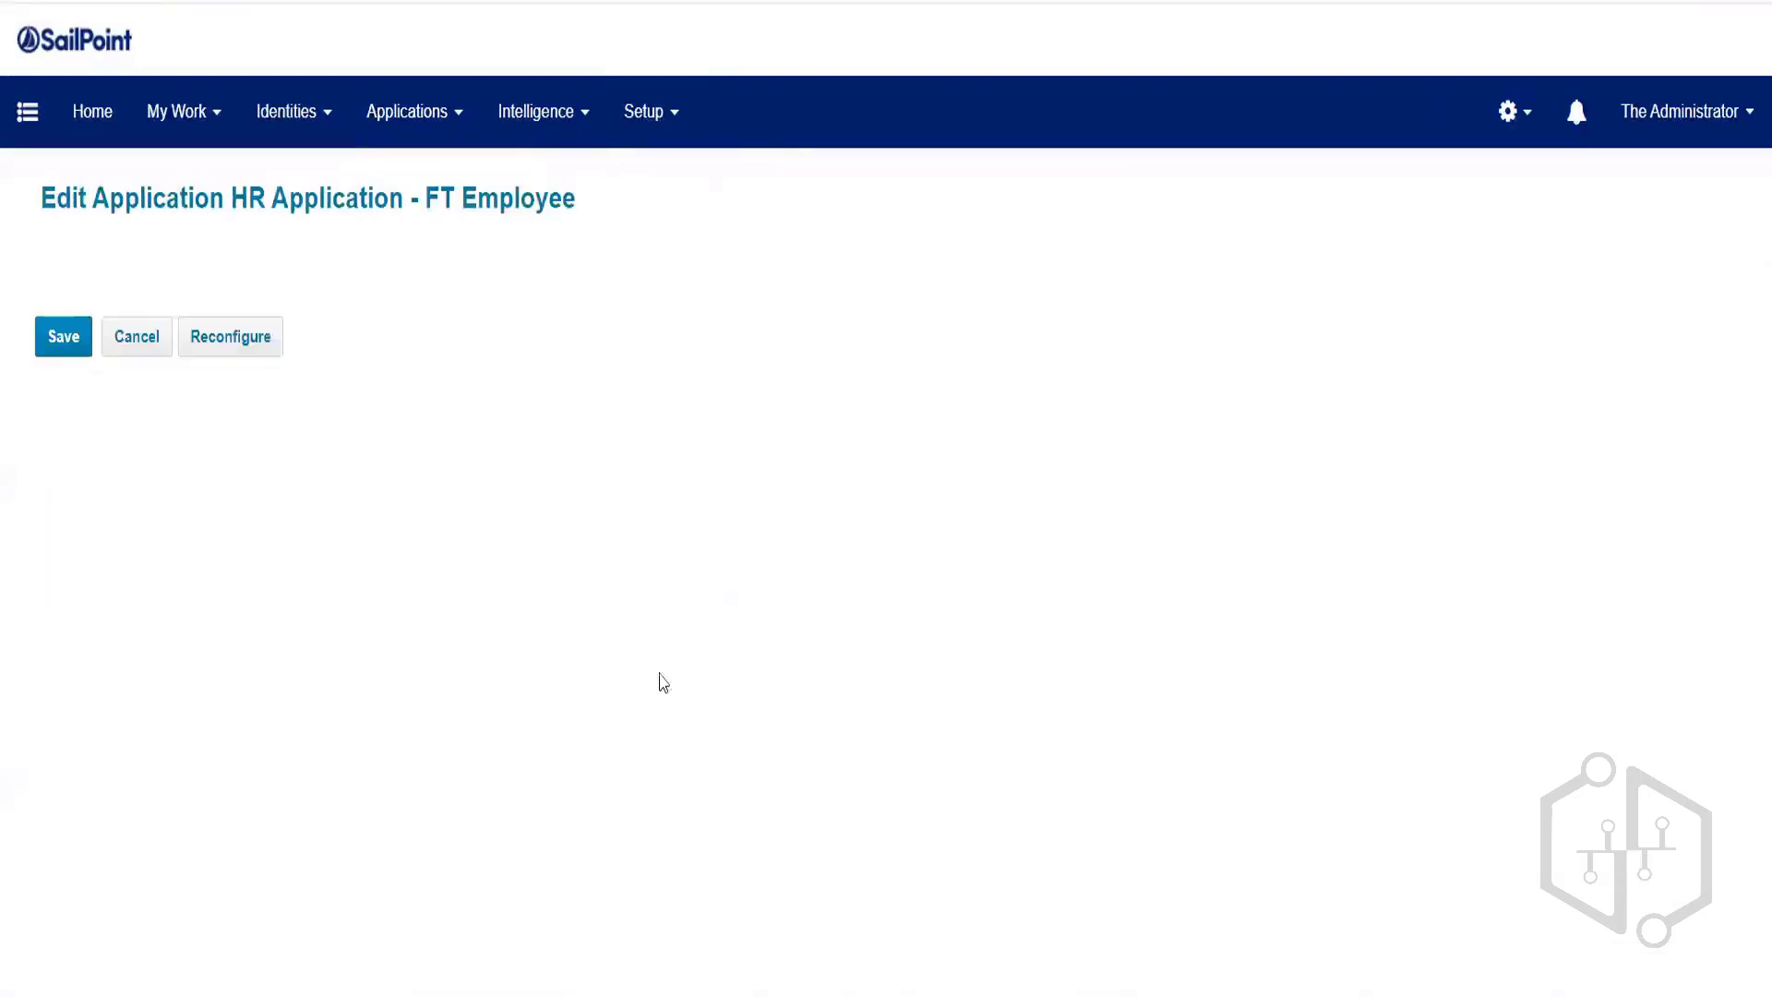
left_click(665, 741)
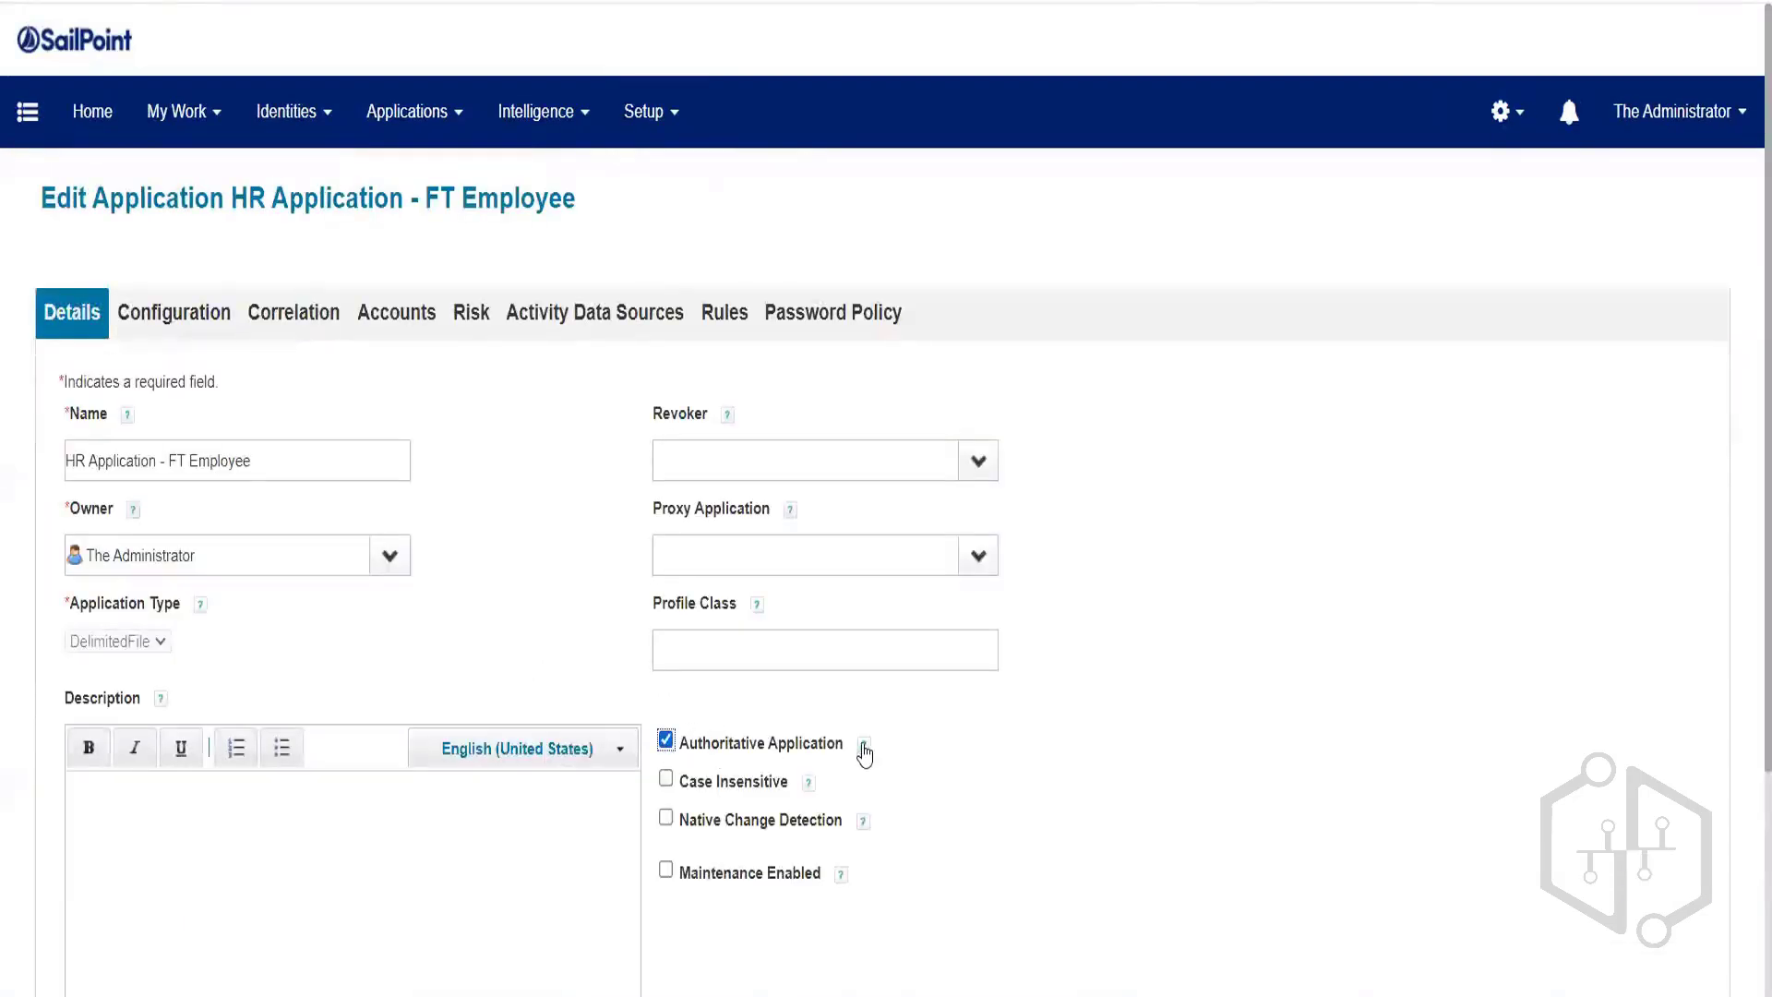
scroll(868, 749, "down", 3)
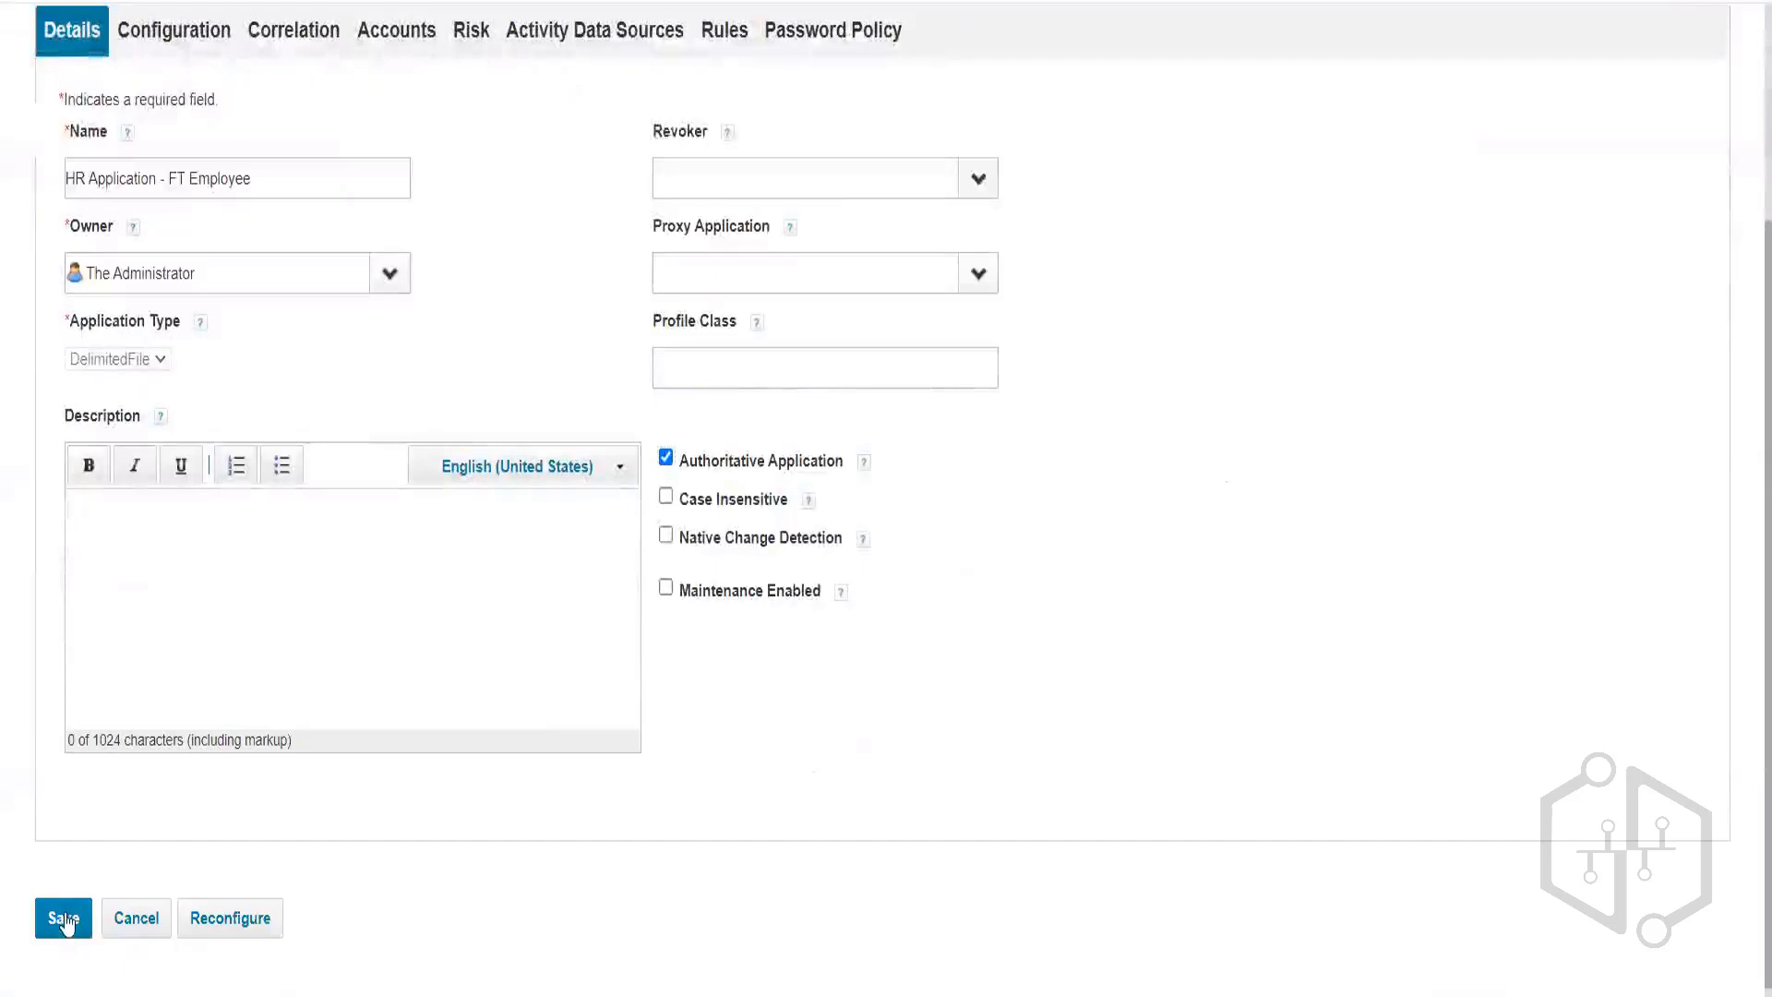
left_click(63, 918)
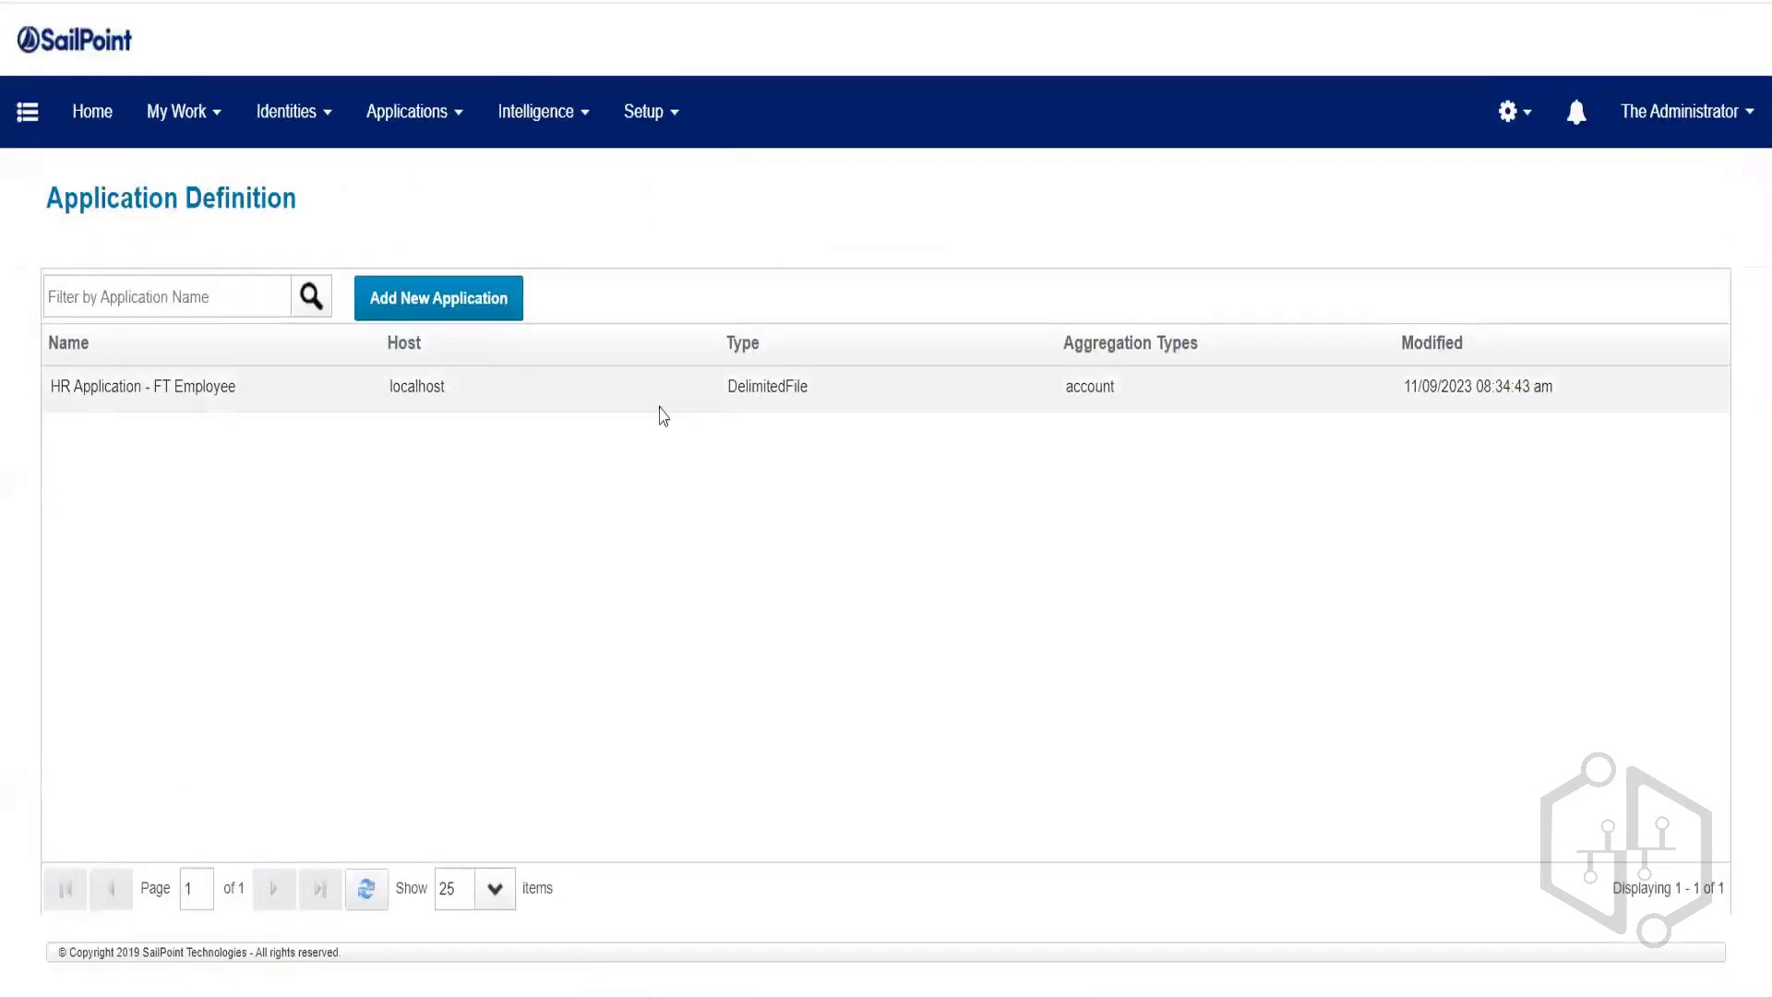
Execute HR Source App Account Aggregation in the background from the Tasks list and confirm.
left_click(649, 118)
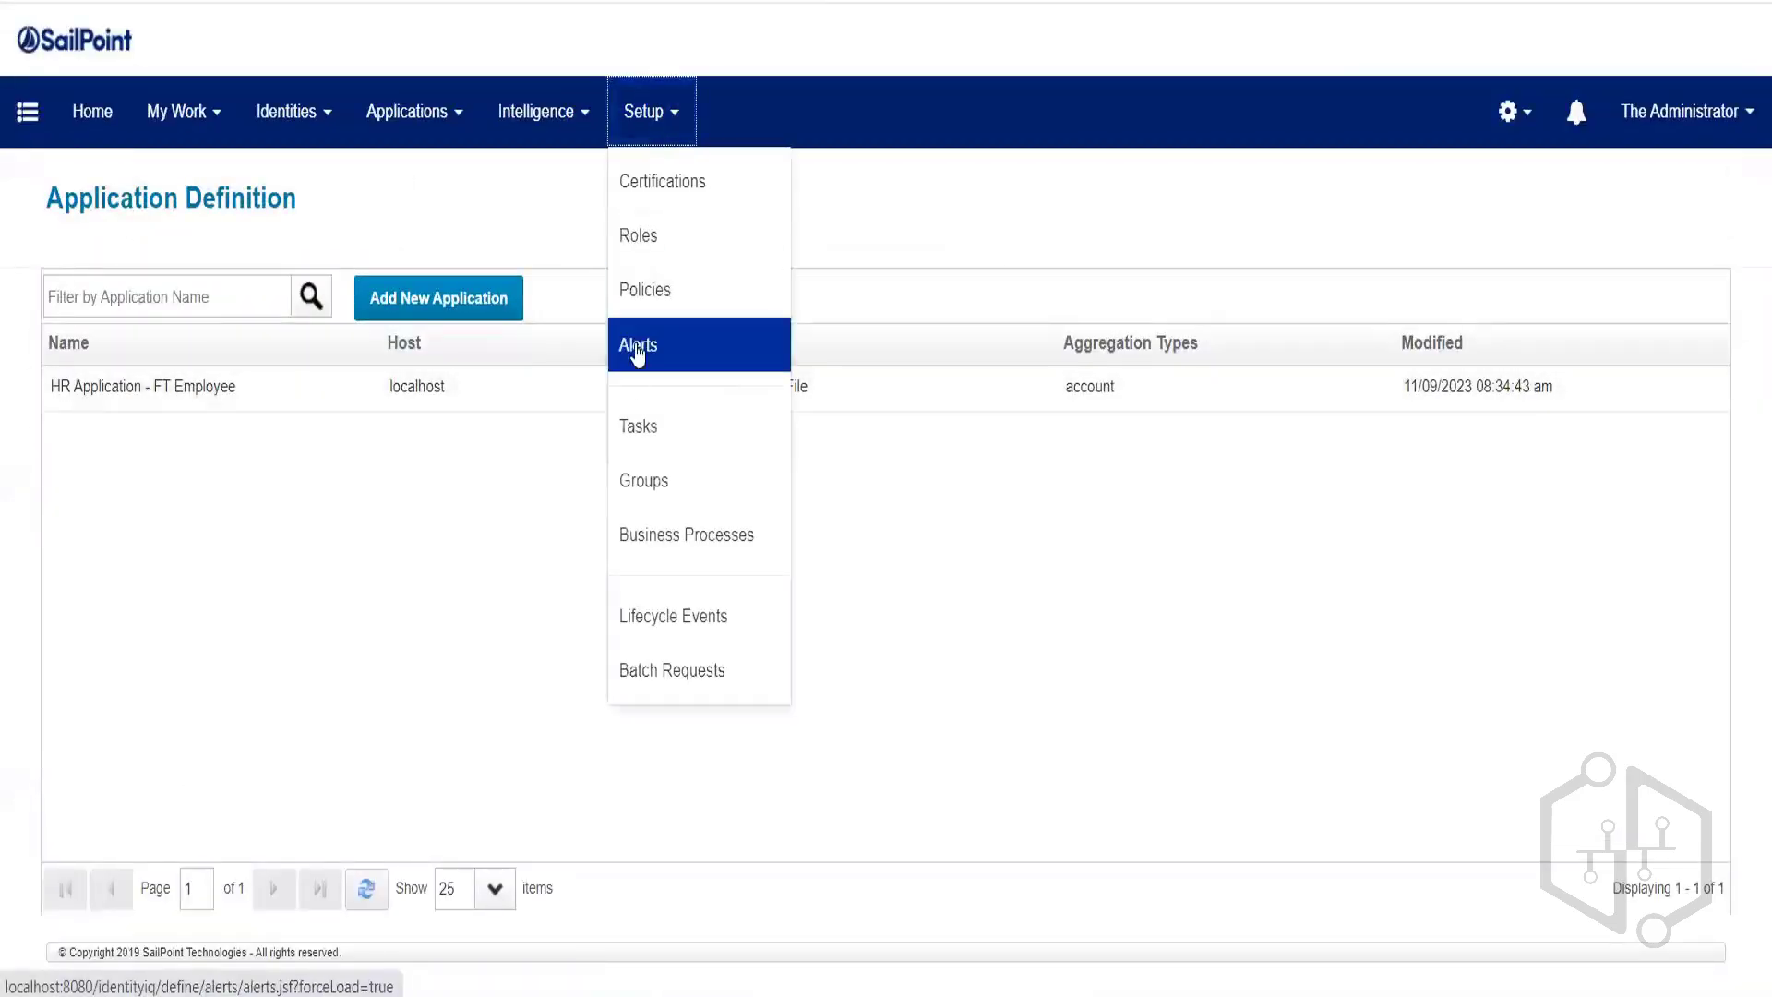
left_click(636, 434)
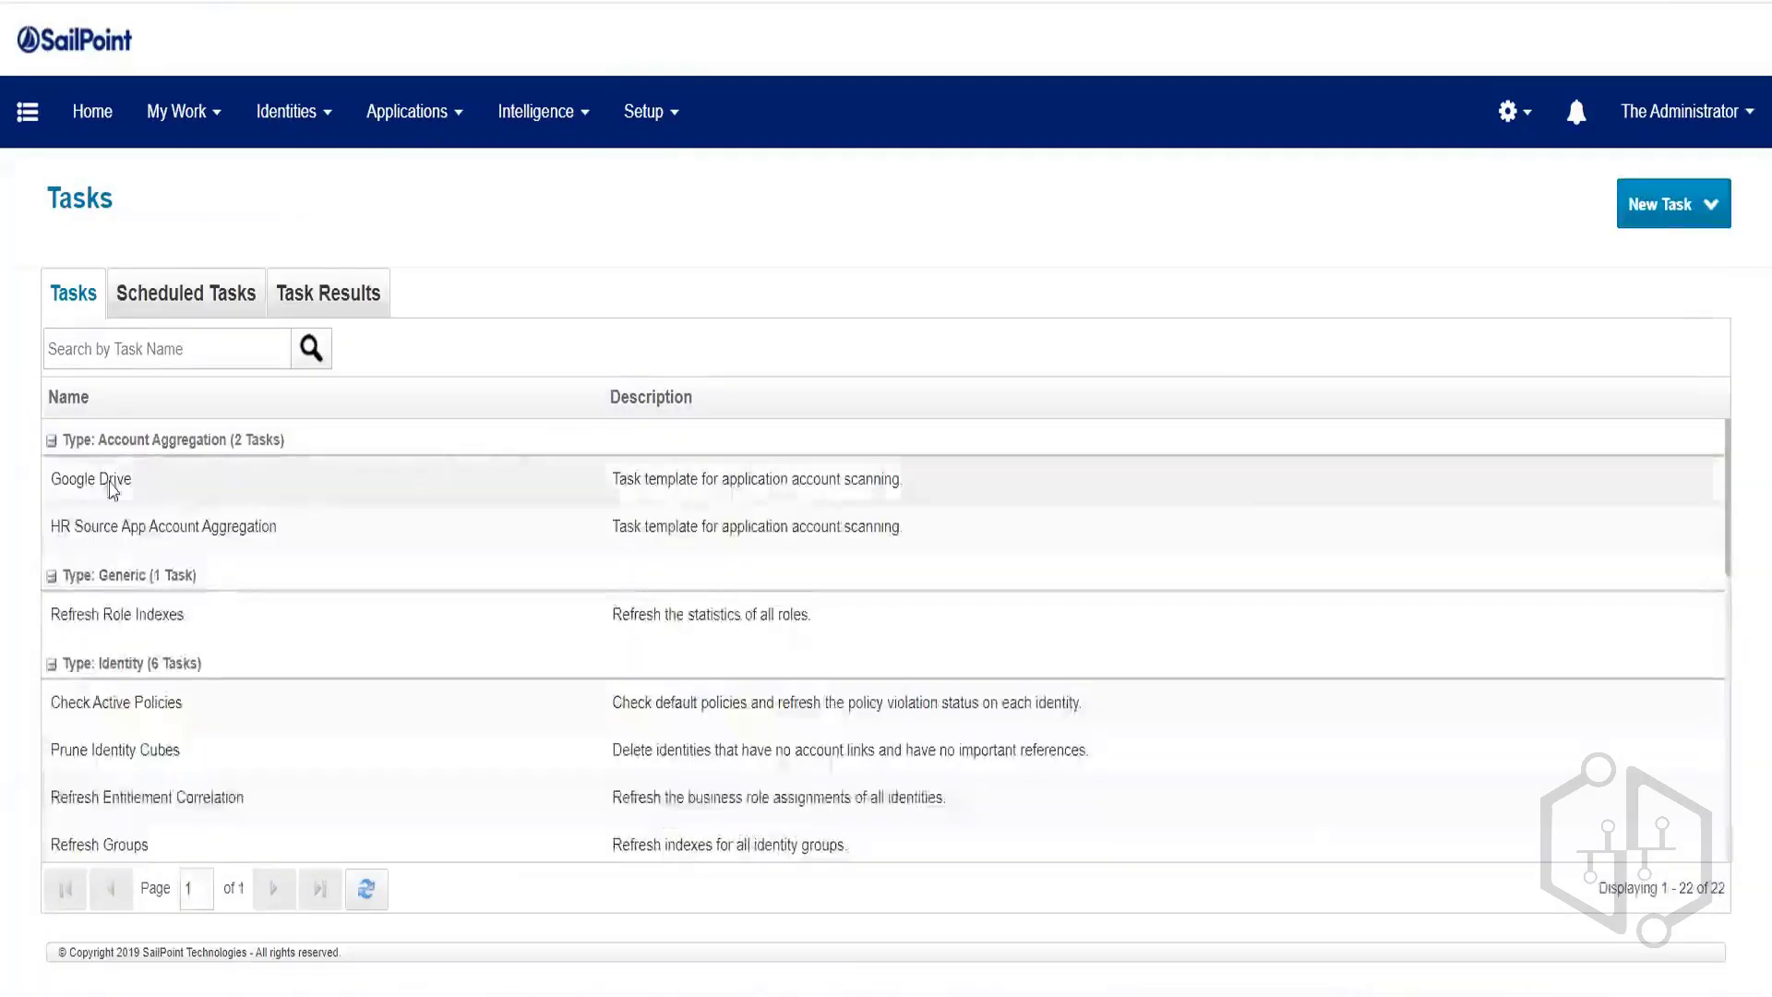
left_click(100, 529)
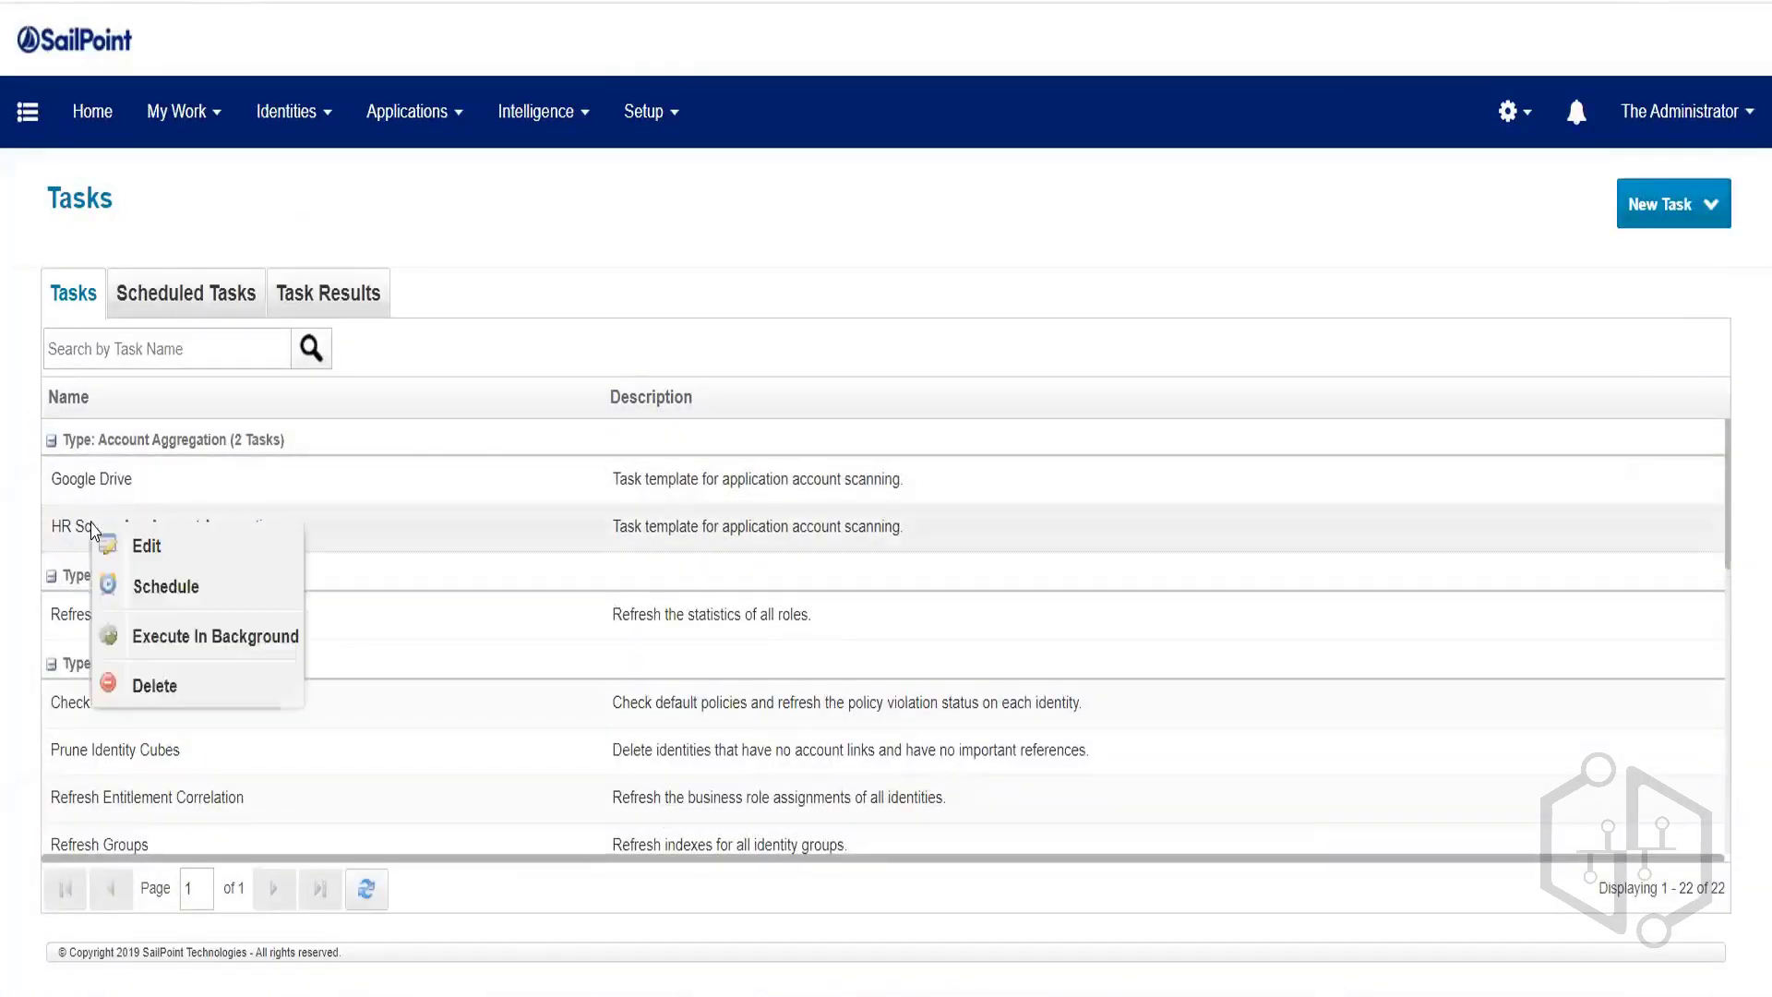
left_click(154, 631)
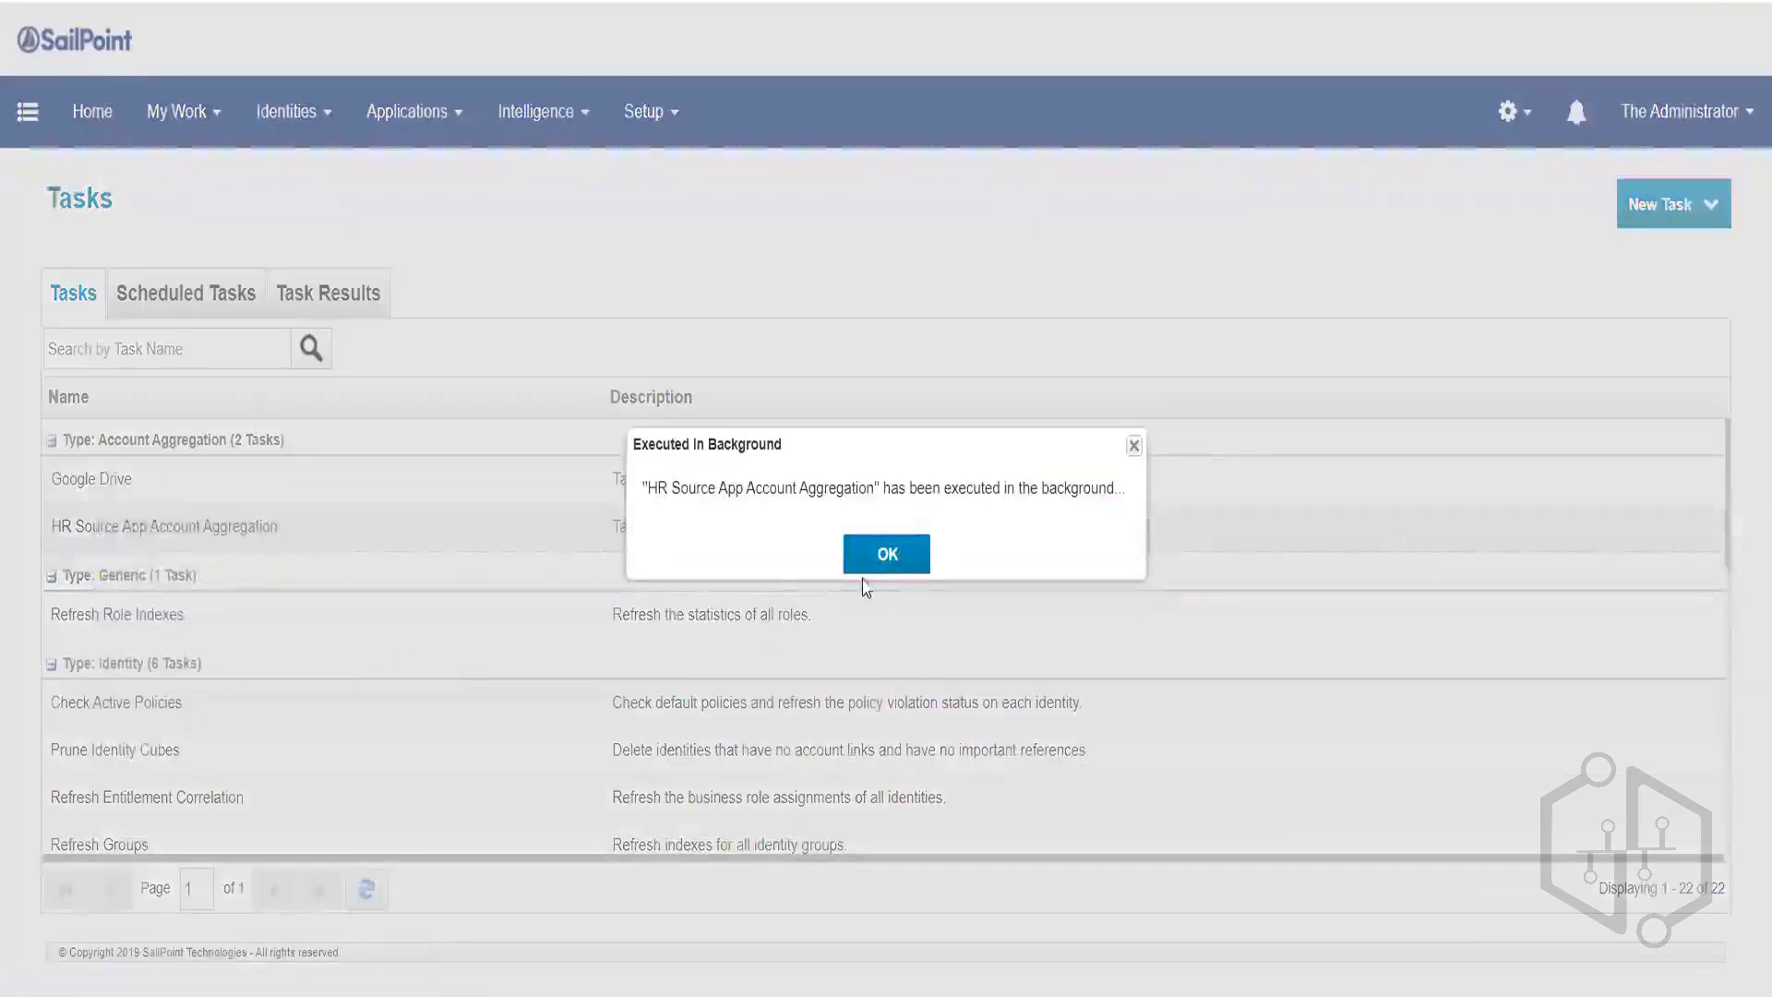
left_click(888, 554)
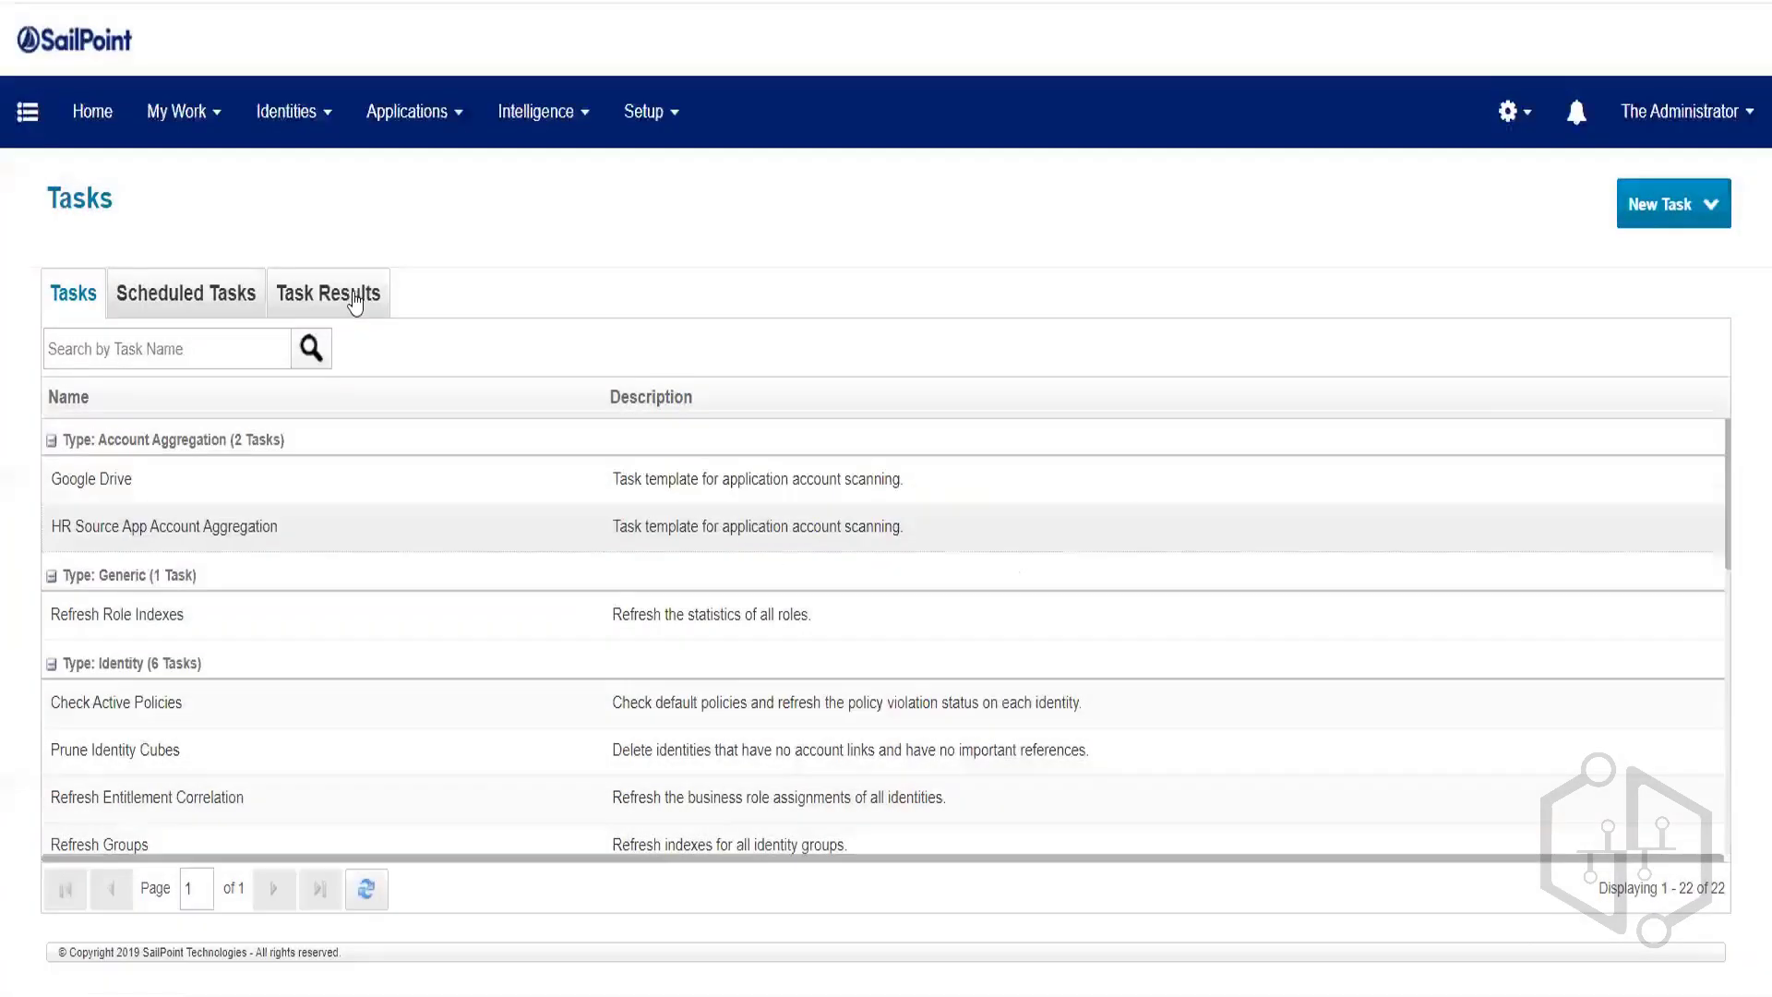
Sort Task Results by Date Complete and look over the Perform maintenance result.
left_click(365, 292)
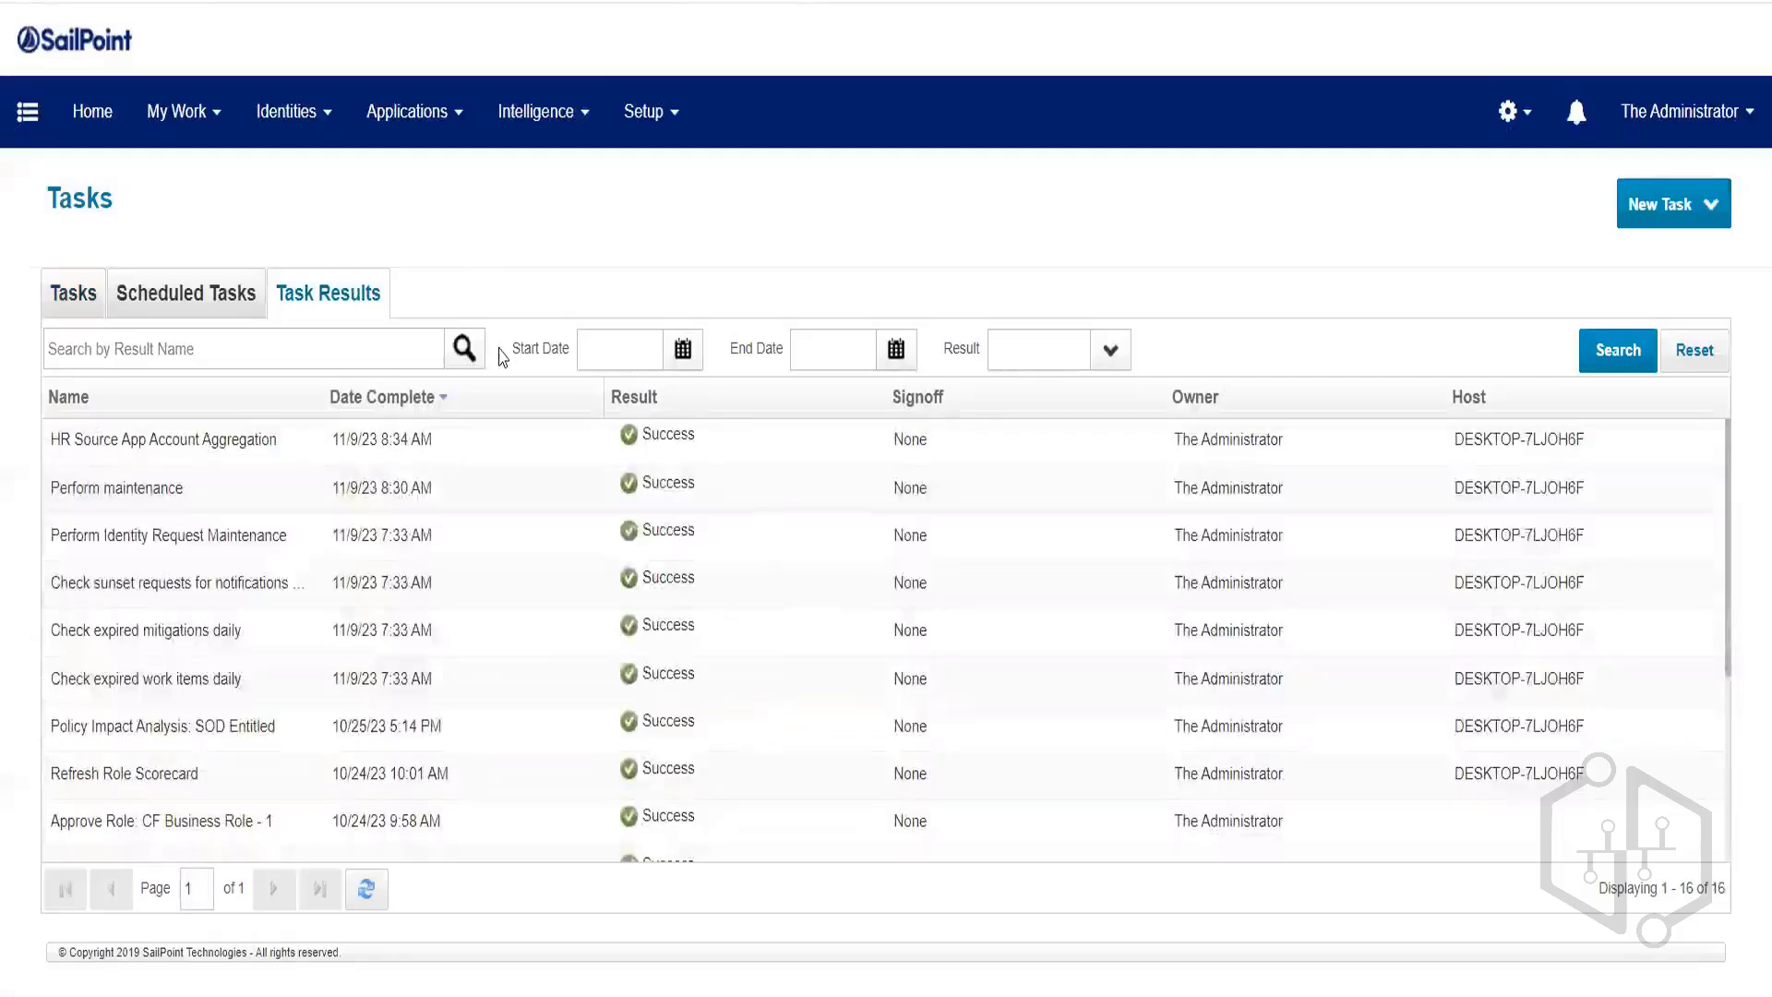
left_click(380, 399)
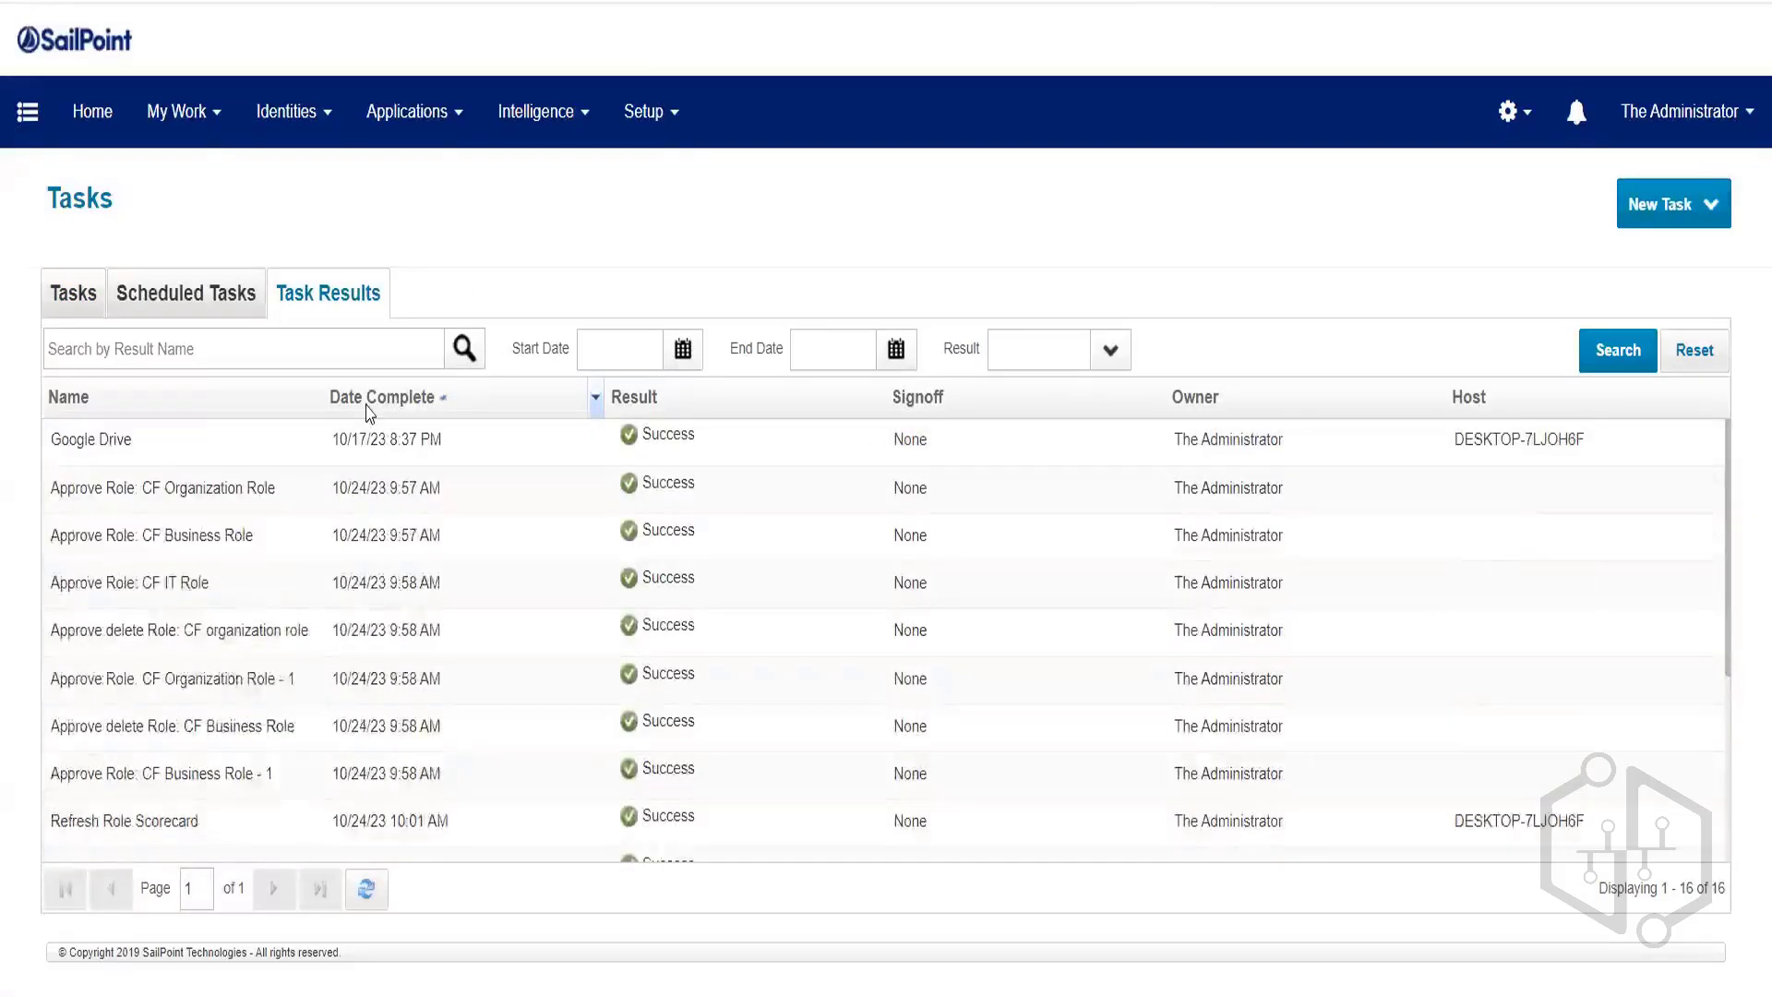
left_click(369, 400)
left_click(122, 447)
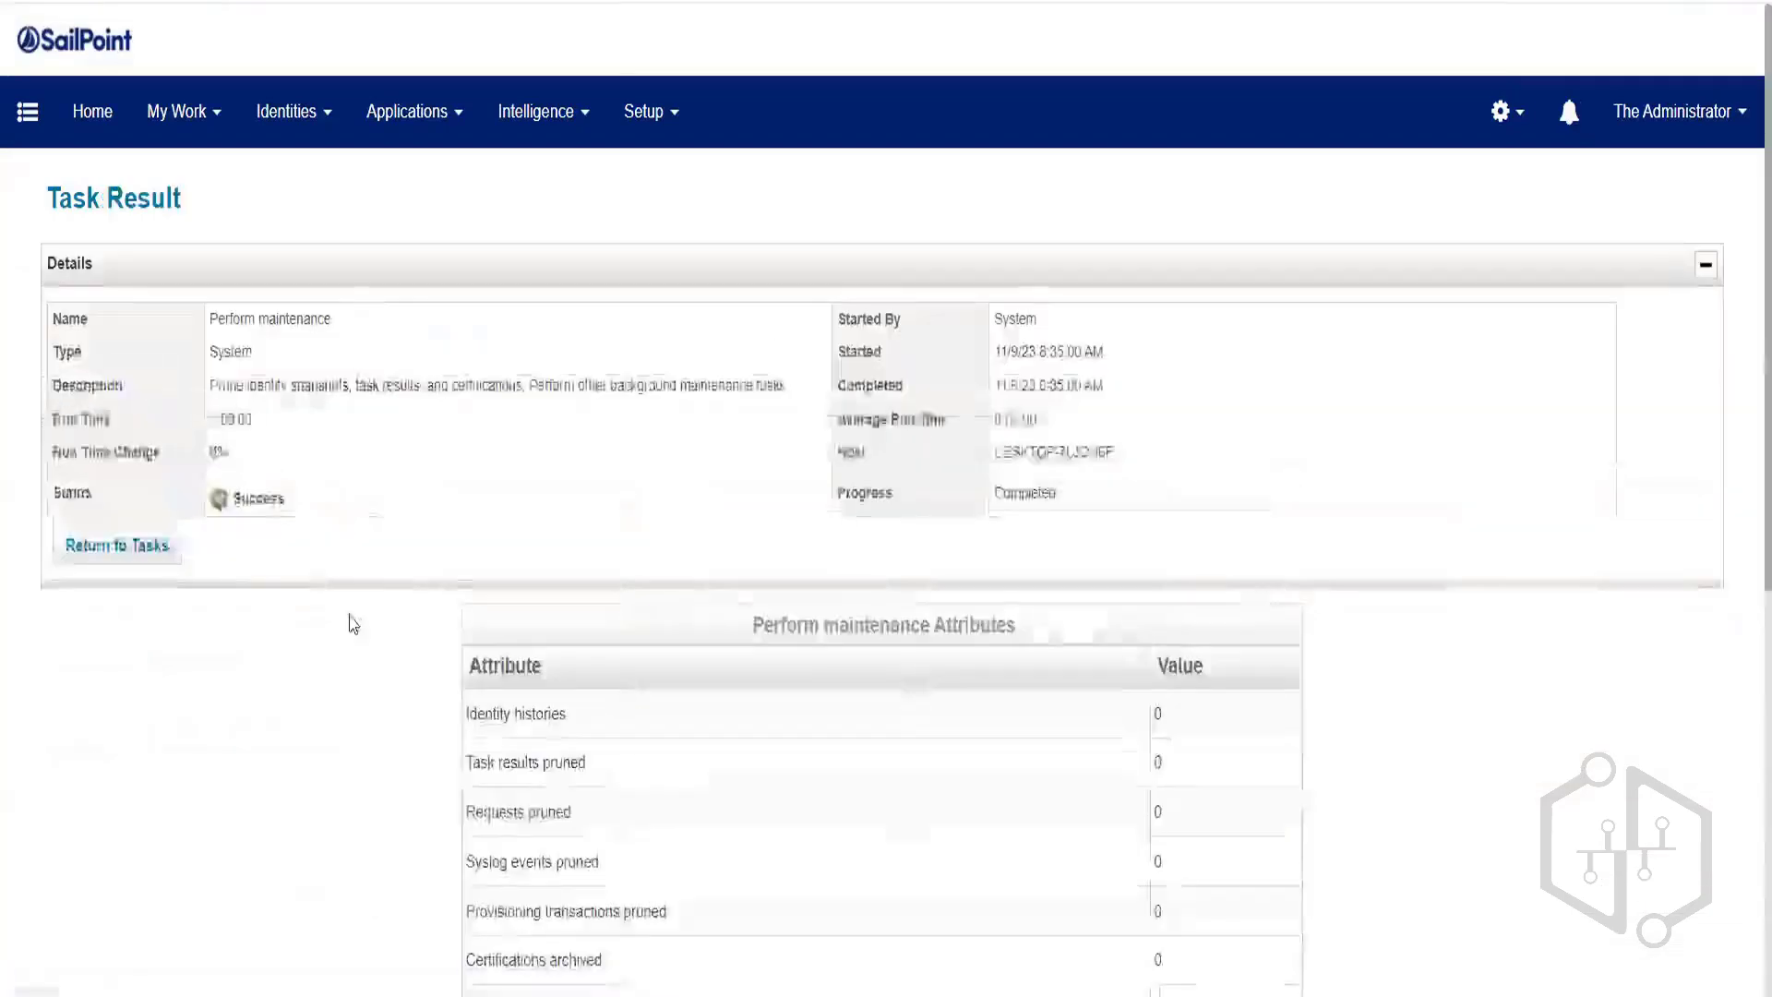
scroll(277, 798, "down", 6)
scroll(184, 831, "down", 2)
scroll(148, 766, "up", 8)
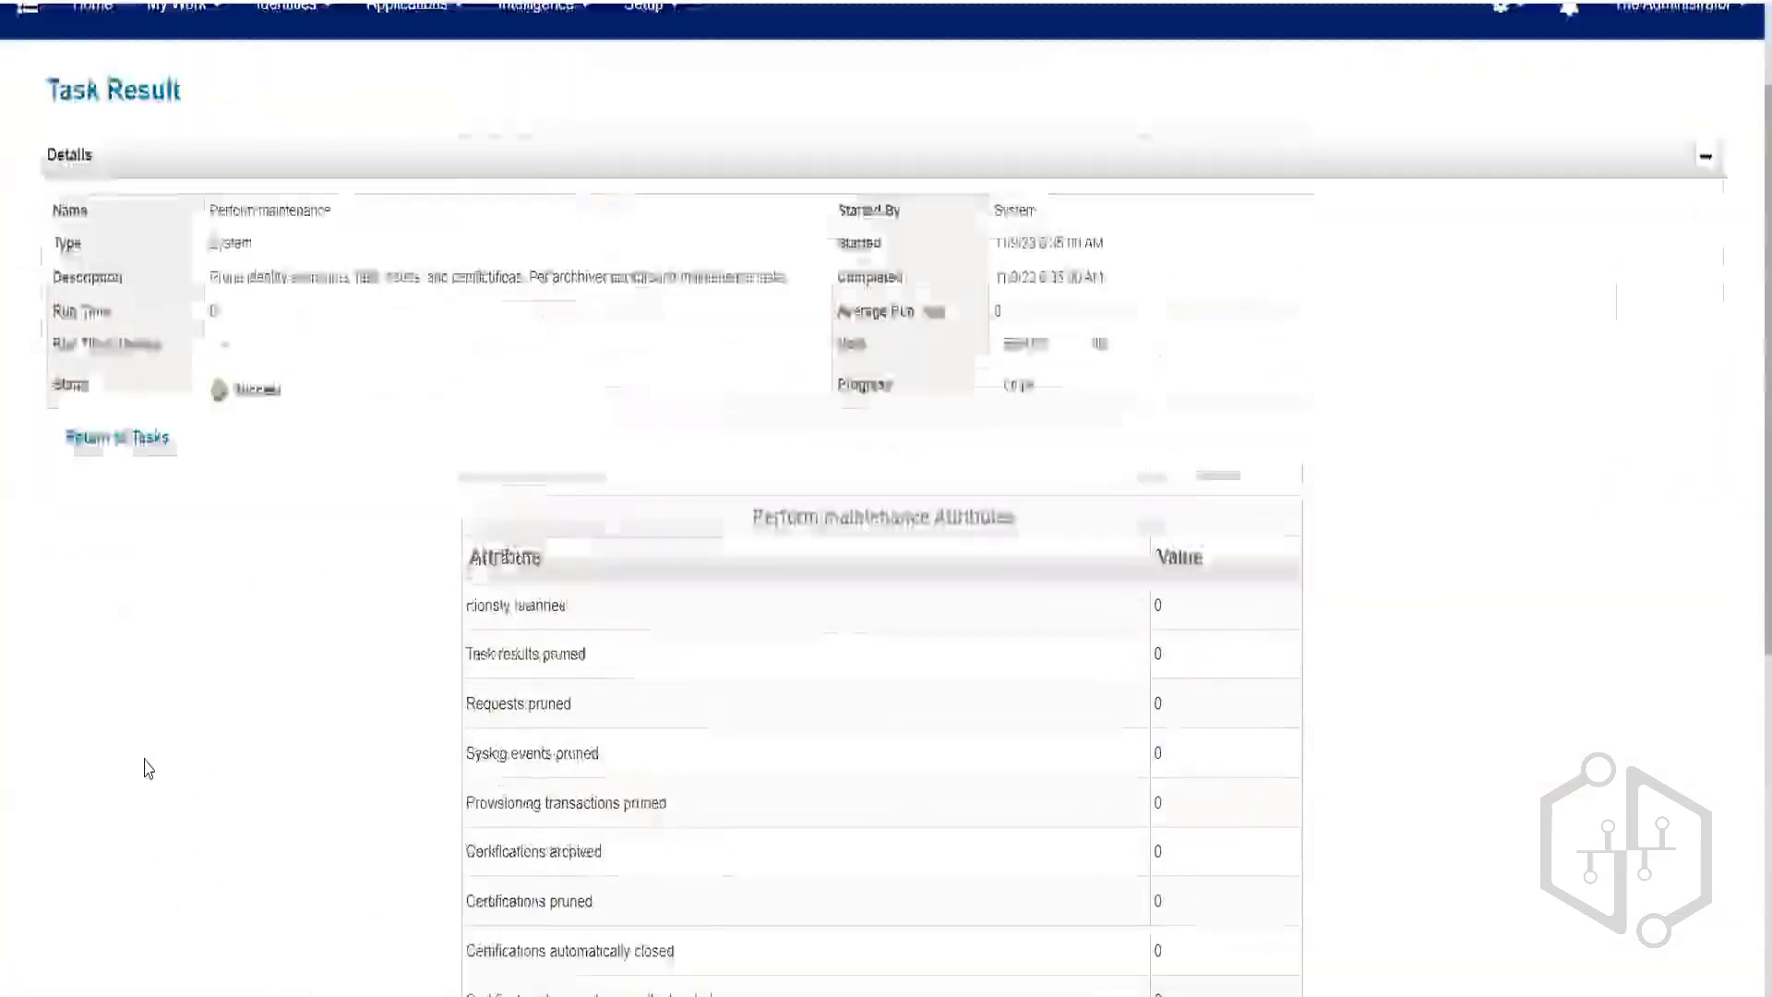
left_click(106, 545)
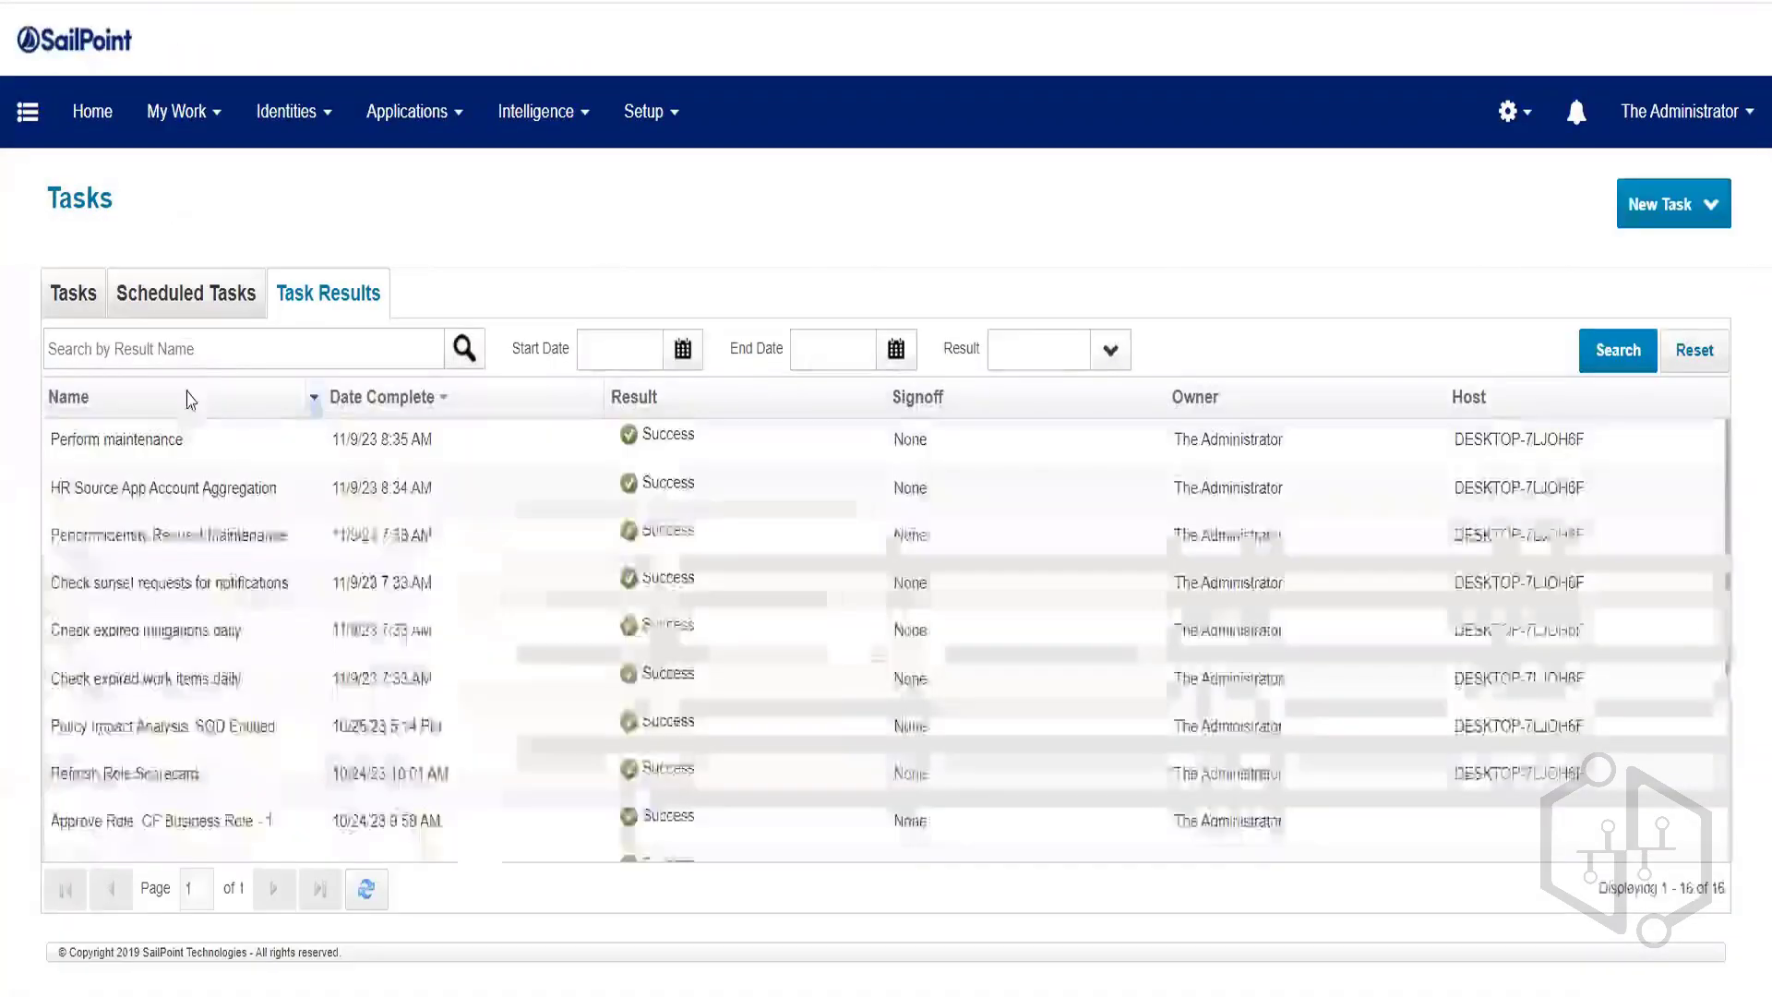
Check the HR aggregation result: 193 accounts scanned, 191 optimized, 2 identities updated.
left_click(218, 496)
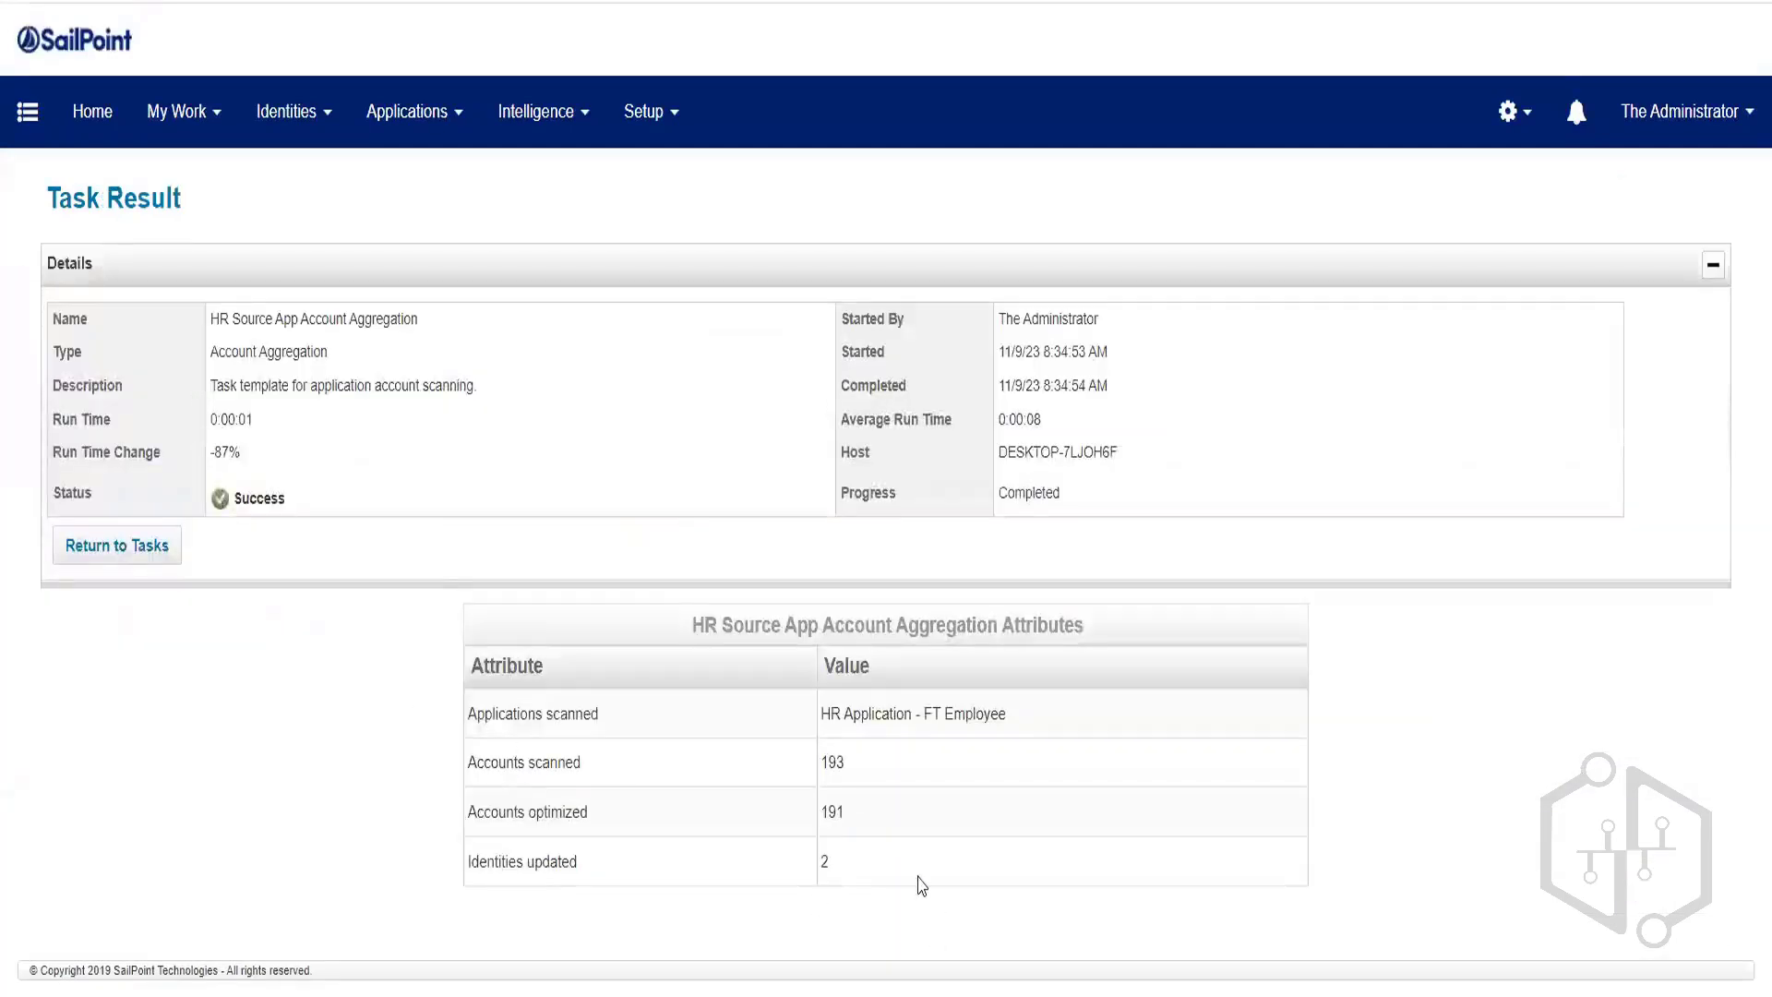
left_click_drag(922, 875, 543, 859)
left_click(682, 857)
left_click_drag(863, 820, 728, 821)
left_click_drag(524, 815, 631, 813)
left_click(632, 813)
mouse_move(824, 758)
left_mouse_down()
mouse_move(979, 713)
mouse_move(820, 773)
left_mouse_up()
left_click_drag(874, 811, 772, 826)
left_click_drag(878, 871, 462, 858)
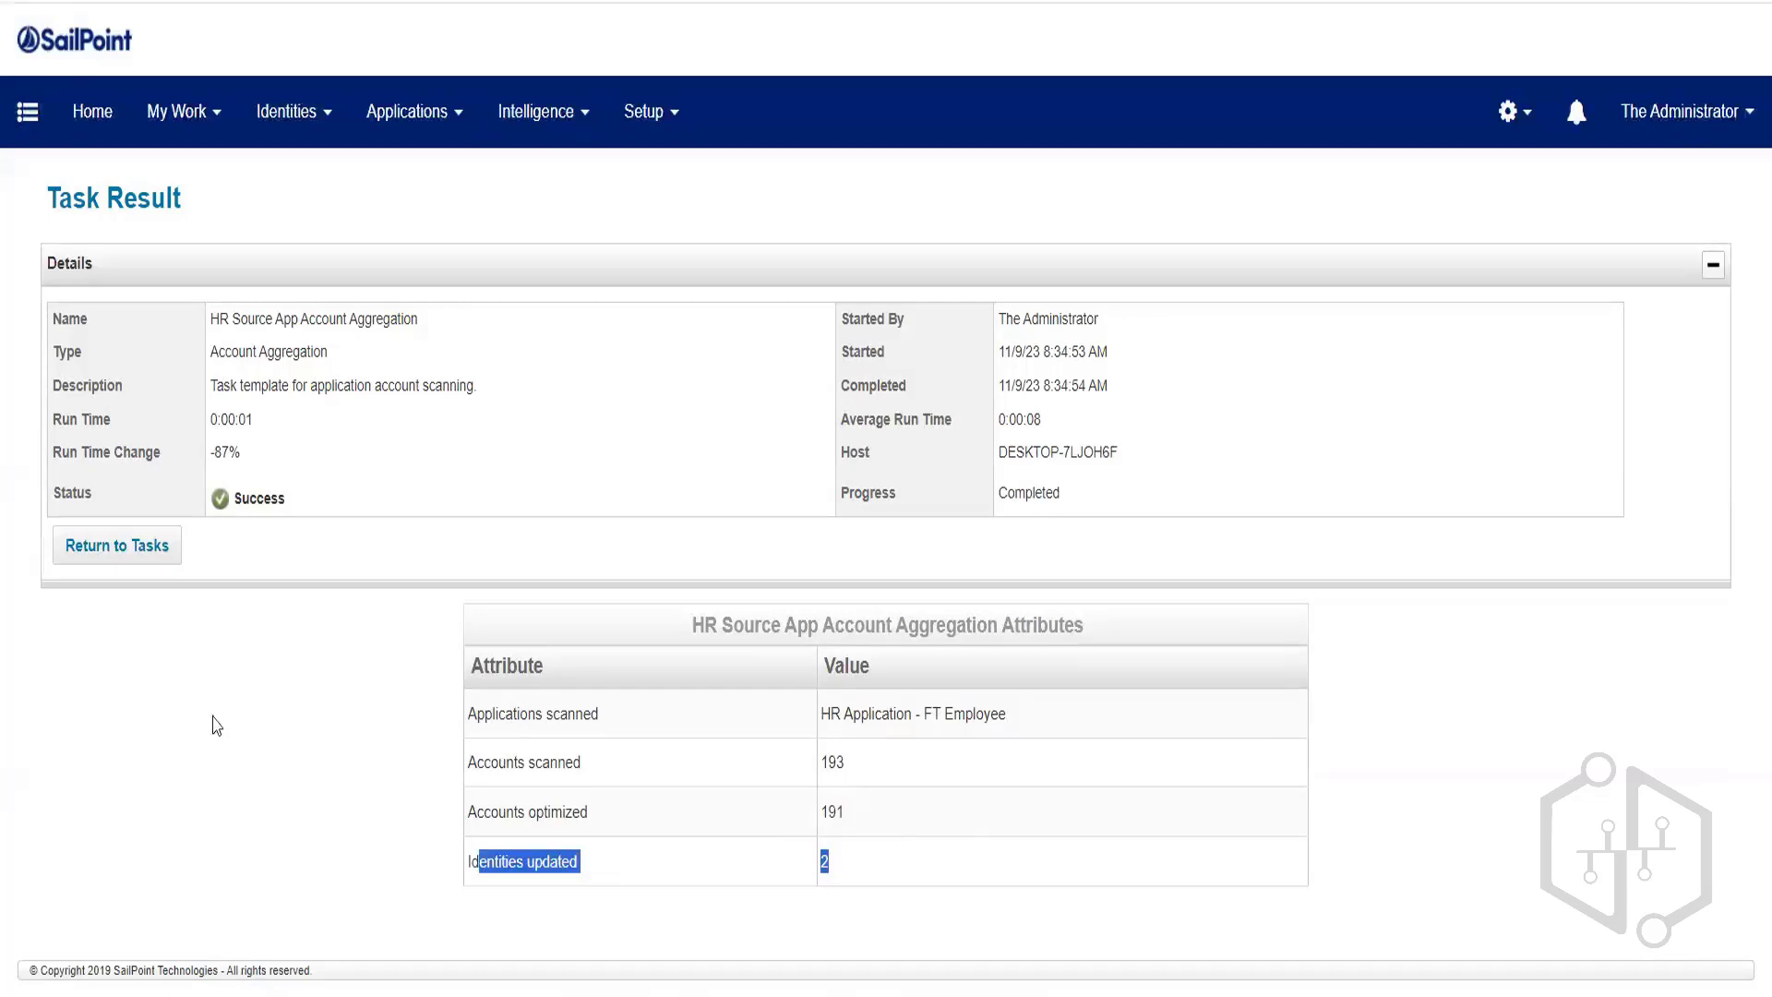
left_click(351, 657)
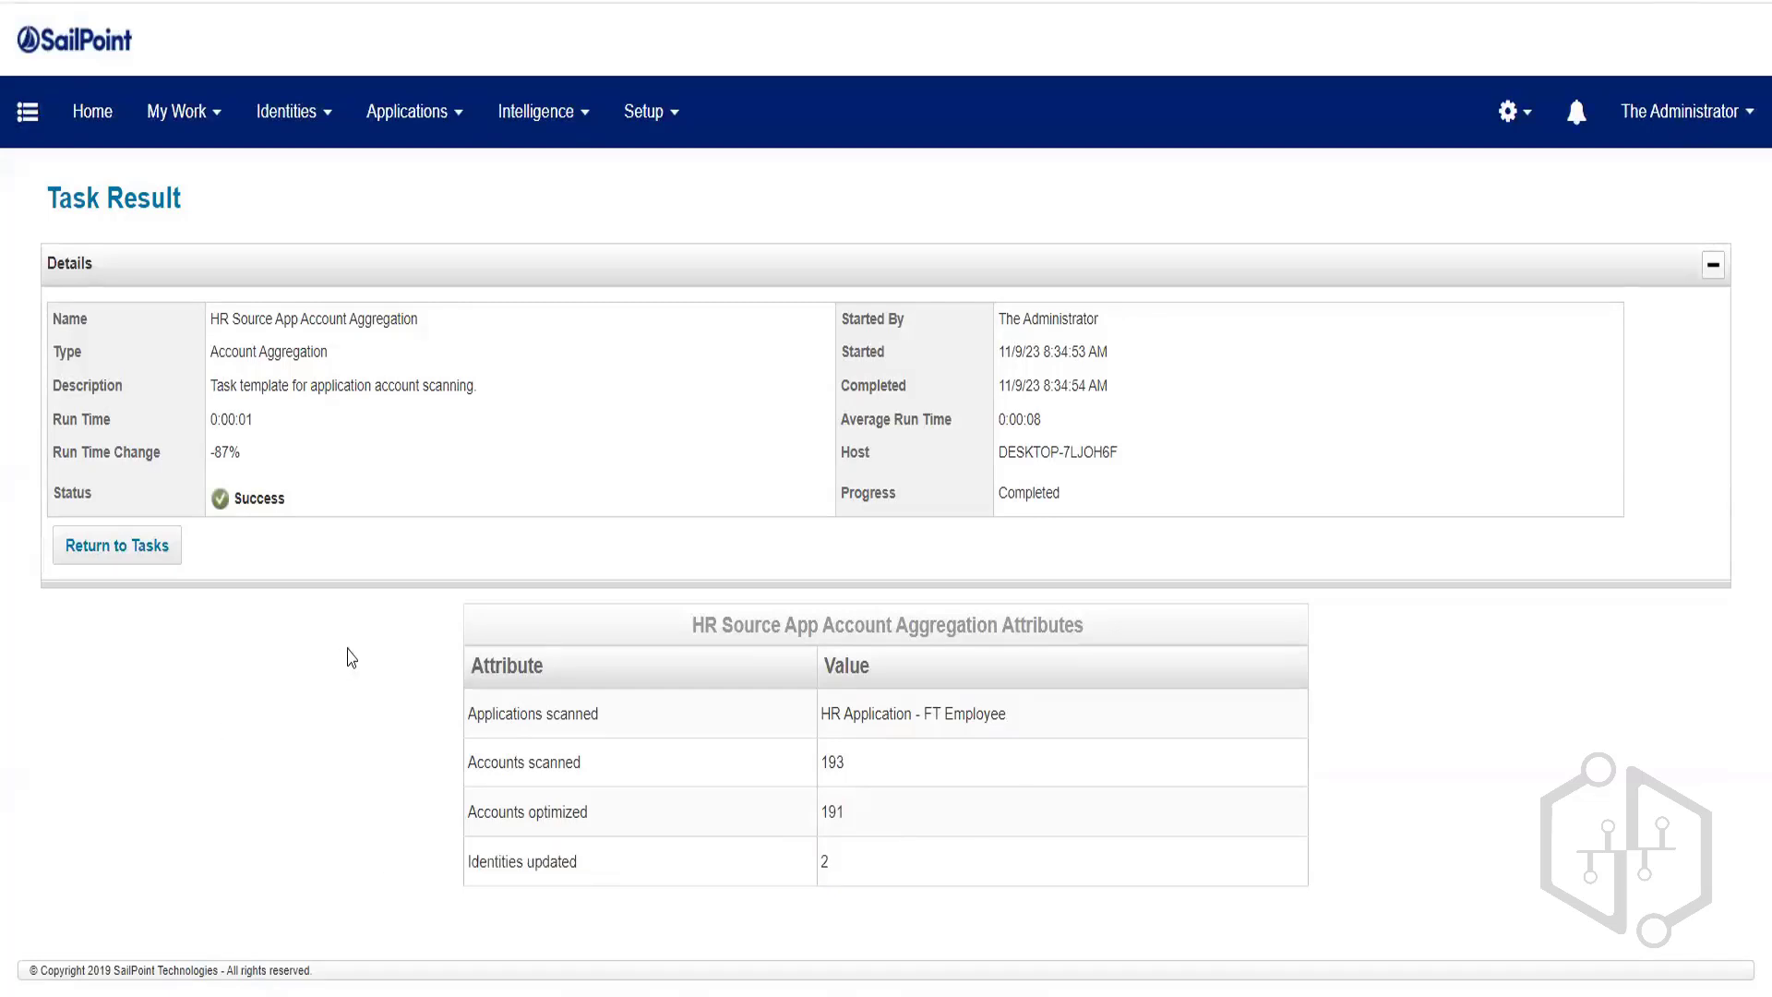
left_click(147, 554)
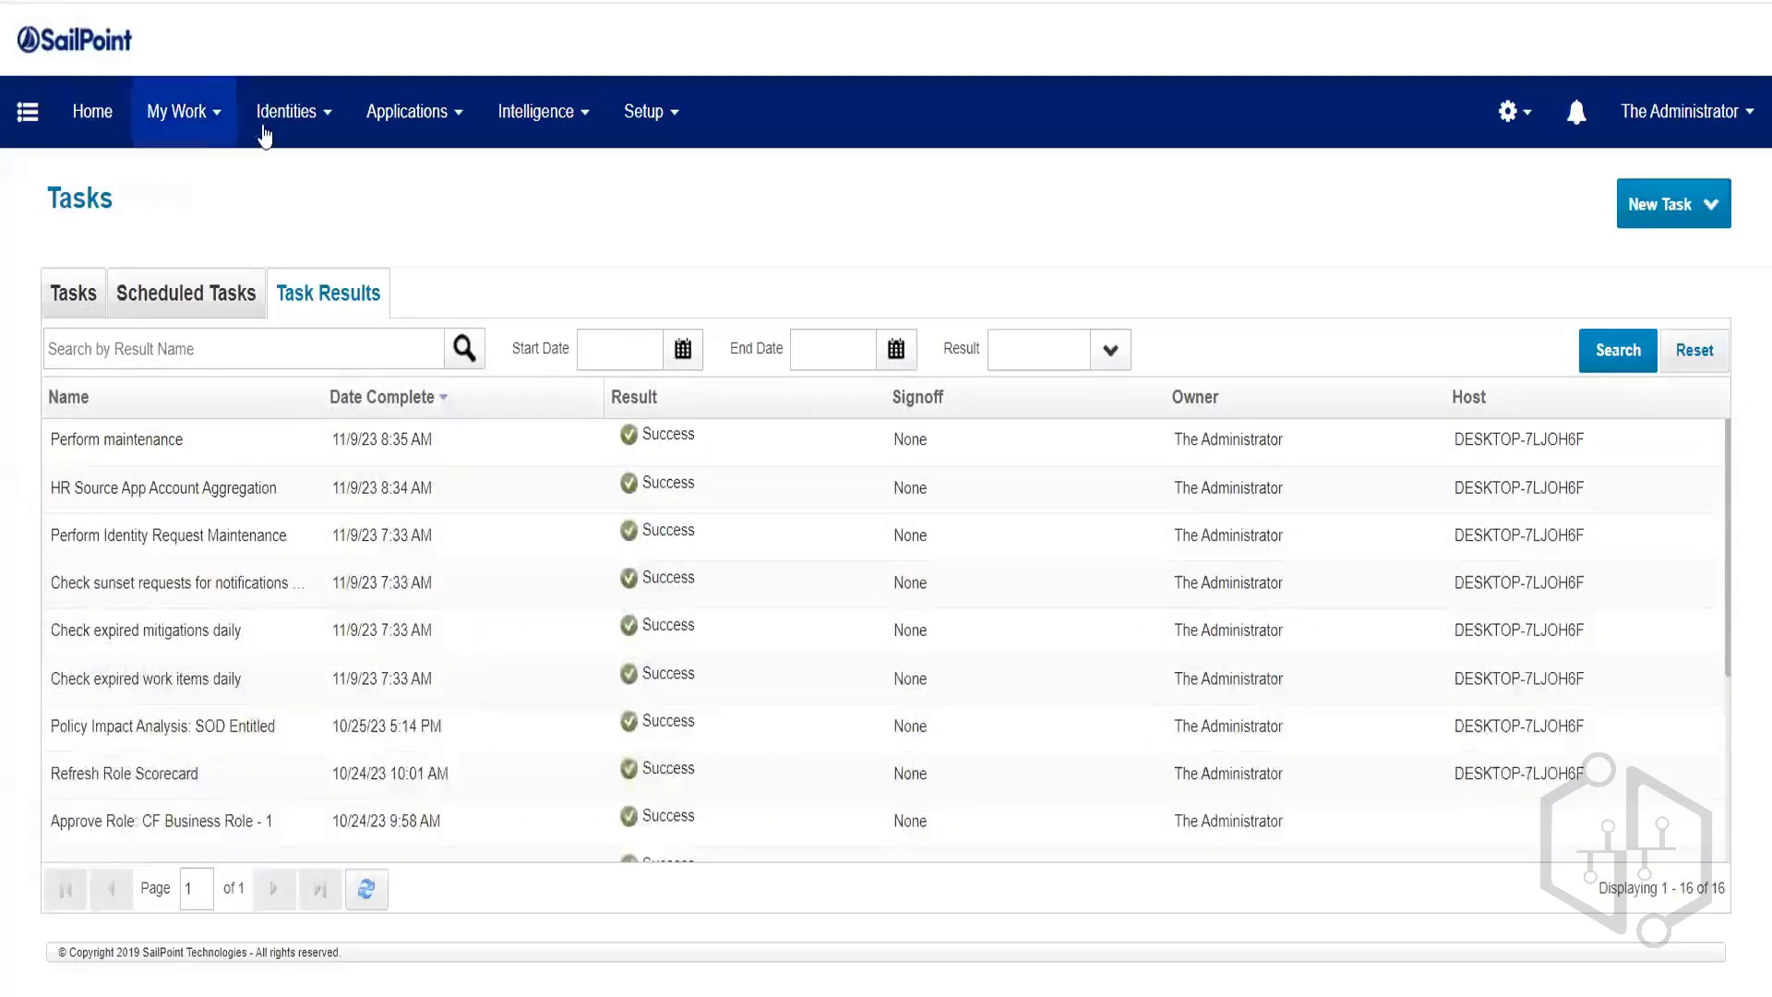
Open identity 1a from the Identity Warehouse's 193 identities to view its attributes.
left_click(272, 135)
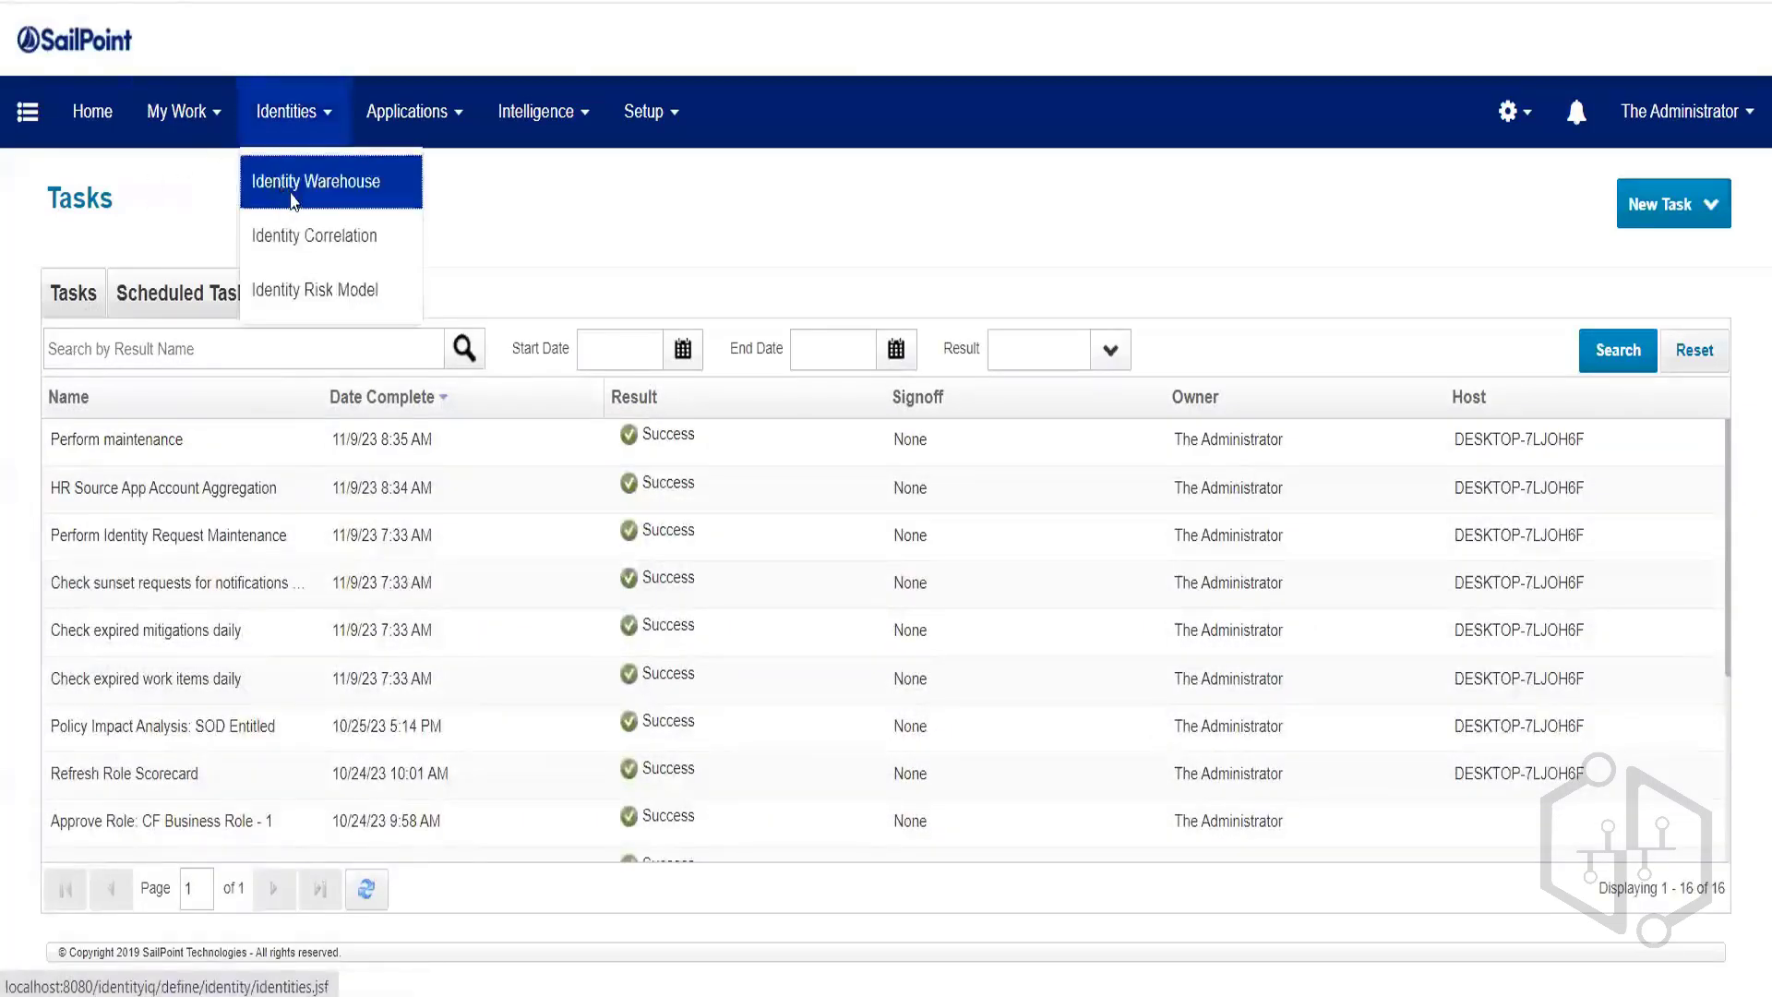
left_click(343, 189)
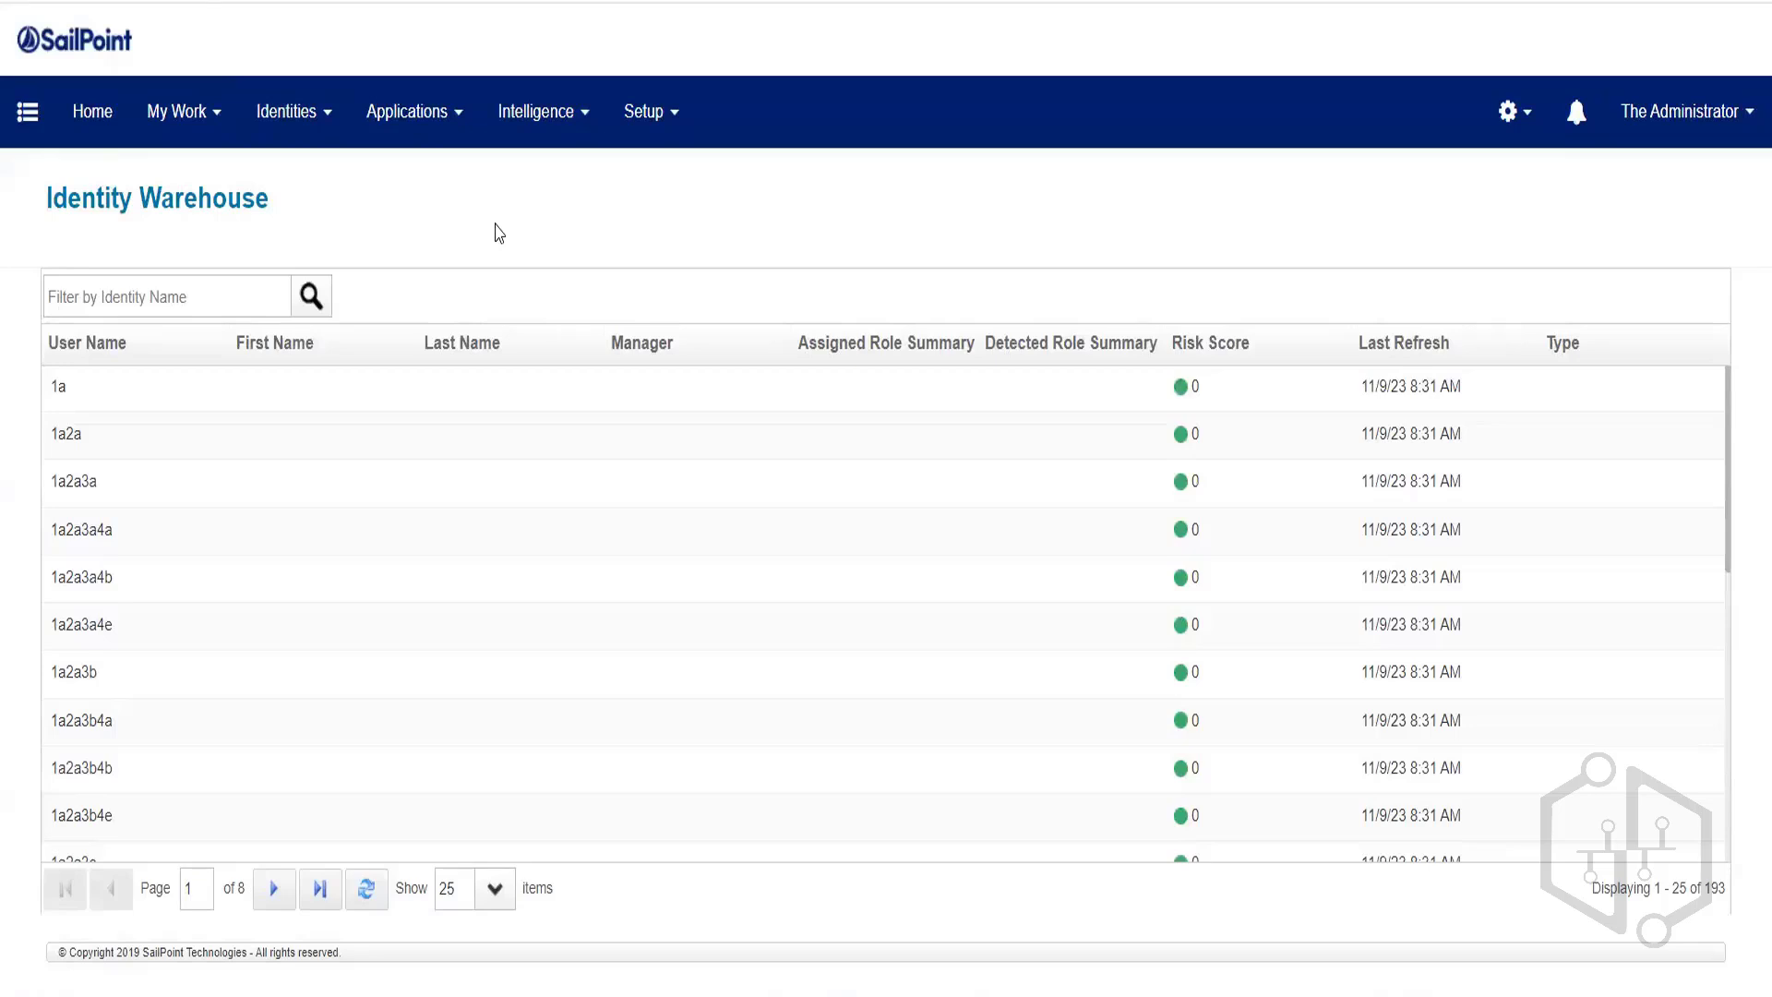
scroll(316, 633, "down", 5)
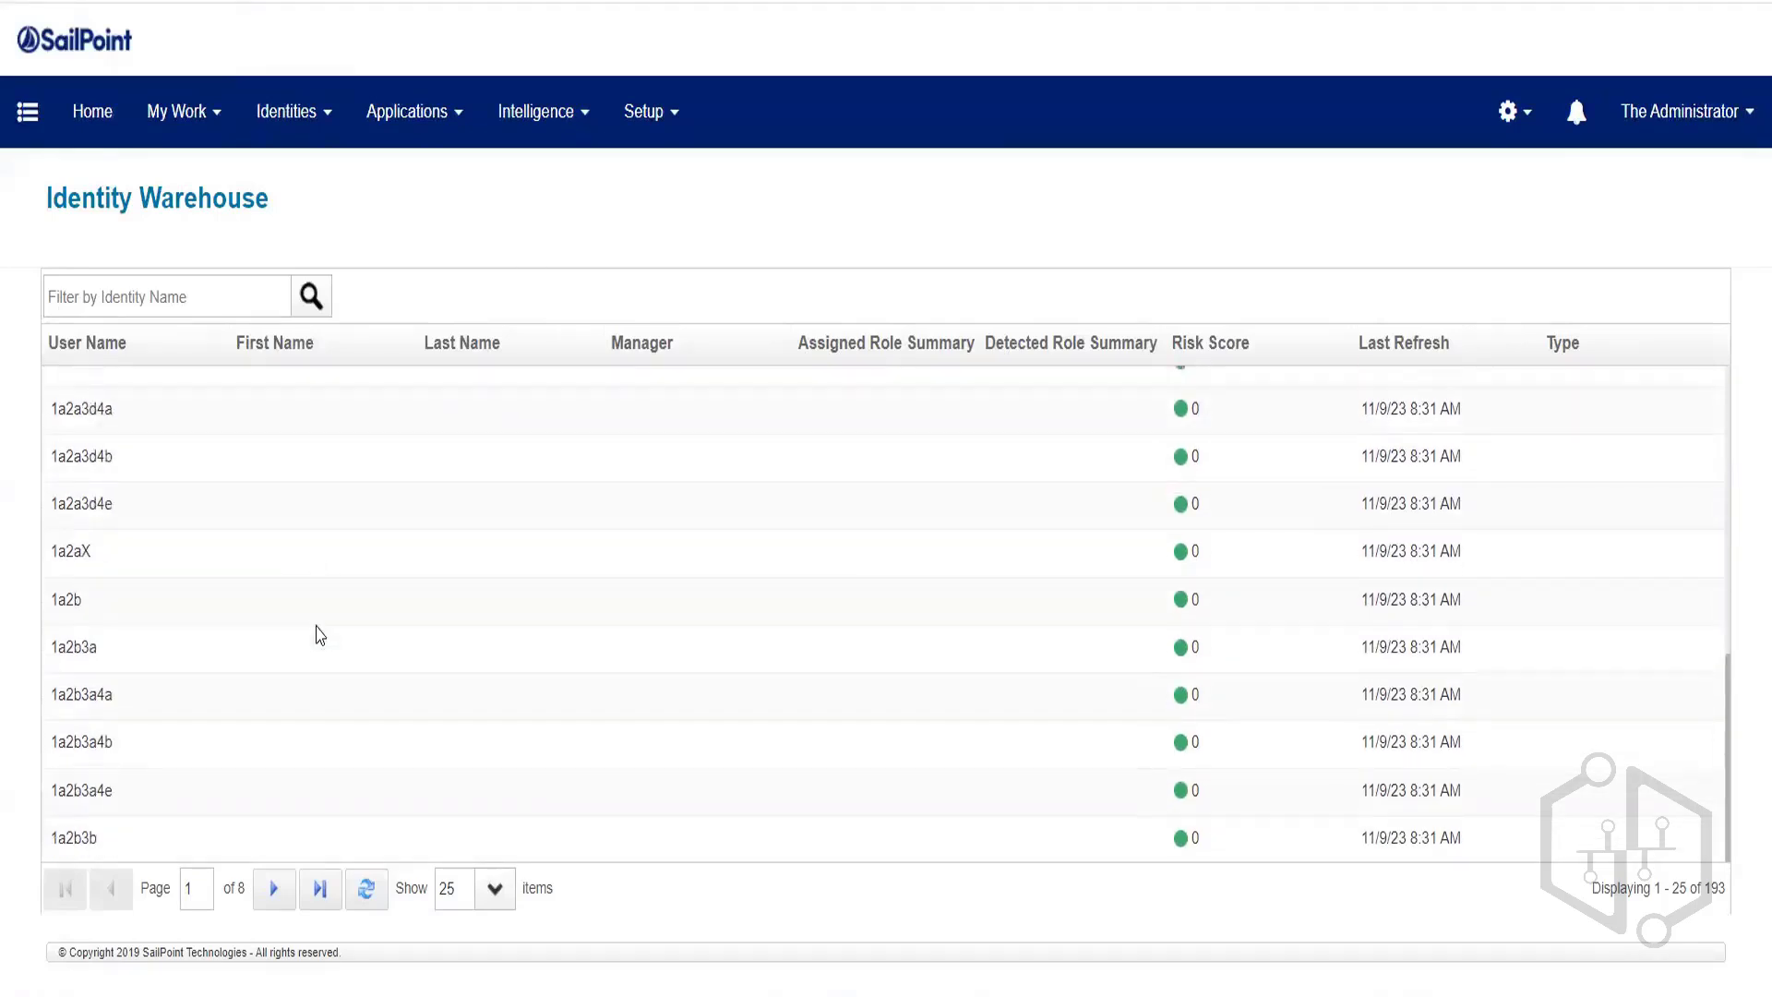
scroll(319, 635, "up", 5)
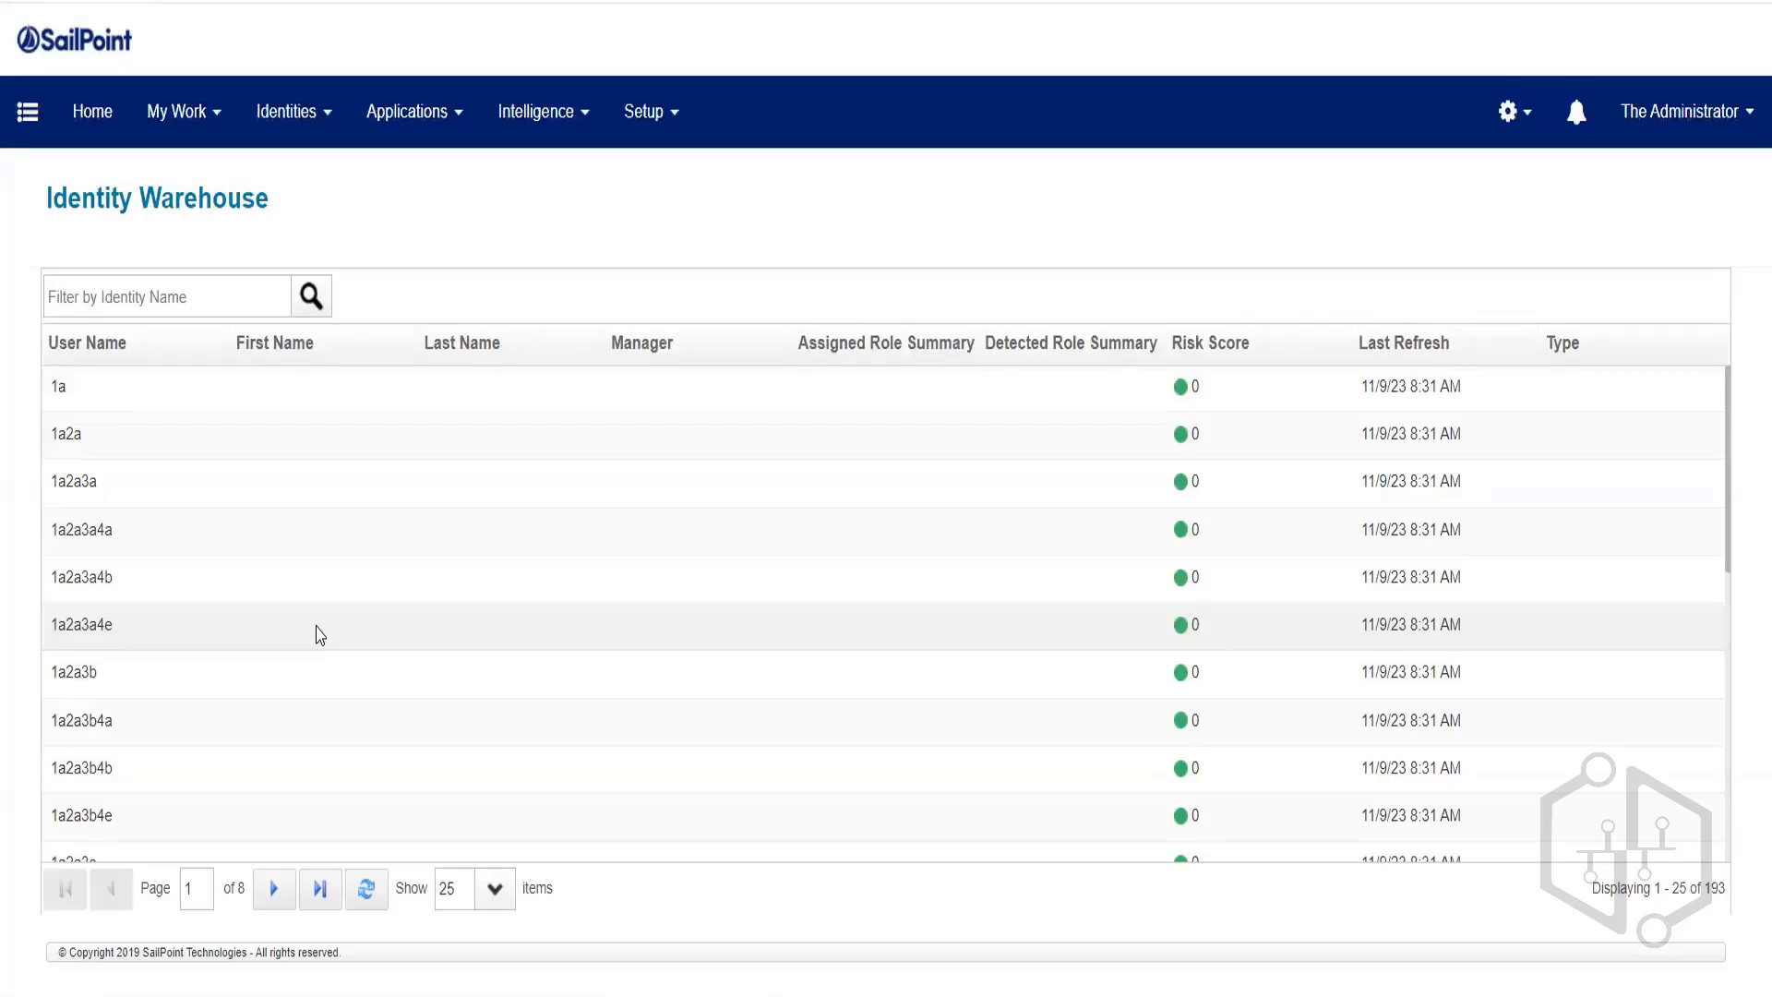
left_click(180, 390)
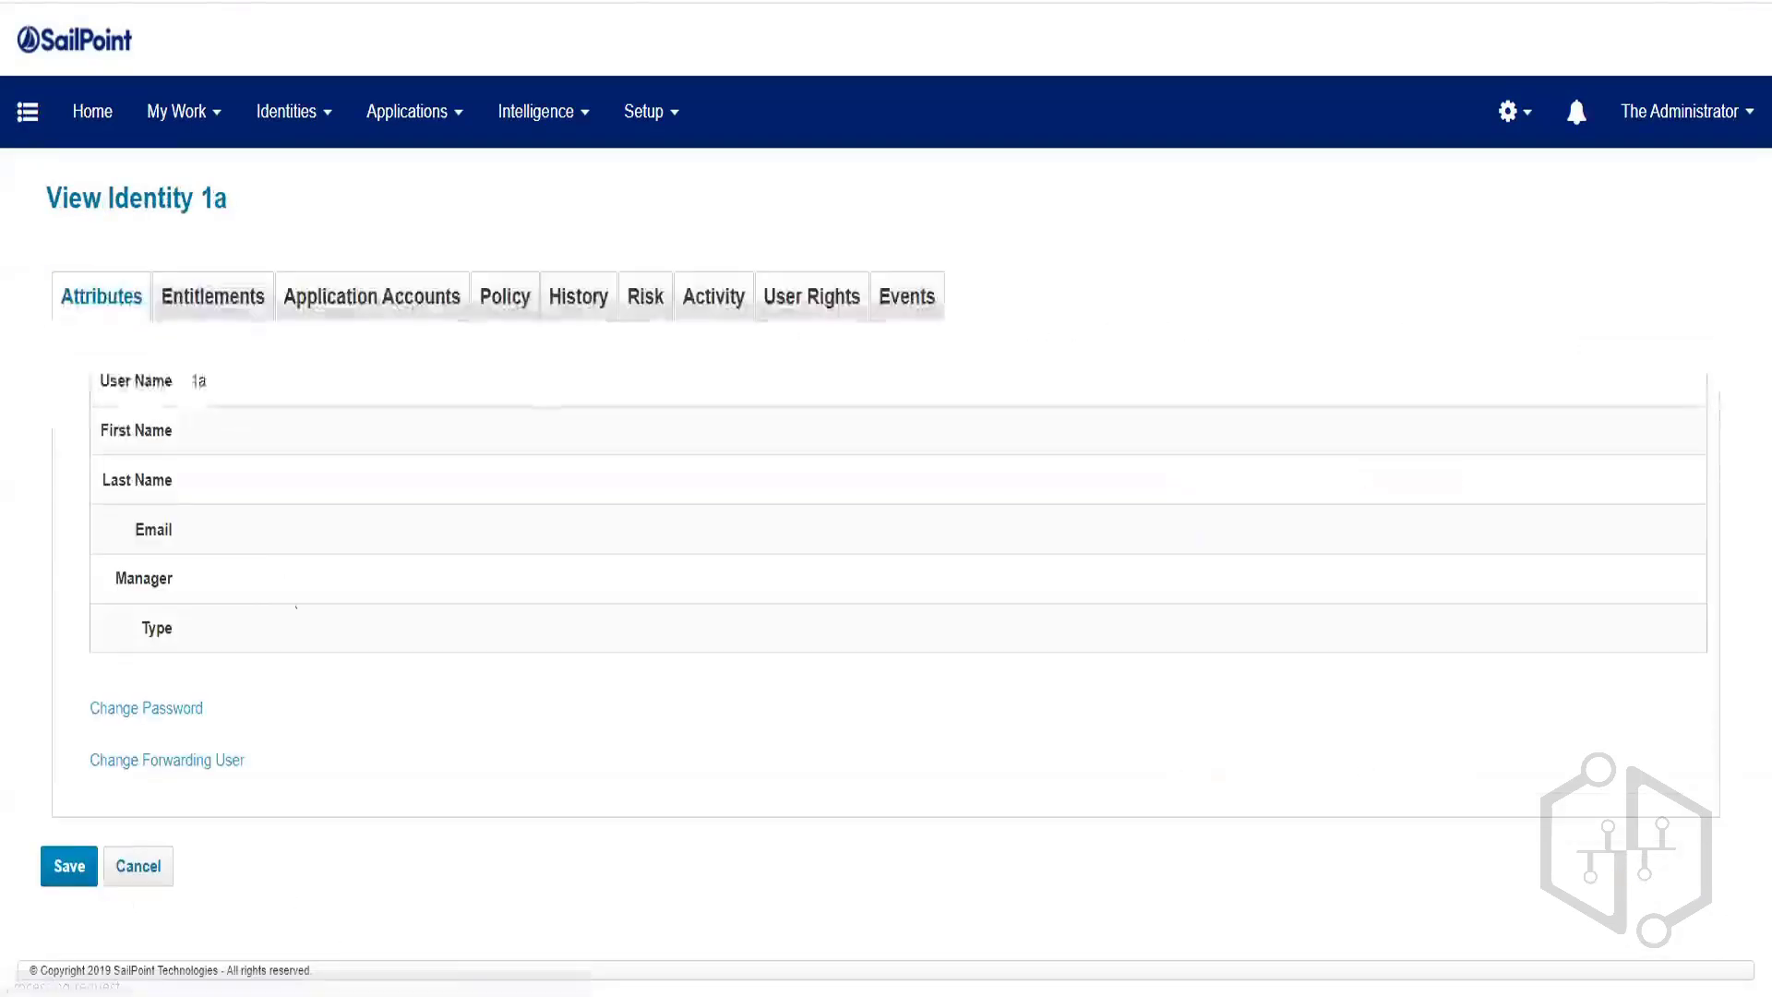
Set and confirm a new password for identity 1a, save it, and log the administrator out.
left_click(145, 715)
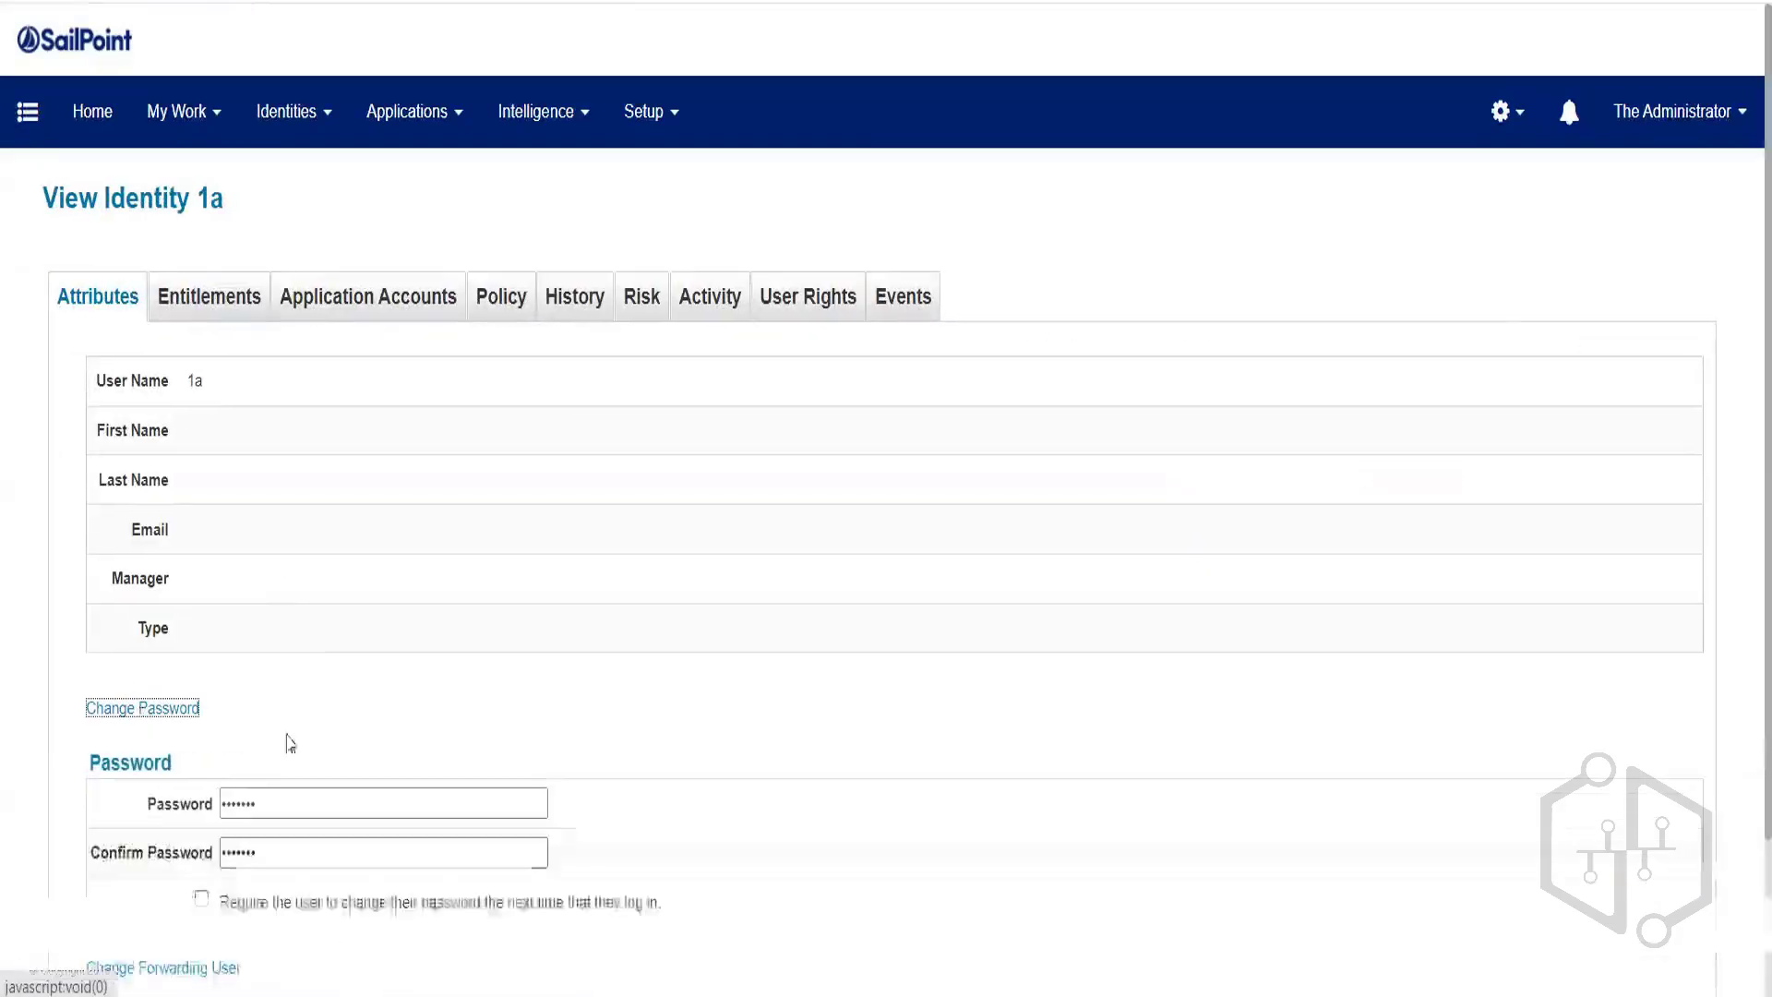
left_click(269, 803)
type("••••••••")
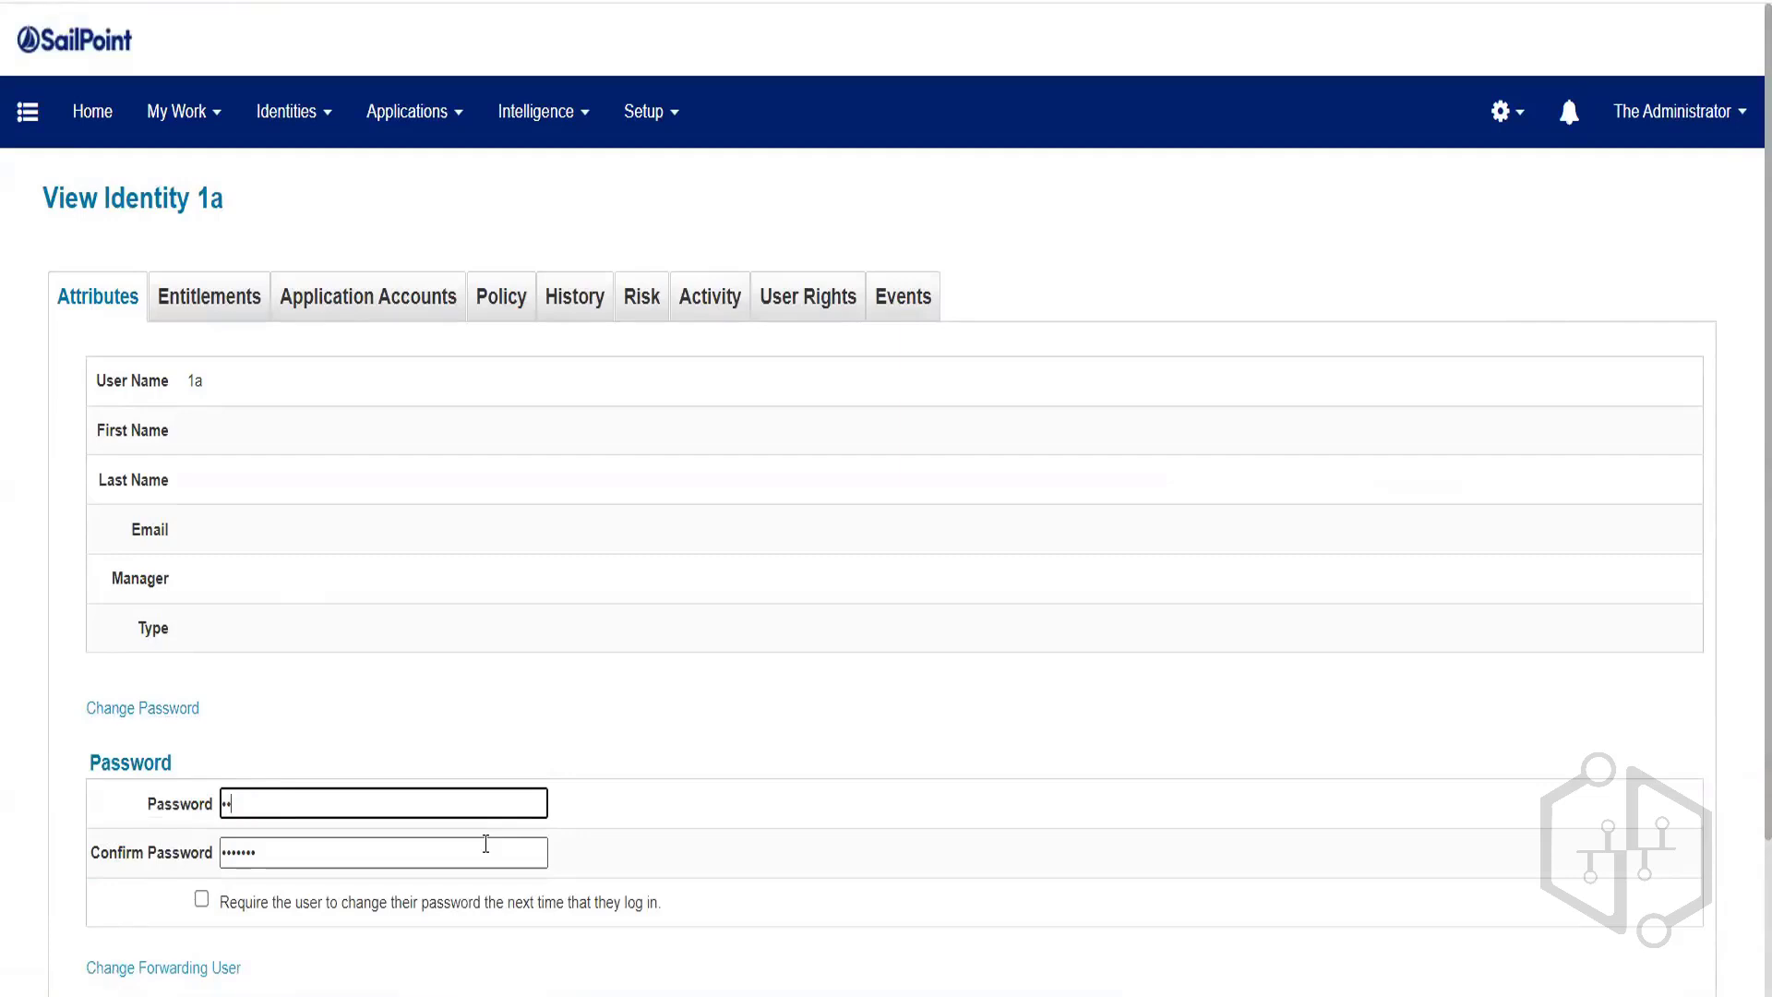
key("Tab")
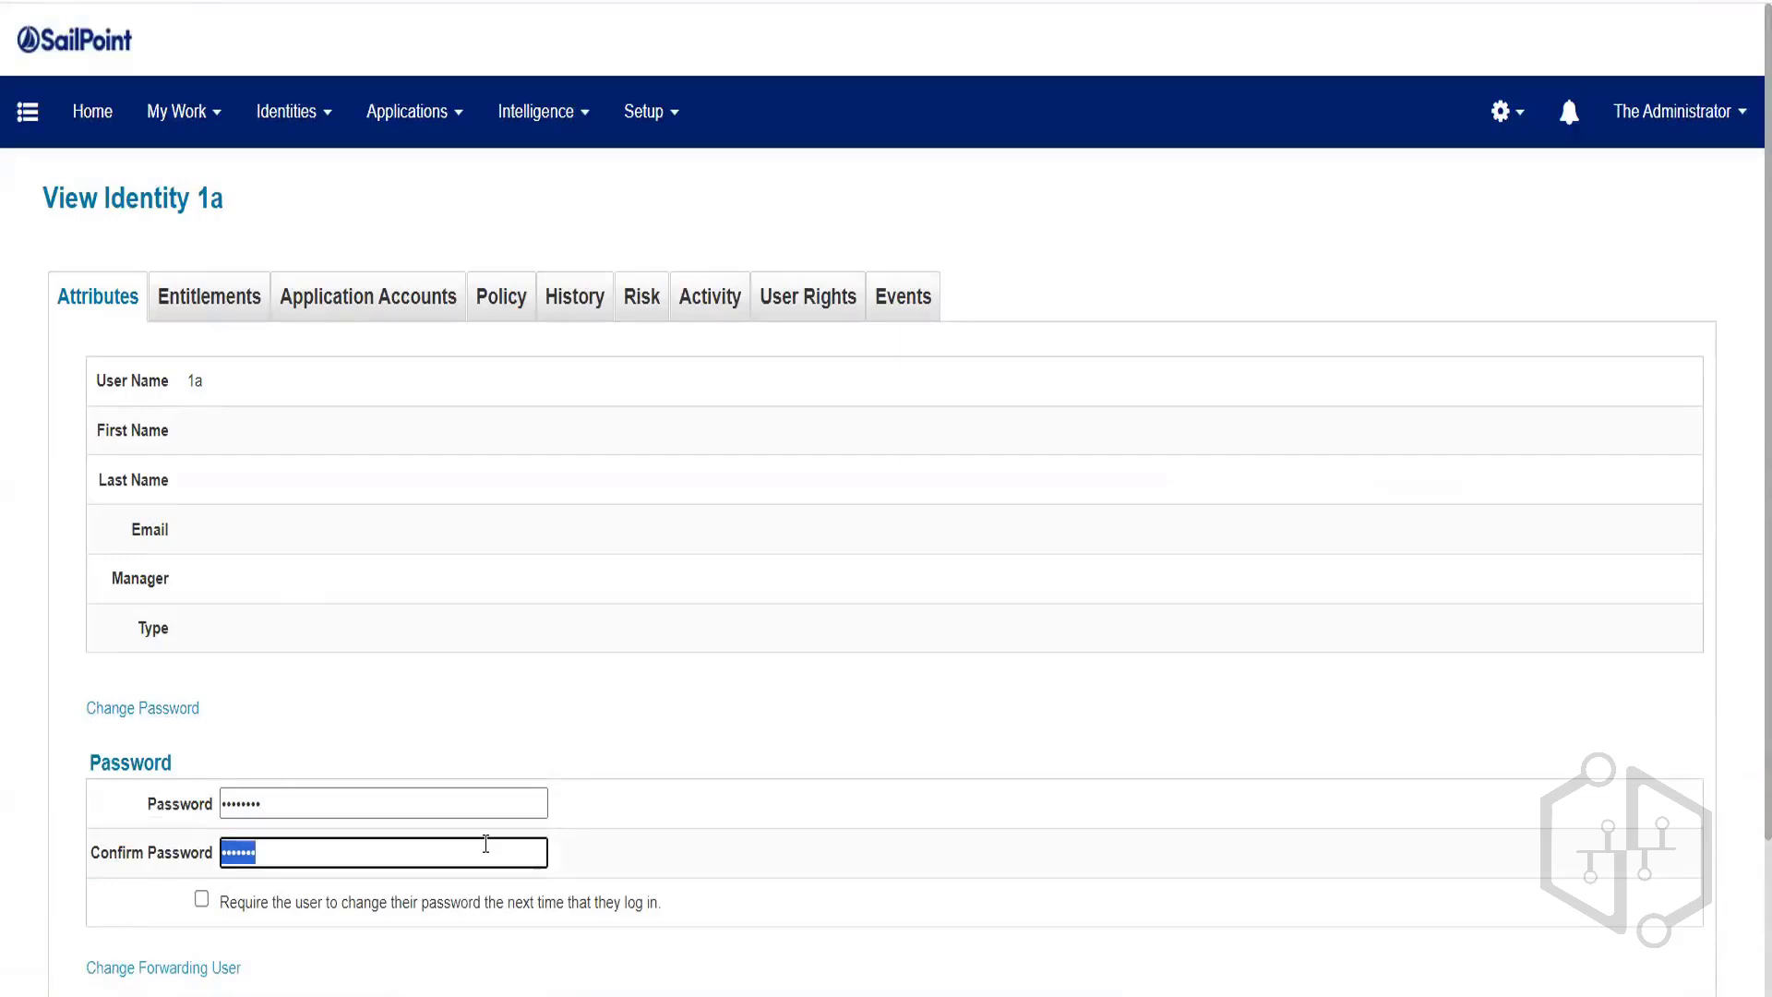
type("••••••••")
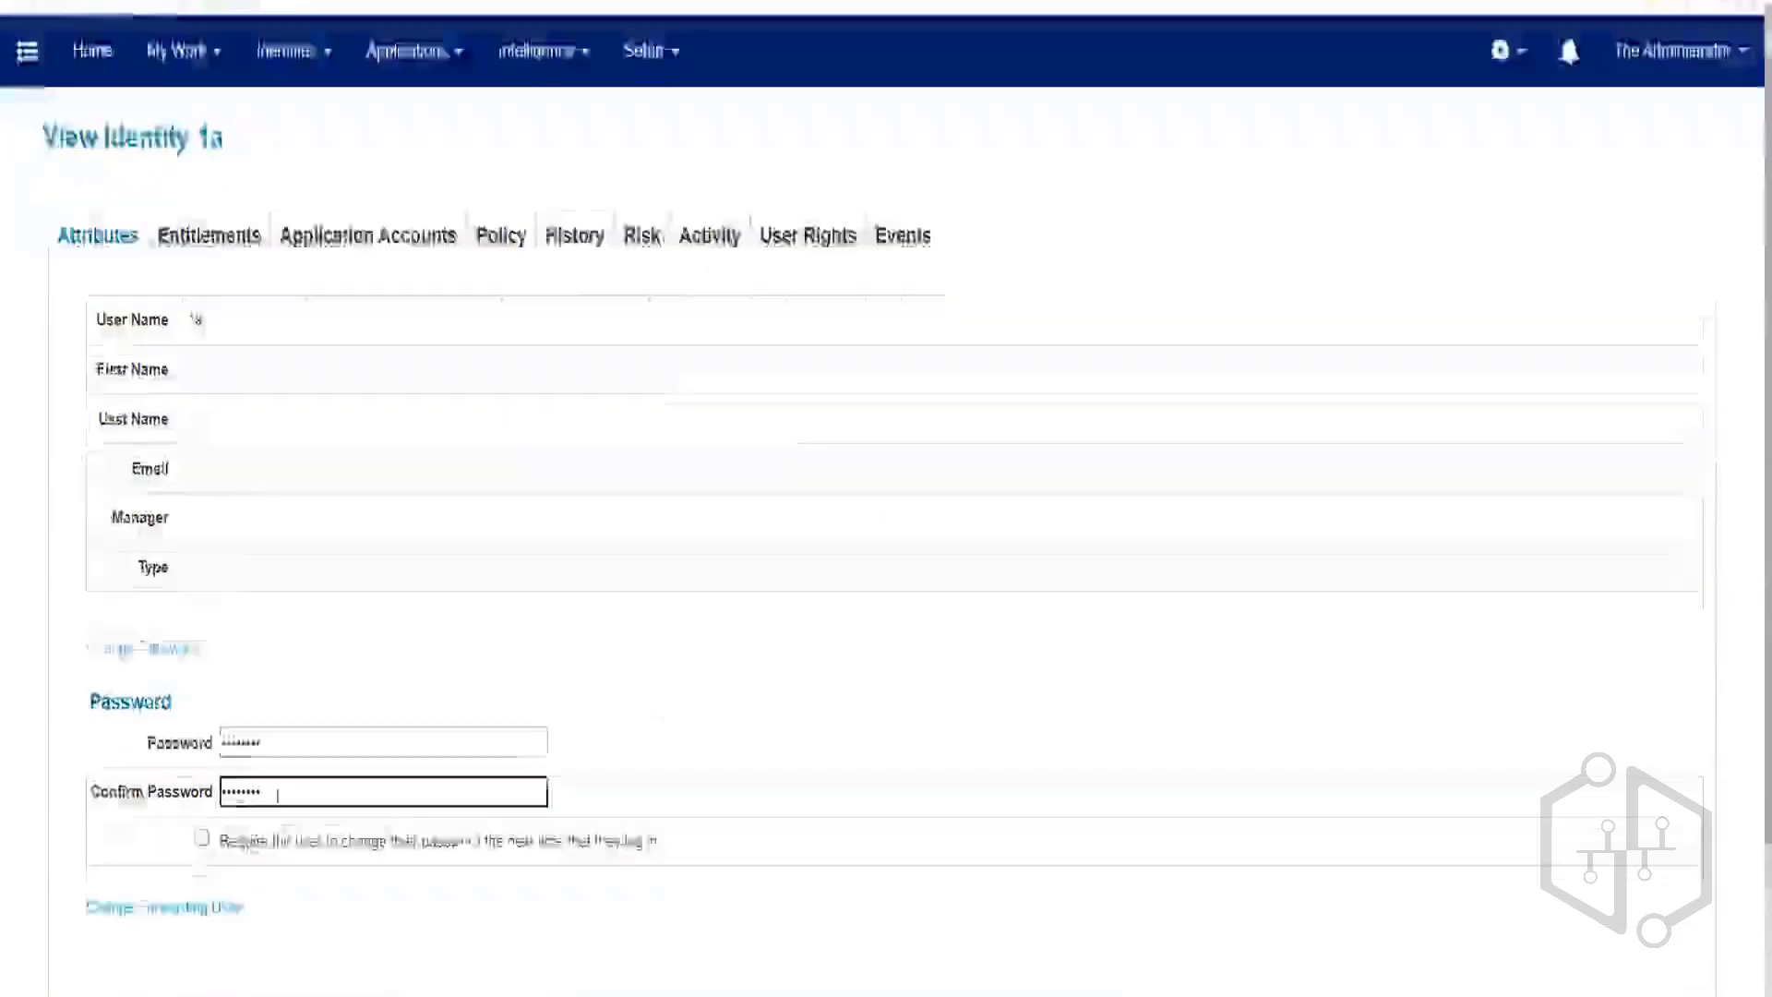
scroll(277, 796, "down", 3)
left_click(57, 910)
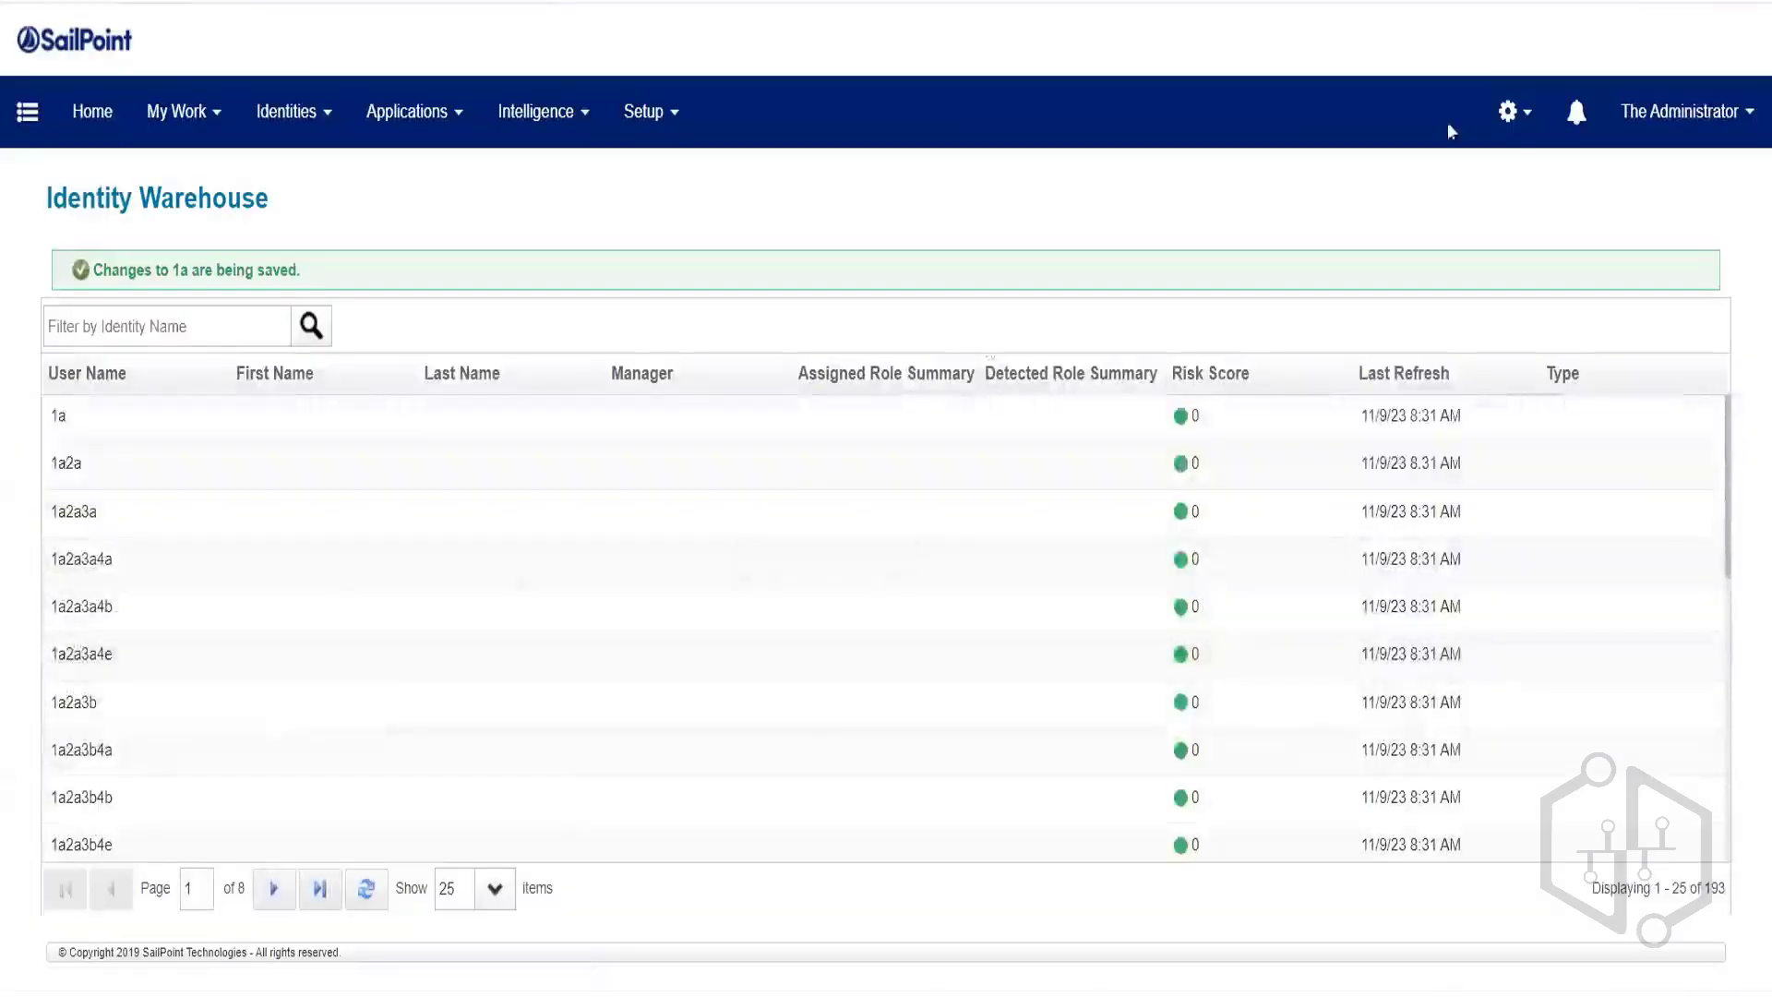
left_click(1717, 116)
left_click(1662, 322)
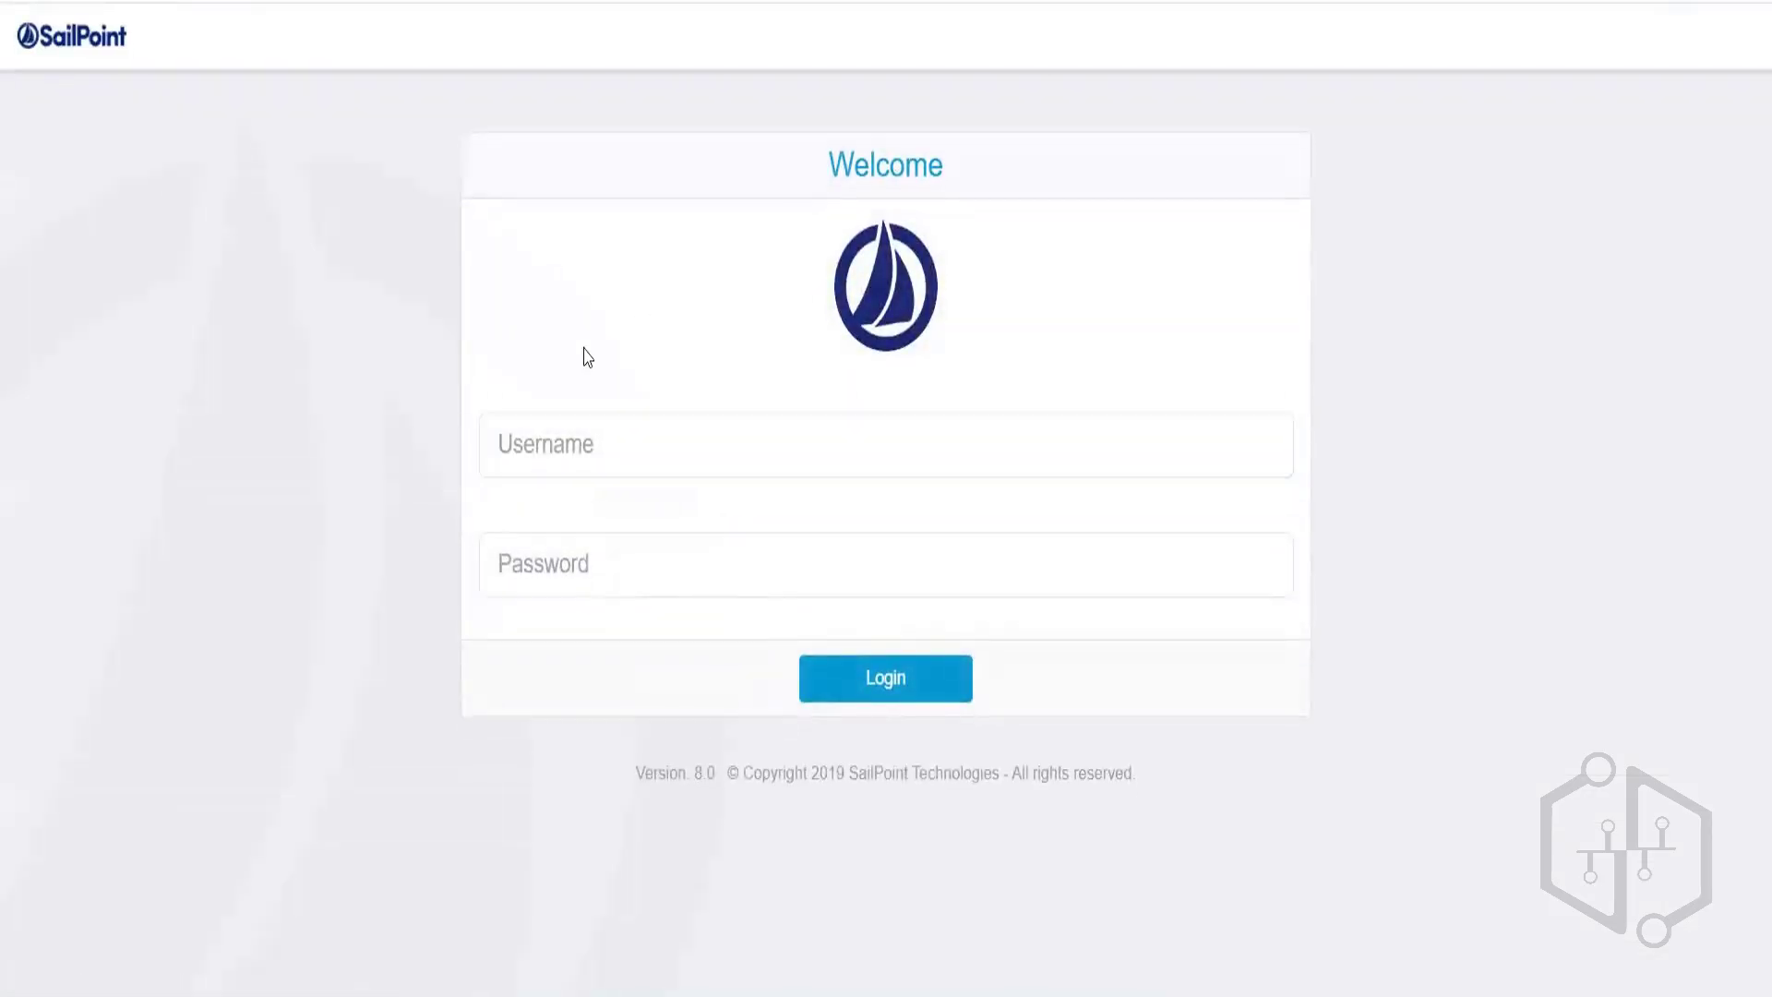
Log in as identity 1a with its new password, retrying after the first failed attempt.
left_click(561, 444)
type("1a")
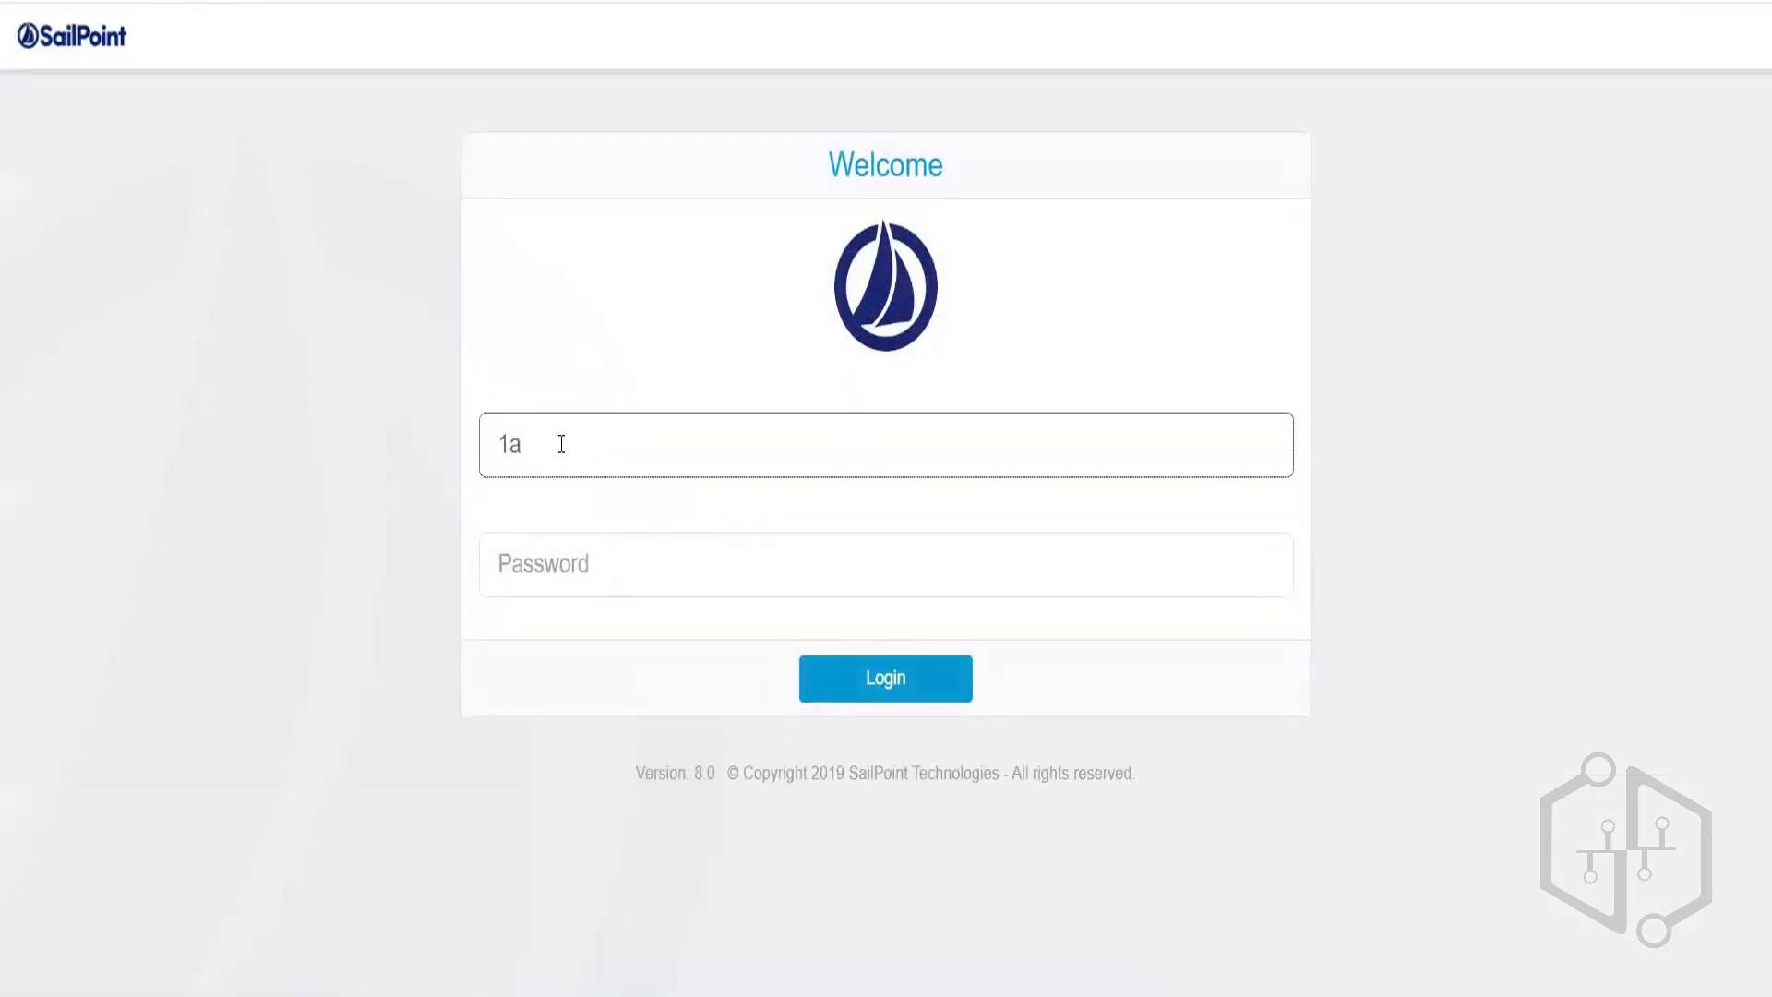
left_click(530, 551)
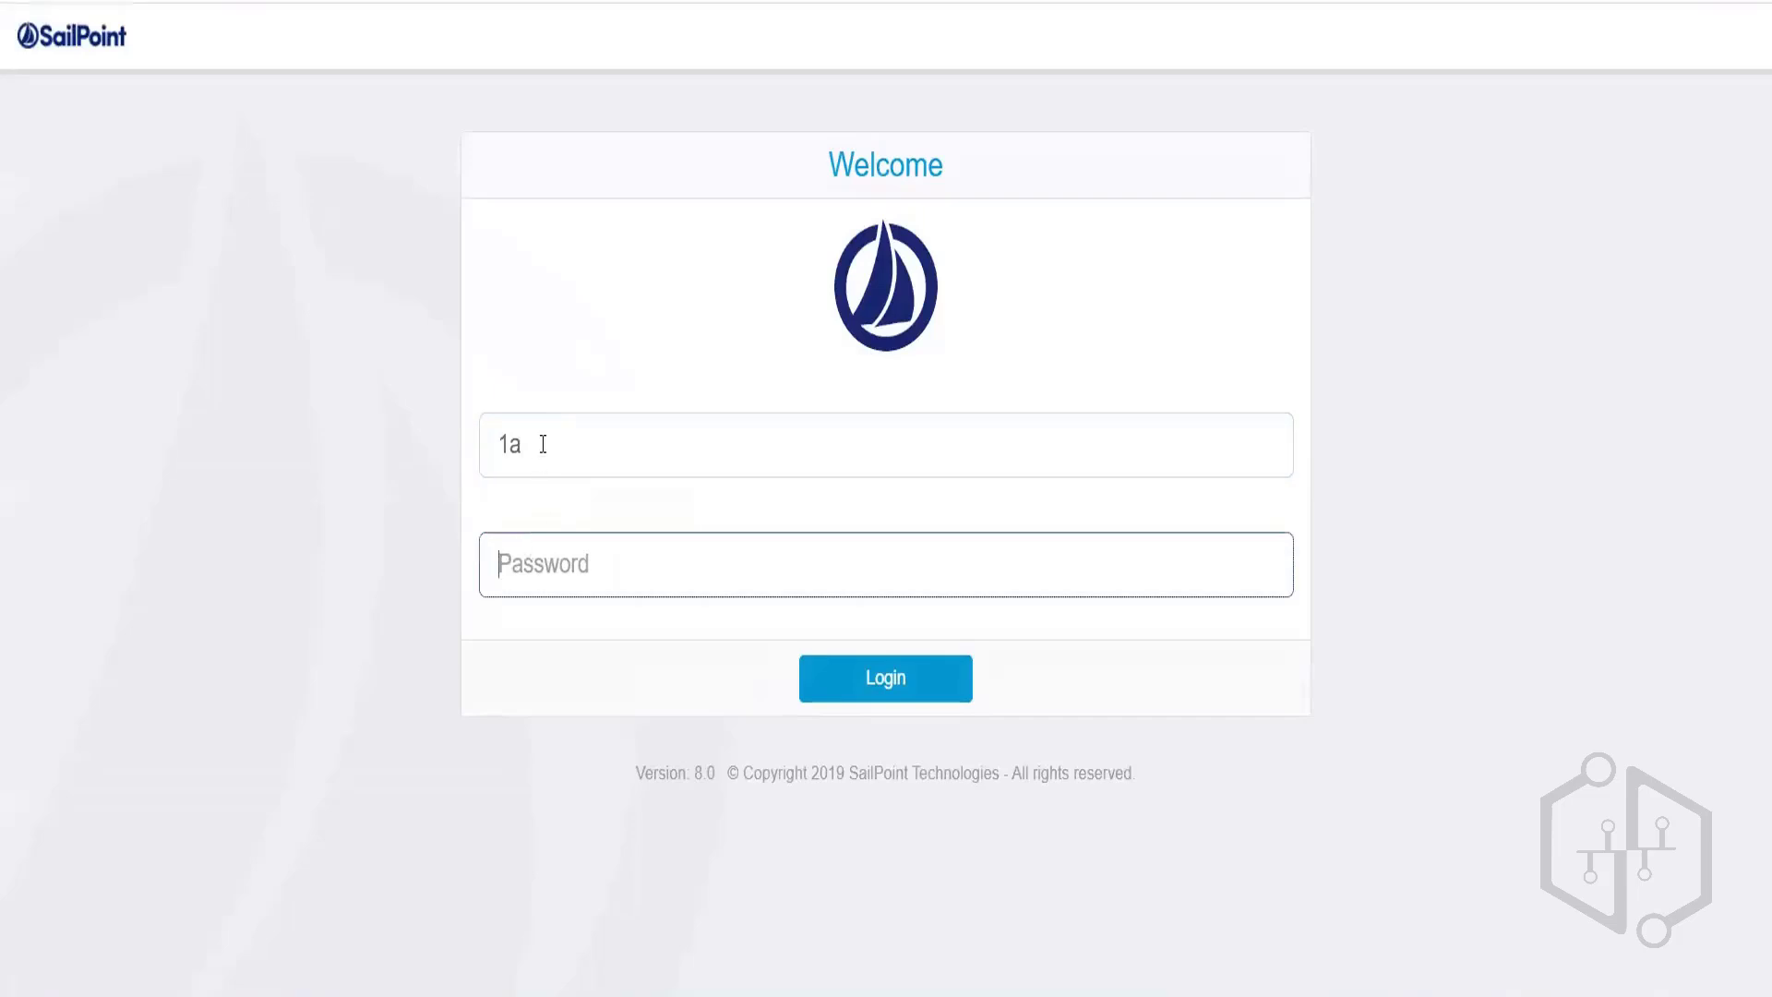
type("*********")
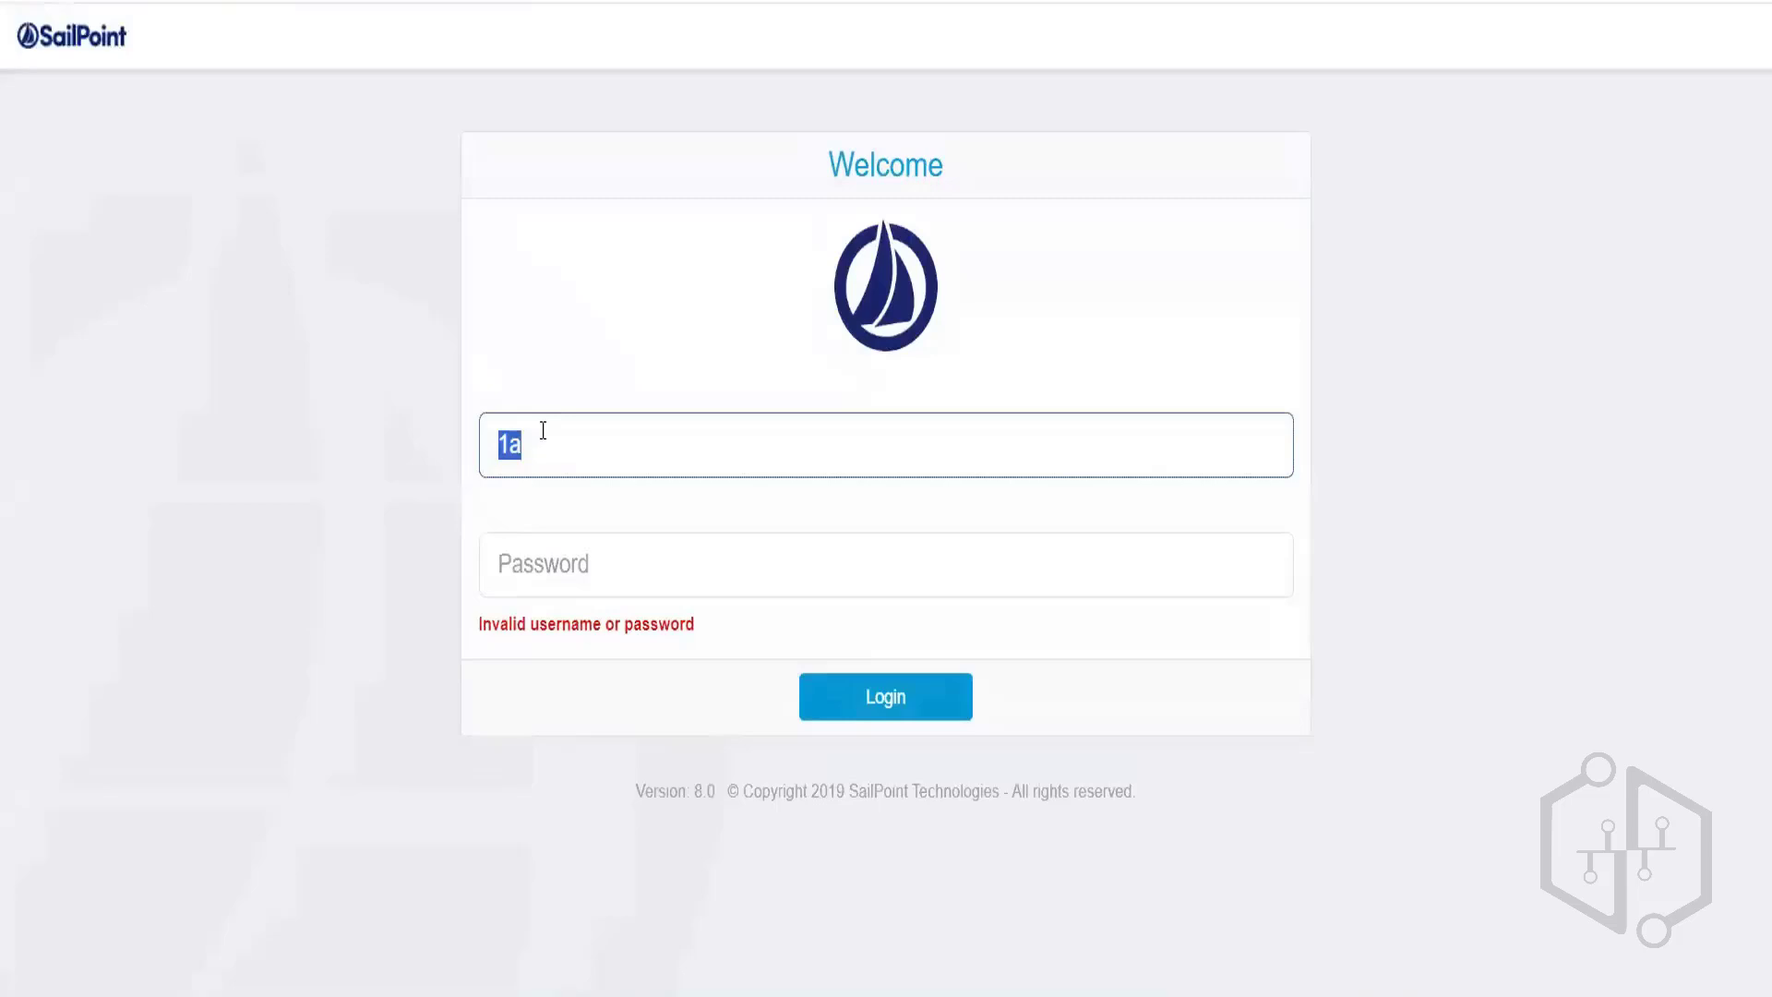
left_click(585, 547)
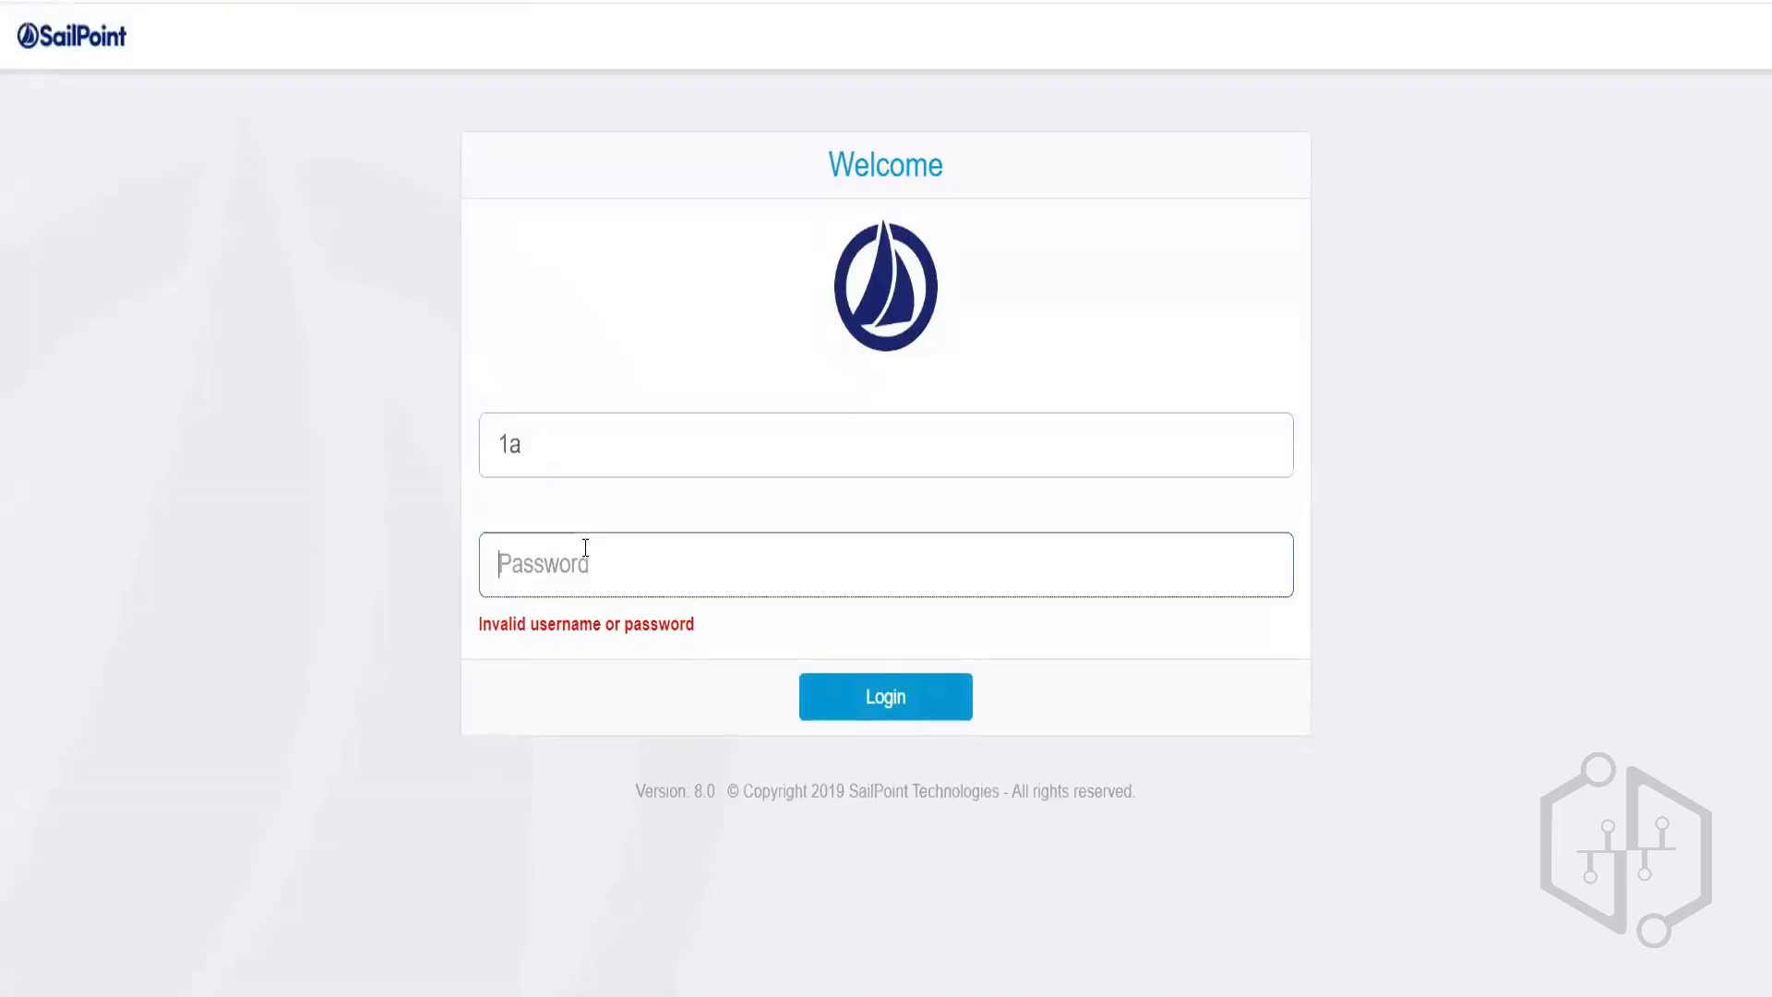
type("******")
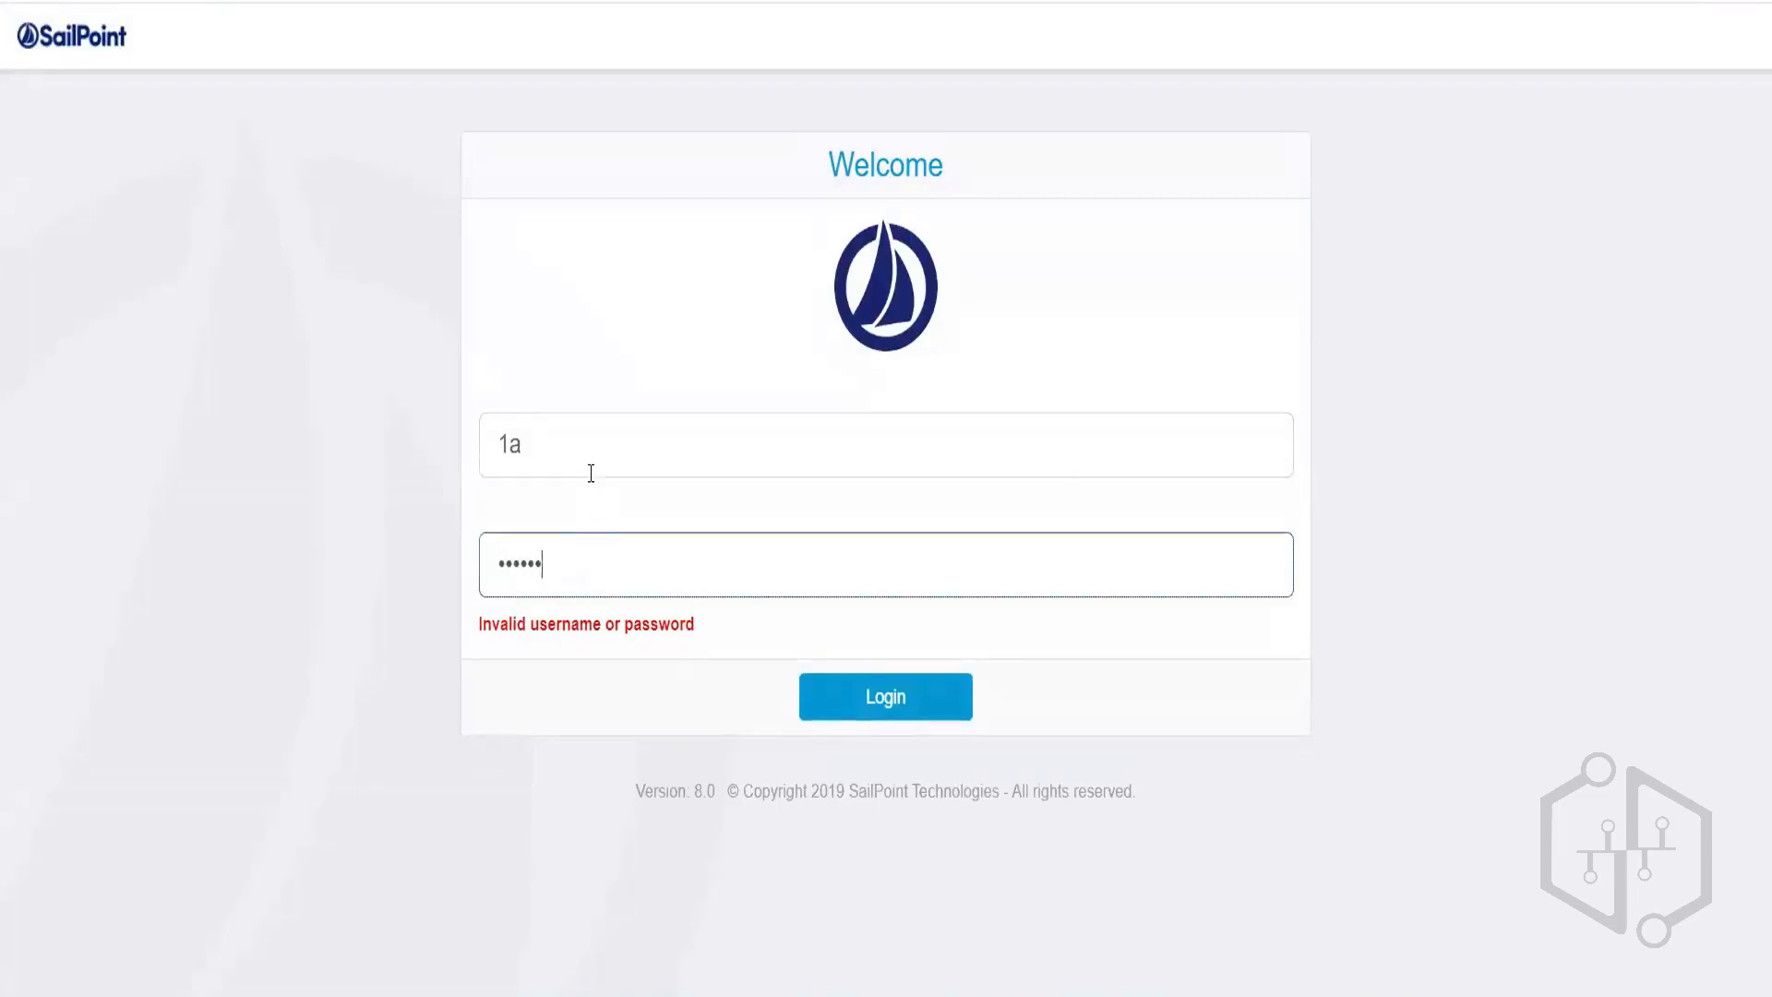
type("**")
key("Return")
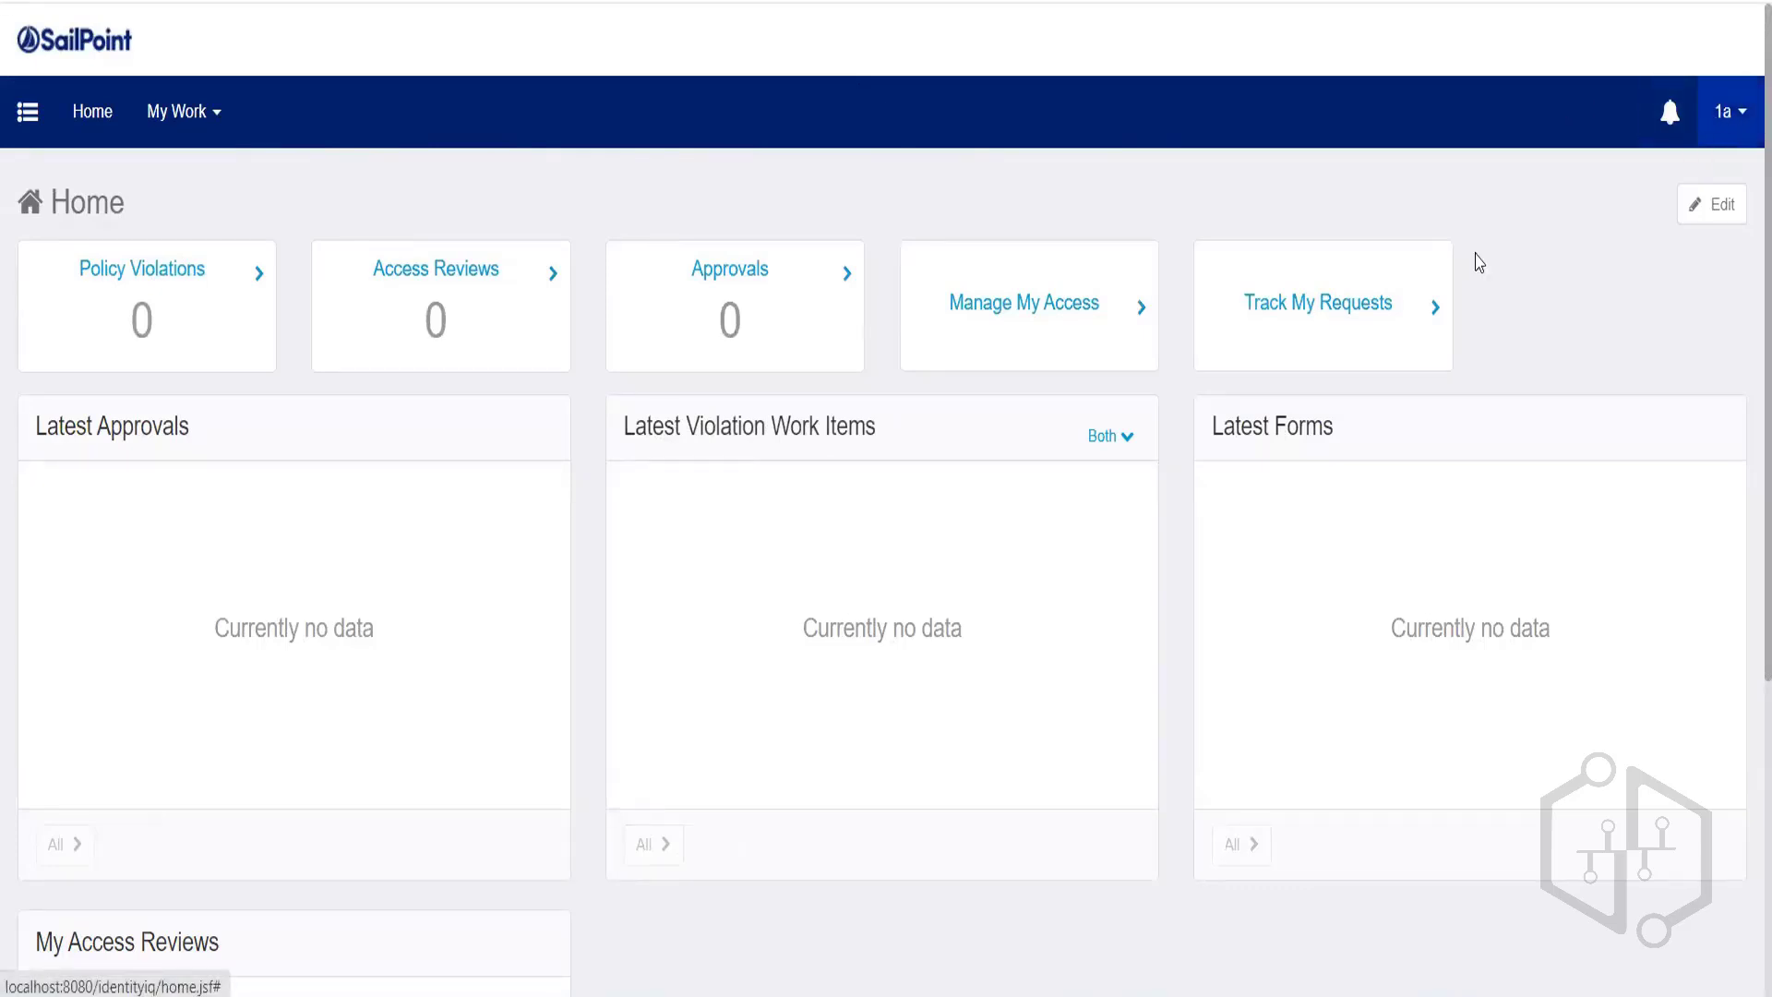
Search Manage My Access to find CF Business Role, then log 1a out.
left_click(1091, 358)
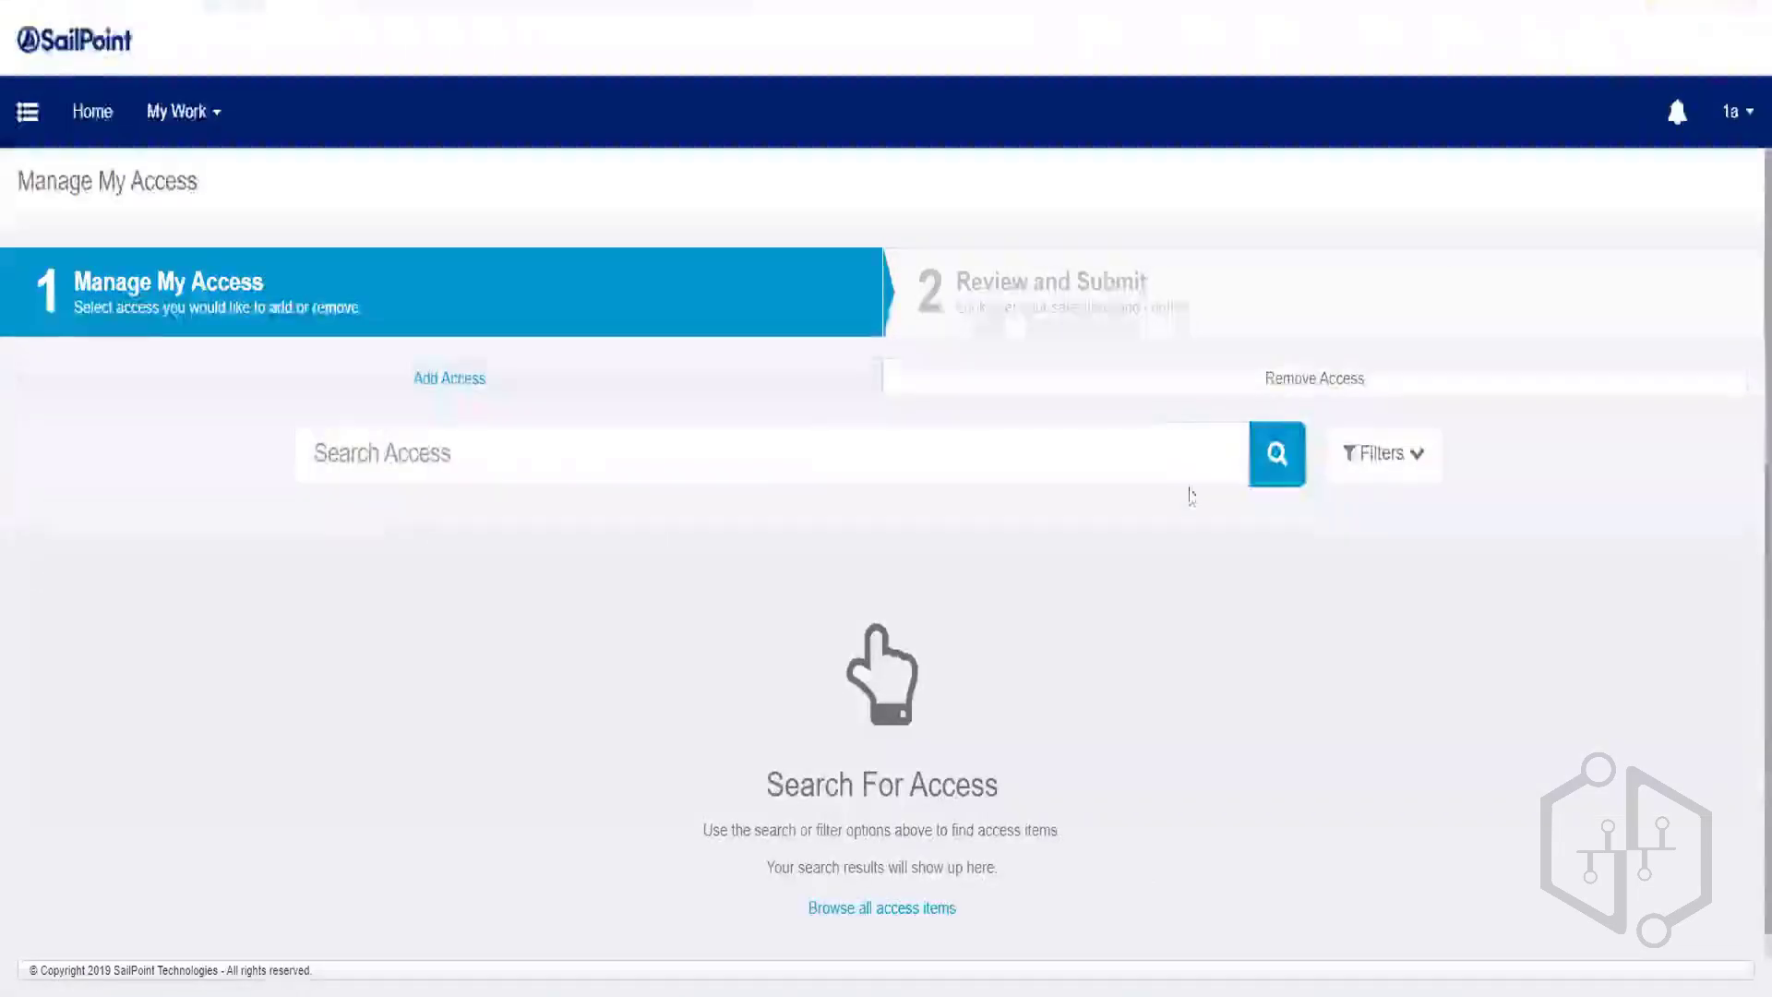
left_click(1278, 473)
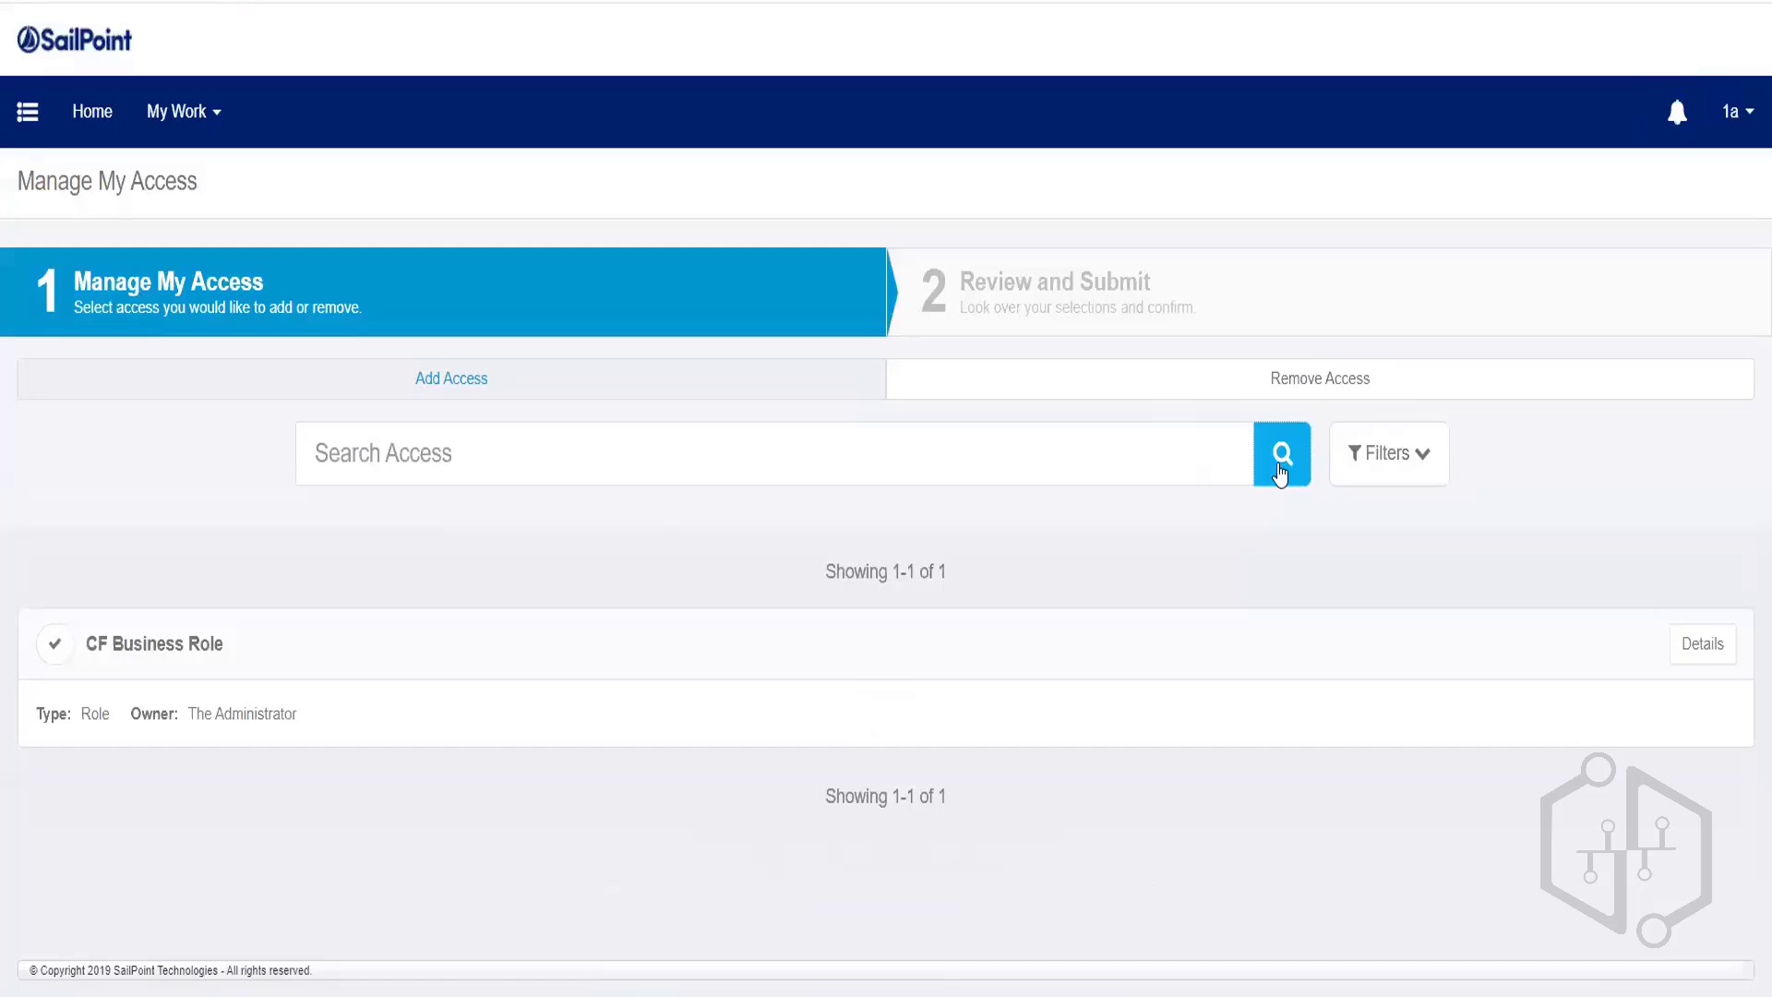
left_click(1730, 115)
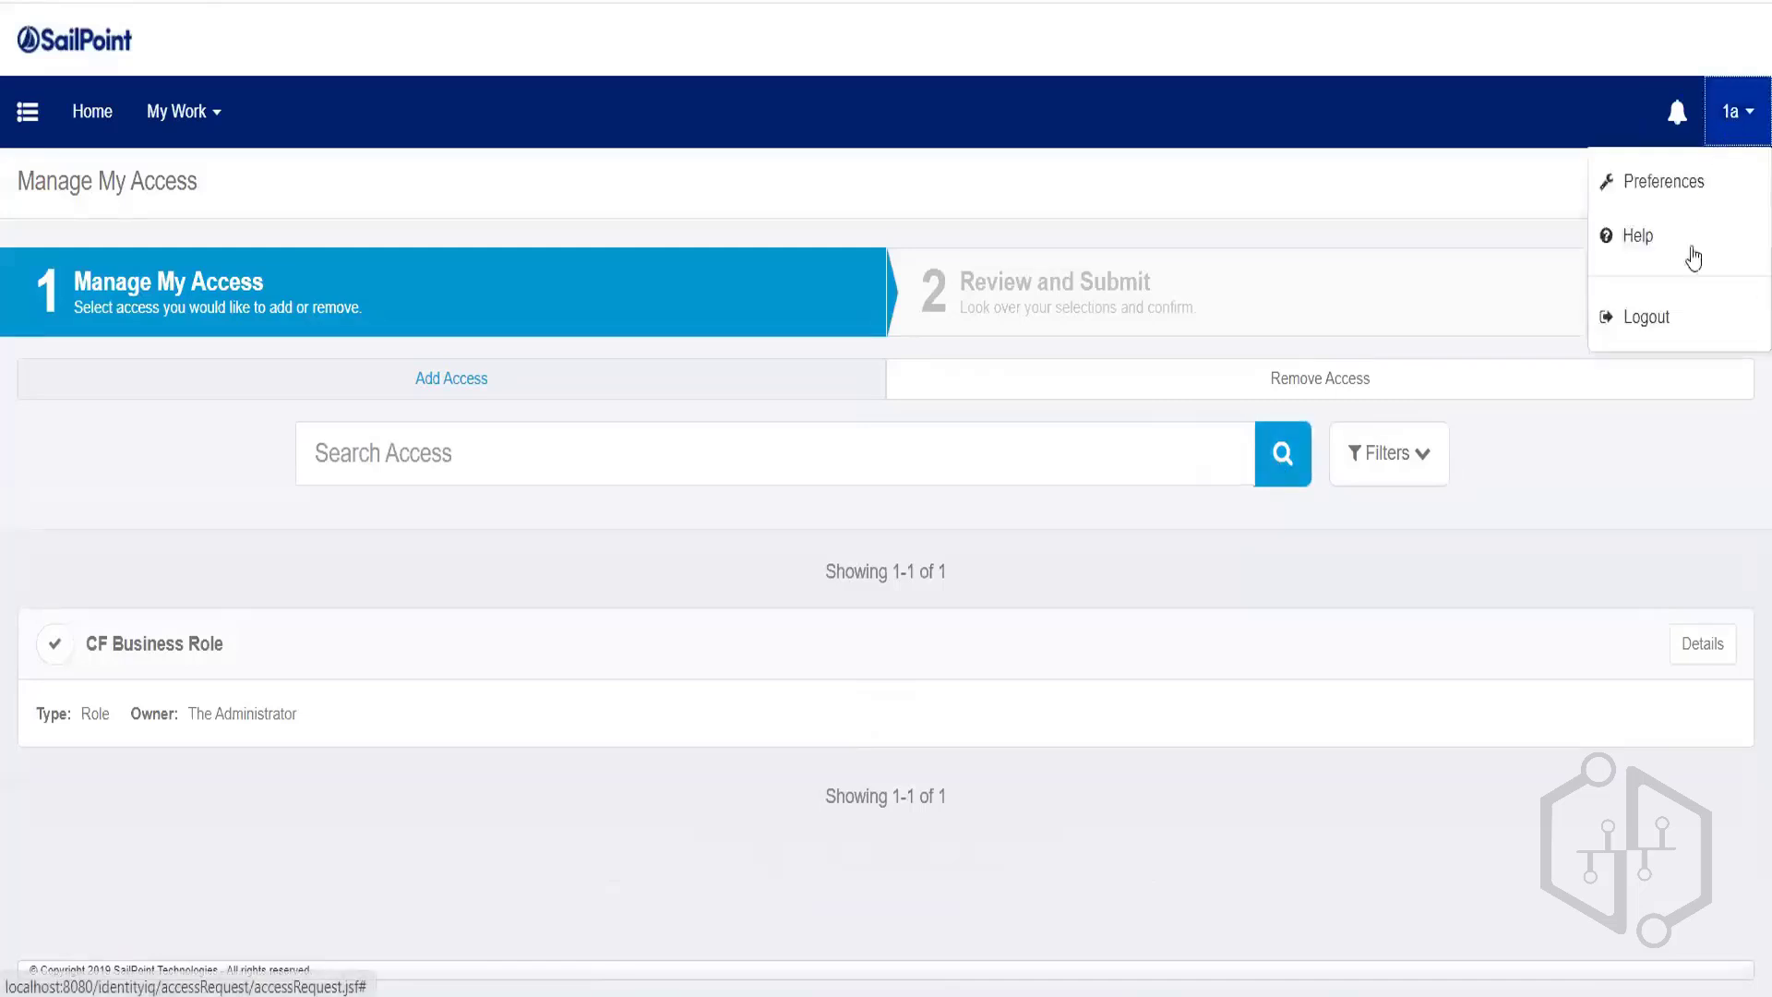
left_click(1652, 319)
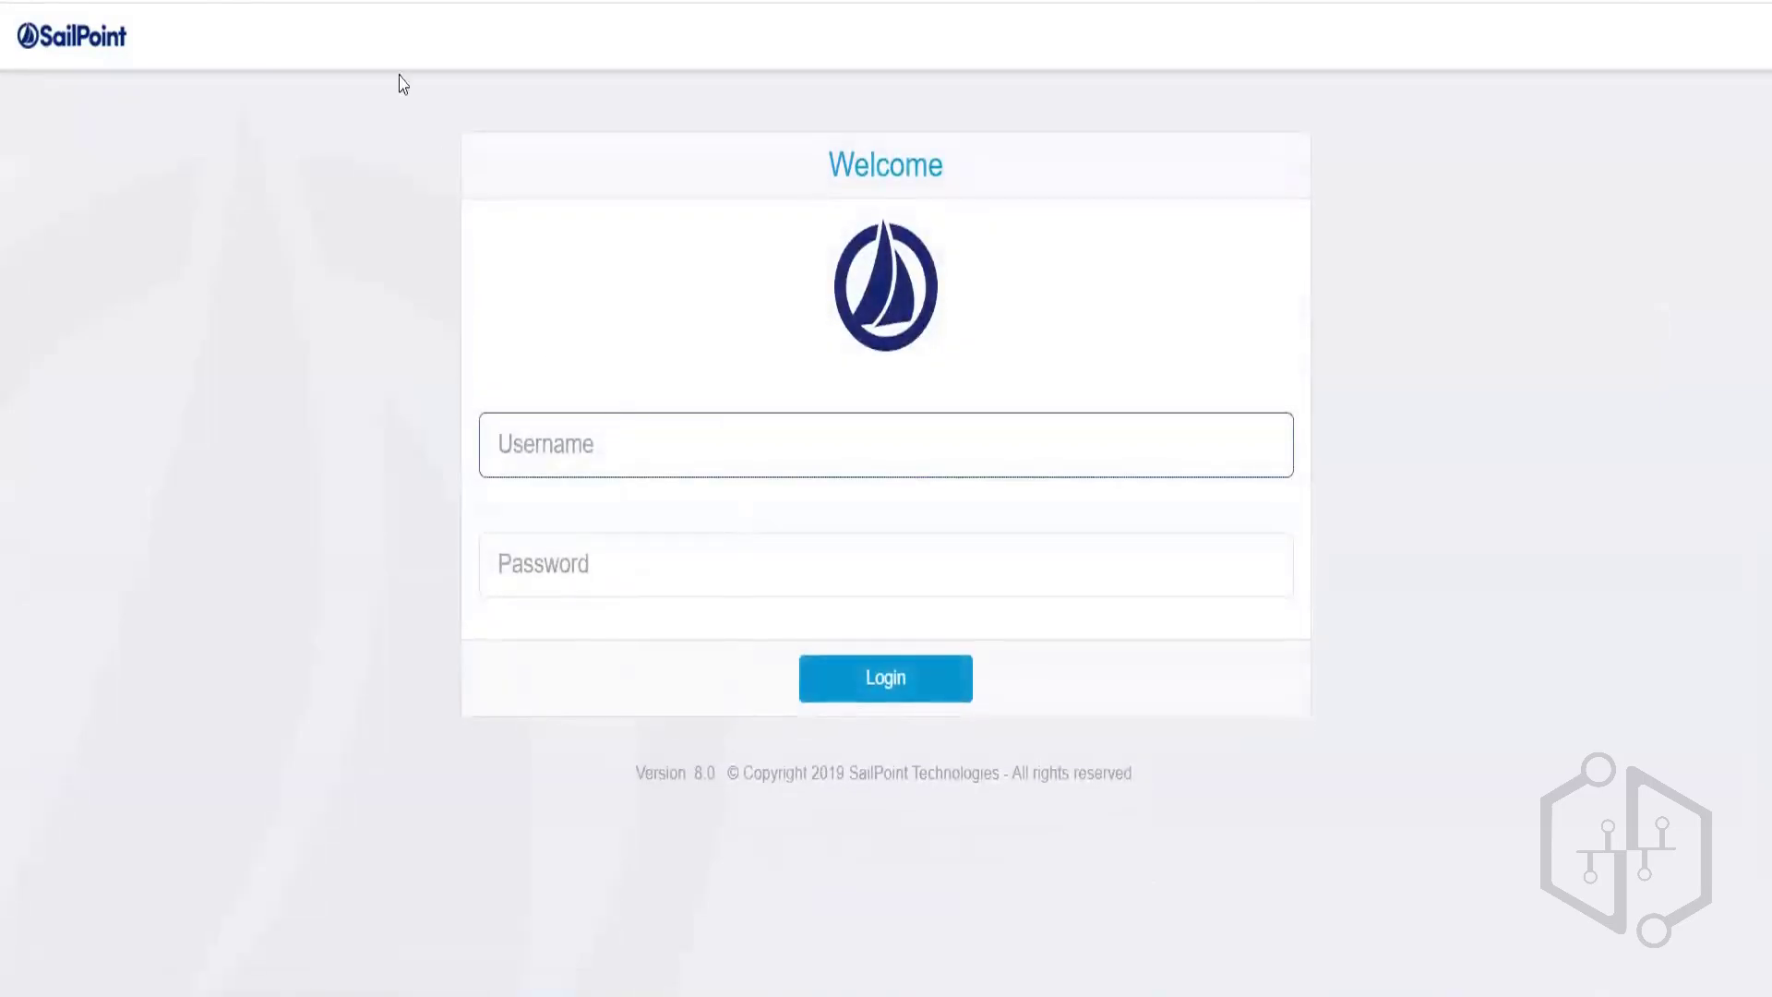
Log back in as the spadmin administrator and dismiss Chrome's password breach warning.
type("spadmin")
key("Tab")
type("admin")
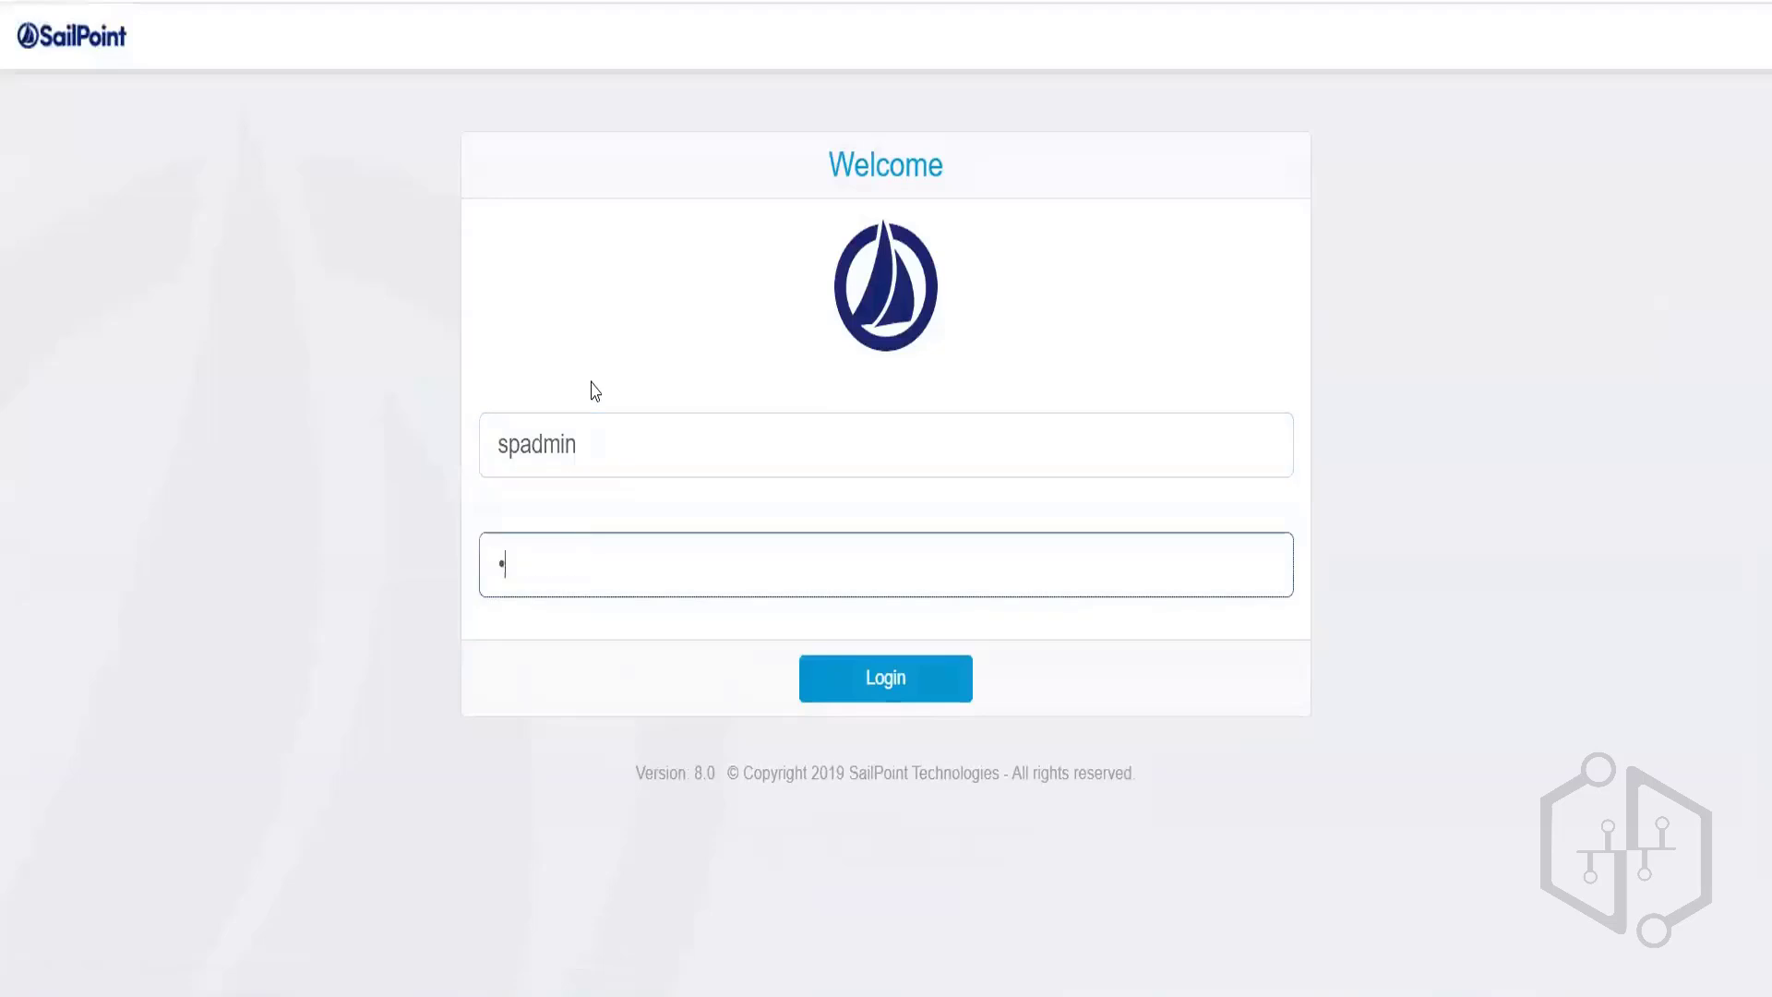
key("Return")
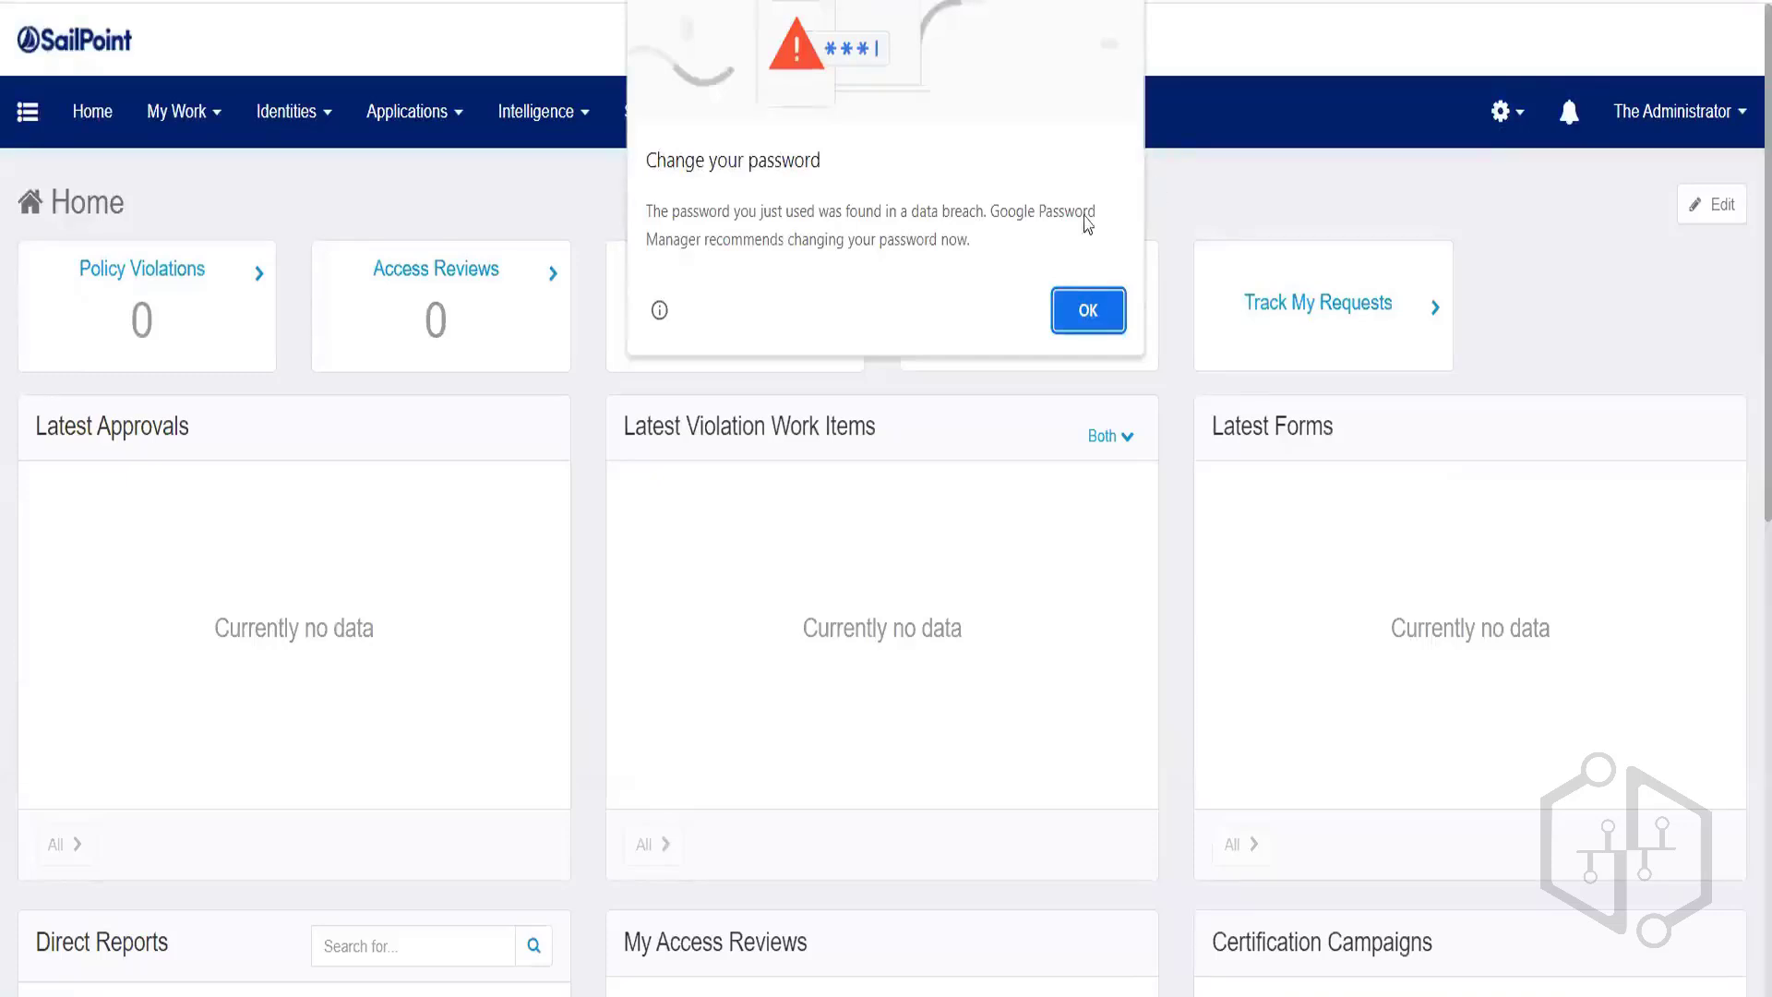
left_click(1080, 311)
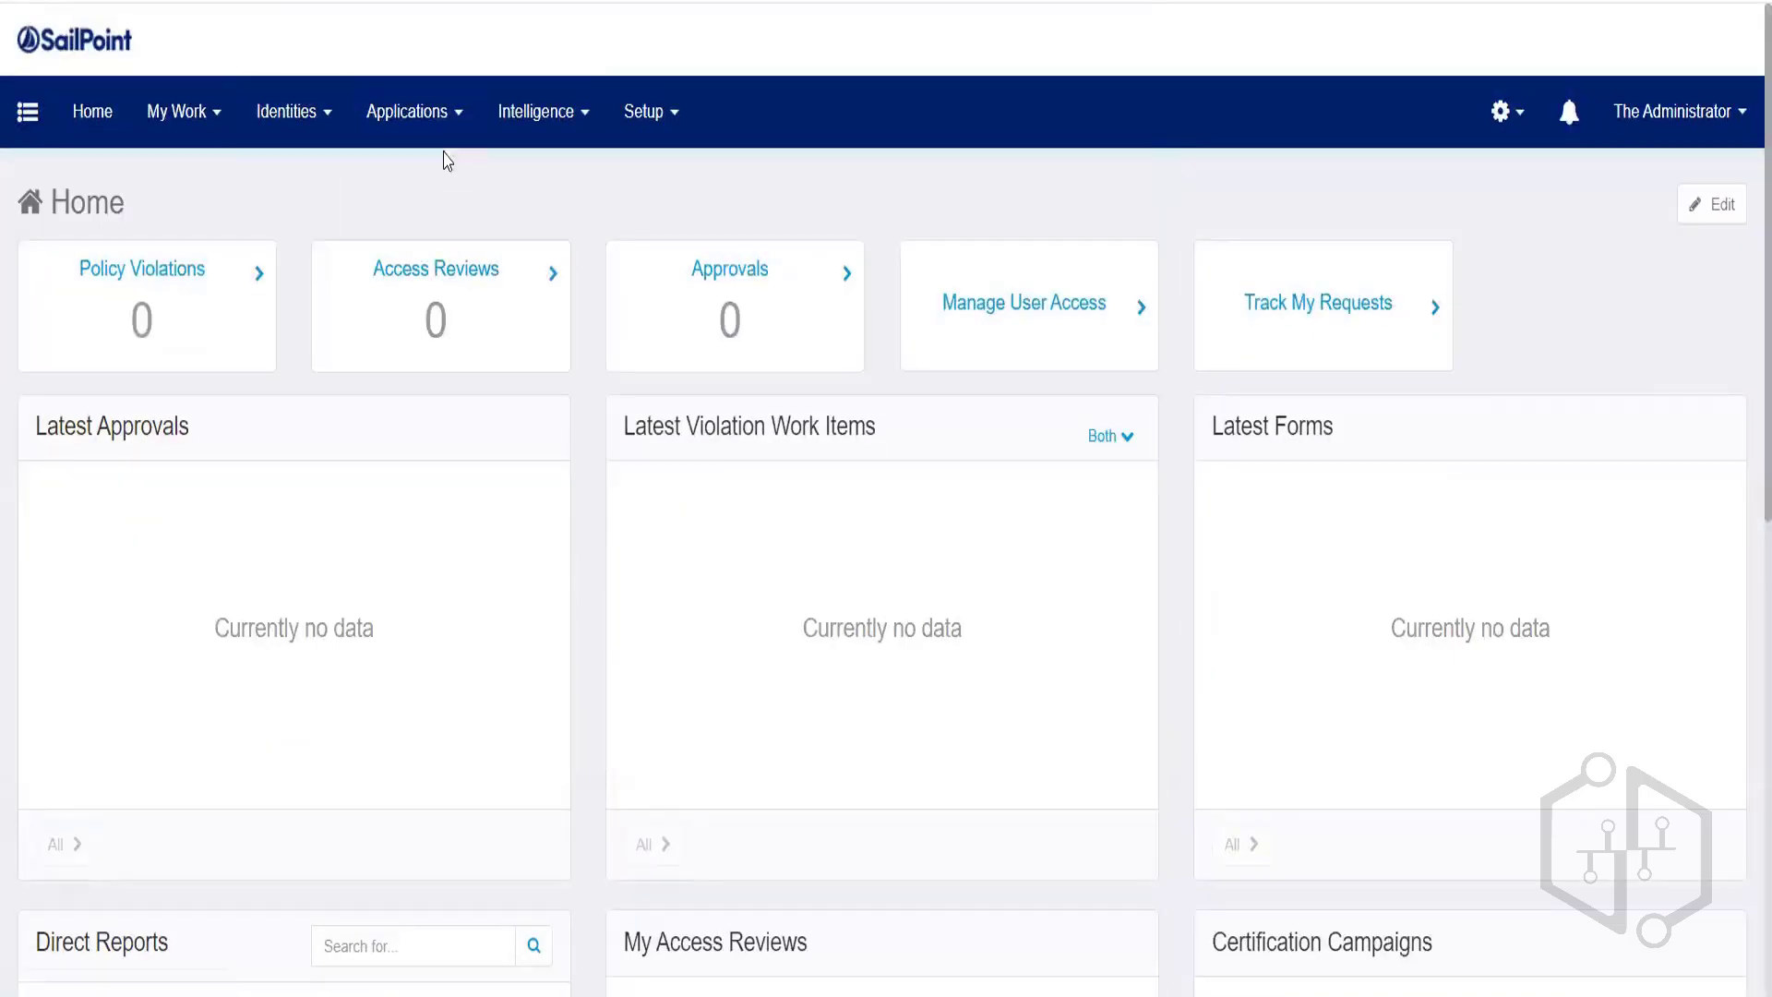
left_click(439, 115)
Open HR Application - FT Employee and look through each of its settings tabs.
left_click(470, 184)
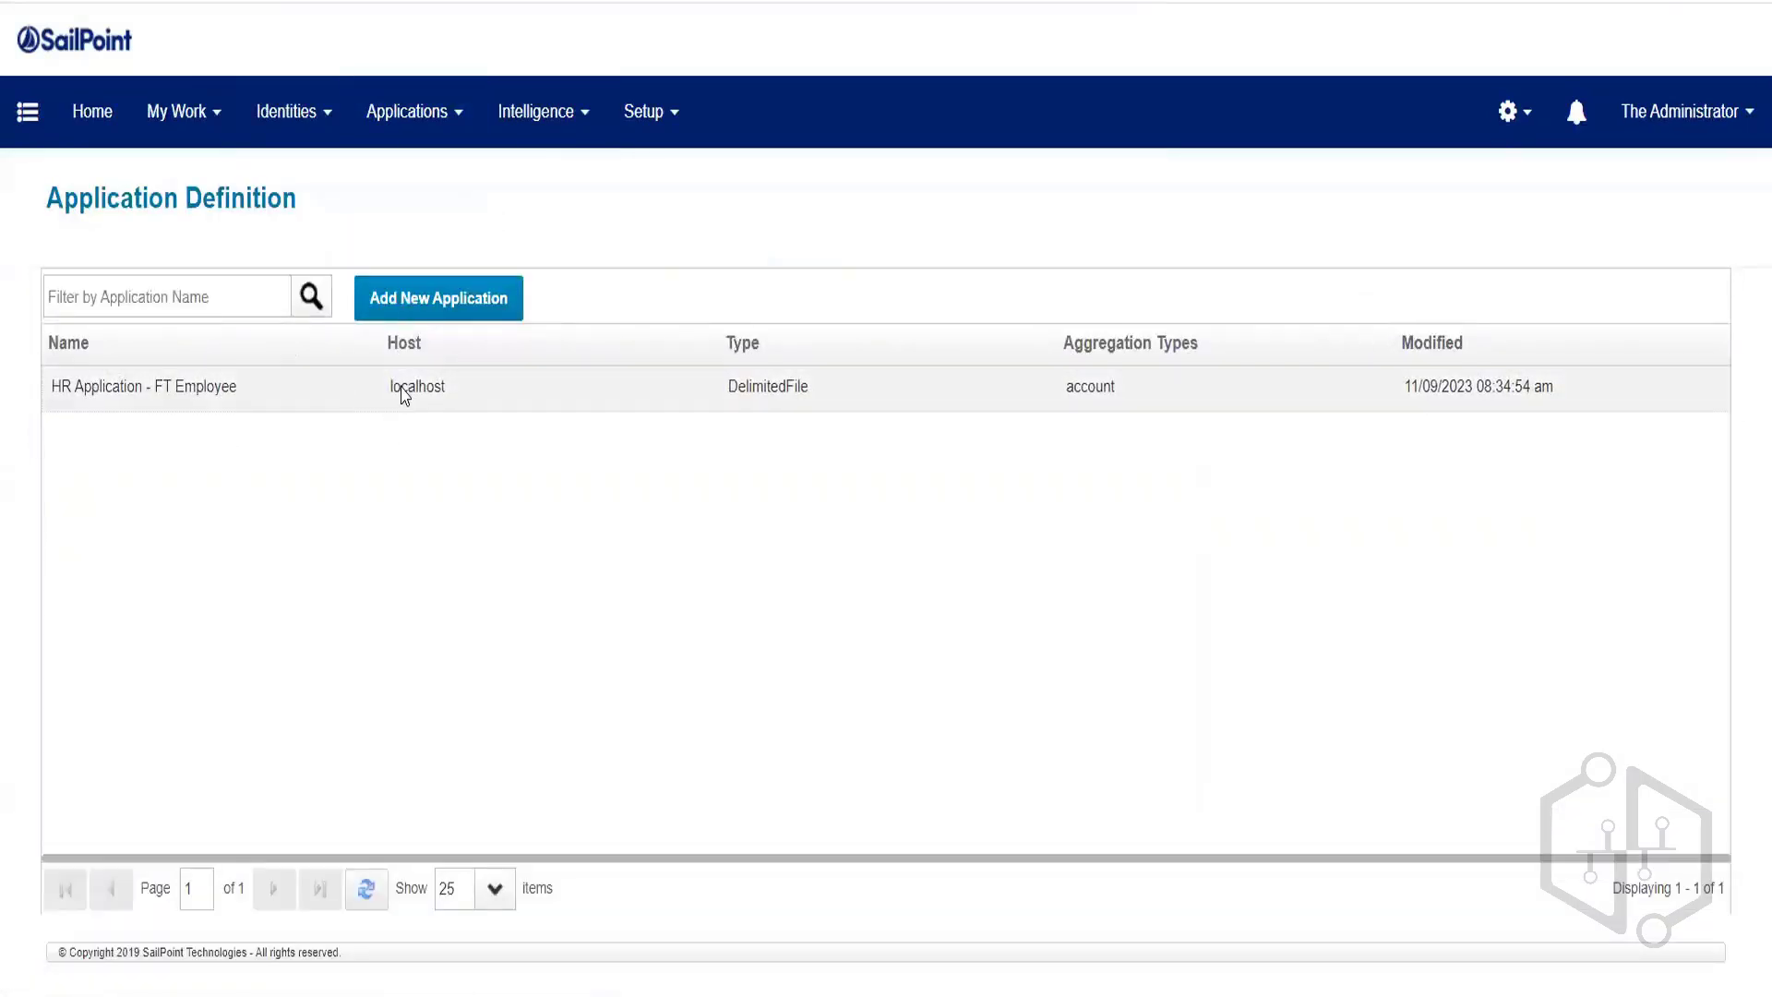
left_click(358, 397)
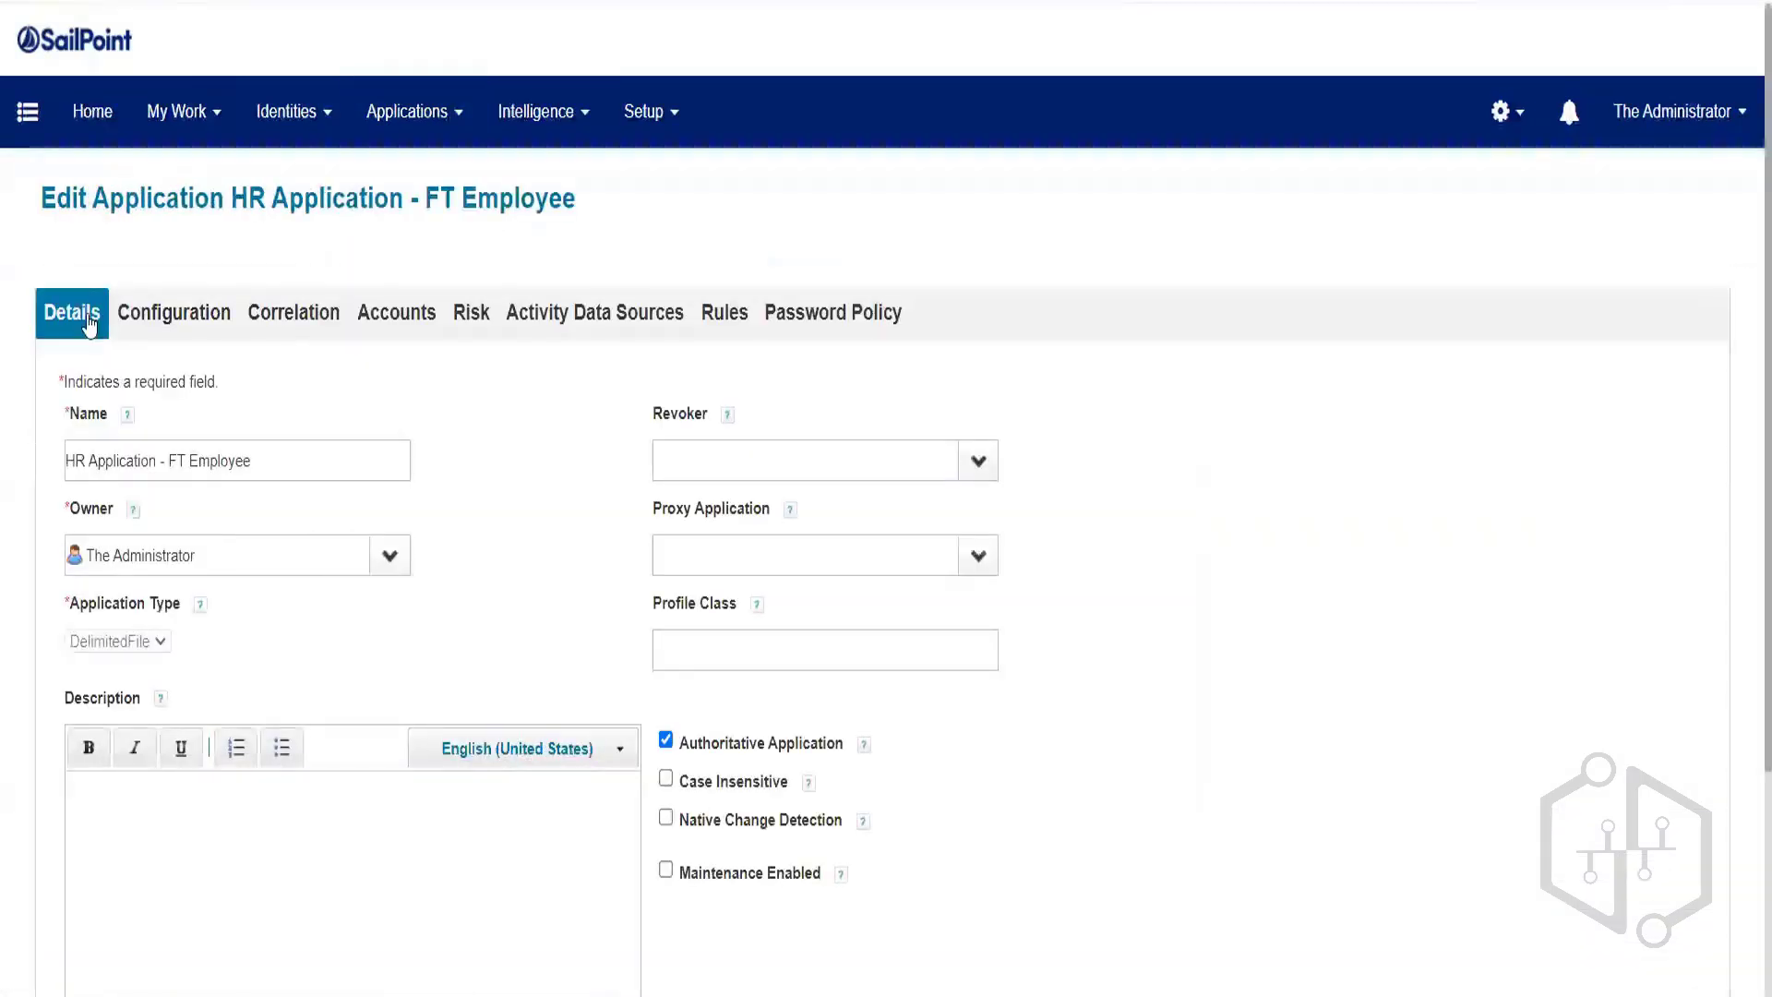
left_click(194, 319)
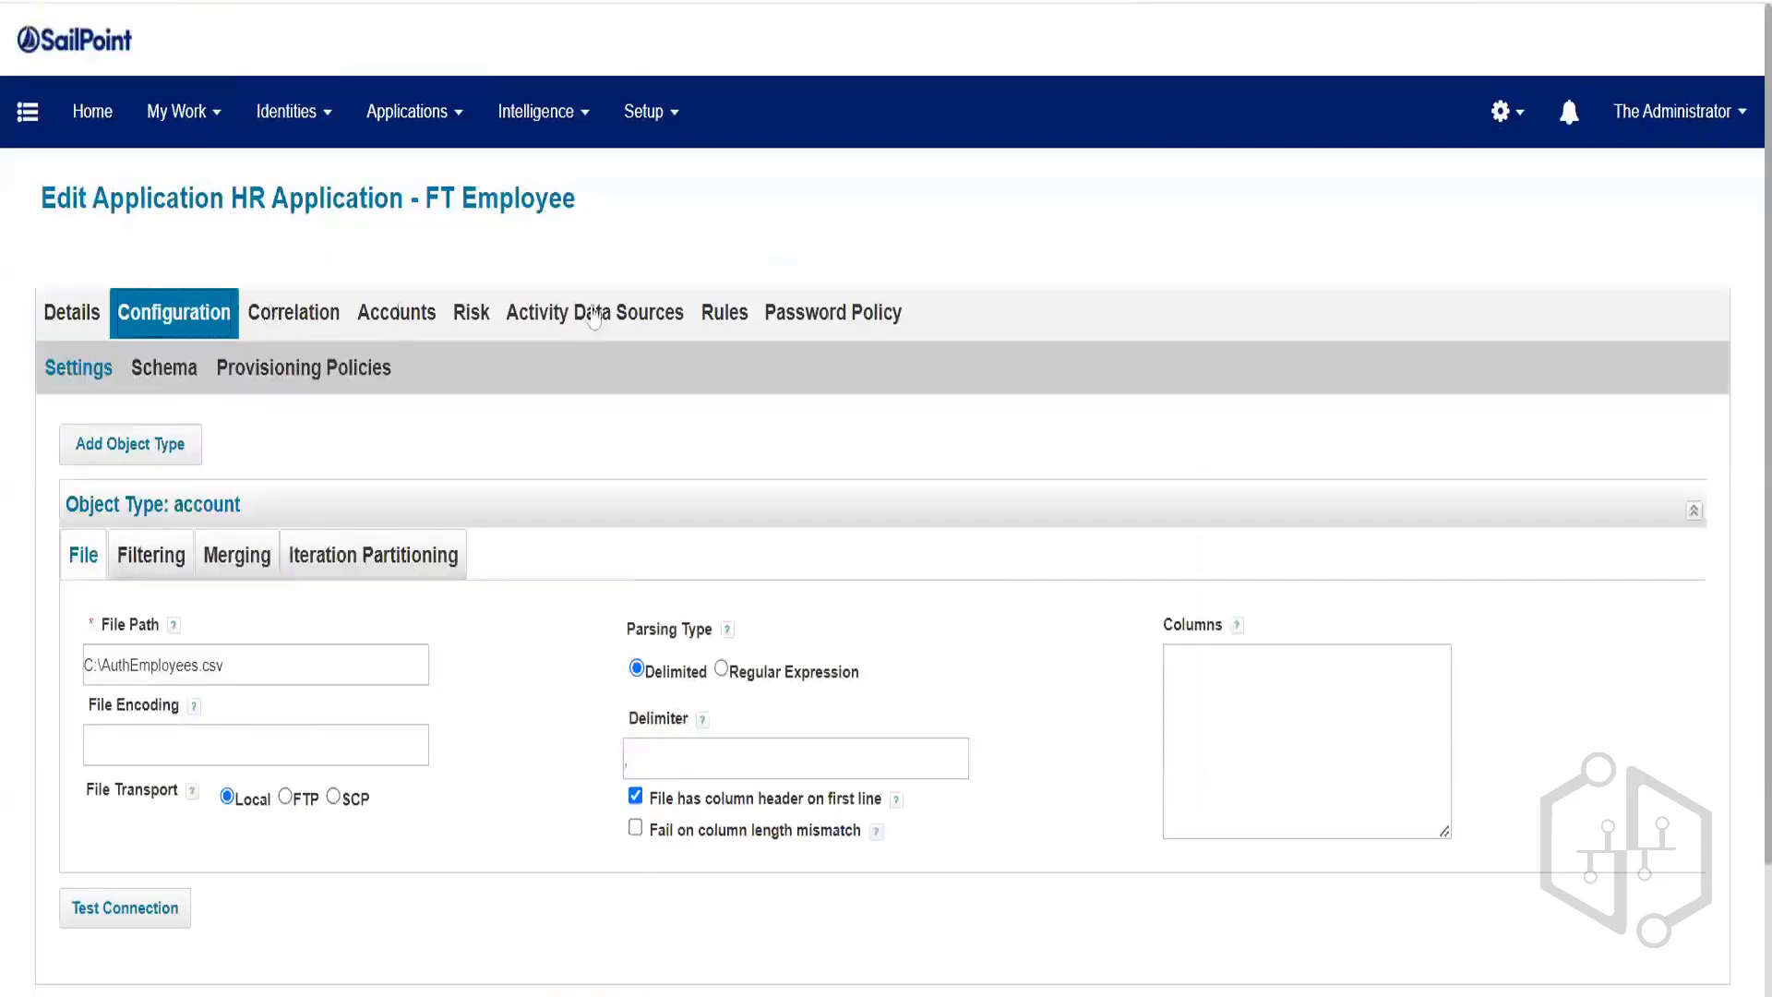
left_click(301, 312)
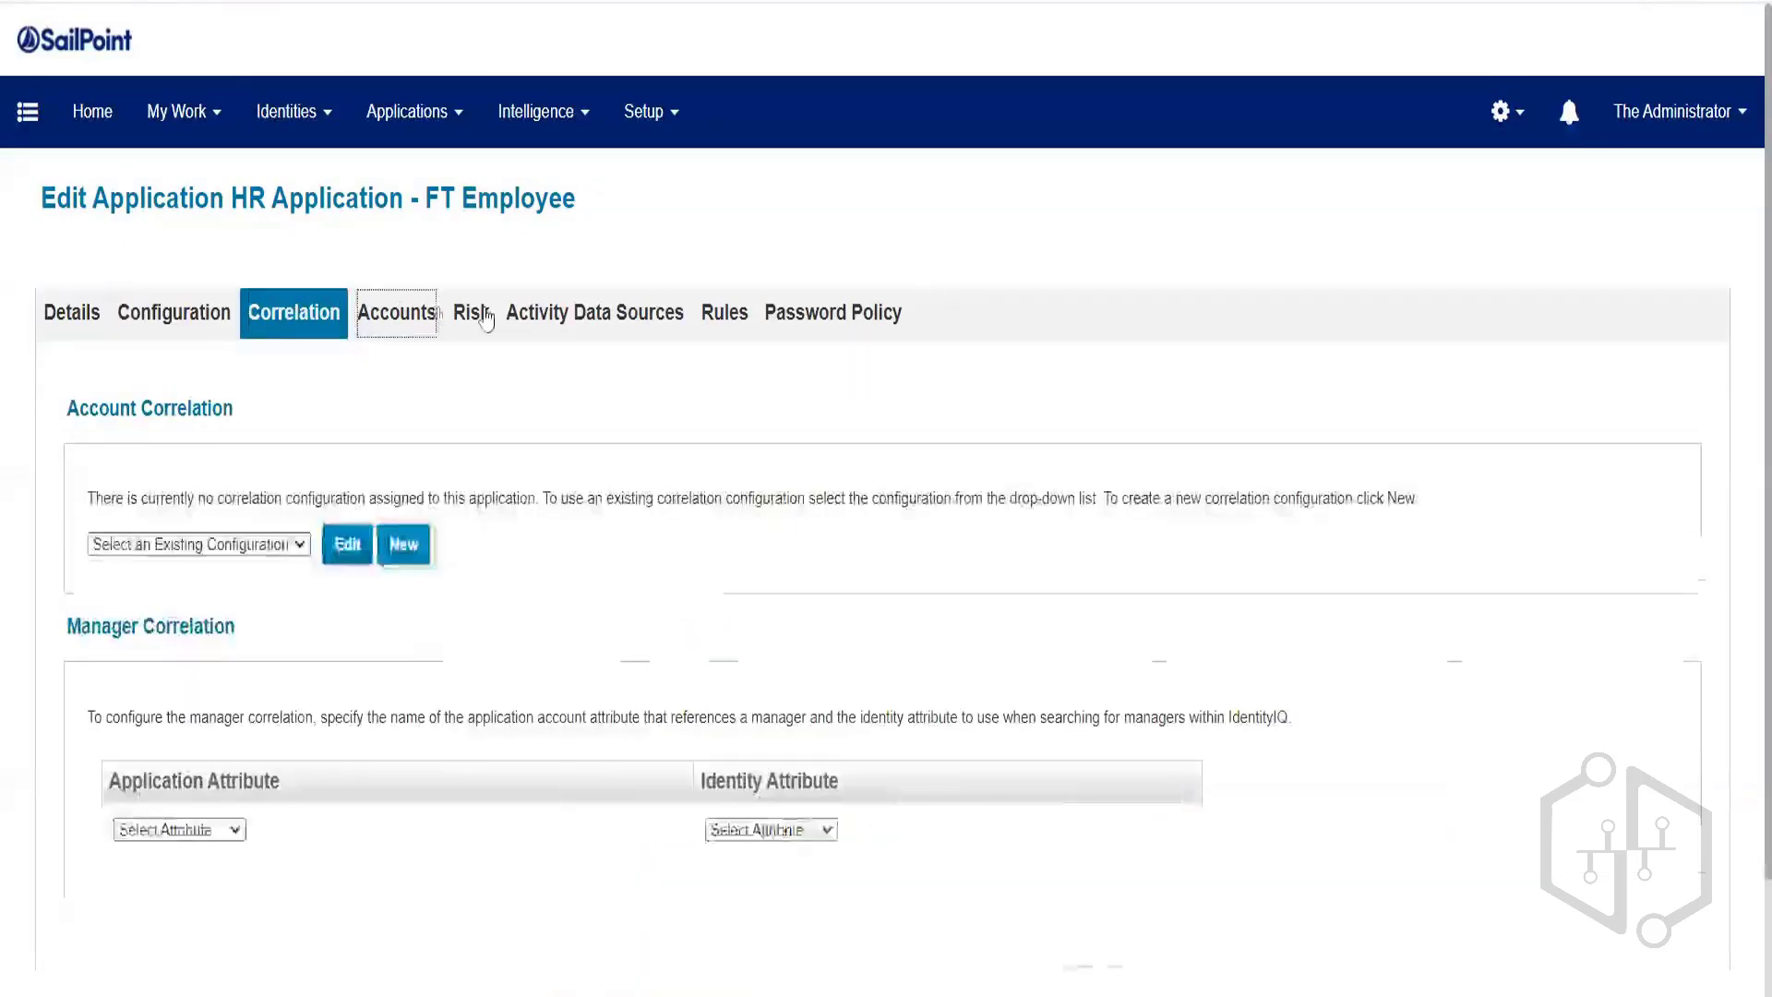
left_click(469, 312)
left_click(619, 313)
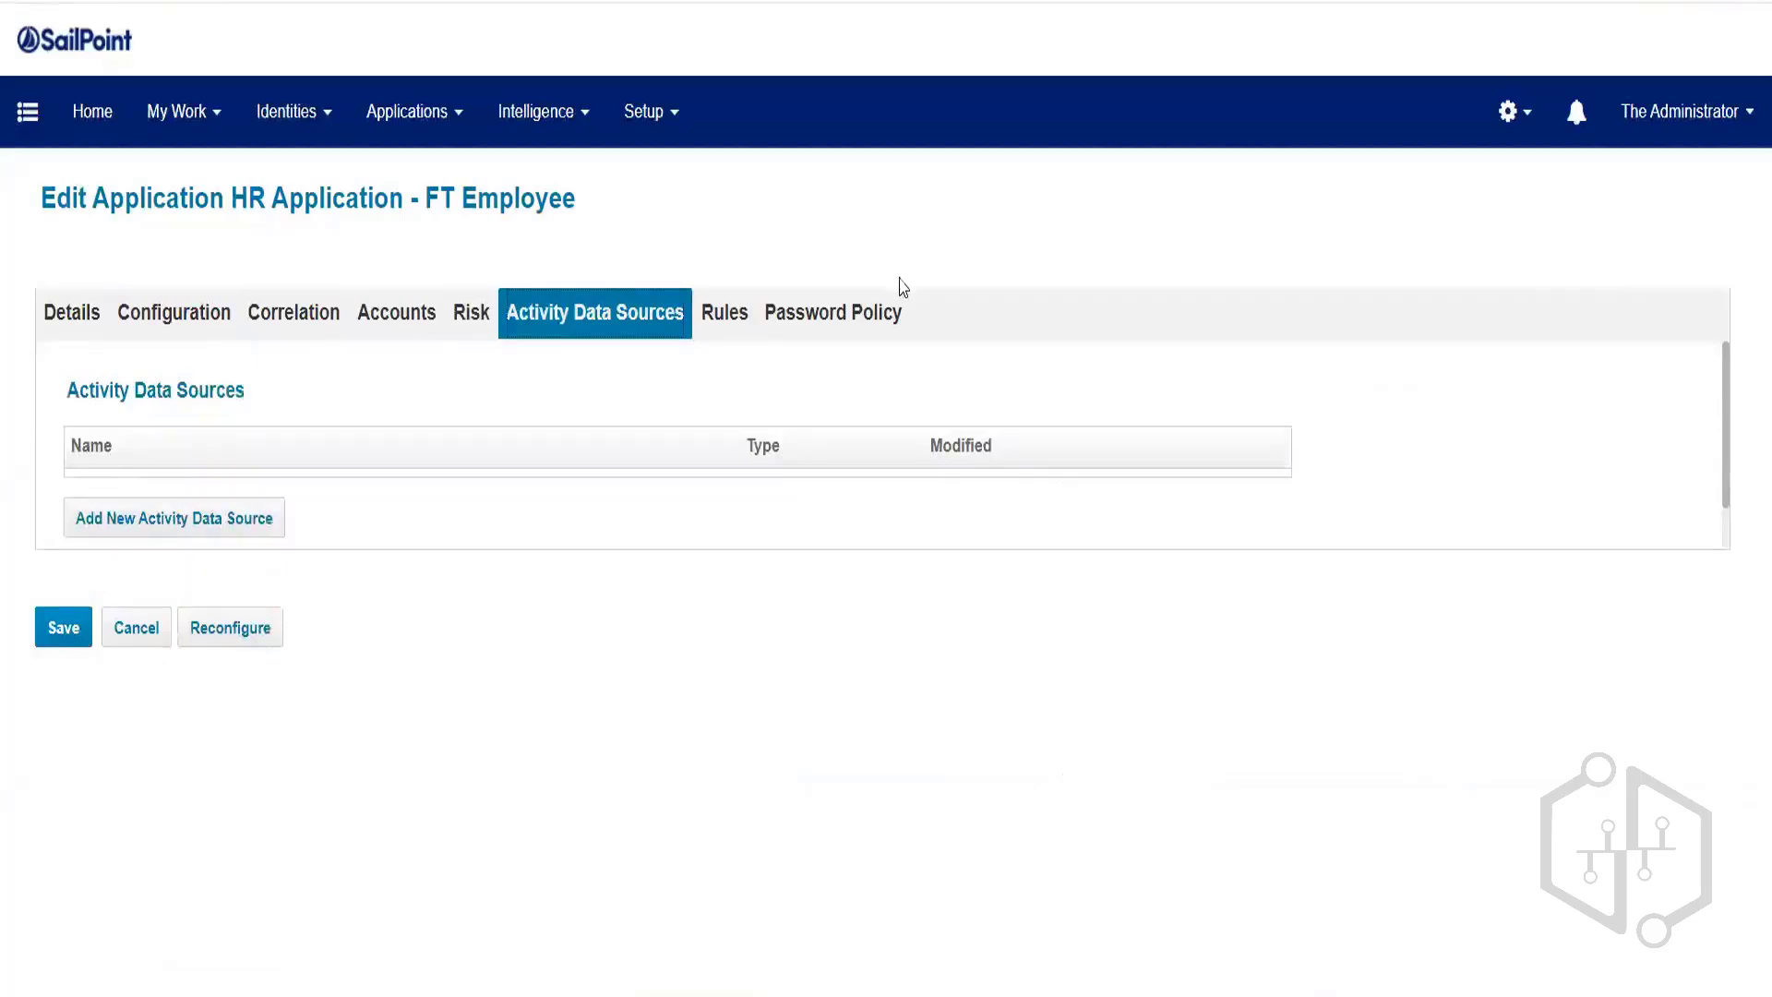
left_click(828, 324)
left_click(725, 312)
left_click(80, 310)
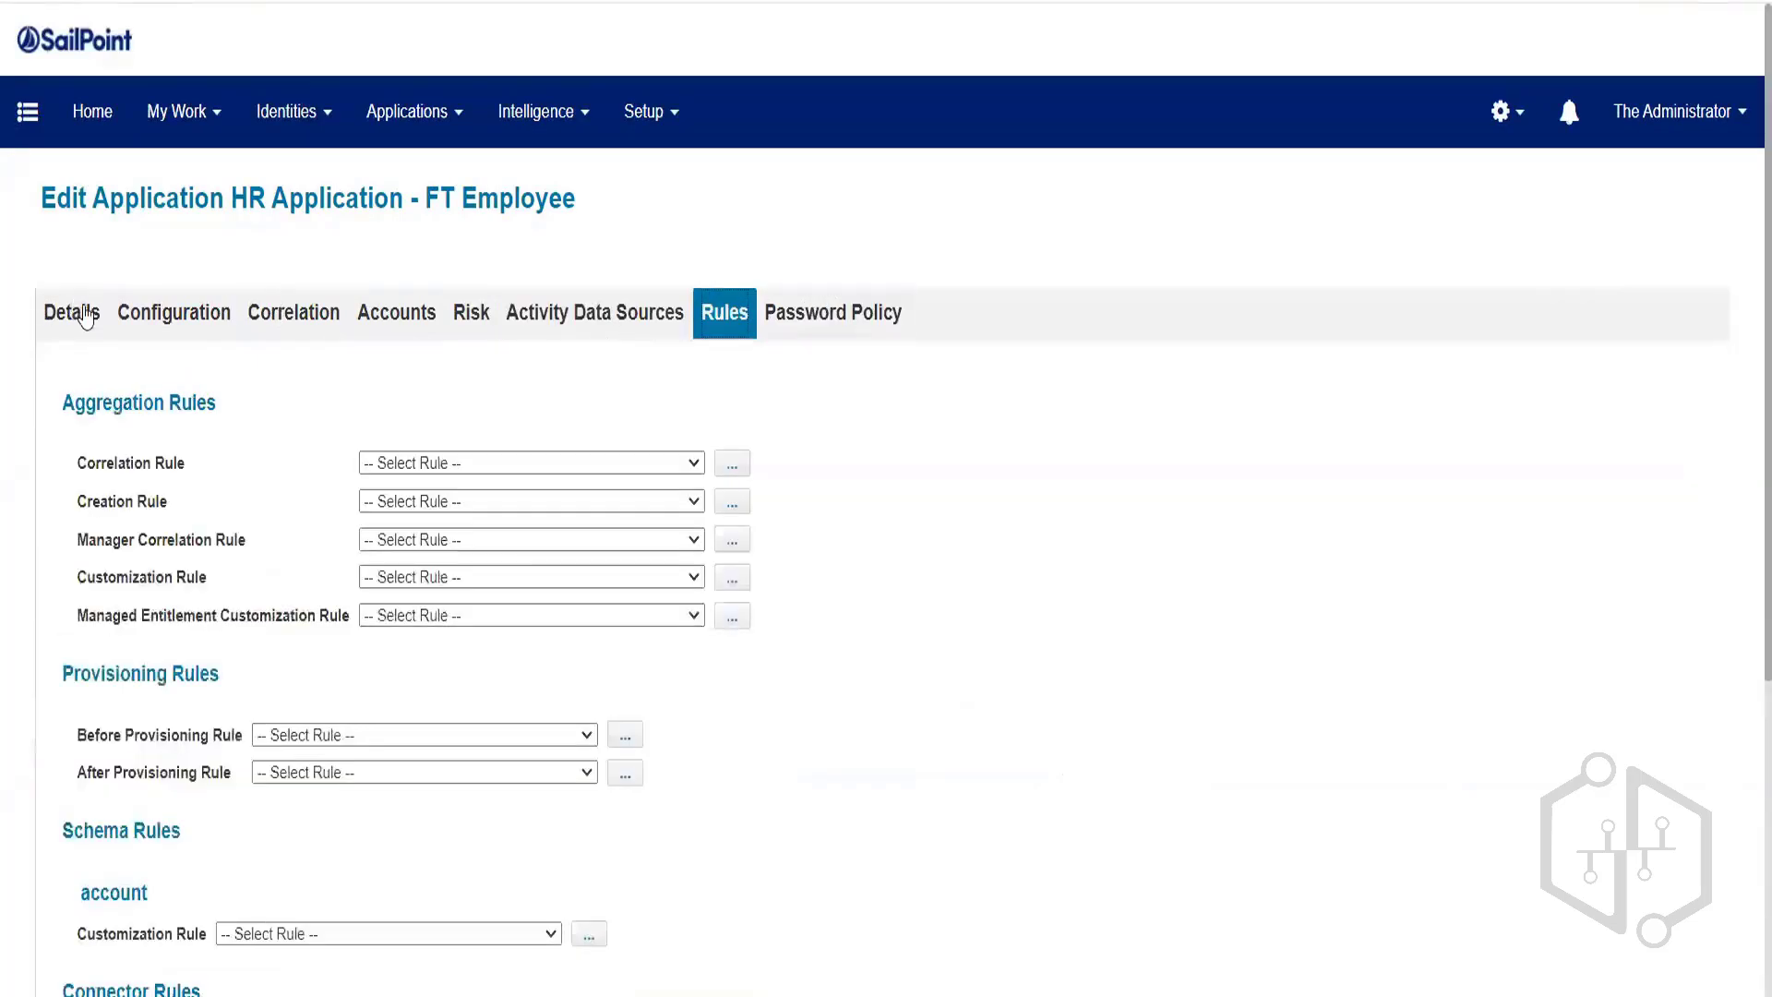
Cancel out of the application editor unchanged and go to the Tasks page.
scroll(564, 307, "down", 4)
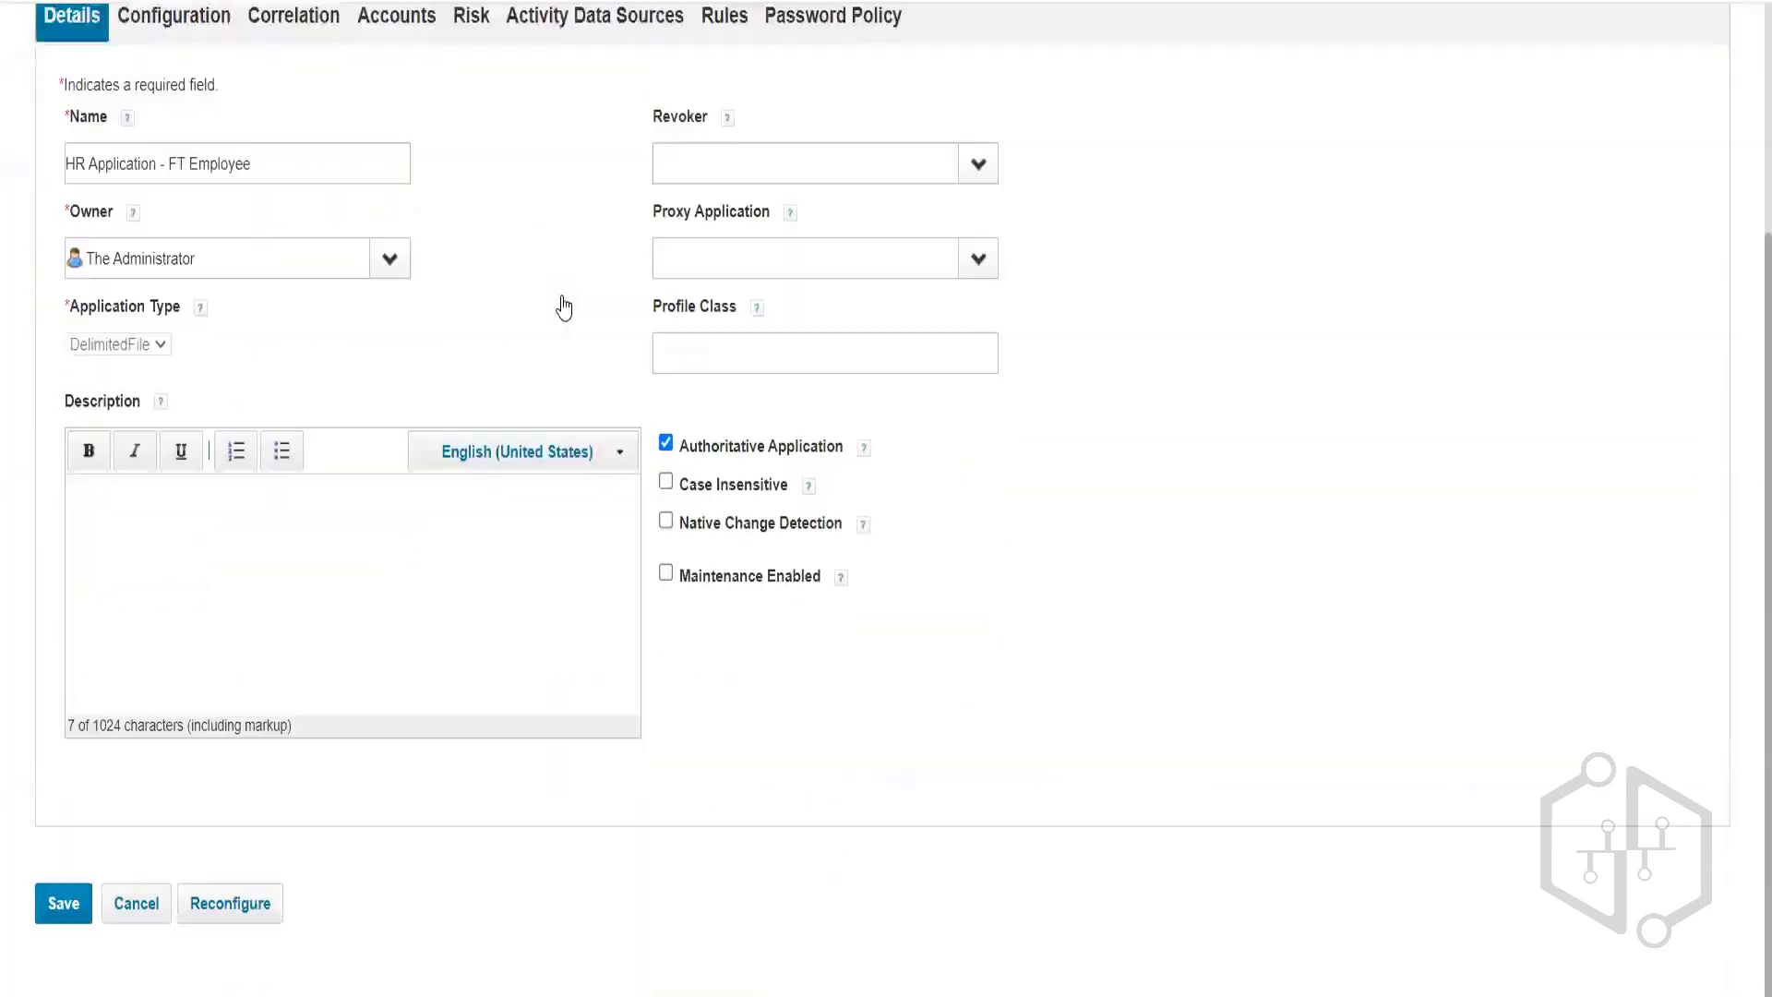
left_click(150, 913)
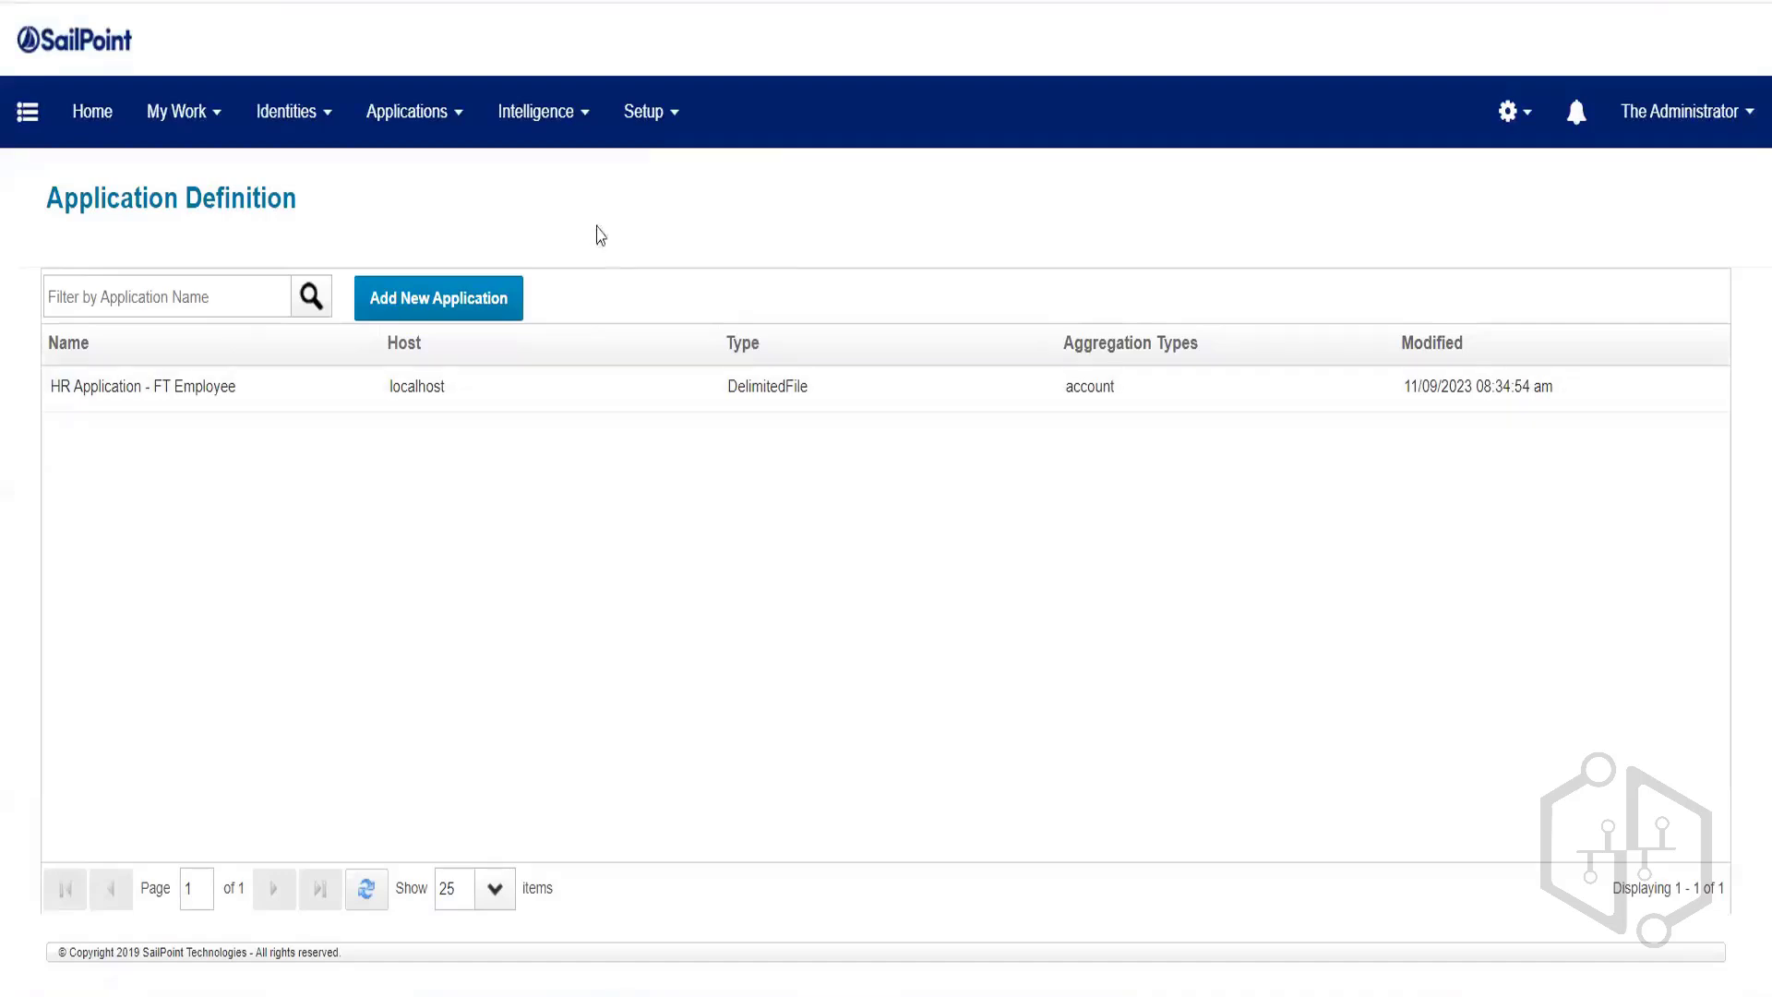
left_click(645, 139)
left_click(659, 450)
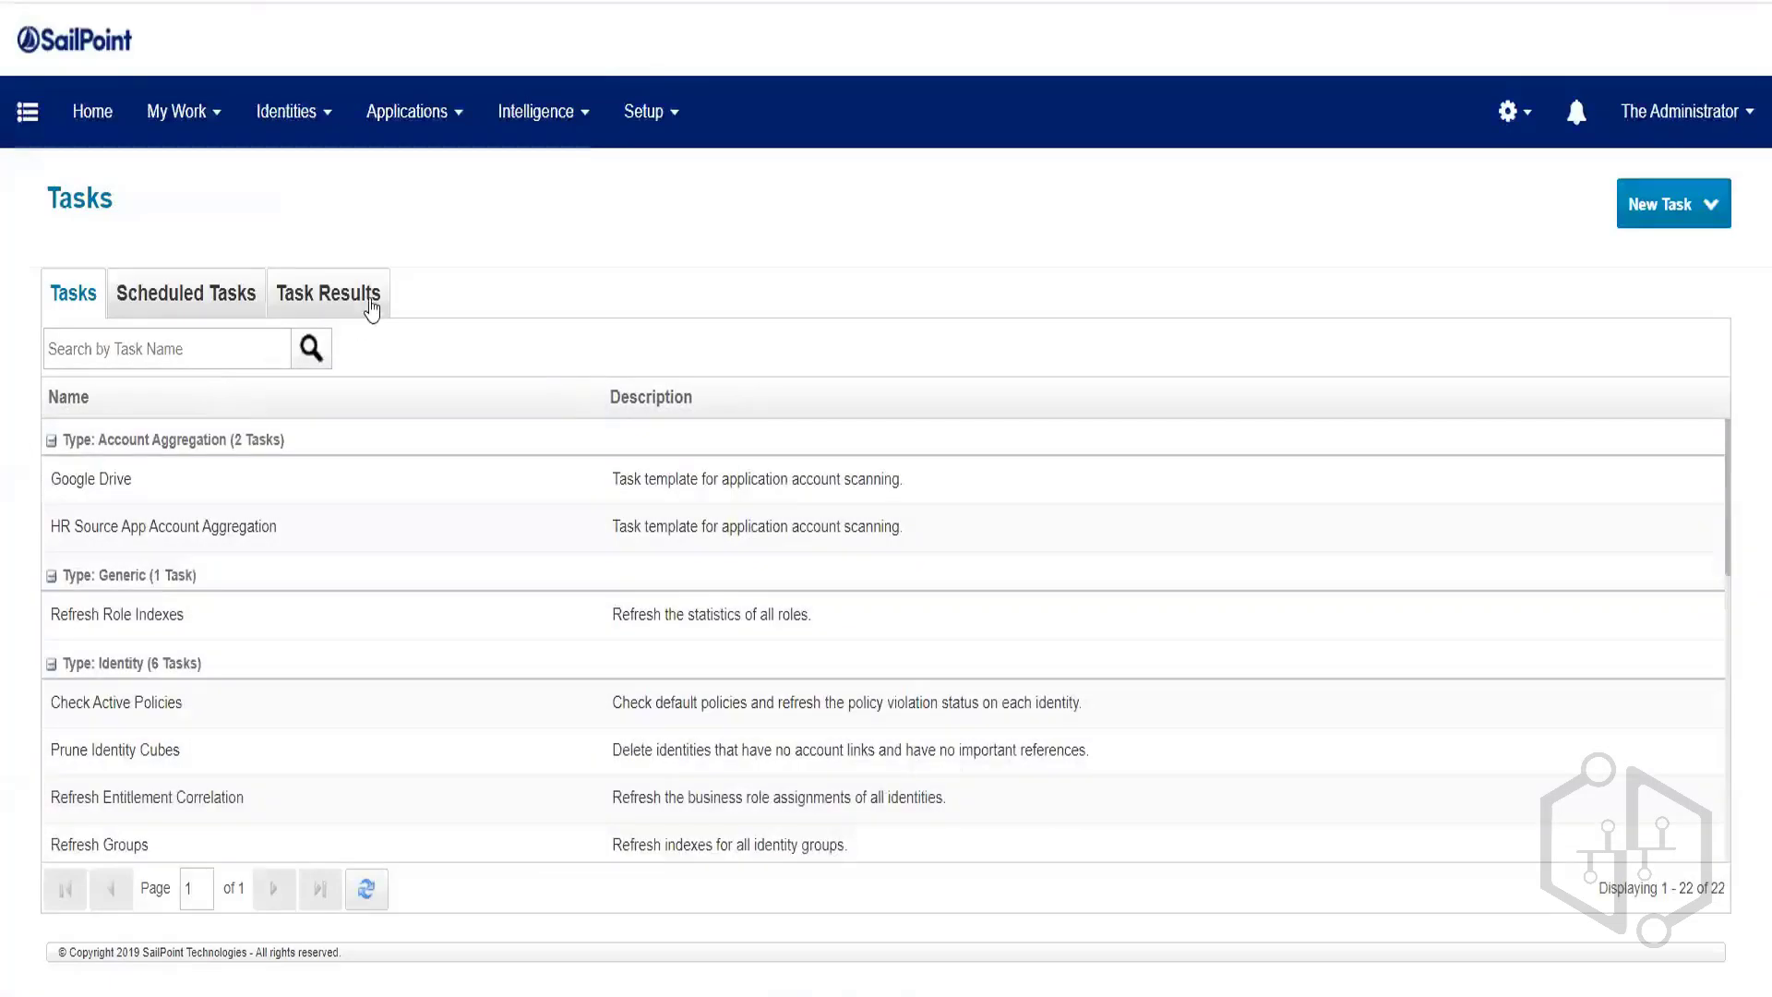
Confirm HR Source App Account Aggregation and Update Identity 1a both show Success in Task Results.
left_click(372, 304)
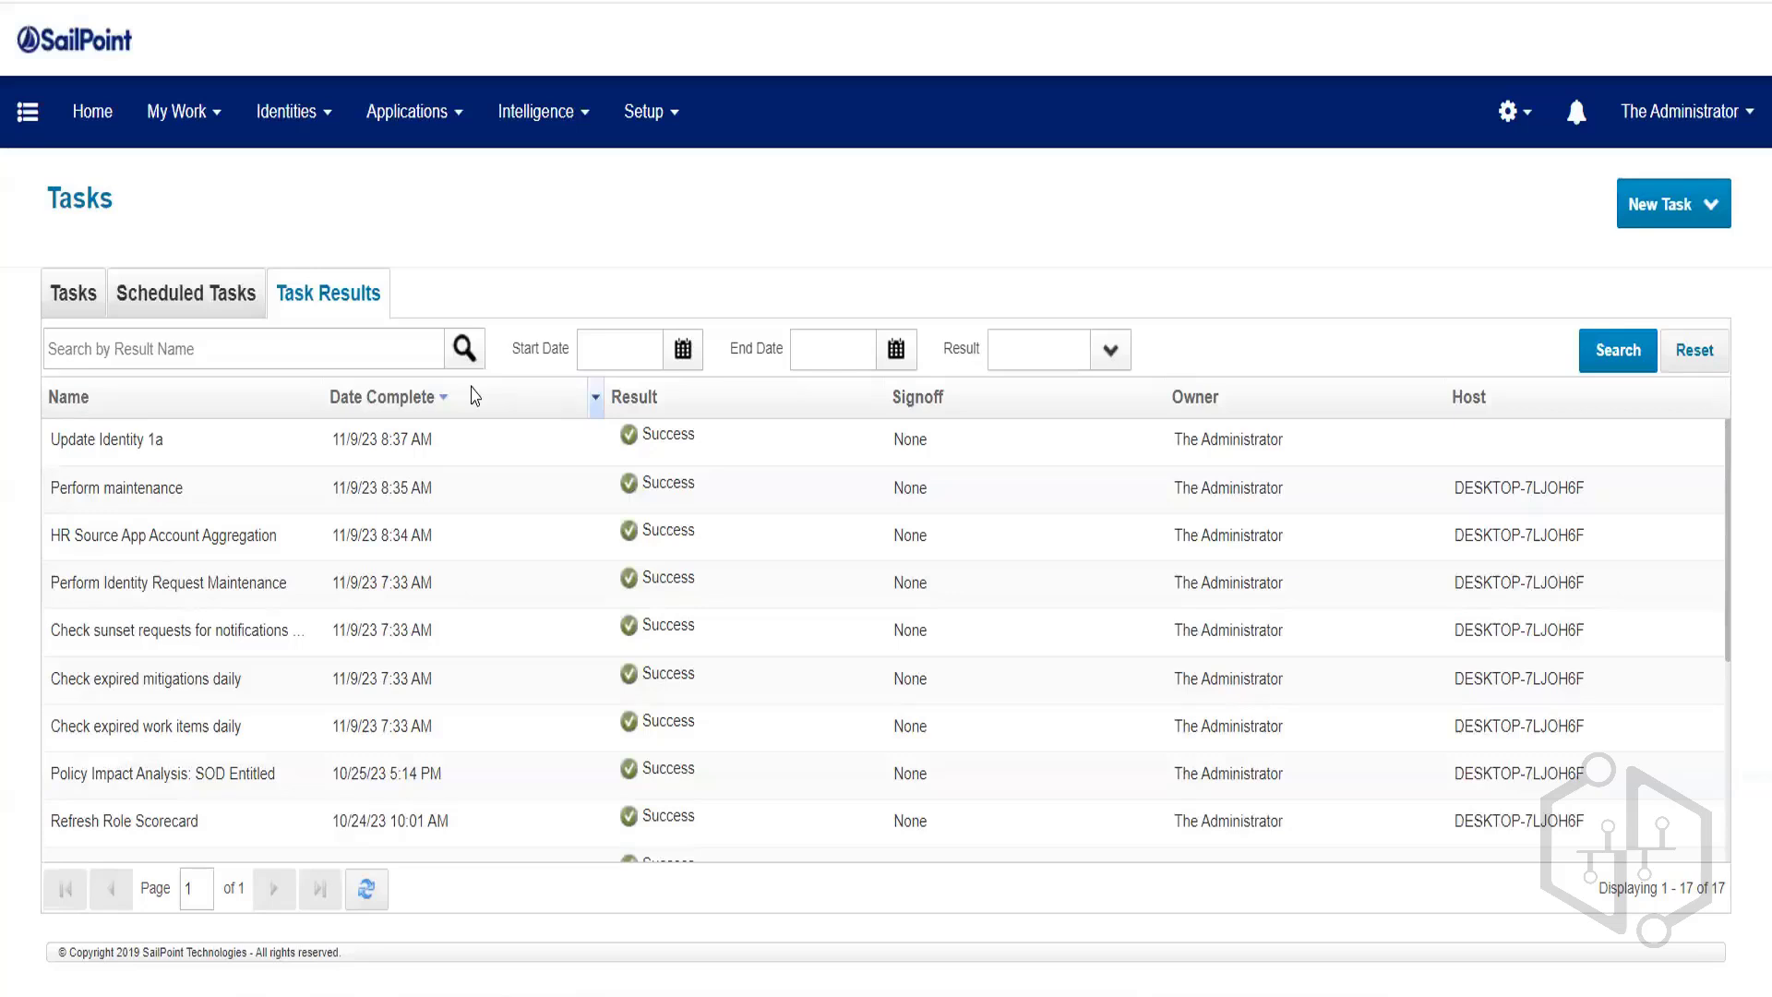
mouse_move(380, 118)
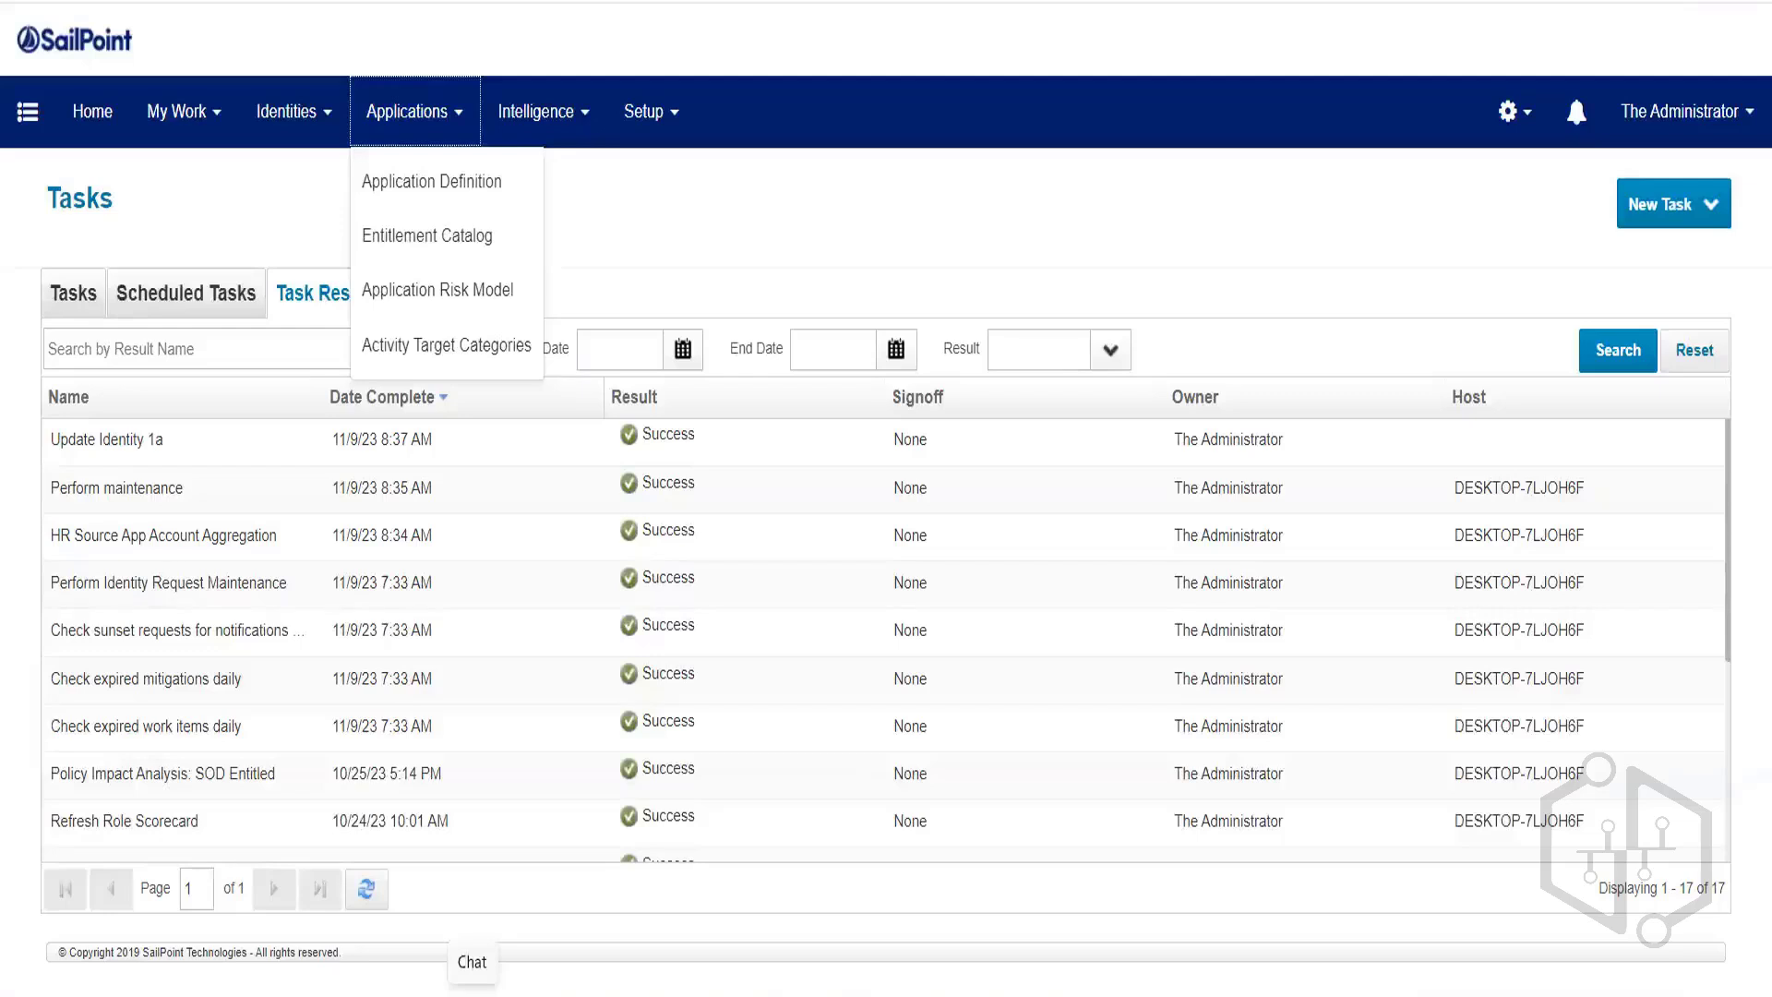
Review the HR application's account schema attributes, noting employeeId as the Identity Attribute.
left_click(463, 182)
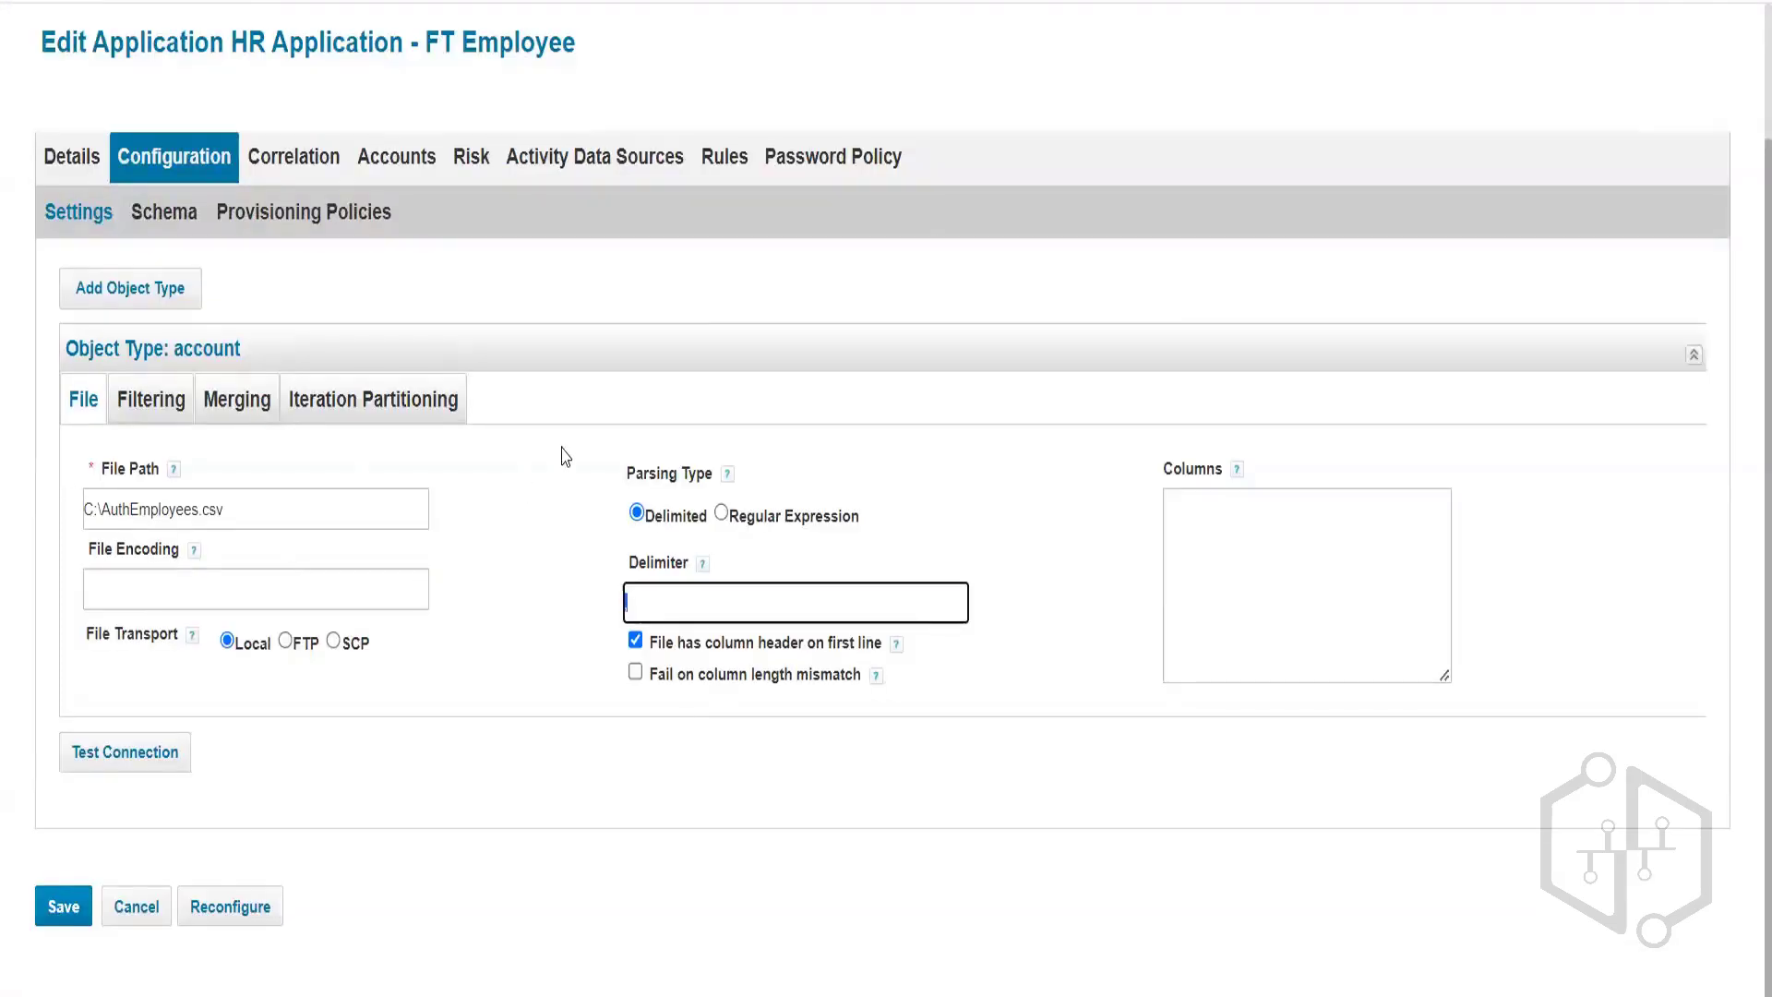
left_click(166, 212)
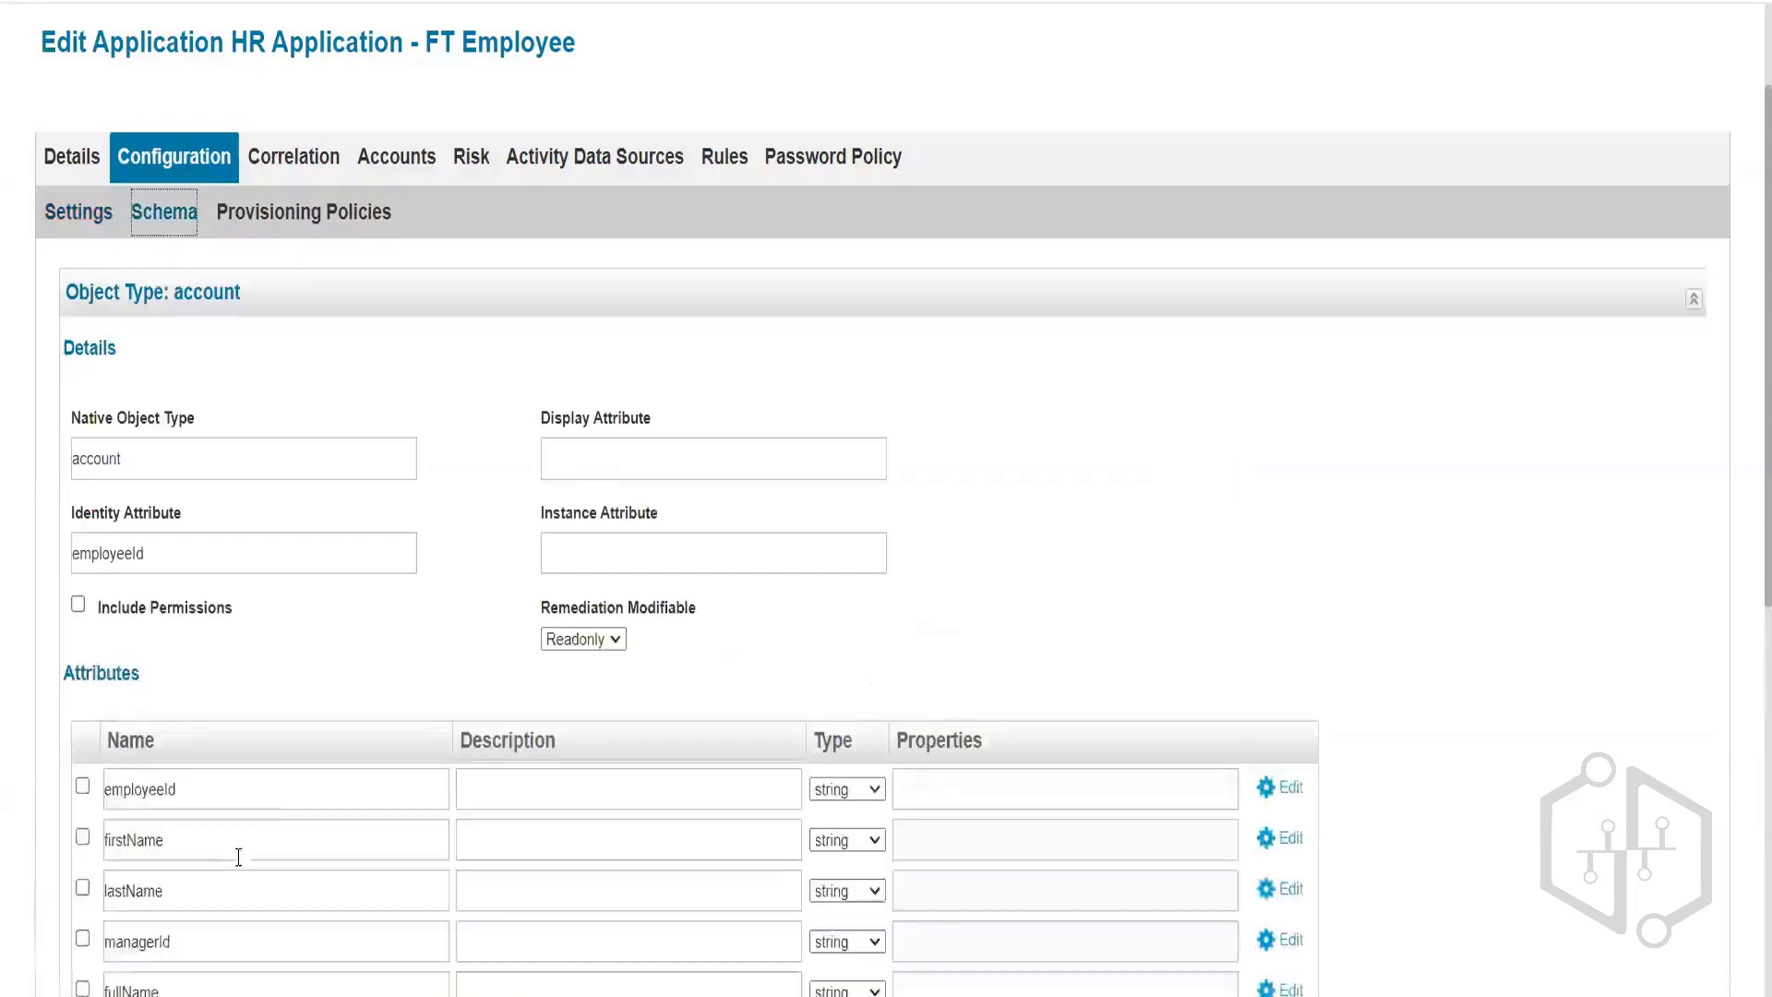
scroll(277, 802, "down", 3)
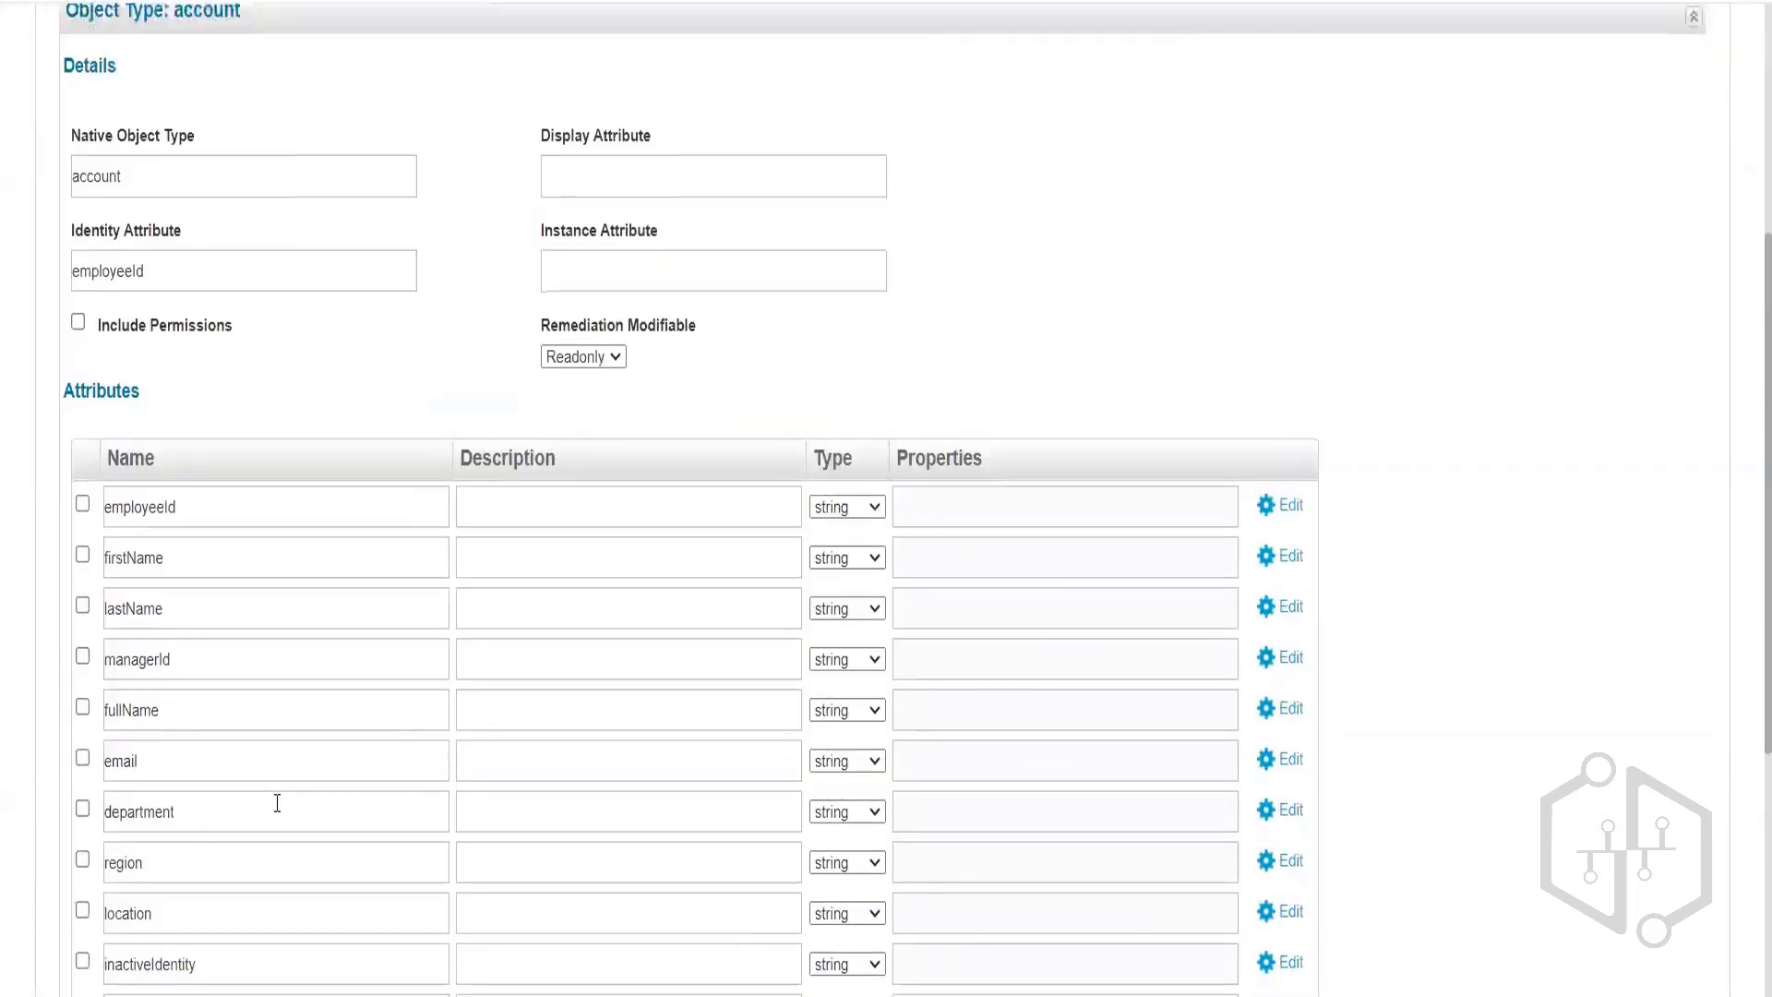
scroll(277, 802, "down", 5)
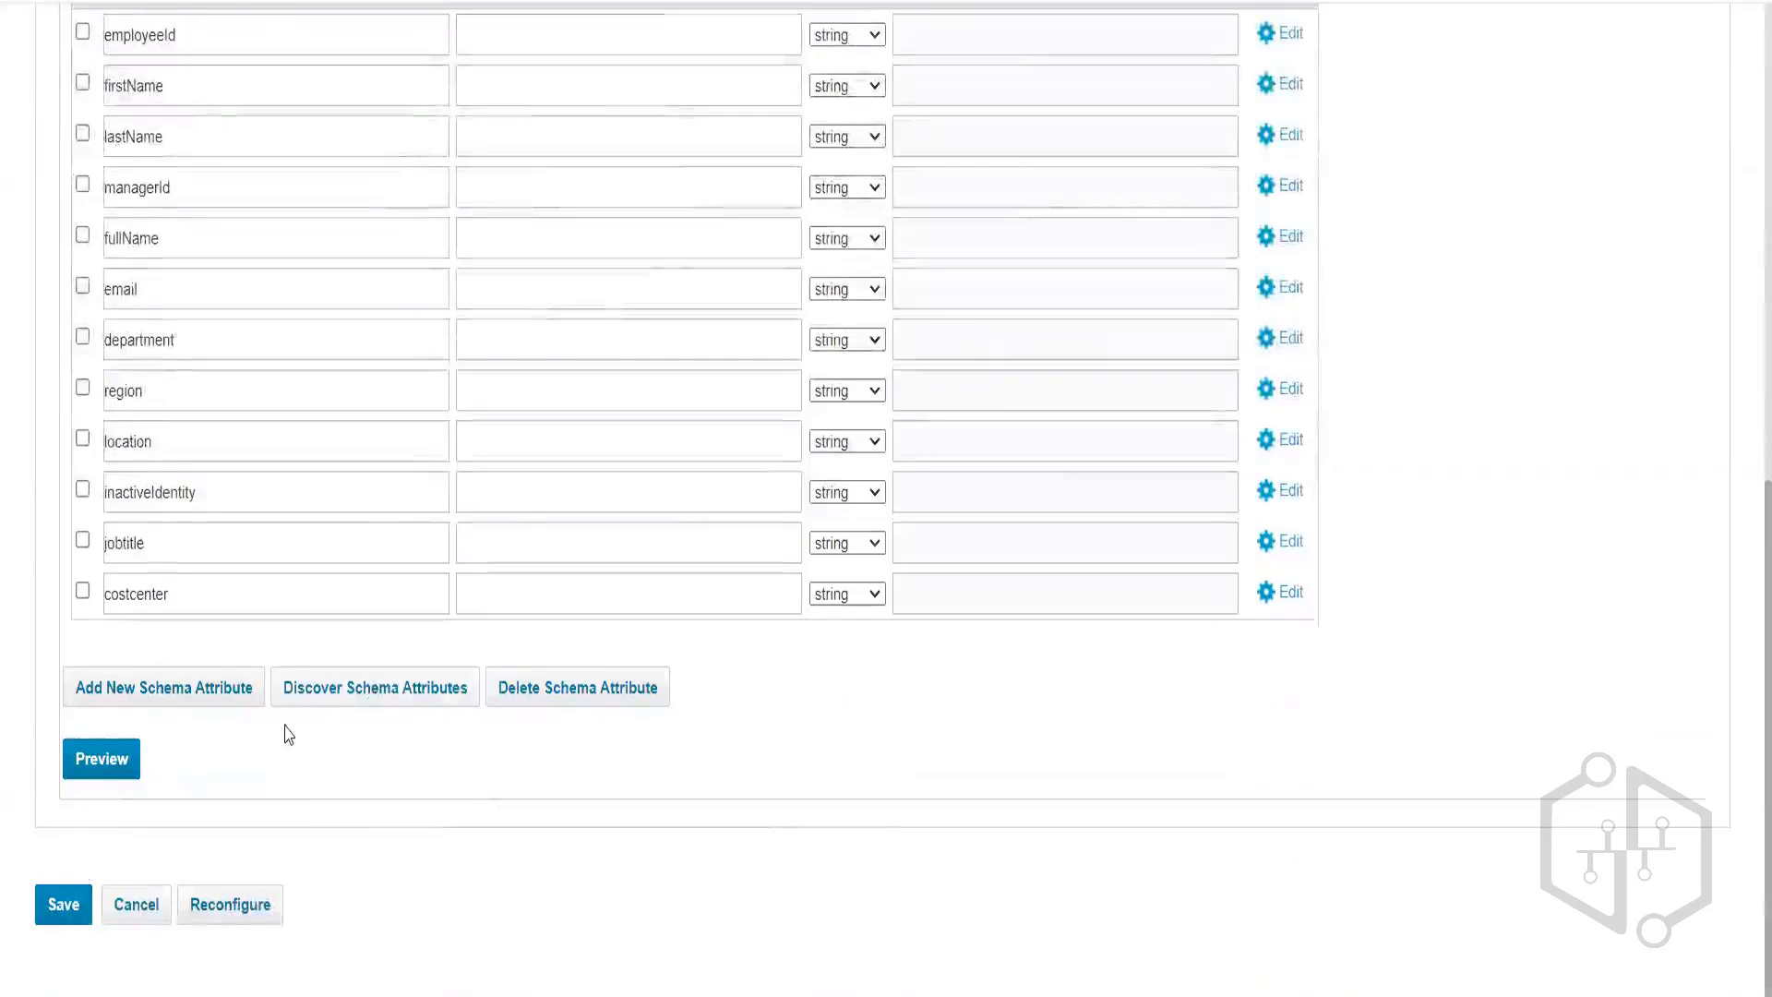
scroll(288, 735, "up", 6)
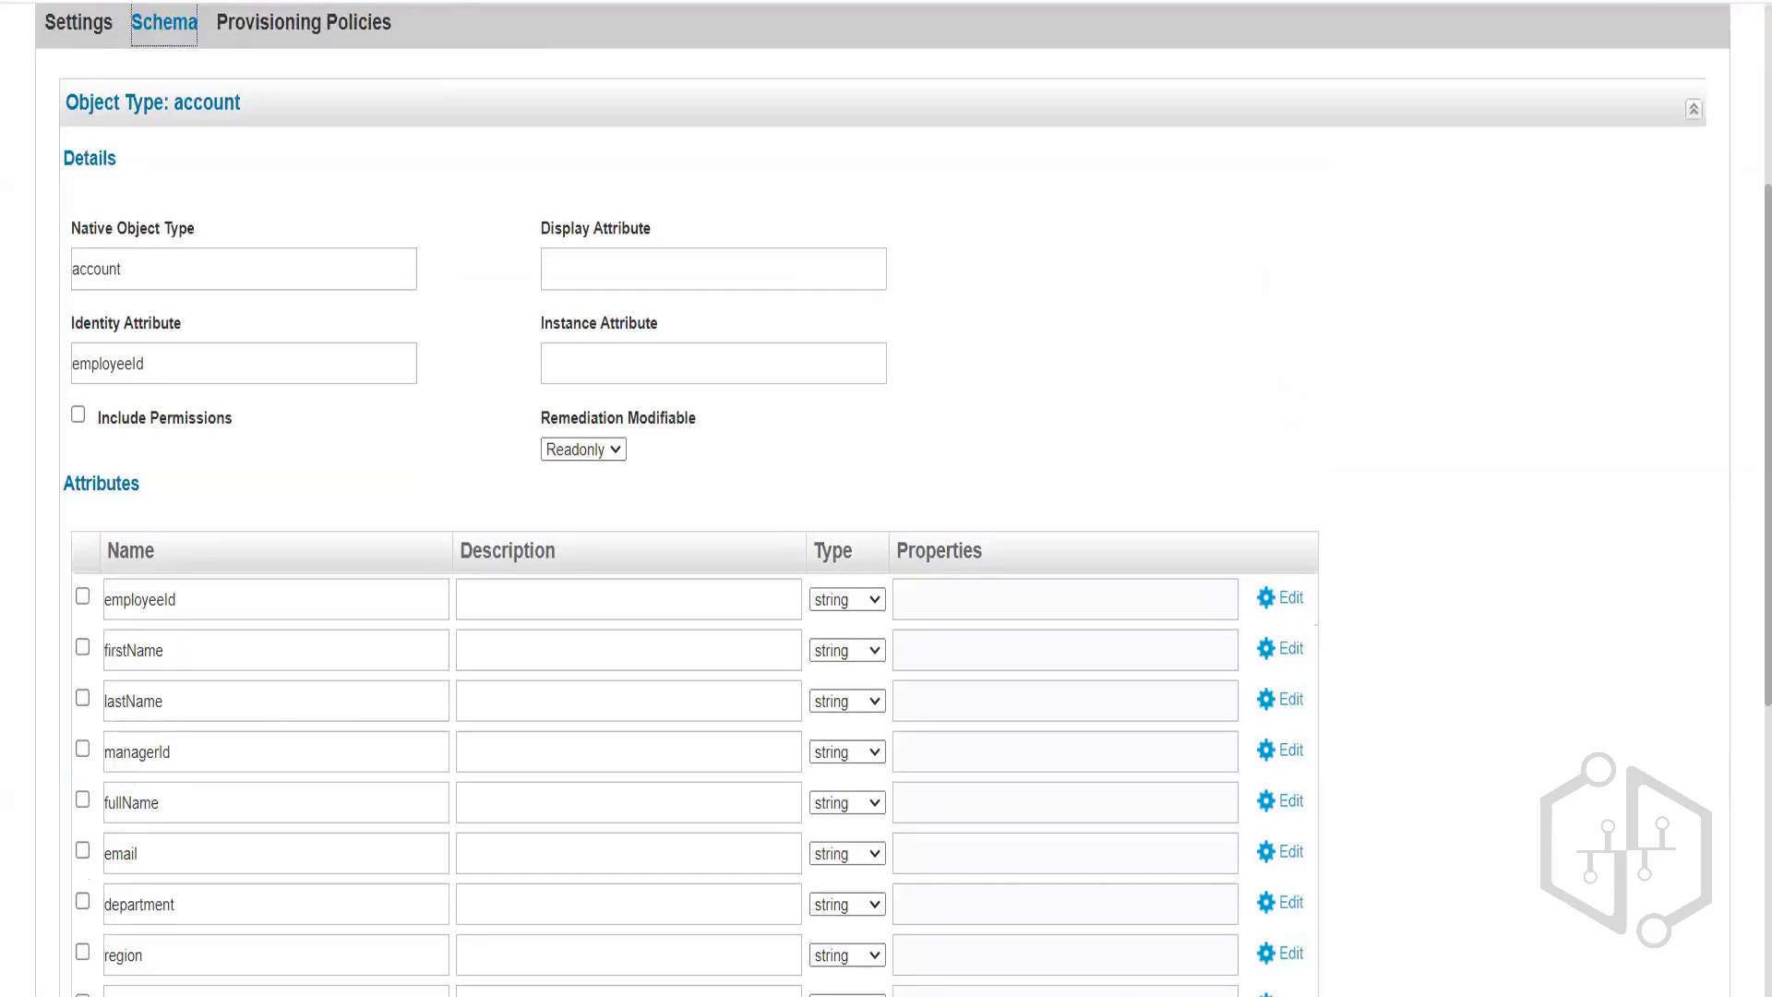
scroll(1189, 476, "up", 3)
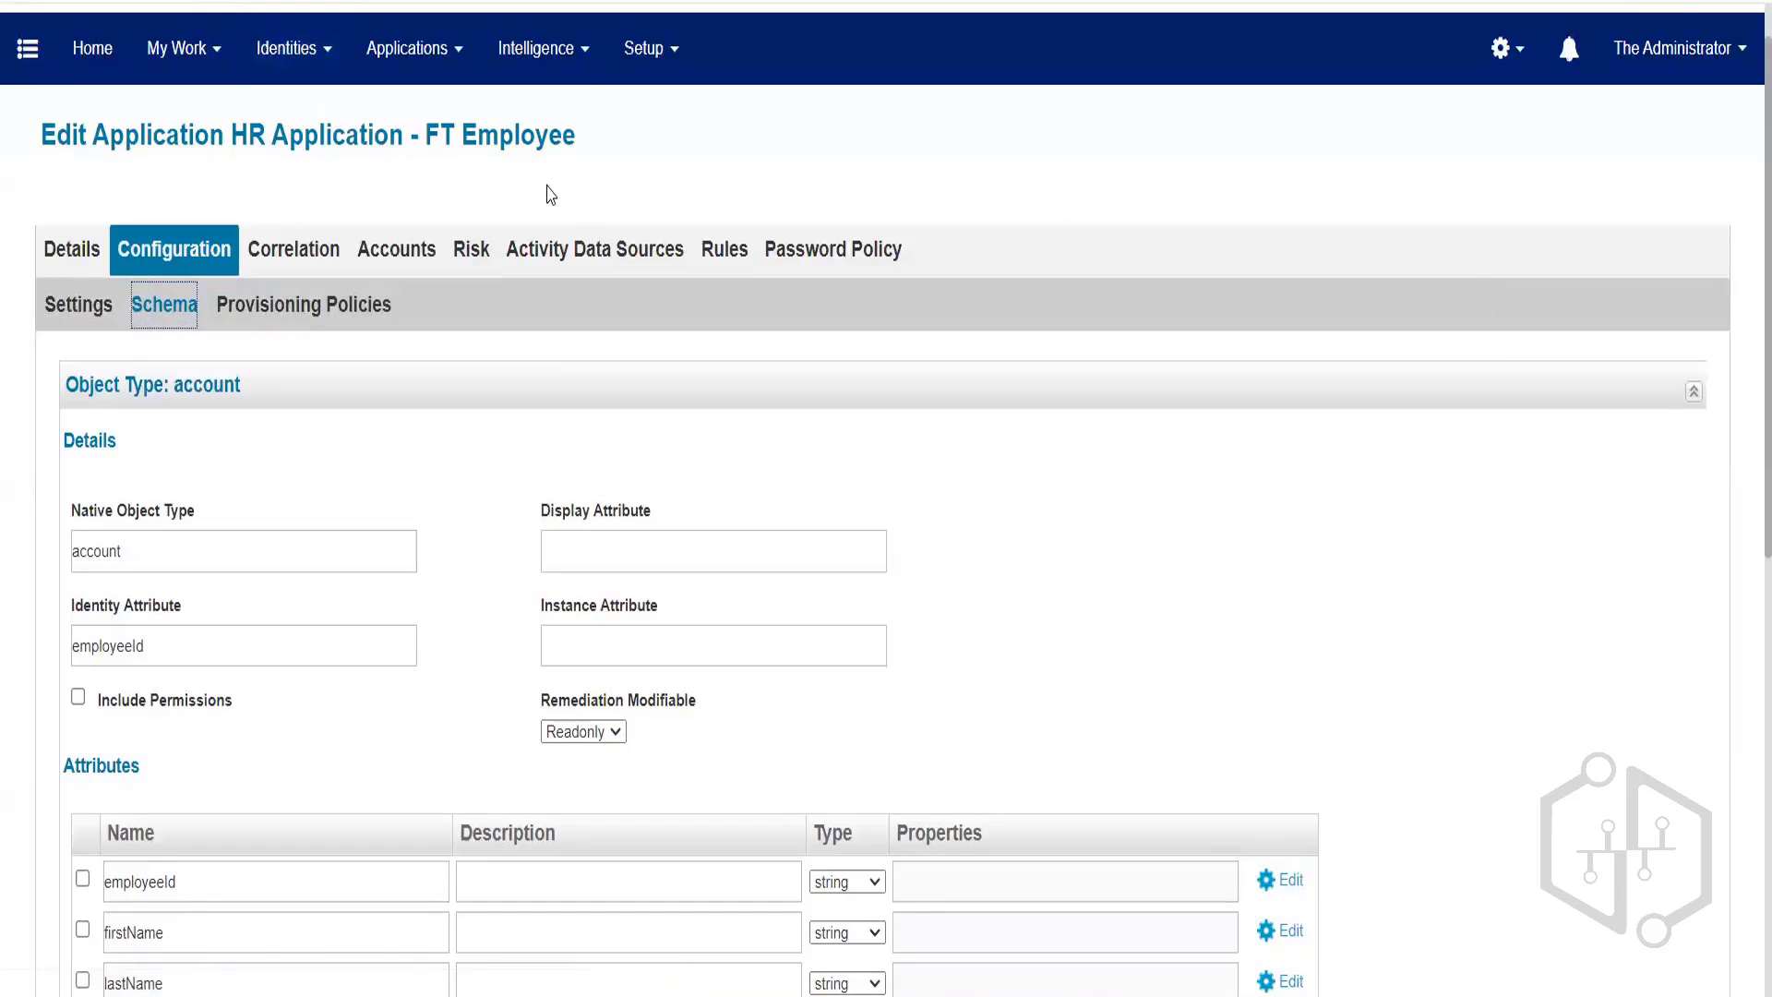
left_click(304, 54)
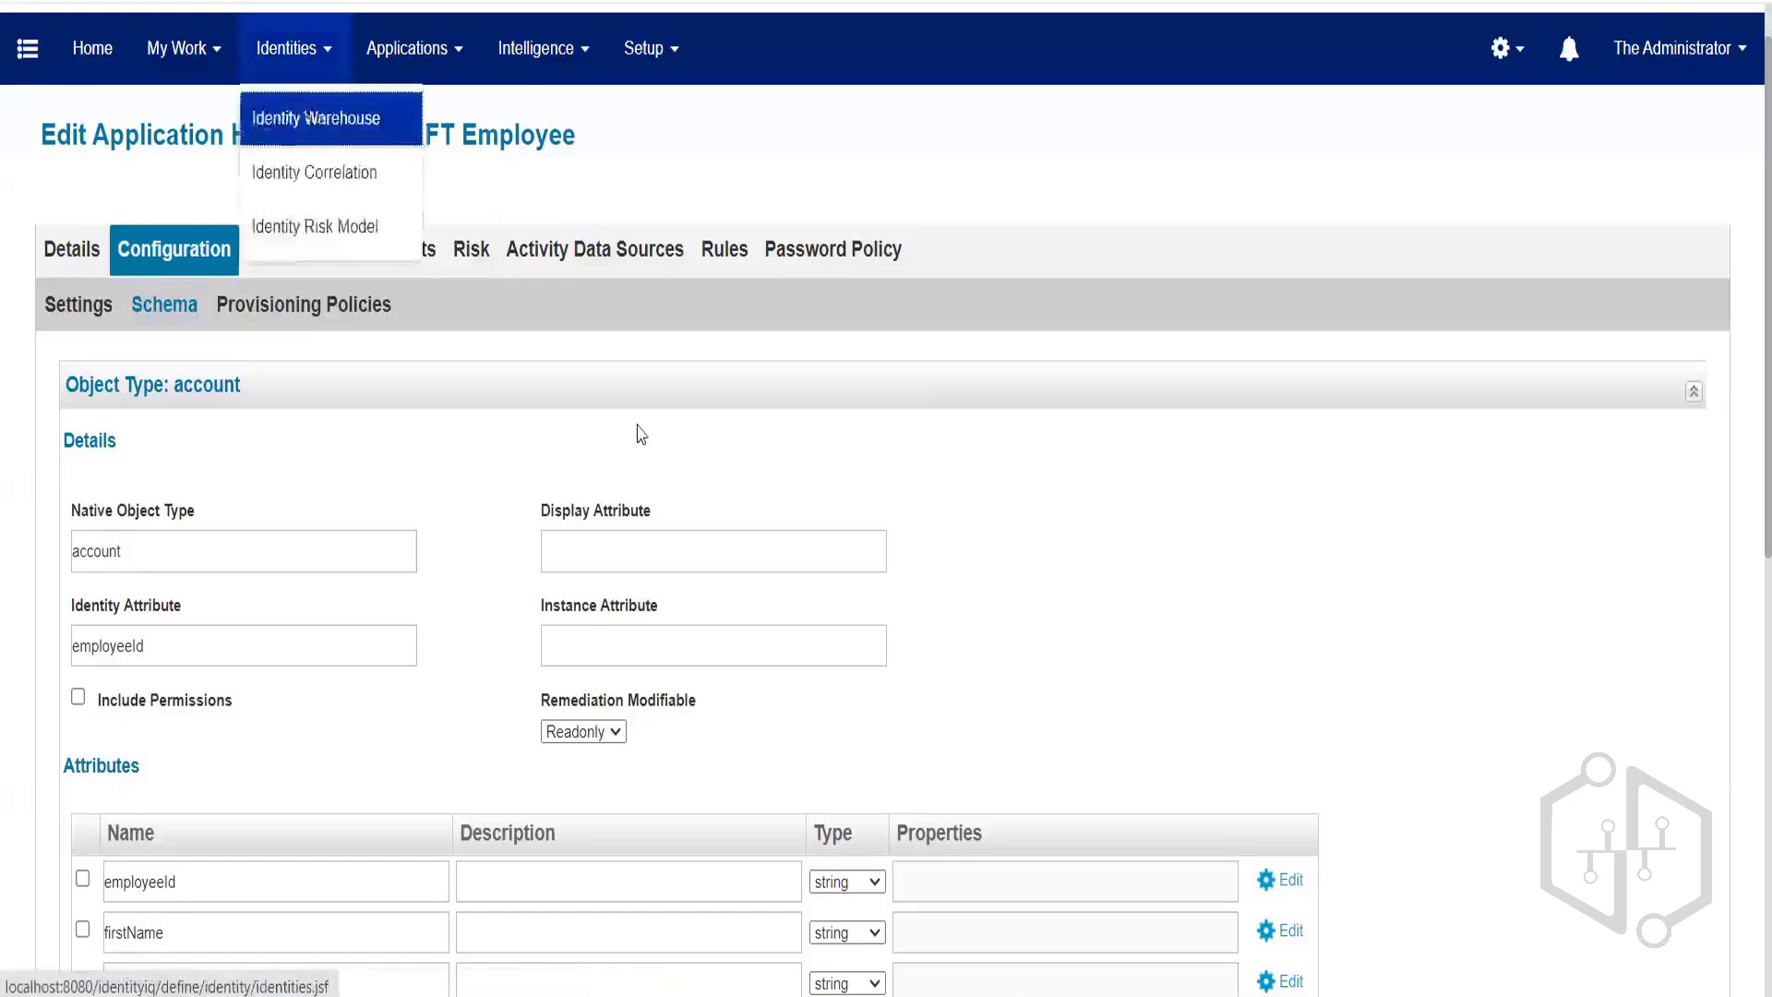